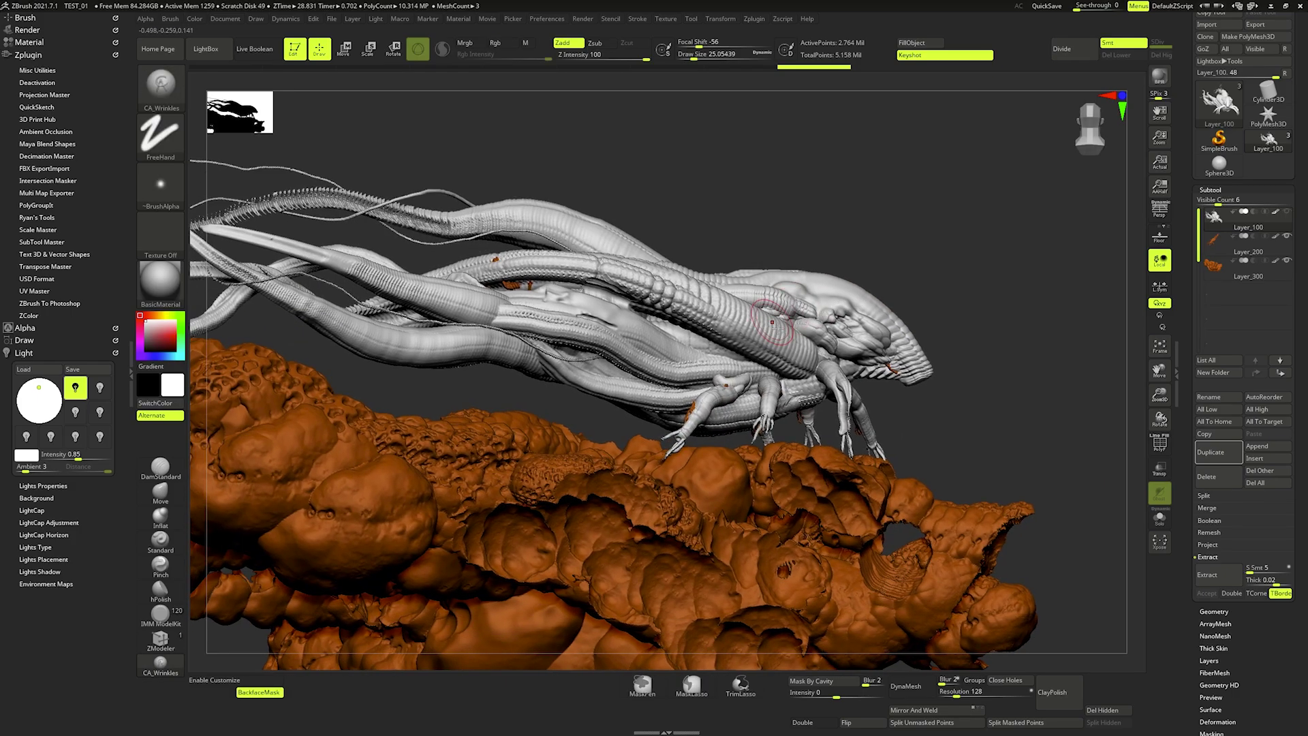
- Examine the creature sculpt and its head and front legs from several angles, adjusting the brush size
left_click_drag(829, 314, 755, 341)
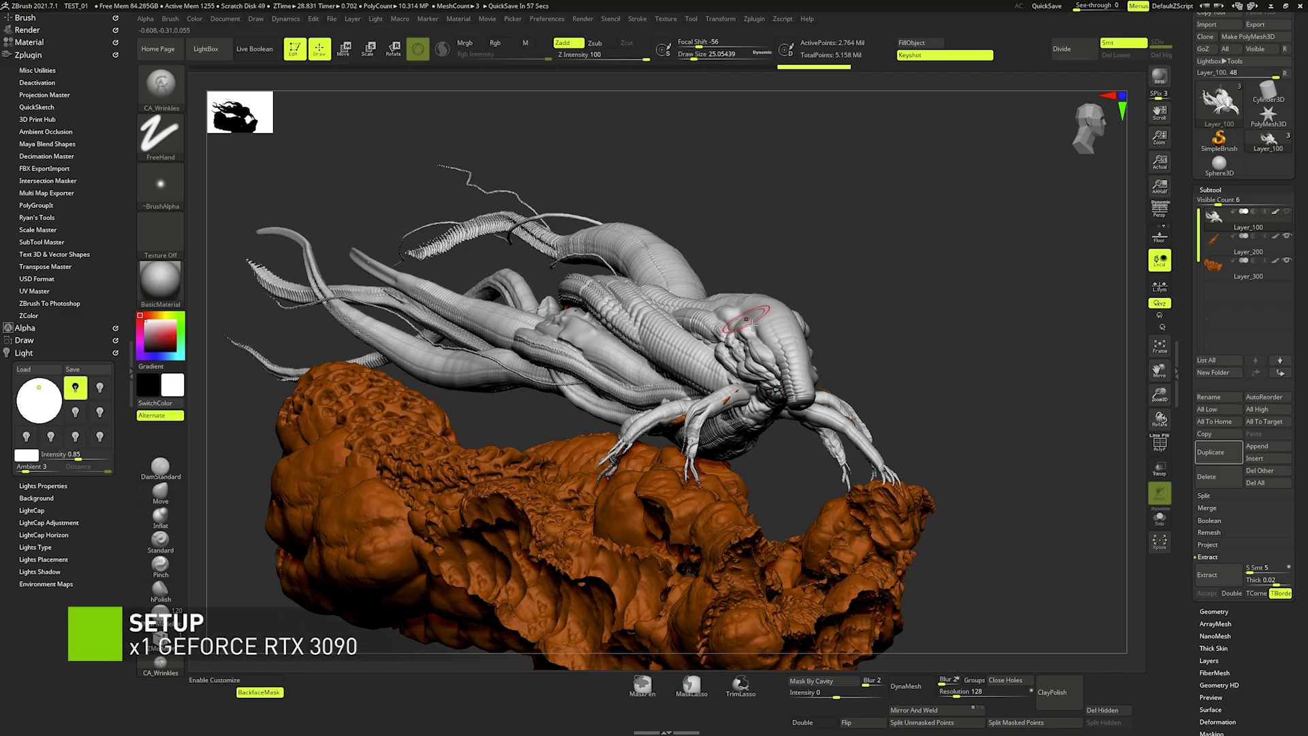
right_click_drag(748, 315, 759, 339, "ctrl")
key("space")
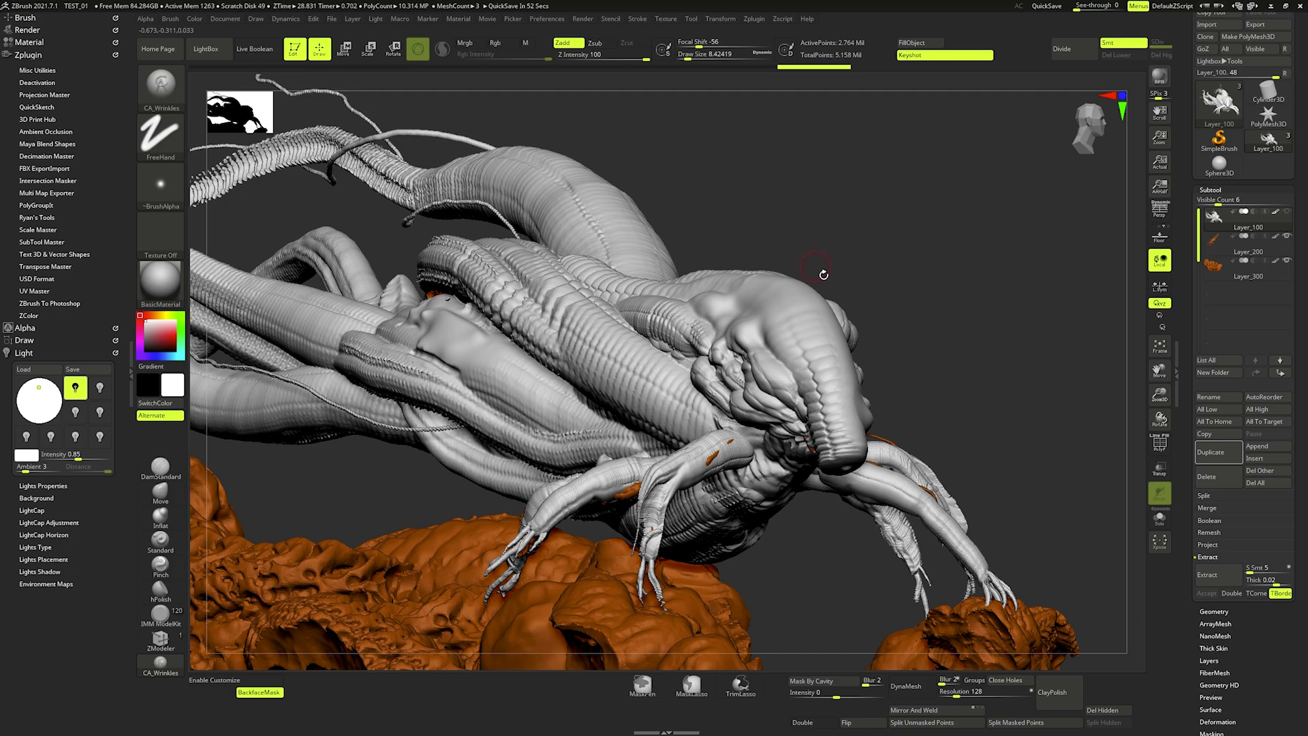
key("space")
left_click_drag(784, 295, 791, 295)
mouse_move(766, 335)
right_mouse_down()
mouse_move(756, 327)
mouse_move(784, 340)
mouse_move(865, 294)
mouse_move(828, 272)
right_mouse_up()
key("space")
key("space")
left_click_drag(828, 284, 836, 284)
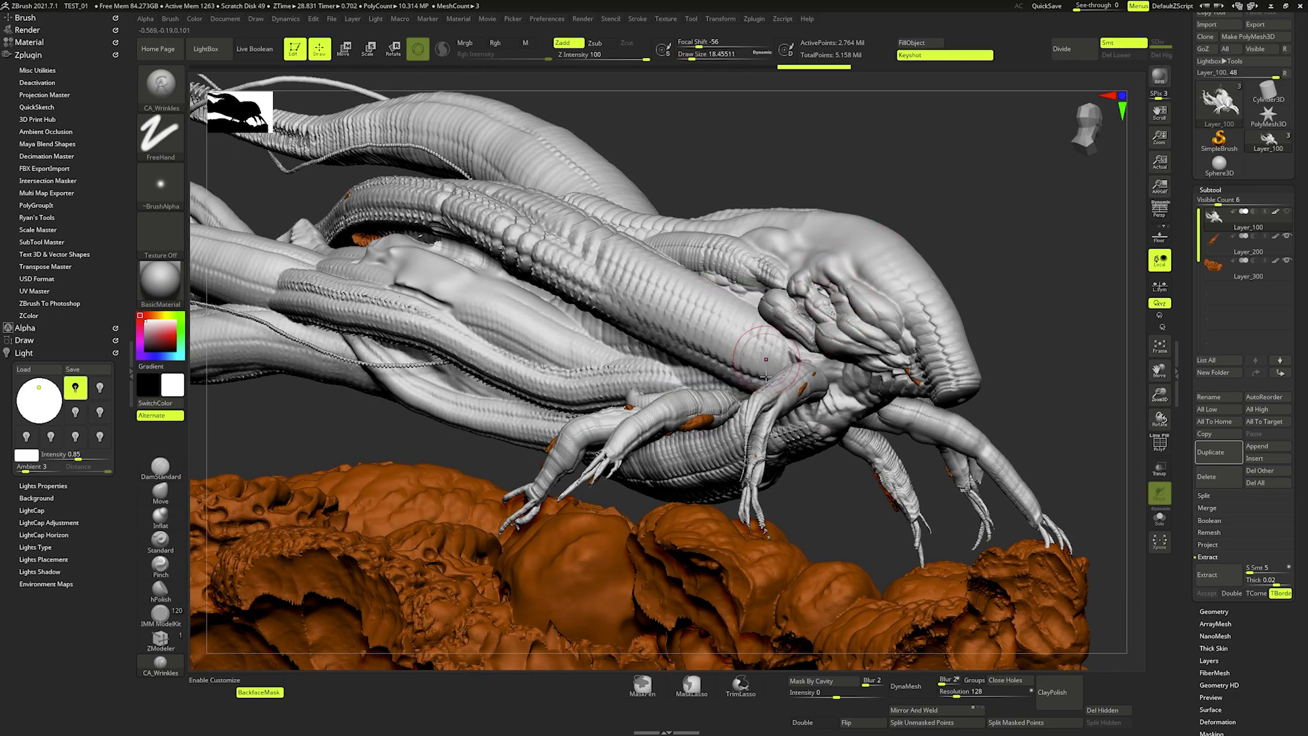
- Choose the Move brush and make the inner strand subtool Layer_200 active
key("b")
key("m")
key("v")
key("space")
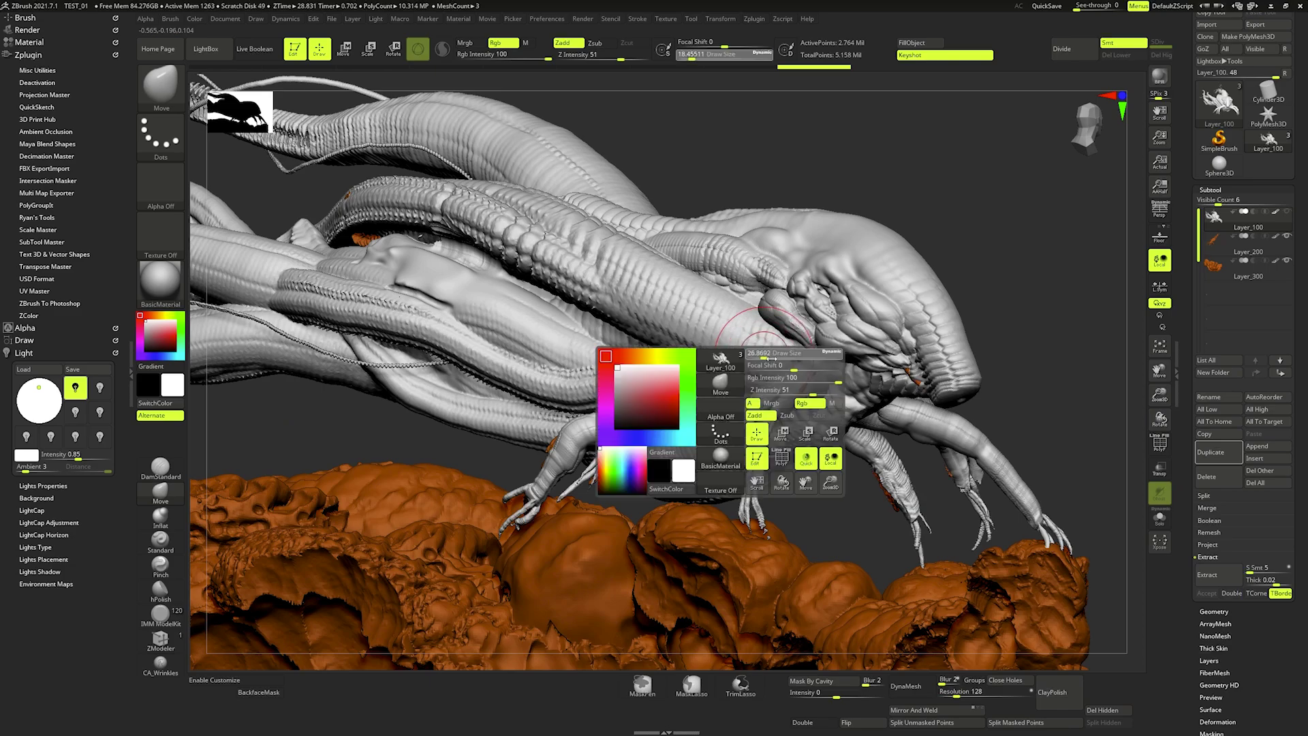
left_click(704, 432, "alt")
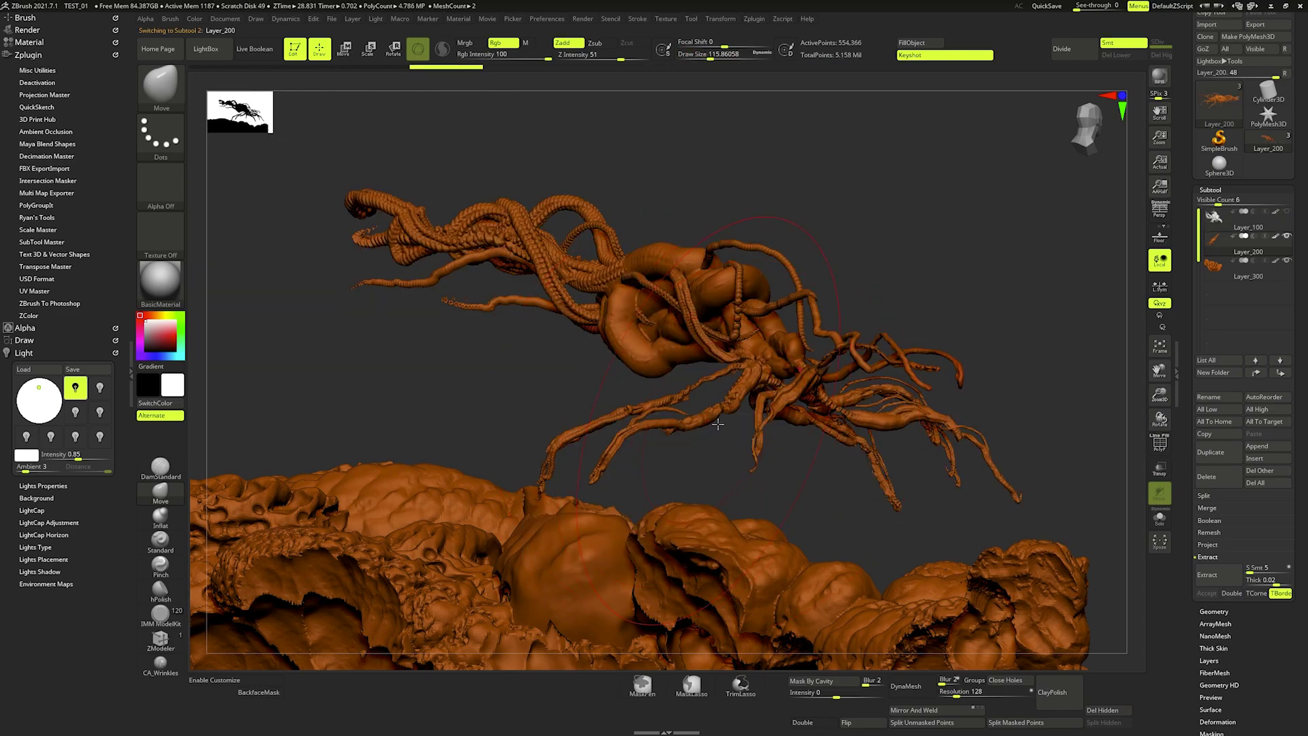
- Show Layer_100 around the inner strands with ghosted transparency and hide the Layer_300 rock base
left_click(1286, 216)
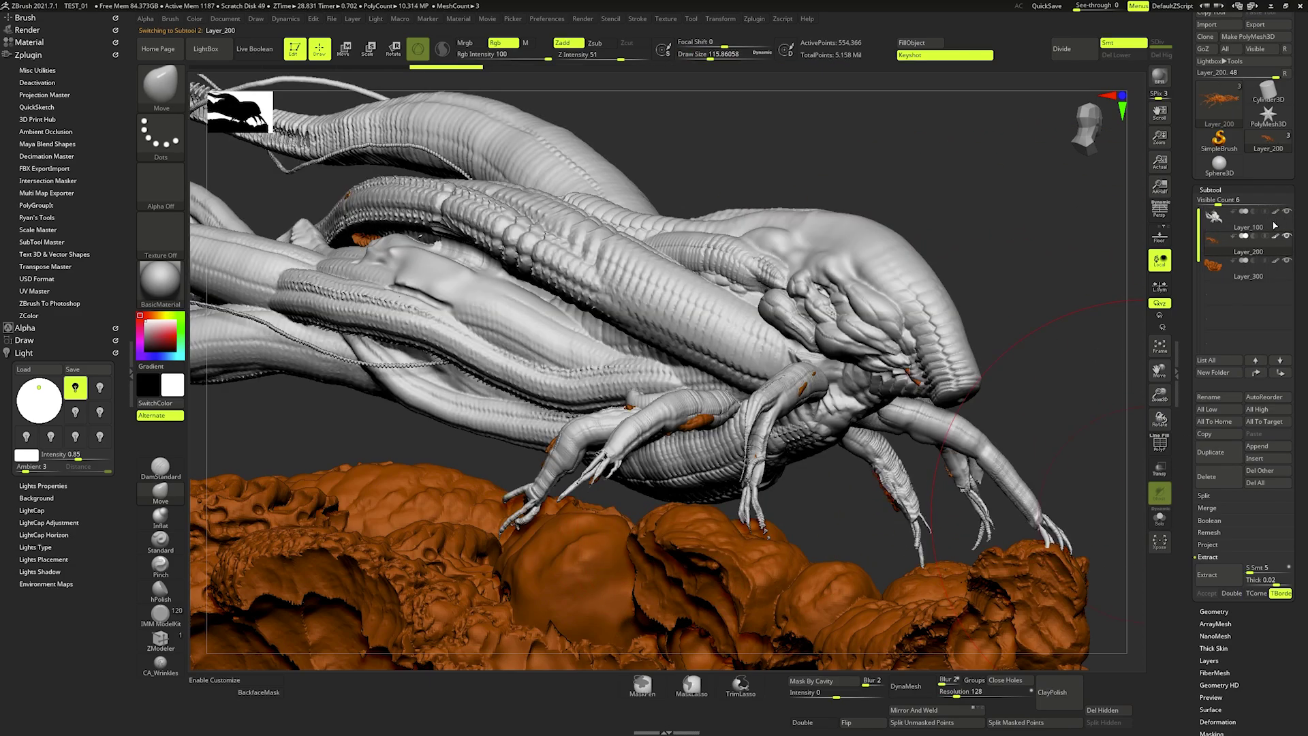
left_click(1158, 470)
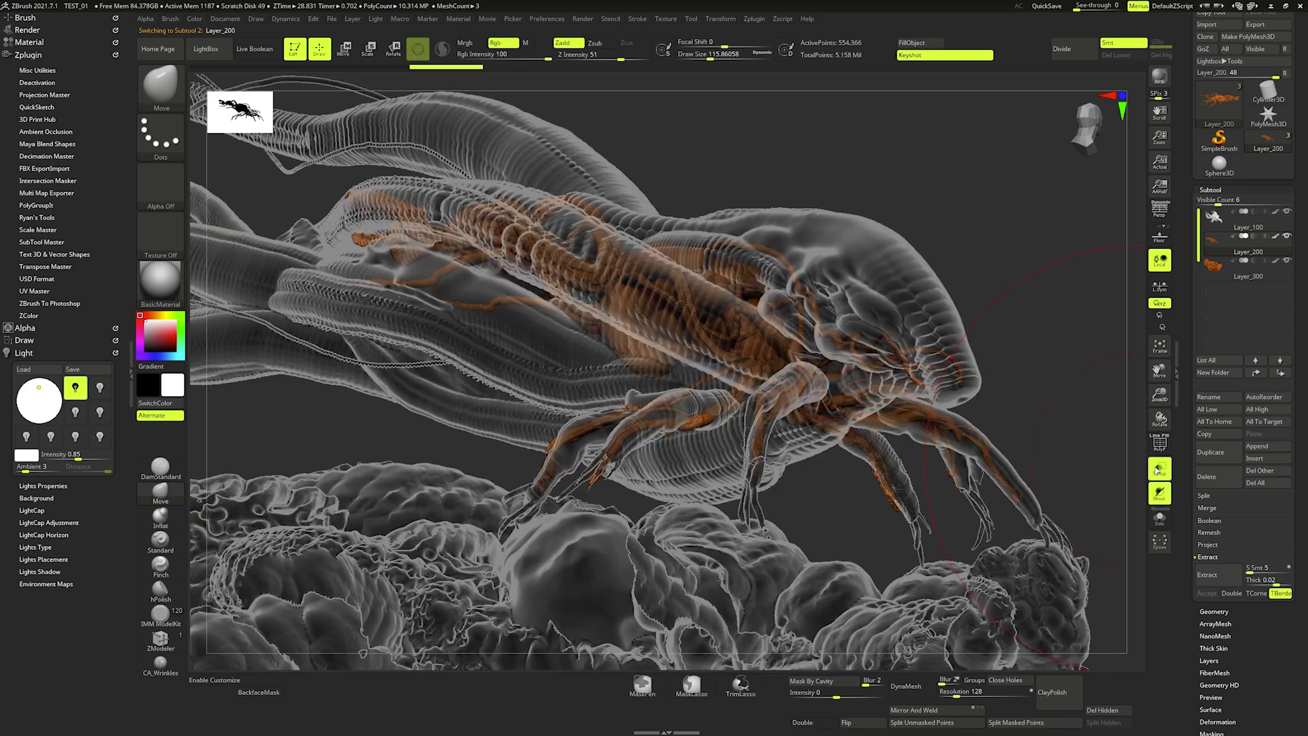
right_click_drag(737, 417, 1090, 327)
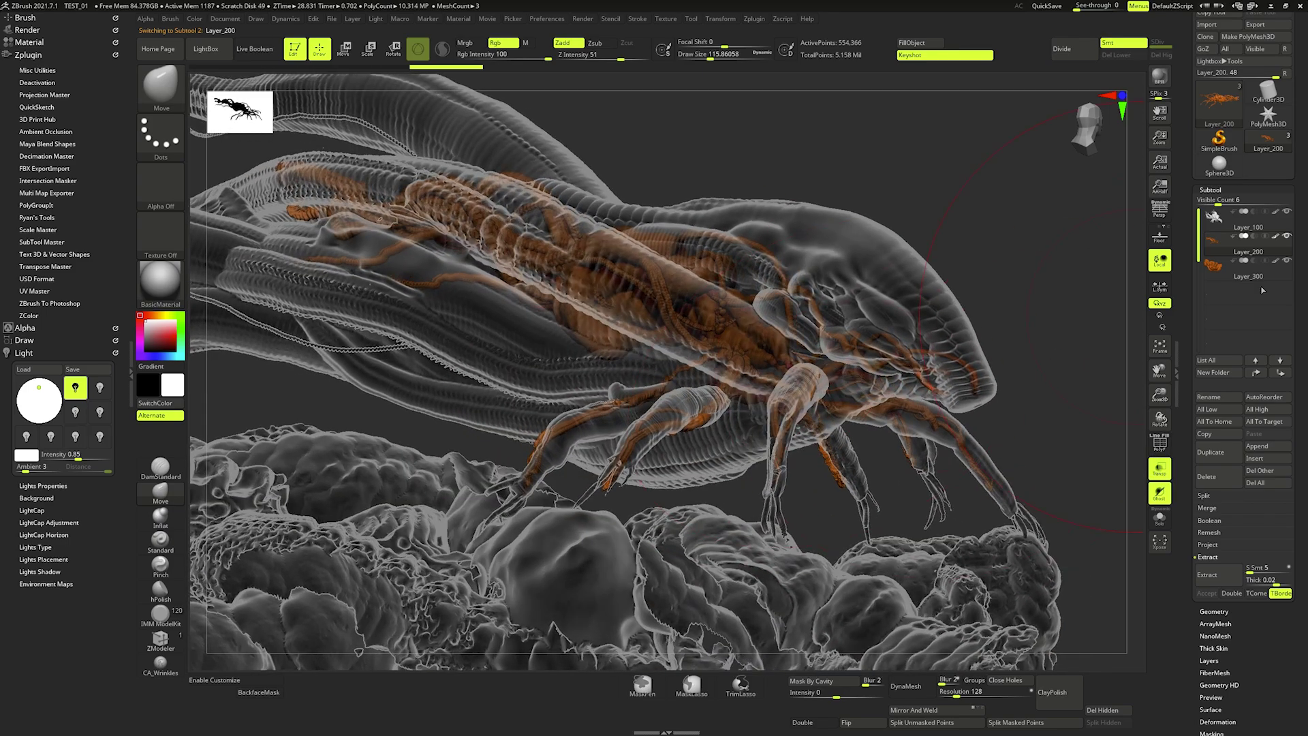
left_click(1286, 260)
- Adjust the inner strands of Layer_200 within the creature's side legs with a smaller Move brush
mouse_move(709, 381)
right_mouse_down("ctrl")
mouse_move(708, 443)
mouse_move(697, 425)
mouse_move(534, 442)
mouse_move(519, 471)
mouse_move(617, 434)
right_mouse_up("ctrl")
key("space")
key("space")
key("space")
key("bracketleft")
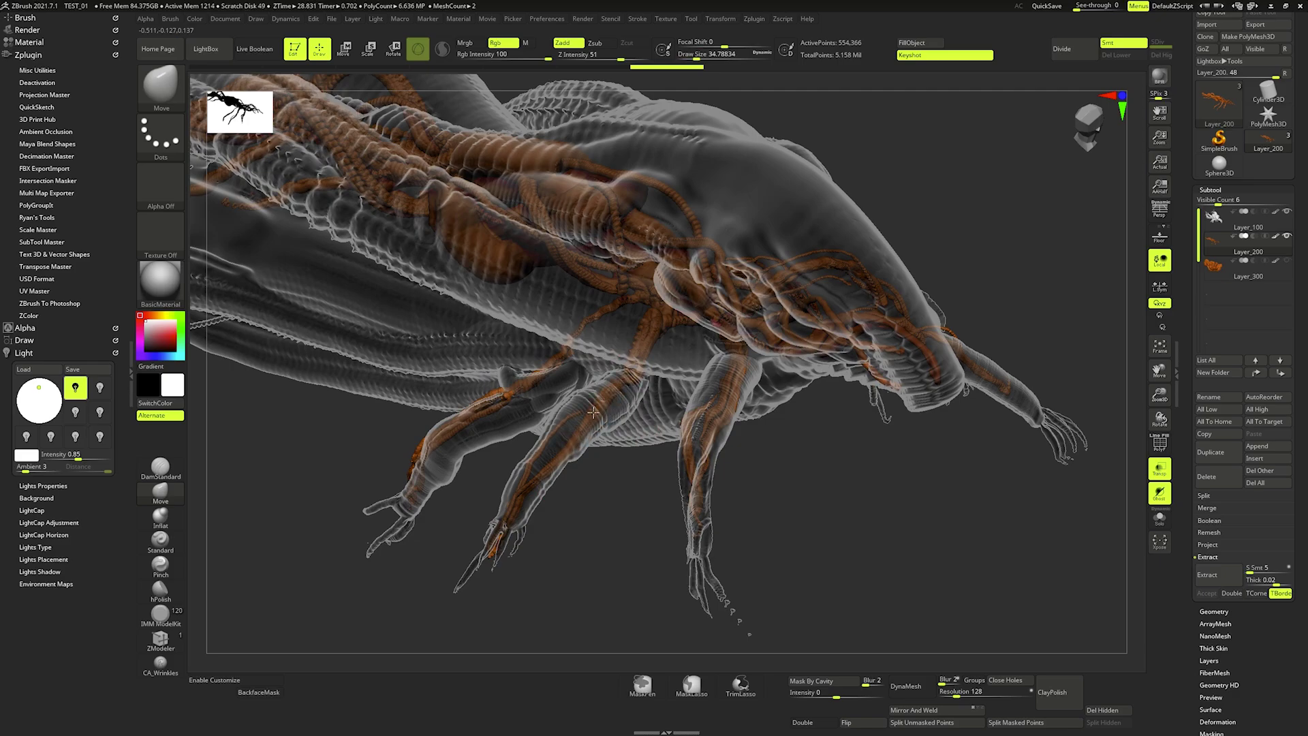
right_click_drag(508, 545, 509, 564)
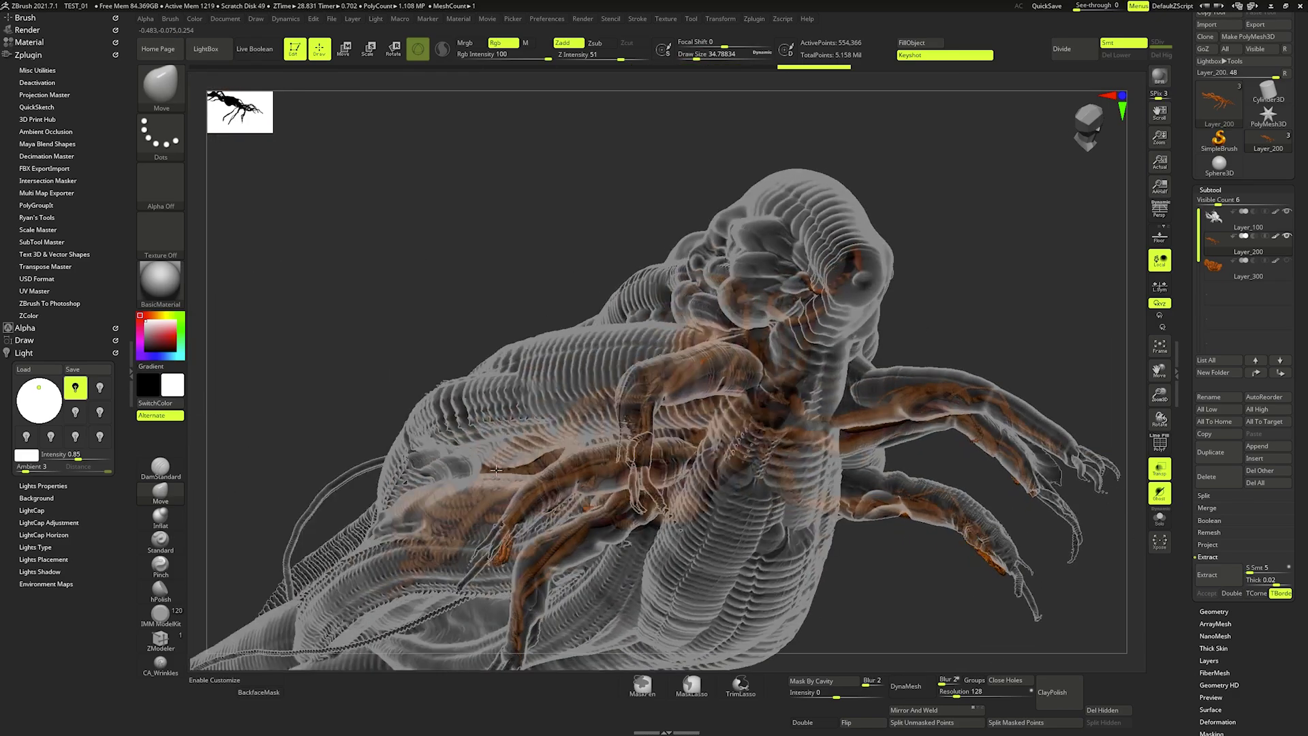
key("bracketleft")
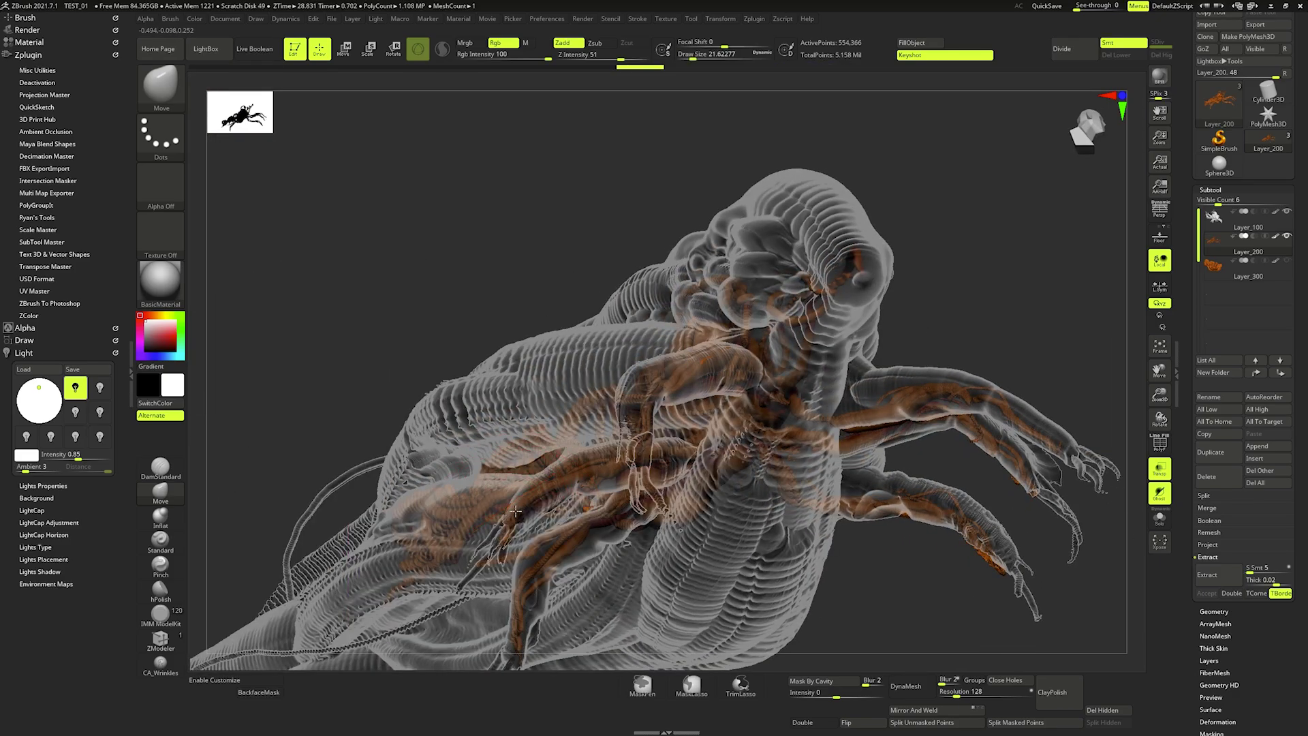
right_click_drag(526, 514, 521, 541)
- Reshape the inner strands of the front leg from a frontal view, varying the Move brush's draw size
mouse_move(453, 517)
right_mouse_down()
mouse_move(424, 533)
mouse_move(385, 518)
mouse_move(402, 481)
mouse_move(464, 433)
mouse_move(593, 350)
mouse_move(610, 359)
mouse_move(598, 369)
right_mouse_up()
key("bracketright")
key("bracketleft")
key("space")
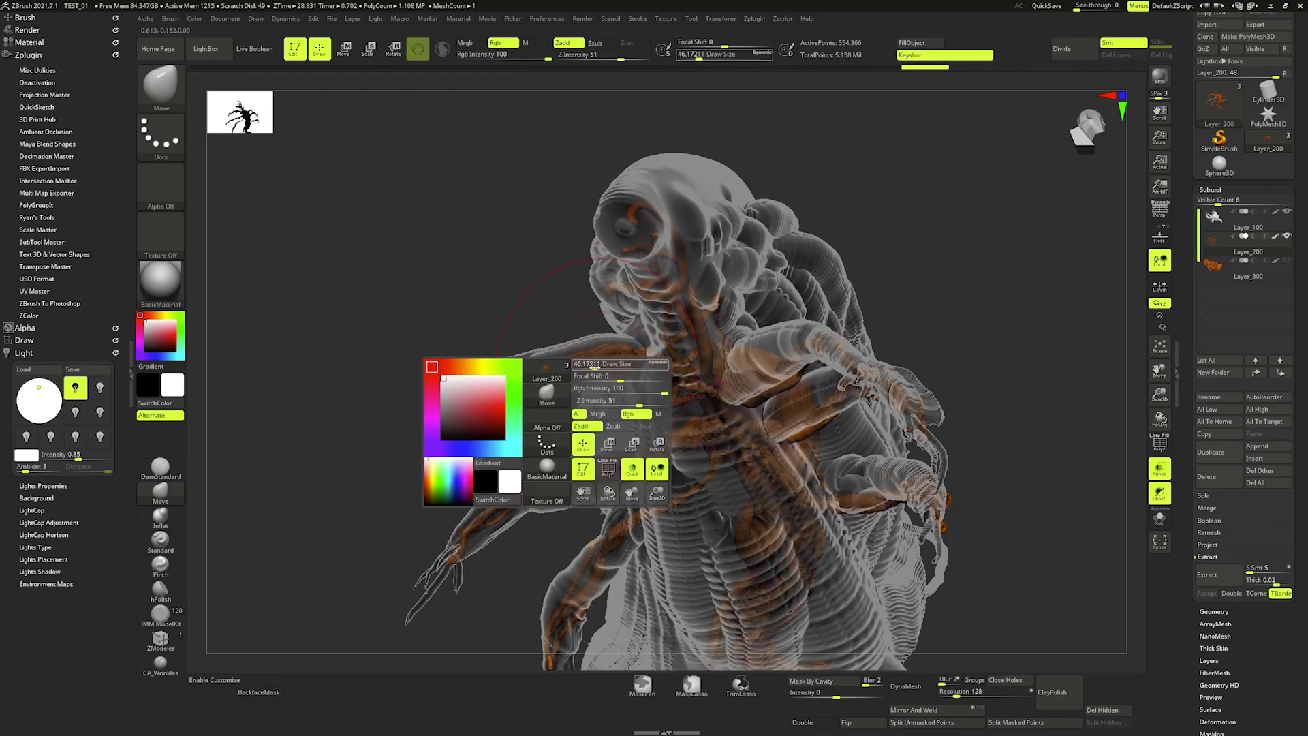
key("space")
key("bracketleft")
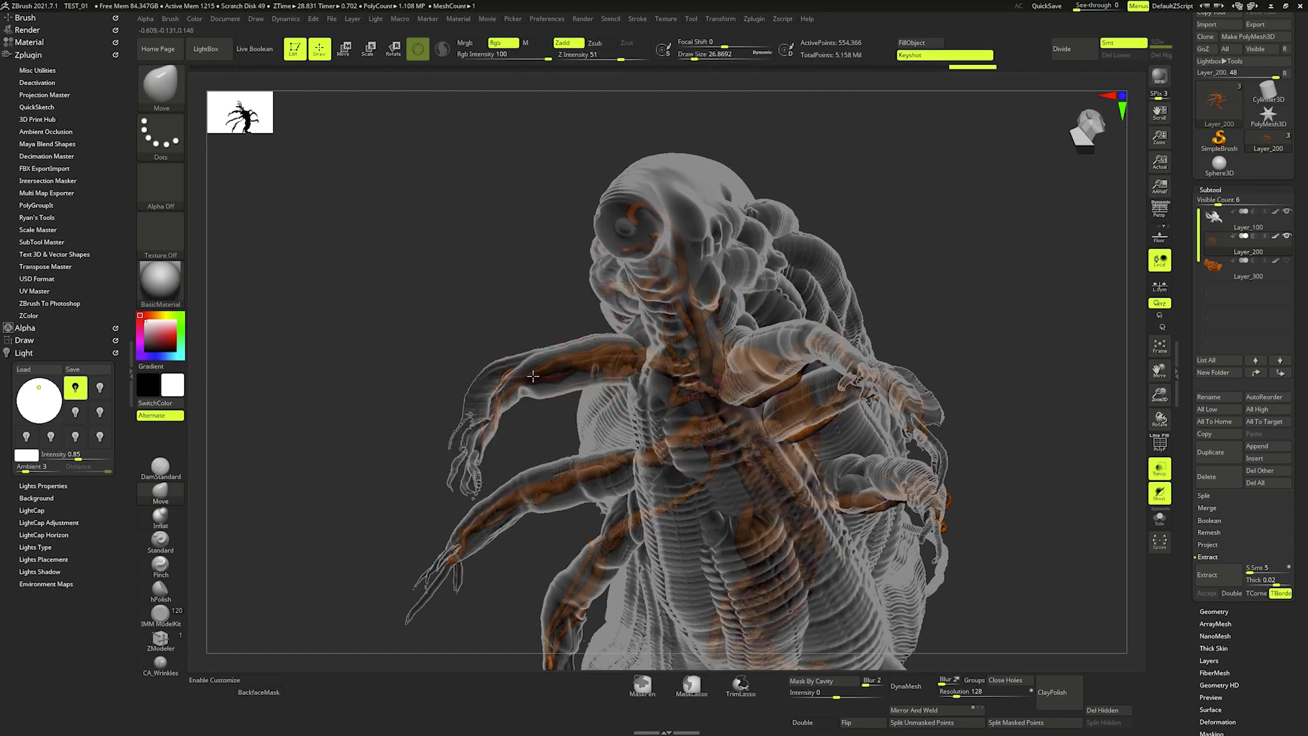
key("space")
key("space")
key("bracketright")
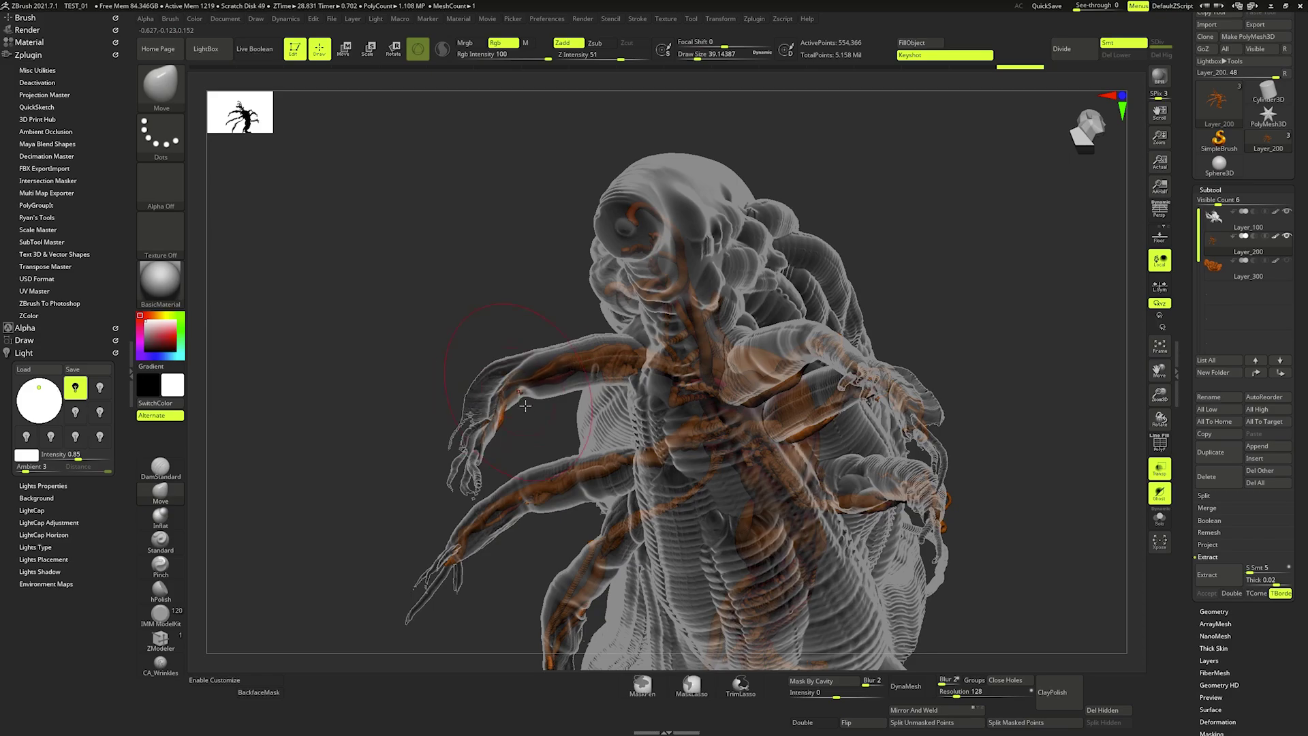
key("bracketleft")
- Reshape the strand ends at the snout, pulling the upper one out past the tip and tucking the lower one in
mouse_move(525, 406)
right_mouse_down()
mouse_move(511, 410)
mouse_move(545, 340)
mouse_move(550, 204)
right_mouse_up()
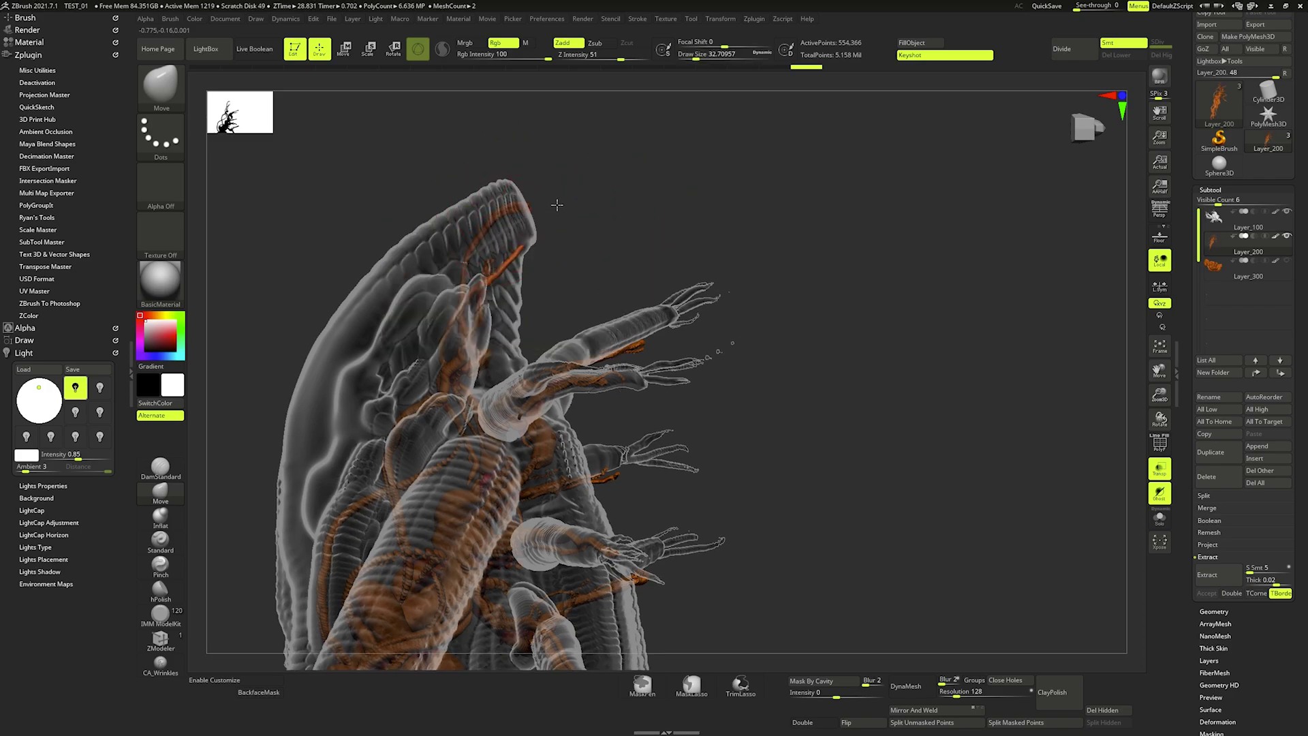
key("space")
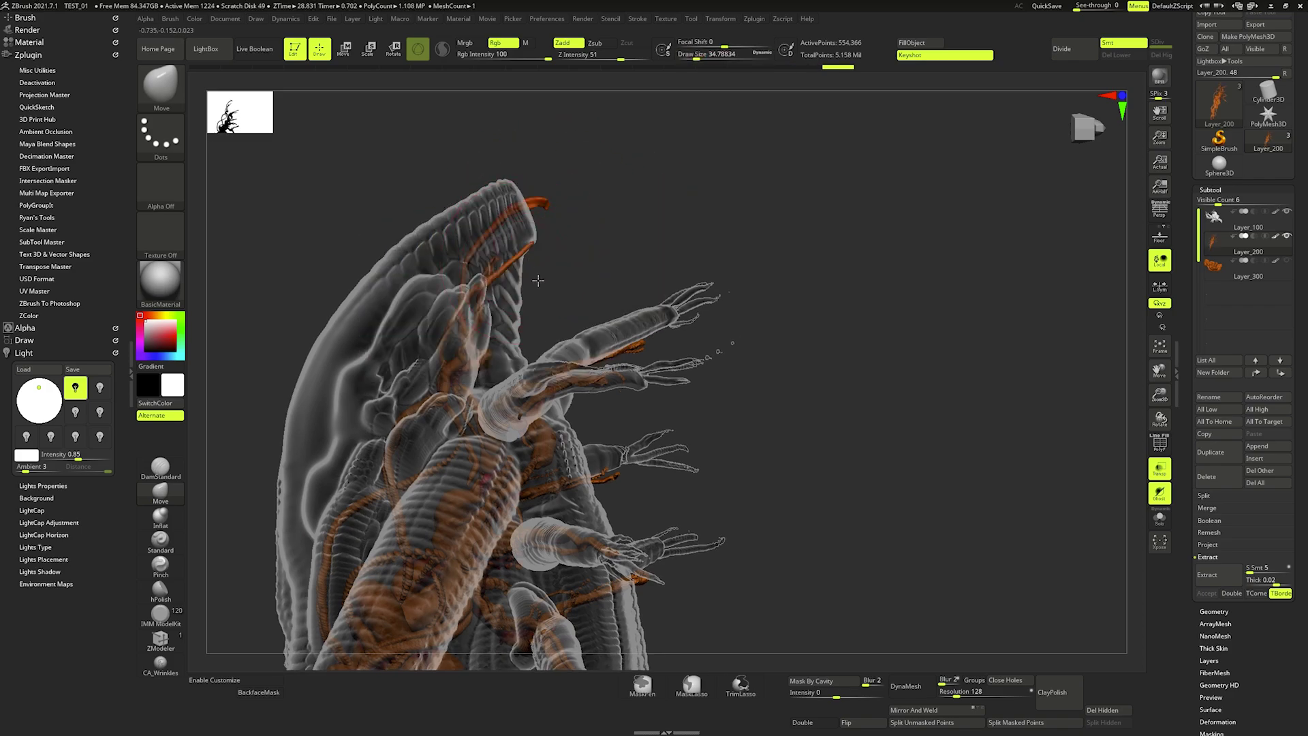
mouse_move(545, 289)
right_mouse_down()
mouse_move(564, 201)
mouse_move(497, 249)
right_mouse_up()
key("space")
key("space")
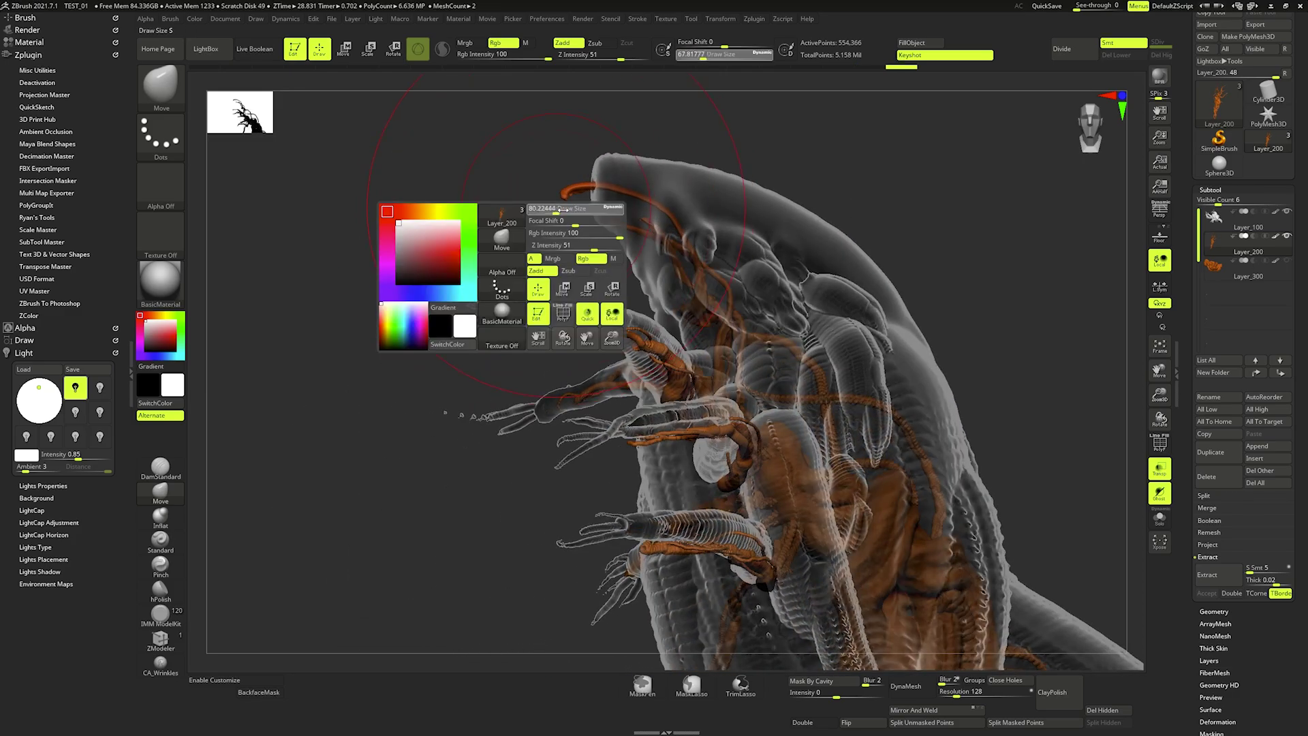
key("space")
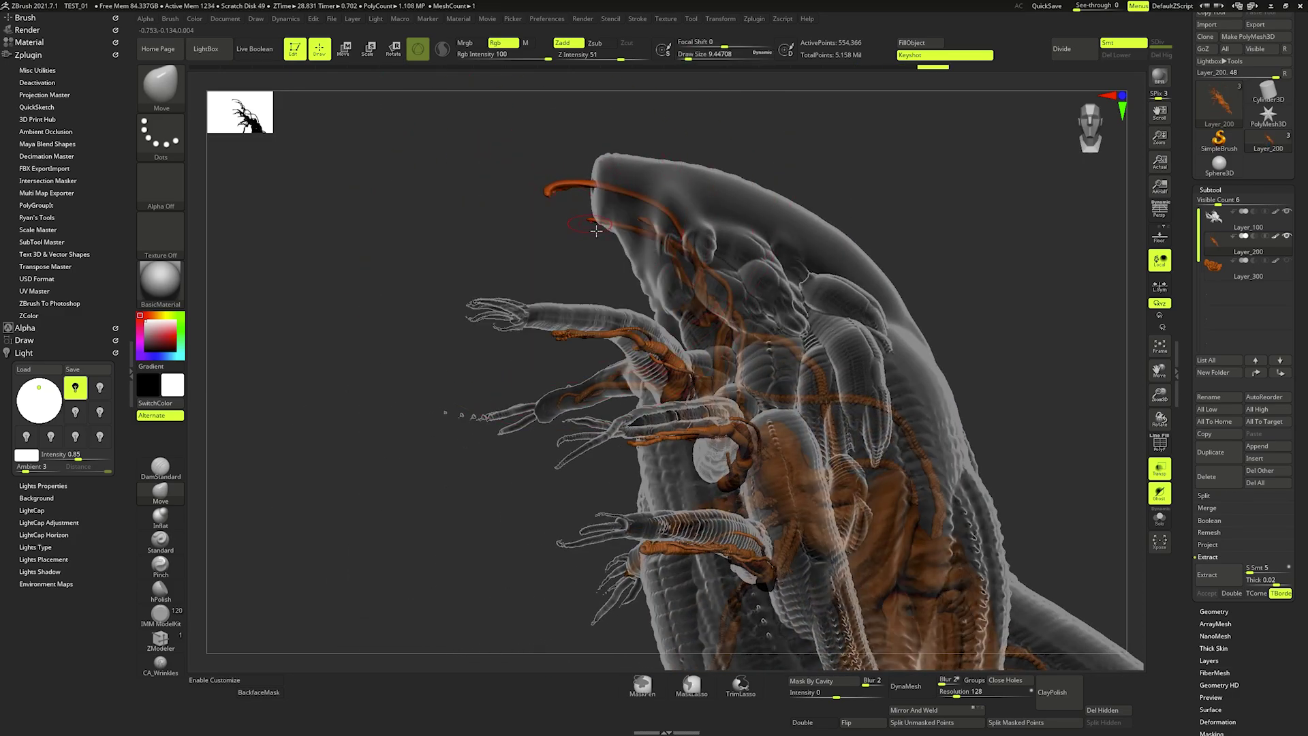
key("space")
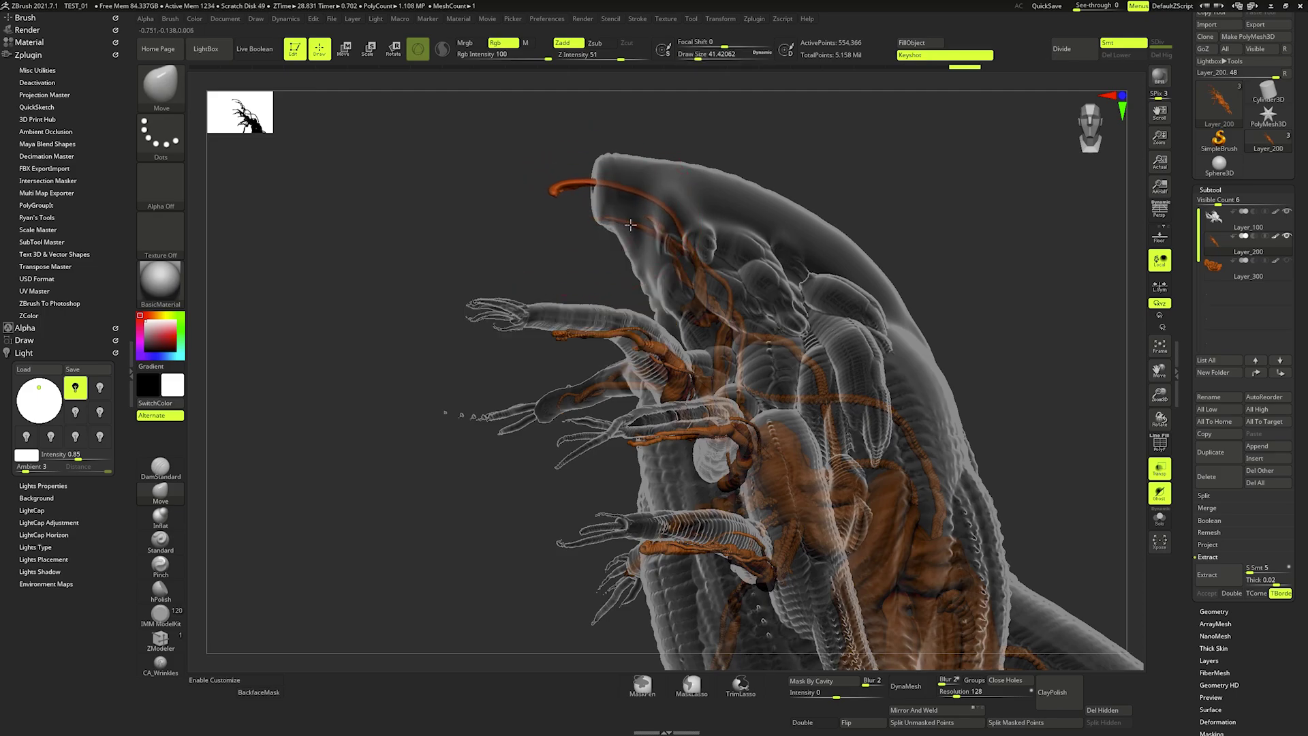
key("space")
- Shift the strands of the raised front leg with a large Move brush
mouse_move(631, 225)
right_mouse_down()
mouse_move(650, 259)
mouse_move(725, 235)
right_mouse_up()
key("space")
key("space")
left_click_drag(726, 235, 739, 232)
key("space")
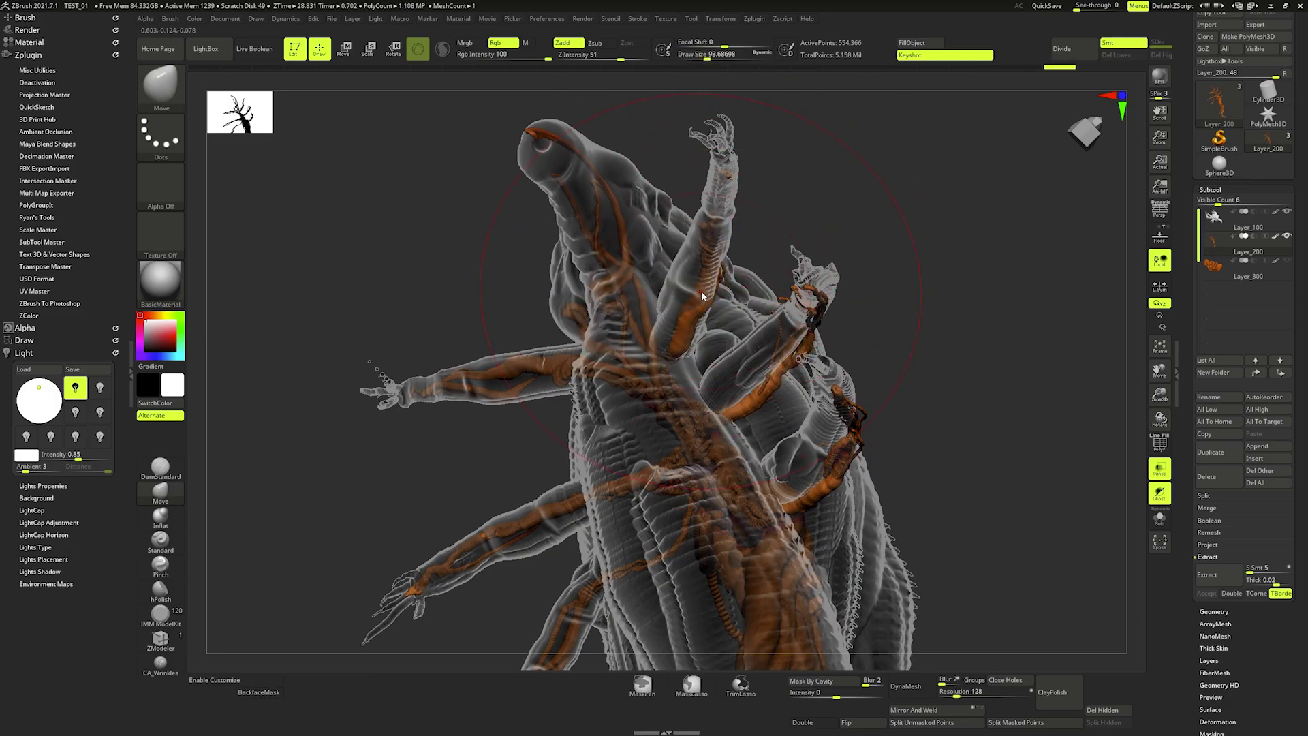
key("space")
left_click_drag(701, 292, 686, 339)
- Push the middle leg's strands inside its transparent shell with the Move brush at draw sizes of about 46 and 41
mouse_move(686, 339)
right_mouse_down()
mouse_move(718, 295)
mouse_move(422, 436)
mouse_move(442, 231)
mouse_move(648, 320)
right_mouse_up()
key("space")
left_click_drag(648, 320, 664, 327)
right_click_drag(664, 327, 669, 354)
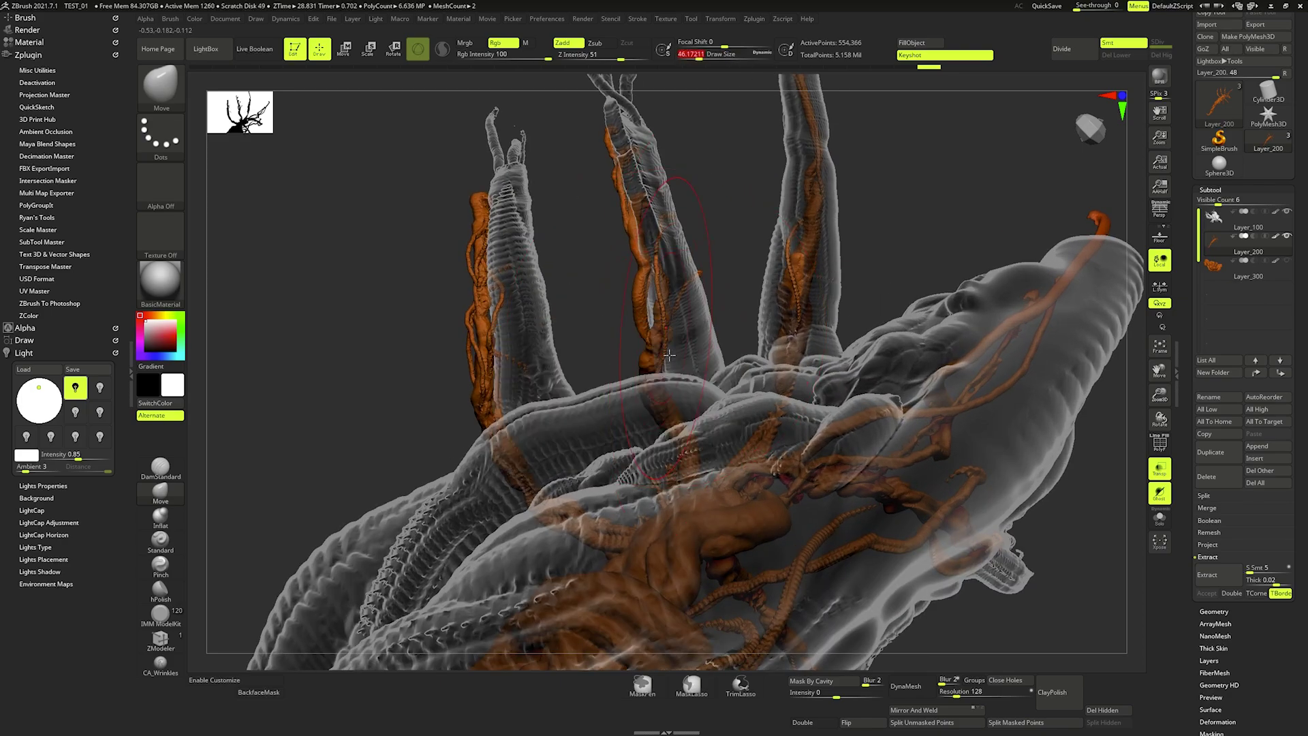
mouse_move(658, 386)
left_mouse_down()
mouse_move(735, 382)
mouse_move(685, 365)
left_mouse_up()
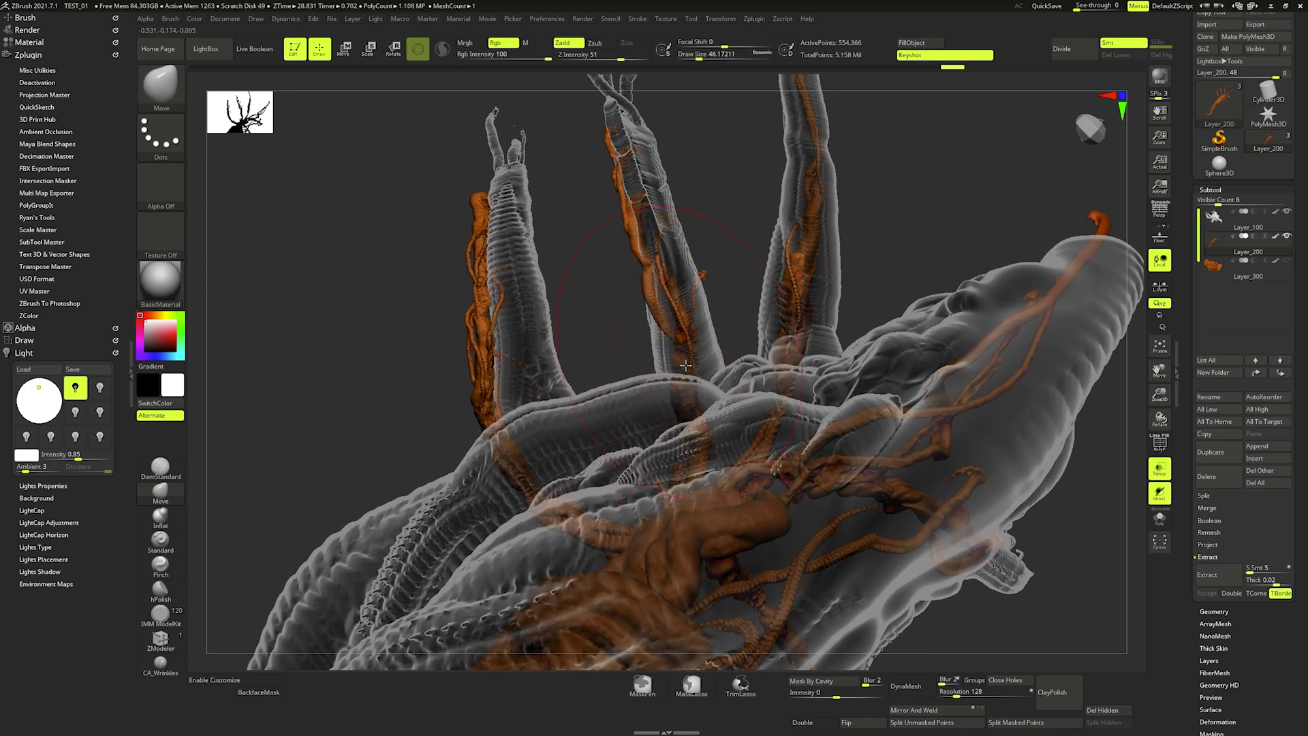
key("space")
left_click_drag(714, 275, 726, 276)
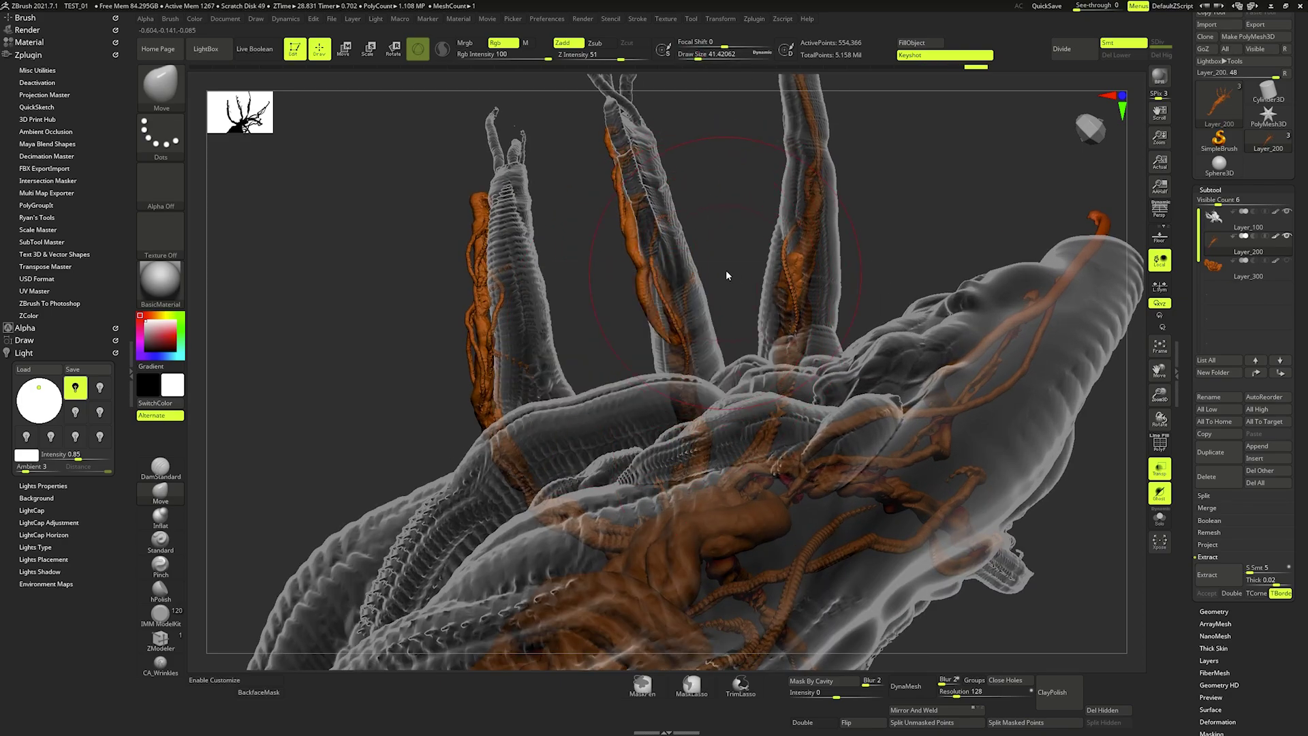
mouse_move(638, 287)
left_mouse_down()
mouse_move(650, 280)
mouse_move(647, 235)
left_mouse_up()
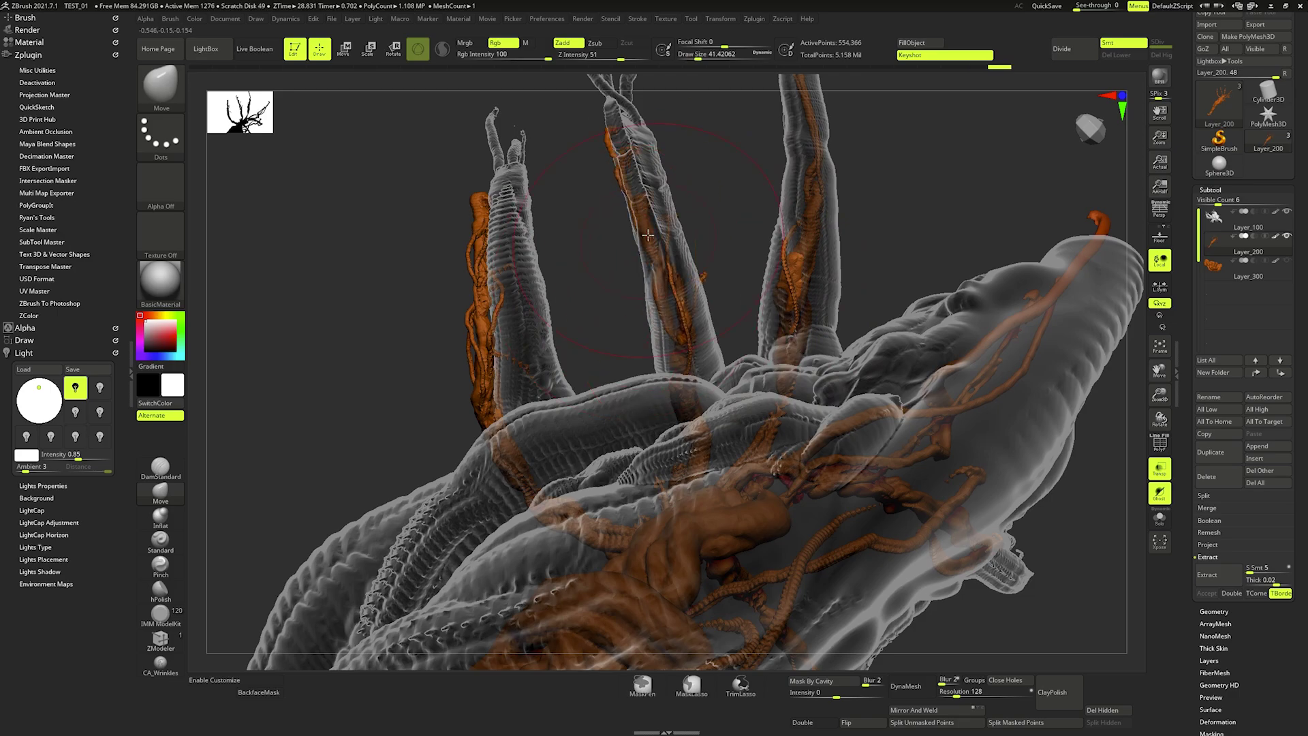
- Refine the strand positions in the front and middle legs from alternate angles with the Move brush
key("space")
mouse_move(786, 290)
left_mouse_down()
mouse_move(763, 300)
mouse_move(790, 272)
mouse_move(810, 275)
left_mouse_up()
key("space")
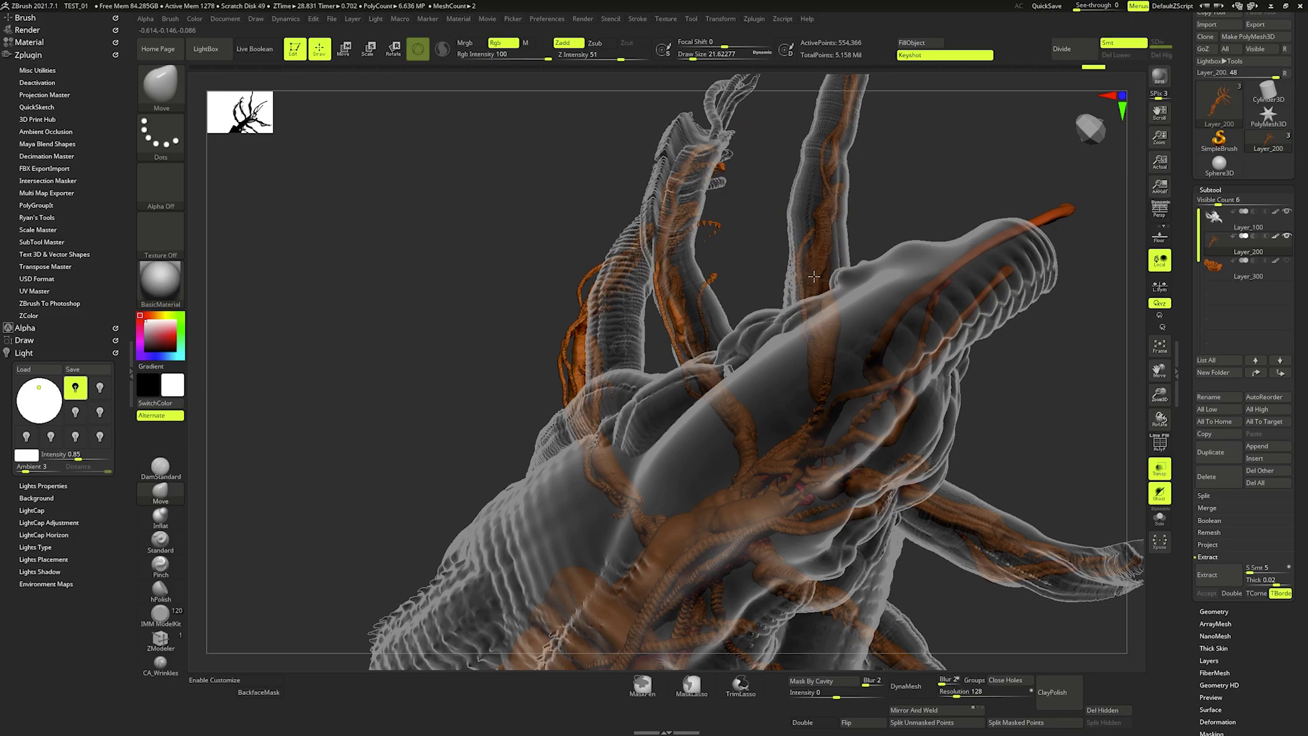
right_click_drag(814, 276, 718, 278)
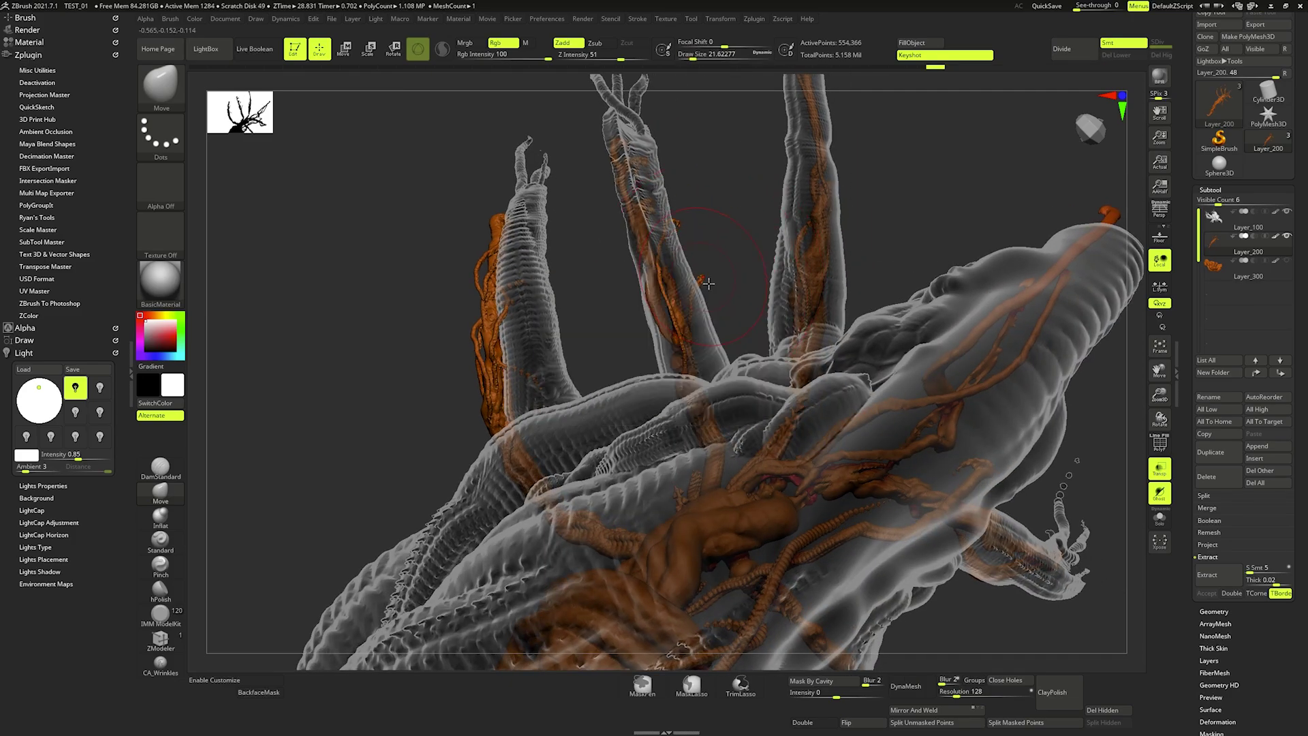
key("space")
left_click_drag(709, 284, 705, 287)
right_click_drag(667, 312, 667, 317)
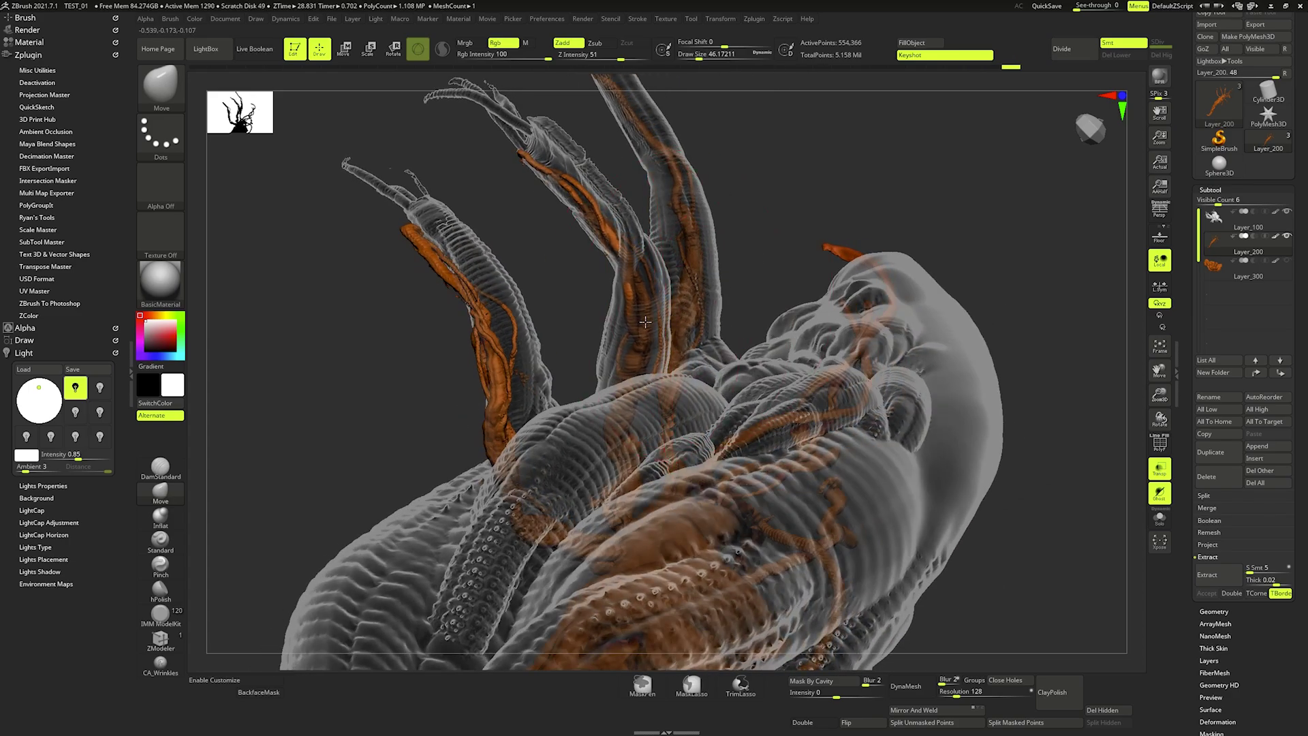
- Set the draw size to about 35 and fit the upper end of the middle leg's strands inside the leg
key("space")
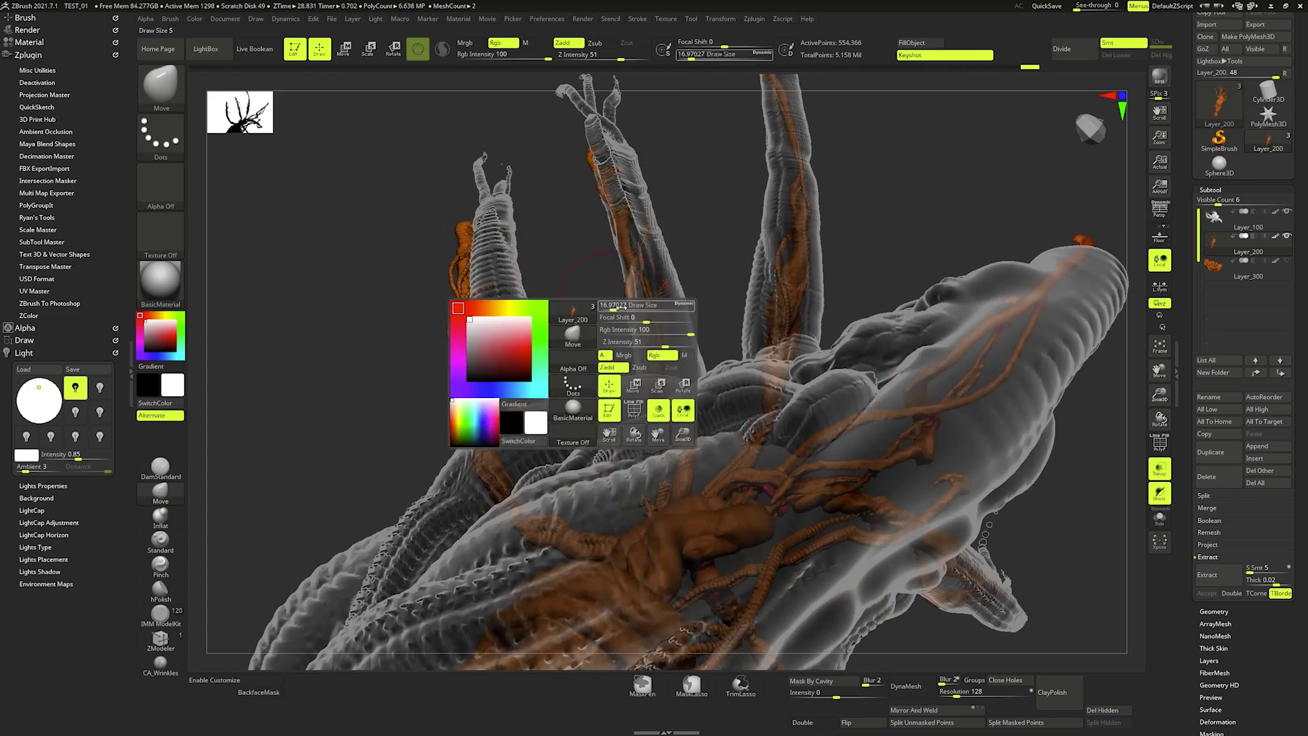
left_click_drag(621, 307, 637, 308)
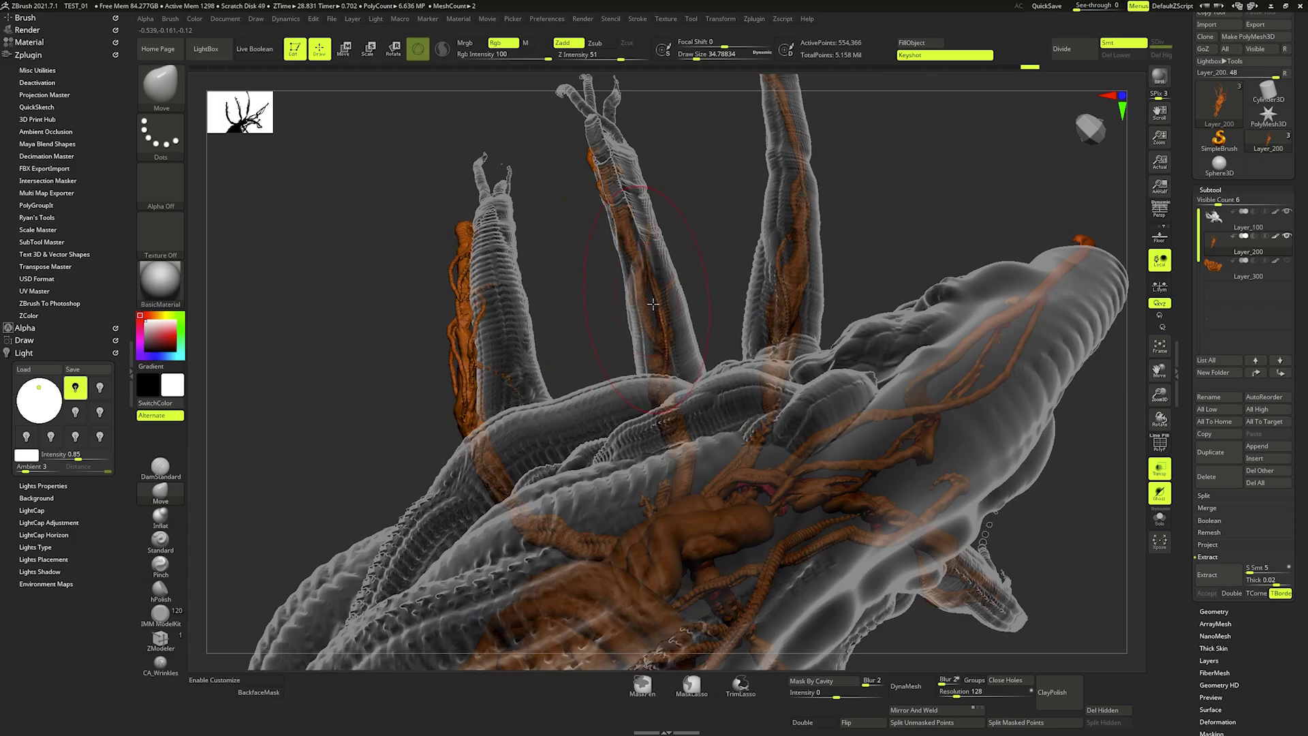
mouse_move(641, 231)
right_mouse_down()
mouse_move(638, 172)
mouse_move(598, 283)
right_mouse_up()
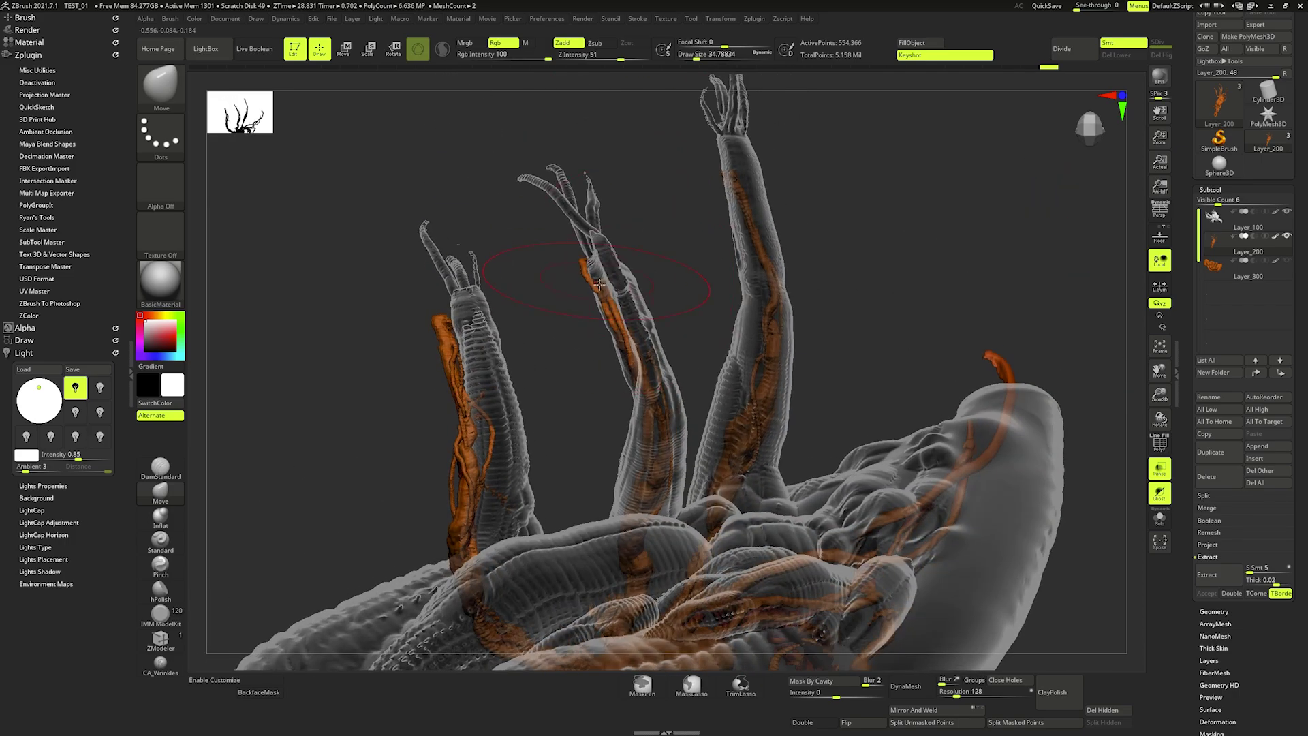
right_click_drag(633, 346, 542, 286)
left_click_drag(541, 285, 566, 254)
right_click_drag(582, 226, 654, 219)
- Choose the MaskLasso brush for masking and lasso a mask around the tip of the middle leg
key("b")
key("c")
key("b")
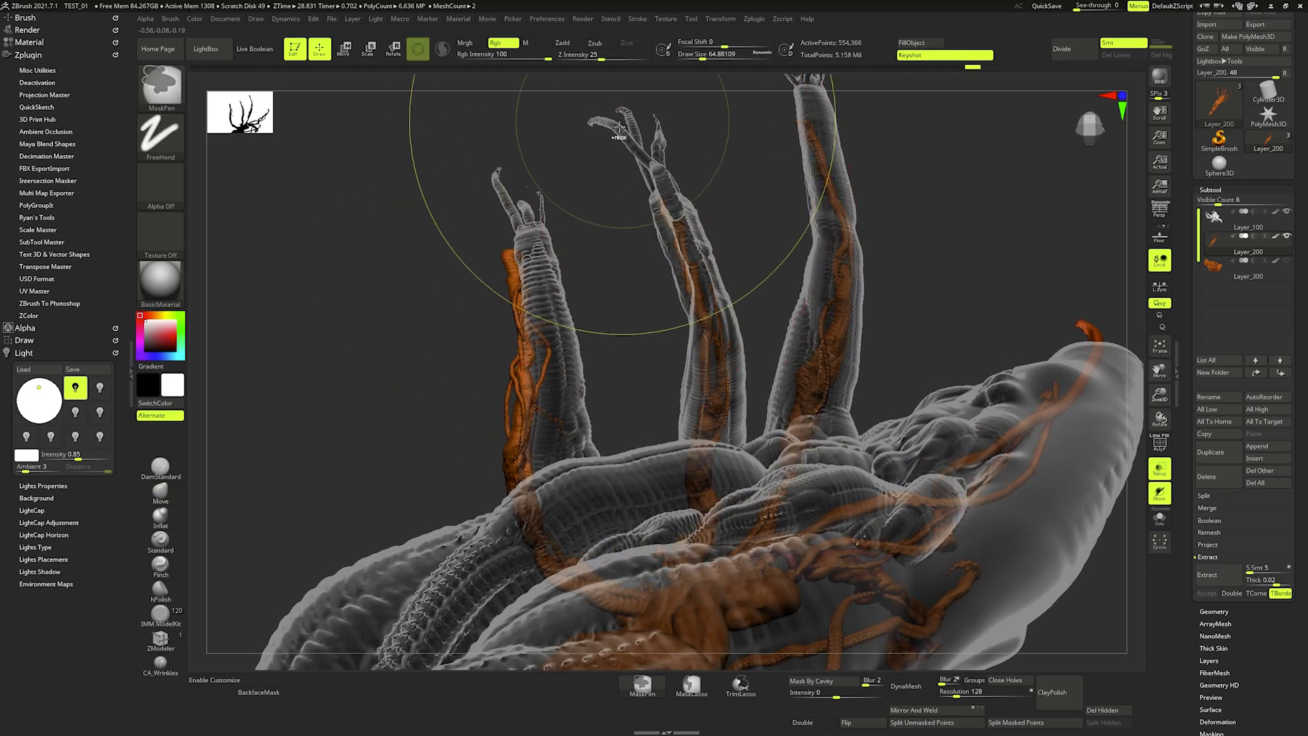
left_click(157, 102, "ctrl")
left_click(368, 143)
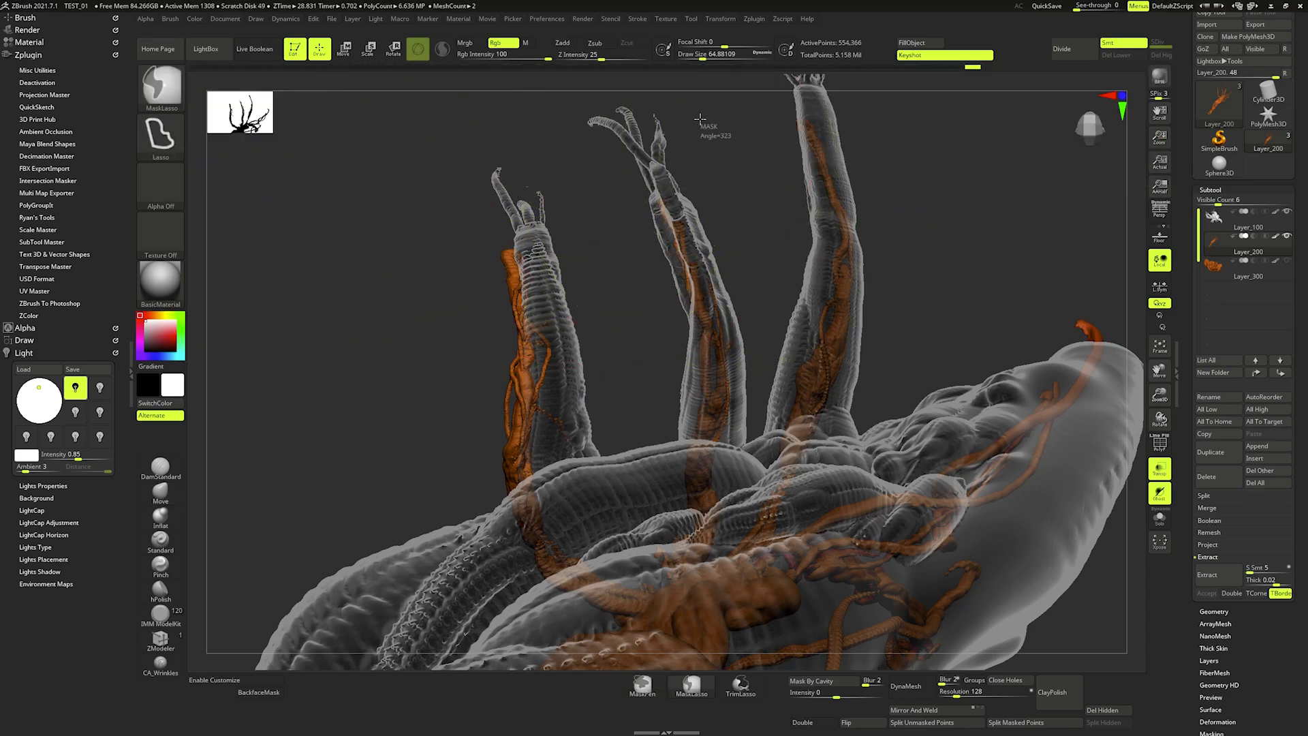
mouse_move(712, 147)
left_mouse_down("ctrl")
mouse_move(575, 160)
mouse_move(656, 508)
mouse_move(770, 538)
mouse_move(947, 163)
mouse_move(702, 85)
mouse_move(681, 92)
left_mouse_up("ctrl")
- Move the rear leg's protruding strands inside its transparent shell
key("space")
mouse_move(521, 327)
left_mouse_down()
mouse_move(536, 266)
mouse_move(557, 367)
left_mouse_up()
key("space")
mouse_move(558, 366)
right_mouse_down()
mouse_move(569, 387)
mouse_move(477, 457)
right_mouse_up()
- Tuck the rear leg's stray branch back inside and center its strands, using draw sizes of about 29 and 49
key("space")
key("space")
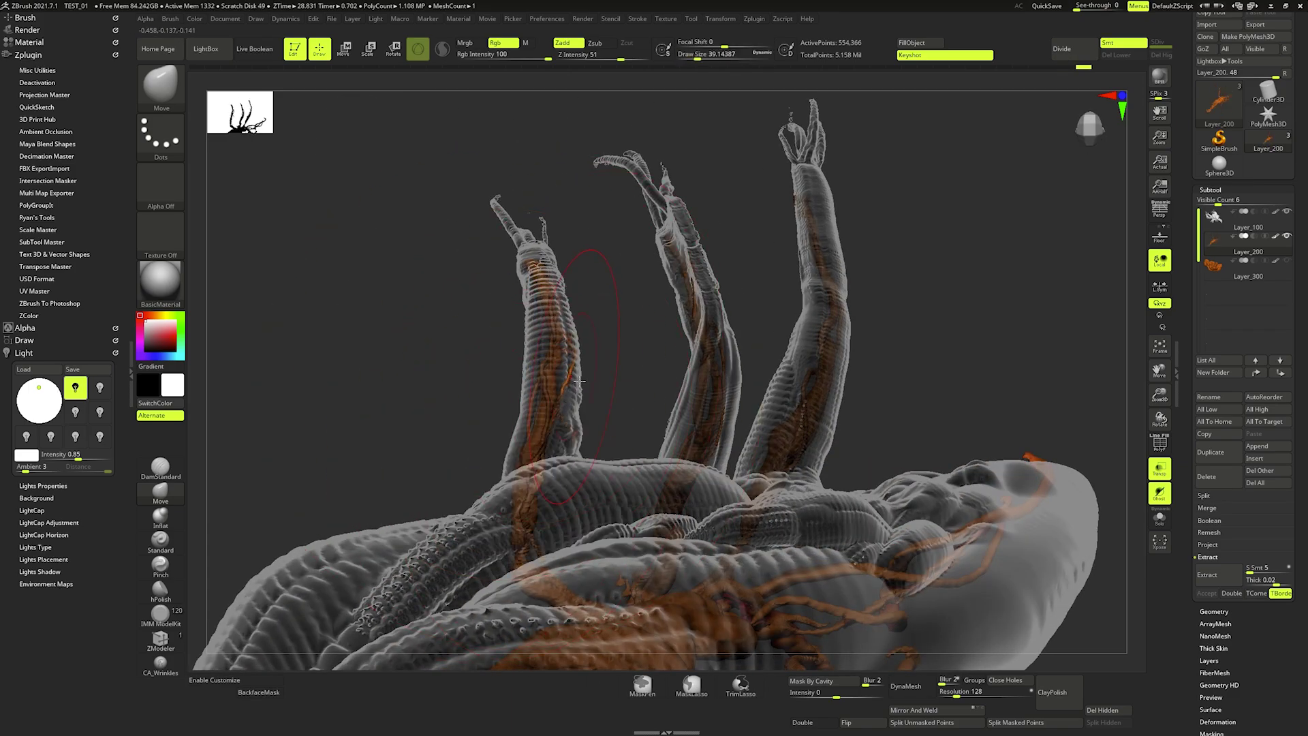
right_click_drag(572, 384, 586, 347)
key("space")
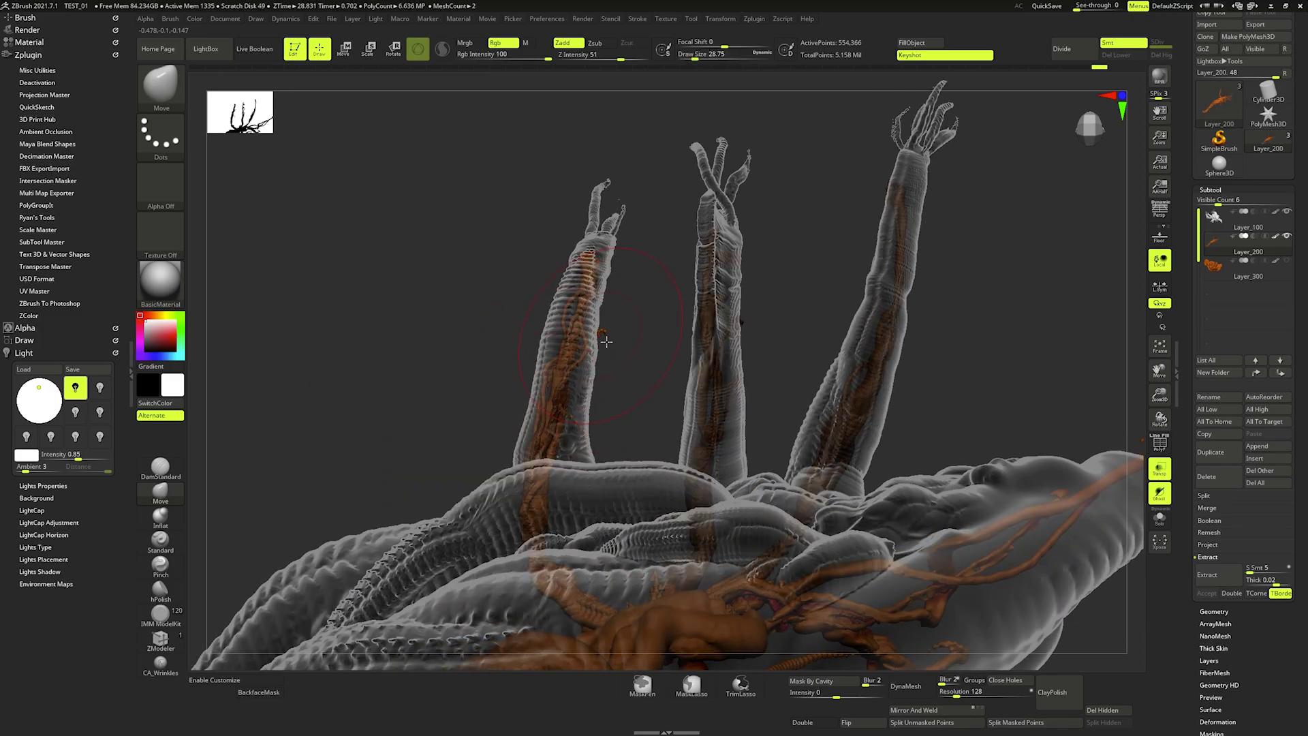
key("space")
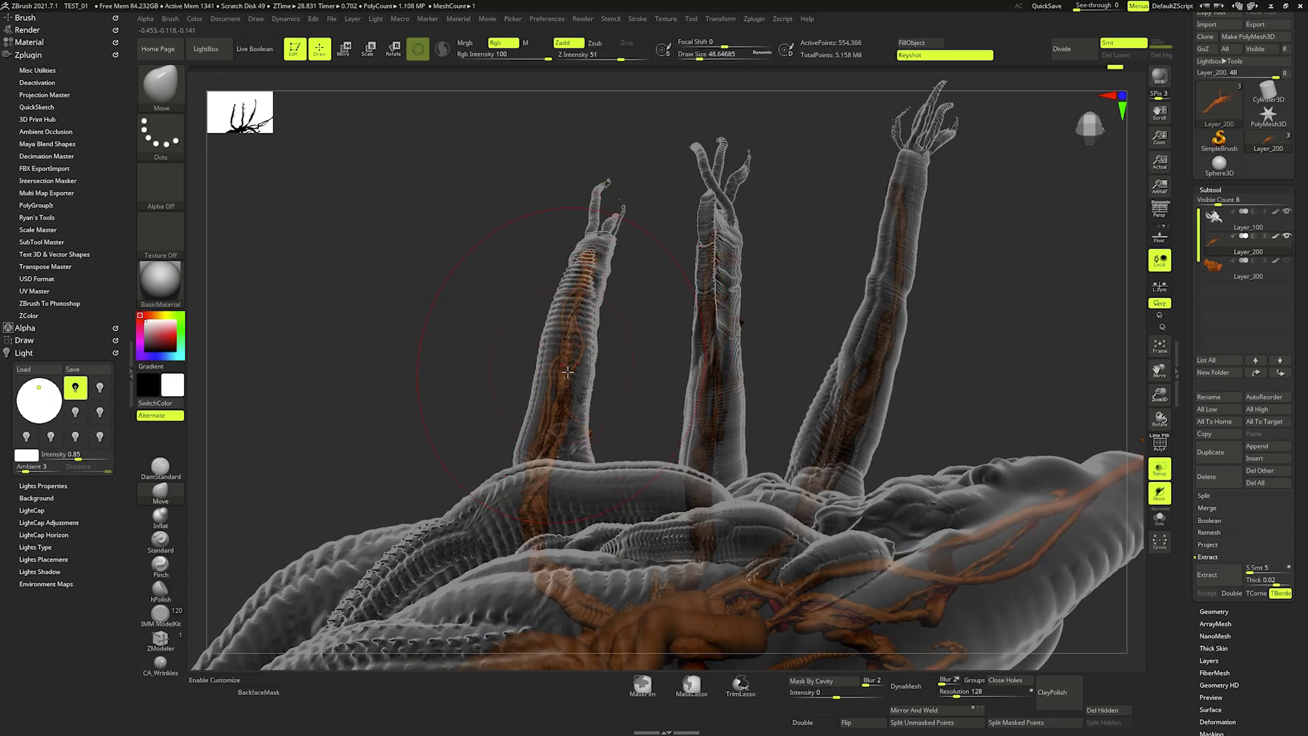
- Tuck the stray strand pieces along the middle leg back inside its shell, using draw sizes of about 9 and 18
mouse_move(585, 332)
right_mouse_down()
mouse_move(560, 402)
mouse_move(587, 417)
mouse_move(609, 309)
mouse_move(620, 312)
right_mouse_up()
key("space")
key("space")
mouse_move(630, 316)
left_mouse_down()
mouse_move(634, 295)
mouse_move(625, 311)
left_mouse_up()
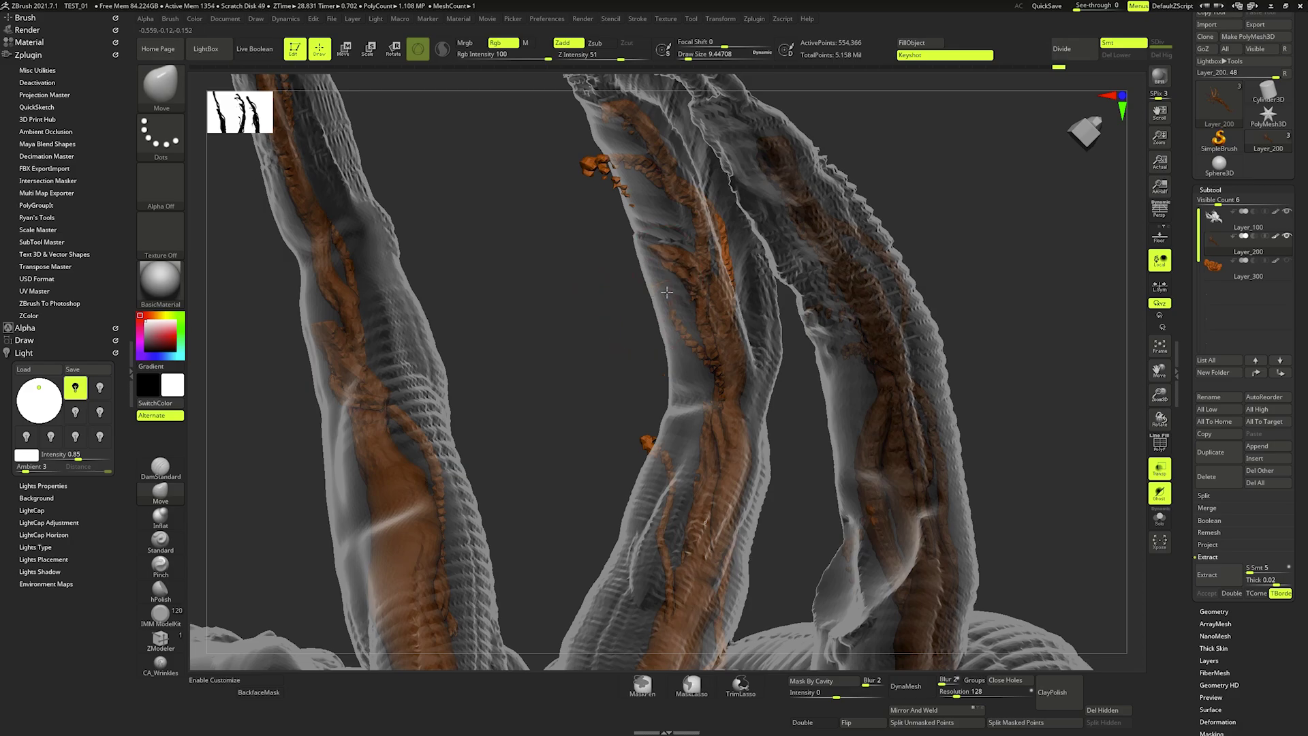
left_click_drag(607, 184, 616, 165)
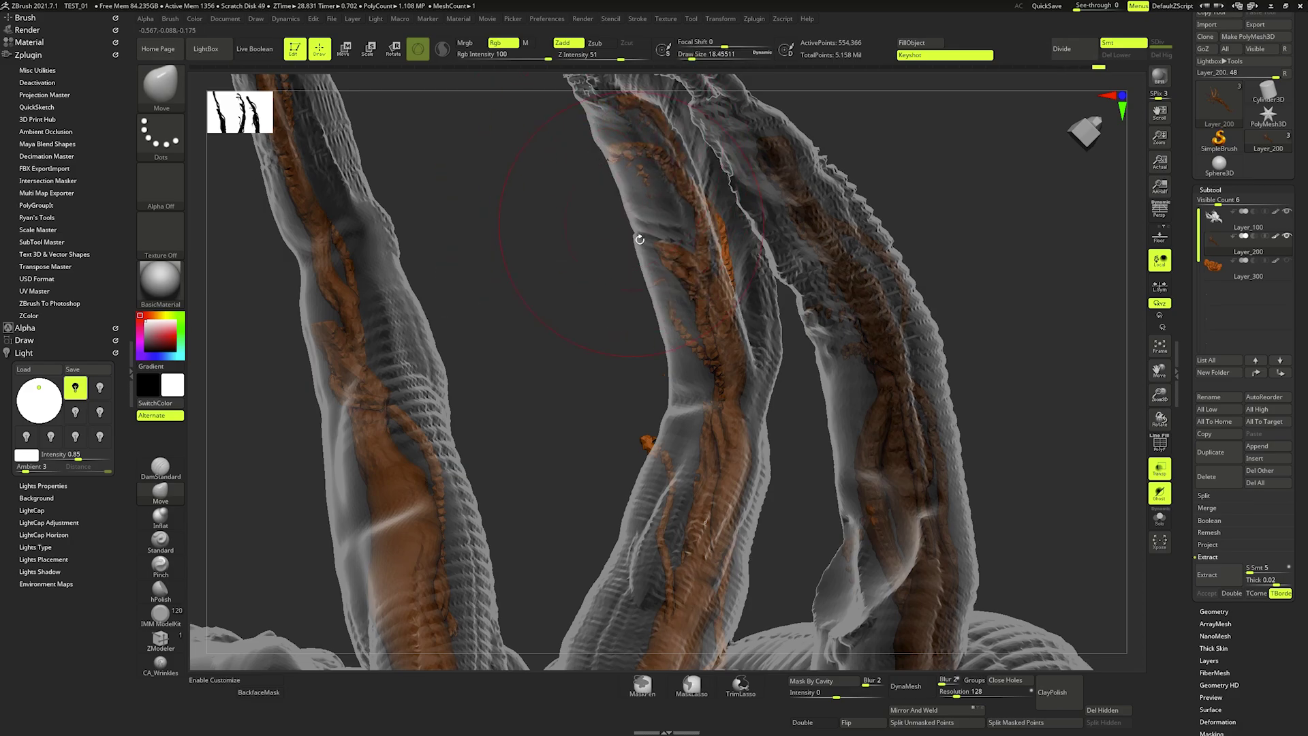
mouse_move(640, 239)
right_mouse_down()
mouse_move(388, 239)
mouse_move(440, 213)
mouse_move(657, 181)
right_mouse_up()
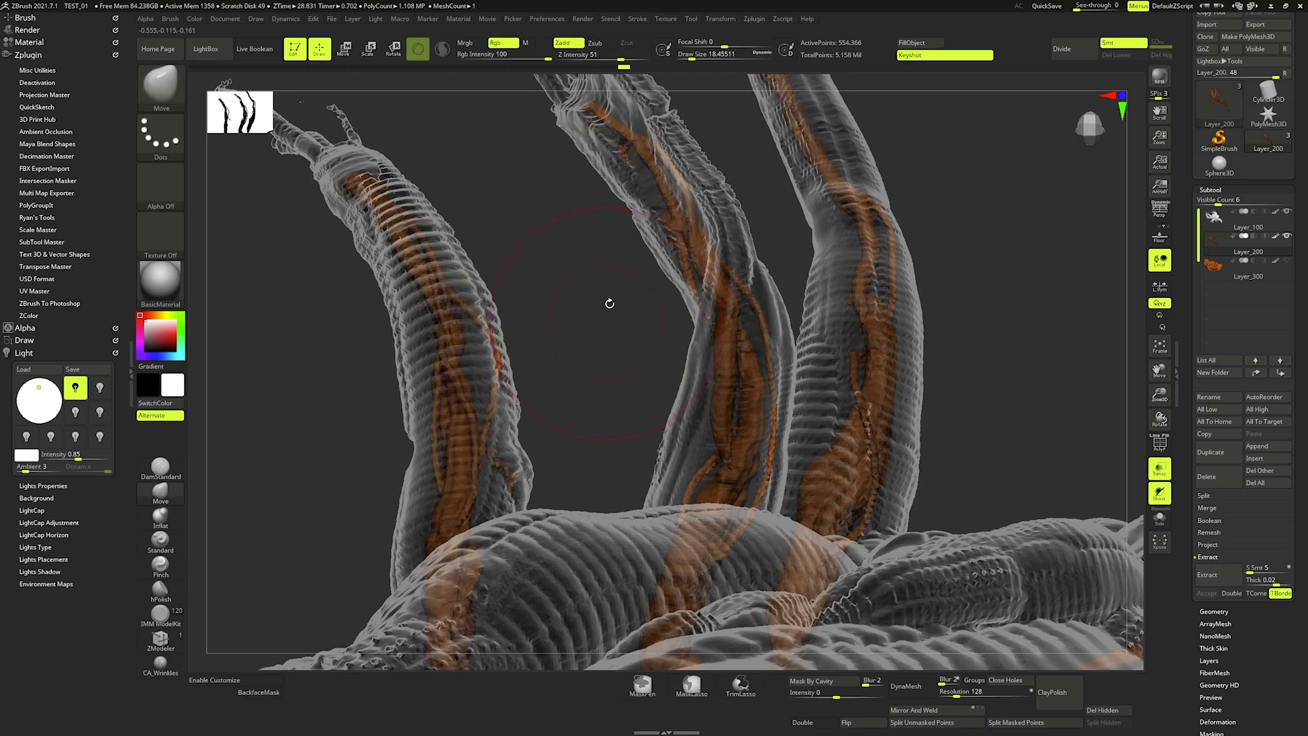
- Turn off ghost mode while keeping the outer body transparent around the legs
right_click_drag(611, 300, 762, 377)
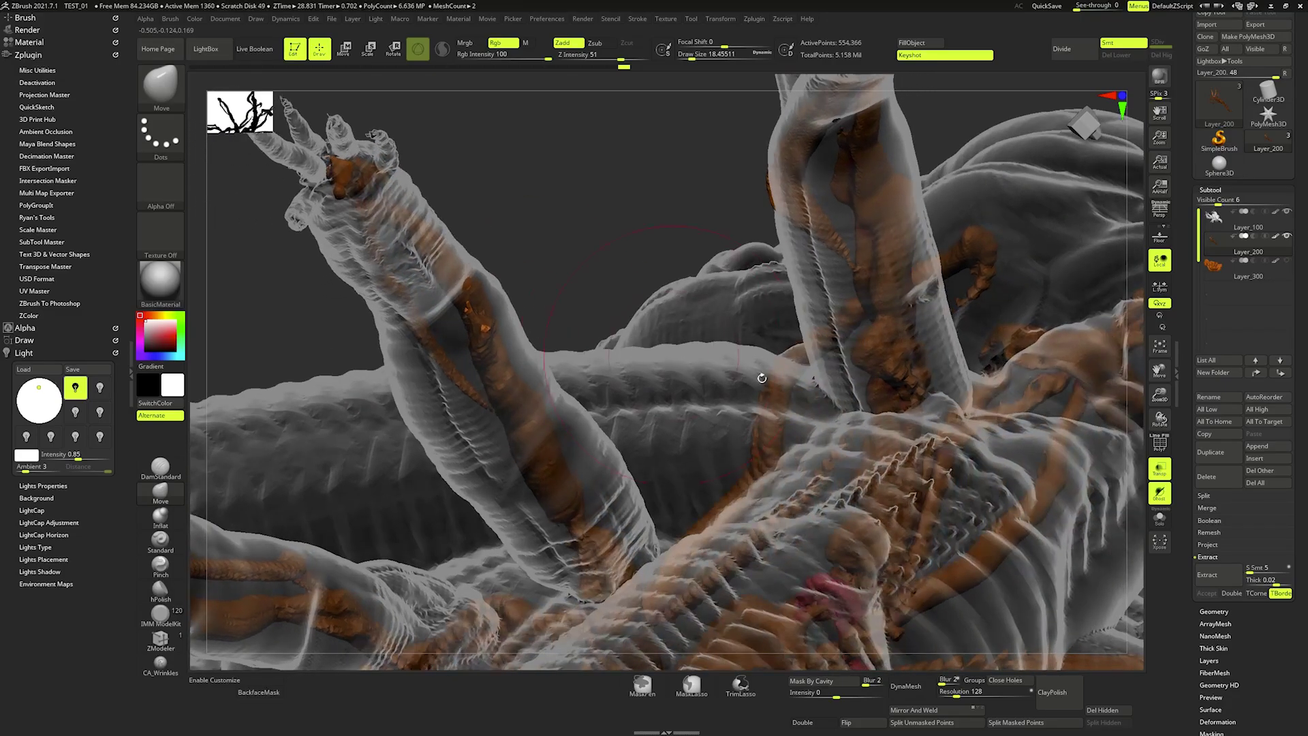
left_click(1167, 470)
left_click(1163, 471)
left_click(1159, 493)
mouse_move(681, 327)
right_mouse_down()
mouse_move(475, 295)
mouse_move(491, 329)
right_mouse_up()
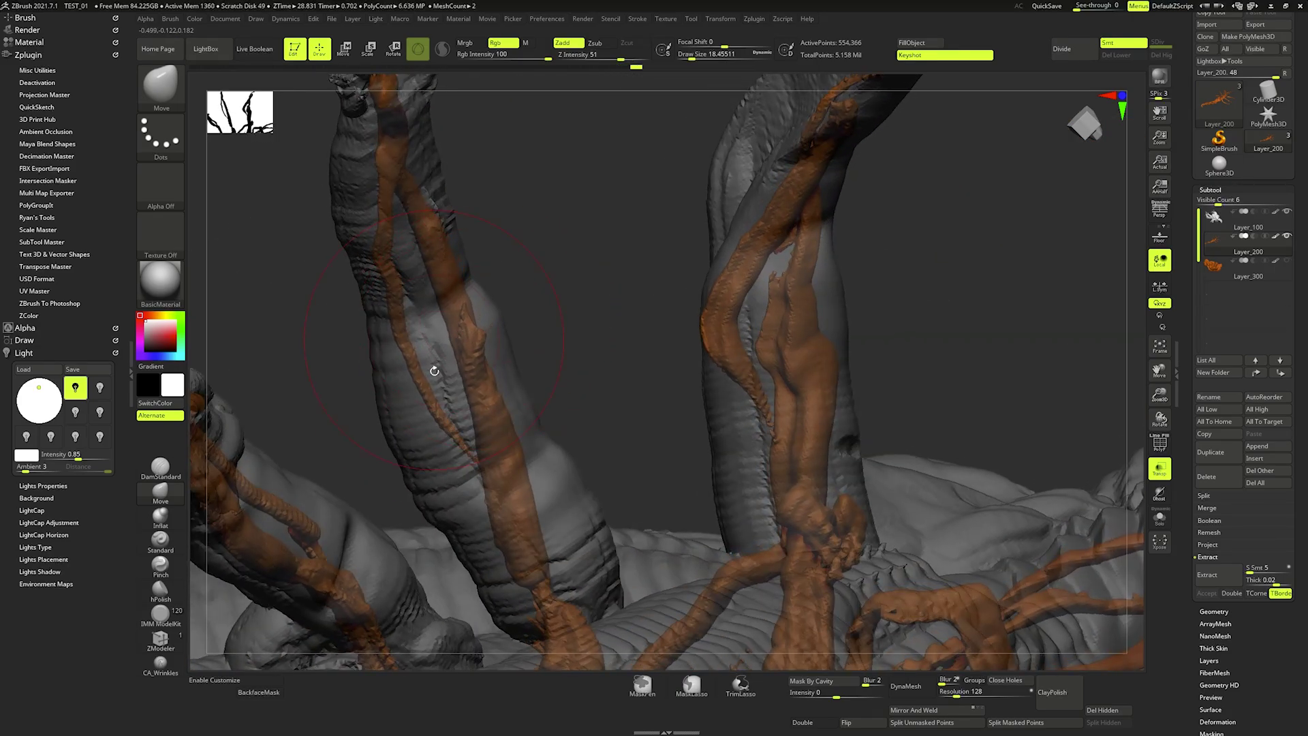
mouse_move(434, 370)
right_mouse_down()
mouse_move(566, 363)
mouse_move(585, 340)
right_mouse_up()
right_click(587, 335)
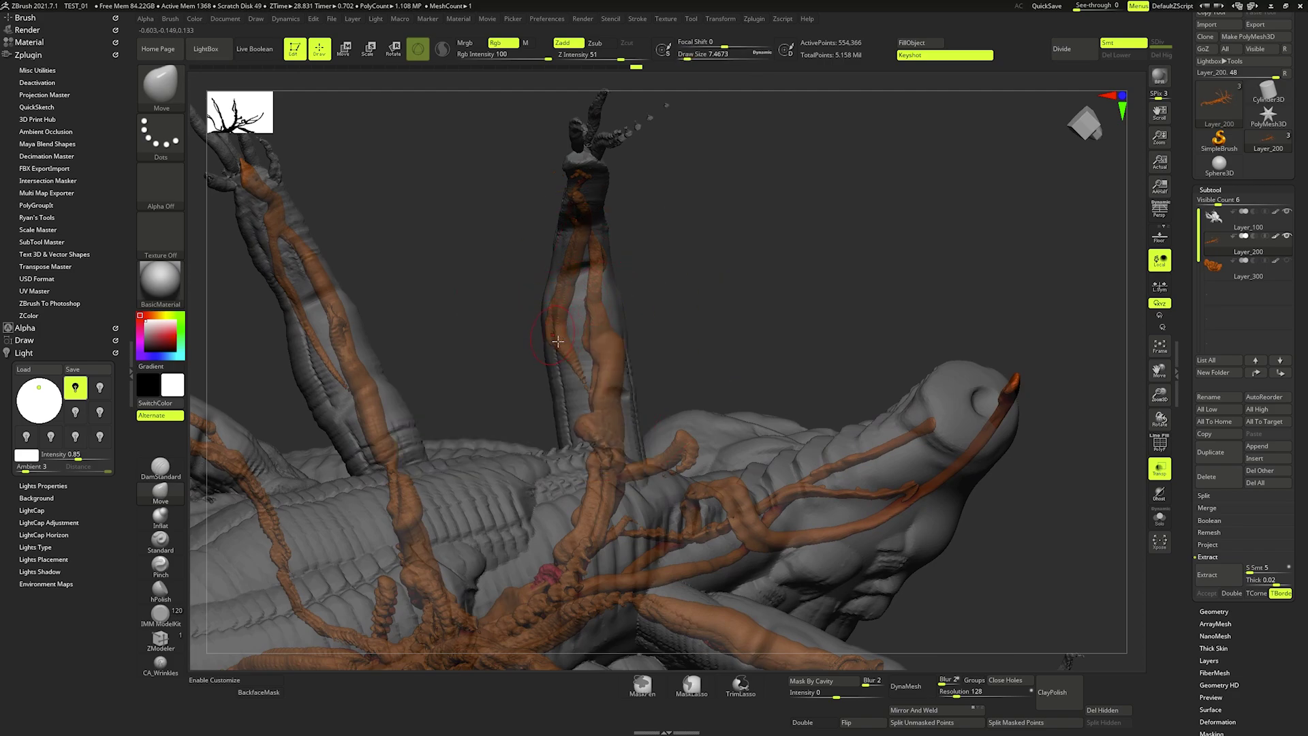
- Try to shift the front leg's strands inward and thin them with the Inflat and Smooth brushes at draw size about 25
right_click(558, 341)
left_click_drag(558, 340, 565, 339)
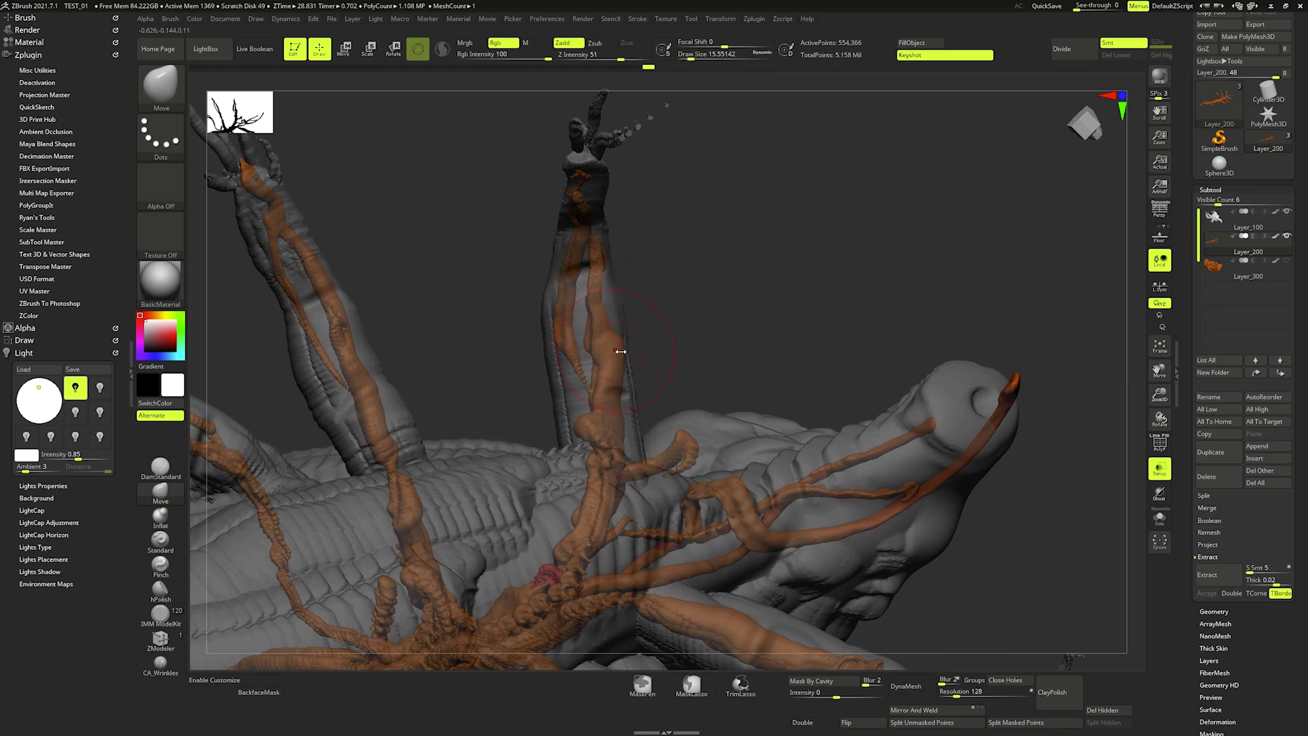
key("b")
key("i")
key("f")
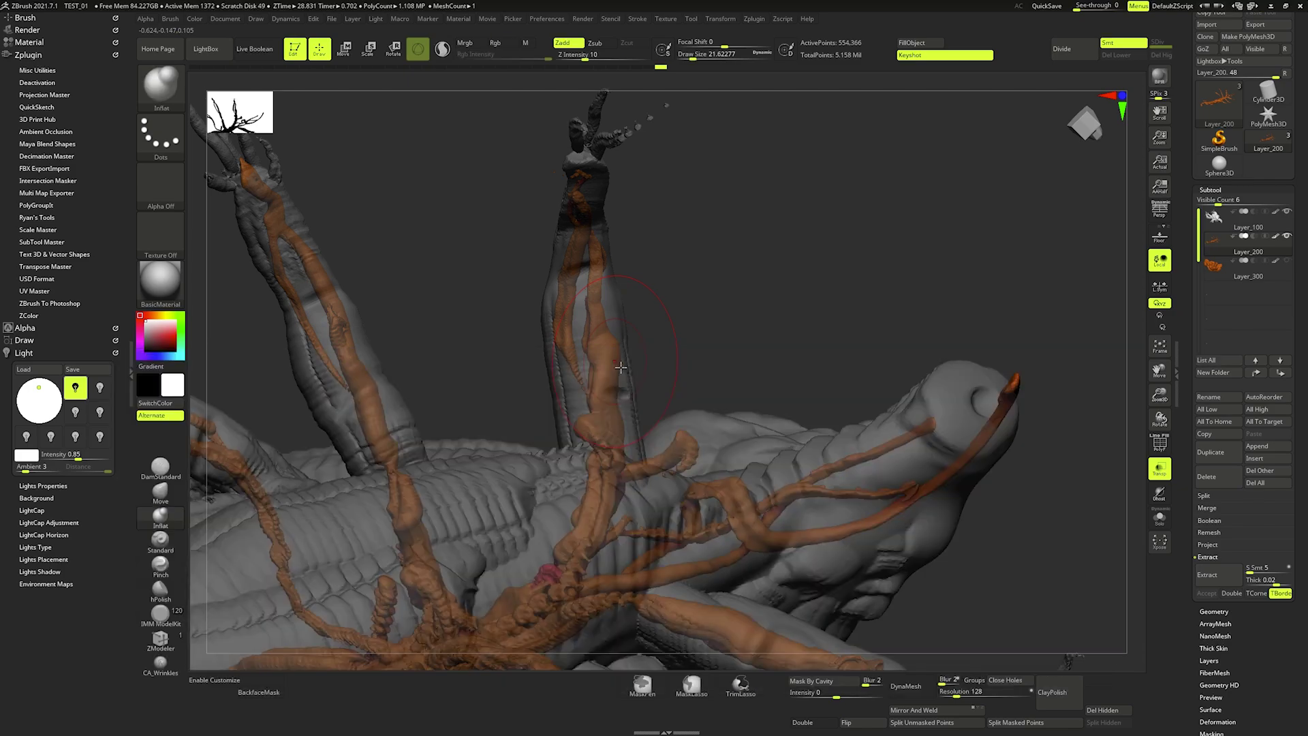
key("space")
key("space")
key("shift")
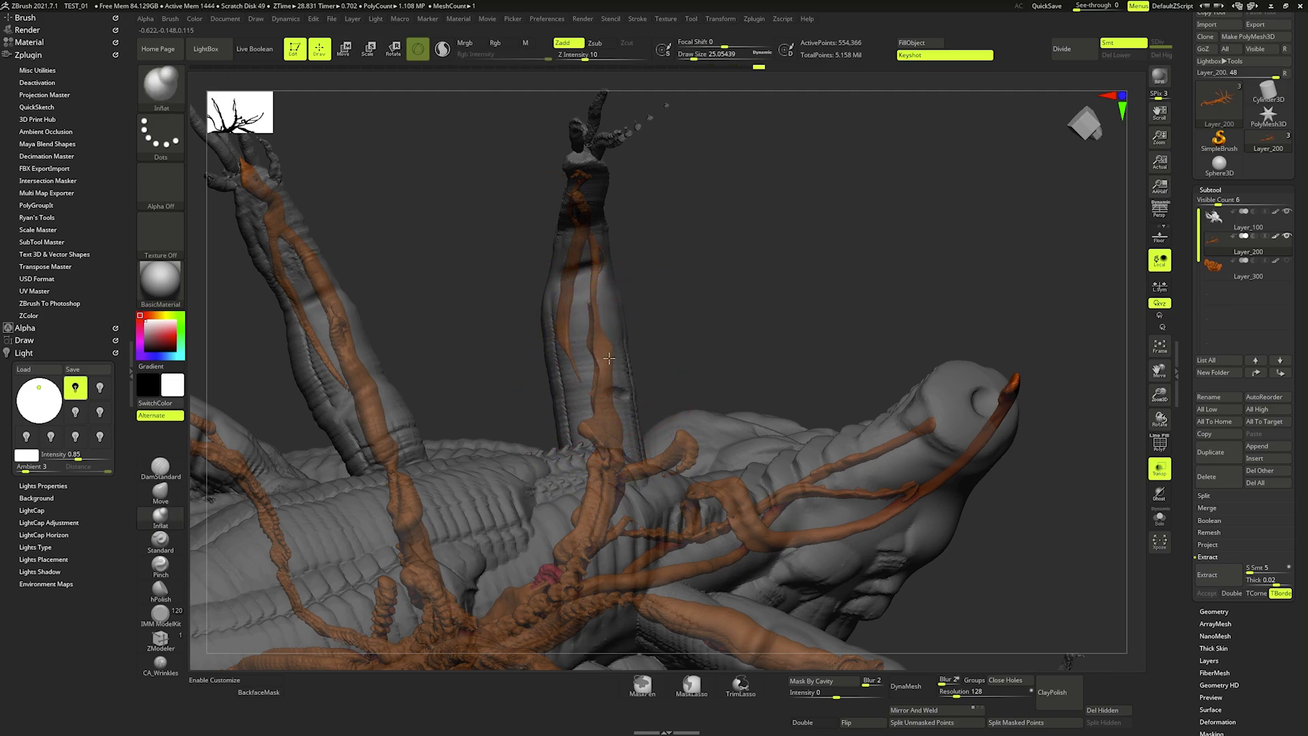
key("shift")
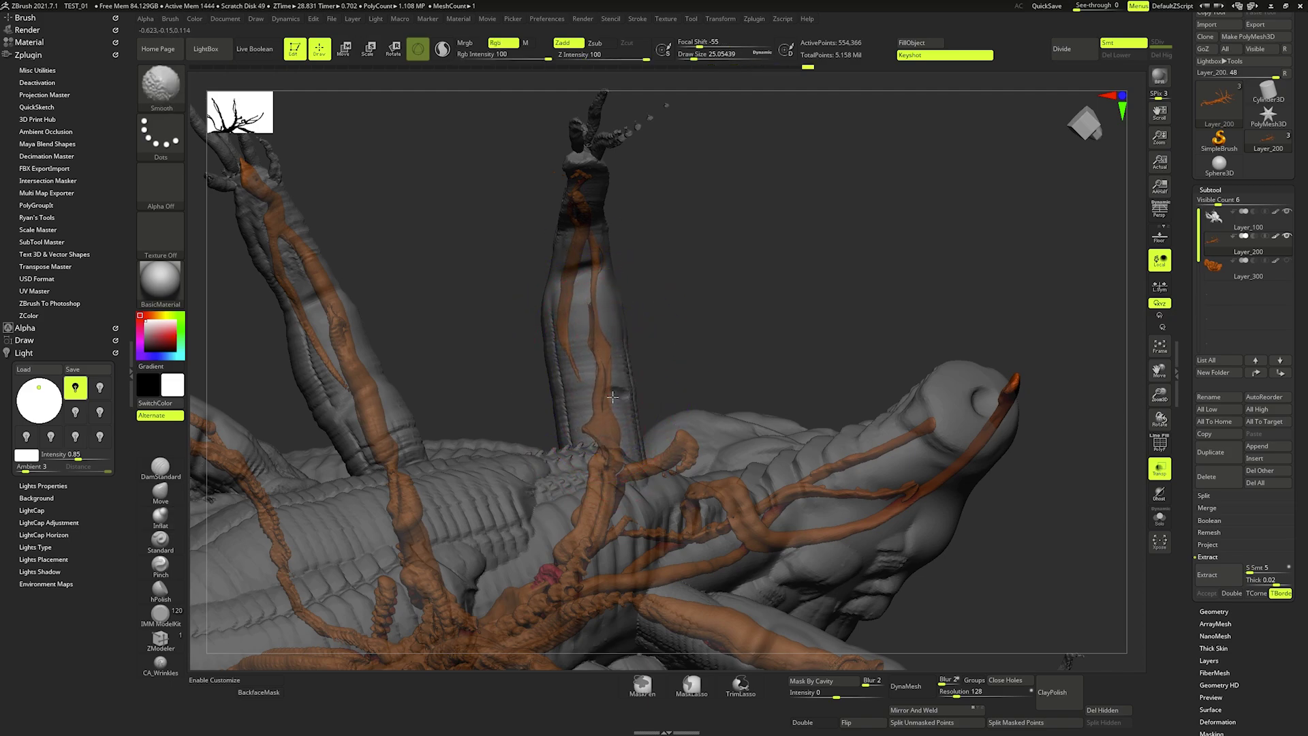
key("ctrl")
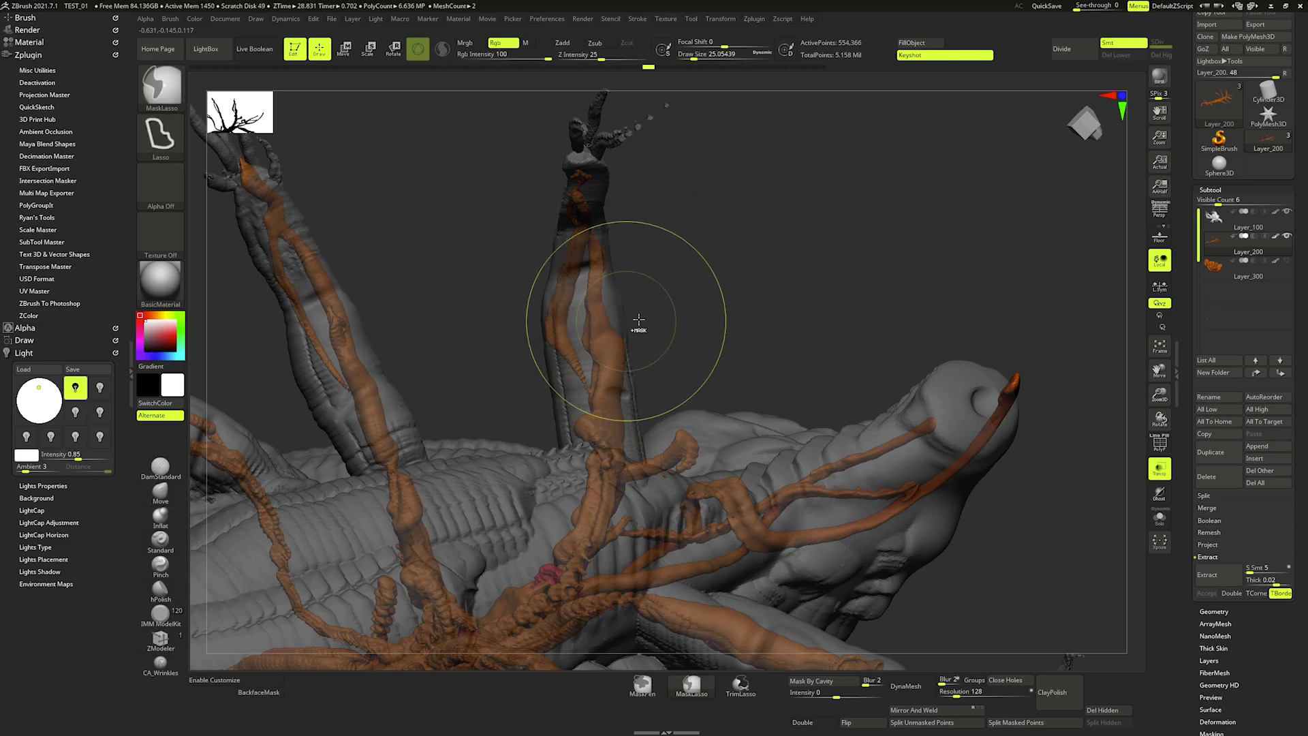
key("b")
key("i")
key("n")
mouse_move(633, 312)
left_mouse_down()
mouse_move(594, 320)
mouse_move(593, 268)
left_mouse_up()
key("n")
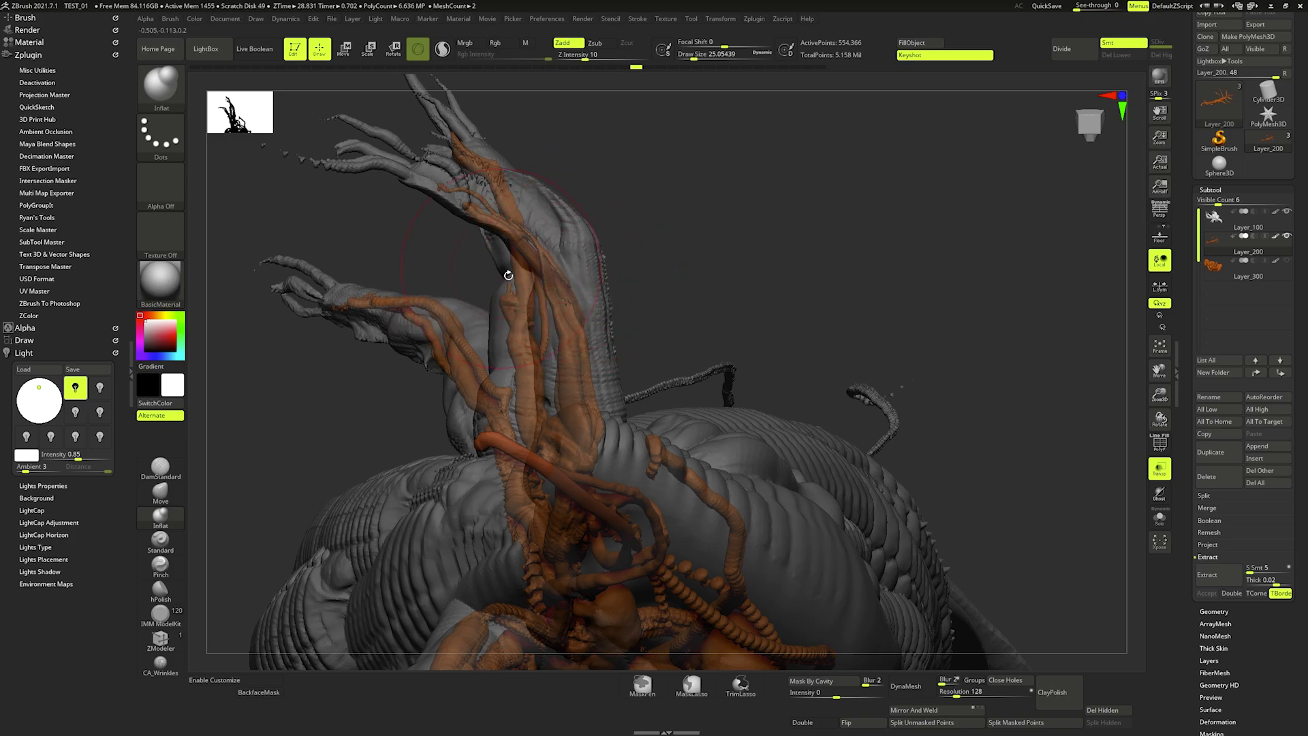
- Switch to the Move brush, accept discarding the newer undo history, and reshape the front leg's upper strands at draw size about 25
key("b")
key("m")
key("v")
left_click_drag(568, 274, 575, 245)
key("space")
left_click(506, 215)
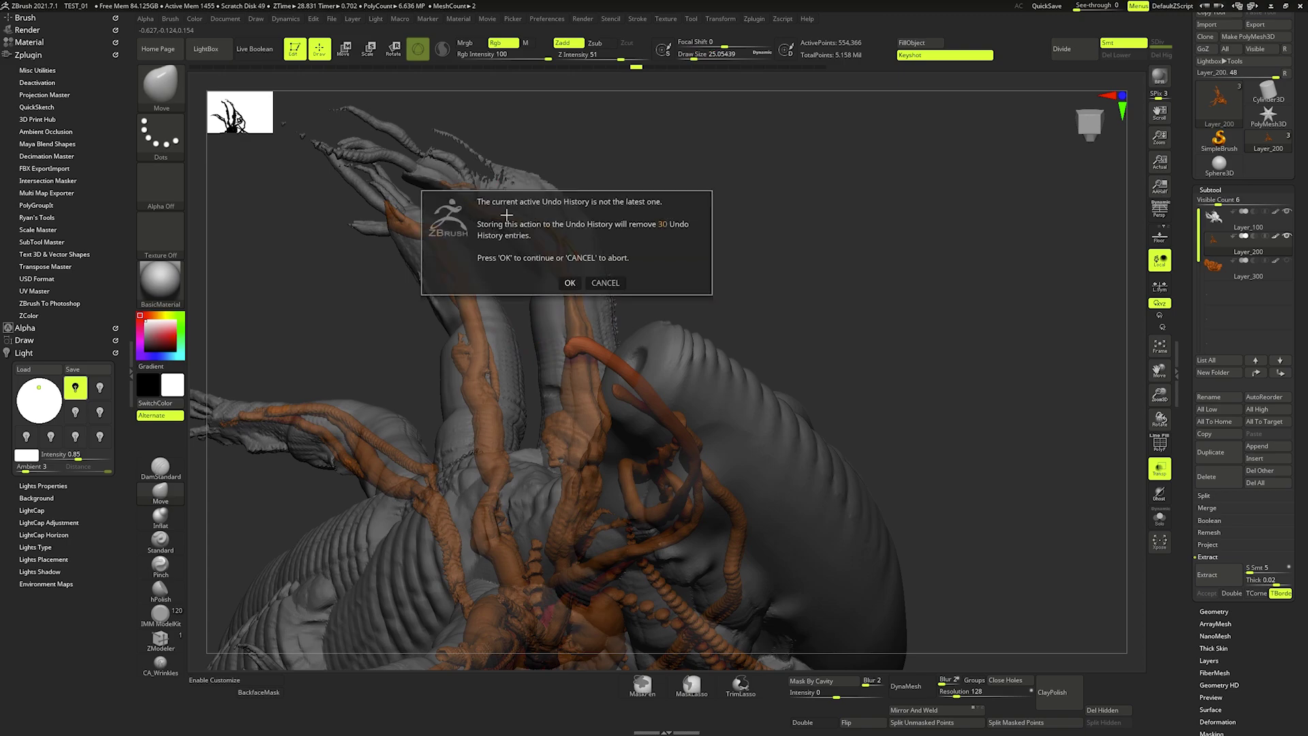
left_click(579, 283)
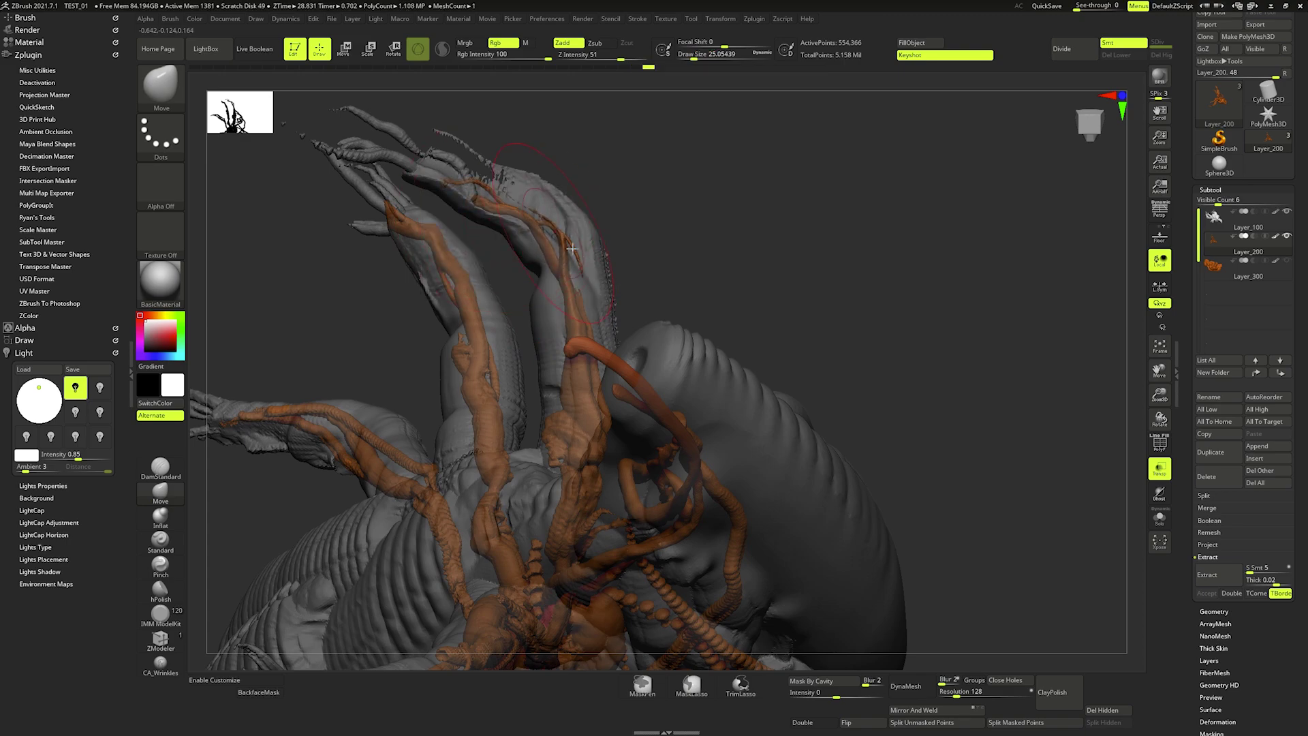
mouse_move(579, 250)
left_mouse_down()
mouse_move(608, 313)
mouse_move(597, 333)
mouse_move(600, 299)
left_mouse_up()
- Fit the strand ends inside the front leg's bent tip, using draw sizes of about 29 and 9
key("bracketright")
key("space")
key("bracketleft")
key("bracketright")
key("space")
key("bracketleft")
key("space")
key("bracketright")
left_click_drag(633, 209, 640, 205)
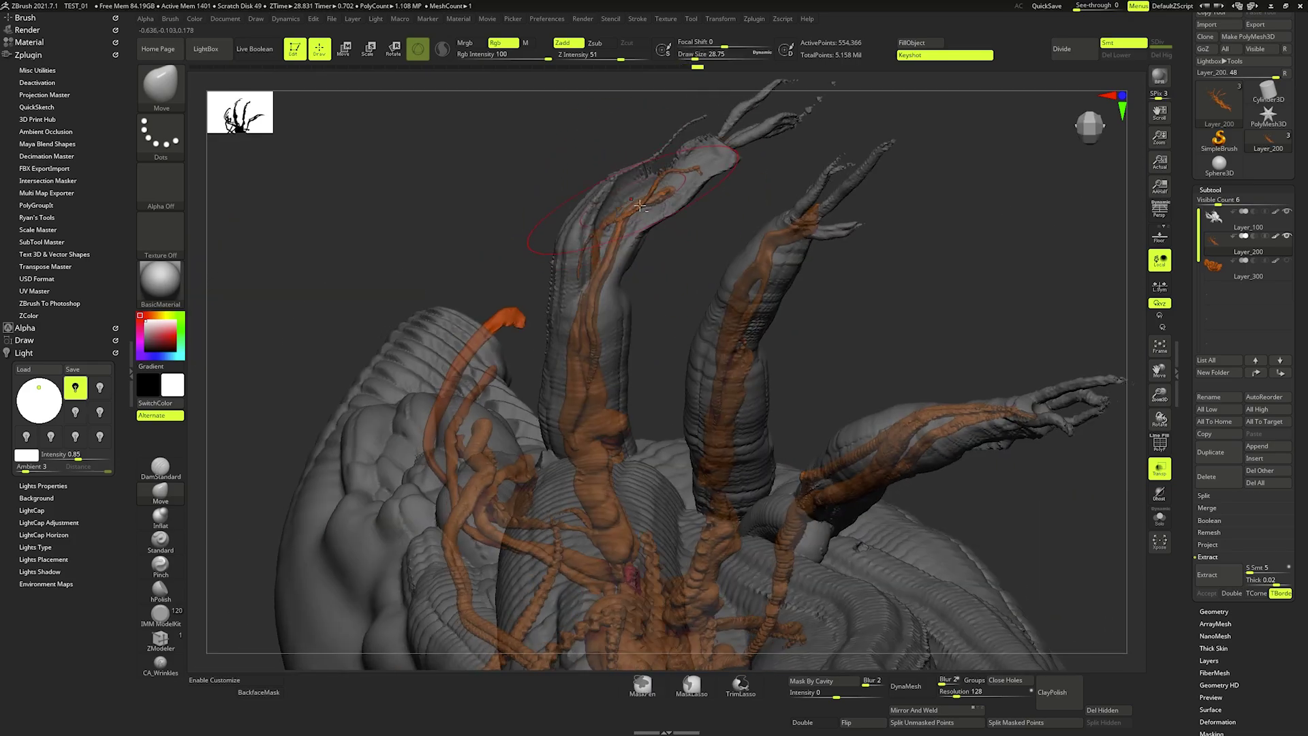
key("bracketleft")
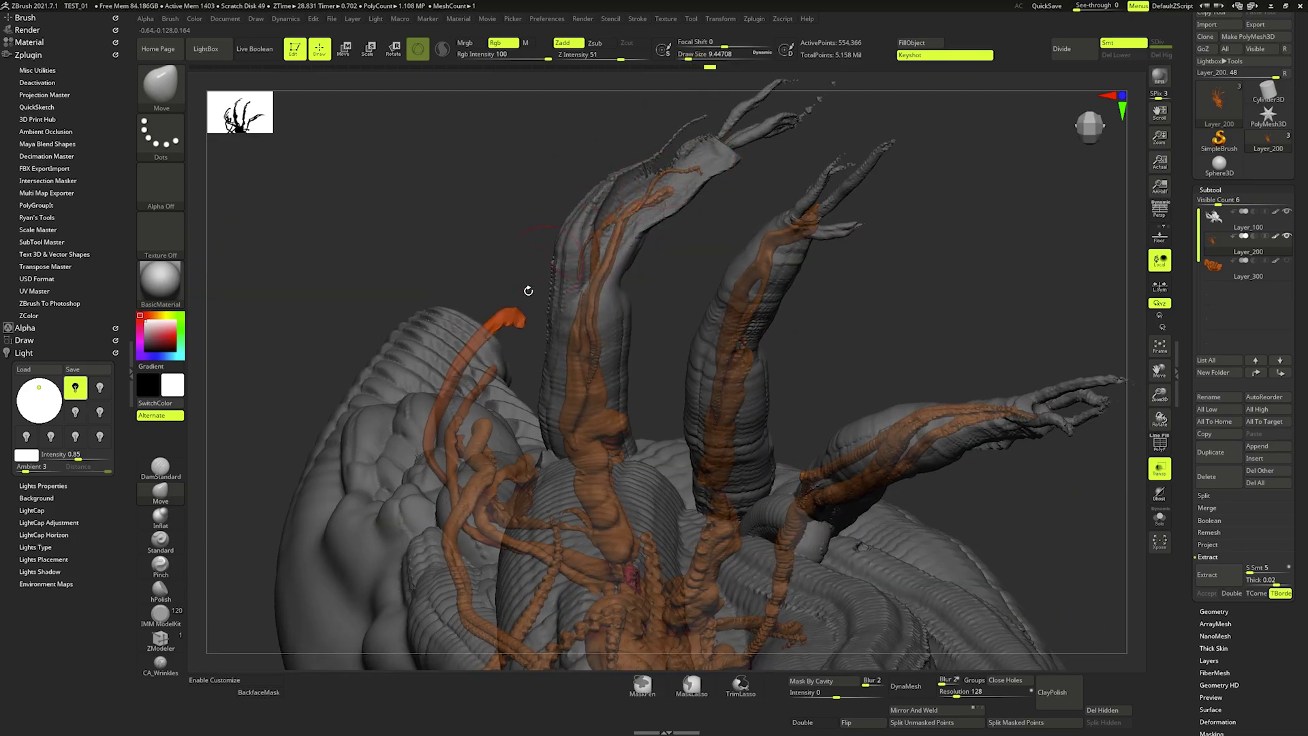
- Turn off transparency and reposition the strand showing in the snout's opening with draw sizes of about 25 and 22
mouse_move(528, 291)
left_mouse_down()
mouse_move(604, 245)
mouse_move(825, 220)
left_mouse_up()
key("space")
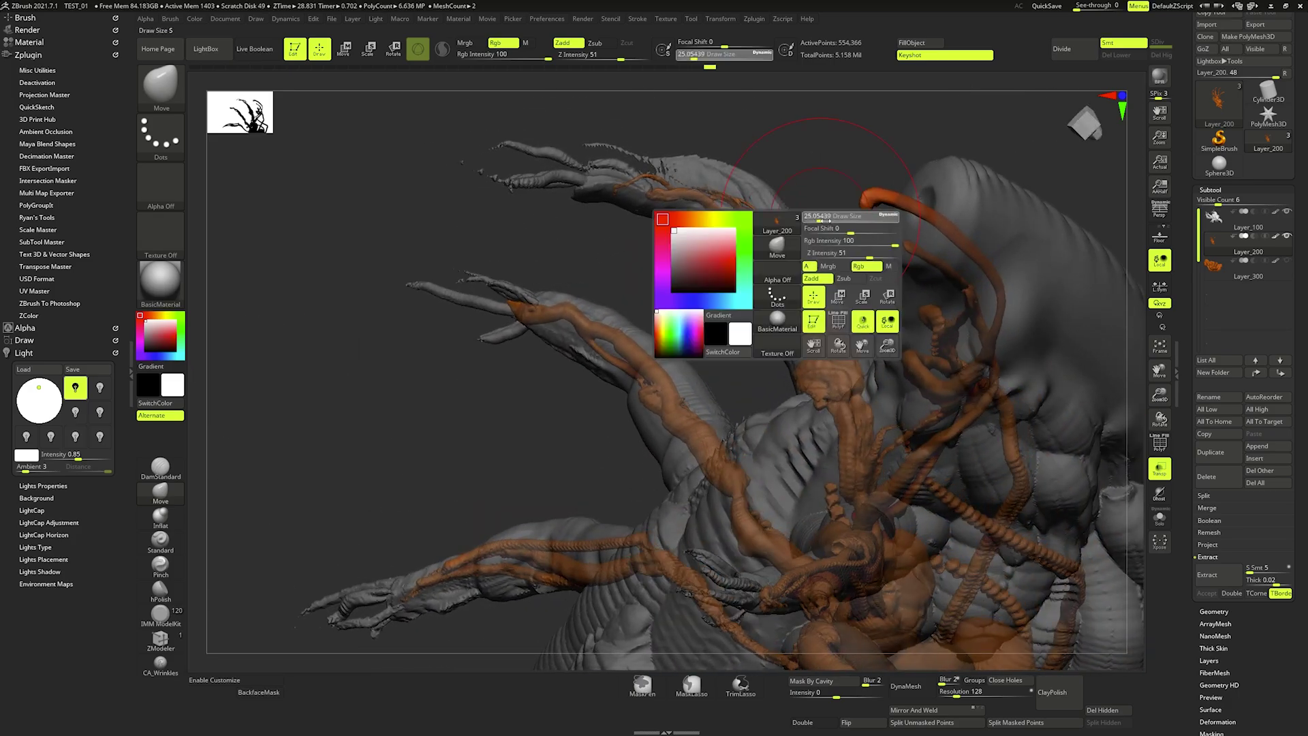
left_click_drag(852, 136, 1090, 409)
left_click(1159, 468)
left_click_drag(1103, 341, 751, 295)
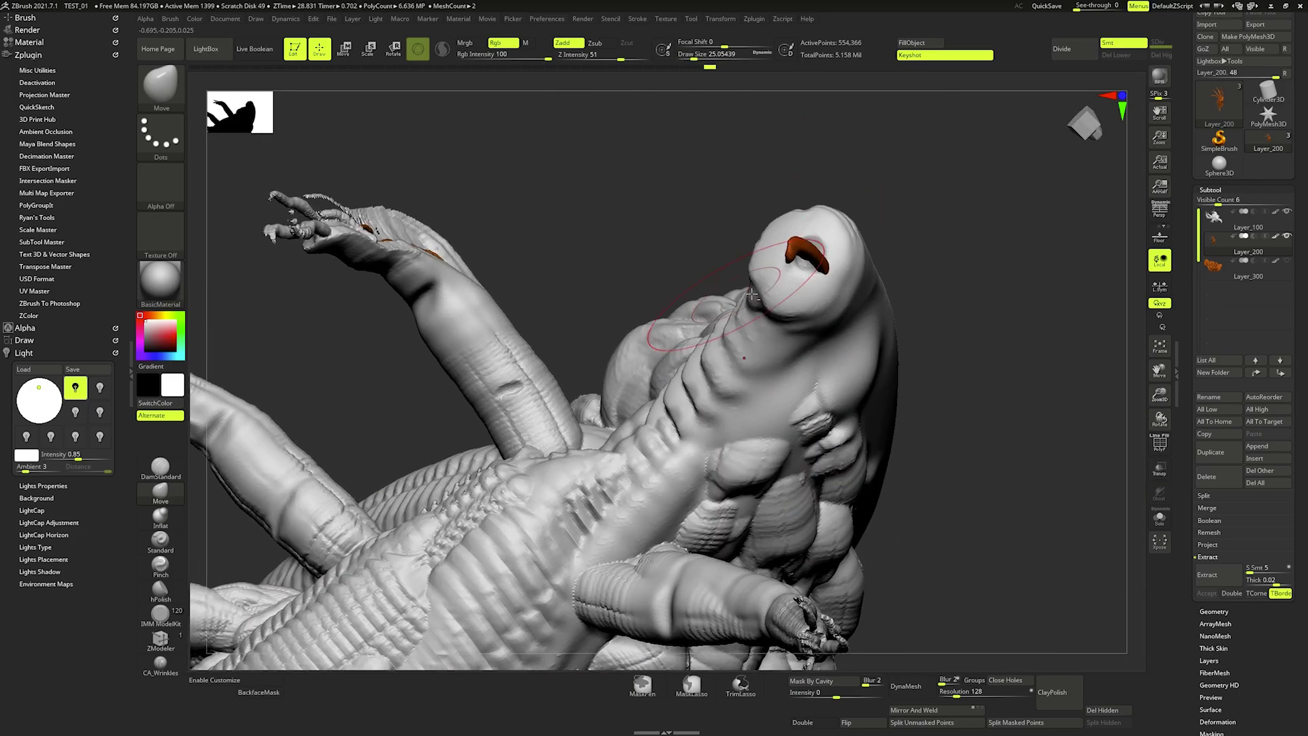
key("bracketleft")
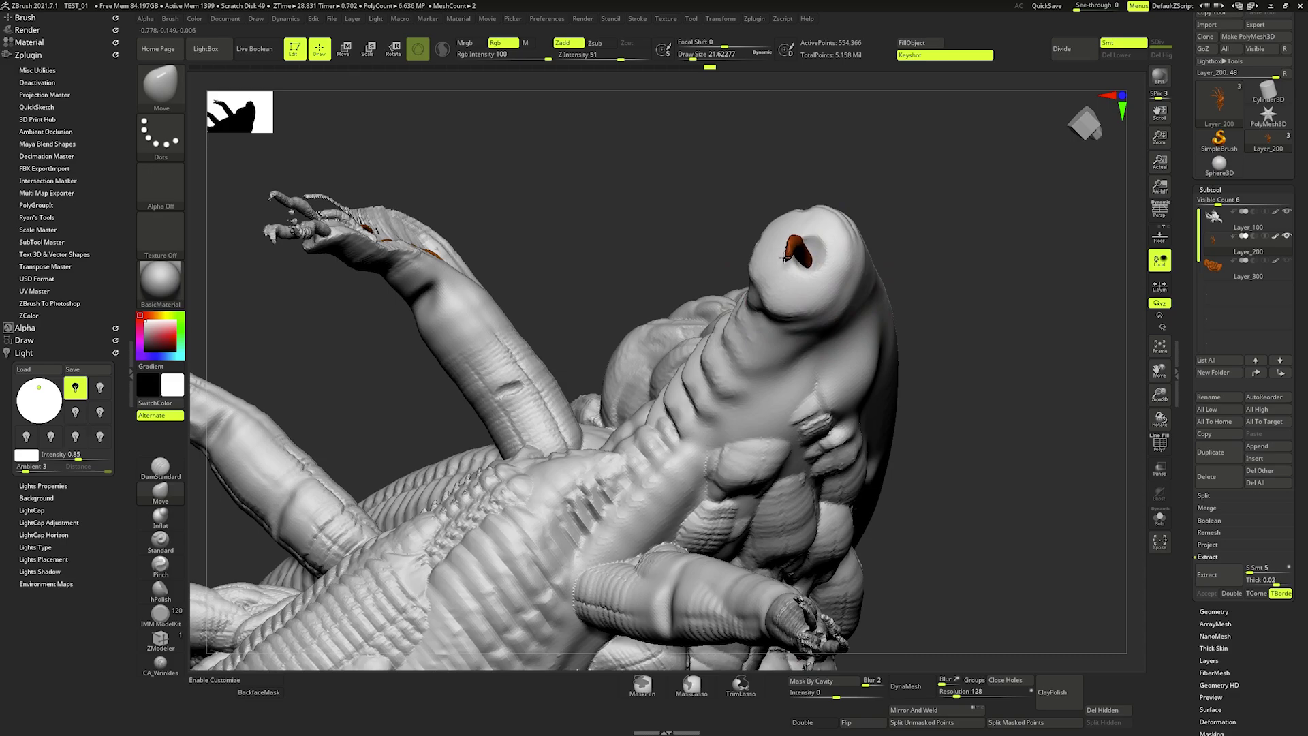
- Push the strand pieces poking through the legs back inside the opaque shell, using draw sizes of about 22 and 27
left_click_drag(783, 309, 910, 402)
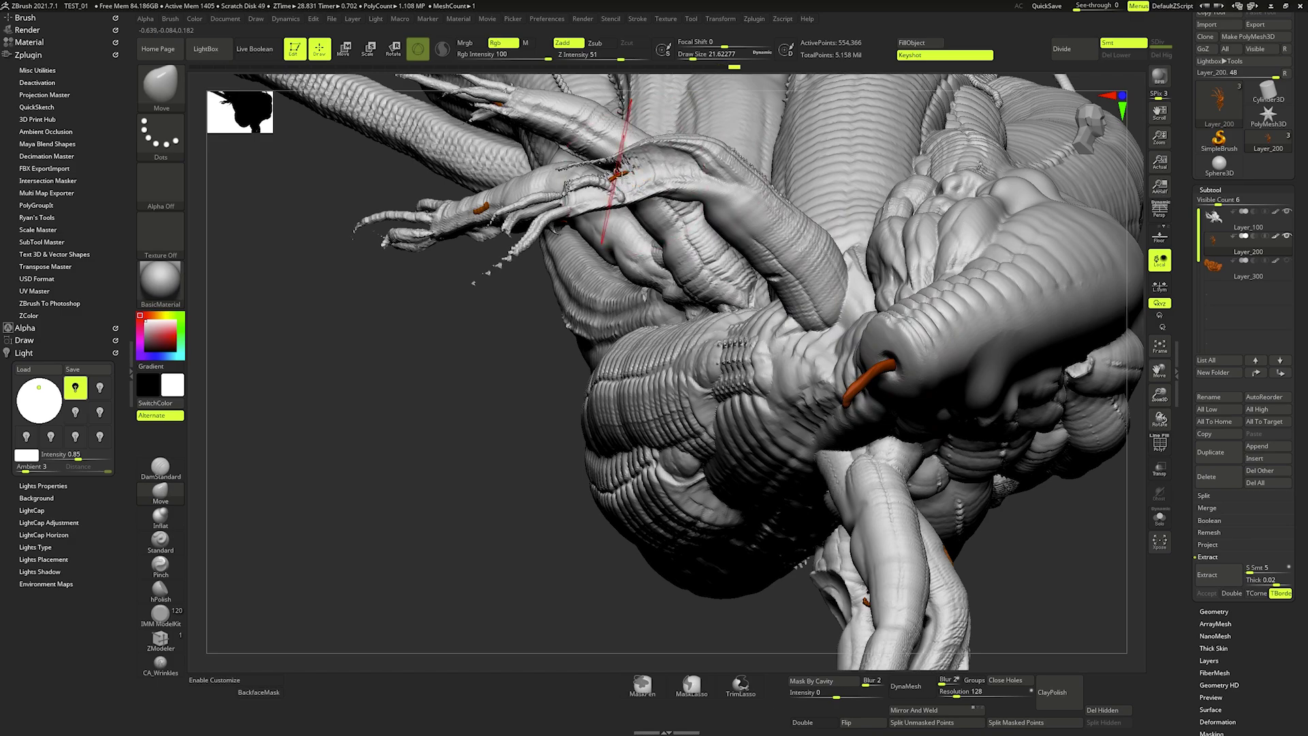
left_click_drag(586, 178, 491, 182)
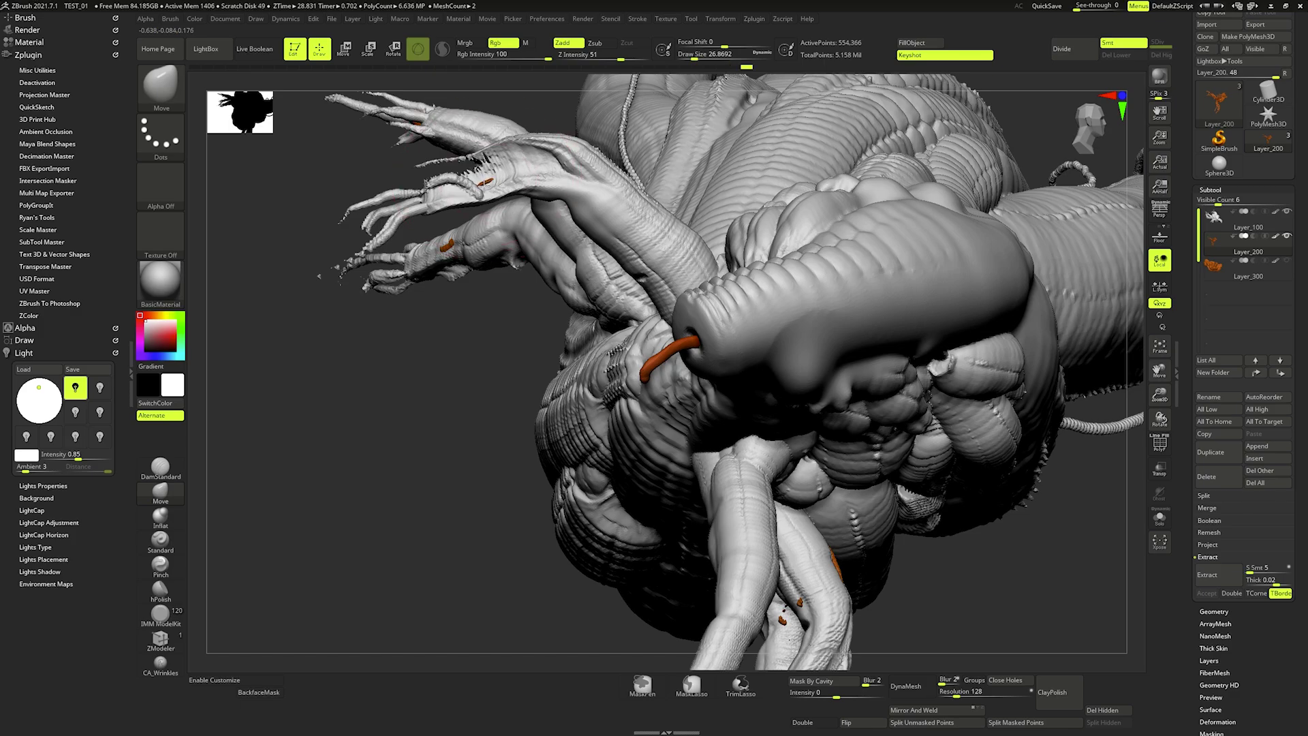
left_click_drag(442, 255, 1142, 378)
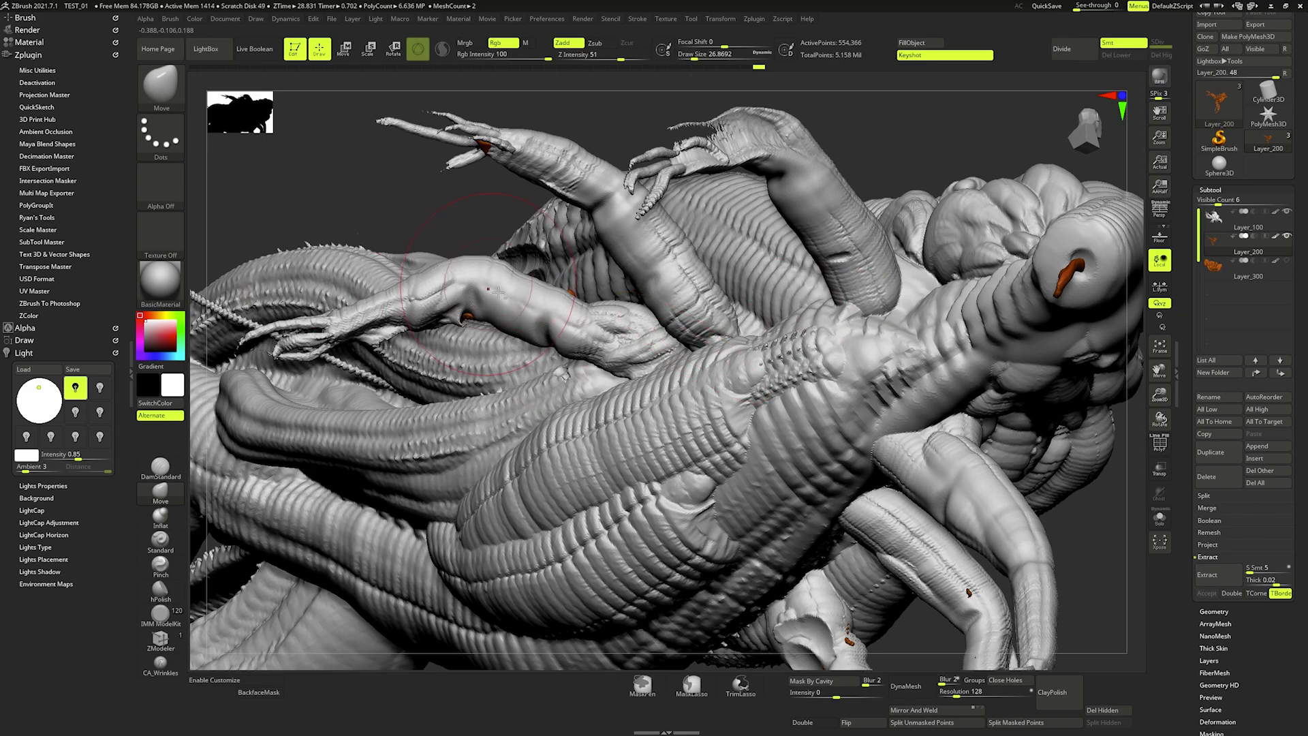
mouse_move(498, 291)
left_mouse_down()
mouse_move(536, 334)
mouse_move(557, 271)
left_mouse_up()
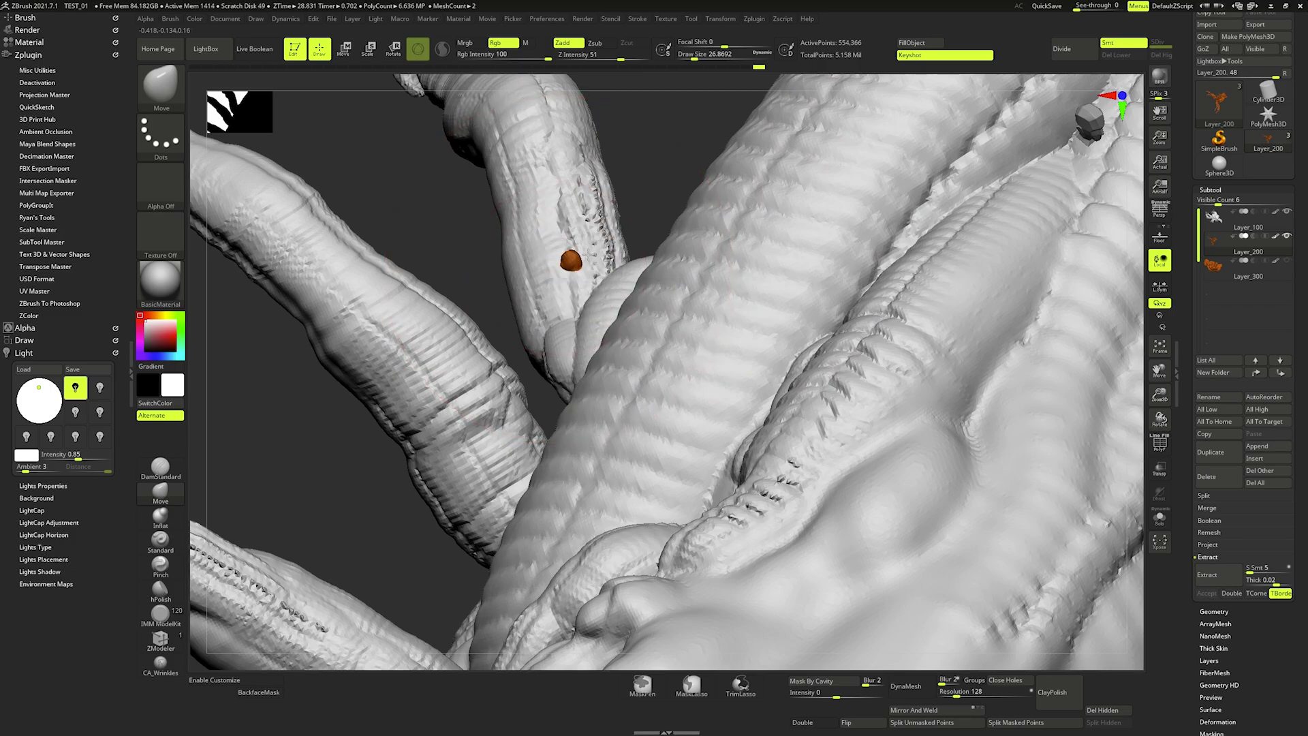
mouse_move(589, 254)
right_mouse_down()
mouse_move(635, 220)
mouse_move(606, 225)
right_mouse_up()
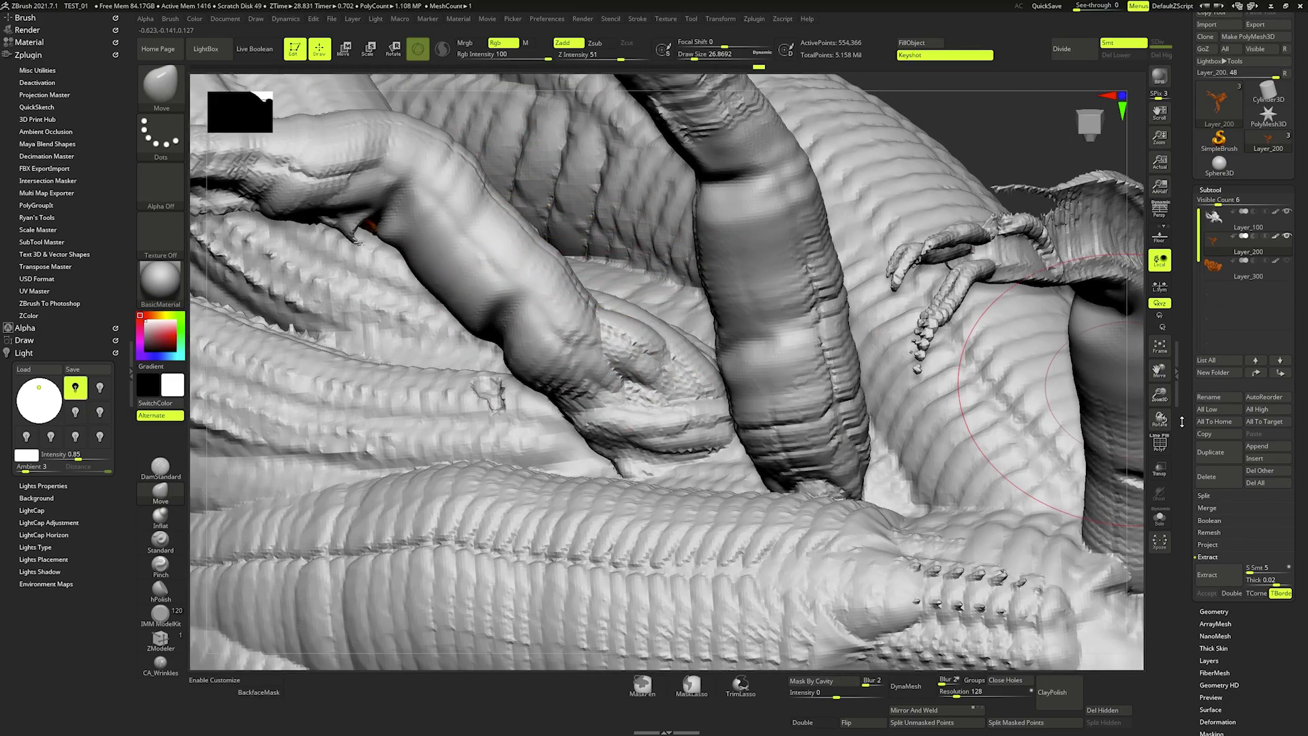
- Turn on ghosted transparency and try to move the strands inside the bent rear leg
left_click(1168, 452)
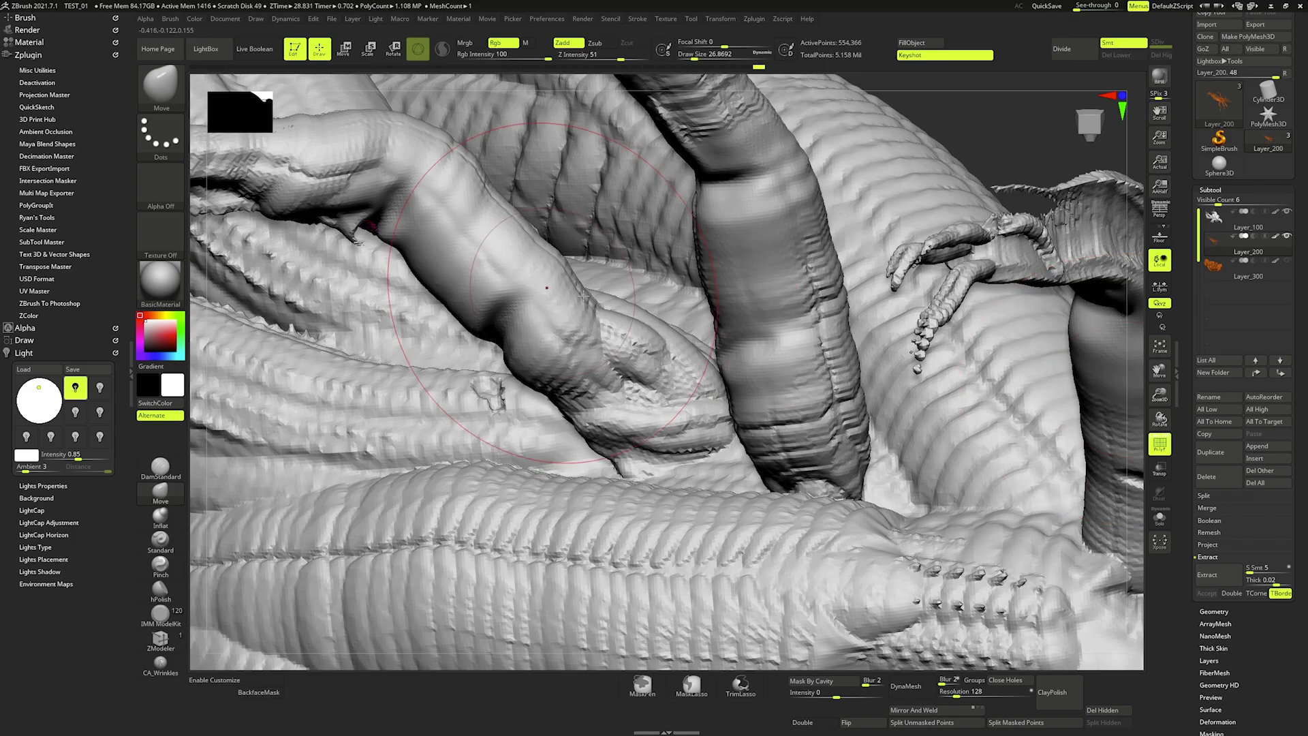
left_click(1160, 469)
left_click(1162, 492)
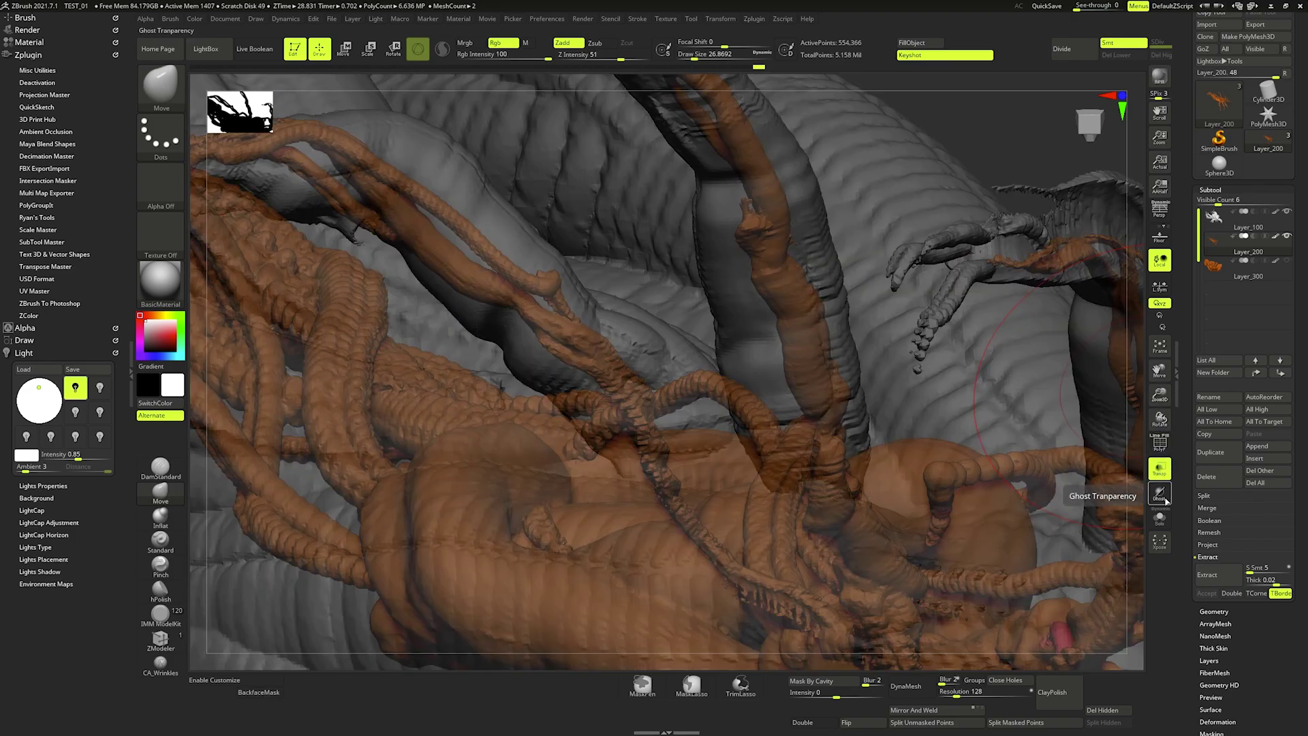
left_click(1160, 492)
right_click_drag(613, 341, 512, 252)
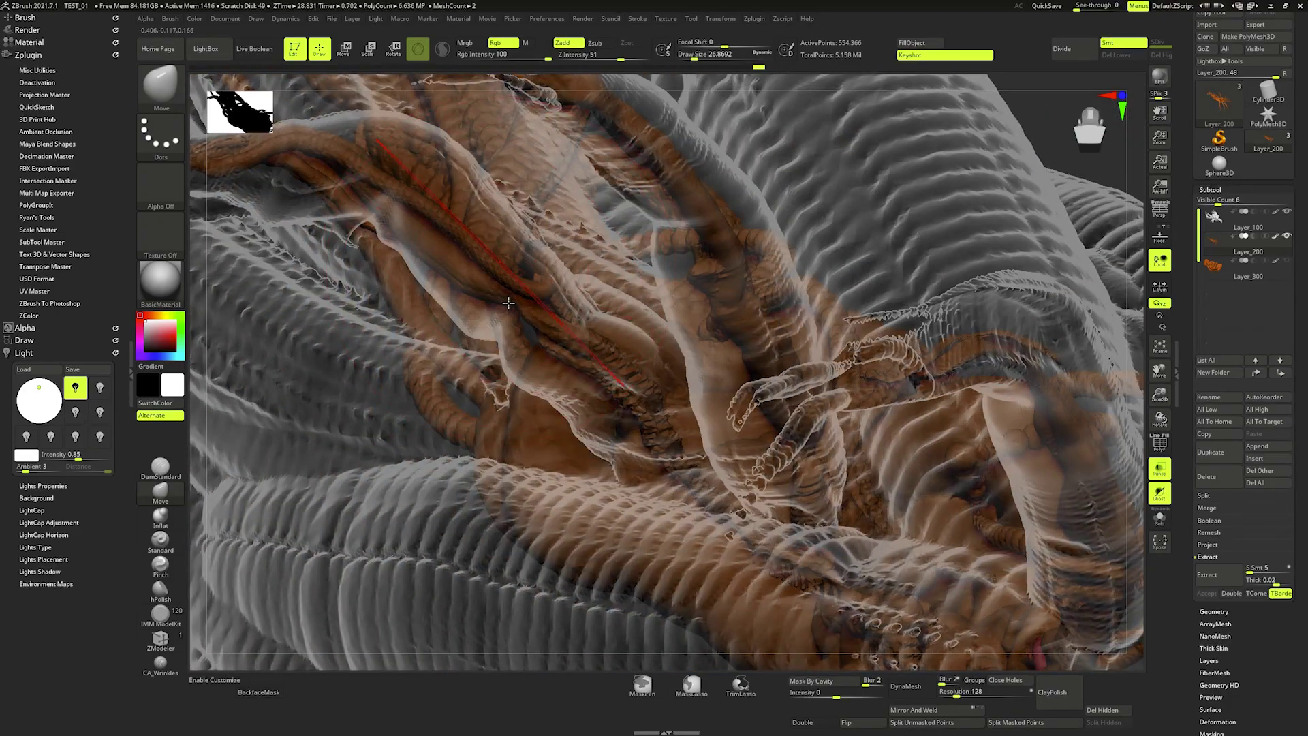
right_click_drag(508, 302, 461, 365)
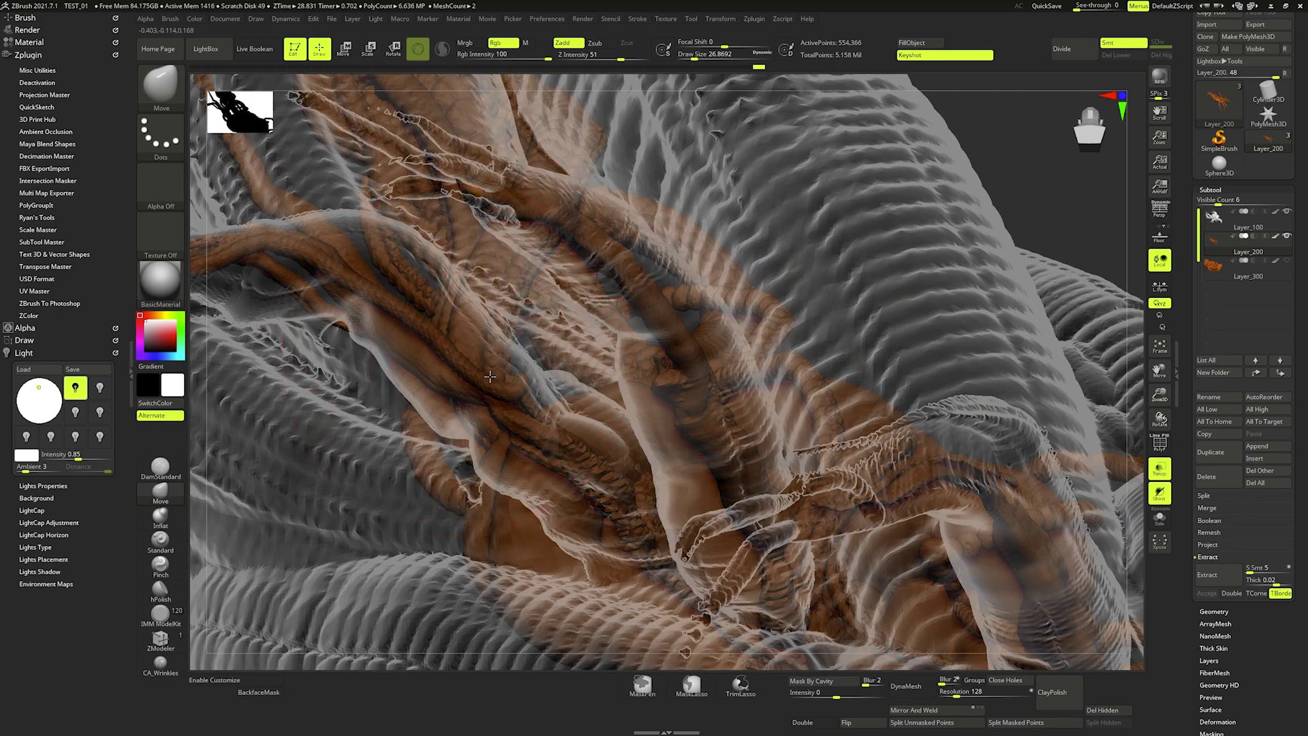
left_click_drag(490, 376, 585, 438)
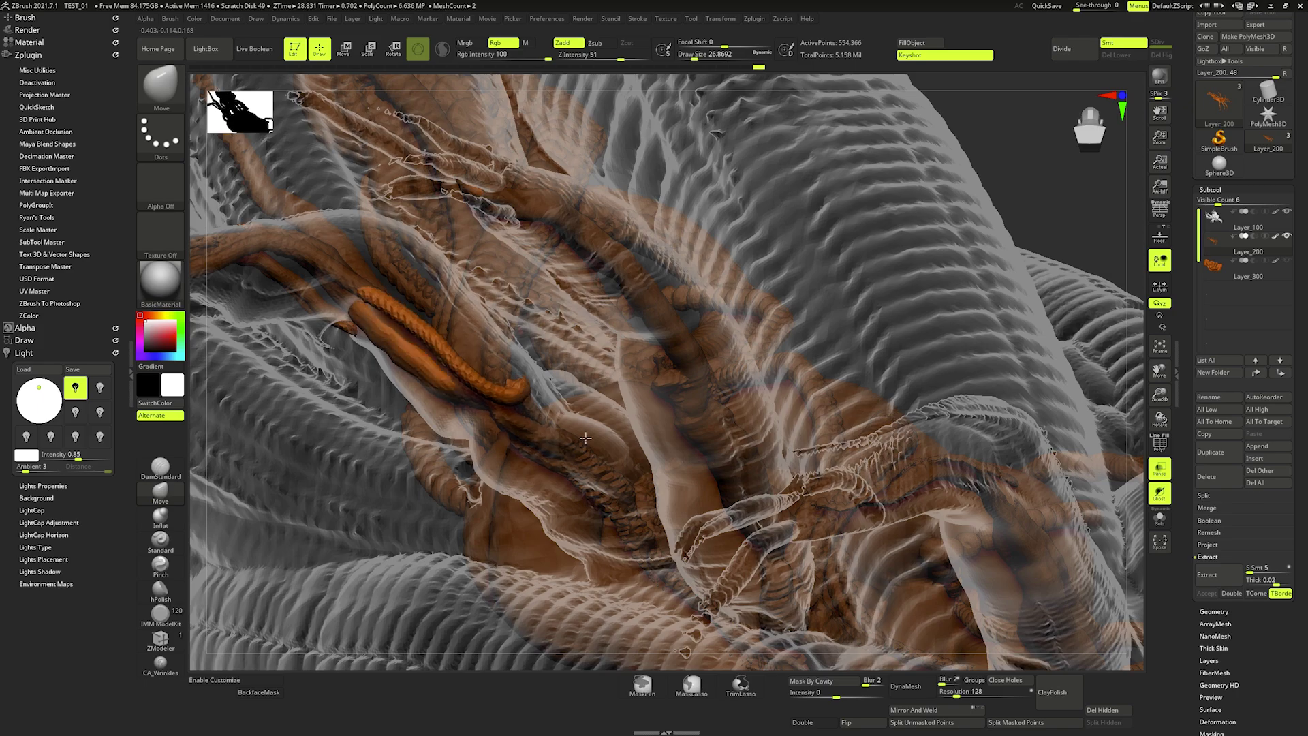
key("ctrl+z")
- Turn off transparency and push the strand protruding under the bent rear leg inside, reducing the draw size to about 16
left_click(1160, 469)
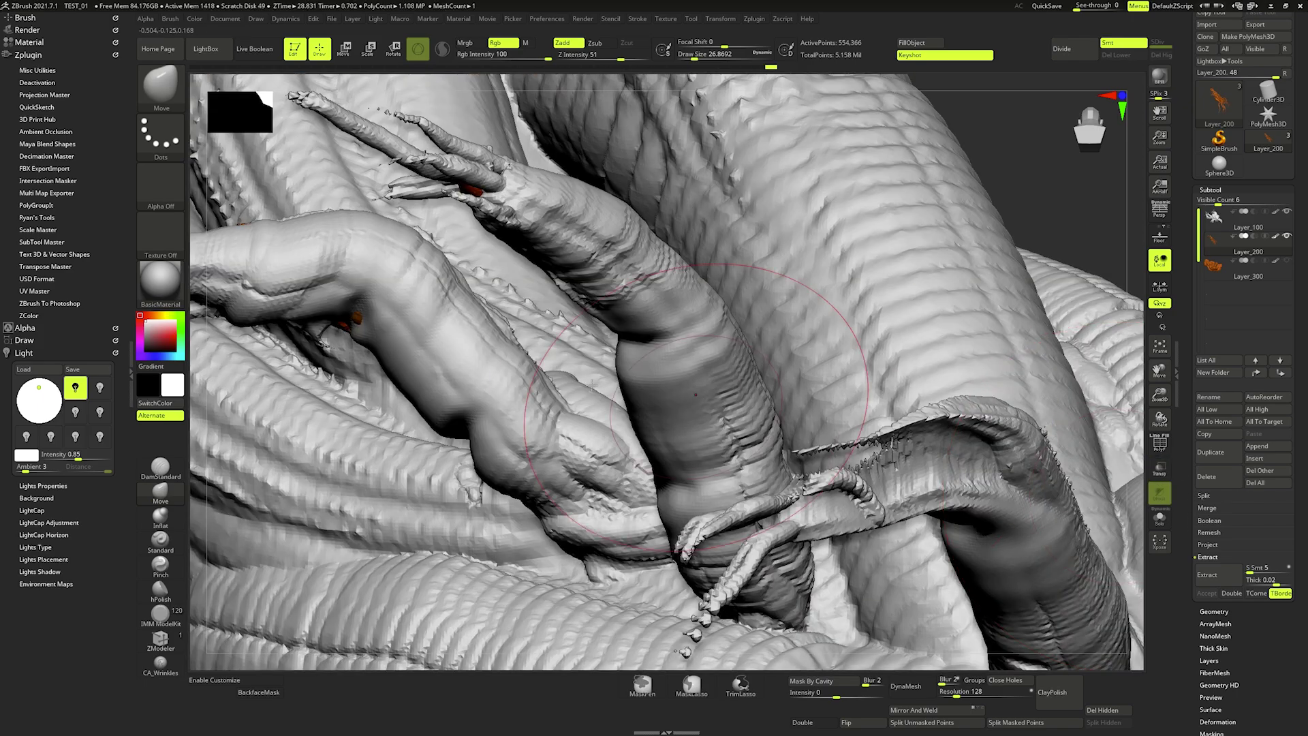
mouse_move(518, 385)
left_mouse_down()
mouse_move(532, 409)
mouse_move(495, 392)
left_mouse_up()
key("ctrl+z")
mouse_move(392, 310)
left_mouse_down()
mouse_move(453, 355)
mouse_move(466, 341)
left_mouse_up()
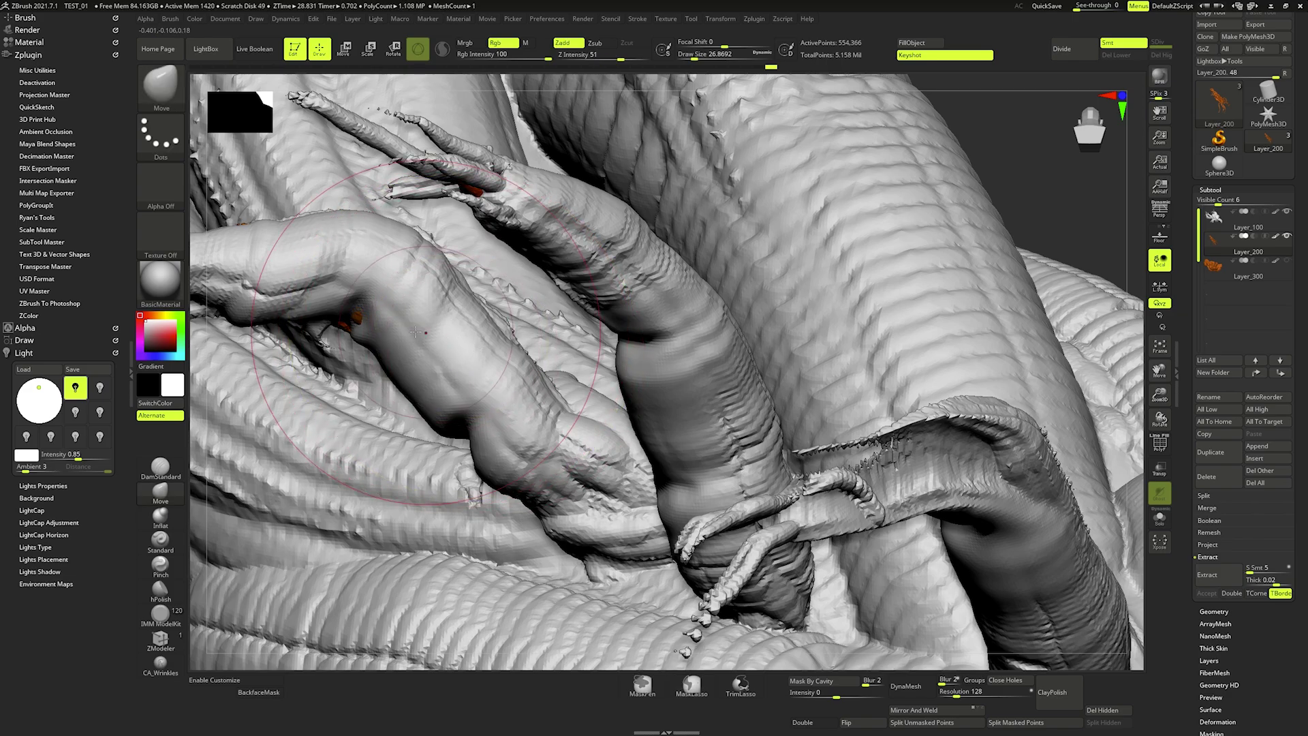
key("bracketleft")
key("bracketleft")
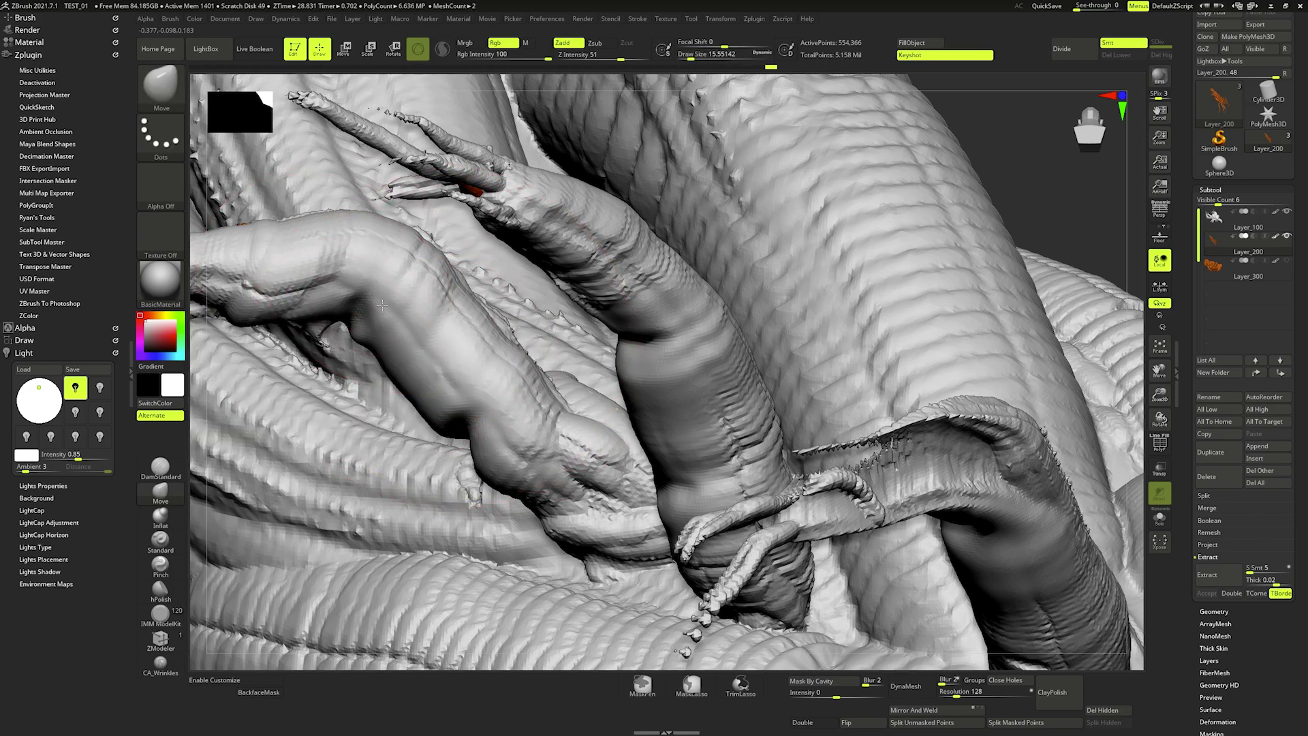
- Push the strand exposed at the base of the leg's claws inward and enlarge the draw size to about 68
right_click_drag(383, 305, 567, 109)
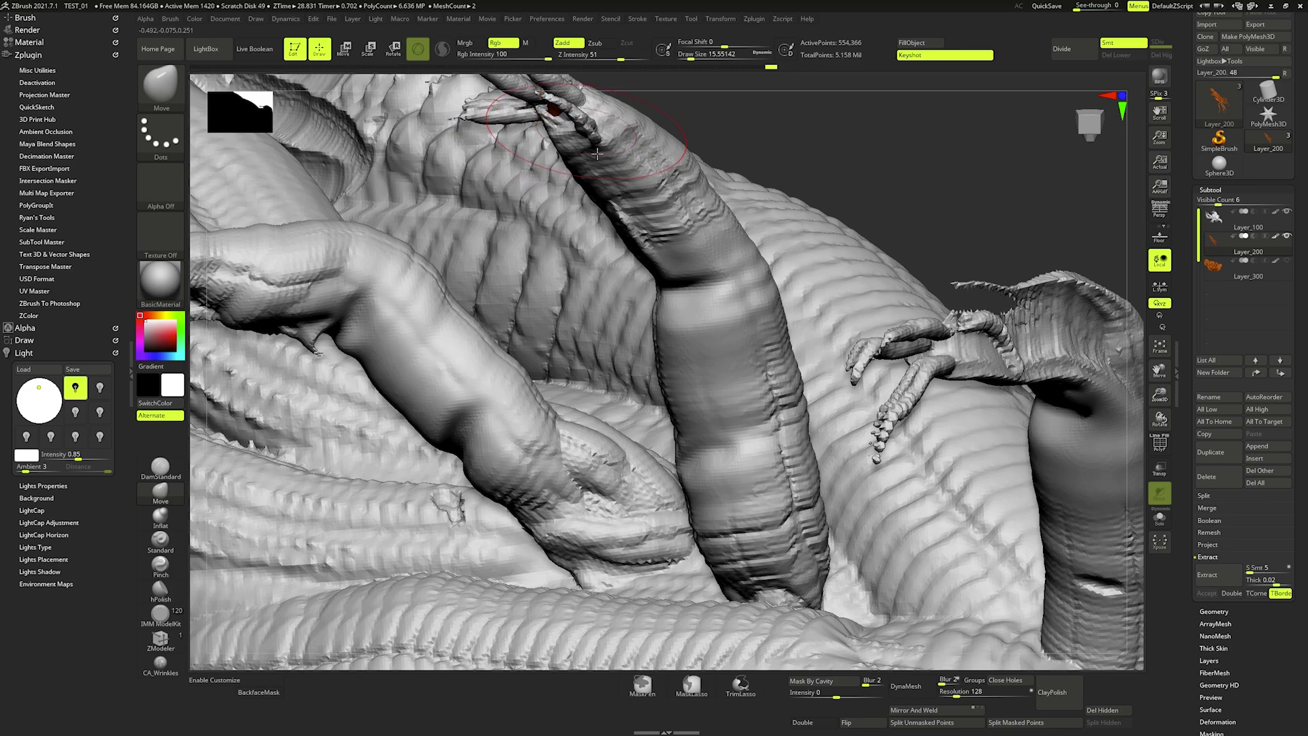
right_click_drag(597, 154, 642, 251)
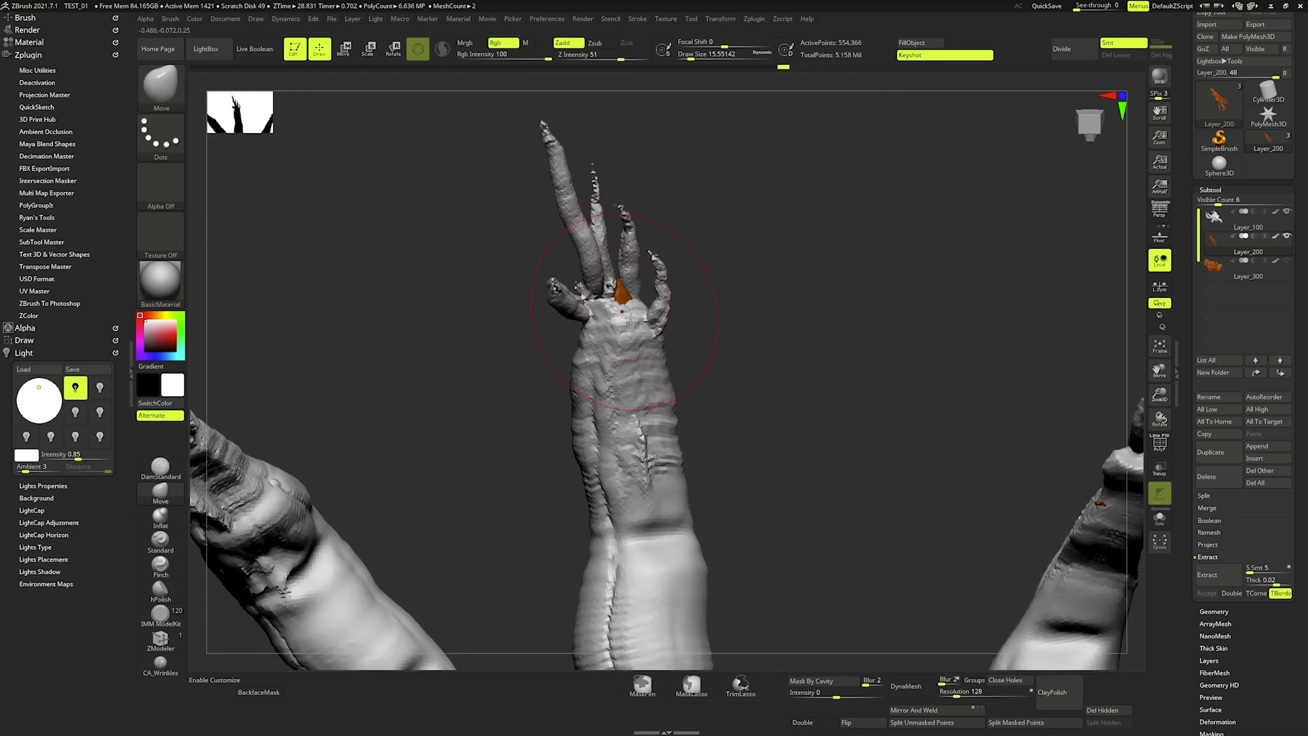
key("space")
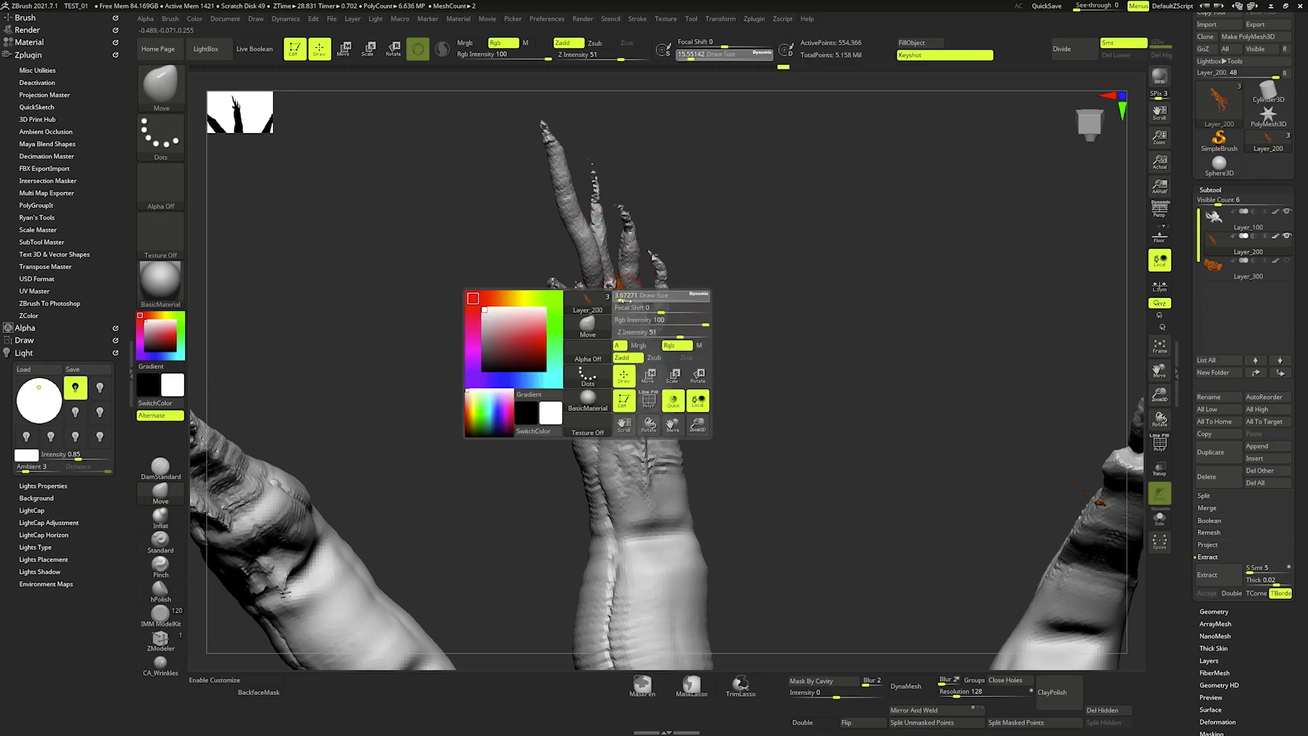
mouse_move(621, 297)
right_mouse_down()
mouse_move(640, 349)
mouse_move(645, 315)
mouse_move(447, 318)
mouse_move(629, 327)
mouse_move(681, 310)
mouse_move(654, 287)
right_mouse_up()
key("space")
left_click_drag(654, 287, 783, 289)
right_click_drag(783, 289, 1158, 446)
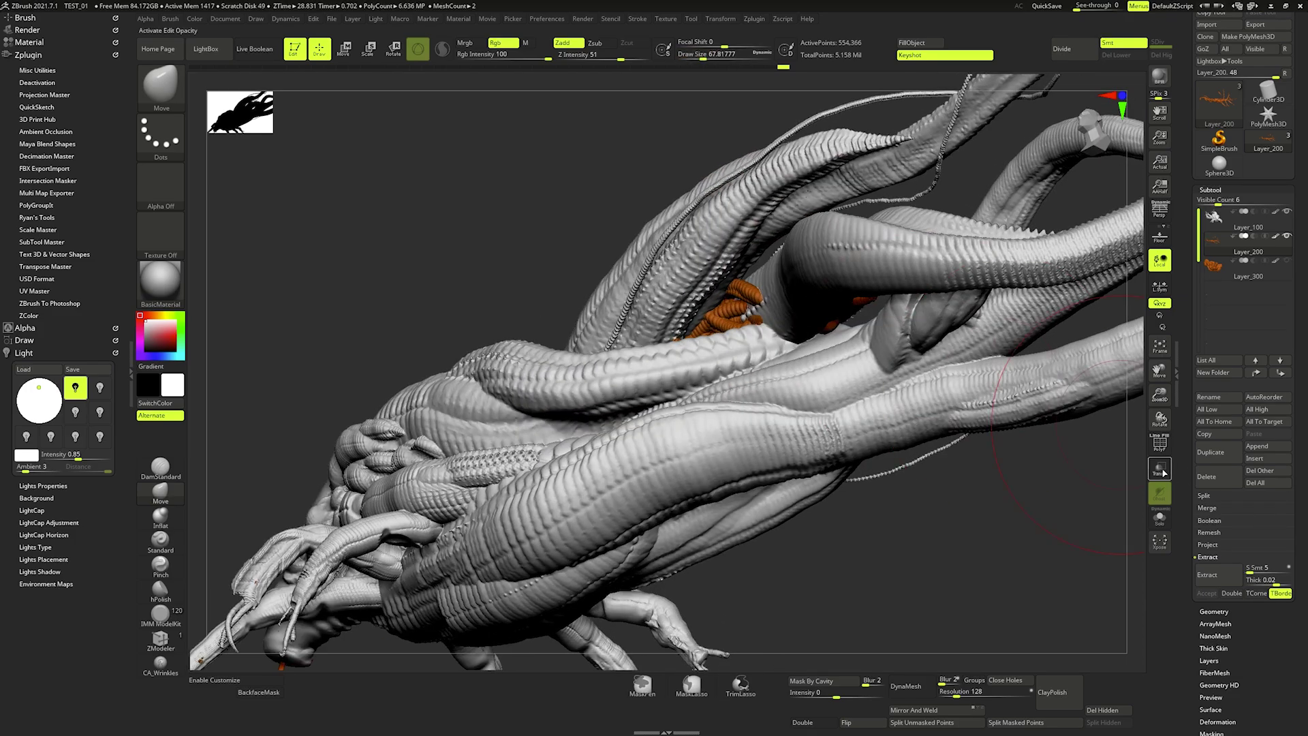
- Turn on ghosted transparency and shift the strands at the rear of the body with a draw size of about 108
left_click(1161, 470)
key("space")
left_click_drag(681, 314, 735, 314)
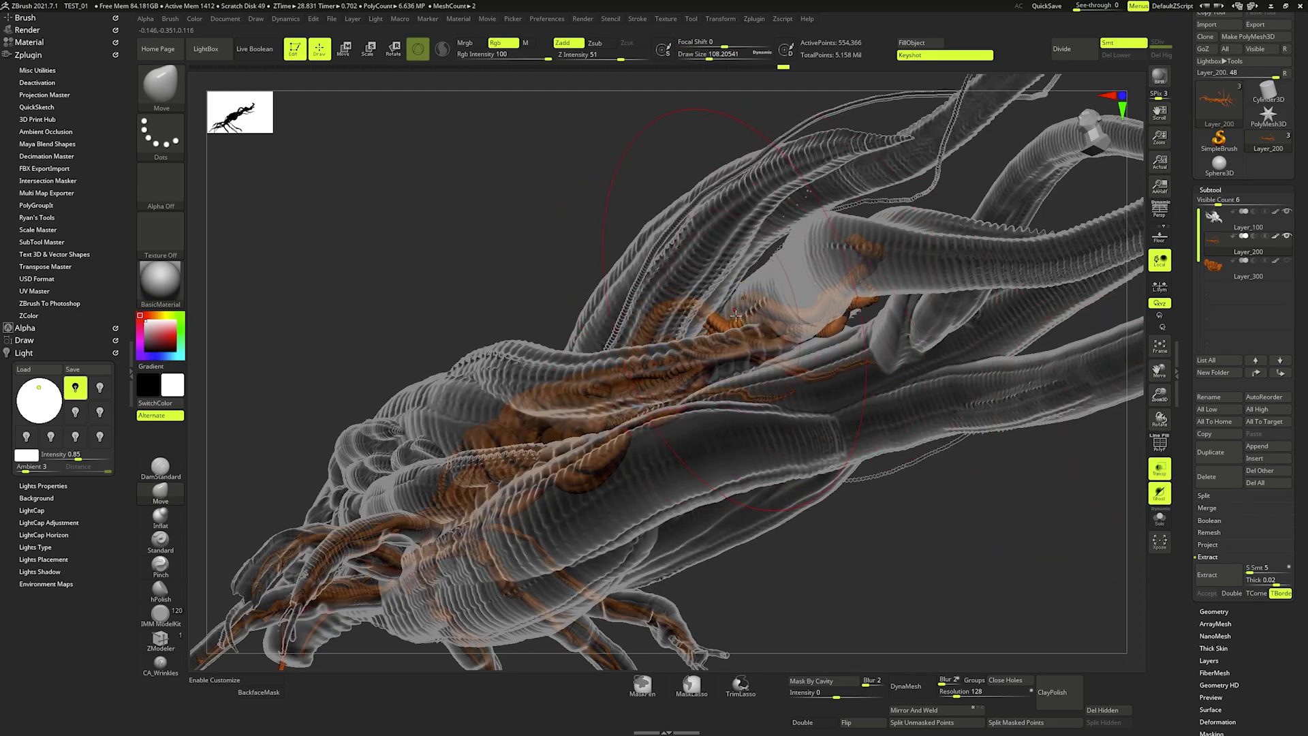
right_click_drag(783, 381, 765, 307)
- Bend the long strand to follow the inside of the curved rear tentacle, using a draw size of about 80
key("space")
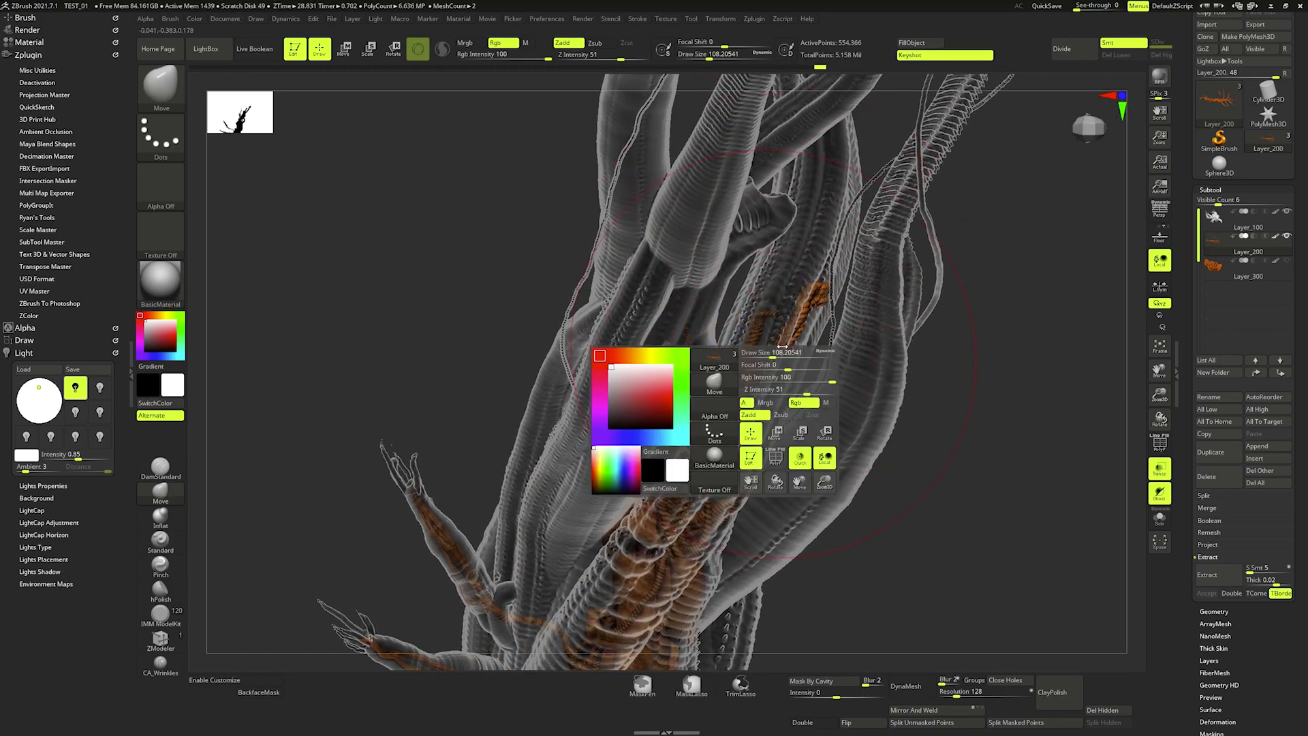
left_click_drag(782, 352, 762, 352)
mouse_move(762, 352)
right_mouse_down()
mouse_move(806, 298)
mouse_move(840, 298)
right_mouse_up()
right_click_drag(858, 157, 831, 122)
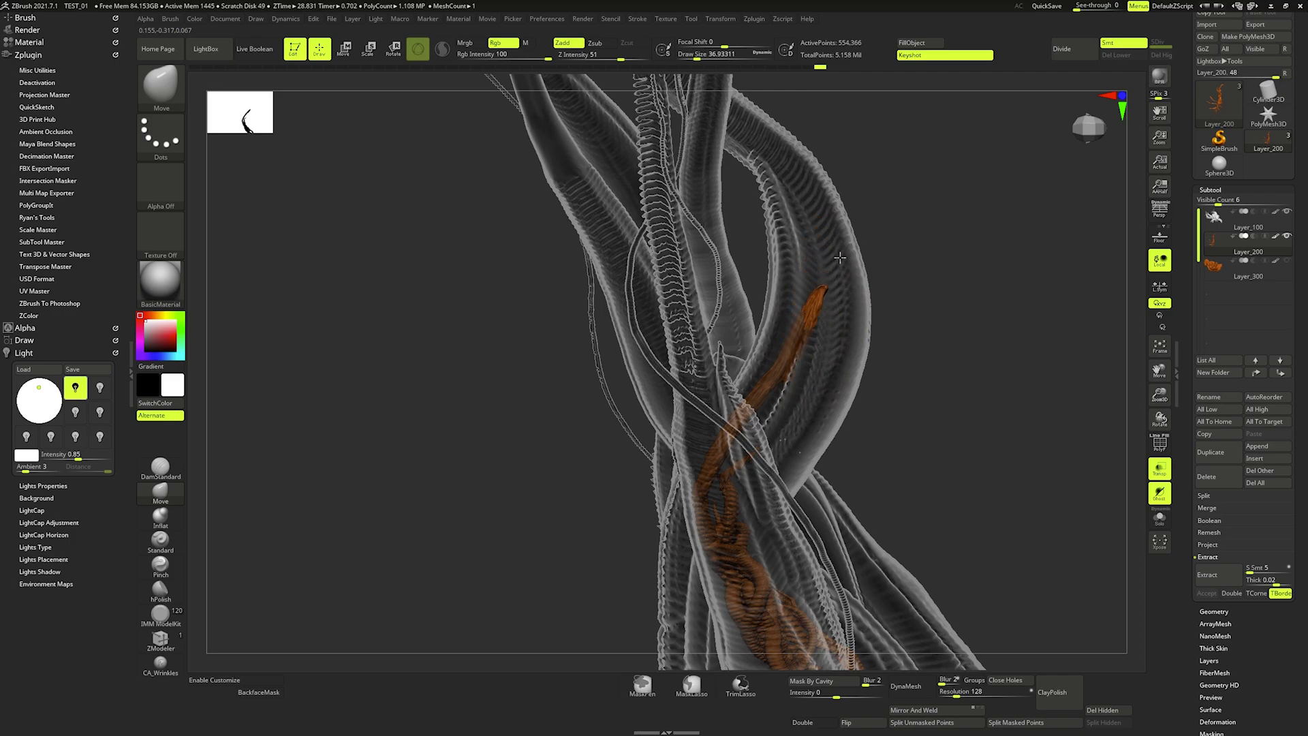
right_click_drag(726, 308, 831, 314)
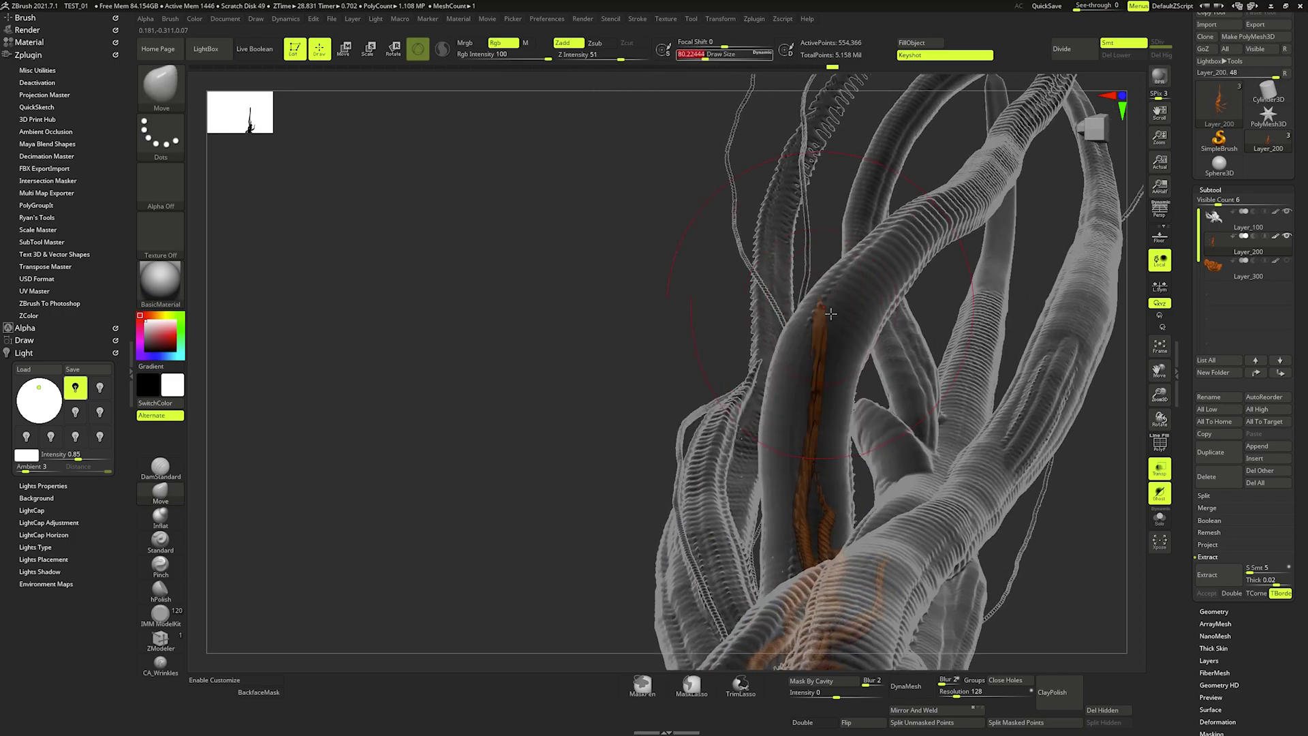
left_click_drag(823, 445, 804, 405)
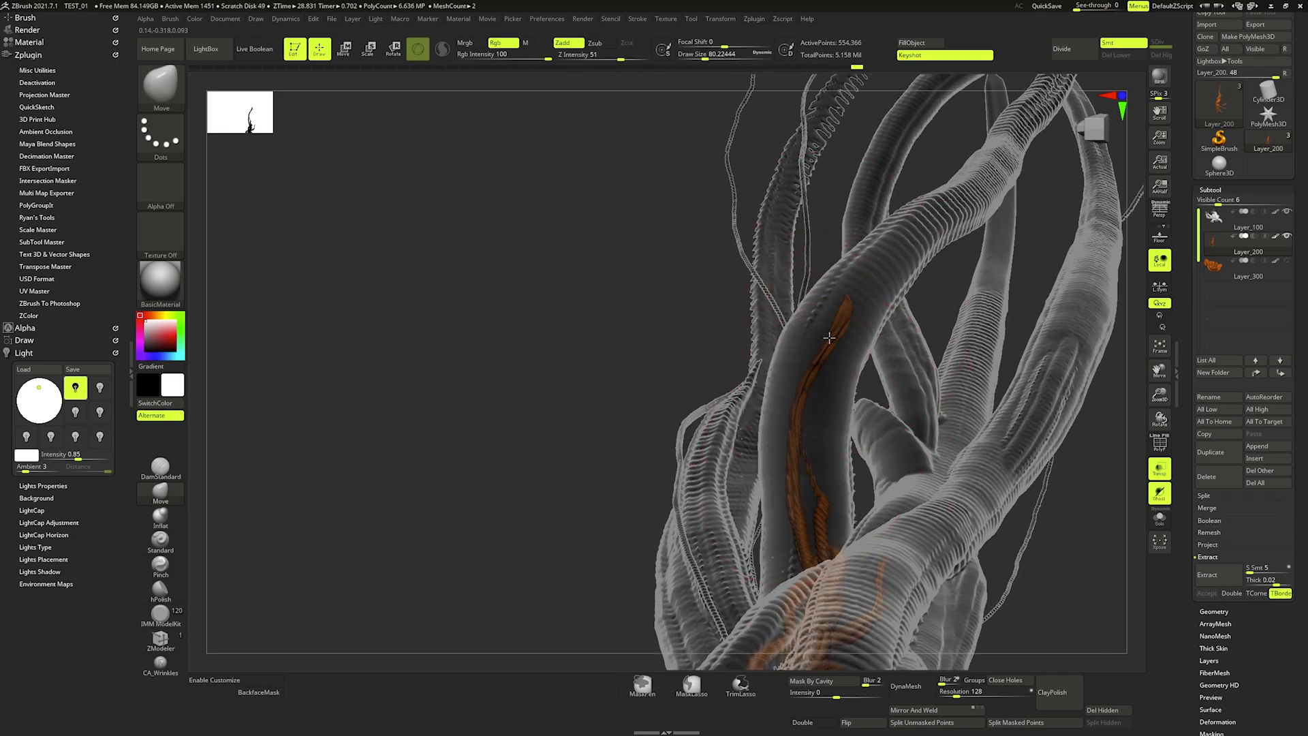
left_click_drag(814, 470, 798, 443)
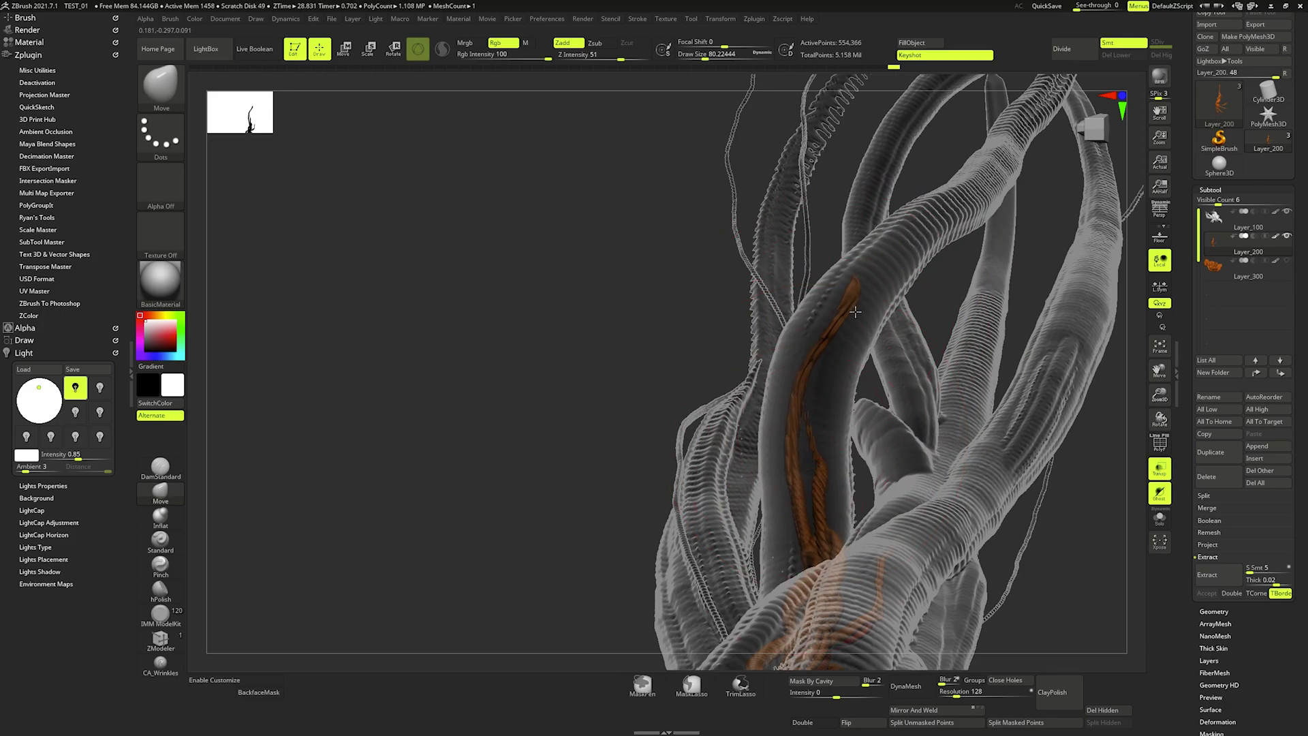
right_click_drag(855, 312, 827, 354)
left_click_drag(800, 463, 816, 374)
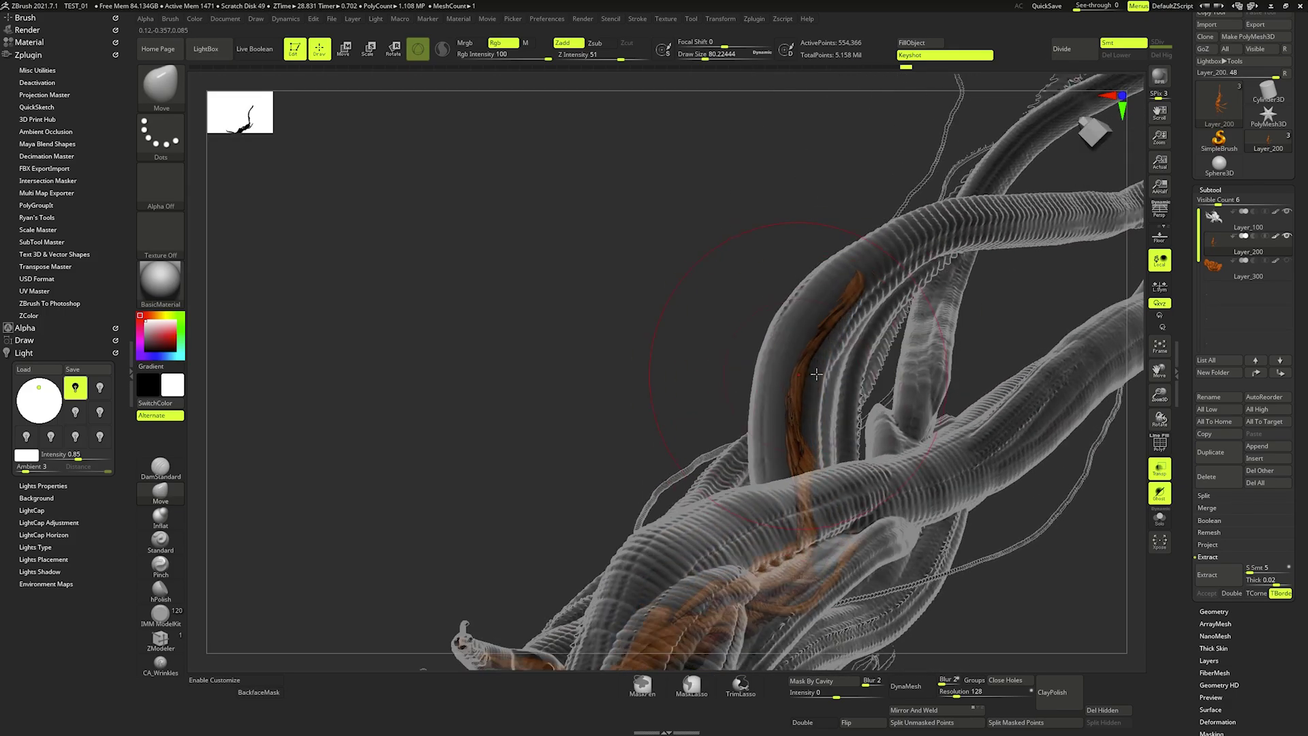
- Move the strands toward the middle of the curved tentacle from other angles, with a draw size of about 124
mouse_move(852, 291)
right_mouse_down()
mouse_move(957, 234)
mouse_move(943, 234)
mouse_move(911, 332)
right_mouse_up()
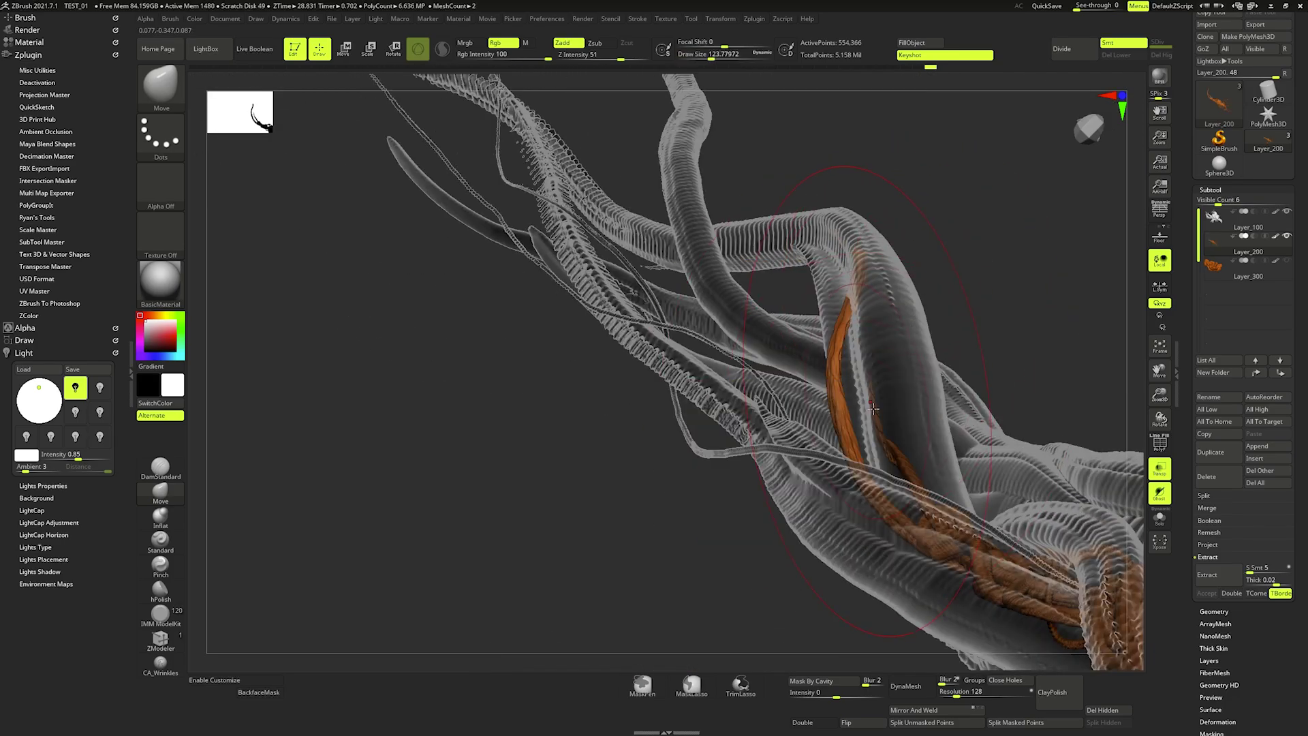
right_click_drag(873, 408, 879, 409)
left_click_drag(879, 409, 921, 401)
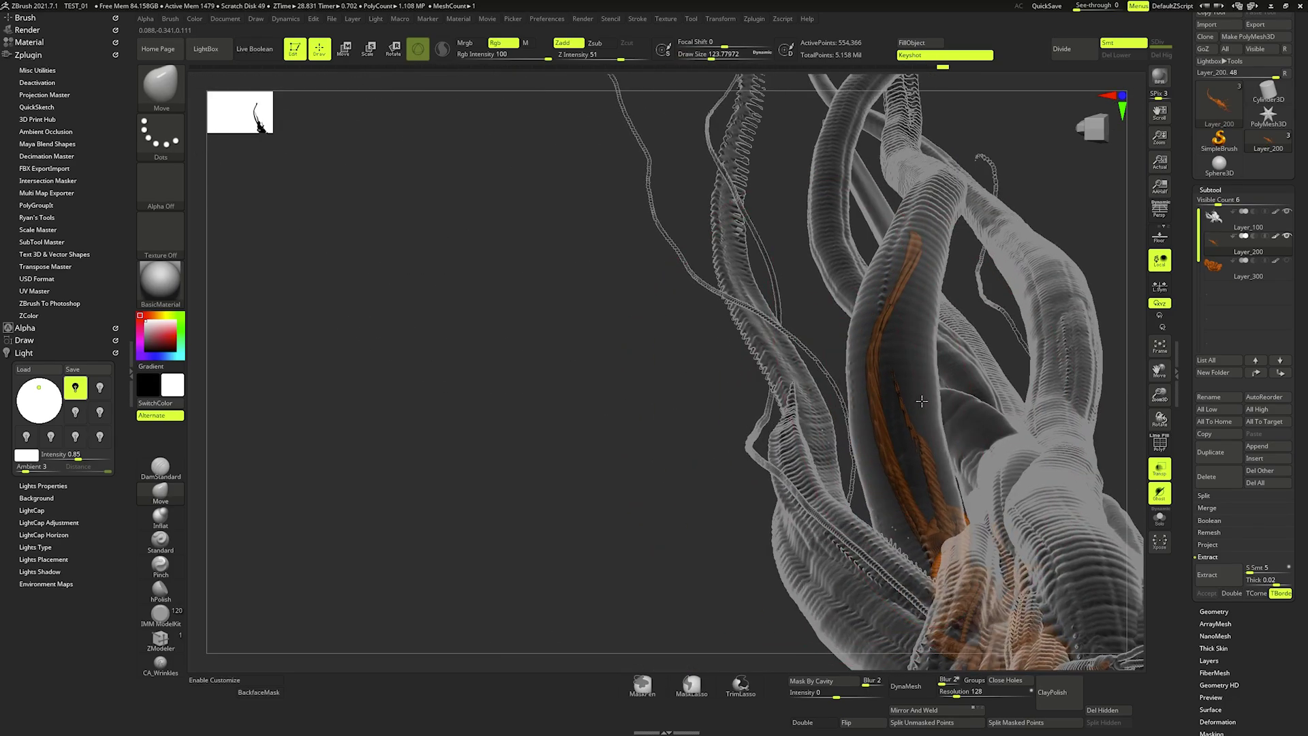
right_click_drag(921, 401, 918, 387)
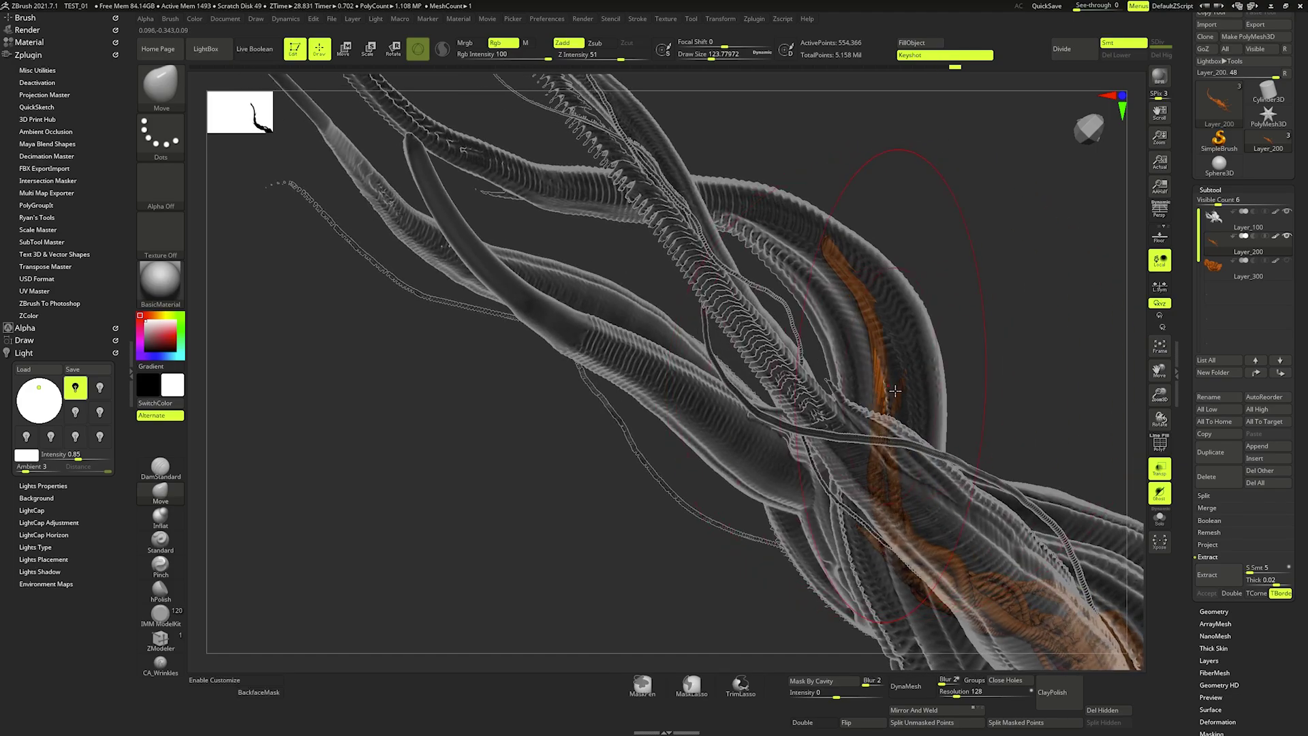
left_click_drag(898, 390, 926, 390)
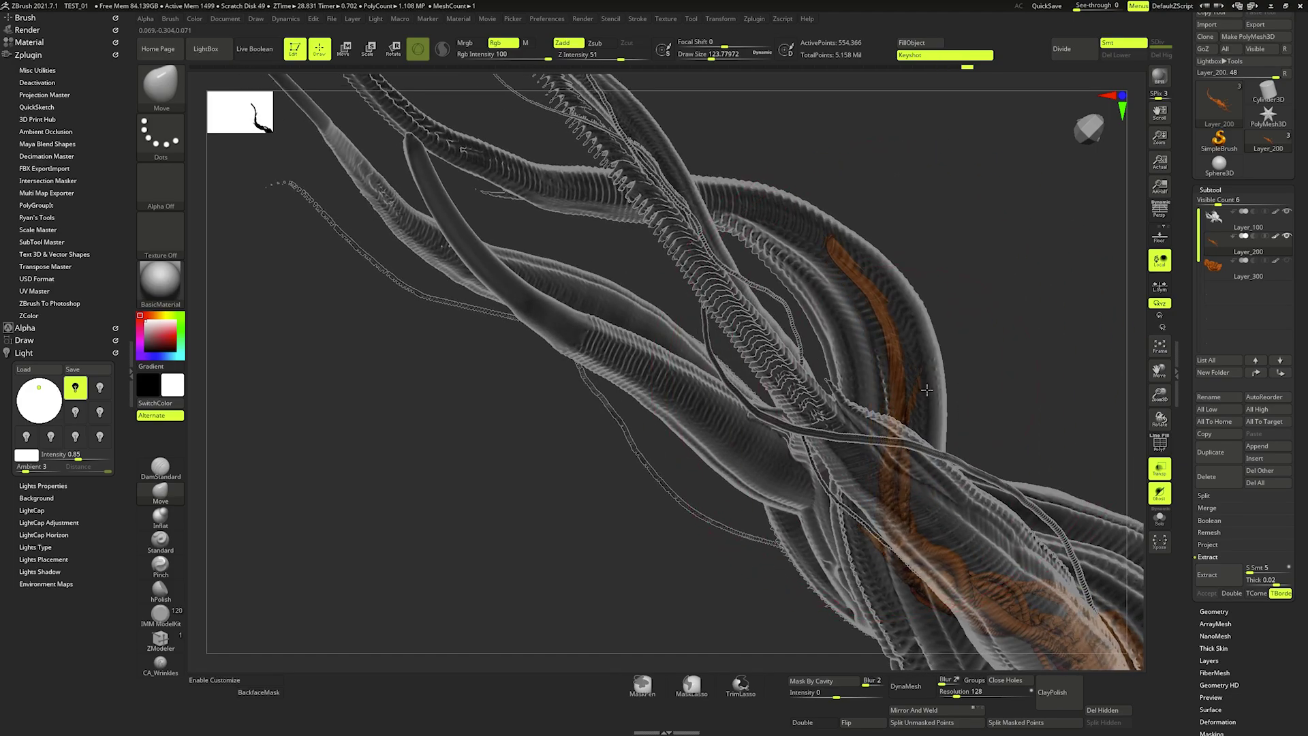
- Reposition the thin strands inside the head and upper back, using draw sizes of about 56 and 87
key("space")
mouse_move(847, 256)
right_mouse_down()
mouse_move(754, 221)
mouse_move(783, 225)
mouse_move(770, 336)
mouse_move(890, 271)
mouse_move(738, 192)
mouse_move(814, 349)
right_mouse_up()
key("space")
key("f")
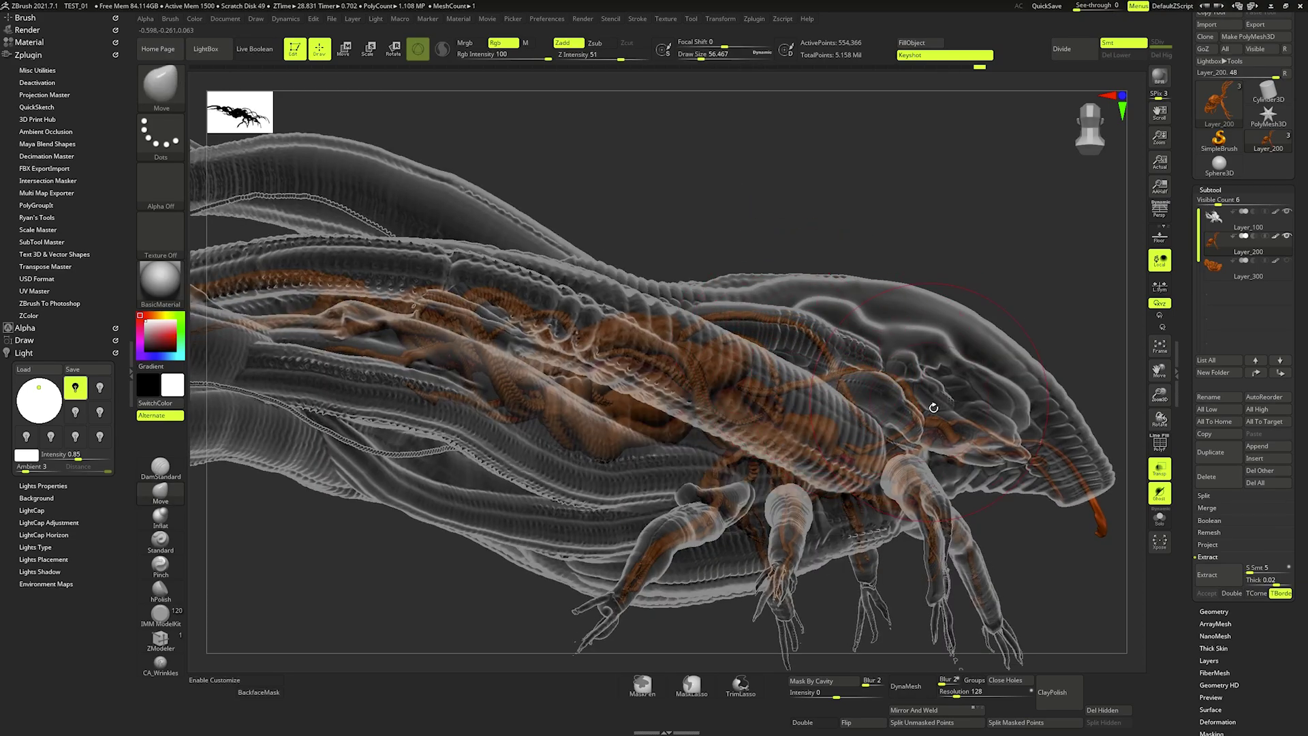
right_click_drag(933, 407, 779, 352)
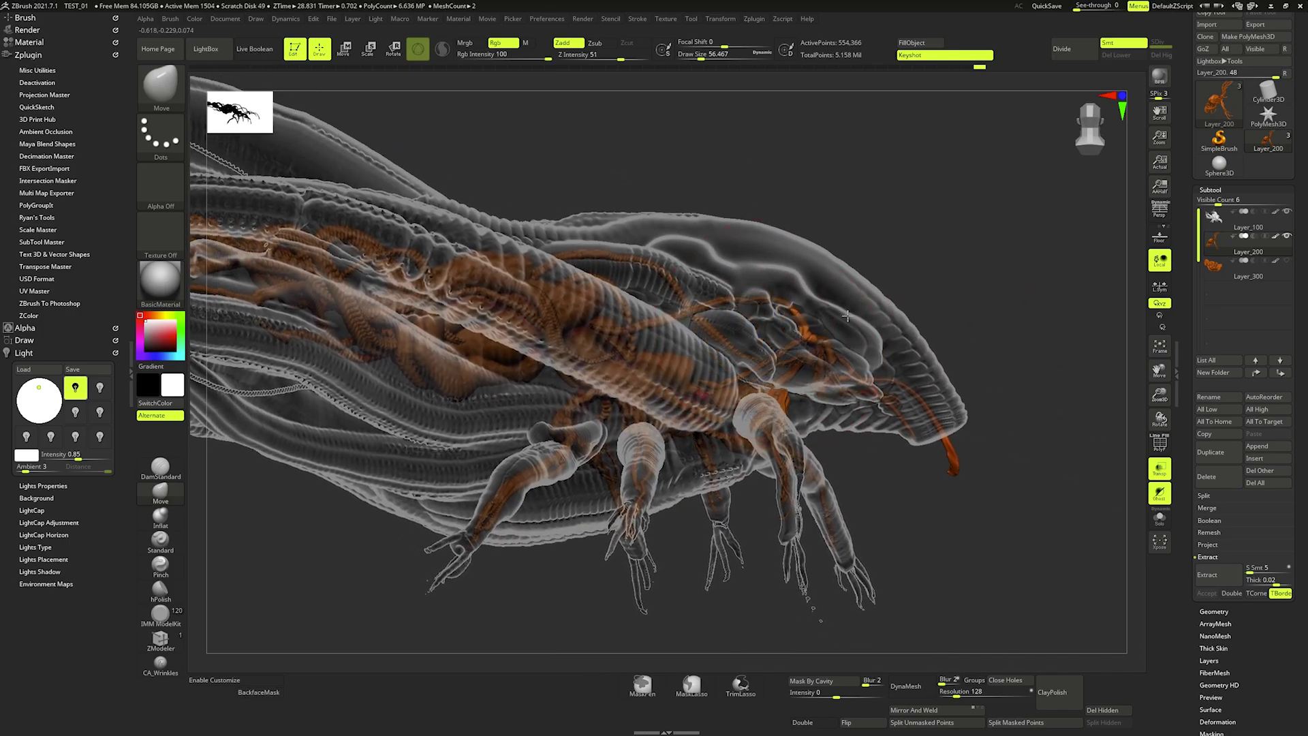
right_click_drag(736, 274, 738, 218)
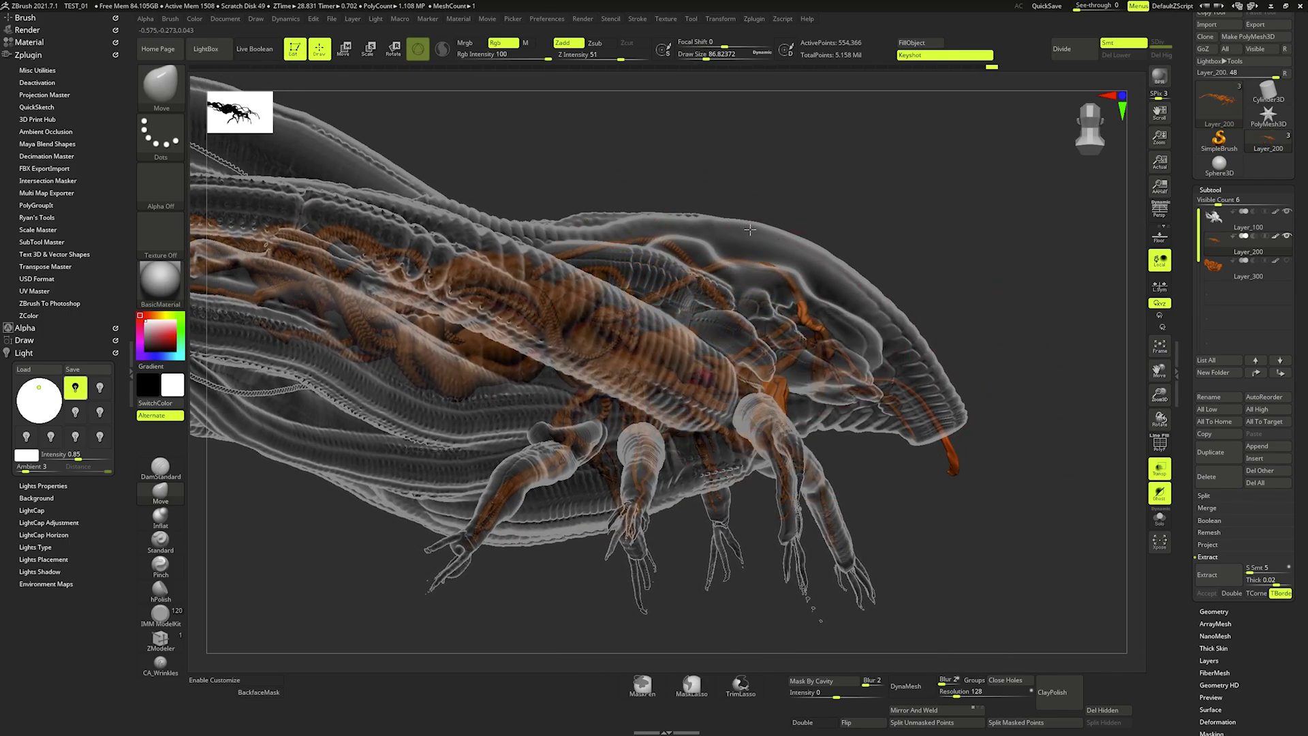
right_click(763, 272)
left_click_drag(790, 269, 811, 324)
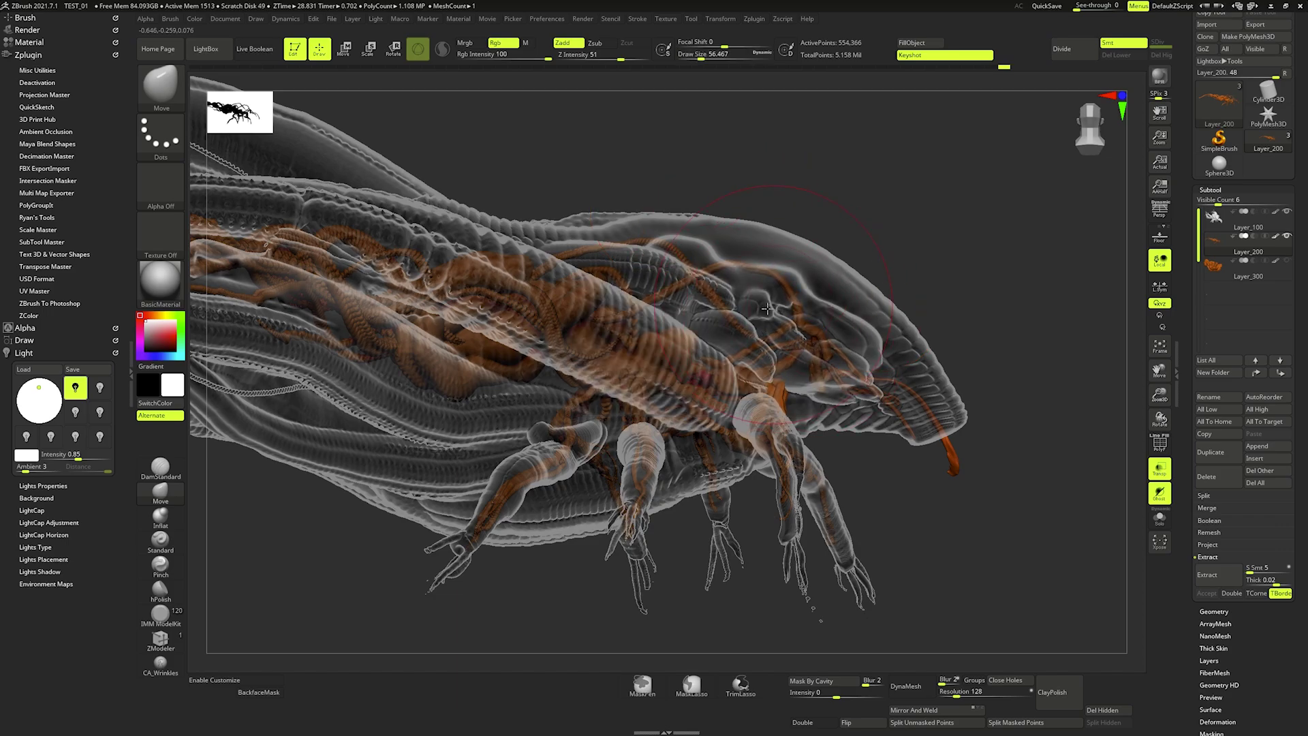
- Turn off ghosting while keeping transparency on and adjust the head and body strands with a draw size of about 101
right_click_drag(767, 308, 1090, 422)
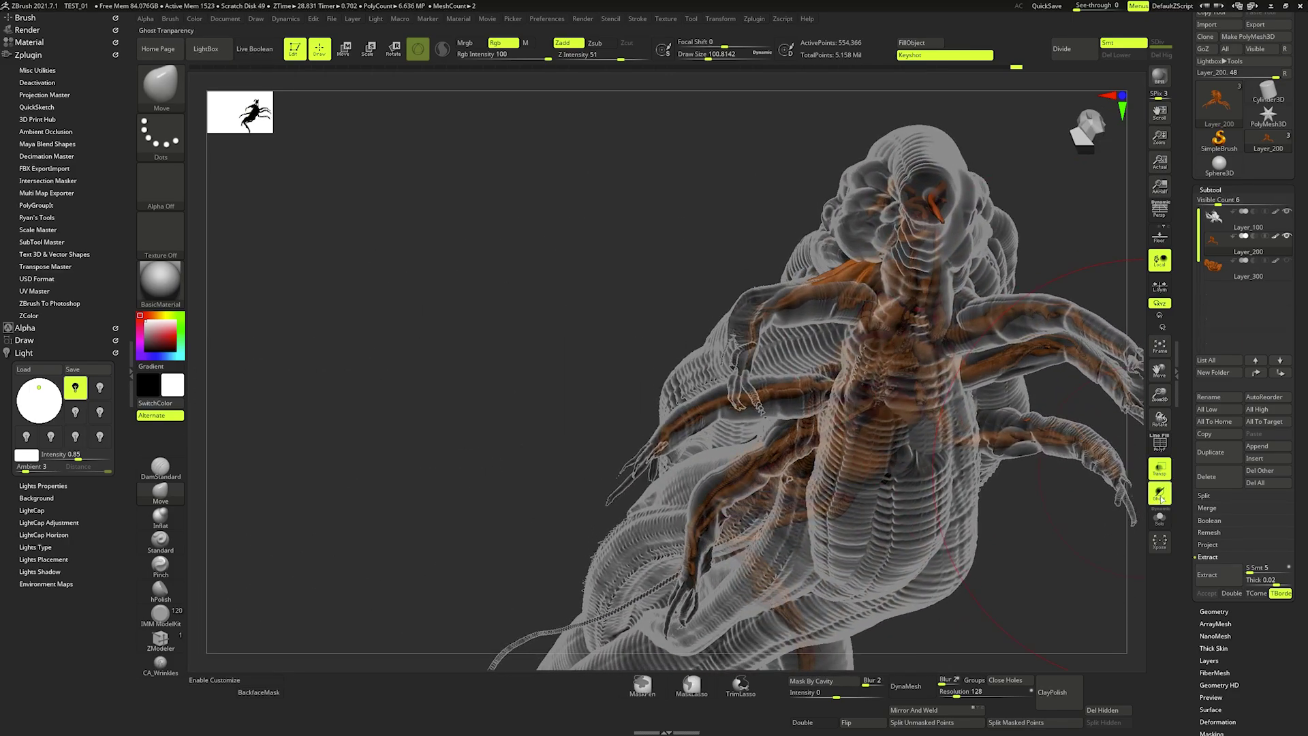
left_click(1160, 496)
right_click_drag(1085, 374, 674, 279)
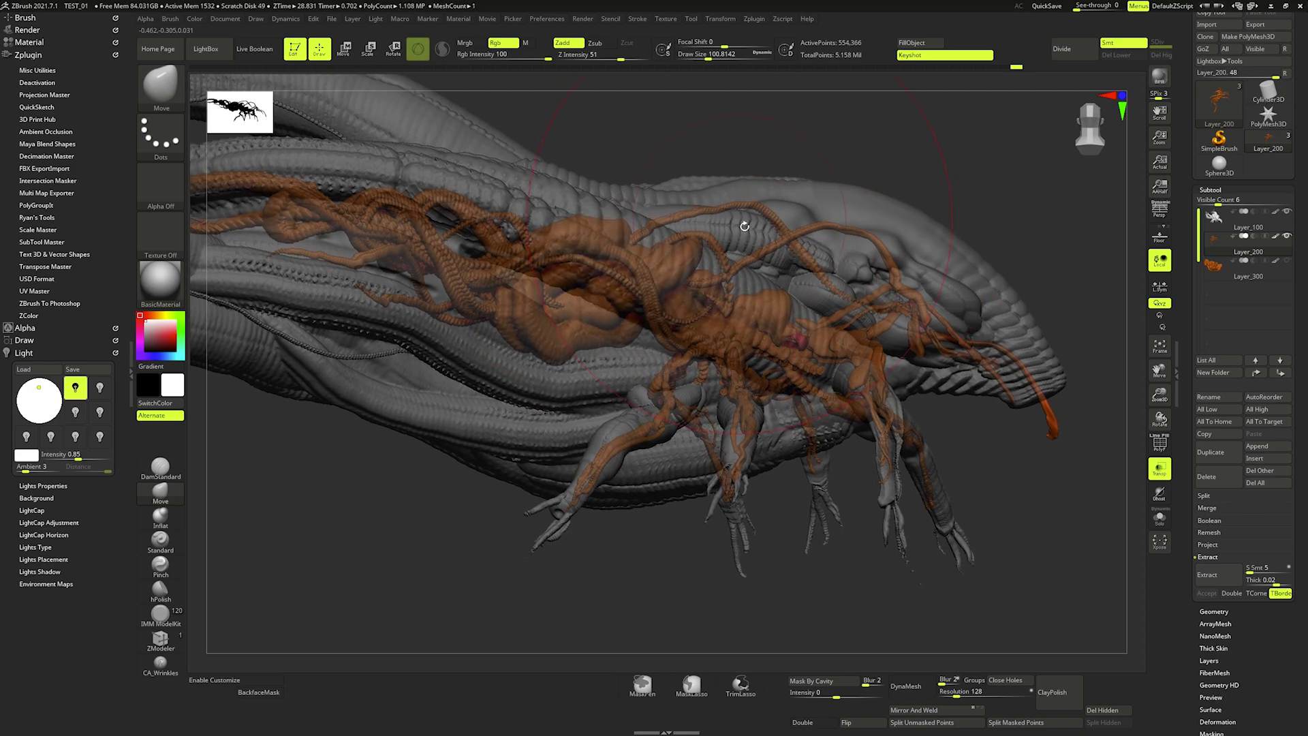
right_click_drag(744, 226, 773, 227)
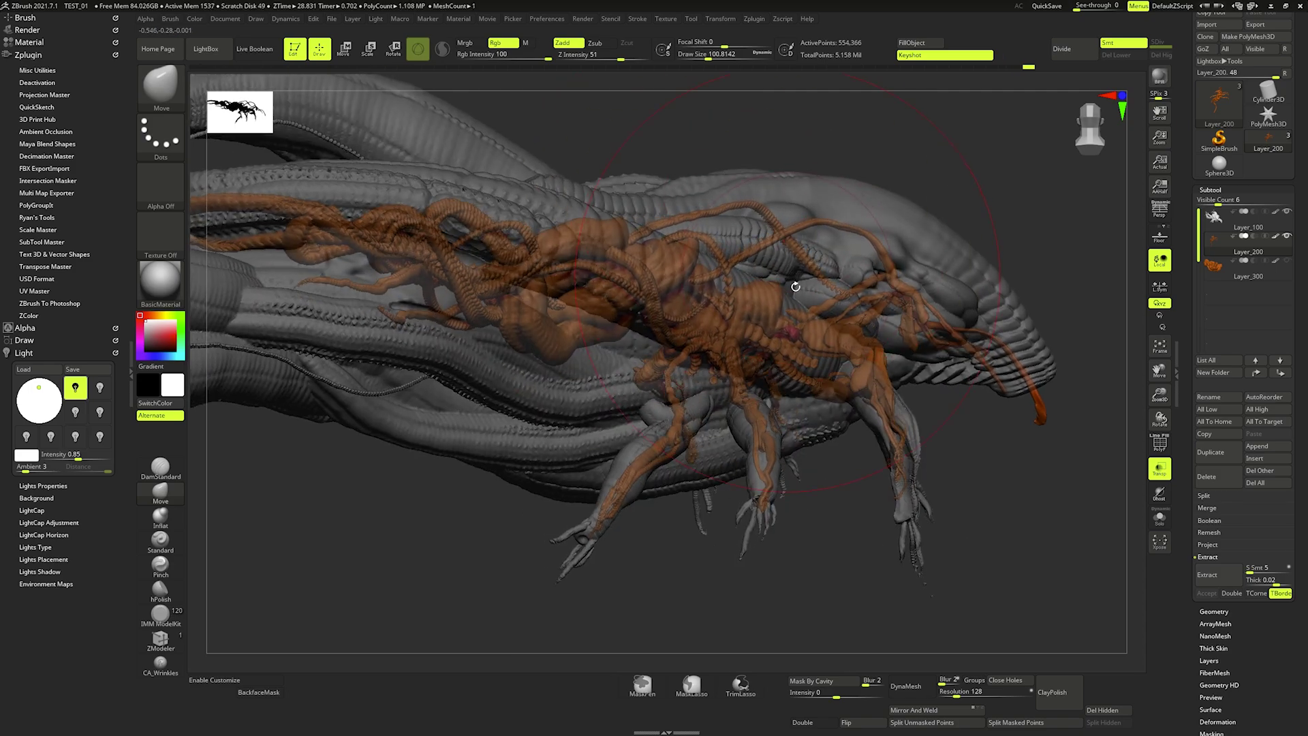
right_click_drag(795, 287, 796, 287)
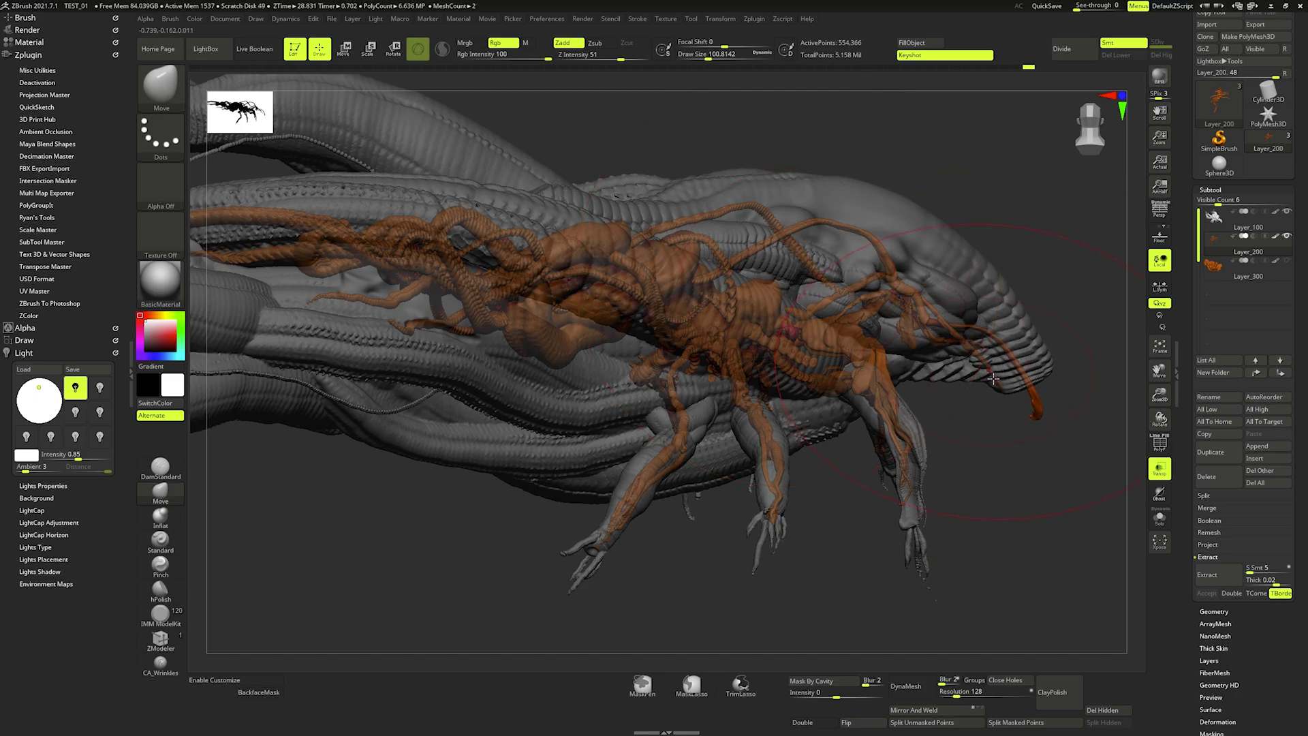
right_click_drag(879, 299, 807, 271)
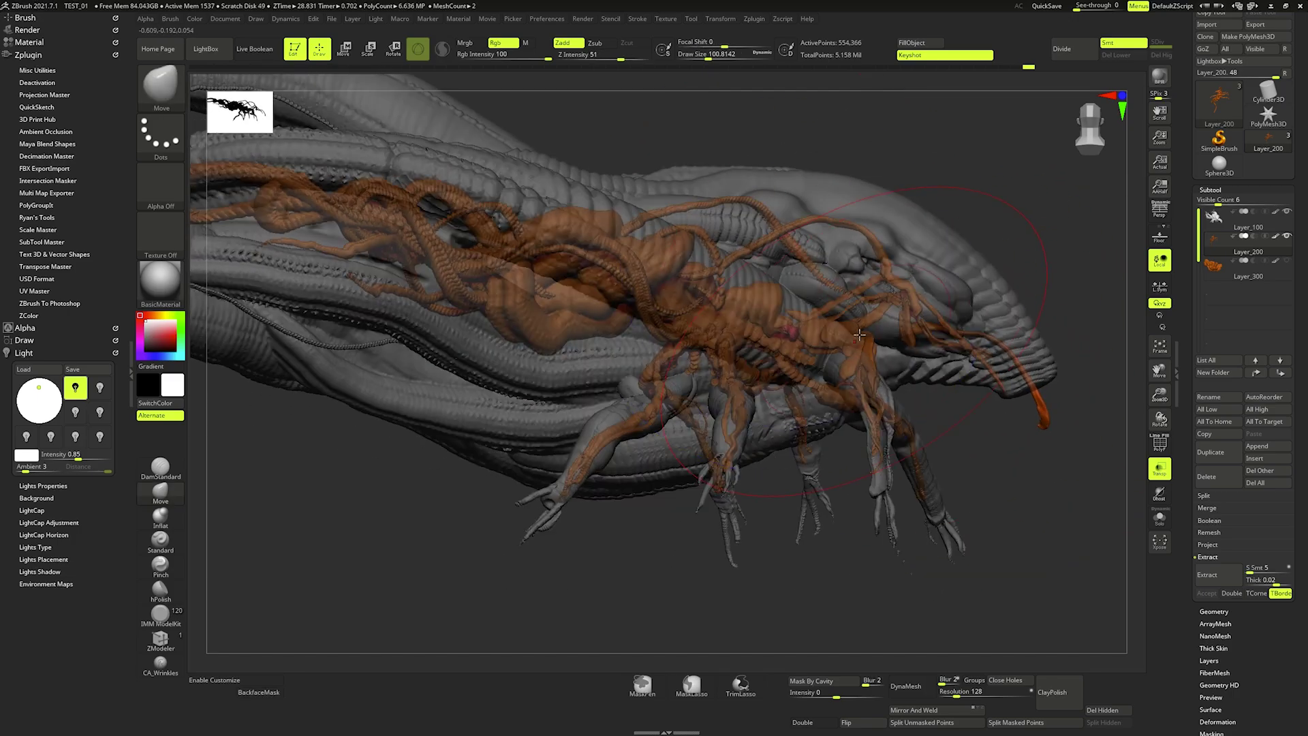
- Check the opaque shell, restore transparency and push the strands protruding above the front leg's shoulder inside with a draw size of about 25
right_click_drag(859, 335, 1078, 398)
left_click(1158, 471)
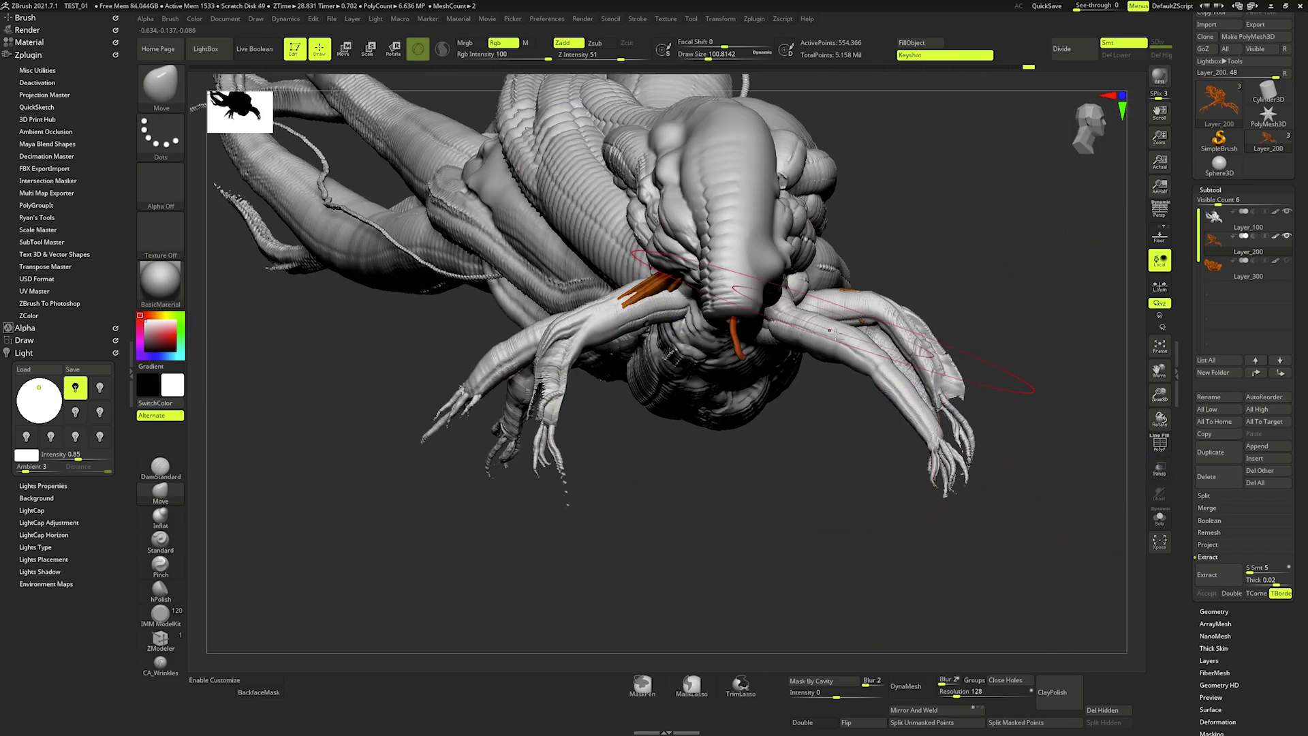
right_click_drag(834, 333, 749, 344)
right_click_drag(626, 422, 651, 433)
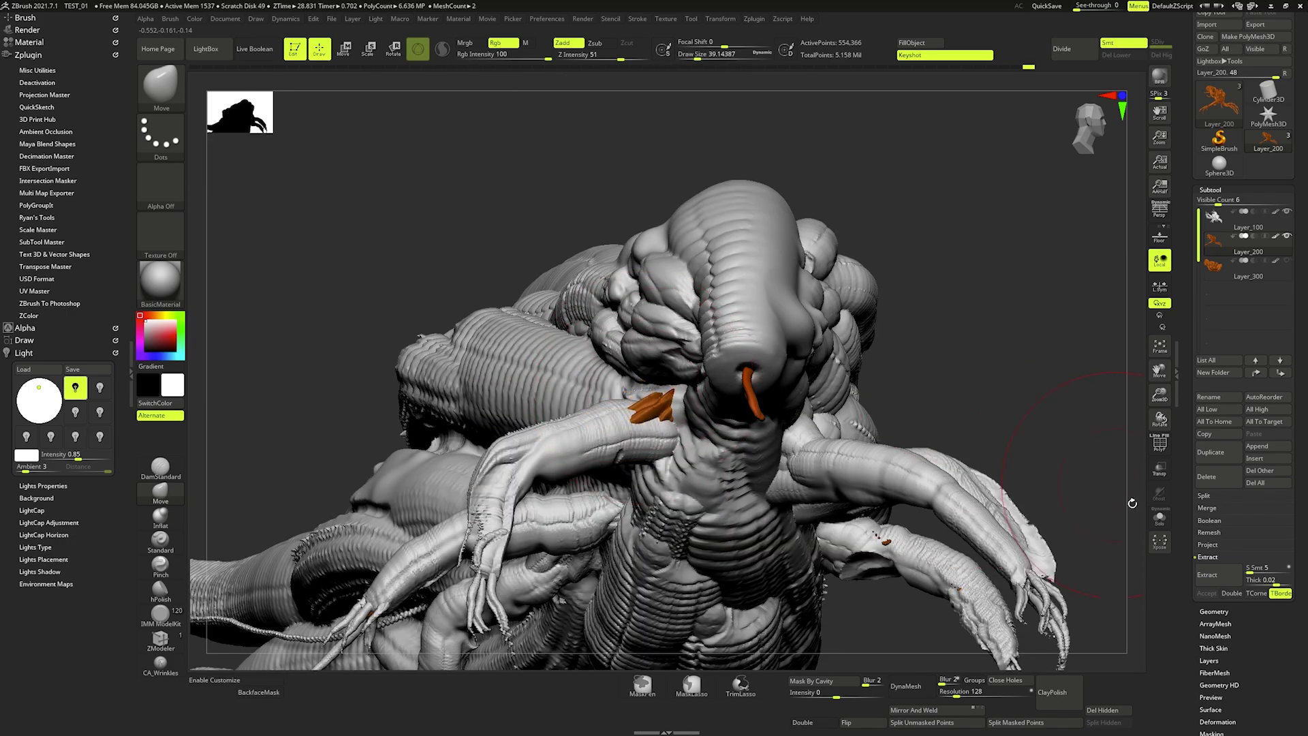
left_click(1160, 468)
right_click_drag(674, 415, 661, 410)
right_click(669, 413)
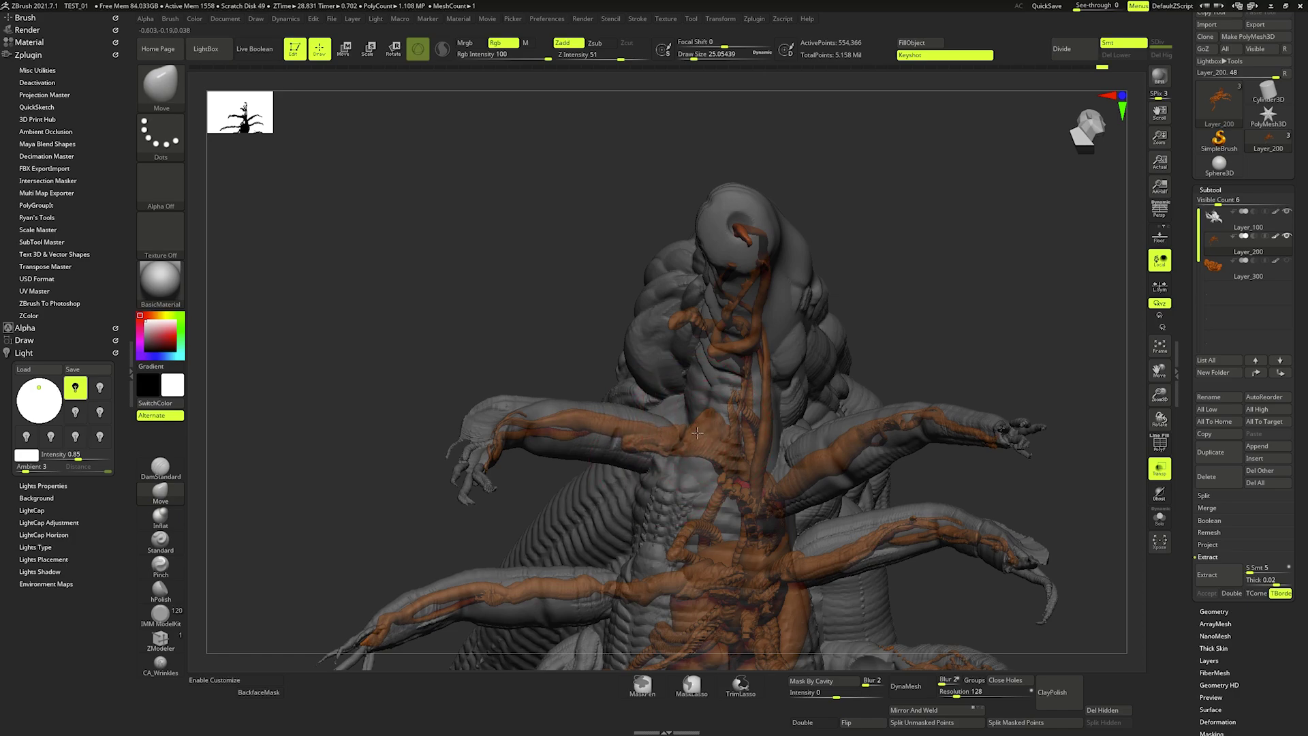
right_click_drag(671, 425, 667, 429)
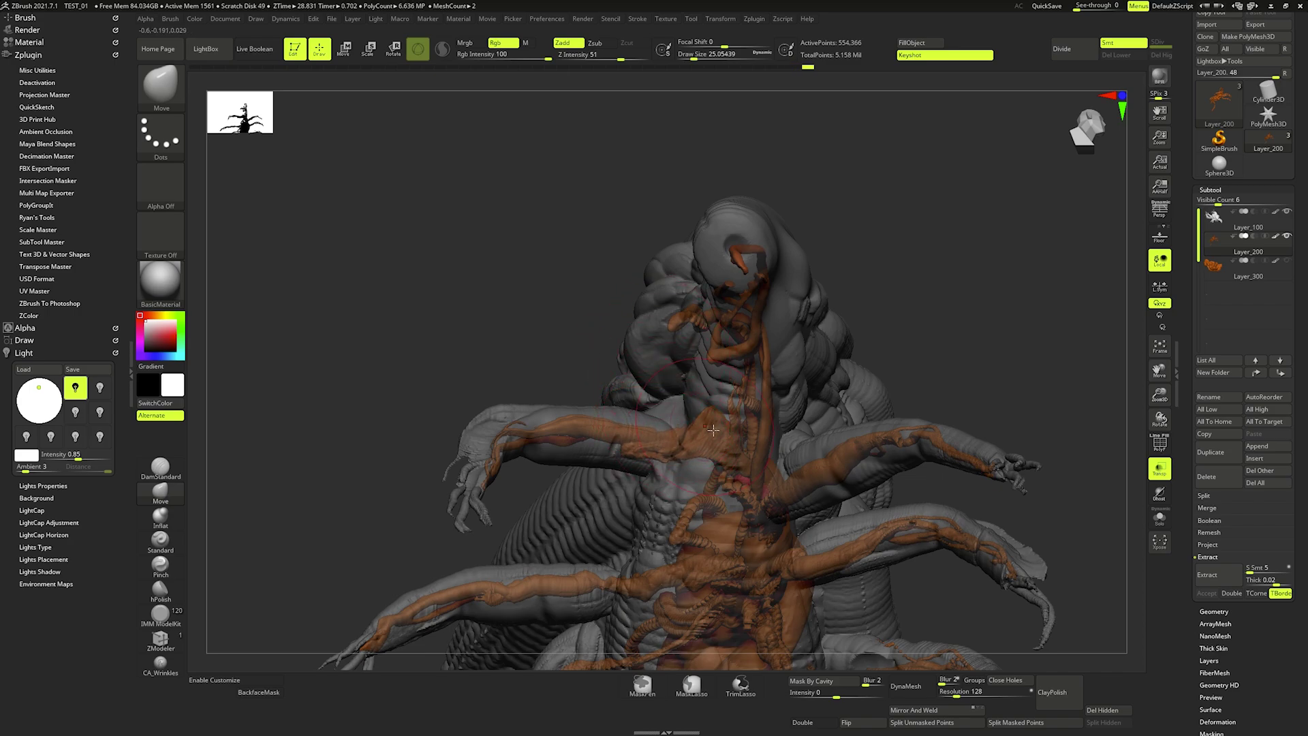
right_click_drag(718, 426, 716, 427)
key("space")
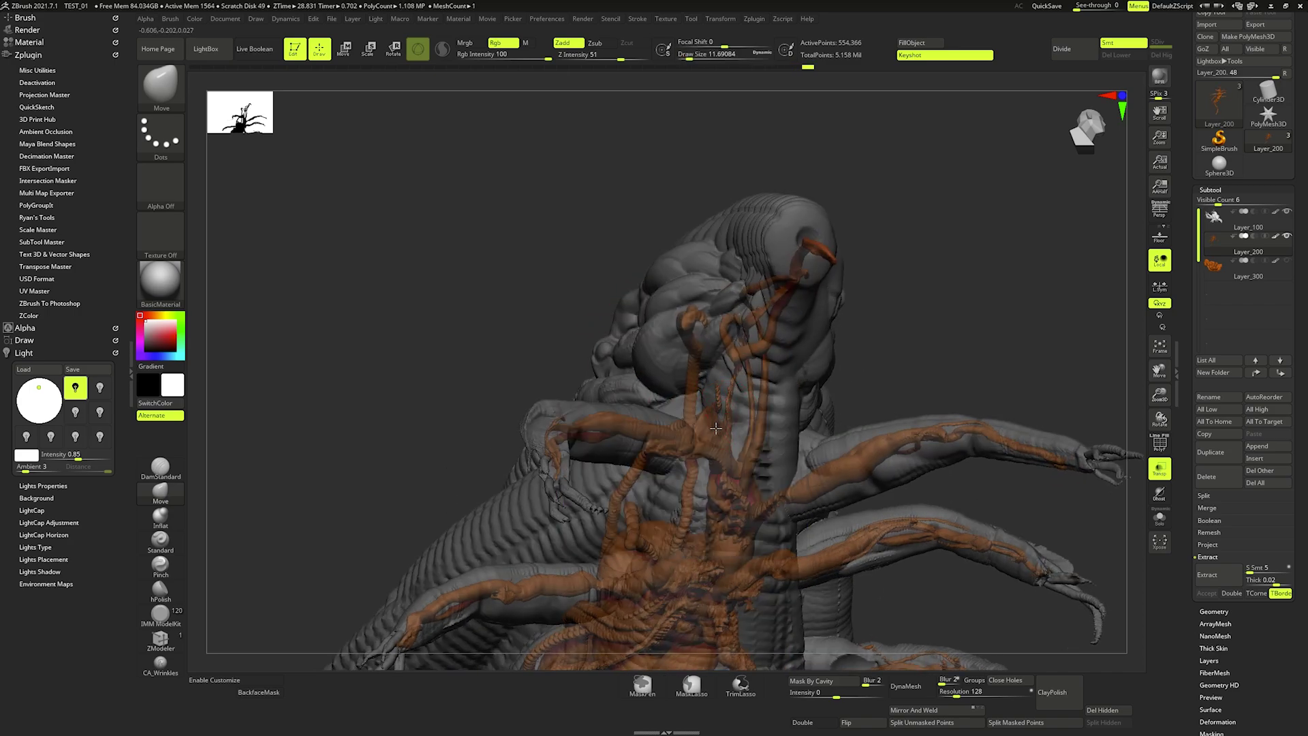
- Isolate Layer_200 in Solo mode and reshape the strands around the front shoulder with a draw size of about 18
left_click(1159, 519)
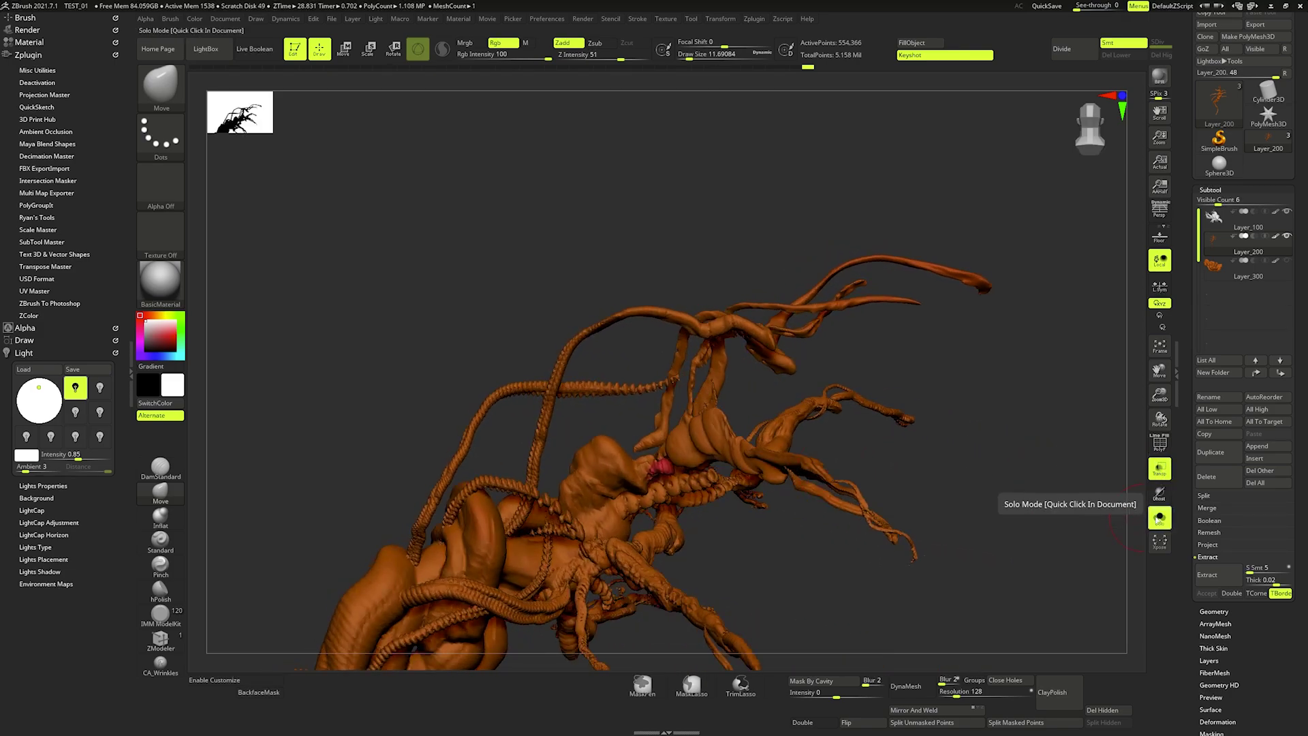
right_click_drag(737, 434, 734, 438)
key("space")
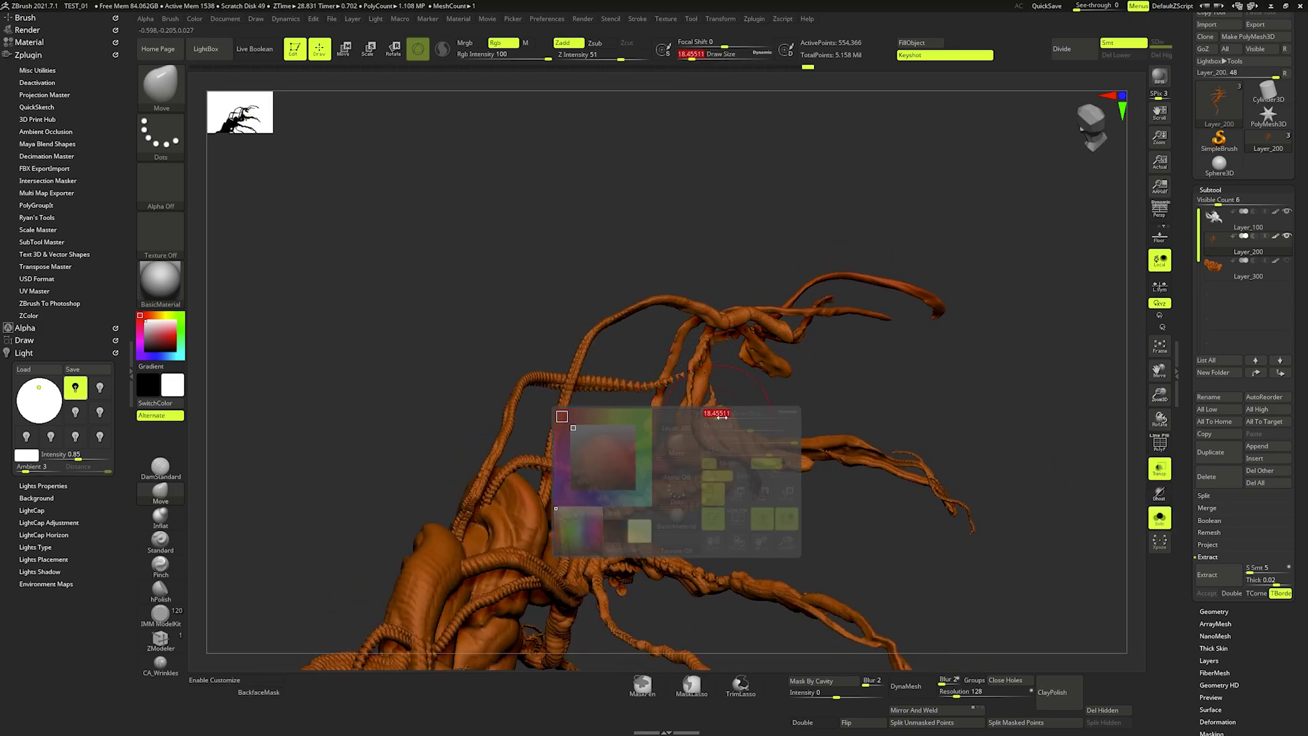
key("space")
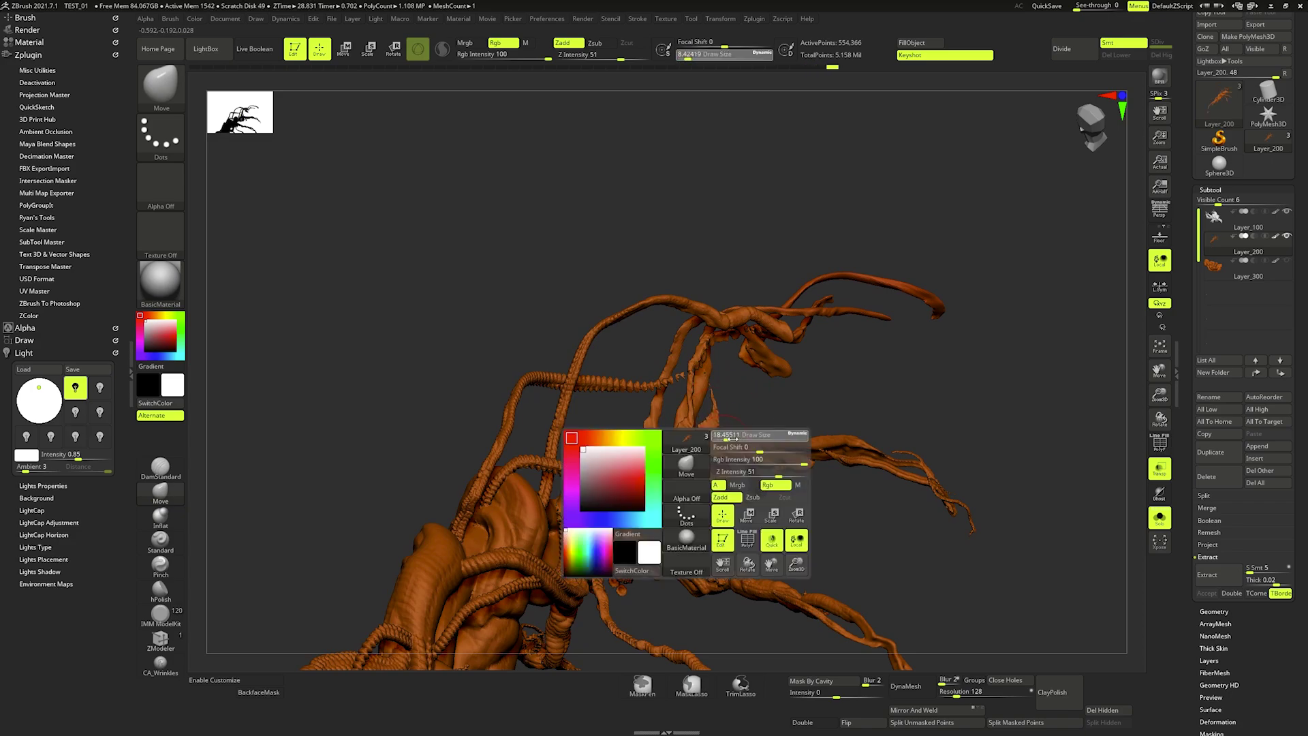
right_click_drag(718, 451, 672, 445)
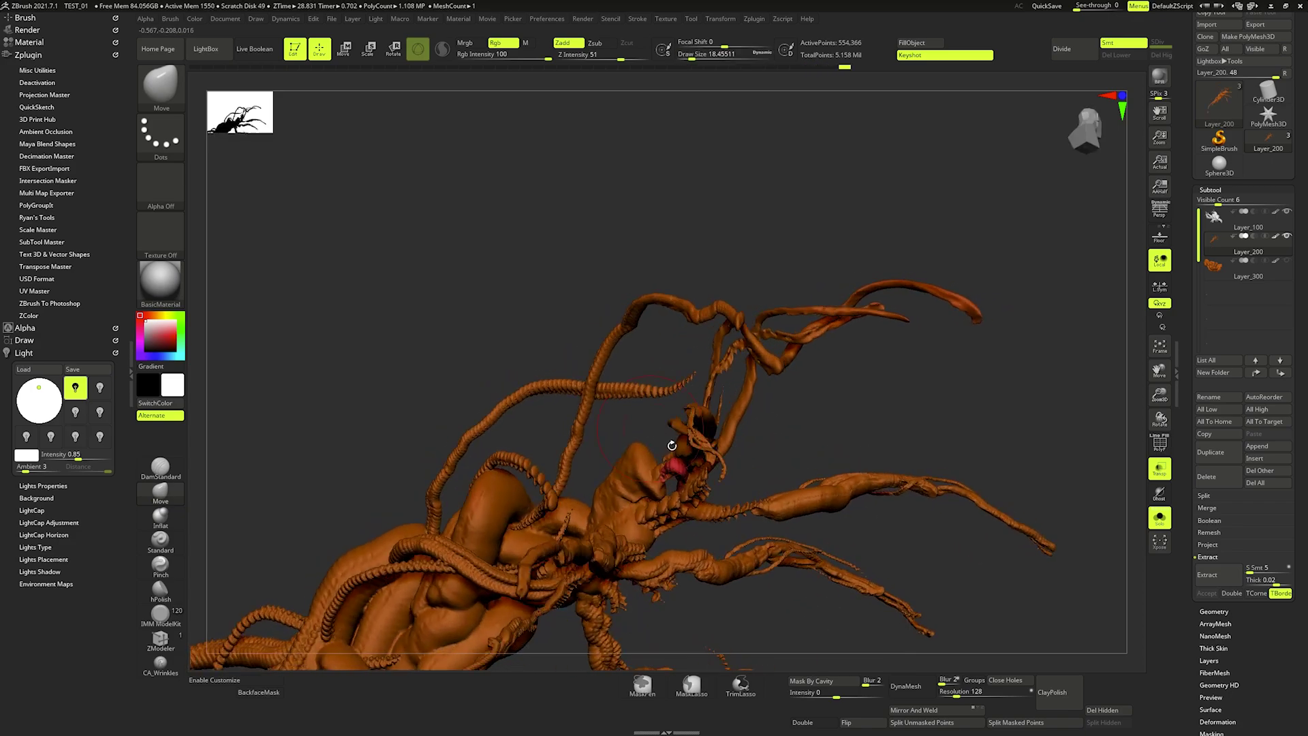
right_click_drag(687, 500, 666, 426)
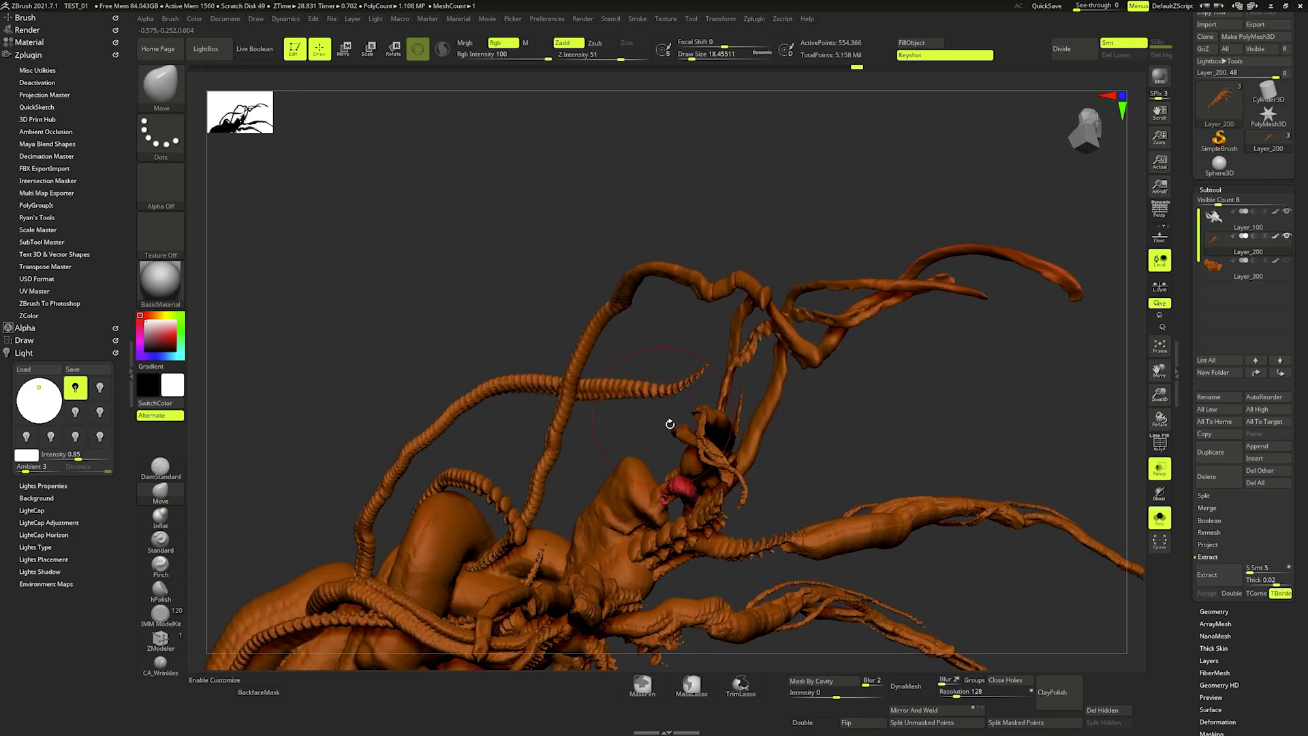
- Choose the Inflat brush and compare Layer_200 against the opaque outer shell and the transparent shell
key("b")
key("n")
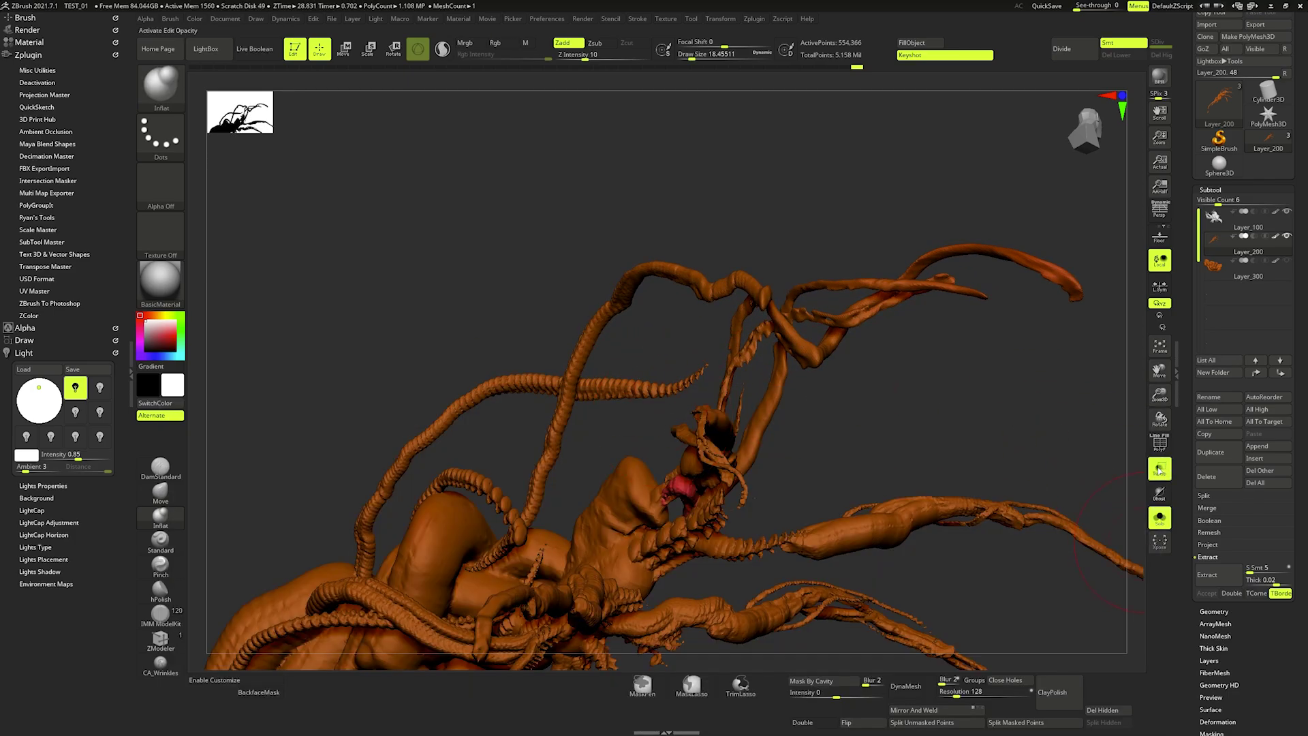
left_click(1160, 516)
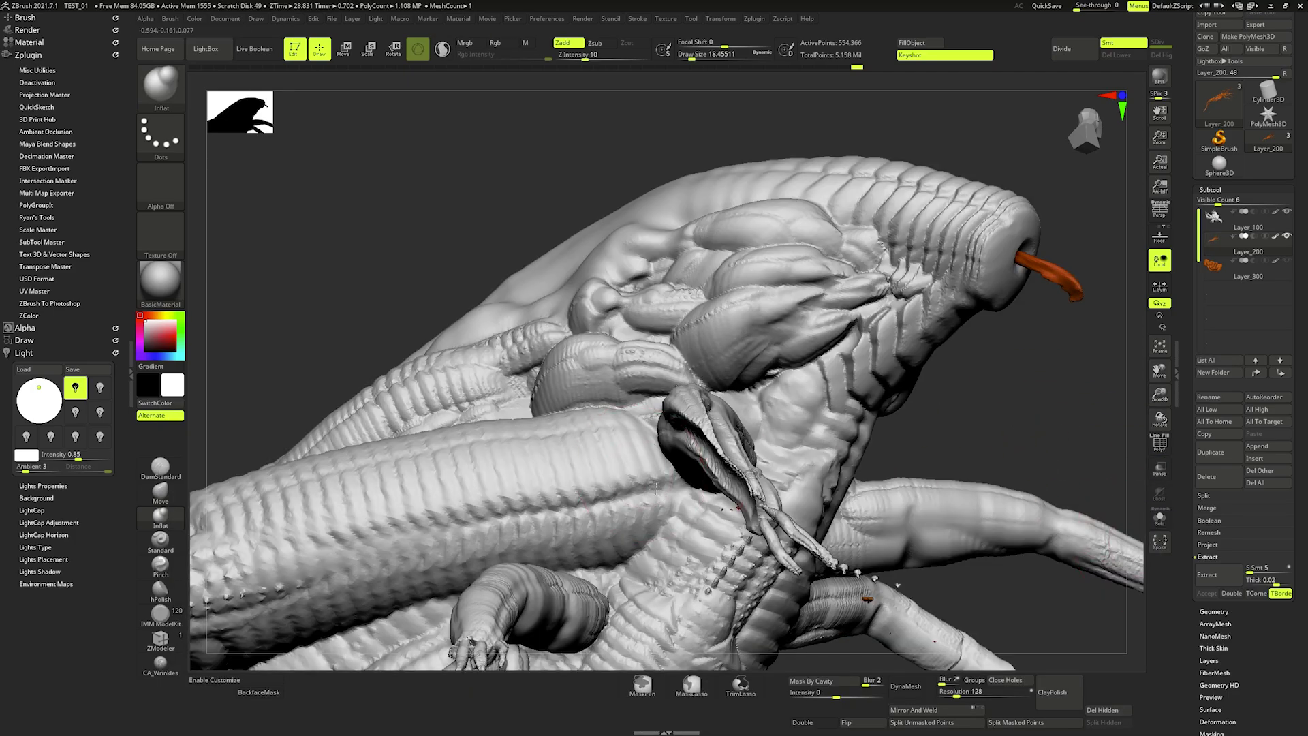
left_click(1159, 515)
left_click(1159, 516)
left_click(1159, 468)
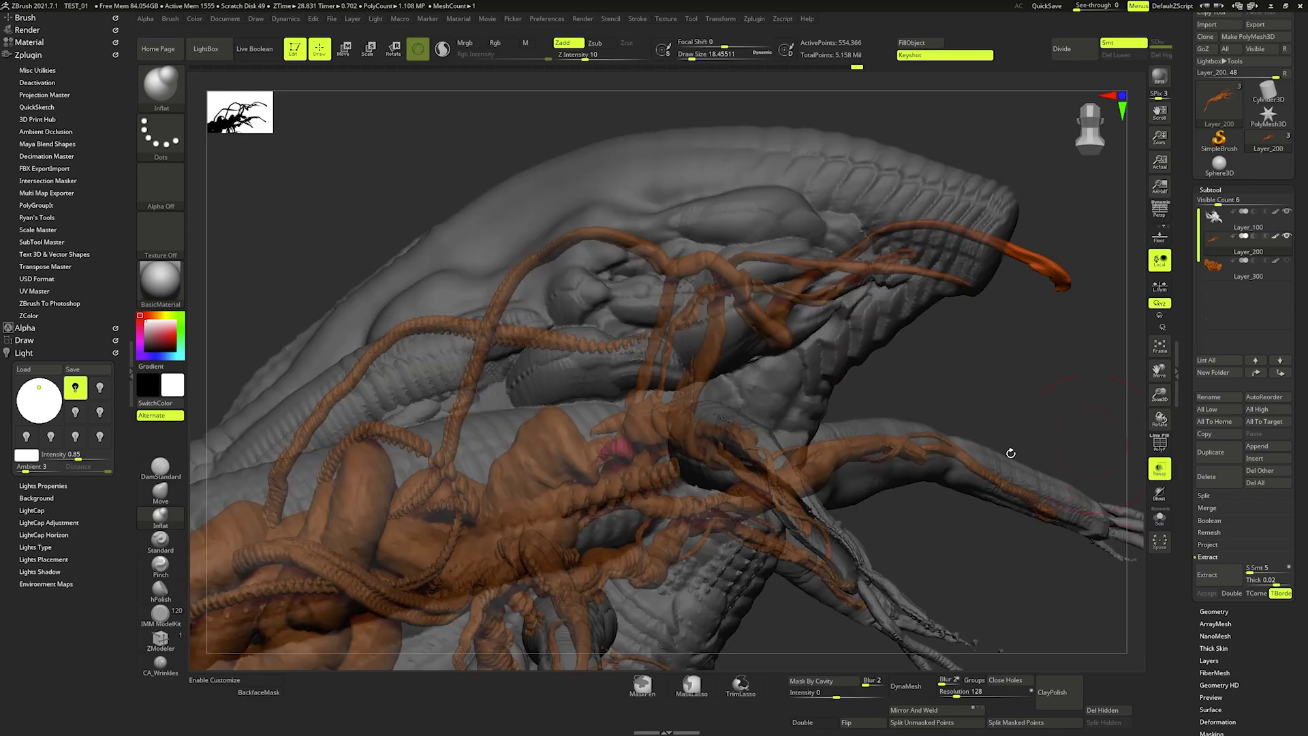
- Isolate Layer_200 in Solo mode and inflate the strands and bulbous forms of the front body with a draw size of about 49
right_click_drag(675, 412, 545, 382)
key("space")
left_click_drag(442, 382, 488, 361)
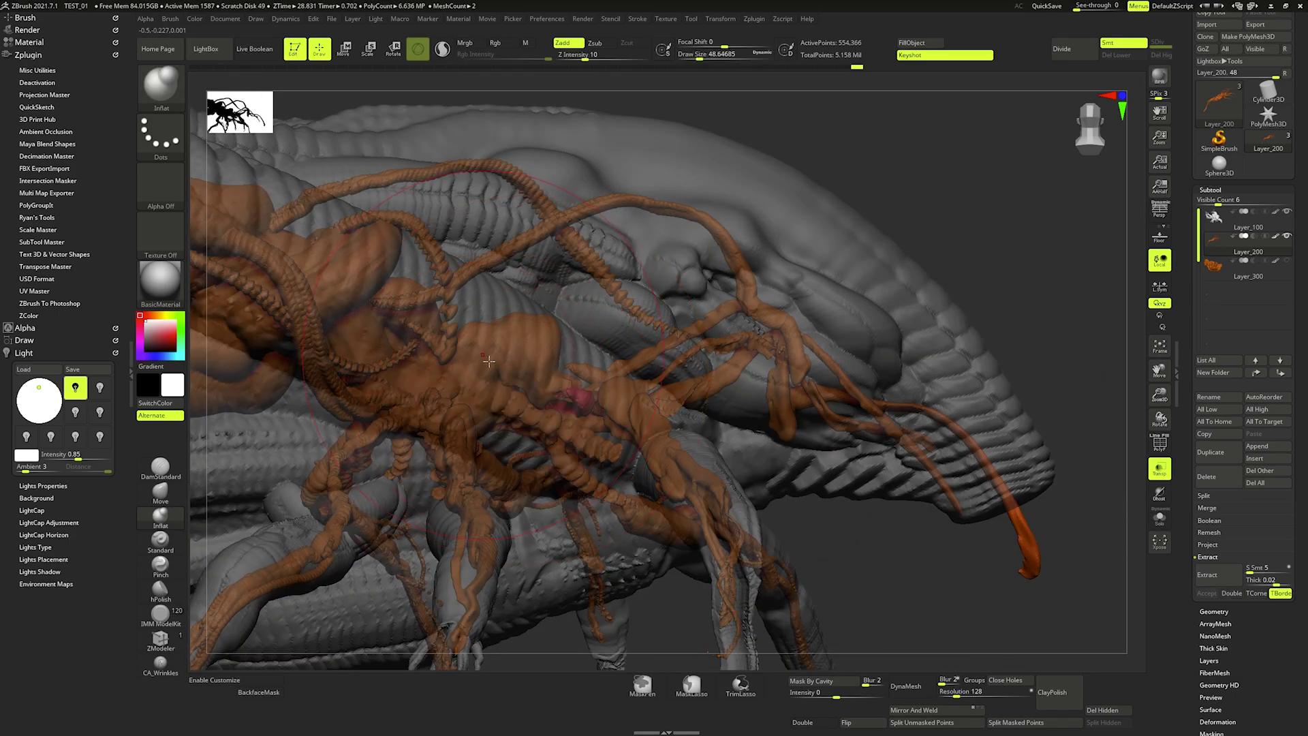
left_click(1159, 470)
left_click(1159, 517)
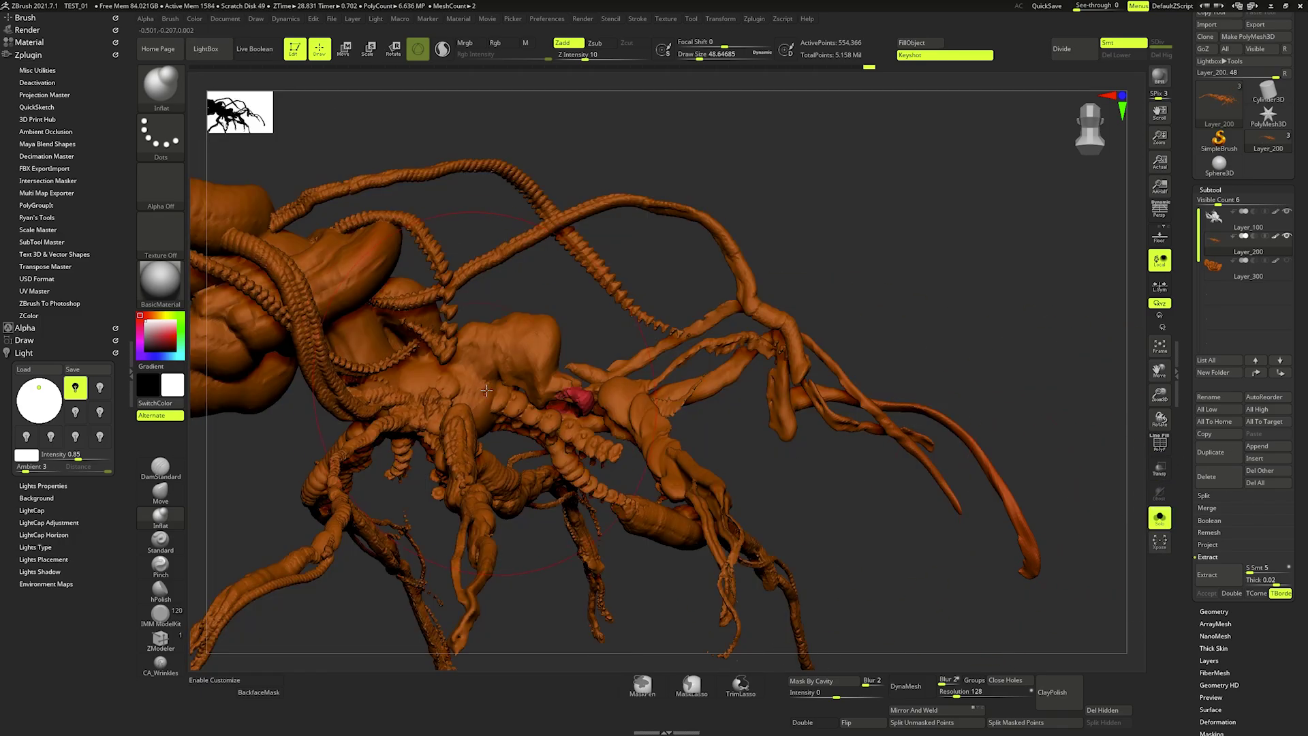
mouse_move(486, 390)
left_mouse_down()
mouse_move(462, 352)
mouse_move(511, 381)
mouse_move(421, 382)
mouse_move(417, 366)
mouse_move(473, 376)
mouse_move(484, 332)
mouse_move(477, 395)
mouse_move(448, 394)
left_mouse_up()
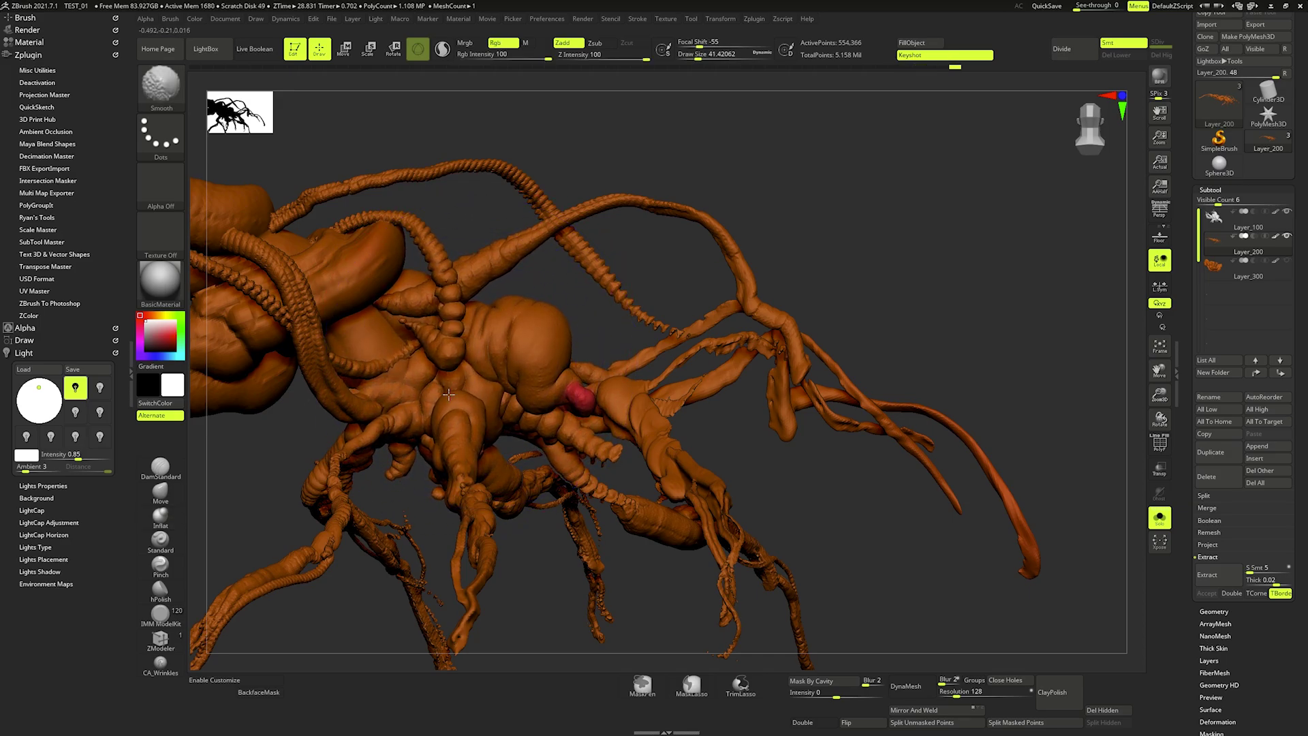
- Inflate and smooth the large coiled loop in the middle of the body with a draw size of about 22
mouse_move(448, 394)
right_mouse_down()
mouse_move(511, 320)
mouse_move(655, 272)
right_mouse_up()
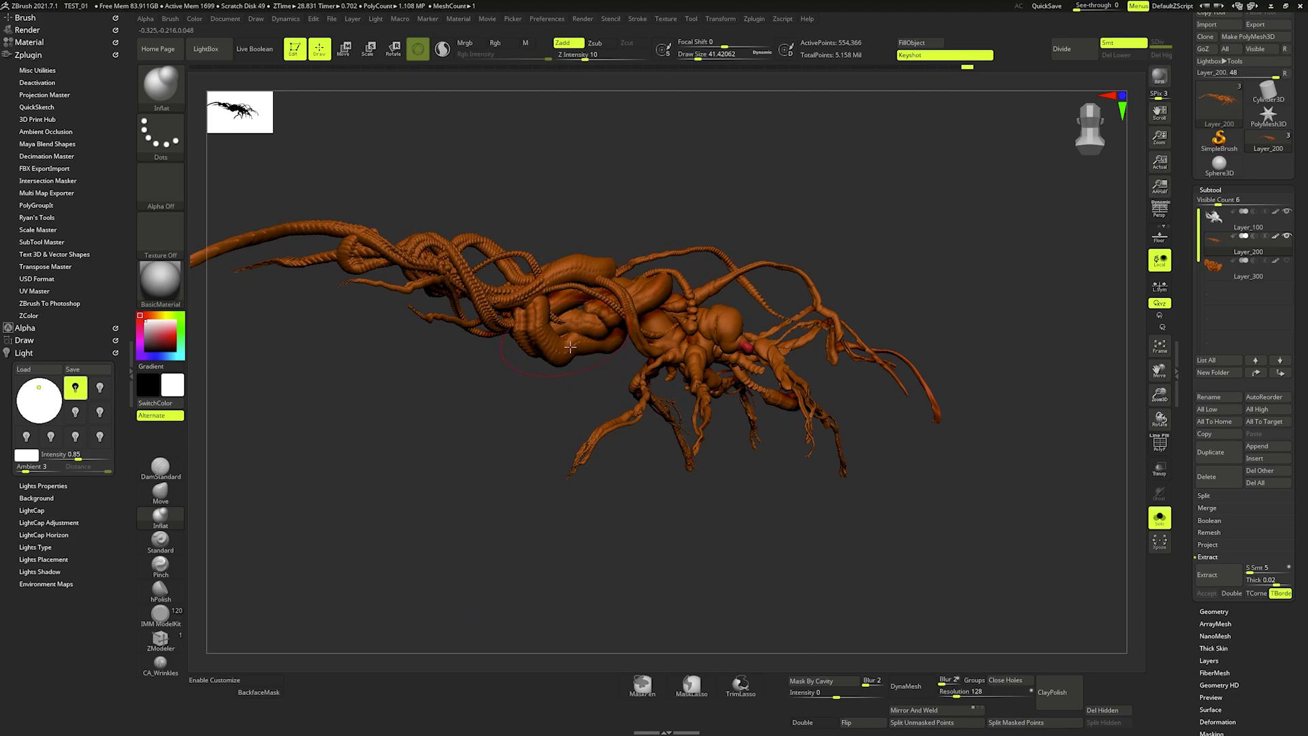
mouse_move(555, 350)
right_mouse_down()
mouse_move(563, 429)
mouse_move(575, 415)
mouse_move(564, 381)
right_mouse_up()
key("space")
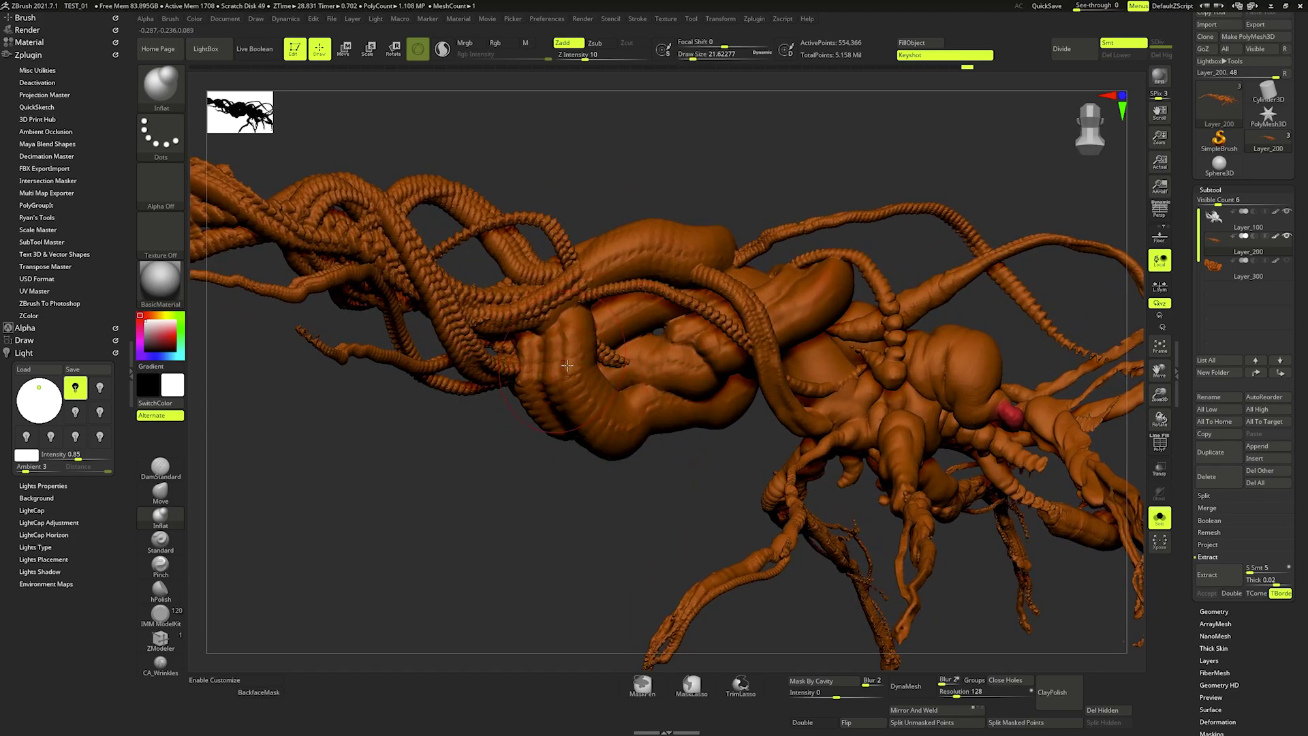
key("shift")
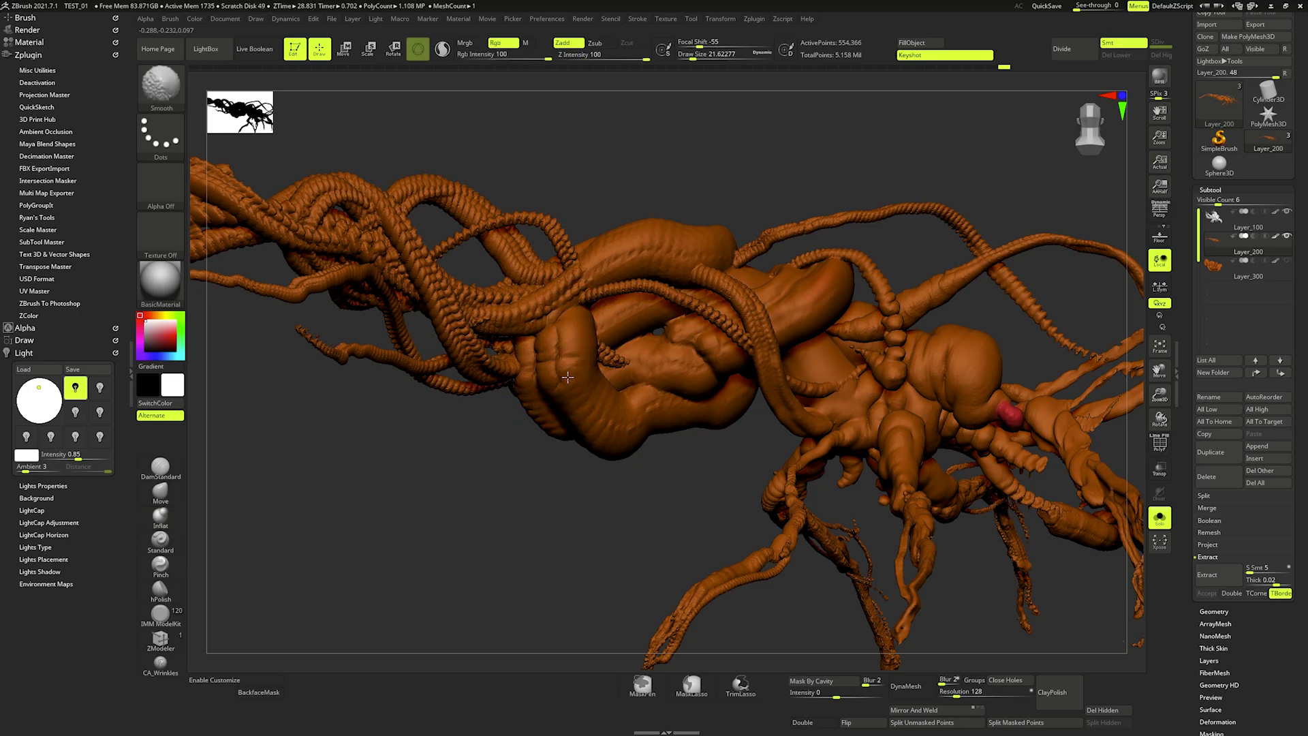
right_click_drag(748, 368, 704, 312)
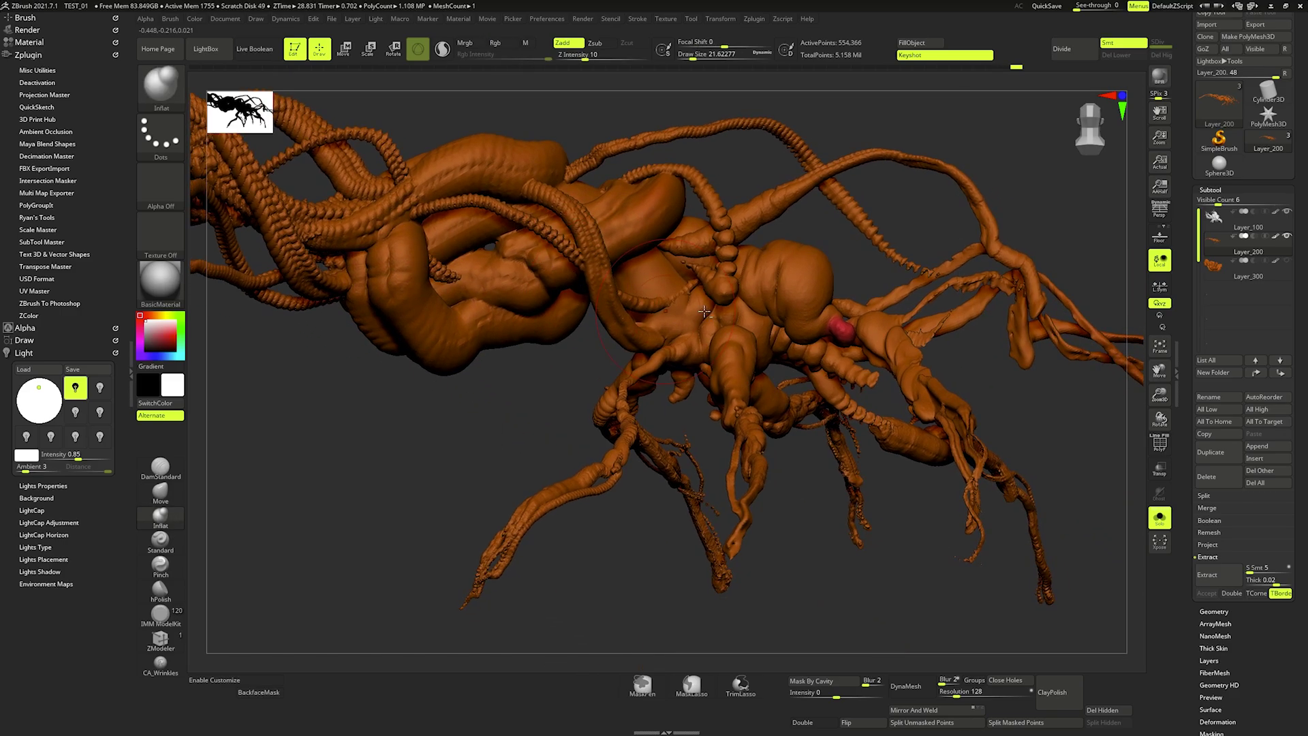
- Switch to the CA_Wrinkles brush for detailing the coiled loop
left_click(161, 85)
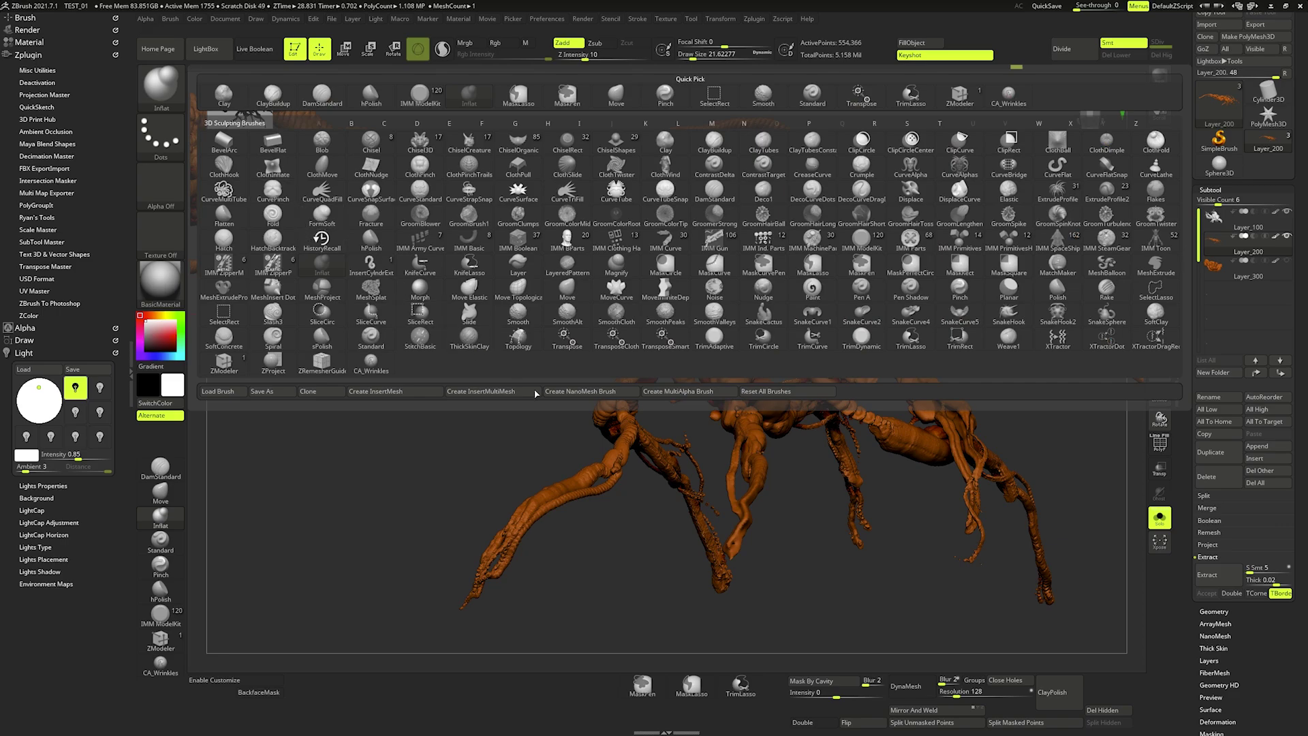
left_click(161, 85)
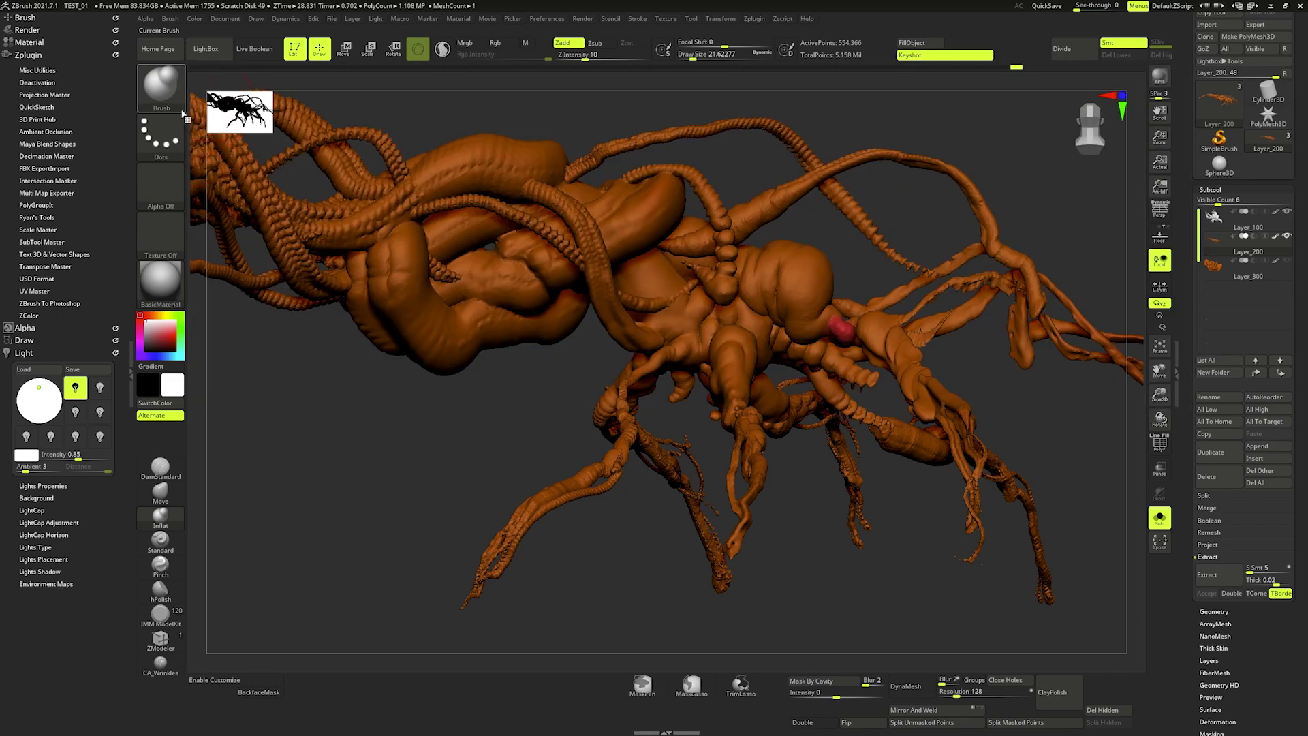
left_click(160, 662)
left_click_drag(253, 136, 279, 188)
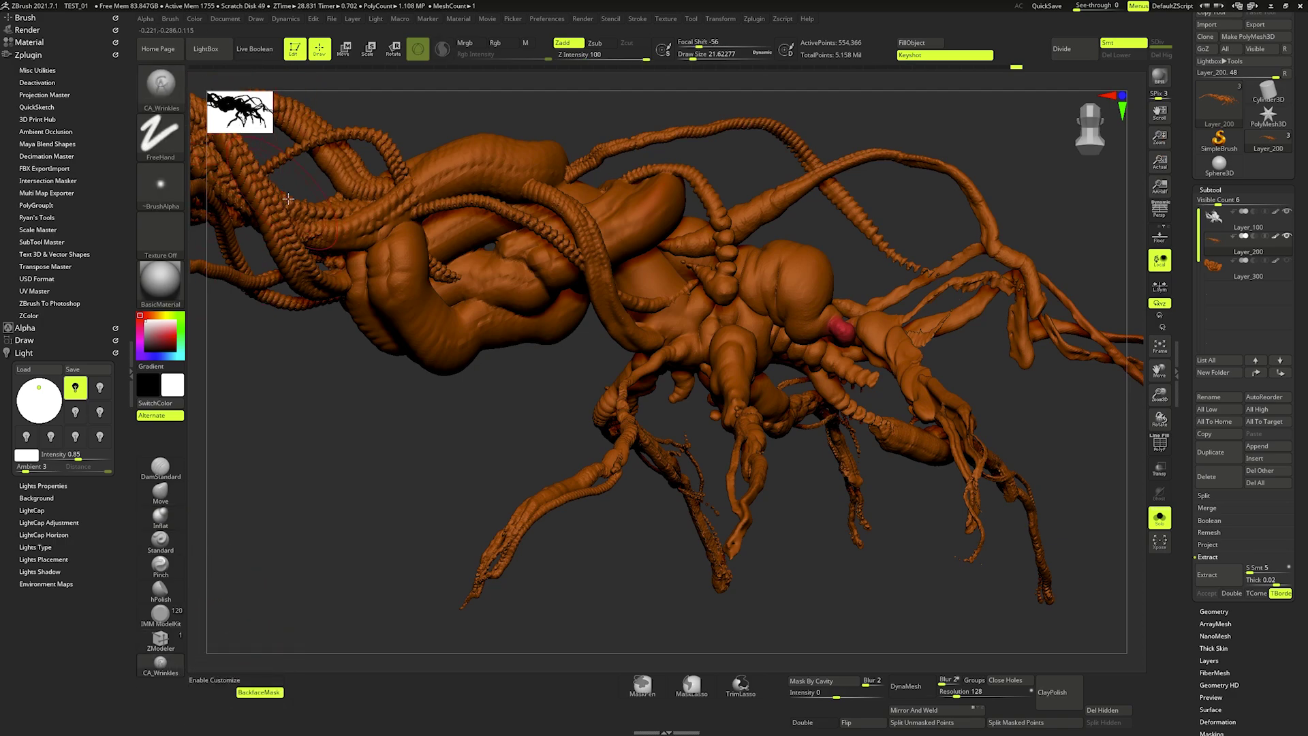
- Carve the first skin fold across the large coiled loop, reducing the draw size to about 4
mouse_move(452, 325)
right_mouse_down("ctrl")
mouse_move(563, 313)
mouse_move(524, 323)
right_mouse_up("ctrl")
key("space")
key("space")
key("space")
key("space")
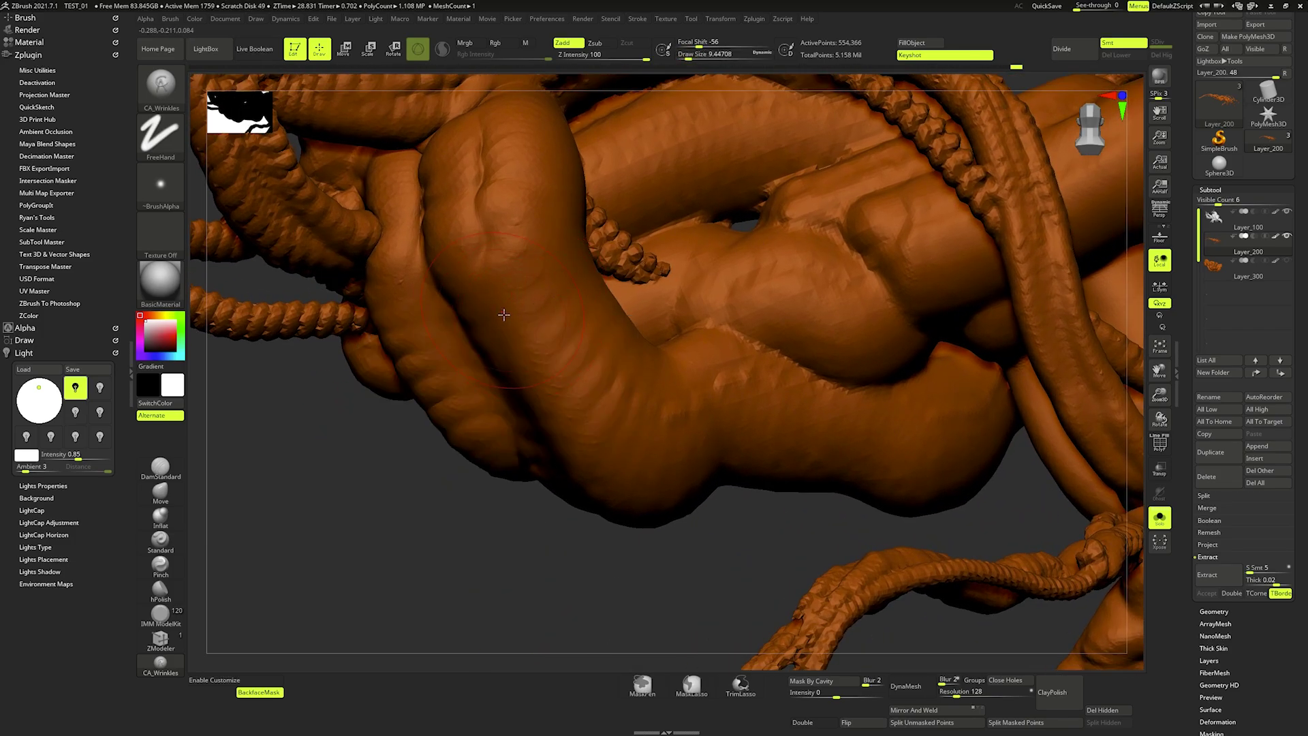
left_click_drag(470, 312, 572, 269)
right_click_drag(579, 272, 628, 245)
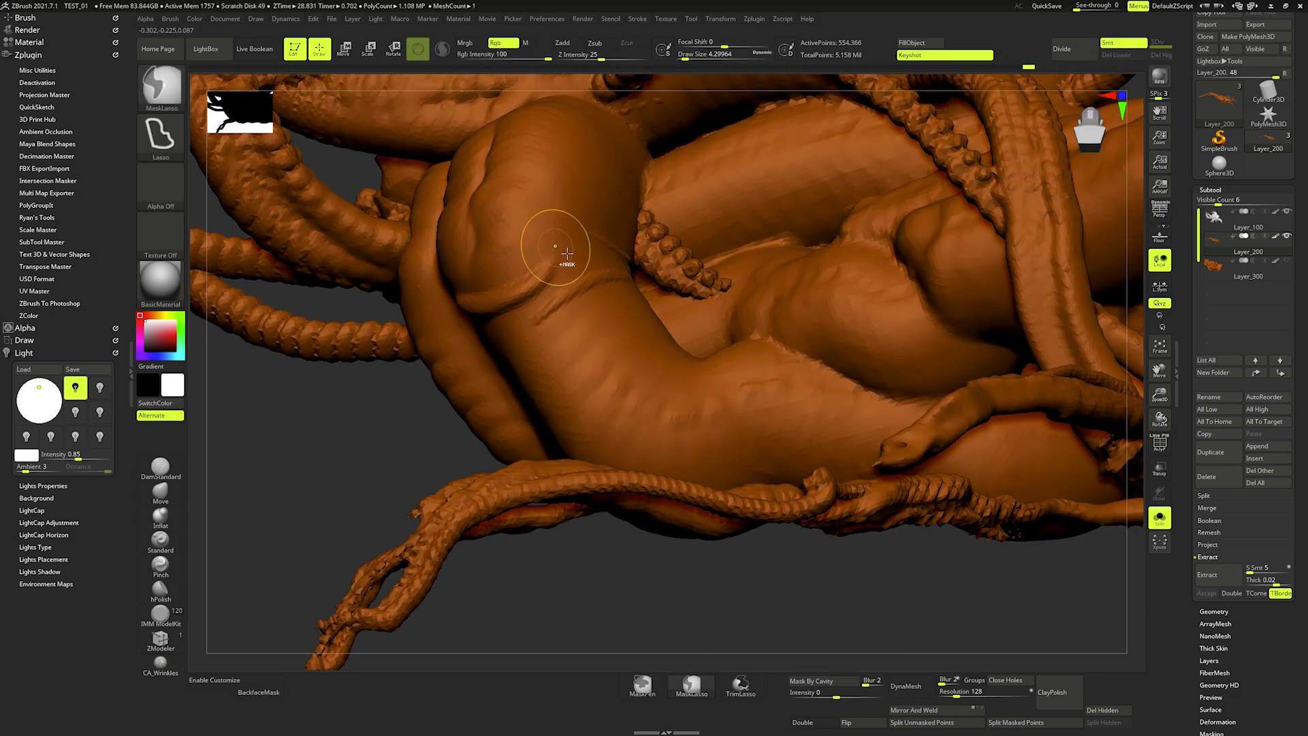
- Subdivide the Layer_200 mesh once and carve finer wrinkles across the loop's upper bend with draw sizes of about 2.6 and 2.2
key("ctrl")
key("ctrl+d")
right_click_drag(594, 263, 488, 285)
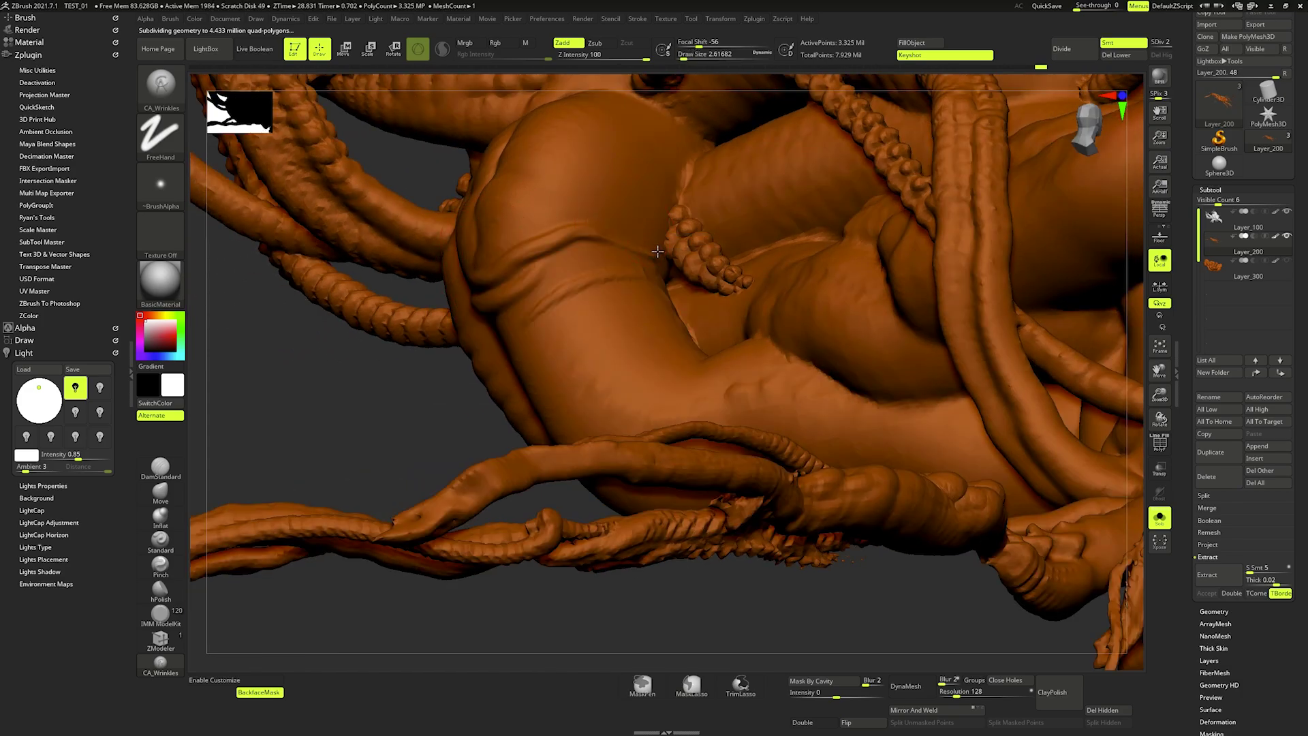
key("space")
mouse_move(477, 227)
left_mouse_down()
mouse_move(568, 197)
mouse_move(626, 206)
left_mouse_up()
key("space")
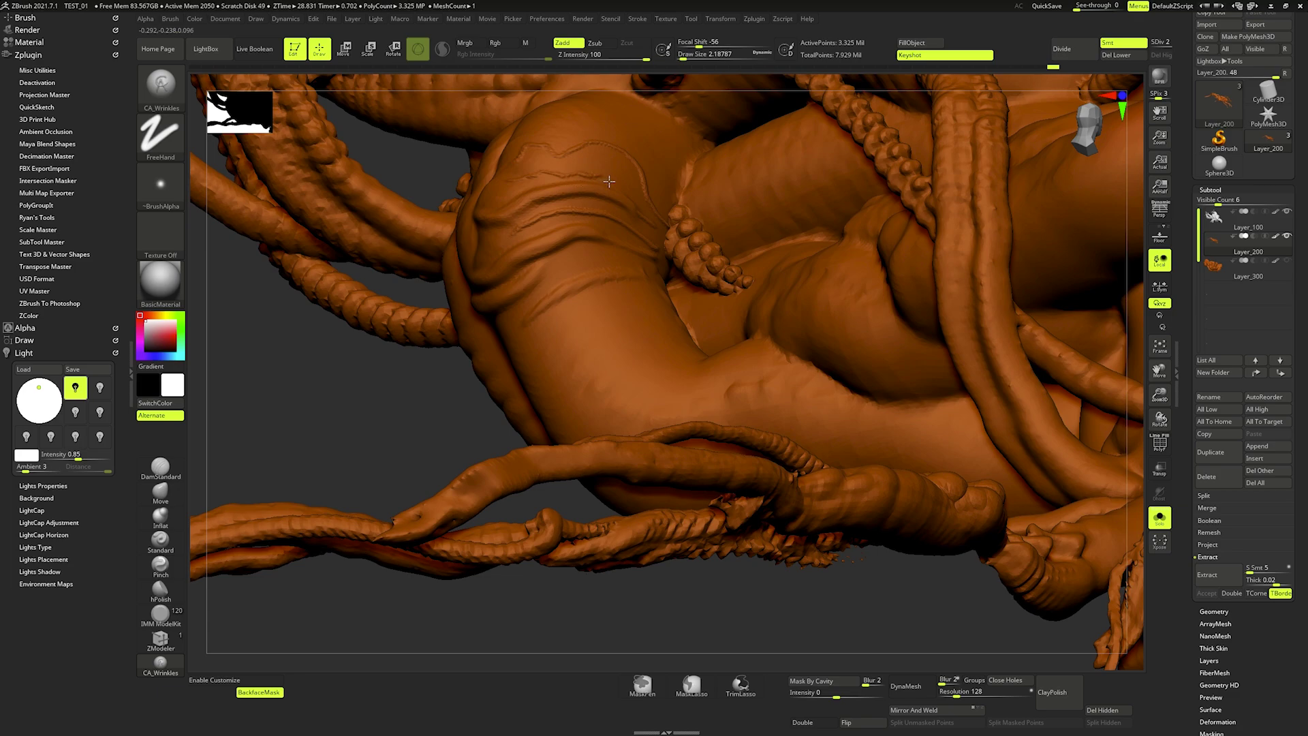
- Soften the new wrinkles on the loop's upper bend with the Smooth brush at a draw size of about 2.2
key("shift")
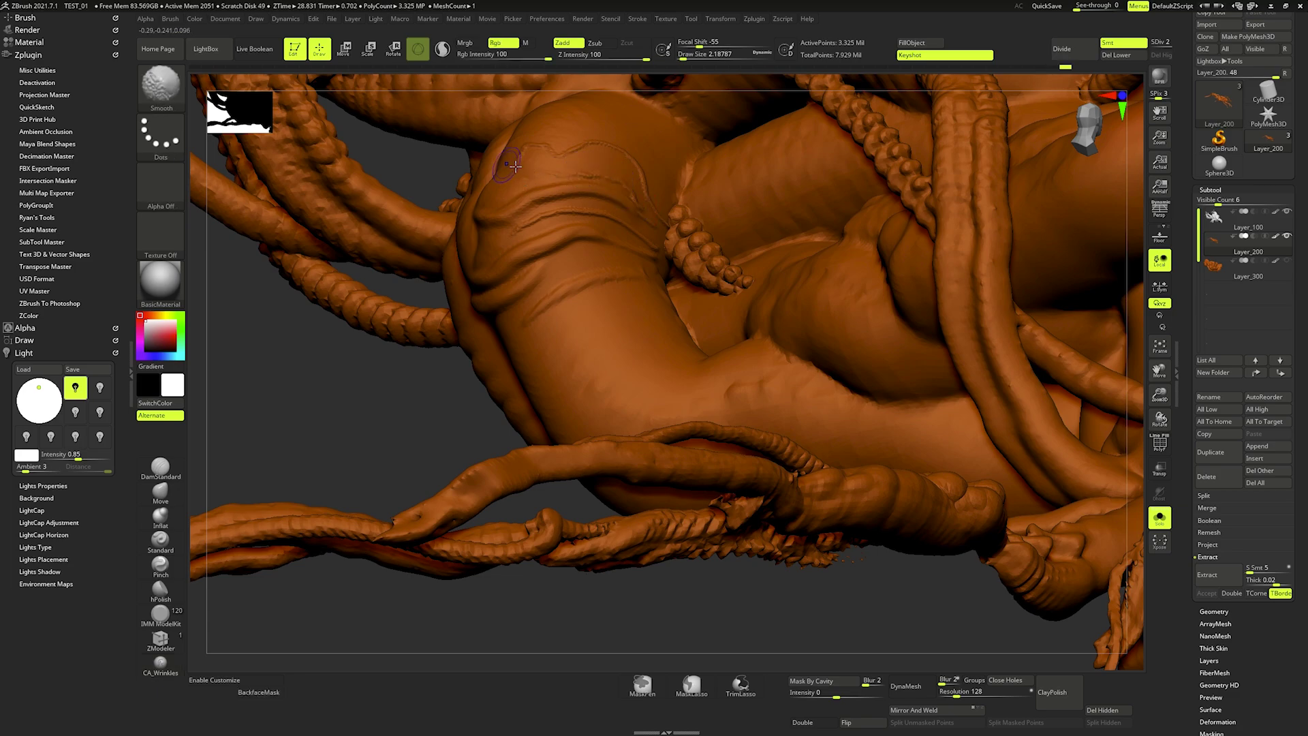
left_click_drag(631, 152, 573, 176, "shift")
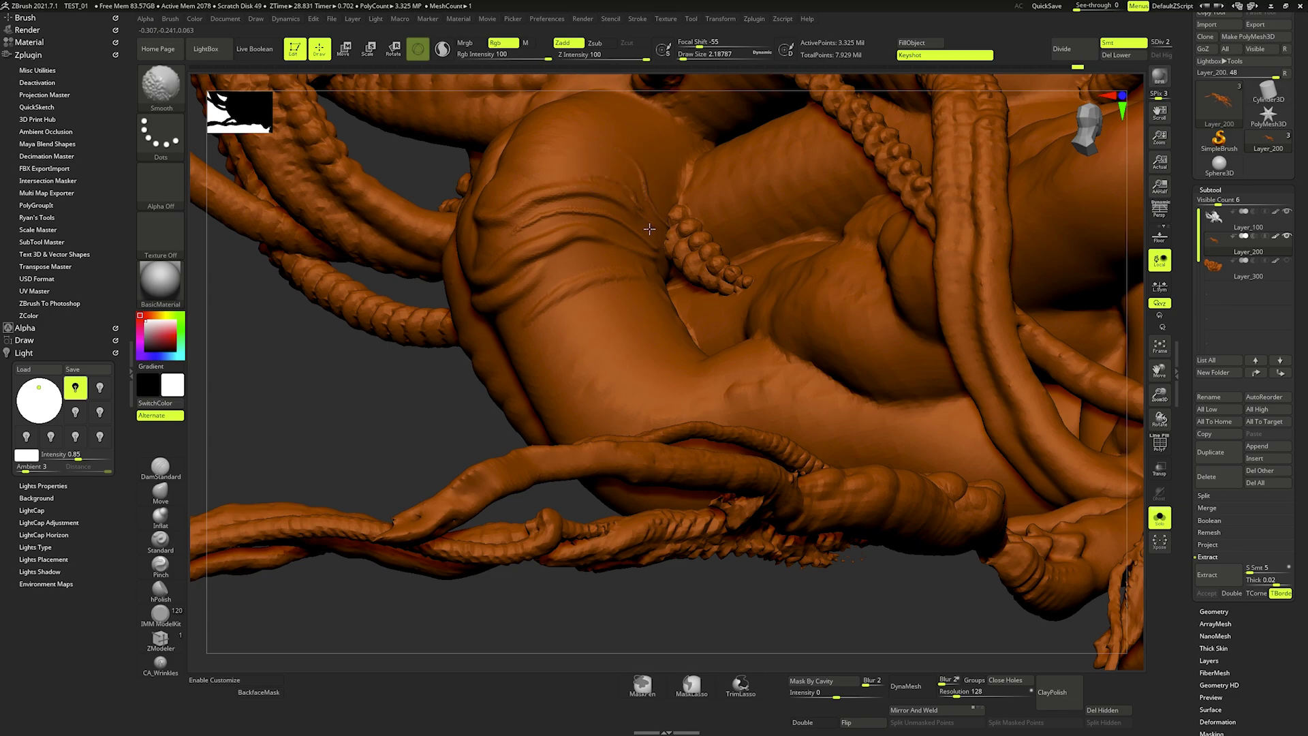
mouse_move(600, 190)
left_mouse_down("shift")
mouse_move(522, 231)
mouse_move(584, 217)
mouse_move(536, 271)
left_mouse_up("shift")
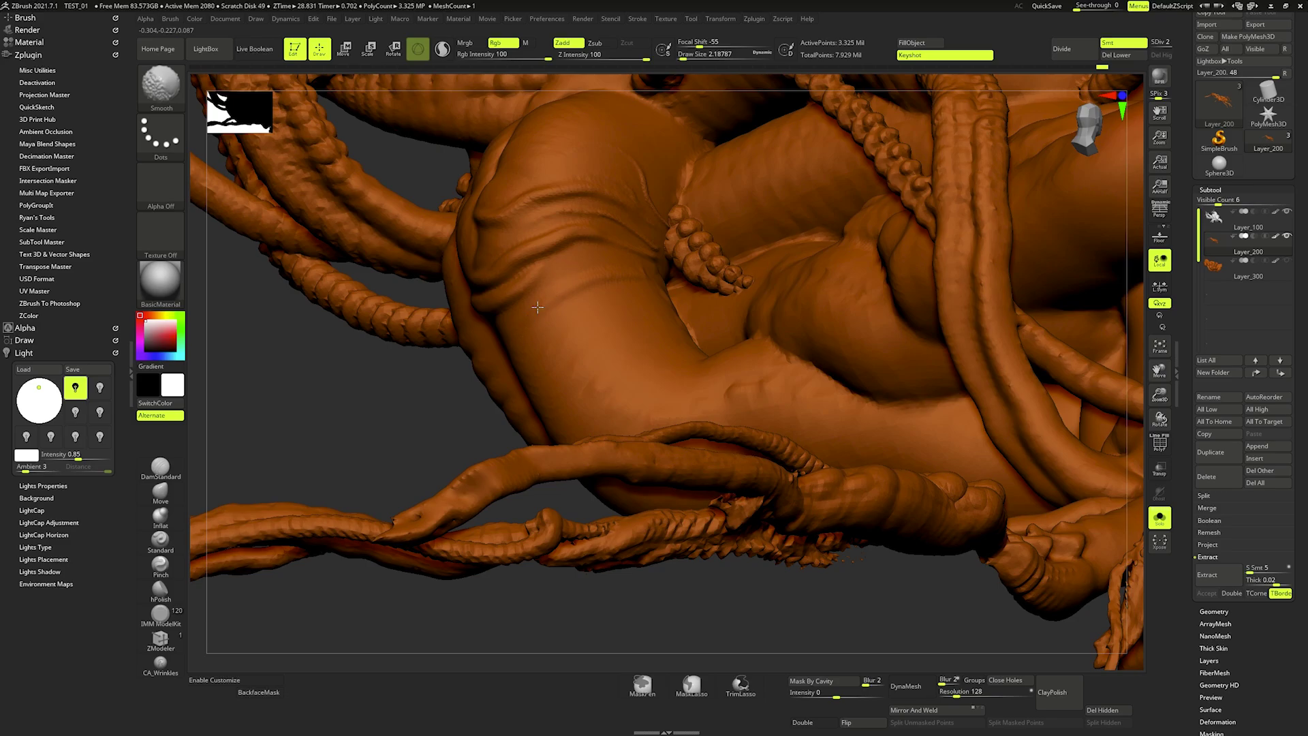
- Add branching wrinkles to the side of the loop's upper bend with a draw size of about 3
mouse_move(566, 302)
right_mouse_down()
mouse_move(544, 279)
mouse_move(498, 354)
right_mouse_up()
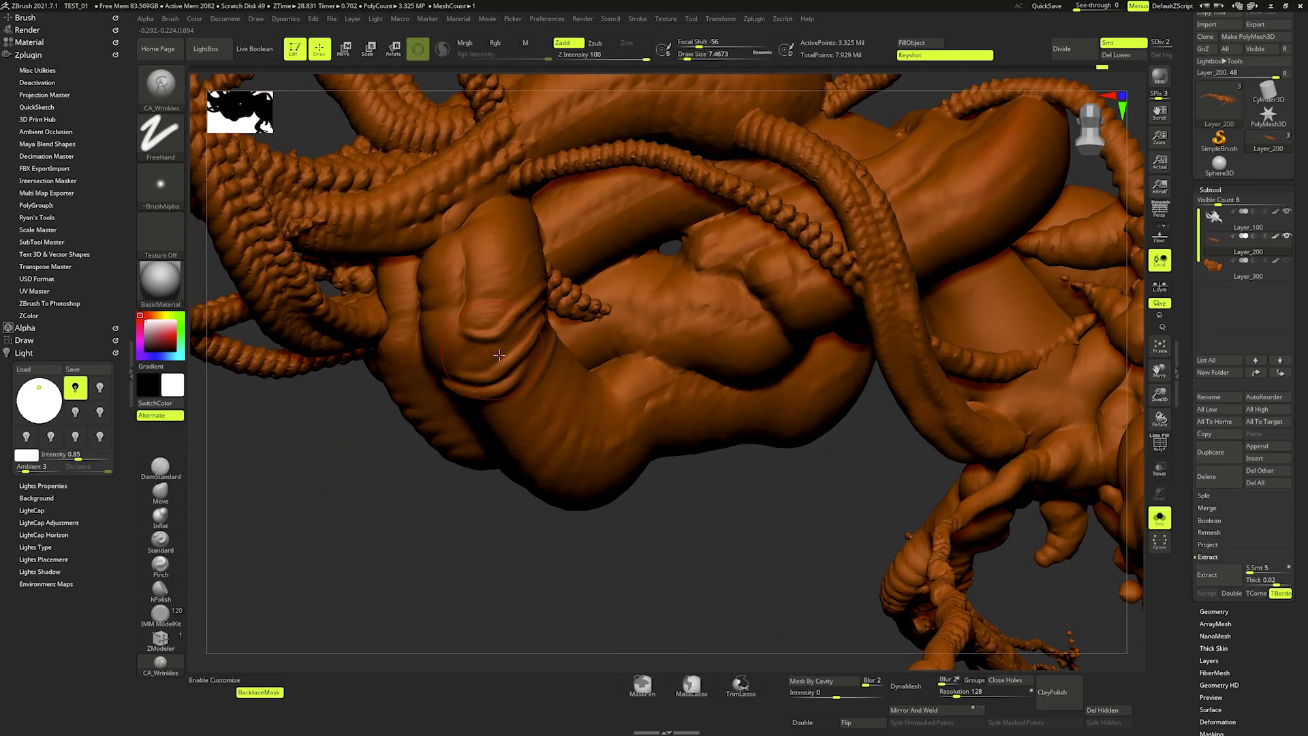
key("s")
left_click_drag(499, 354, 468, 367)
key("s")
right_click_drag(432, 334, 422, 338)
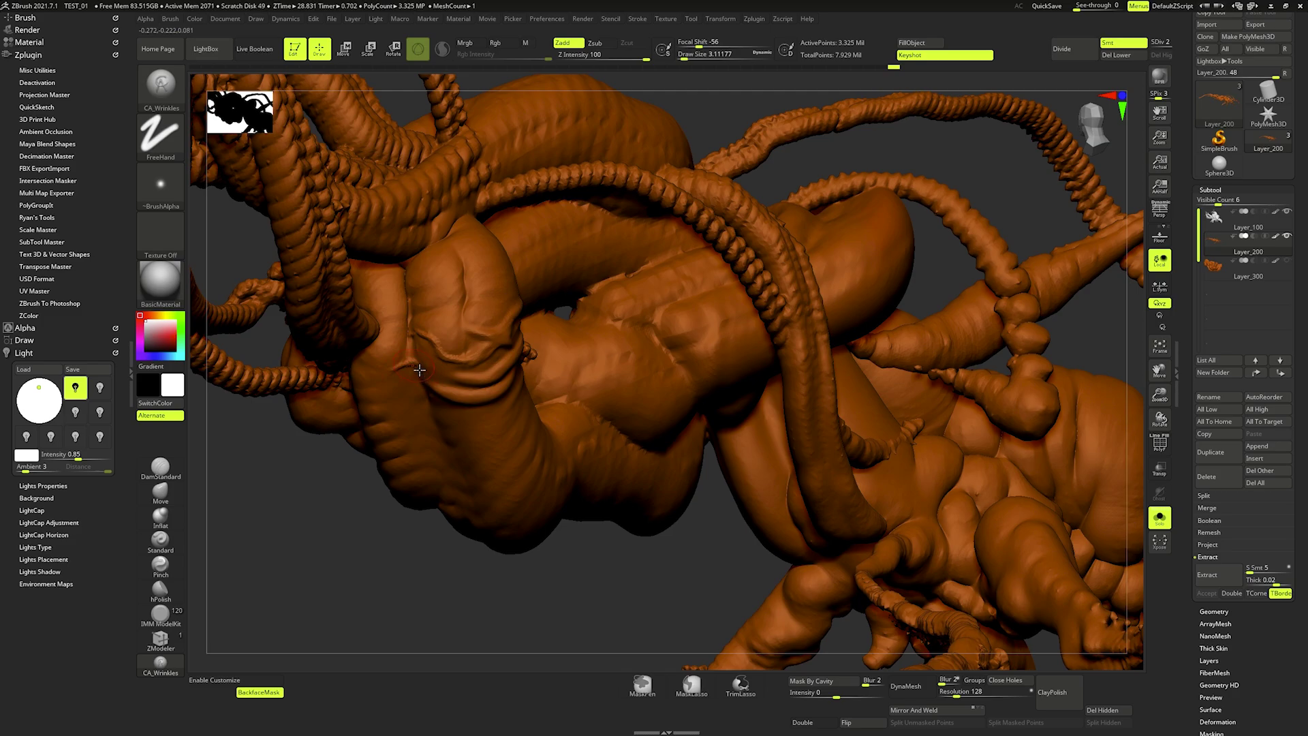
- Blend the crease between the two adjacent loops below the wrinkled bend with a draw size of about 7.5
mouse_move(419, 370)
right_mouse_down("ctrl")
mouse_move(481, 338)
mouse_move(481, 210)
mouse_move(487, 340)
right_mouse_up("ctrl")
key("space")
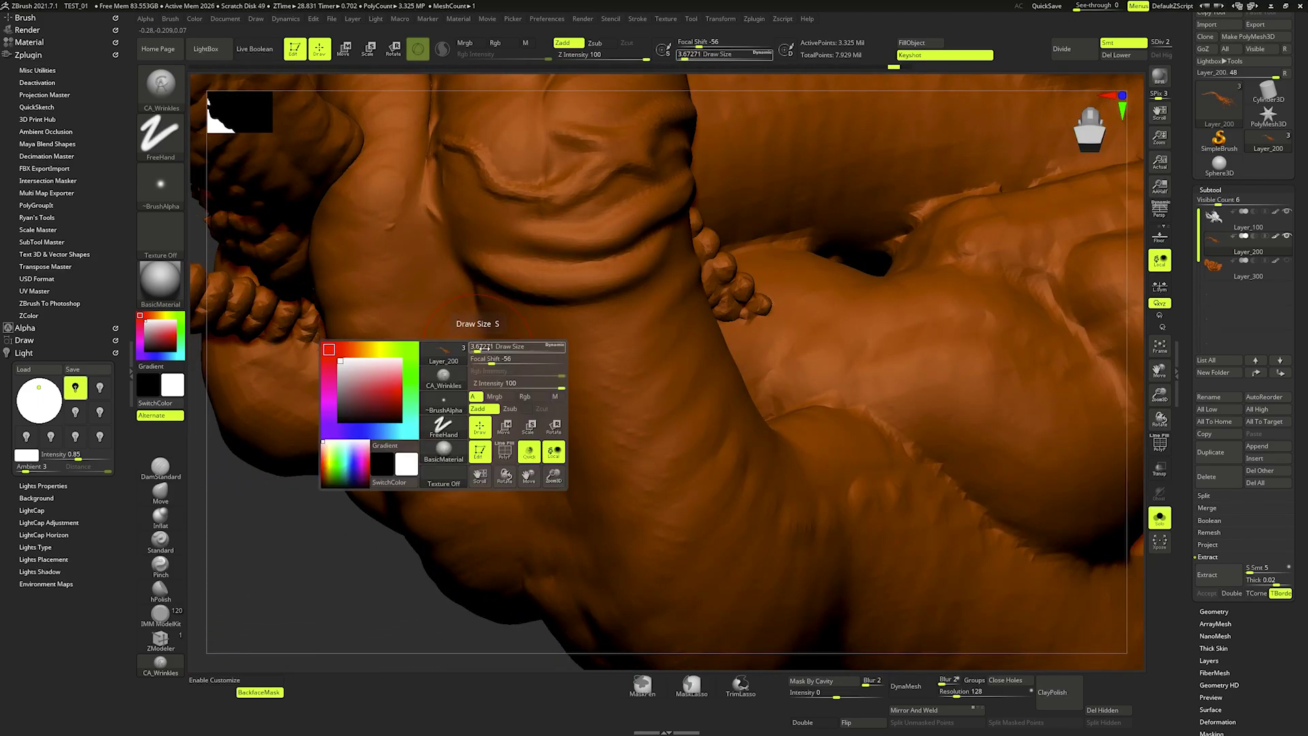
left_click_drag(481, 348, 479, 372)
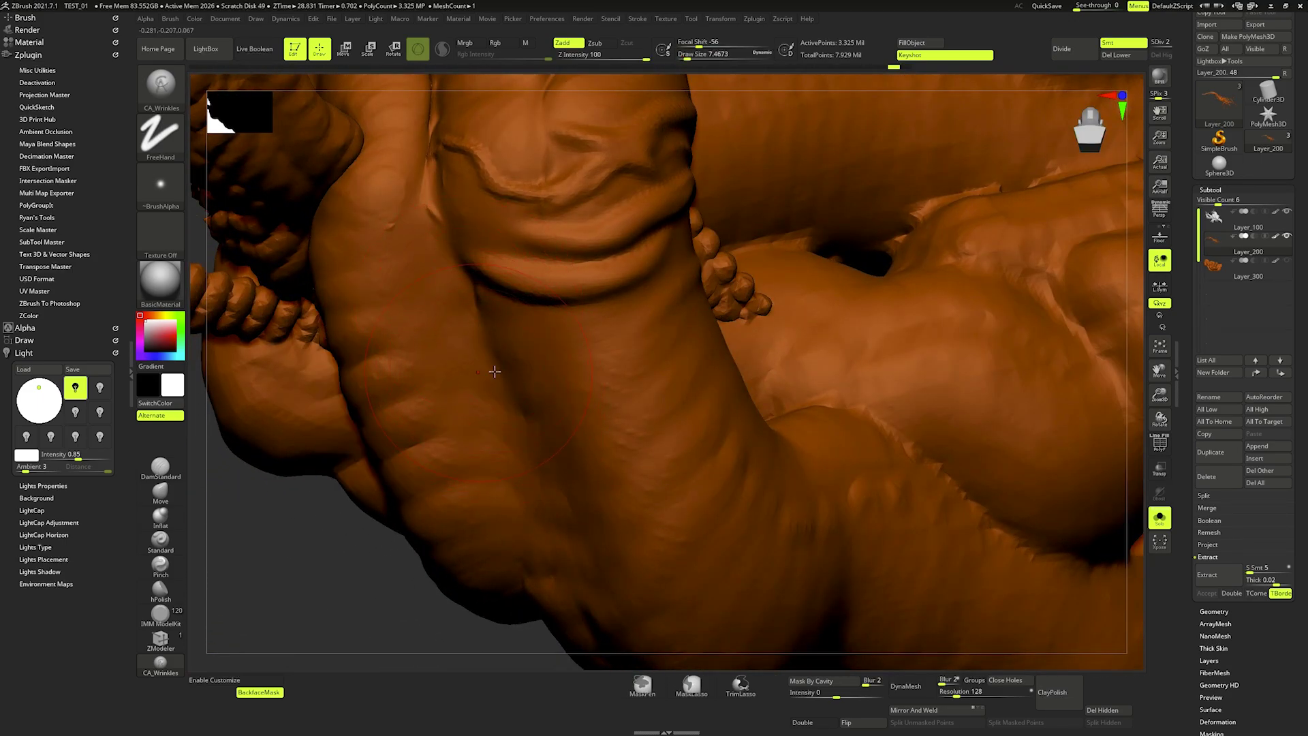
right_click_drag(464, 376, 542, 365)
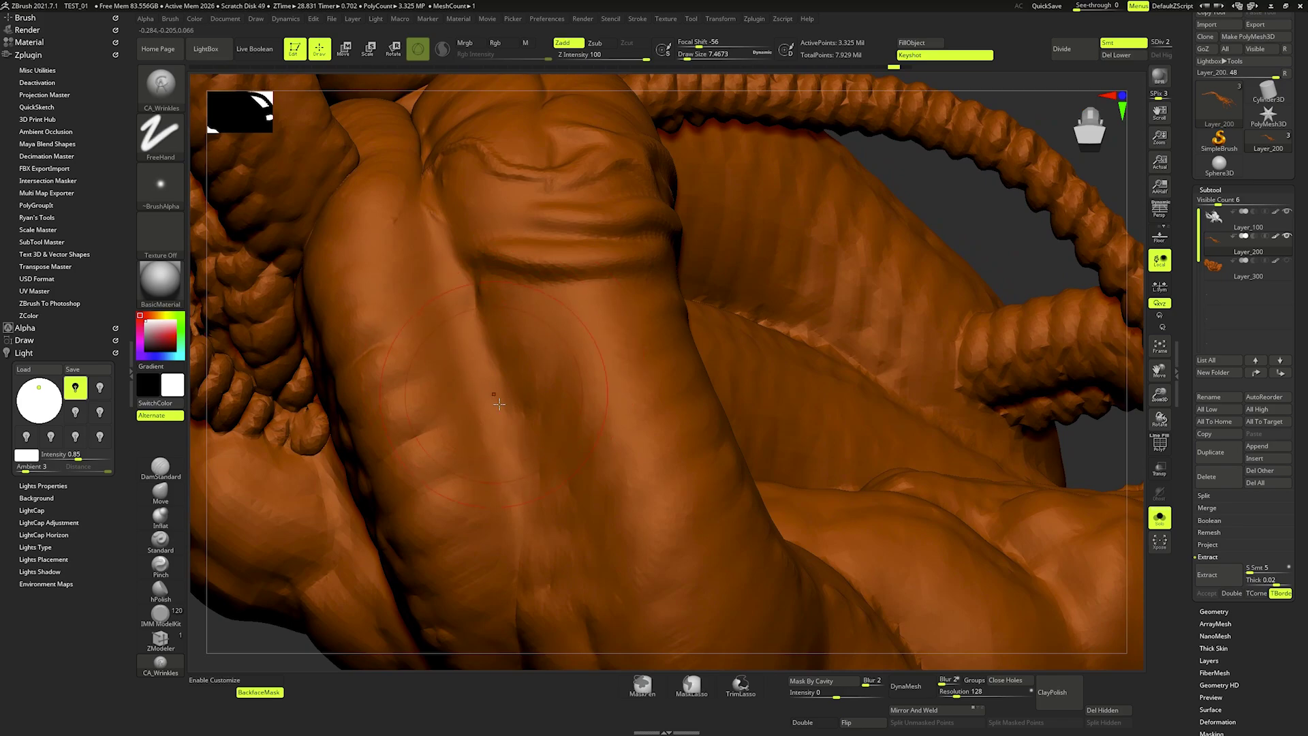
mouse_move(499, 404)
right_mouse_down()
mouse_move(481, 361)
mouse_move(495, 381)
right_mouse_up()
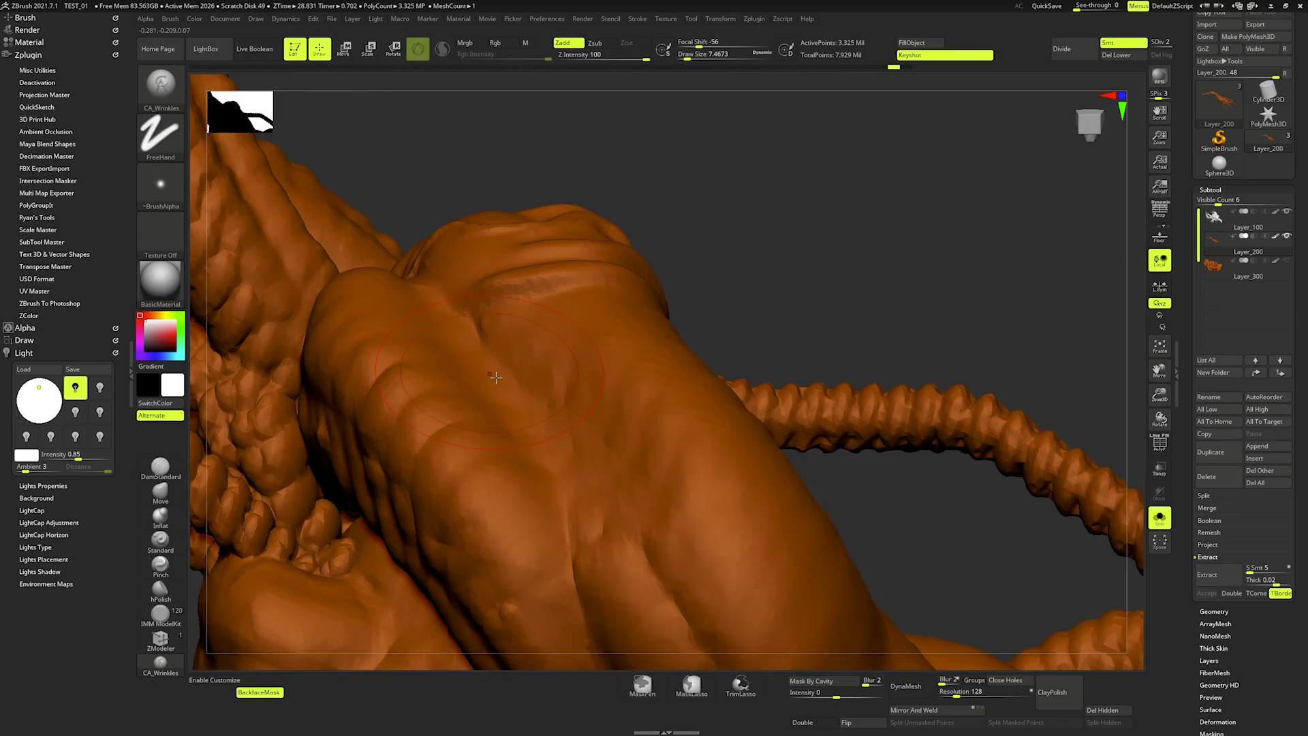
- Carve short folds across the blended crease between the loops, trying draw sizes of about 11.7 and 15.6
right_click(502, 378)
mouse_move(502, 378)
right_mouse_down()
mouse_move(484, 385)
mouse_move(518, 384)
mouse_move(505, 411)
right_mouse_up()
right_click(485, 425)
right_click(507, 415)
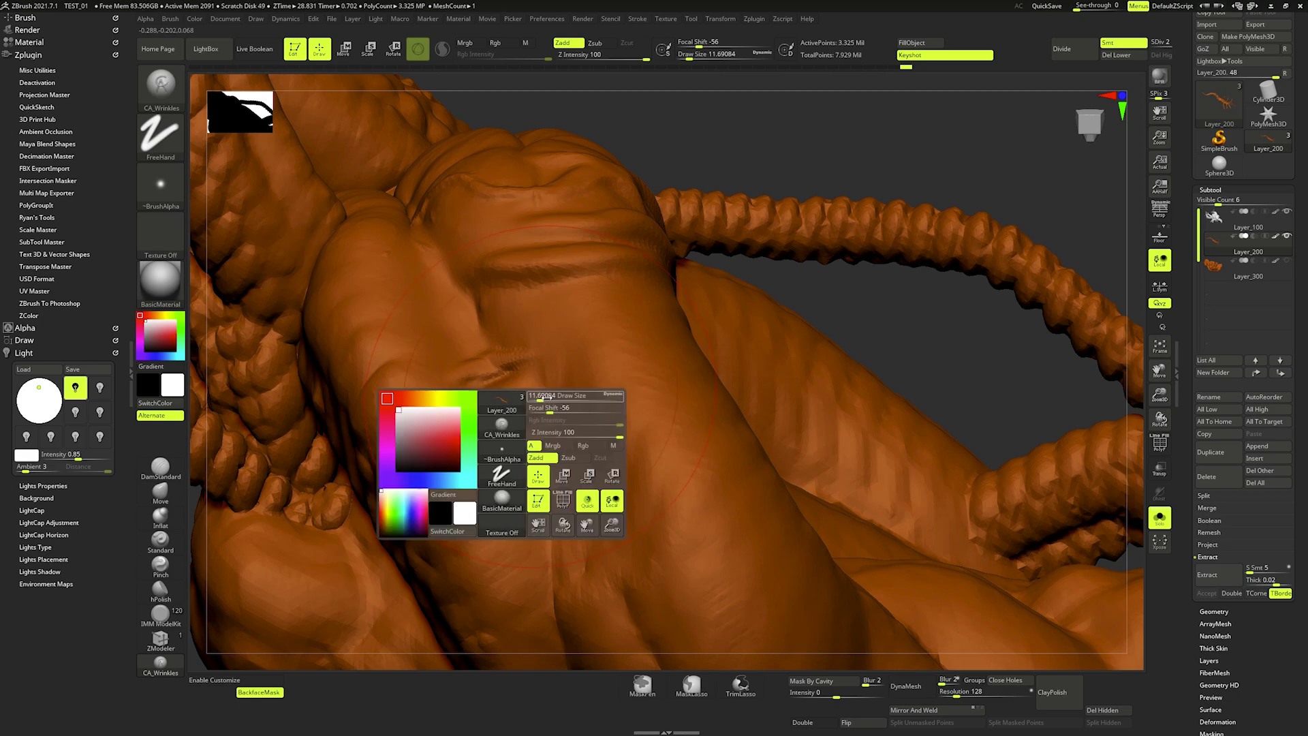
left_click(508, 417)
right_click(576, 432)
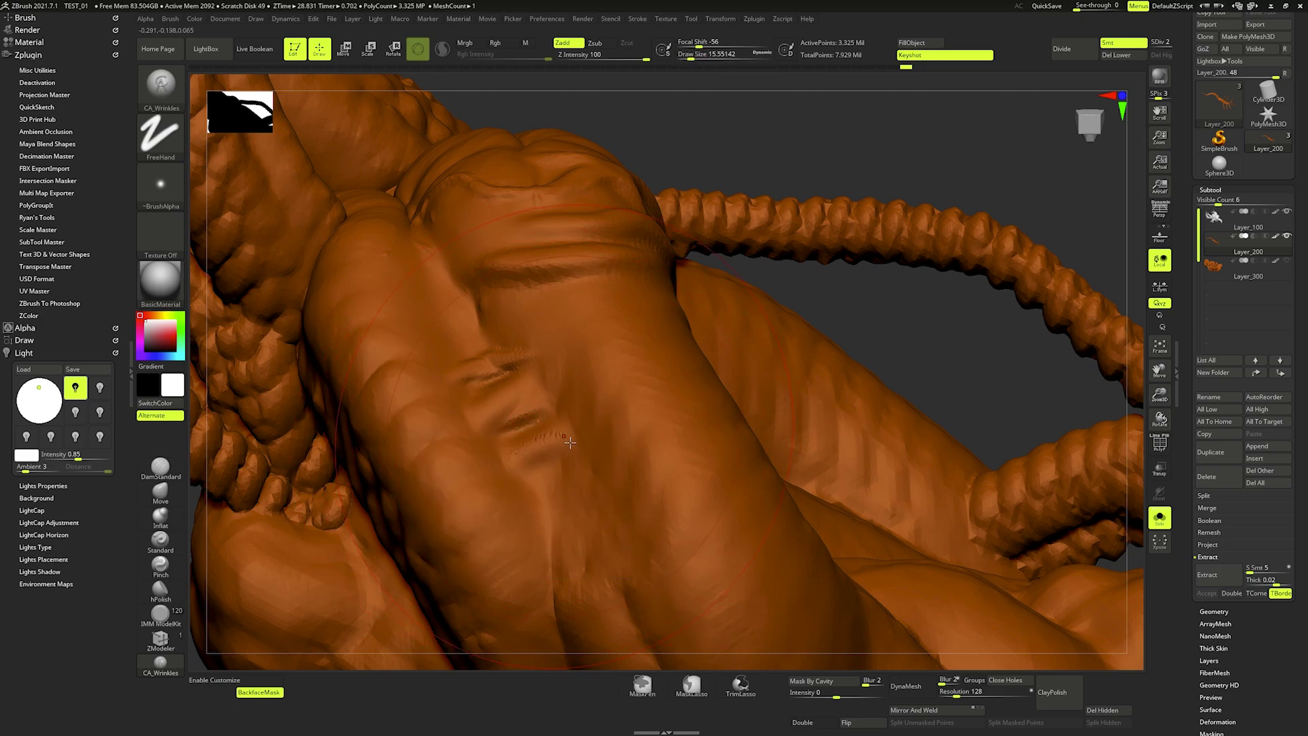
right_click(562, 439)
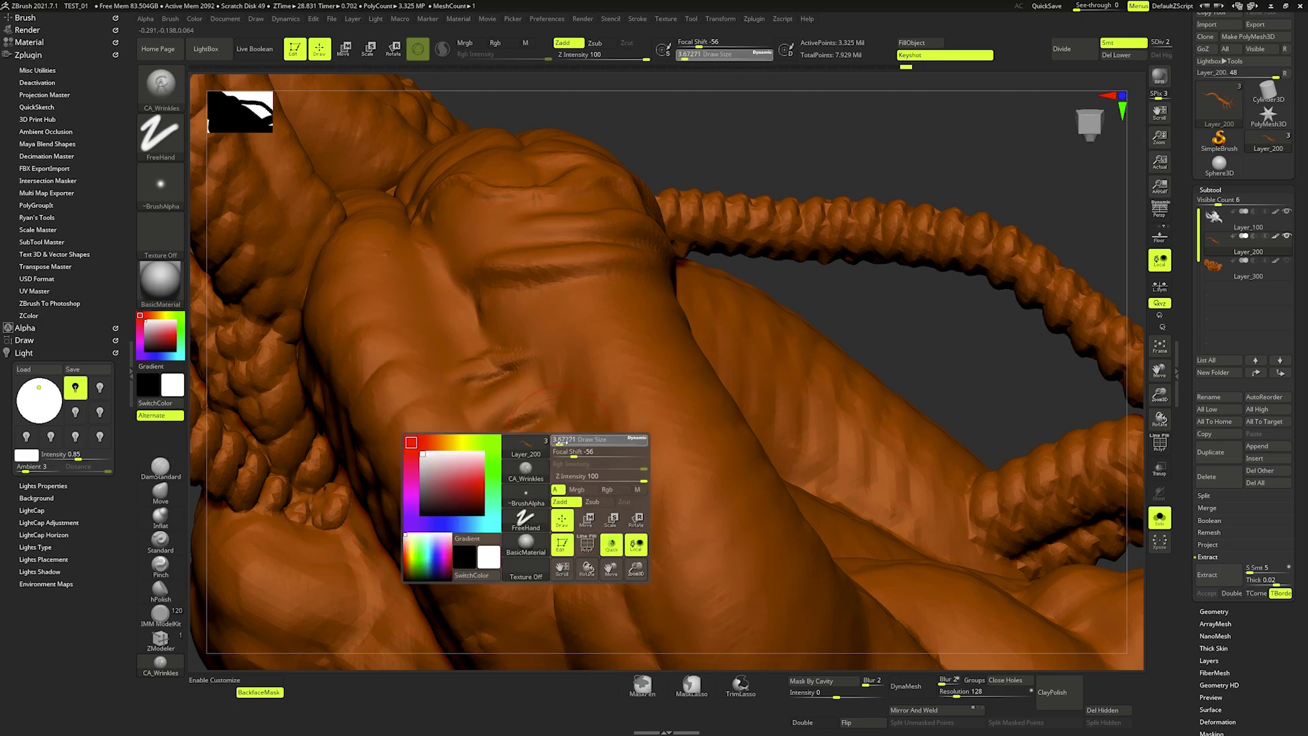
- Carve wrinkles along the upper crease between the loops with a draw size of about 8.4 and smooth them at about 5
right_click(516, 332)
mouse_move(512, 328)
left_mouse_down()
mouse_move(430, 354)
mouse_move(442, 370)
mouse_move(471, 357)
mouse_move(413, 381)
mouse_move(478, 353)
mouse_move(456, 334)
left_mouse_up()
right_click(455, 332)
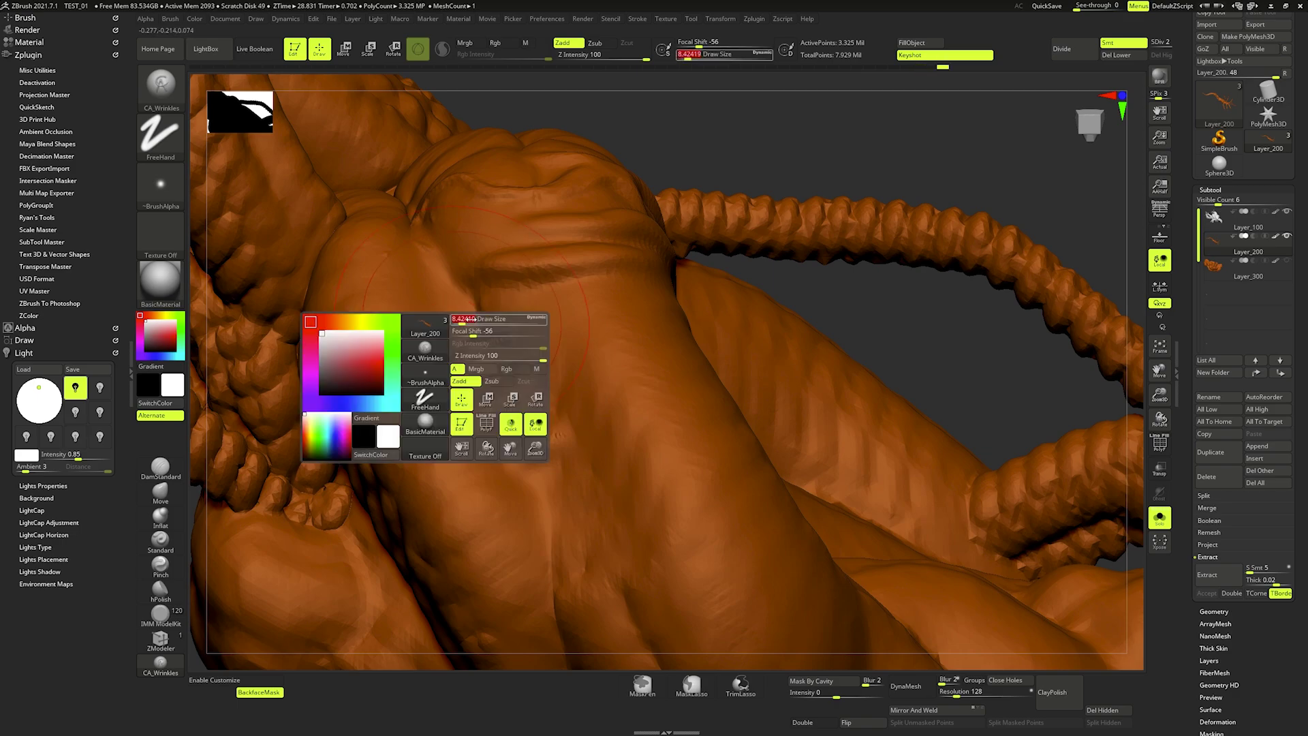
right_click_drag(470, 340, 479, 358)
right_click(479, 358)
mouse_move(442, 320)
left_mouse_down()
mouse_move(477, 306)
mouse_move(397, 284)
mouse_move(409, 271)
left_mouse_up()
mouse_move(453, 228)
left_mouse_down()
mouse_move(396, 234)
mouse_move(422, 247)
mouse_move(402, 272)
left_mouse_up()
mouse_move(477, 205)
left_mouse_down("shift")
mouse_move(491, 340)
mouse_move(426, 319)
mouse_move(453, 463)
mouse_move(477, 470)
left_mouse_up("shift")
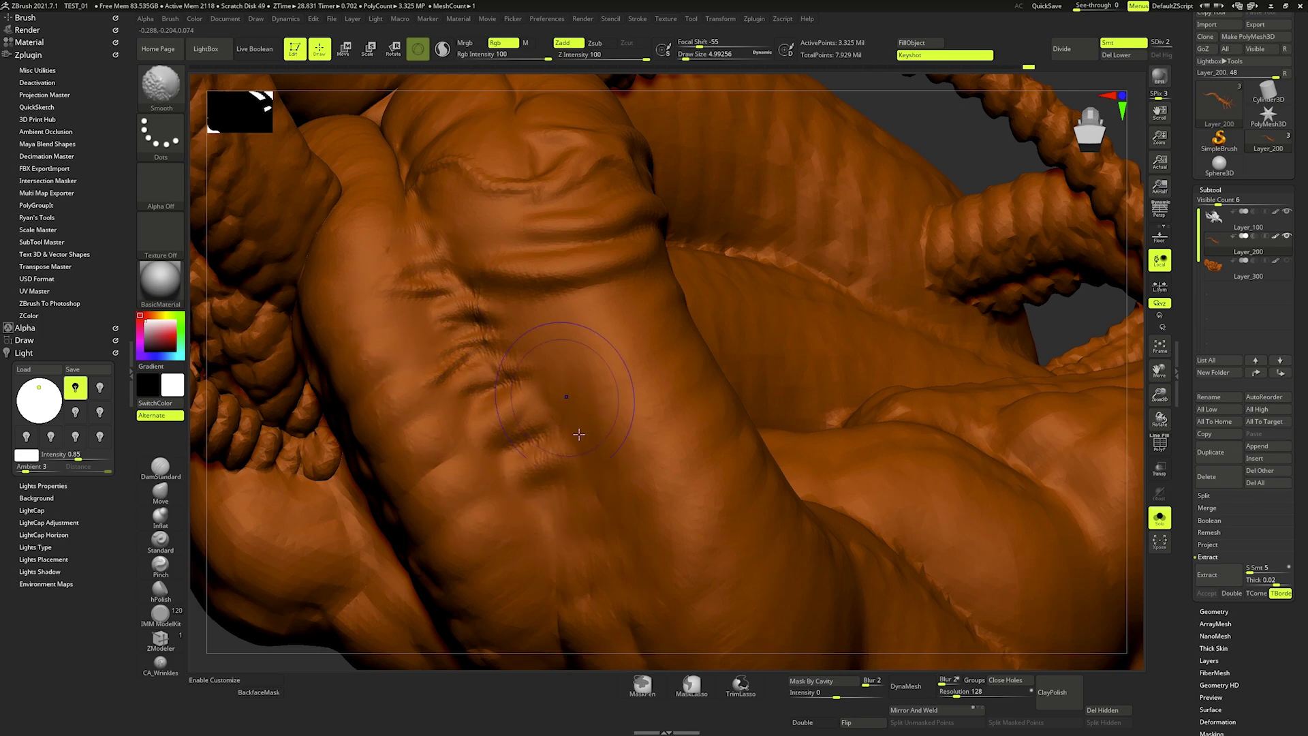
- Continue the wrinkles down the lower part of the crease between the loops with a draw size of about 5
mouse_move(522, 532)
left_mouse_down()
mouse_move(576, 498)
mouse_move(613, 505)
mouse_move(705, 443)
left_mouse_up()
mouse_move(687, 495)
left_mouse_down()
mouse_move(639, 530)
mouse_move(540, 563)
mouse_move(650, 568)
left_mouse_up()
key("shift")
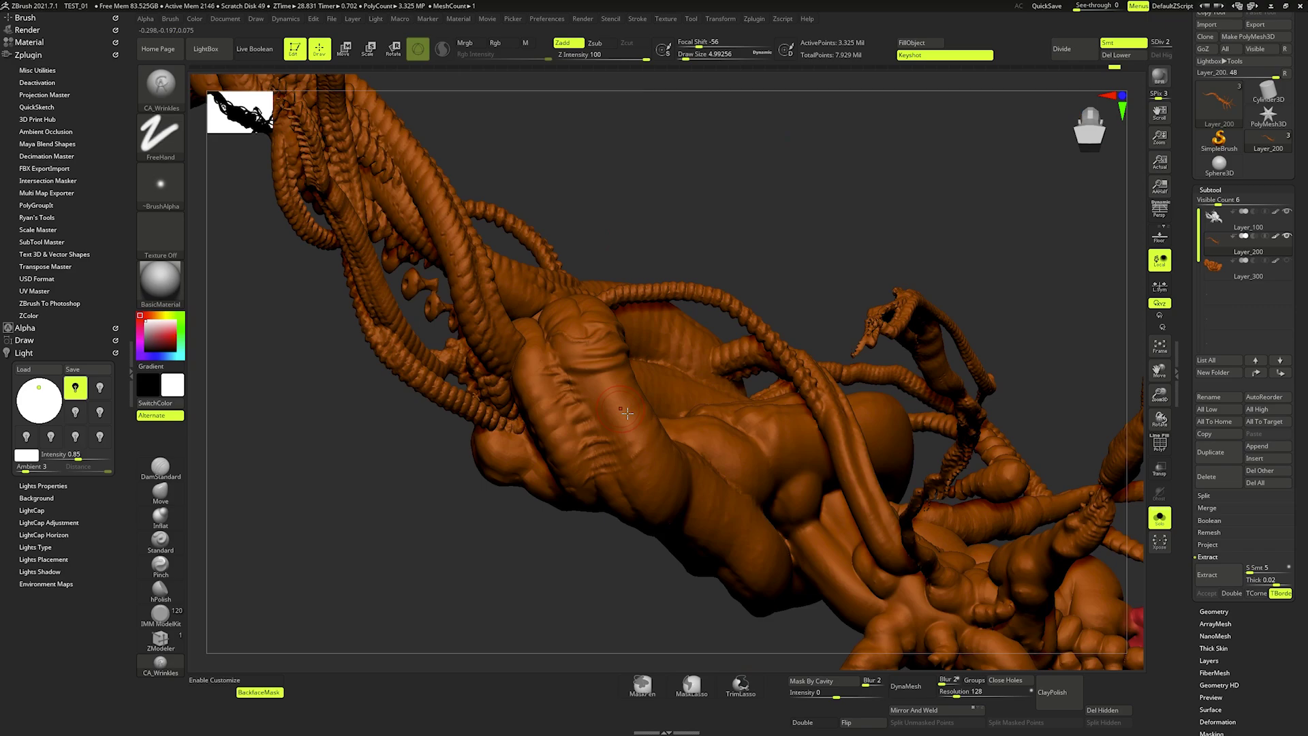
- Carve rows of folds across the full length of the large loop with a draw size of about 6.6
right_click_drag(626, 412, 627, 426)
left_click_drag(620, 411, 598, 416)
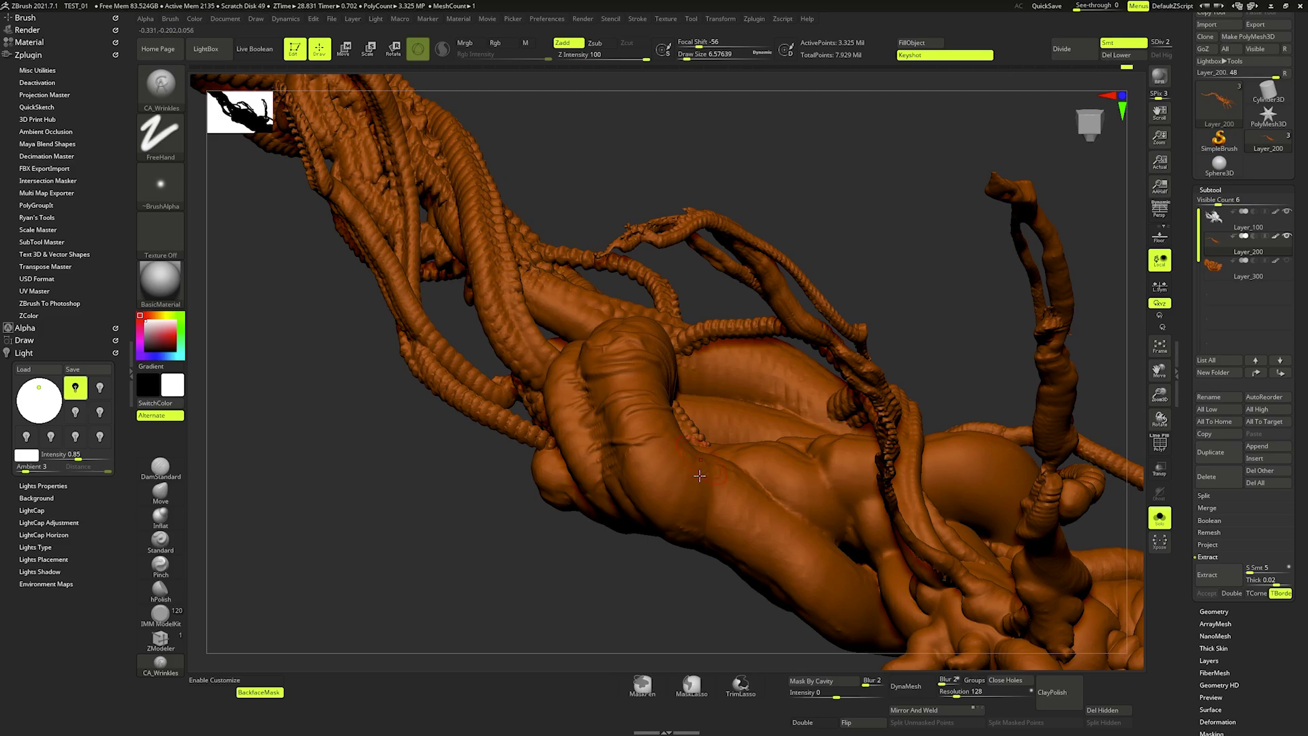
right_click_drag(700, 475, 707, 416)
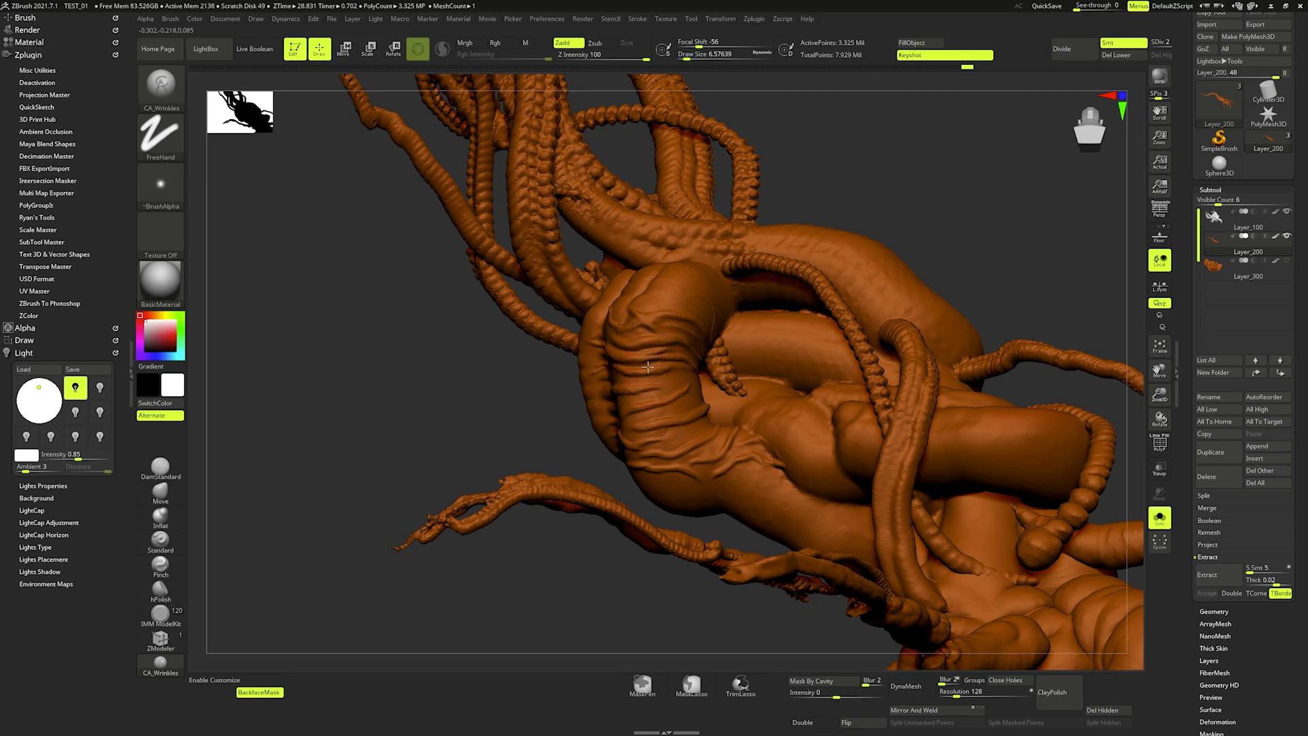
right_click_drag(663, 310, 688, 312)
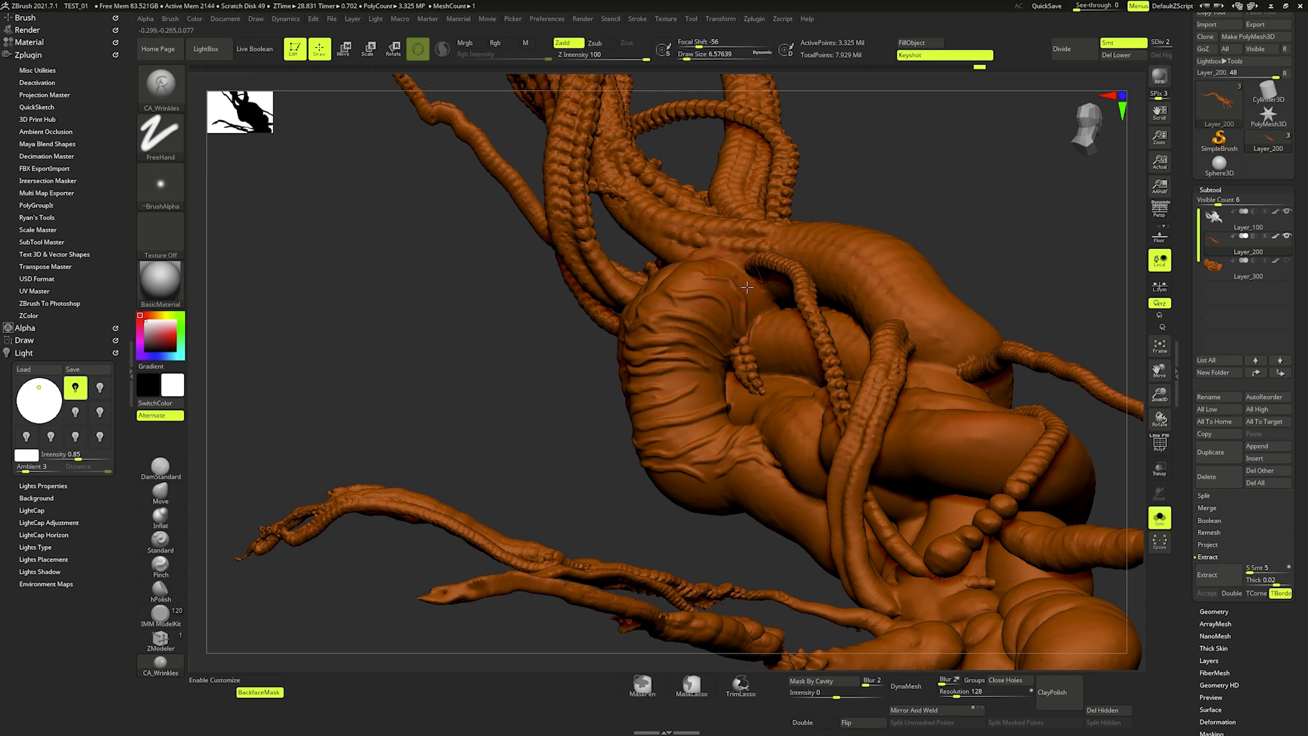
- Smooth the folds along the large loop with draw sizes of about 6.6 and 1.1
key("shift")
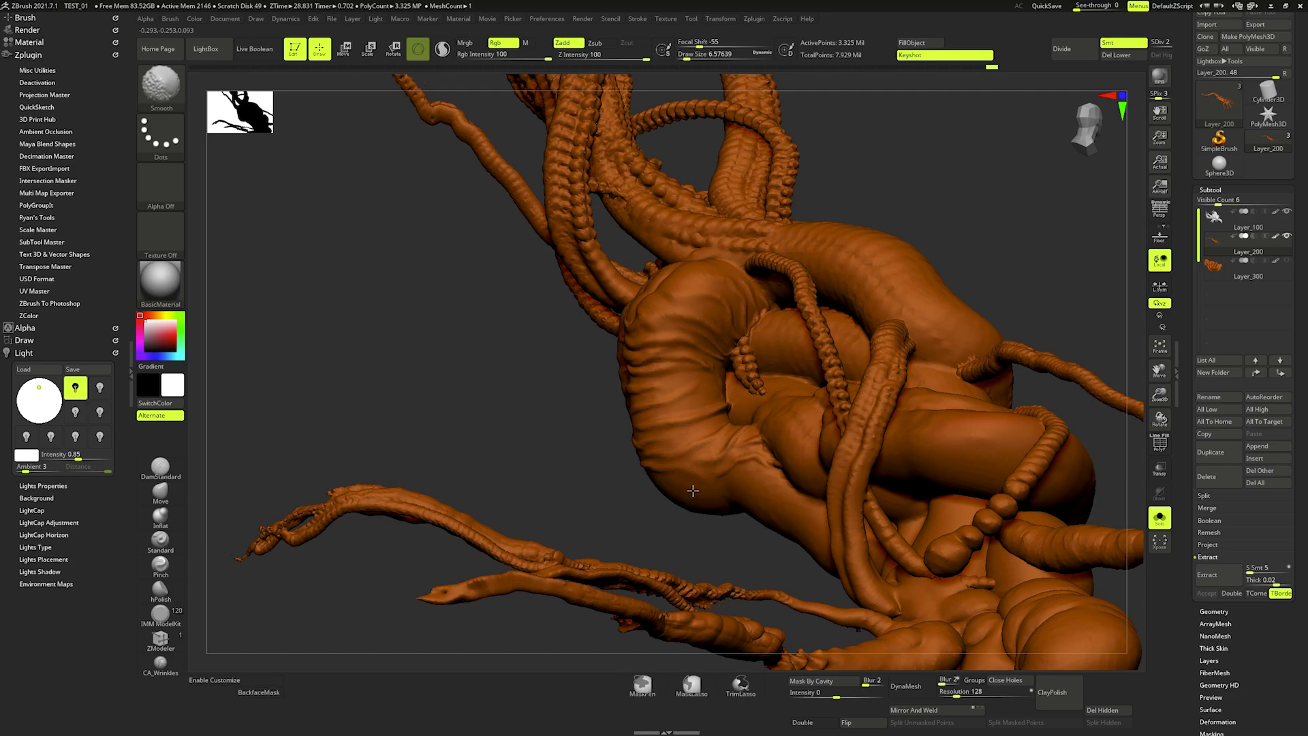
right_click_drag(693, 491, 618, 356)
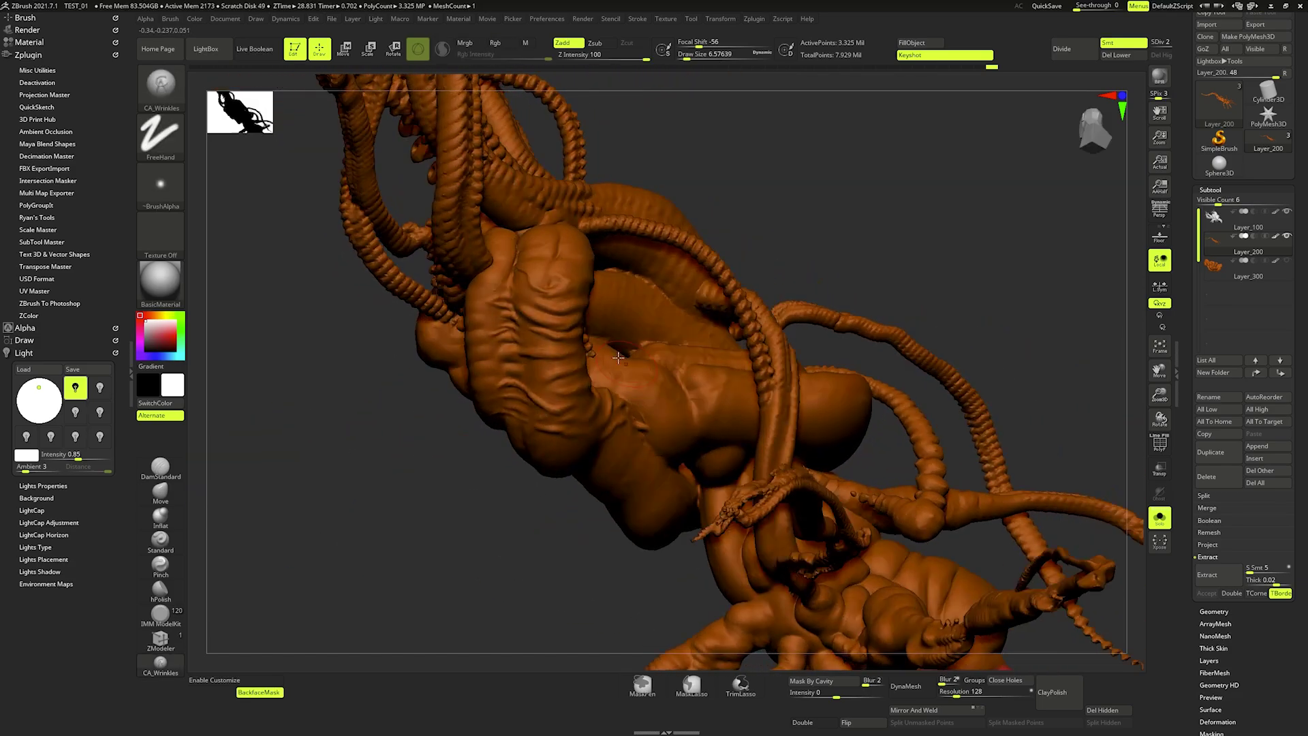
key("shift")
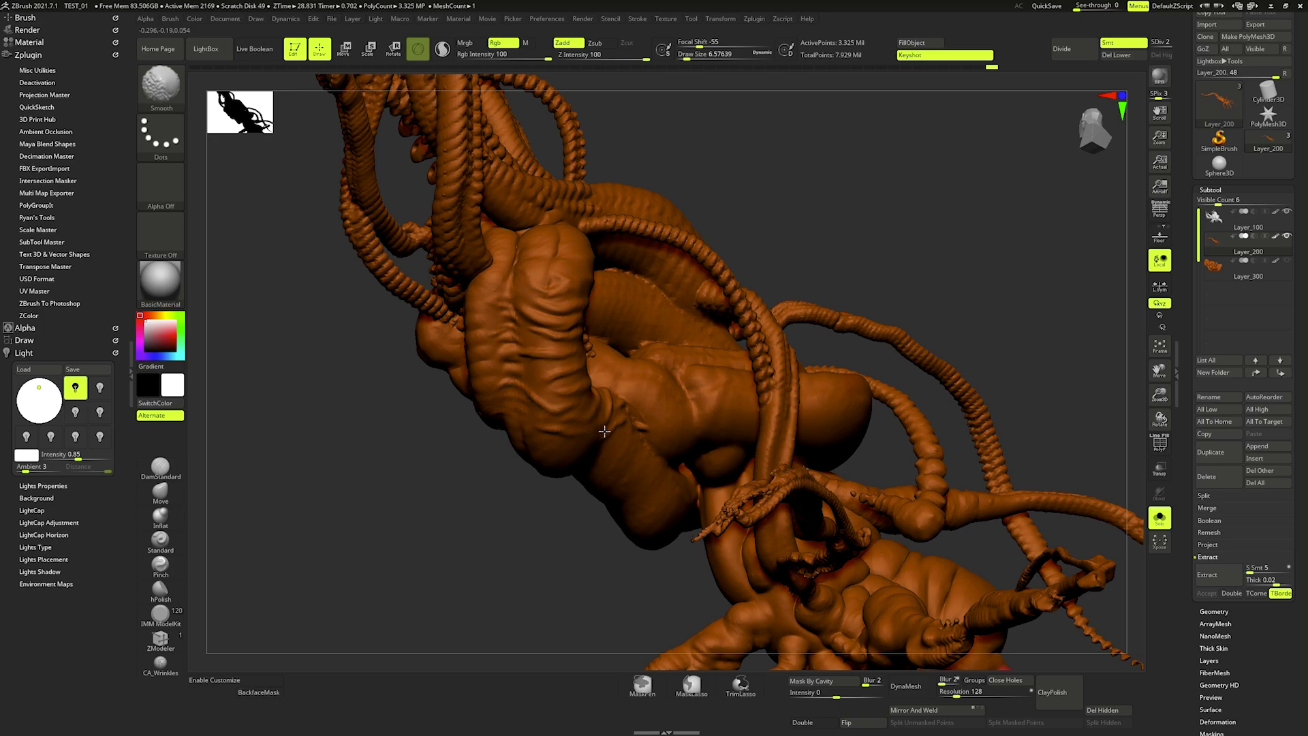
right_click_drag(604, 430, 527, 288)
key("space")
key("shift")
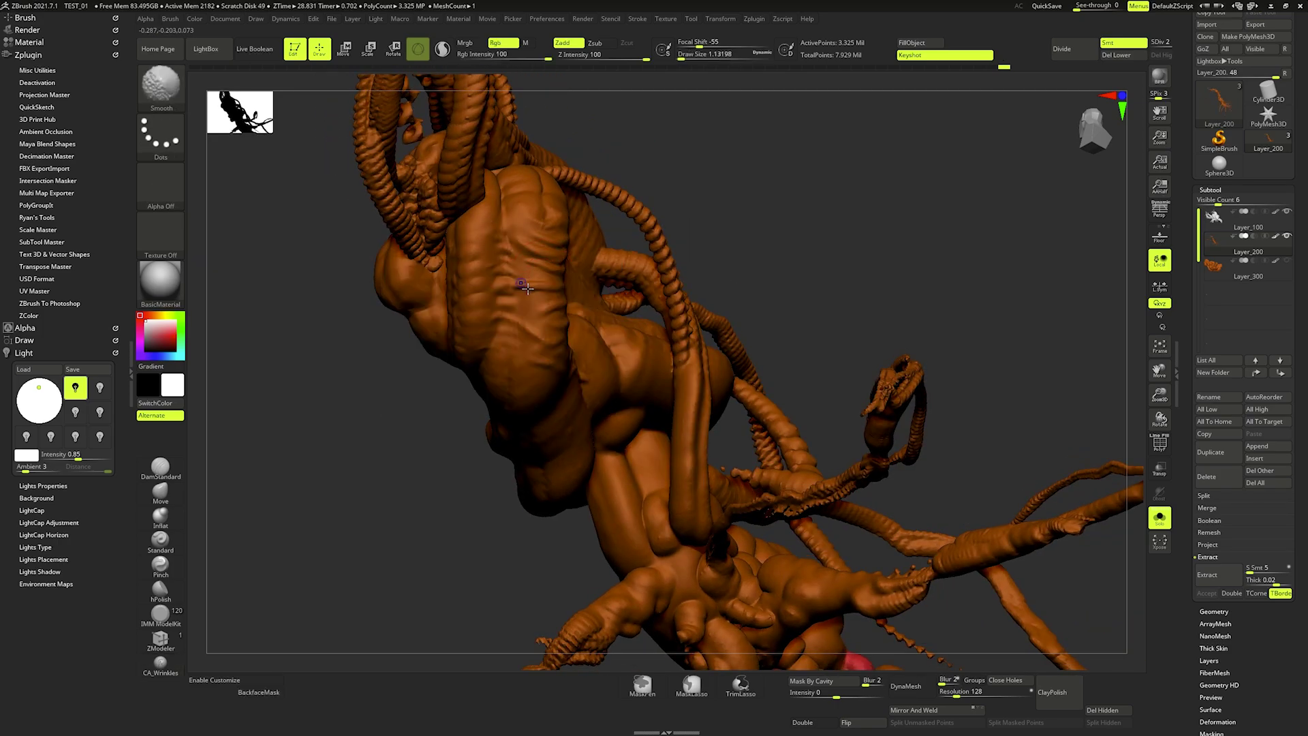
key("space")
left_click_drag(527, 289, 533, 286)
- Carve a fold across the crease between the front bulge and the adjoining coil with a draw size of about 11.7
right_click_drag(533, 257, 545, 245)
key("space")
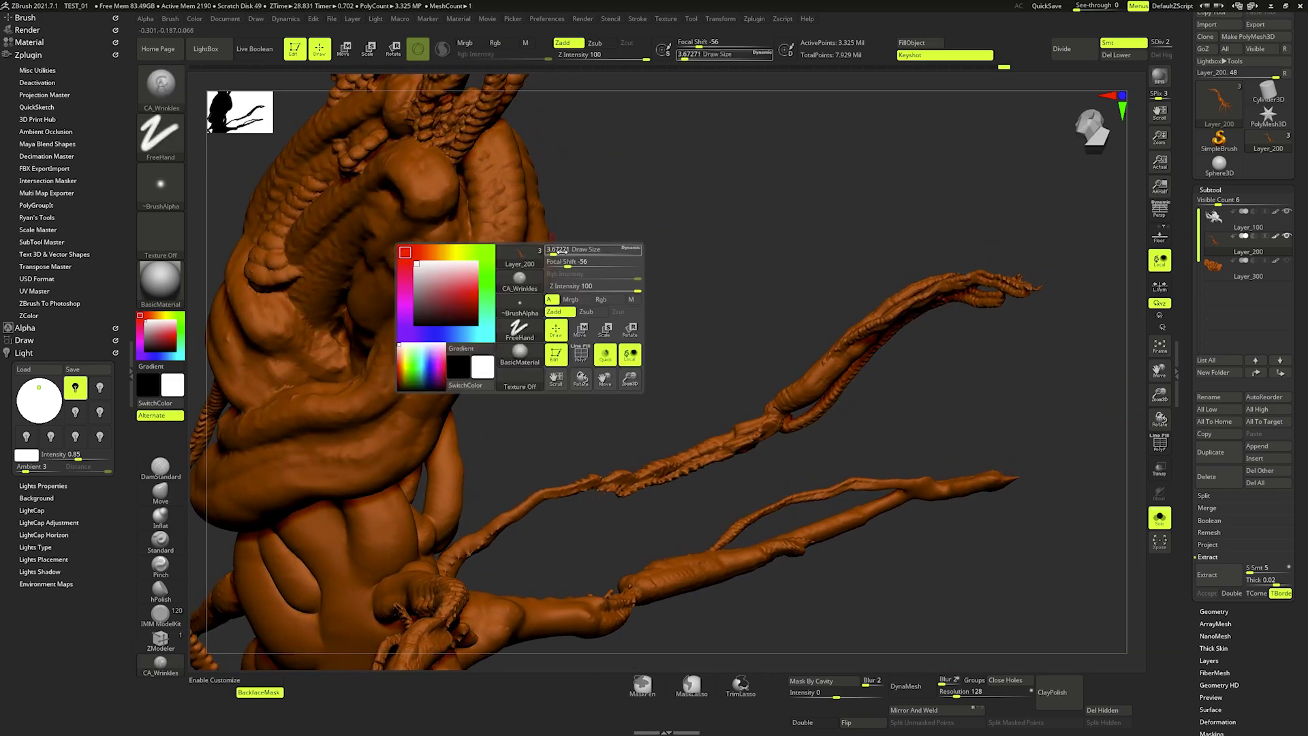
left_click_drag(545, 245, 497, 264)
key("space")
mouse_move(497, 265)
right_mouse_down("ctrl")
mouse_move(502, 291)
mouse_move(478, 240)
right_mouse_up("ctrl")
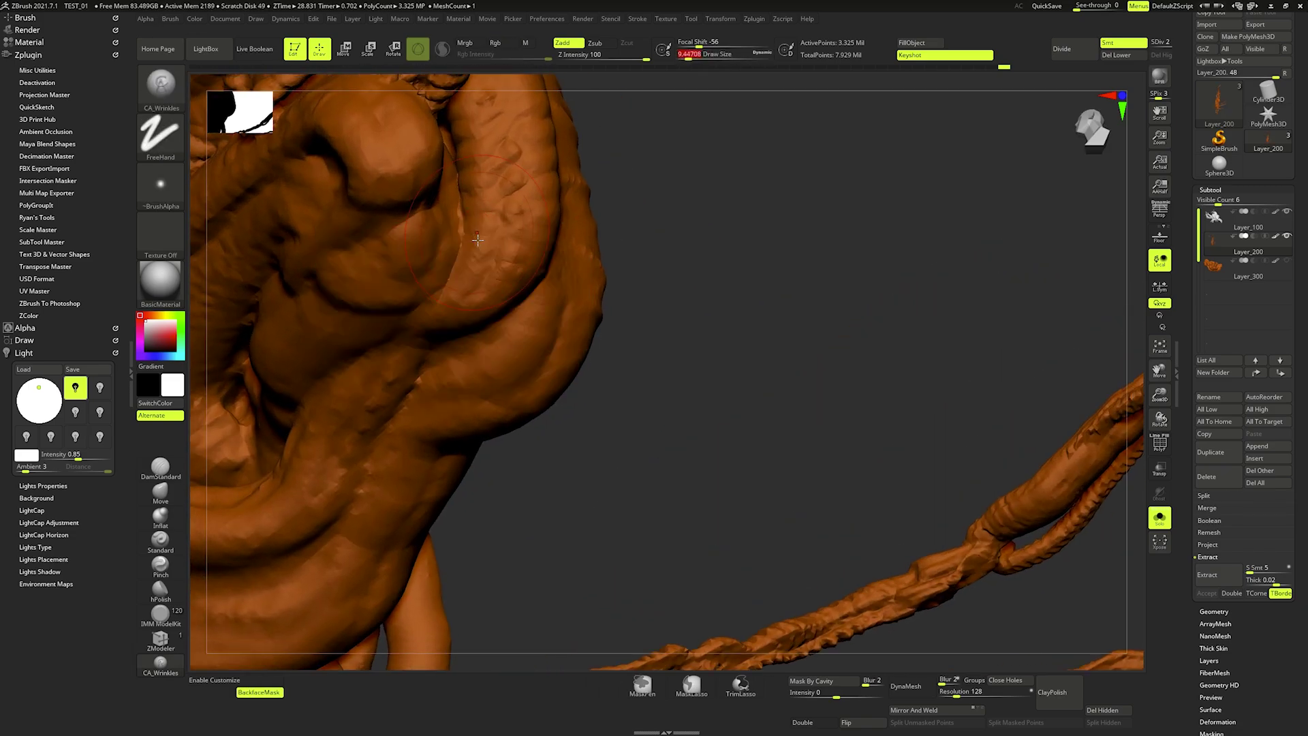
key("bracketleft")
key("bracketleft")
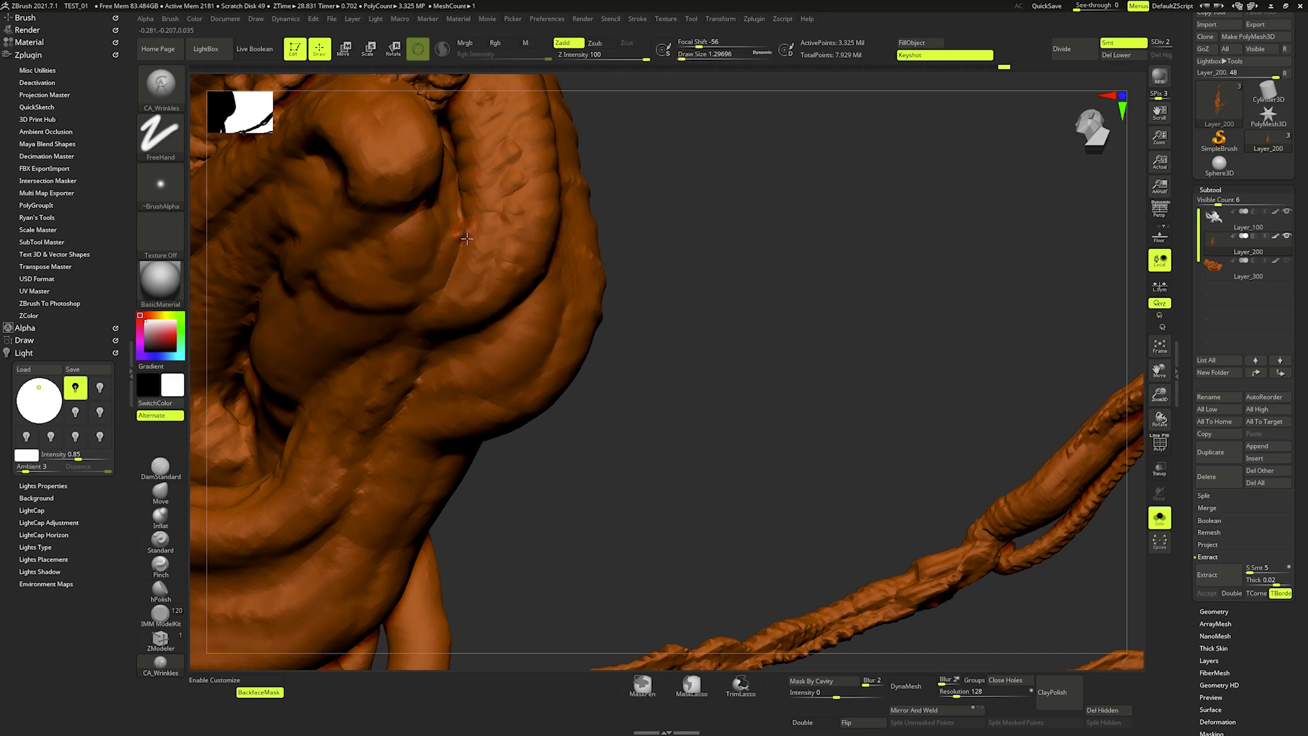
key("bracketright")
left_click_drag(467, 231, 489, 235)
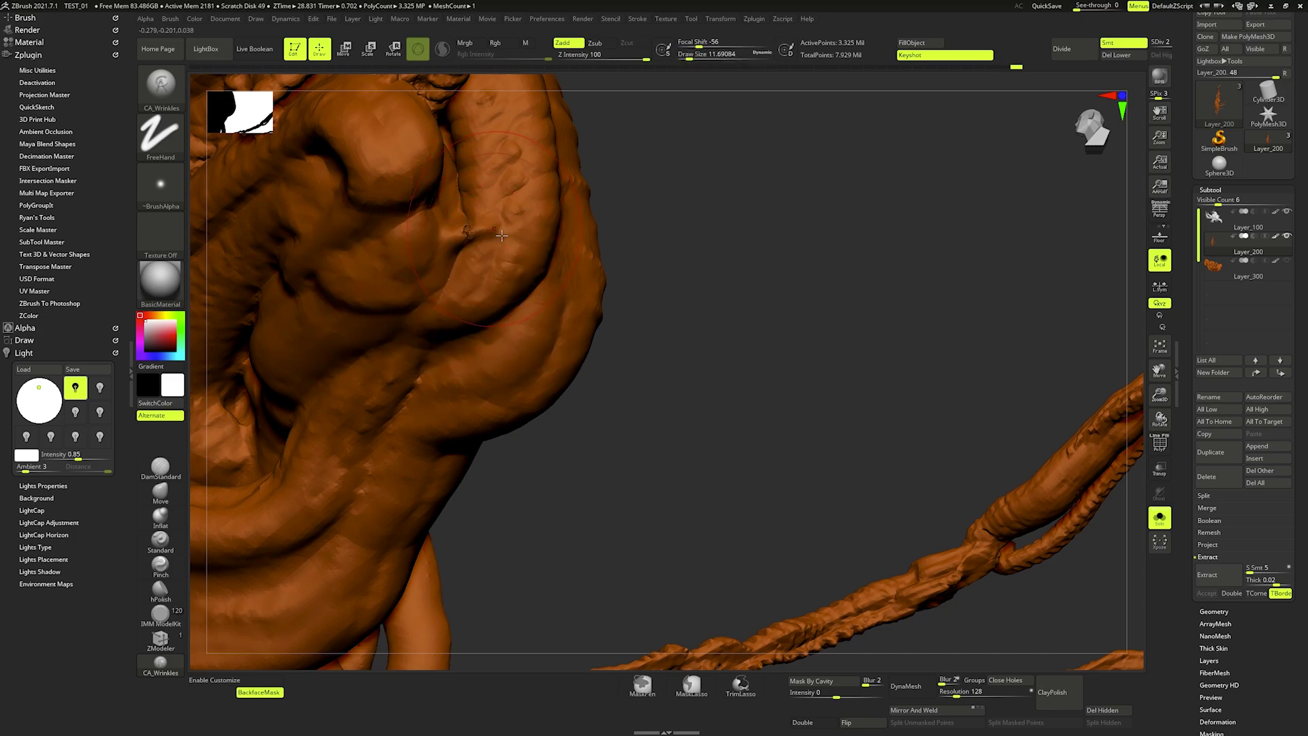
key("ctrl")
- Extend the fold beneath the front bulge with a draw size of about 4.3 and smooth it at about 15.6
right_click_drag(503, 233, 577, 293)
key("space")
mouse_move(587, 294)
left_mouse_down()
mouse_move(552, 295)
mouse_move(613, 298)
left_mouse_up()
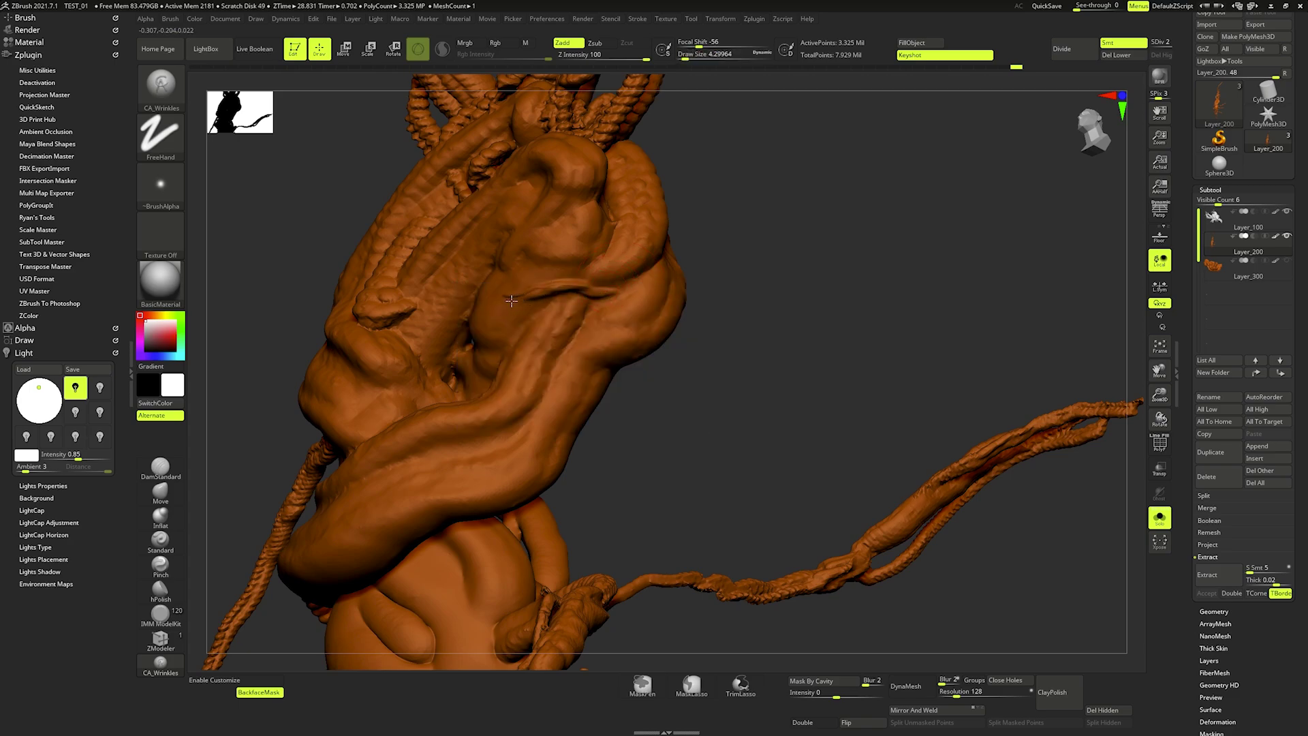
key("shift")
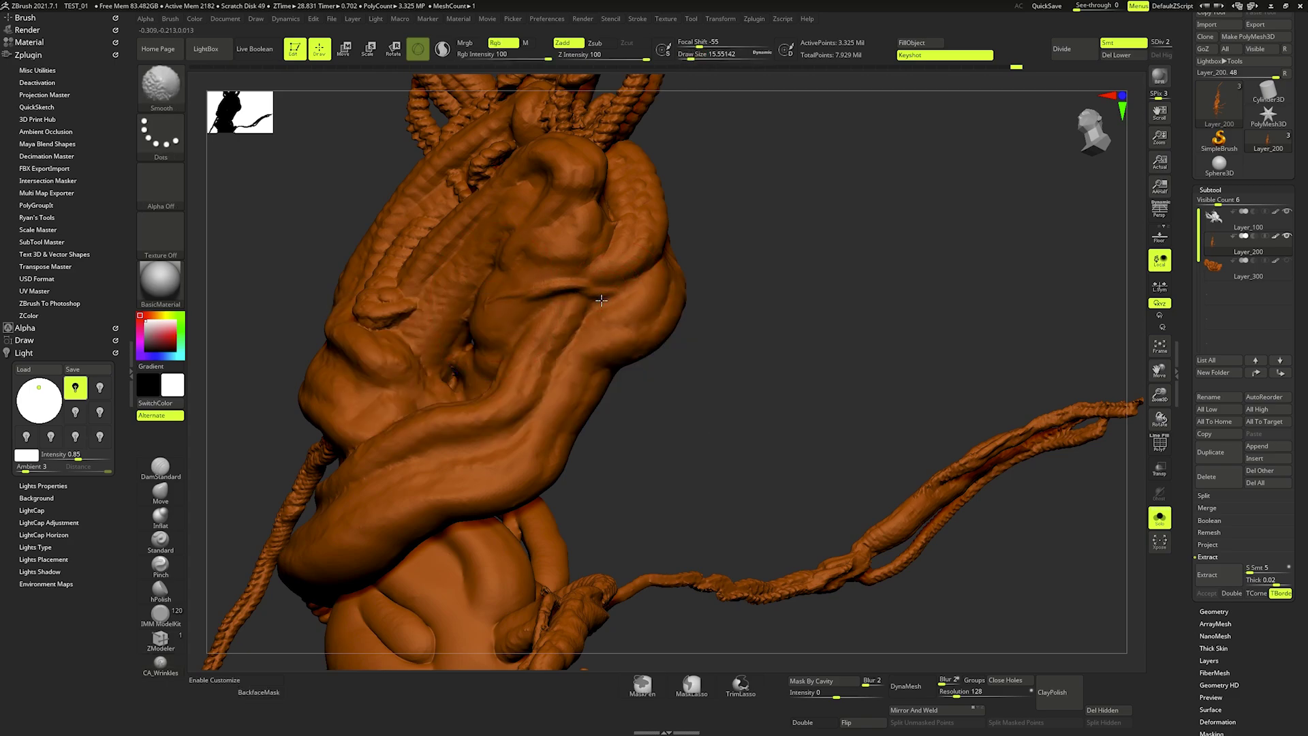
key("space")
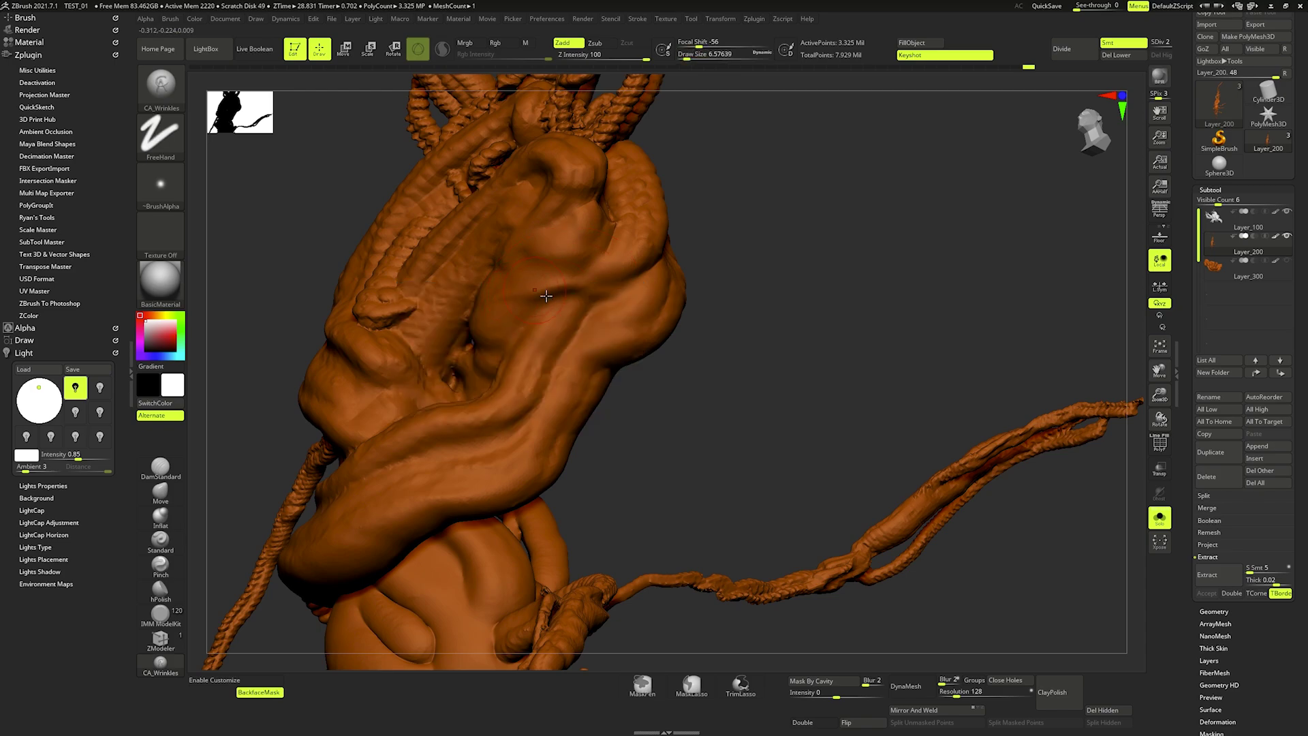
- Carve wrinkles from the fold beneath the front bulge onto the coil with a draw size of about 4.3 and smooth them
right_click_drag(572, 293, 504, 303)
key("space")
mouse_move(491, 302)
left_mouse_down()
mouse_move(630, 306)
mouse_move(517, 304)
mouse_move(549, 324)
mouse_move(552, 305)
mouse_move(564, 320)
mouse_move(539, 306)
mouse_move(583, 312)
mouse_move(632, 355)
mouse_move(620, 321)
mouse_move(583, 306)
mouse_move(634, 320)
left_mouse_up()
key("bracketleft")
key("bracketright")
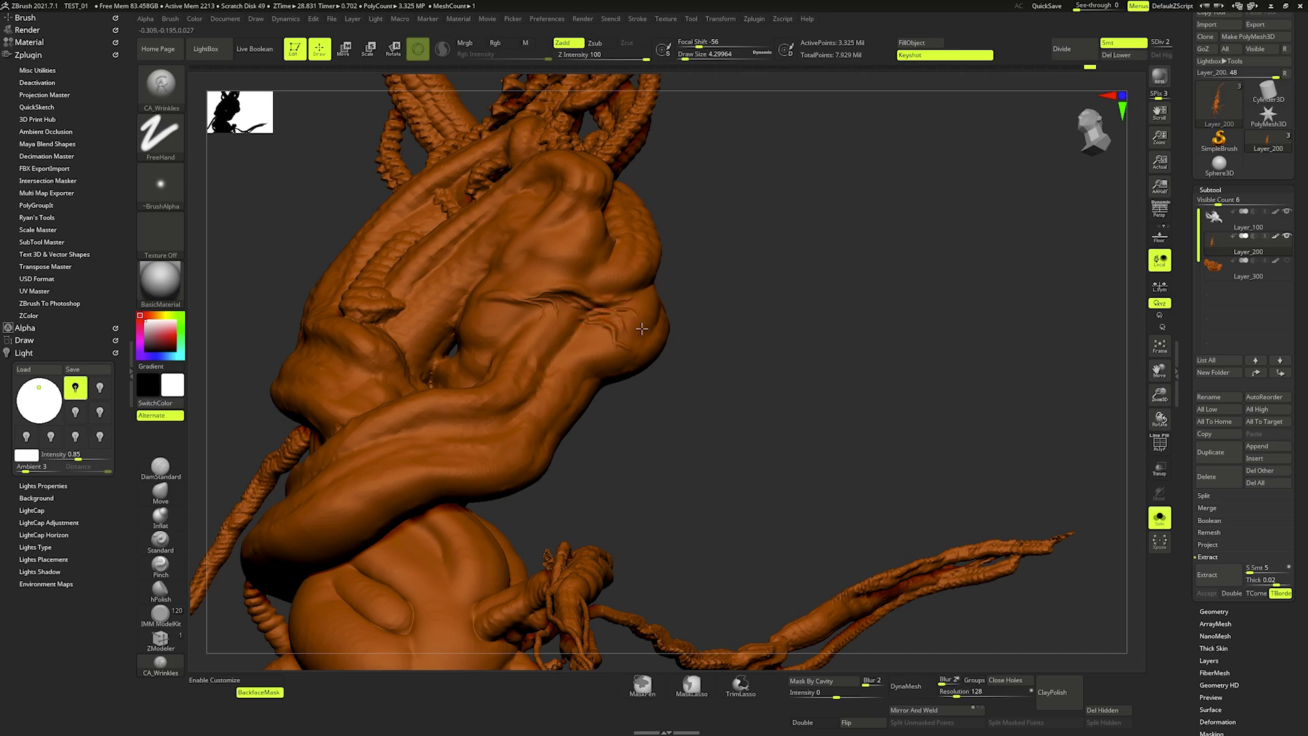
key("shift")
left_click_drag(512, 303, 485, 297)
mouse_move(561, 327)
left_mouse_down("shift")
mouse_move(556, 289)
mouse_move(582, 312)
left_mouse_up("shift")
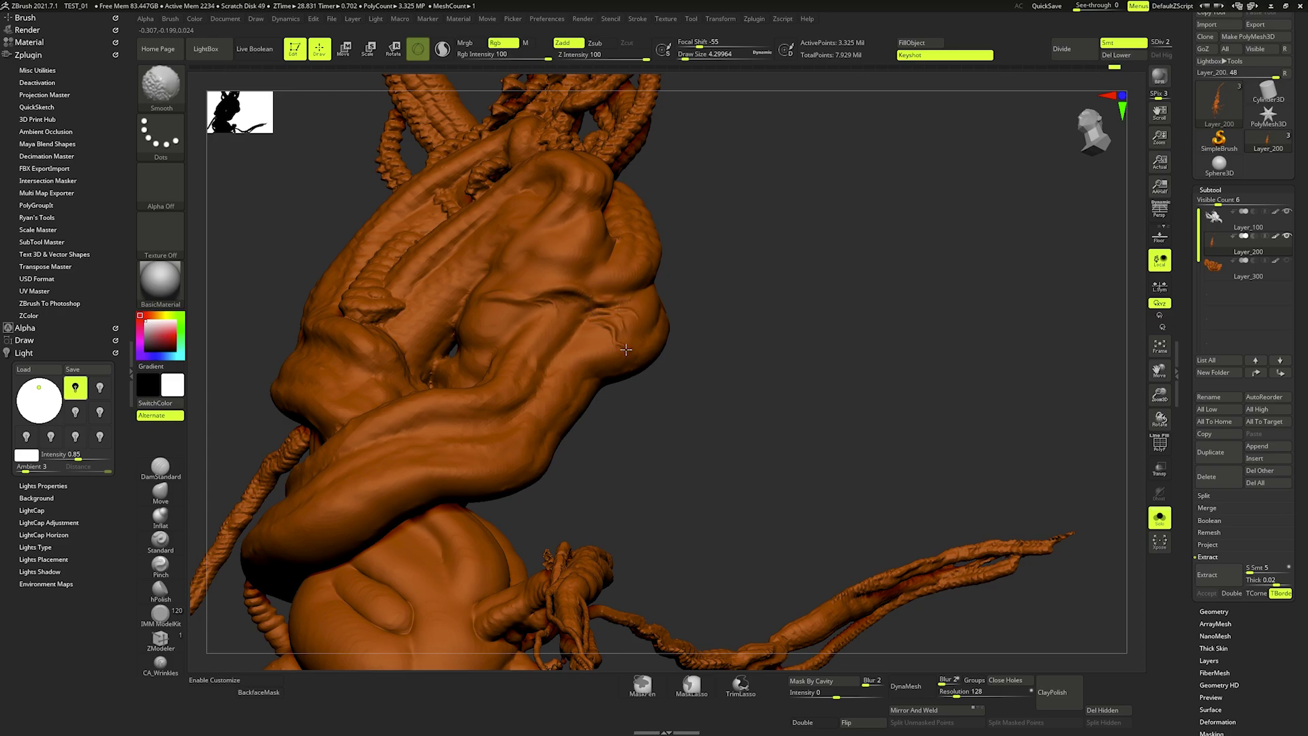
- Carve curved folds around the small opening beside the coil with draw sizes of about 9.4 and 5
right_click_drag(634, 348, 618, 279)
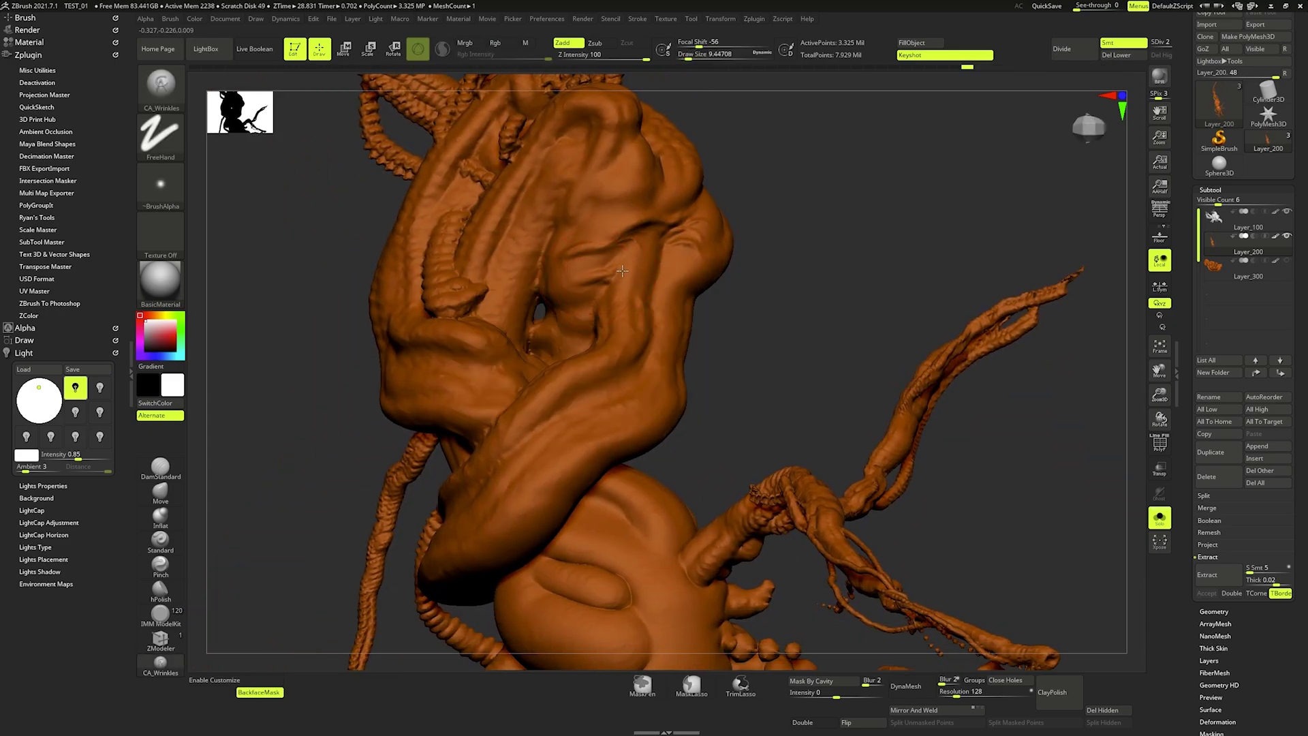
left_click_drag(614, 276, 647, 260)
left_click_drag(552, 285, 593, 303)
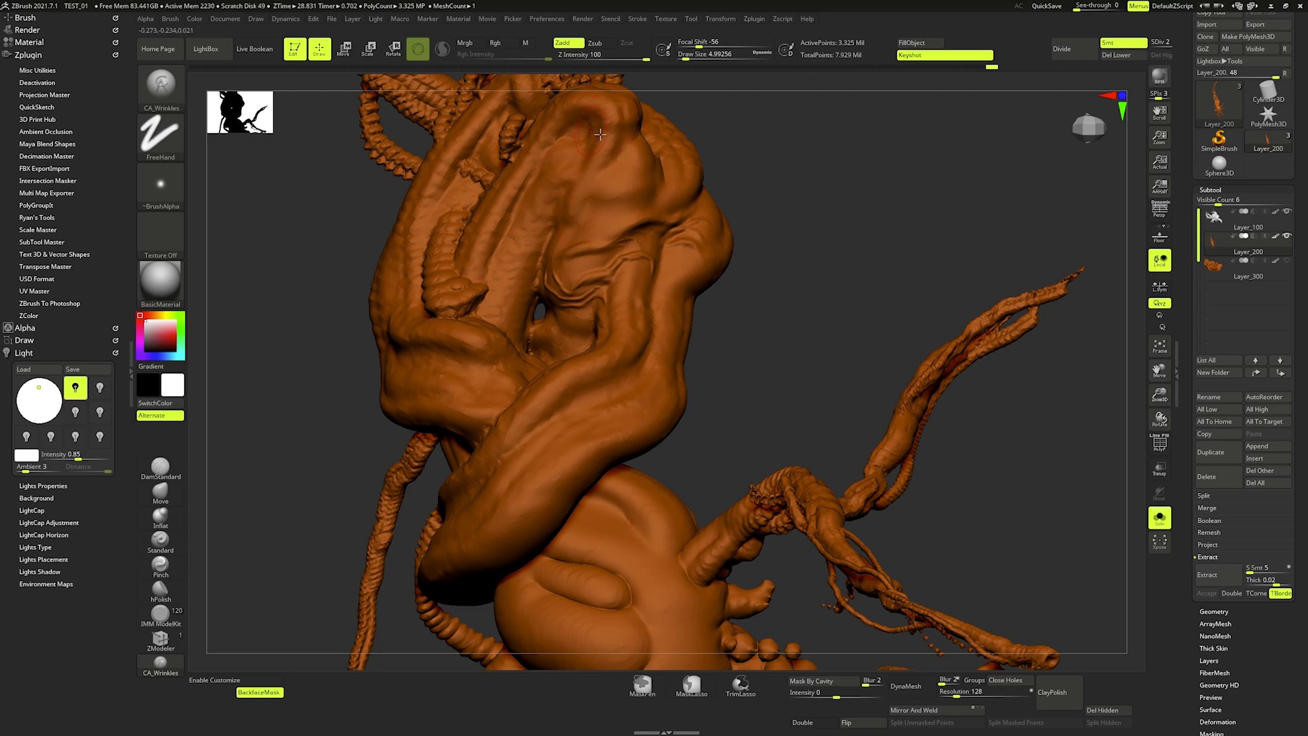
- Carve a long groove along the coil below the small opening with a draw size of about 5 and smooth it
right_click_drag(628, 139, 571, 202)
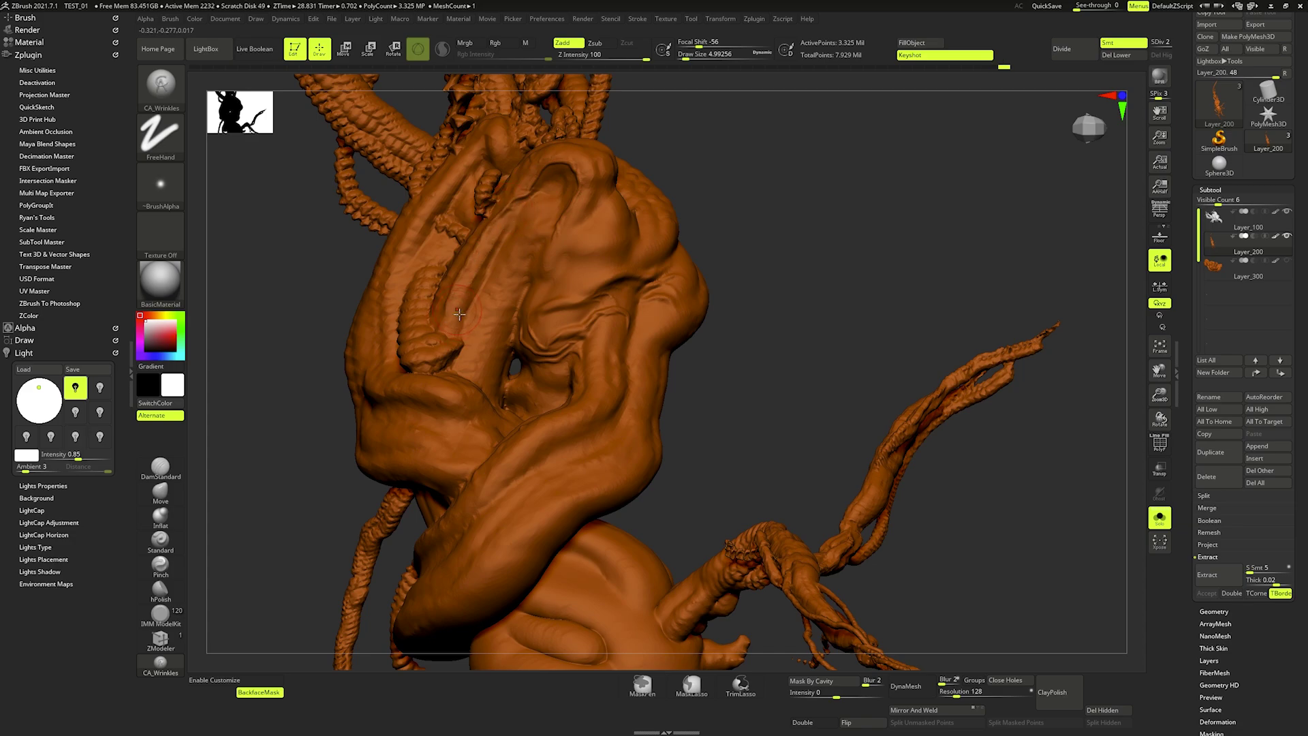
right_click_drag(455, 387, 622, 309)
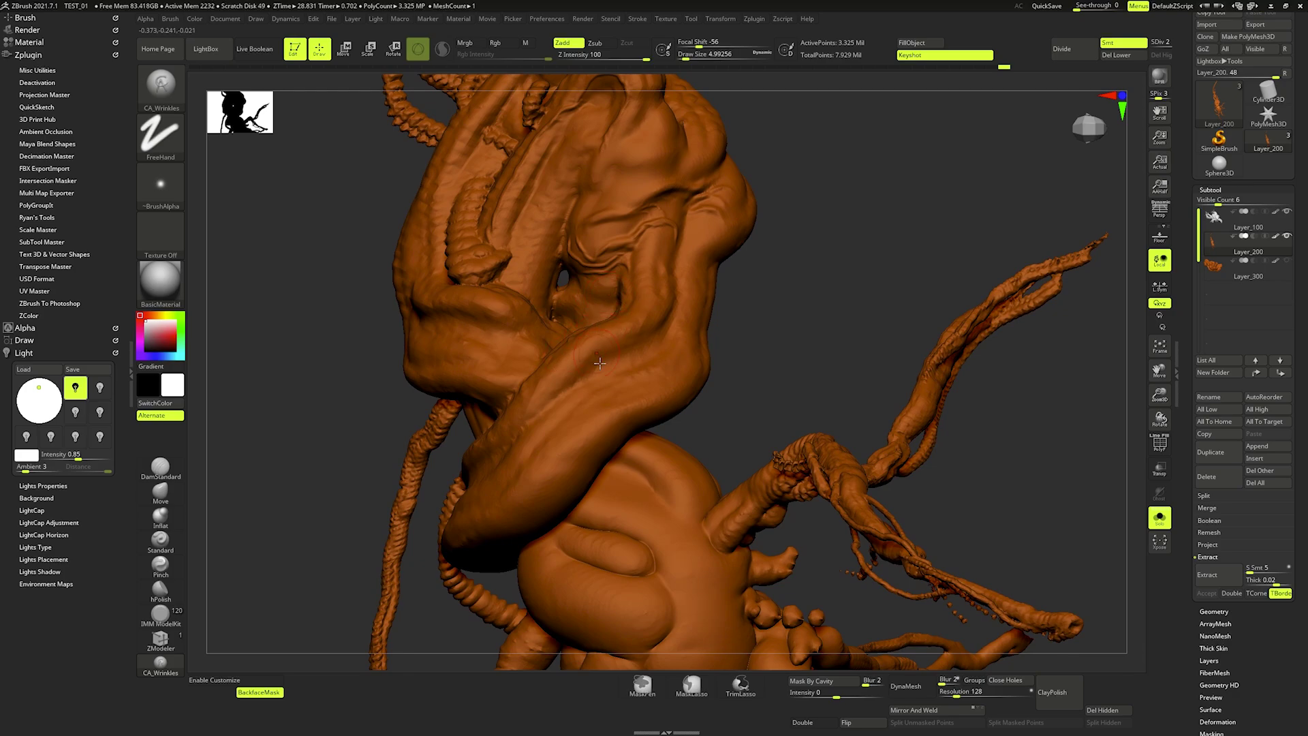
mouse_move(578, 386)
left_mouse_down()
mouse_move(664, 327)
mouse_move(671, 267)
mouse_move(668, 324)
mouse_move(679, 237)
left_mouse_up()
key("shift")
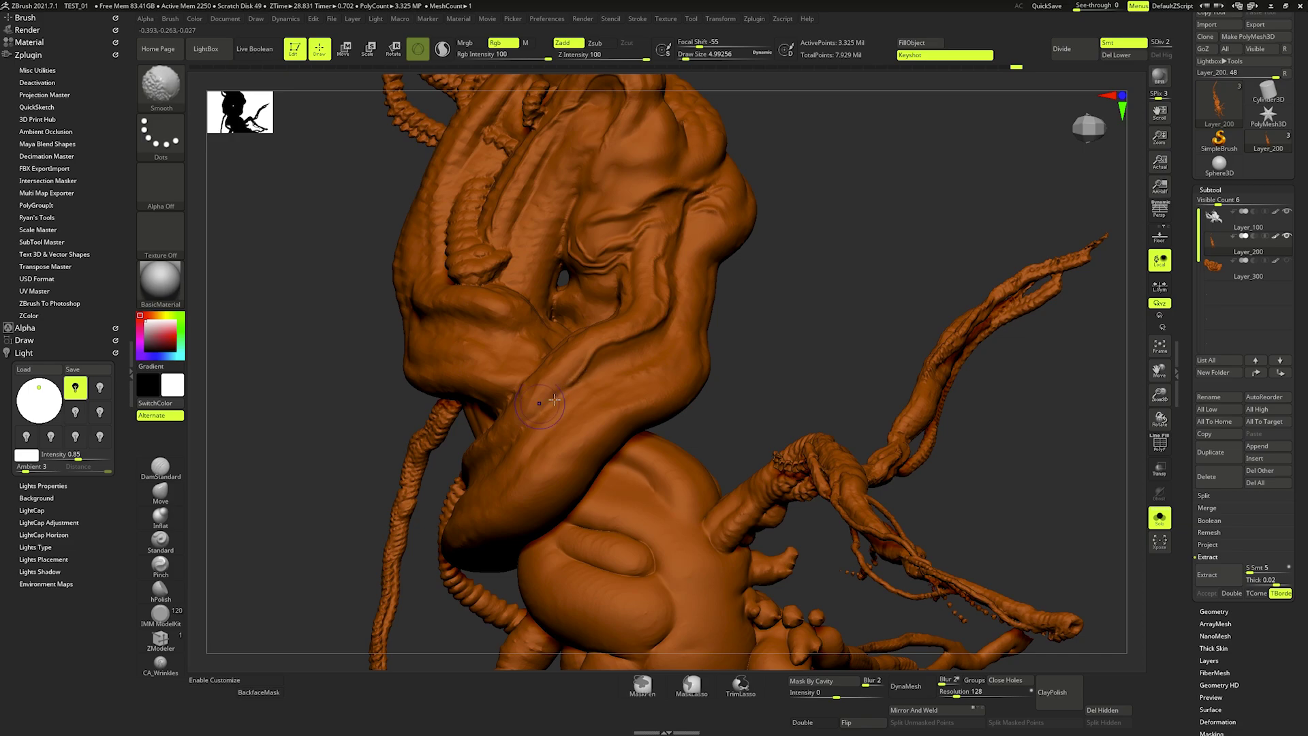
- Carve rows of fine wrinkles along the coil's long groove with a draw size of about 2.2 and smooth them
right_click_drag(588, 373, 593, 367)
key("bracketleft")
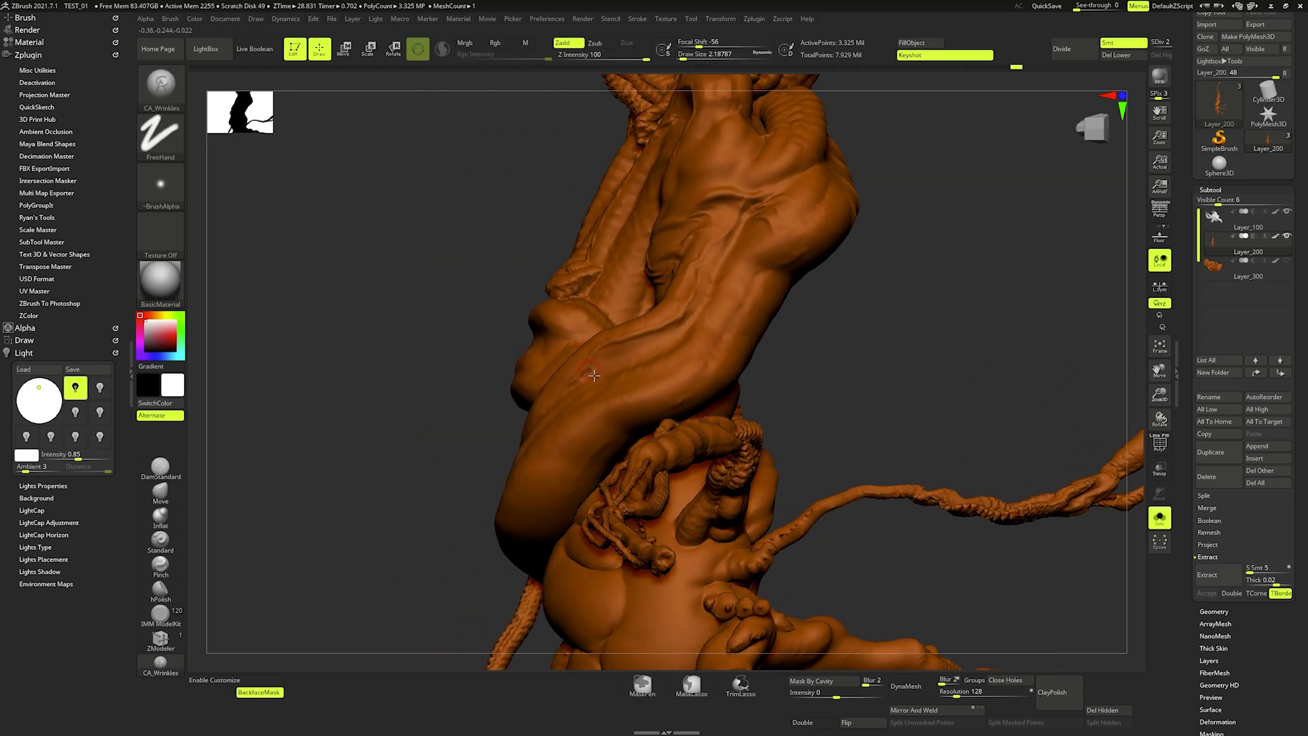
mouse_move(609, 365)
left_mouse_down()
mouse_move(649, 362)
mouse_move(660, 339)
mouse_move(666, 353)
mouse_move(713, 305)
mouse_move(727, 273)
left_mouse_up()
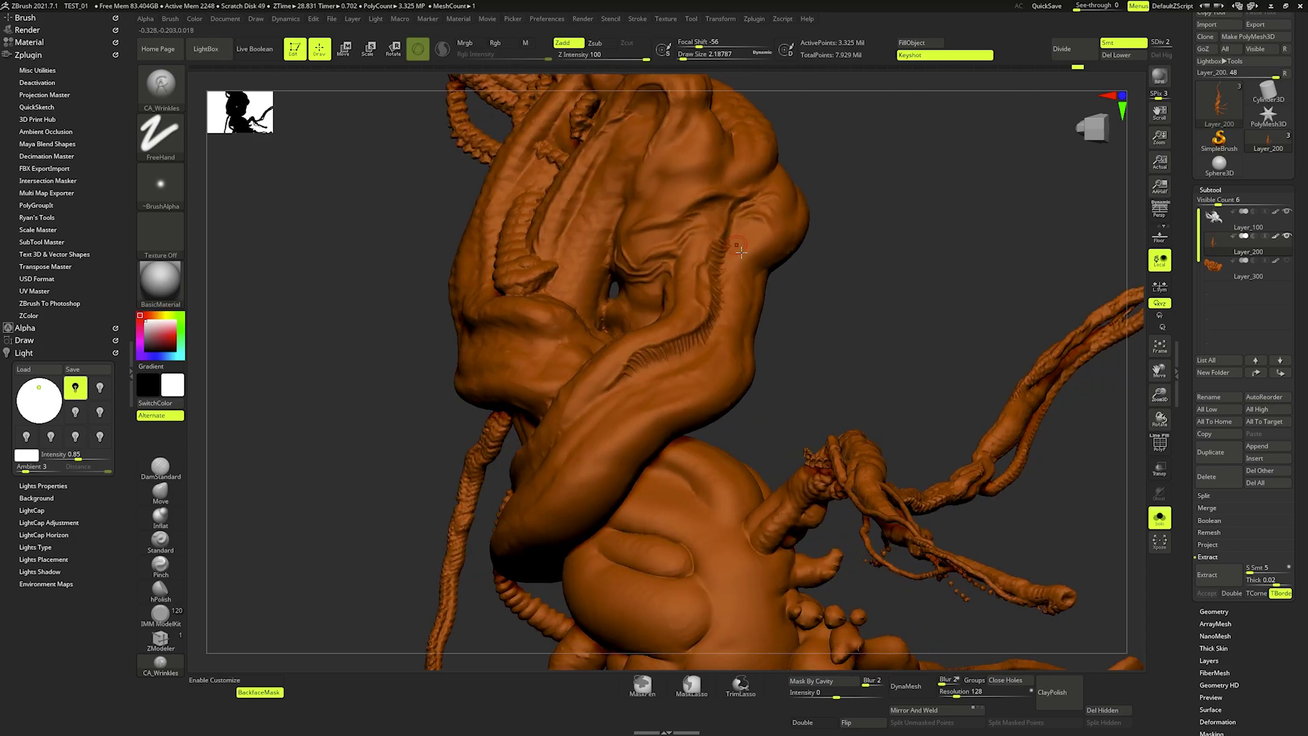
key("shift")
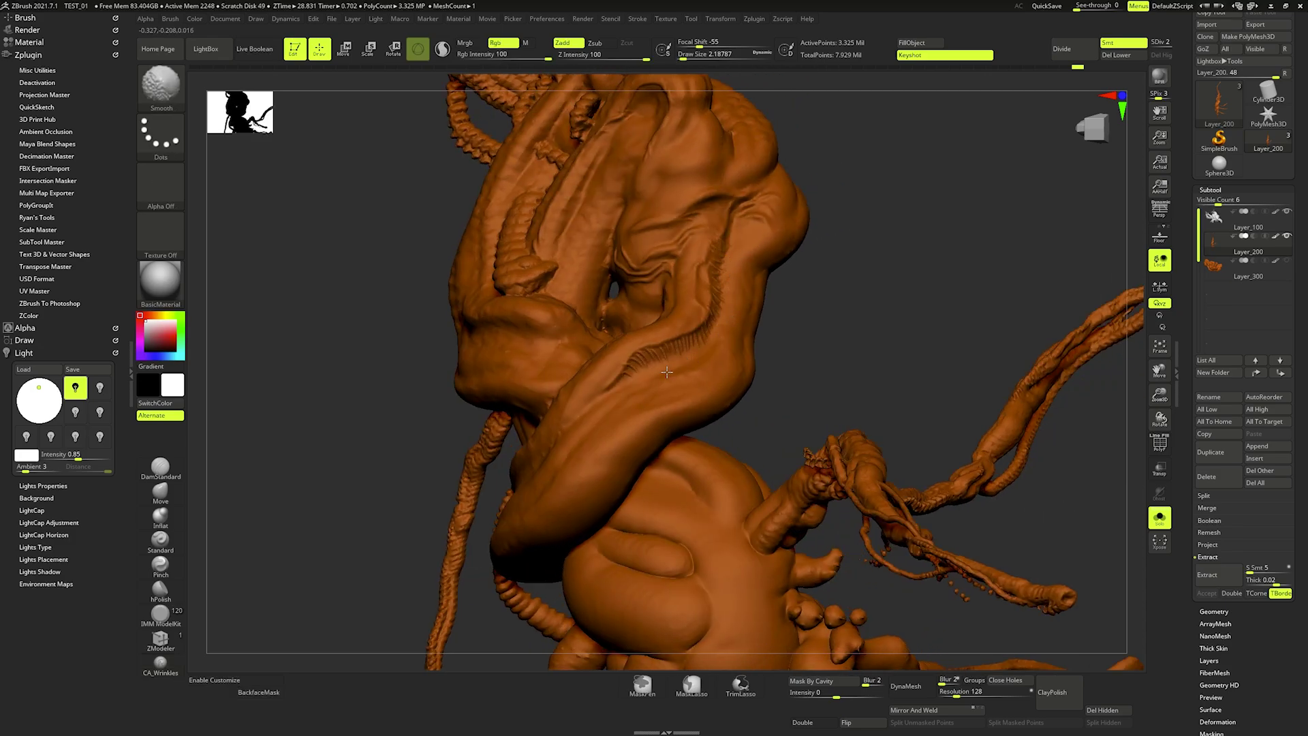
left_click_drag(667, 372, 644, 364)
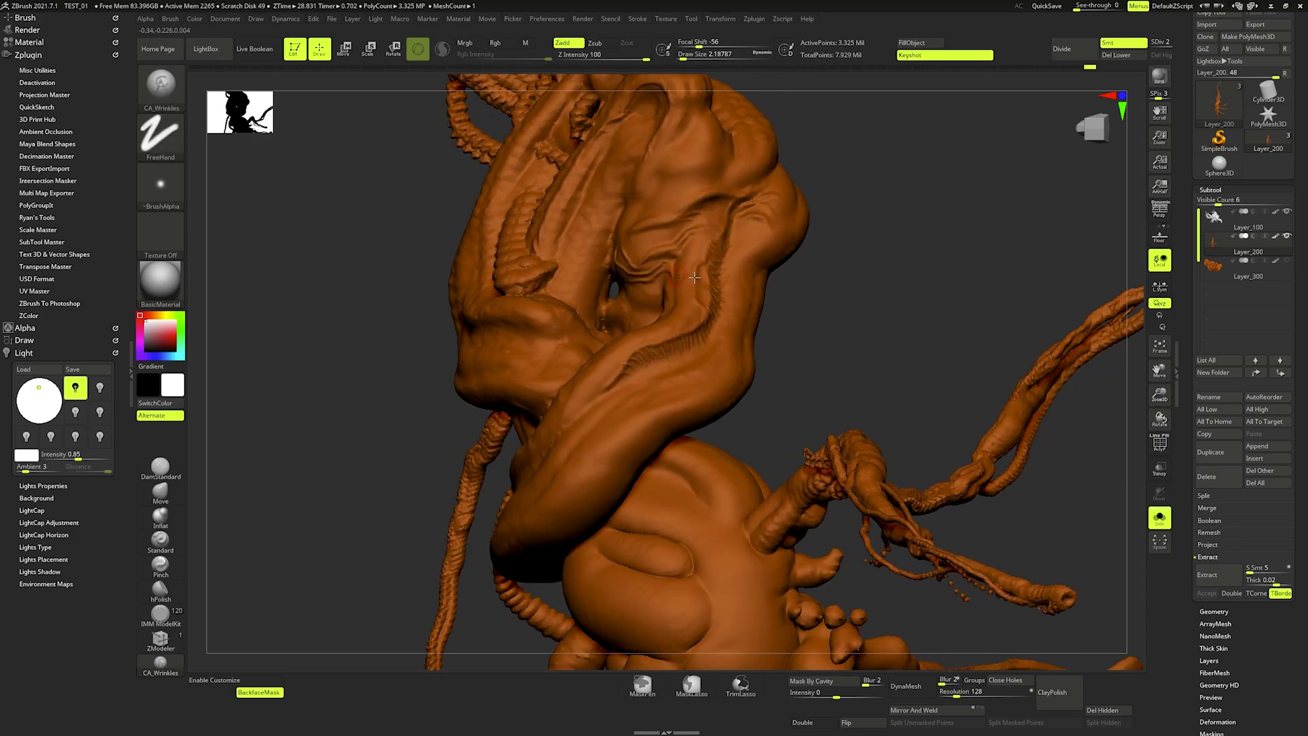
left_click_drag(731, 274, 613, 252)
- Carve a row of short ribs along the inner ridge beside the segmented strand with a draw size of about 3.1
key("space")
right_click_drag(570, 232, 545, 237)
key("space")
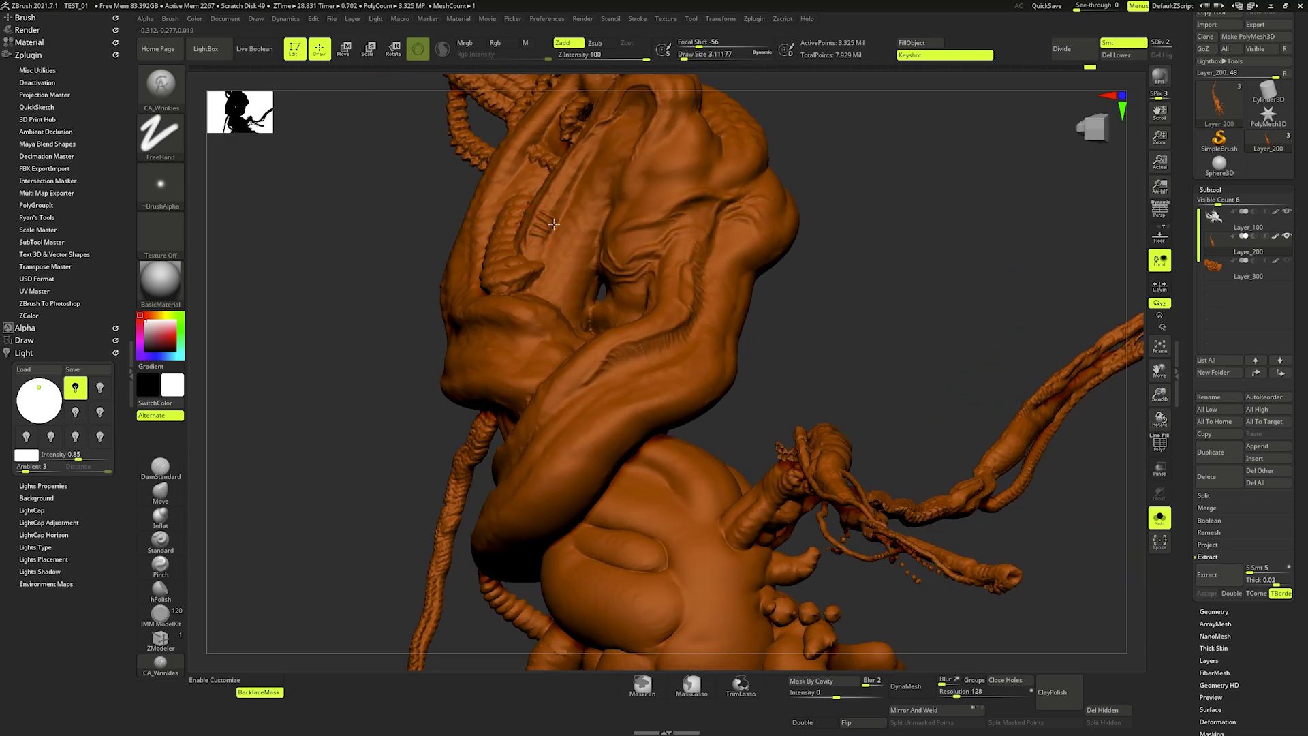
mouse_move(580, 199)
right_mouse_down()
mouse_move(646, 288)
mouse_move(616, 346)
right_mouse_up()
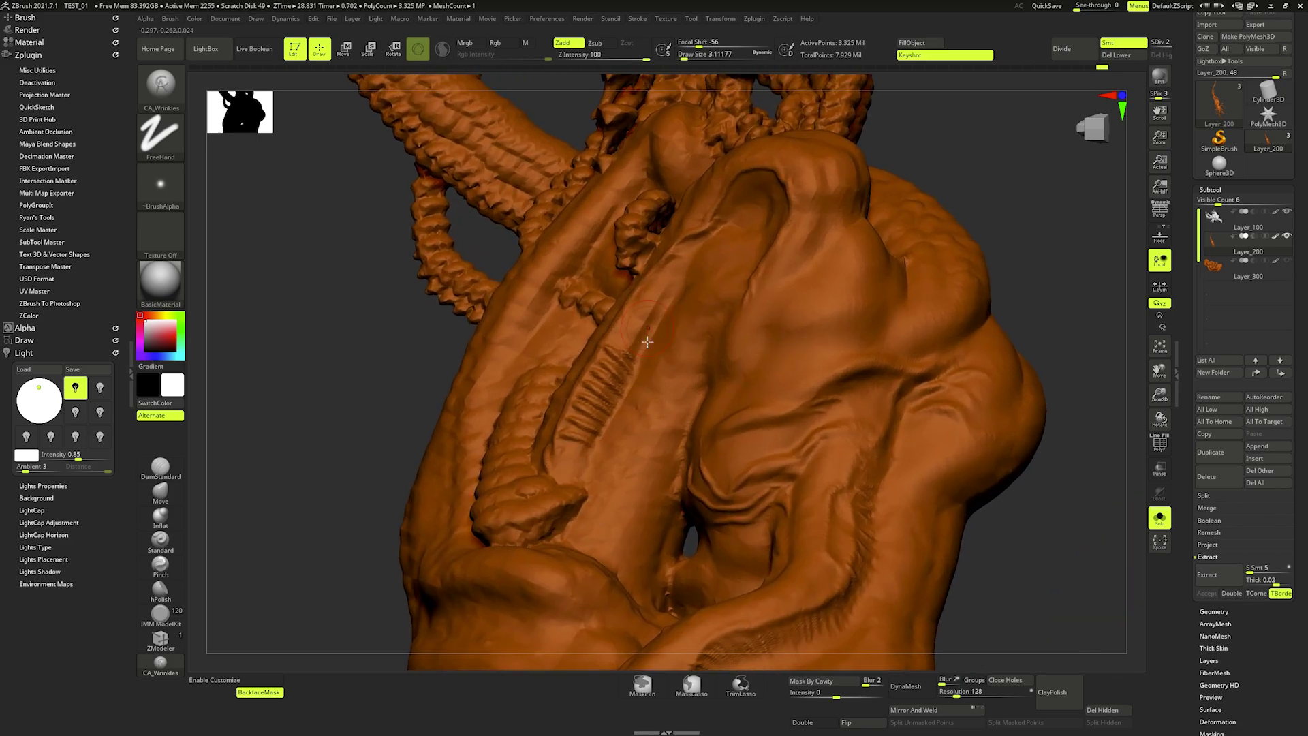
mouse_move(617, 346)
left_mouse_down()
mouse_move(638, 294)
mouse_move(683, 293)
mouse_move(695, 249)
left_mouse_up()
key("shift")
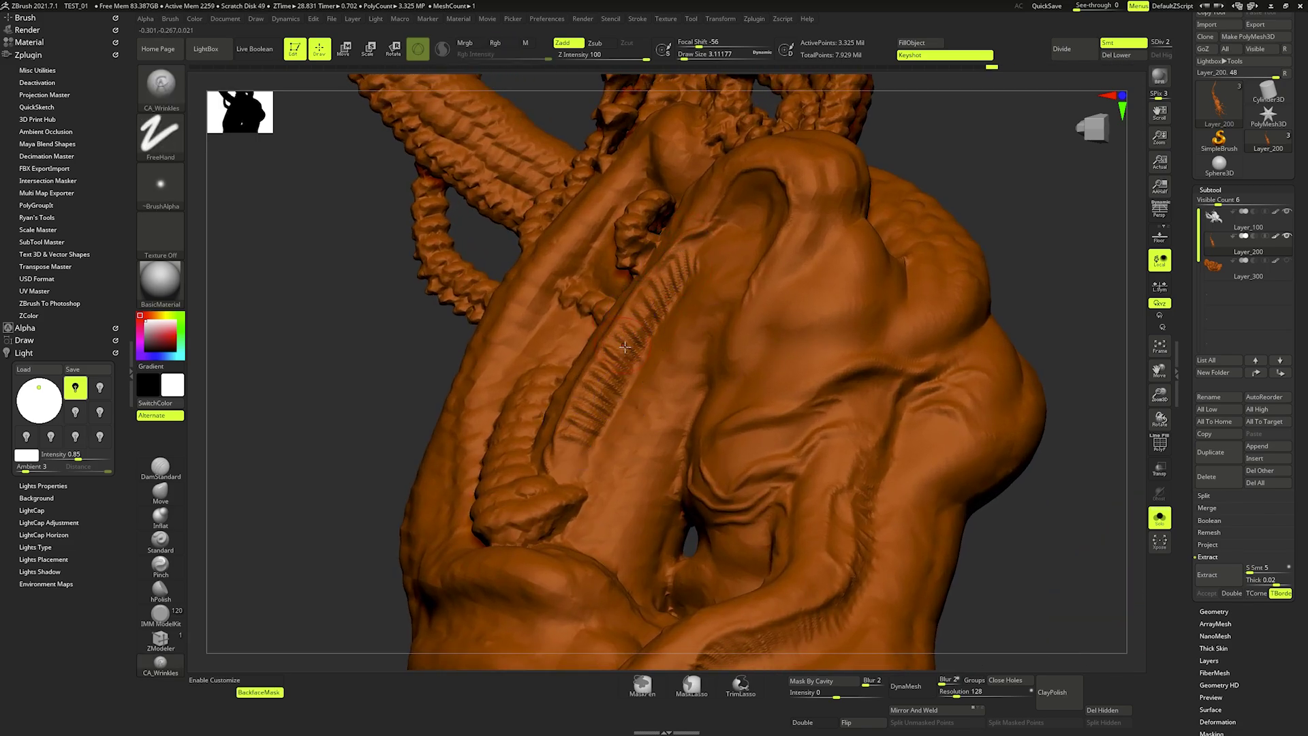
mouse_move(622, 402)
right_mouse_down("ctrl")
mouse_move(658, 397)
mouse_move(826, 53)
right_mouse_up("ctrl")
key("f")
key("shift")
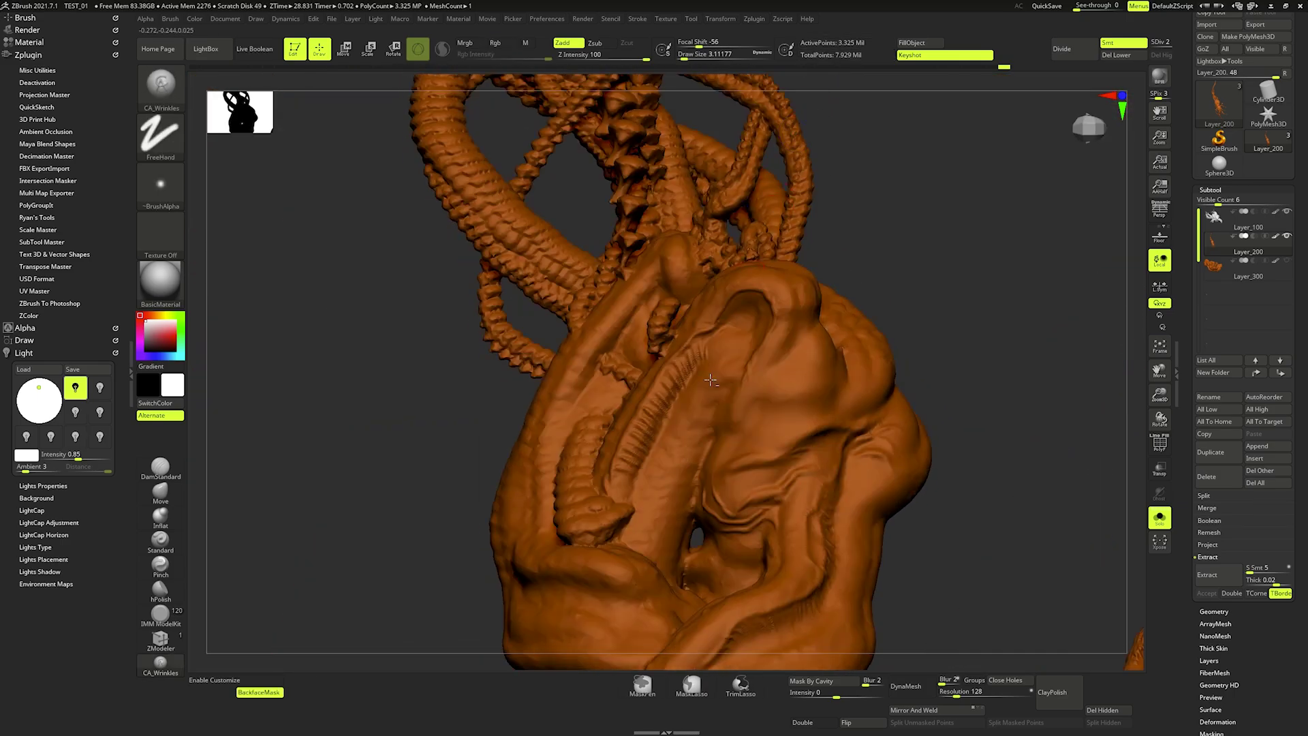
- Carve creases across the abdomen's lower side where the legs attach with a draw size of about 11.7
mouse_move(672, 420)
right_mouse_down()
mouse_move(640, 382)
mouse_move(698, 316)
mouse_move(641, 348)
mouse_move(705, 322)
mouse_move(640, 365)
right_mouse_up()
key("space")
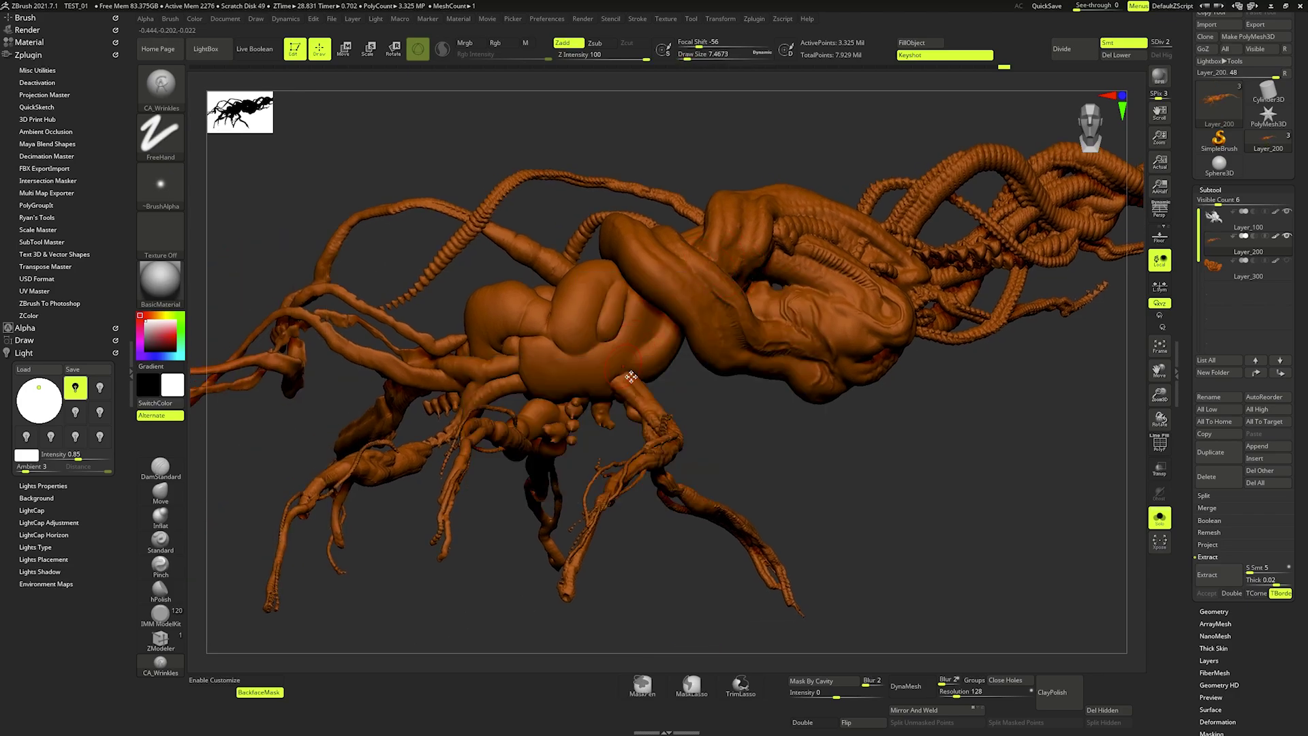
key("space")
key("space")
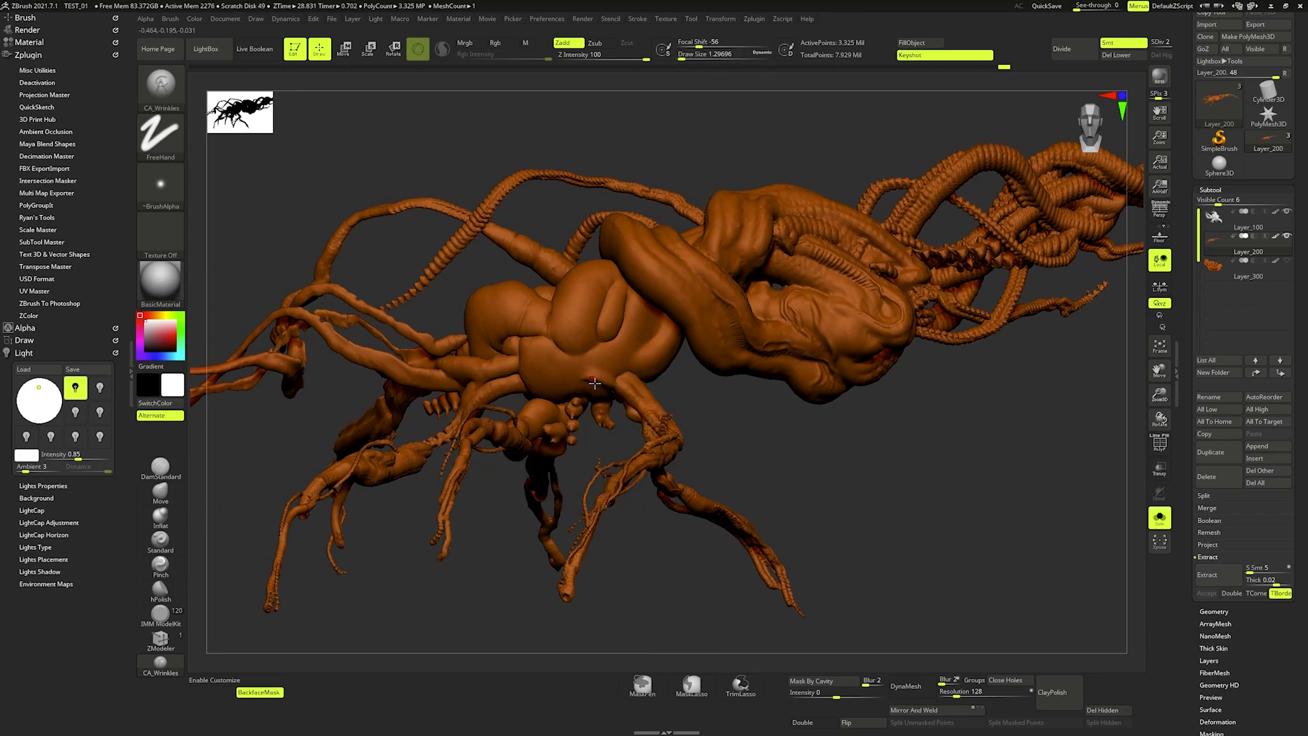
key("space")
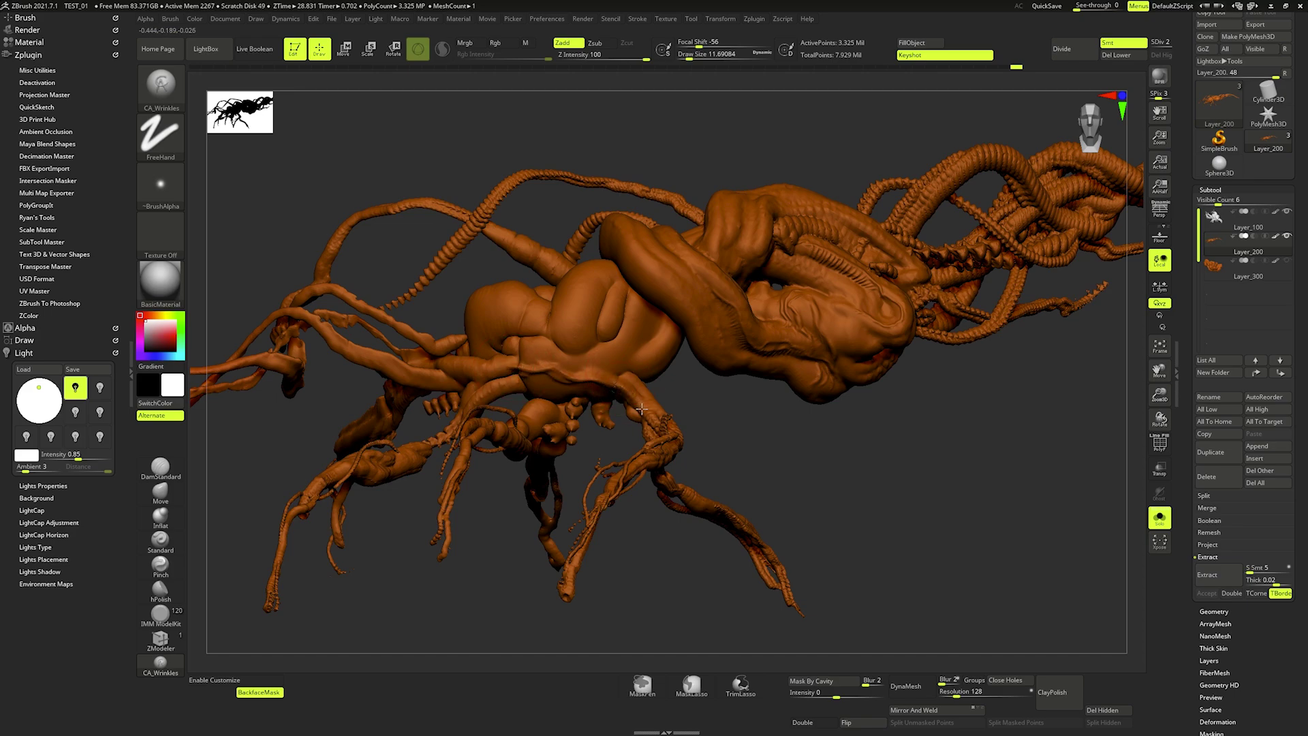
mouse_move(627, 385)
left_mouse_down()
mouse_move(605, 372)
mouse_move(614, 347)
mouse_move(628, 338)
mouse_move(625, 369)
mouse_move(654, 364)
mouse_move(673, 321)
mouse_move(709, 317)
left_mouse_up()
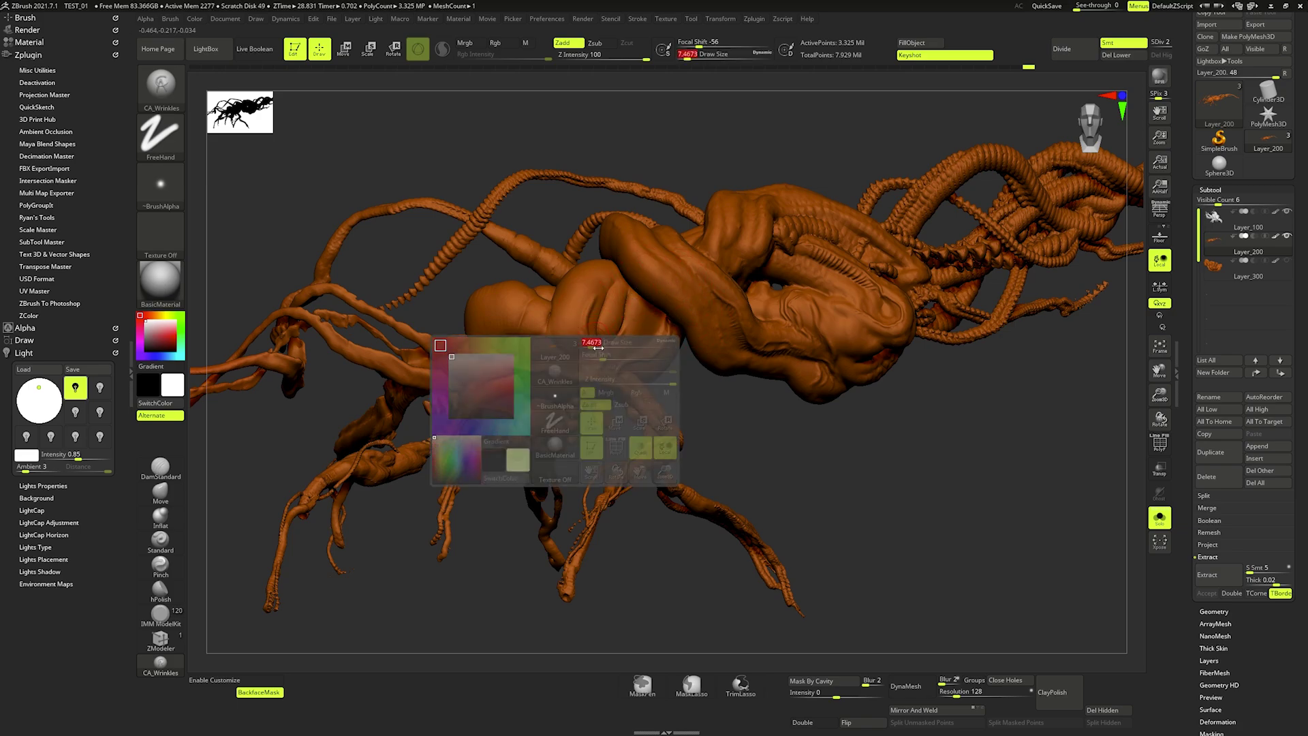
- Carve branching folds up the abdomen and along the edge of the adjoining coil with a draw size of about 7.5
key("space")
left_click_drag(596, 349, 574, 341)
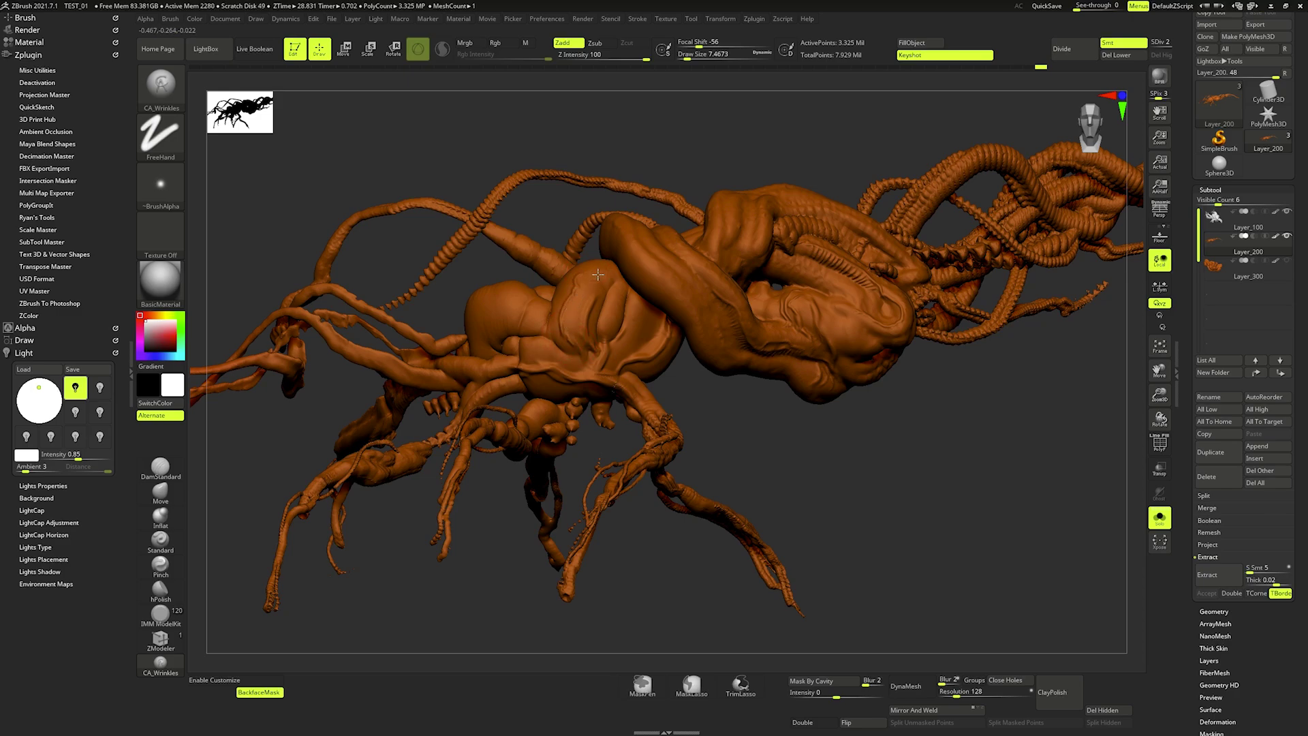
left_click_drag(597, 274, 666, 278)
left_click_drag(698, 310, 694, 294)
- Carve folds on the rounded end of the coil next to the abdomen, starting with a draw size of about 7.5
scroll(658, 278, "up", 3)
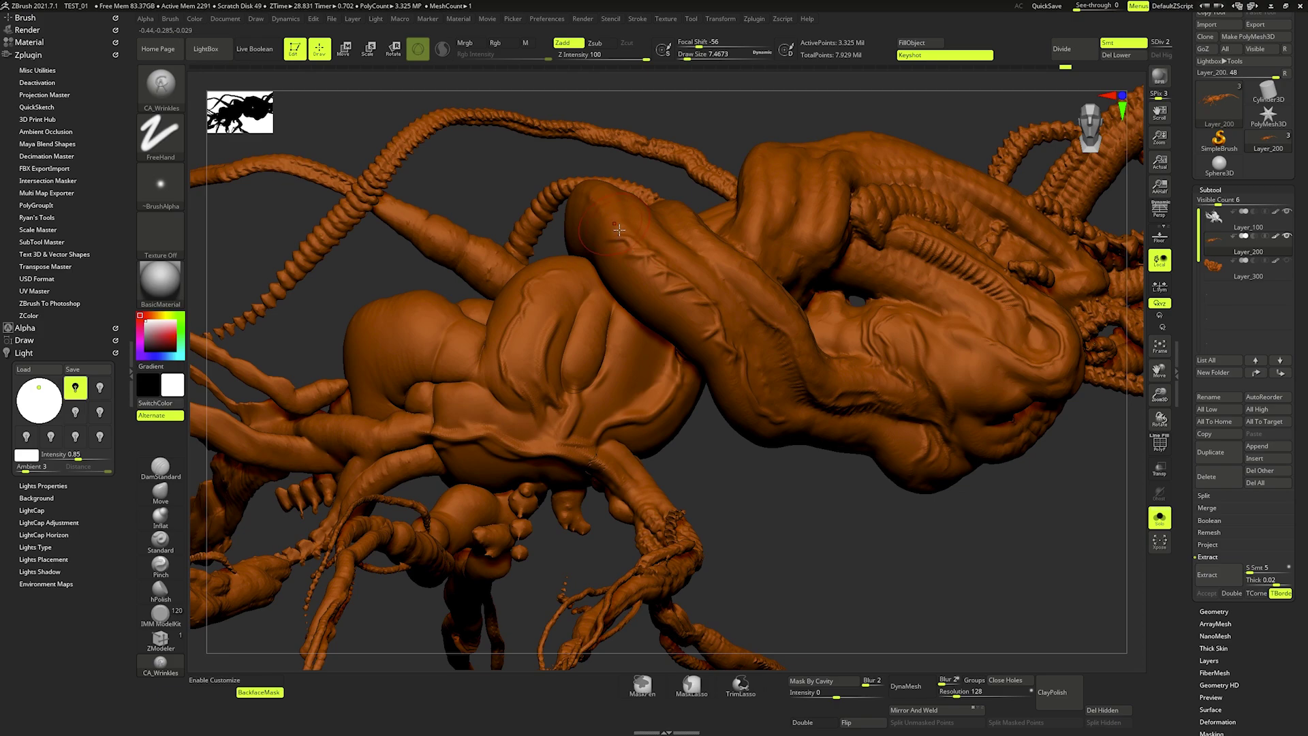
left_click_drag(609, 217, 597, 206)
key("space")
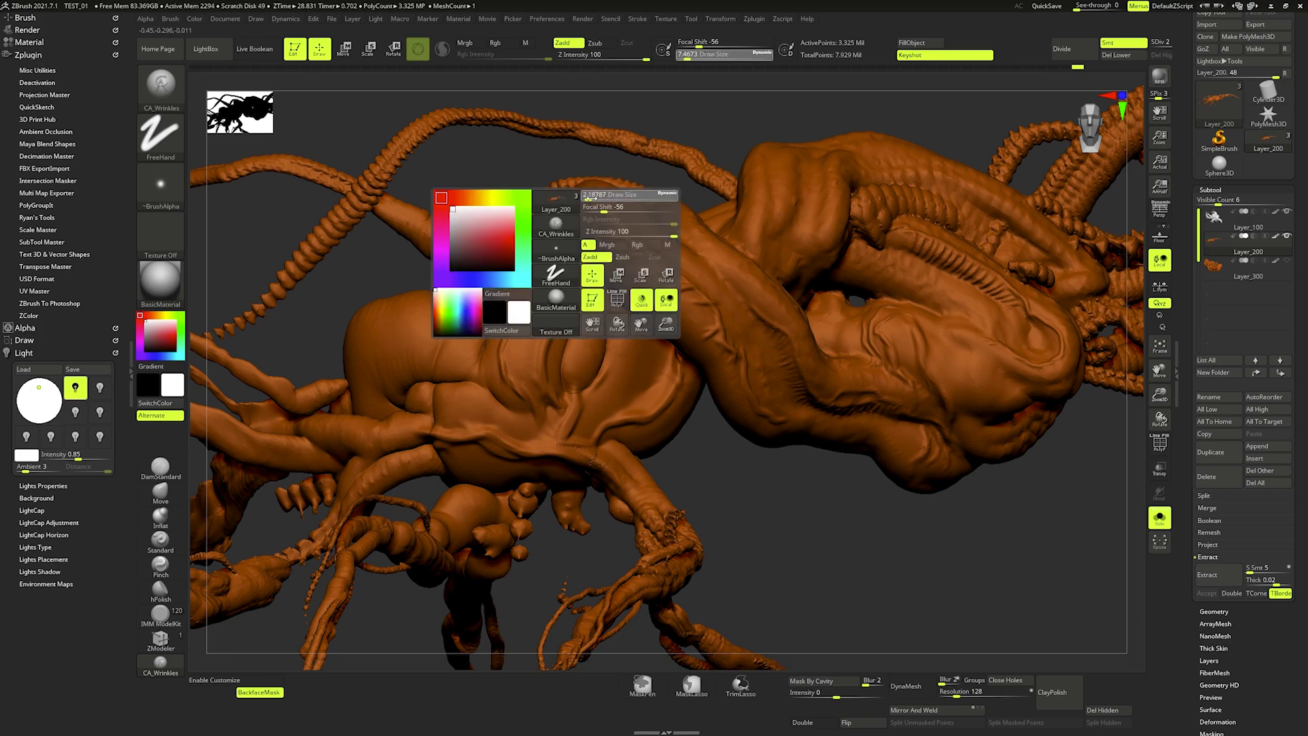
key("shift")
key("space")
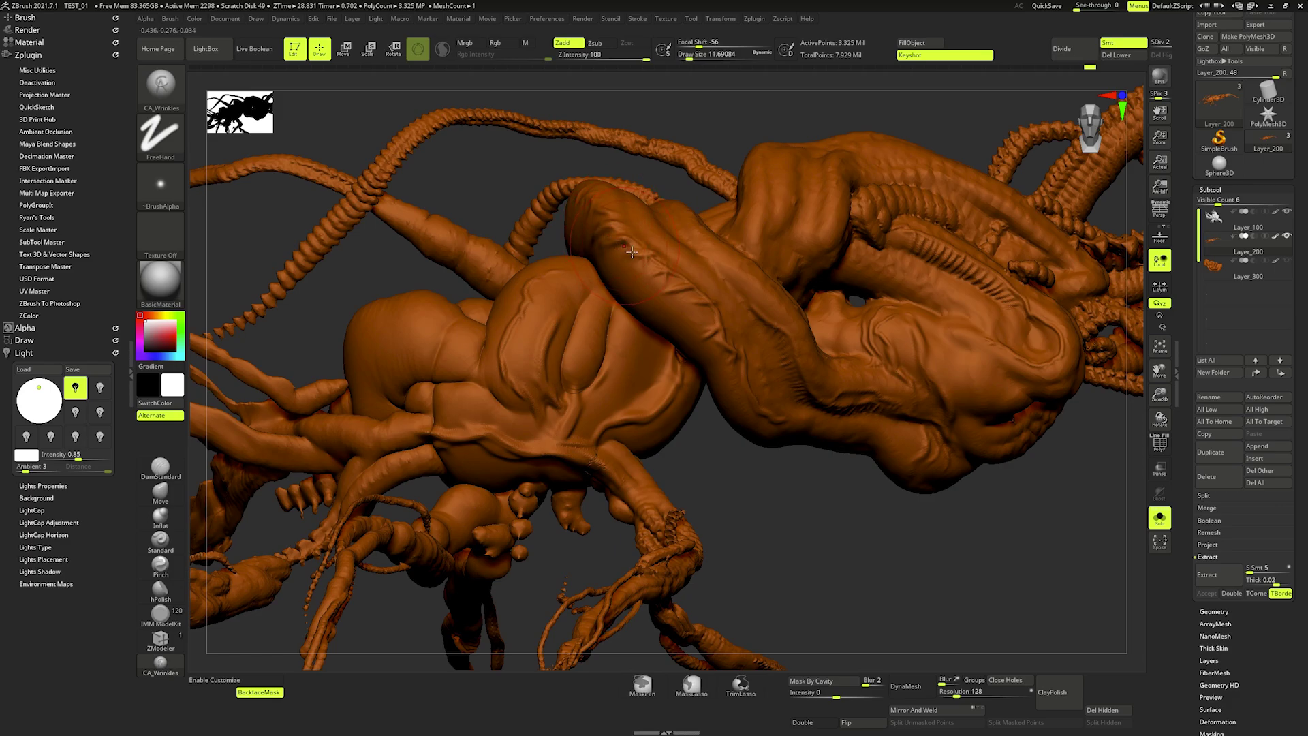
- Carve short creases along the coil next to the abdomen with a draw size of about 5, smoothing them where needed
key("bracketleft")
key("bracketleft")
key("bracketleft")
mouse_move(709, 292)
right_mouse_down()
mouse_move(681, 272)
mouse_move(708, 304)
right_mouse_up()
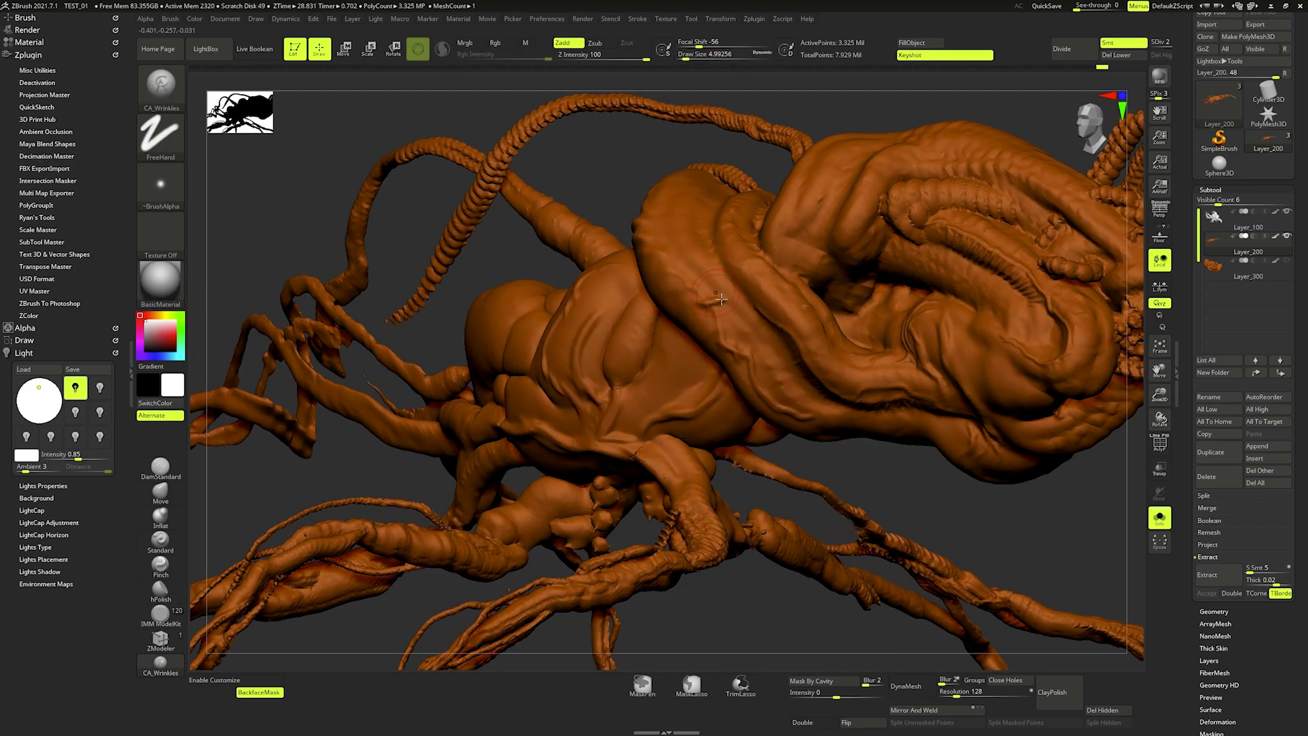
key("ctrl")
right_click_drag(717, 205, 720, 253)
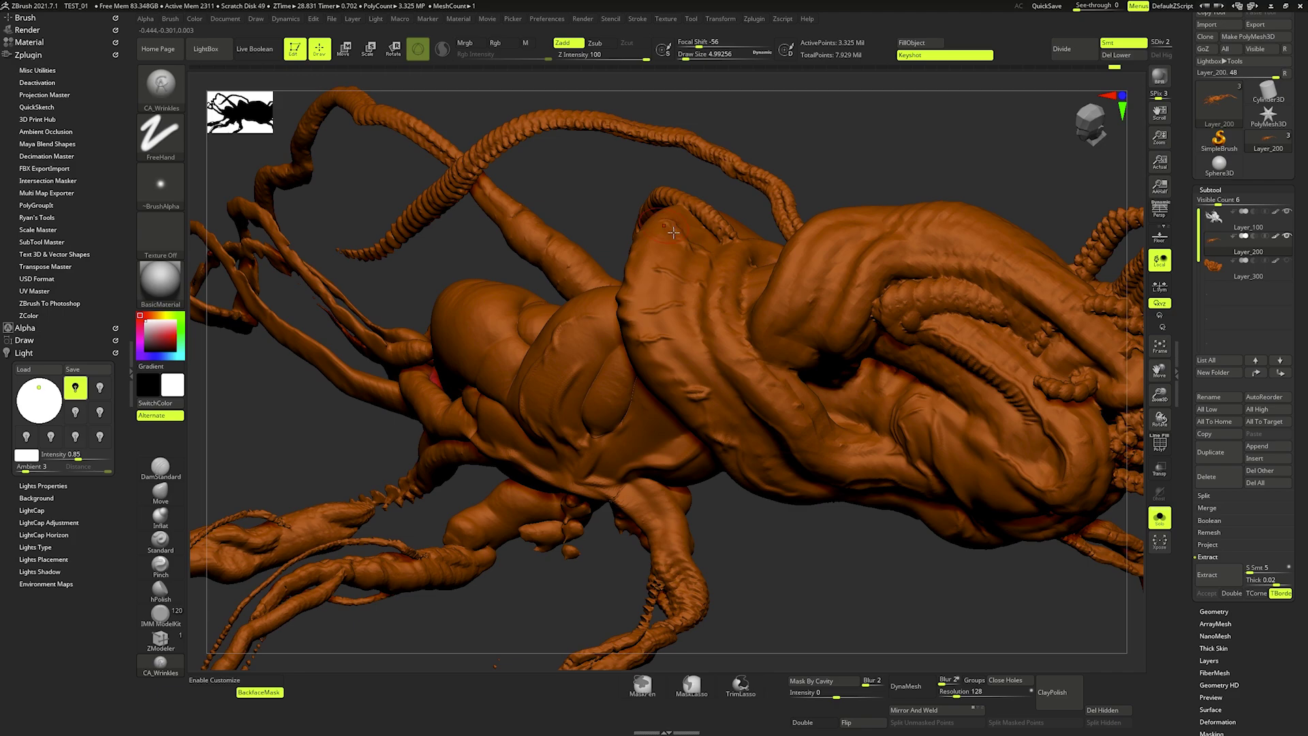
key("shift")
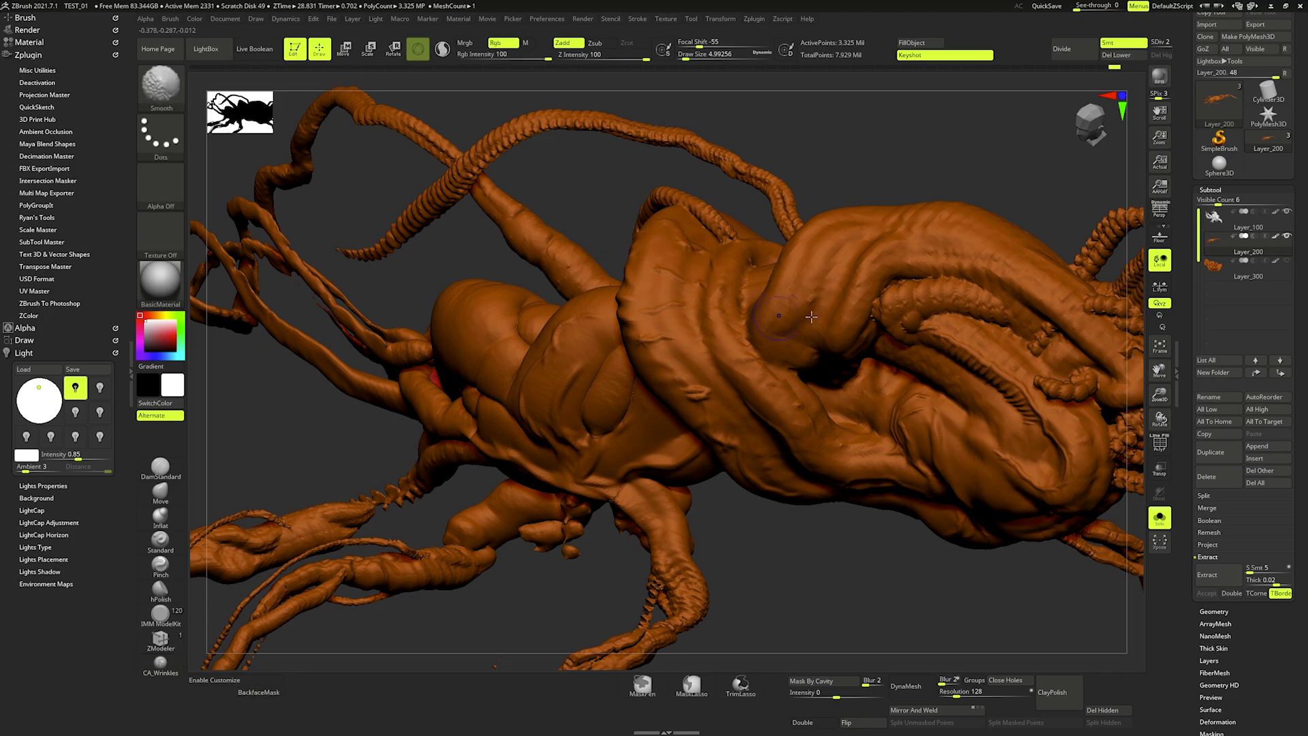
- Carve a row of ribs along the inner bend of the neighbouring large coil with draw sizes of about 2.6 to 5.8, and soften them
key("space")
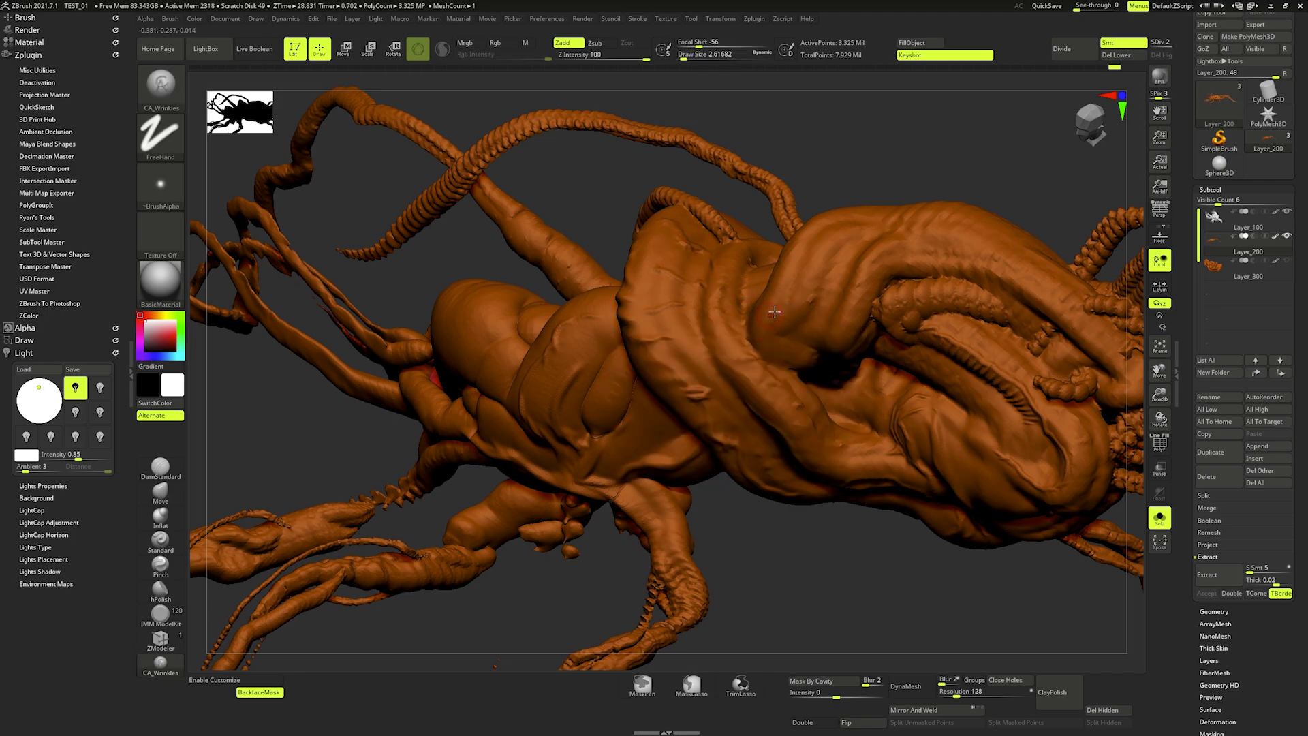
key("bracketright")
left_click_drag(782, 333, 810, 272)
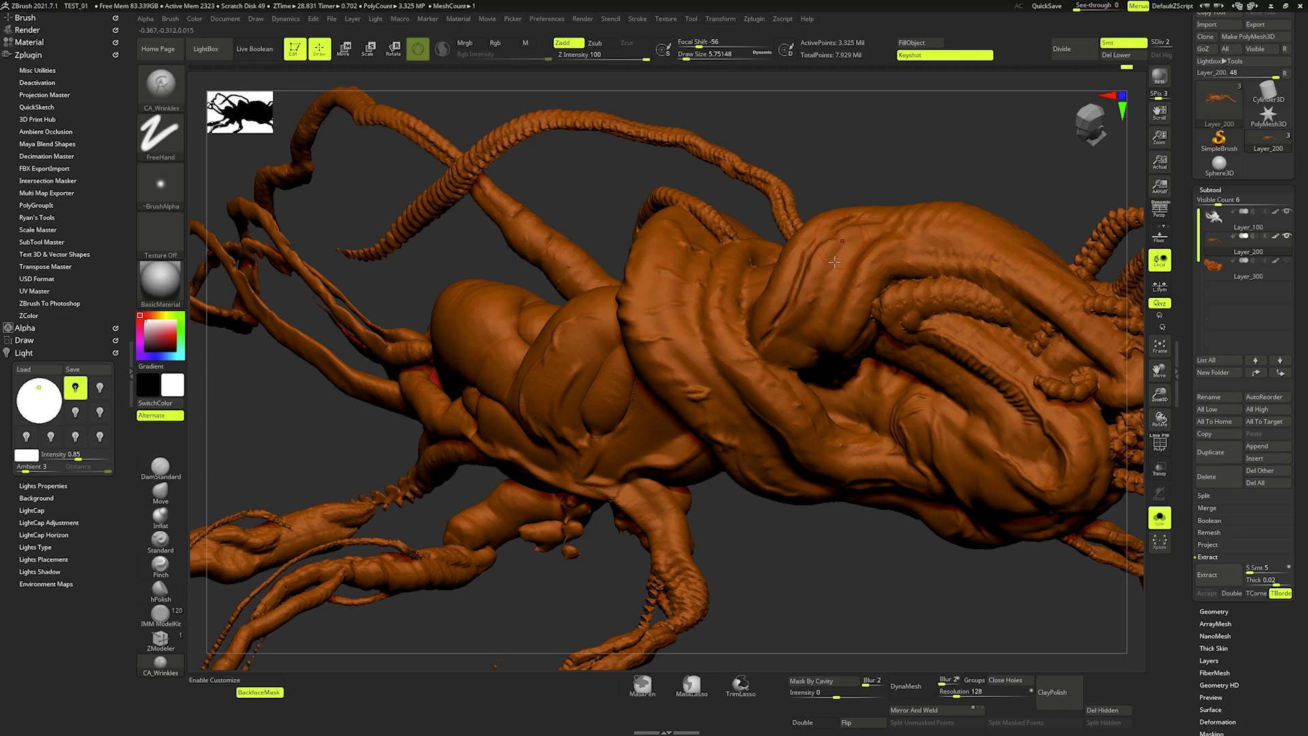
mouse_move(807, 294)
left_mouse_down()
mouse_move(798, 283)
mouse_move(824, 252)
left_mouse_up()
mouse_move(794, 318)
left_mouse_down()
mouse_move(803, 337)
mouse_move(792, 324)
left_mouse_up()
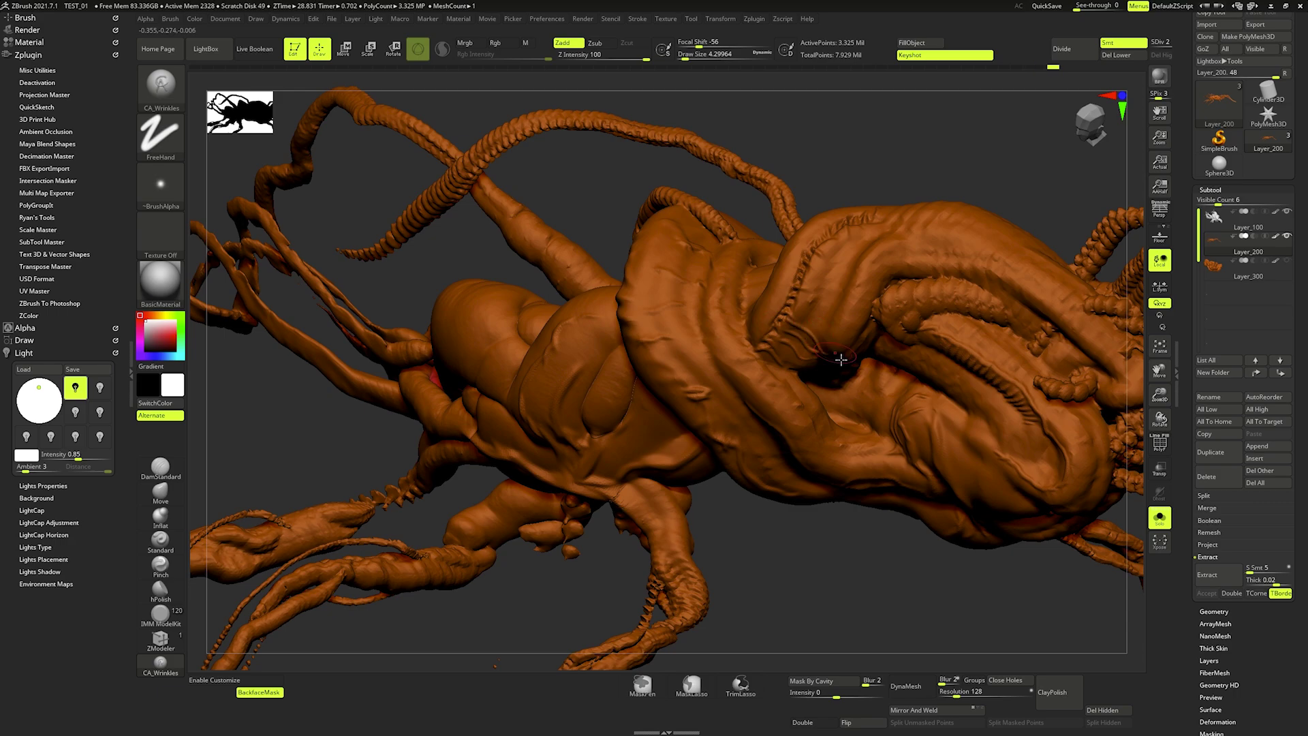
key("shift")
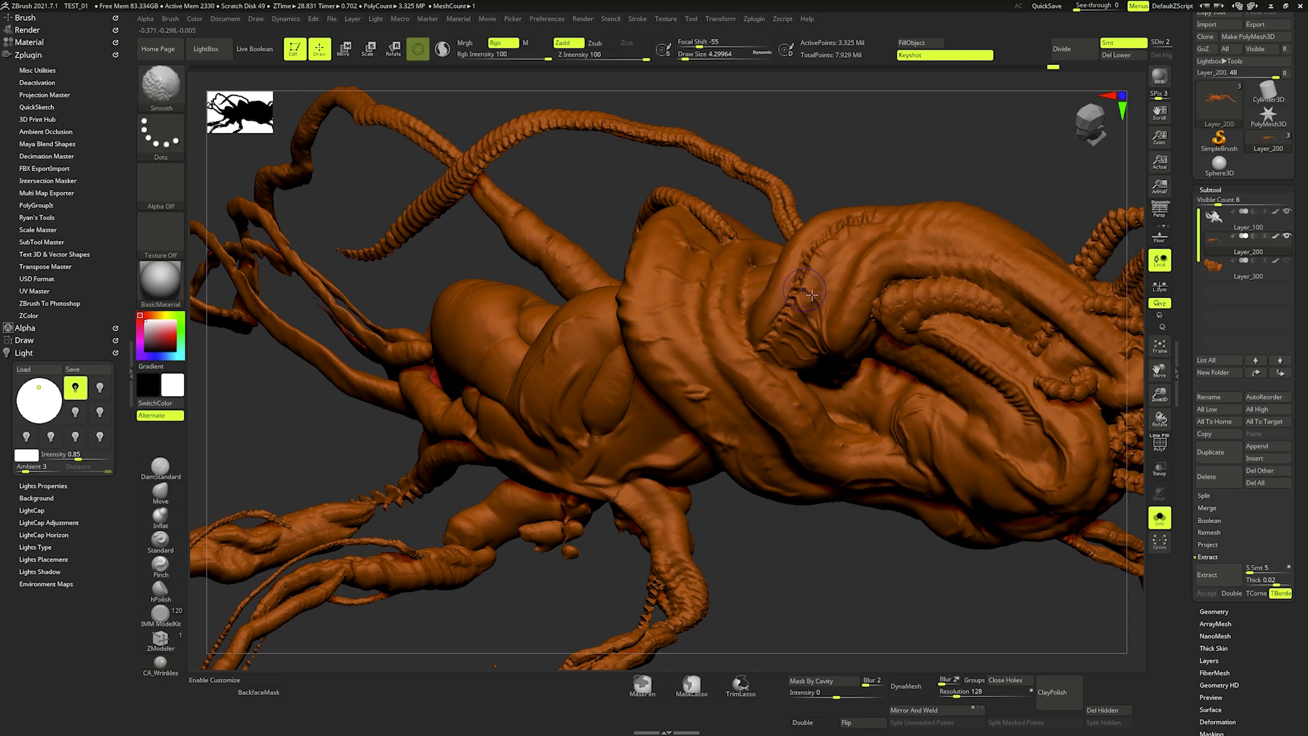
left_click_drag(819, 309, 837, 300, "shift")
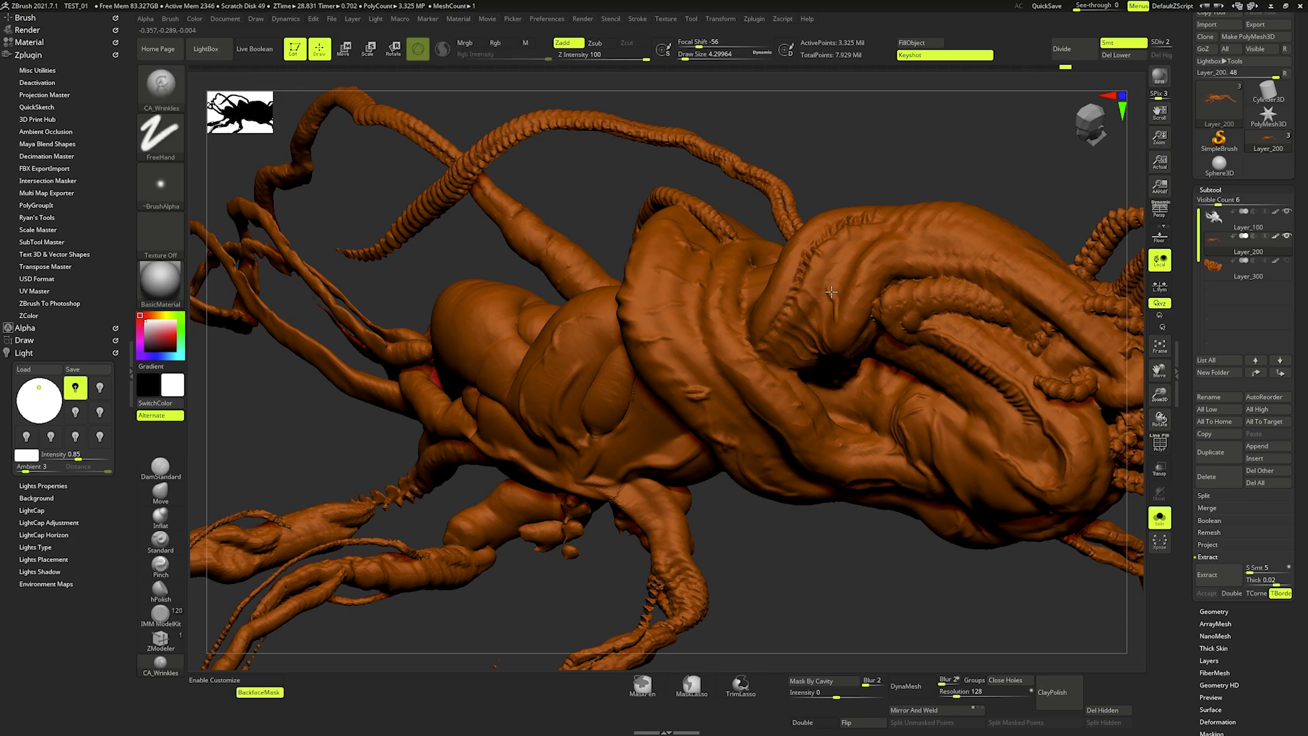
key("shift")
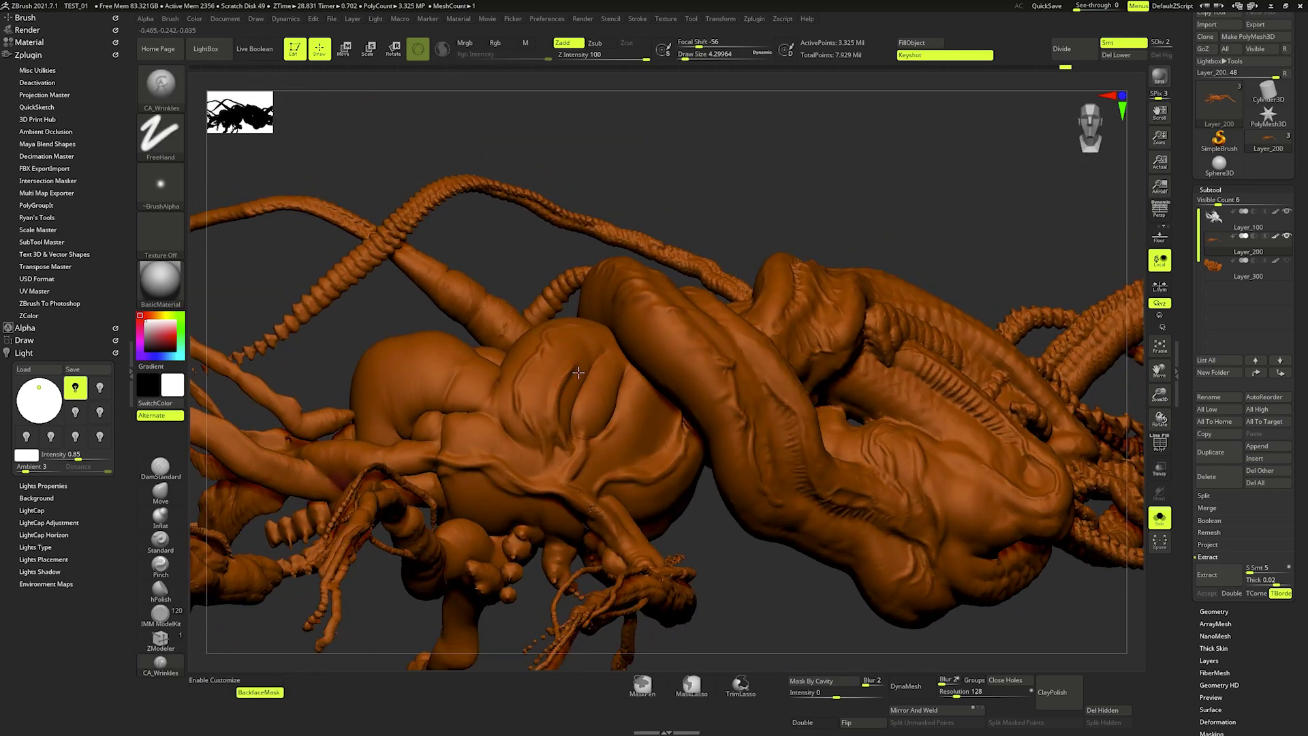
- Carve and soften wrinkles on the abdomen's bulging lobes with a draw size of about 4.3
left_click_drag(583, 362, 608, 345)
key("shift")
key("f")
mouse_move(654, 436)
left_mouse_down()
mouse_move(729, 409)
mouse_move(709, 402)
left_mouse_up()
key("shift")
- Turn off solo display and make the outer body, Layer_100, the active subtool
key("space")
key("space")
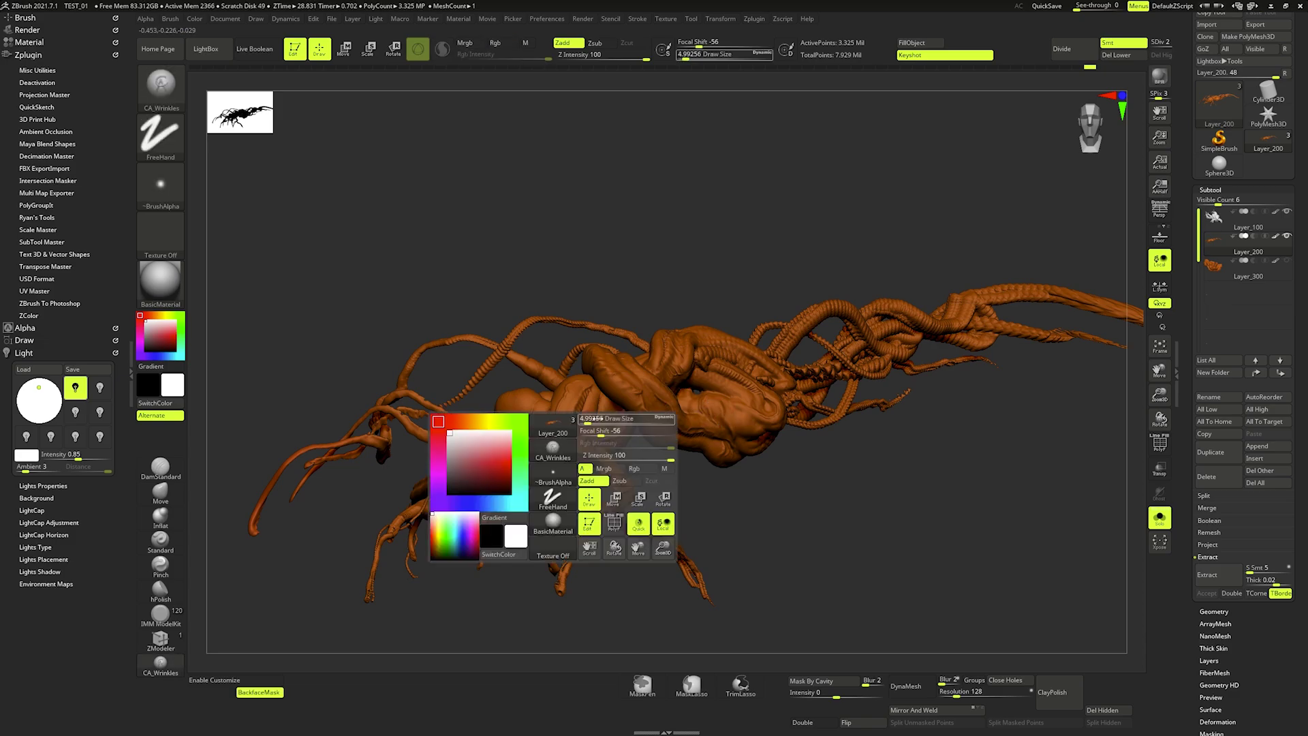
left_click_drag(545, 423, 567, 402)
mouse_move(985, 331)
left_mouse_down()
mouse_move(899, 397)
mouse_move(720, 299)
mouse_move(984, 340)
mouse_move(593, 488)
mouse_move(599, 443)
mouse_move(621, 481)
left_mouse_up()
left_click(1159, 517)
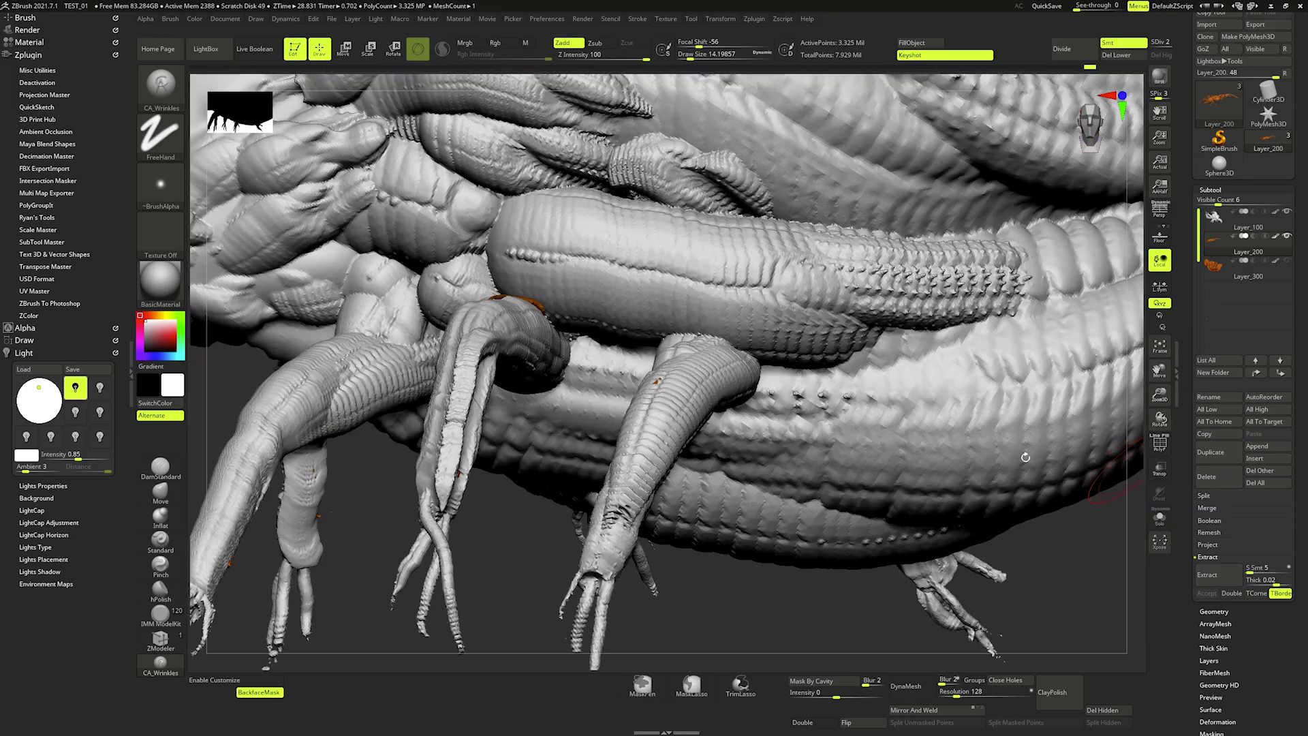
mouse_move(1021, 382)
left_mouse_down()
mouse_move(825, 370)
mouse_move(590, 372)
mouse_move(565, 385)
mouse_move(664, 390)
mouse_move(187, 344)
left_mouse_up()
left_click_drag(157, 332, 145, 330)
left_click(1276, 213)
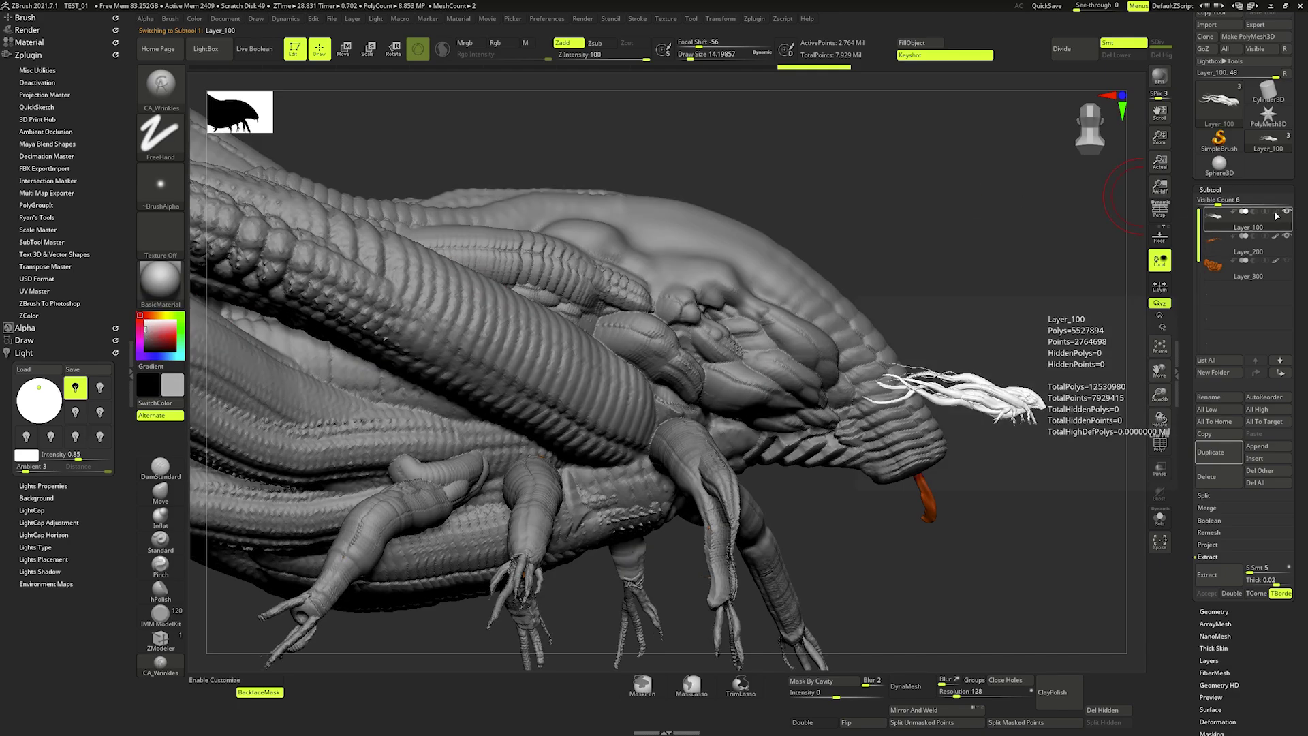
- Broaden the side of the creature's head with the Move brush, enlarging the draw size to about 39.1
scroll(774, 308, "up", 2)
scroll(774, 308, "down", 2)
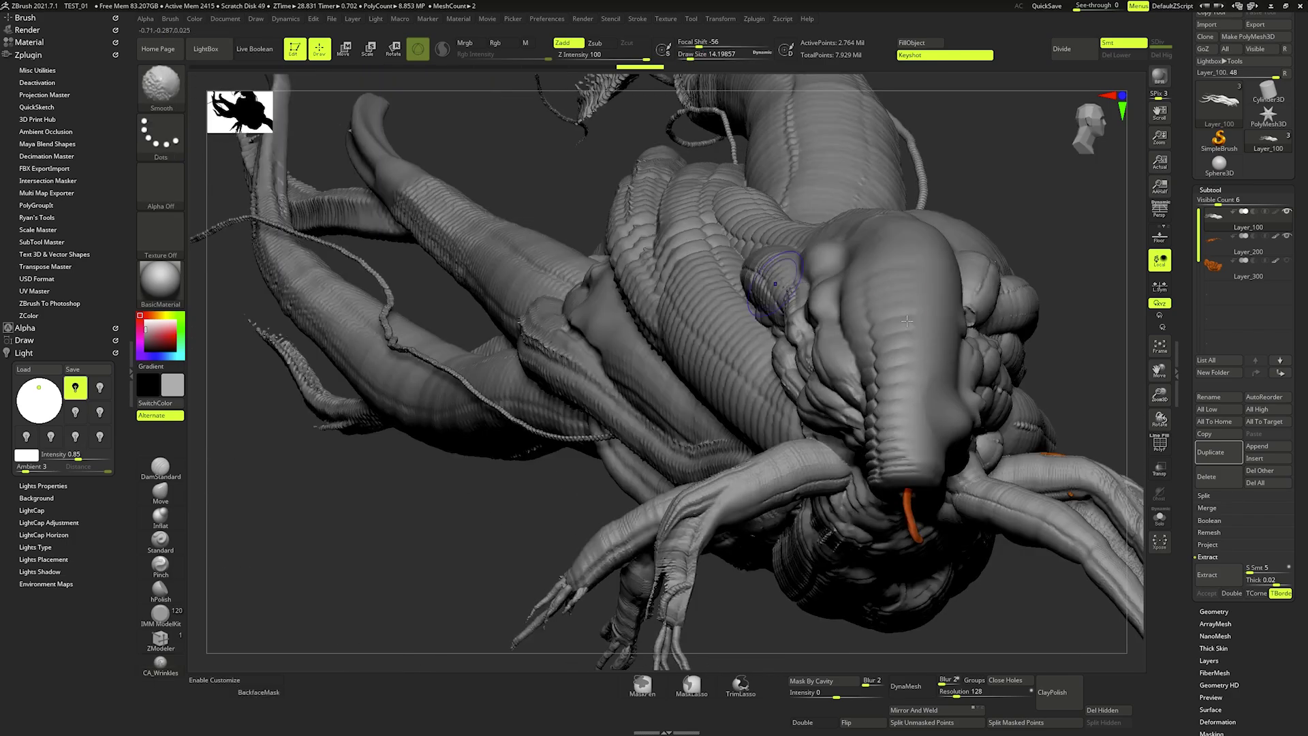
key("b")
key("m")
key("v")
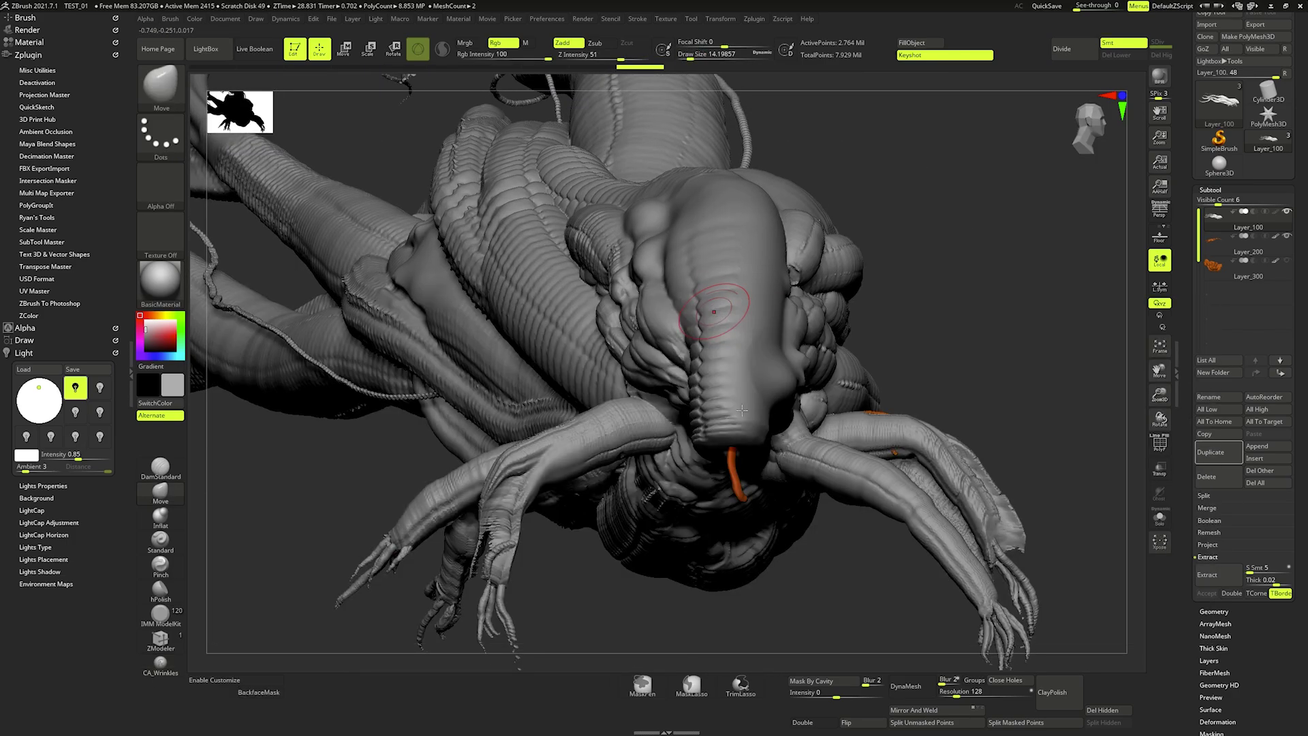
key("space")
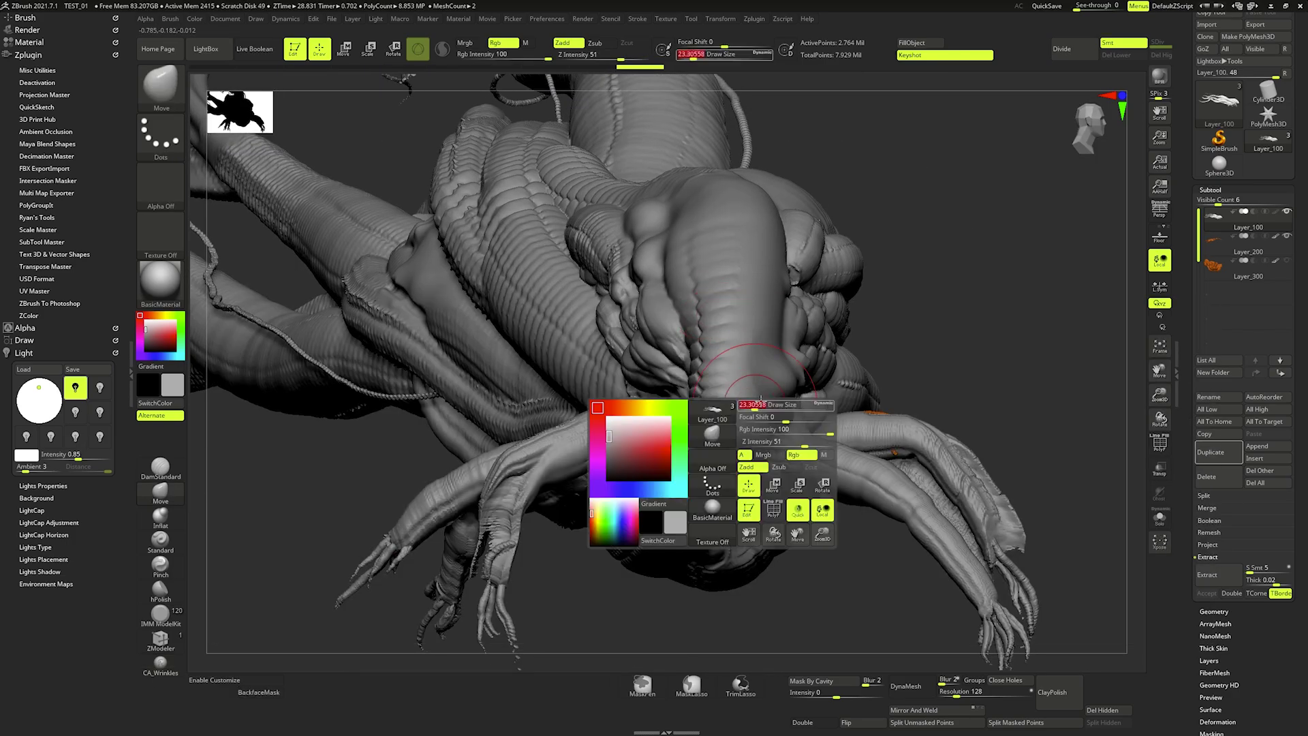
mouse_move(756, 336)
left_mouse_down()
mouse_move(789, 337)
mouse_move(801, 271)
left_mouse_up()
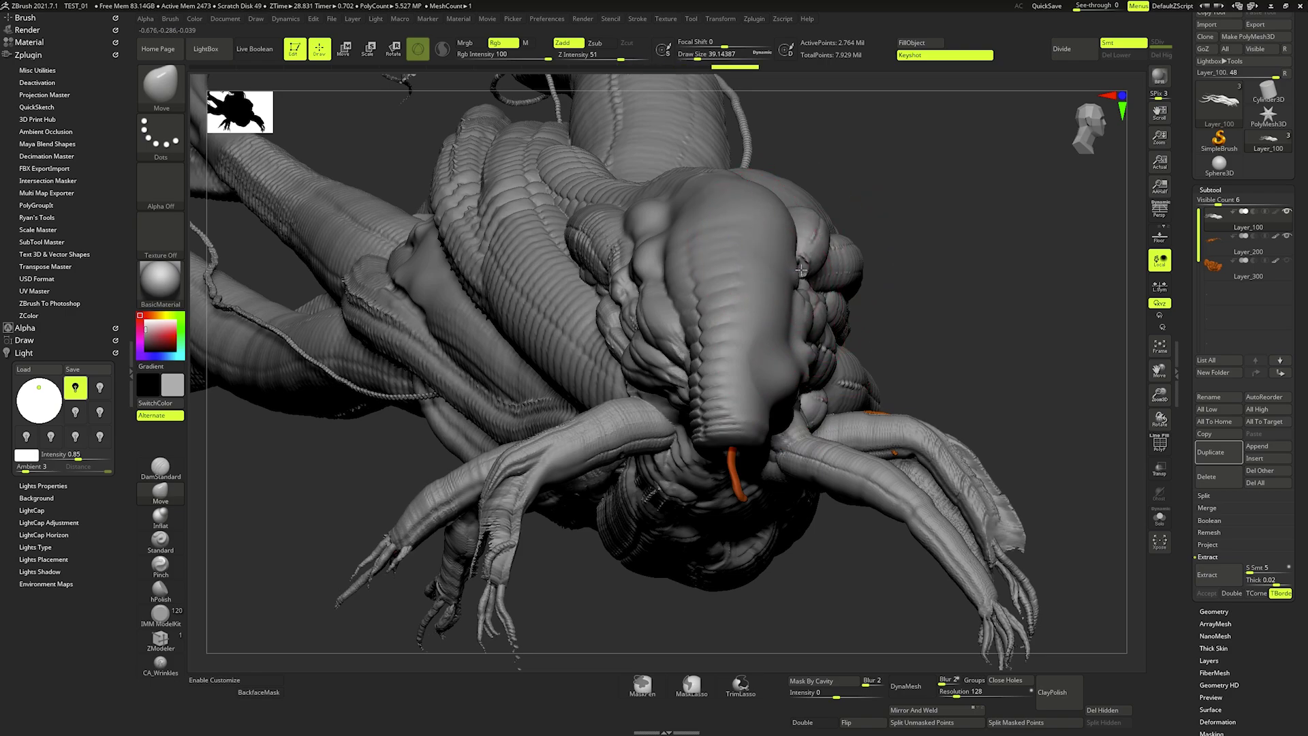
- Reshape the side of the snout with the Move brush at draw sizes of about 20 and 30.7
key("space")
left_click_drag(788, 365, 763, 365)
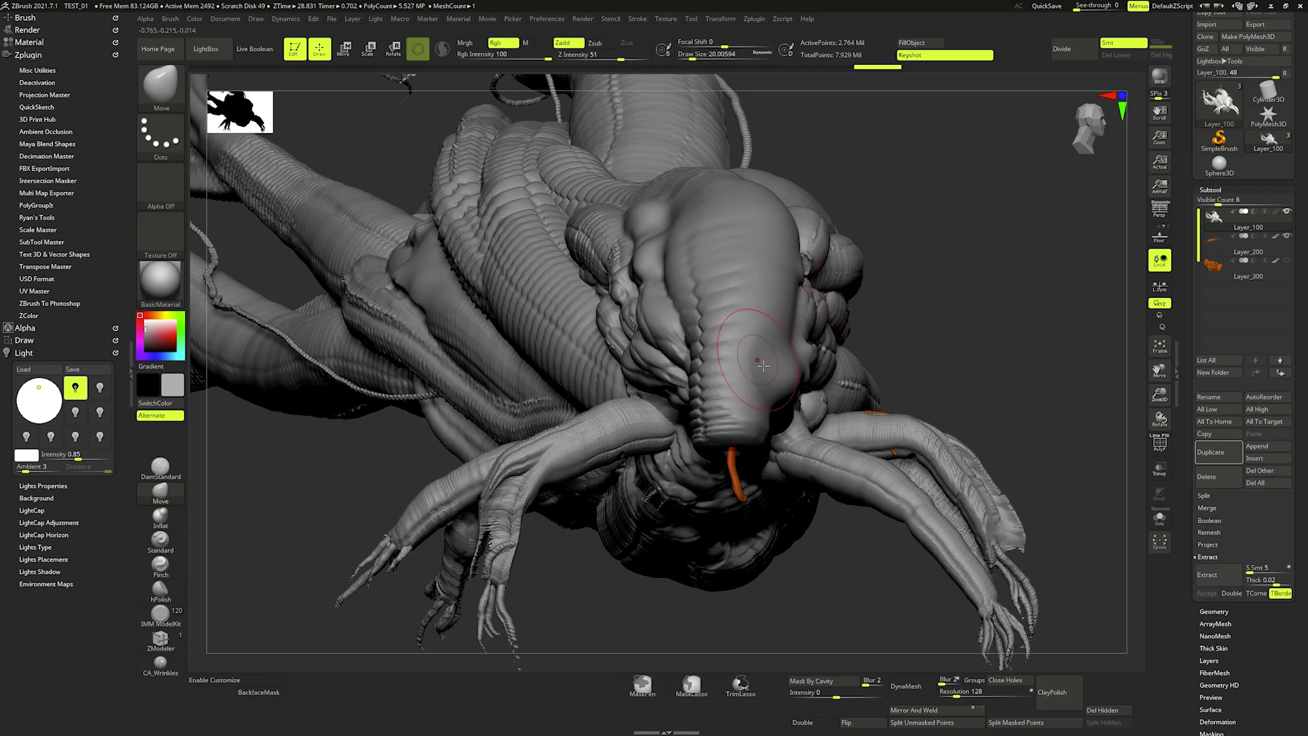
right_click_drag(762, 365, 777, 367)
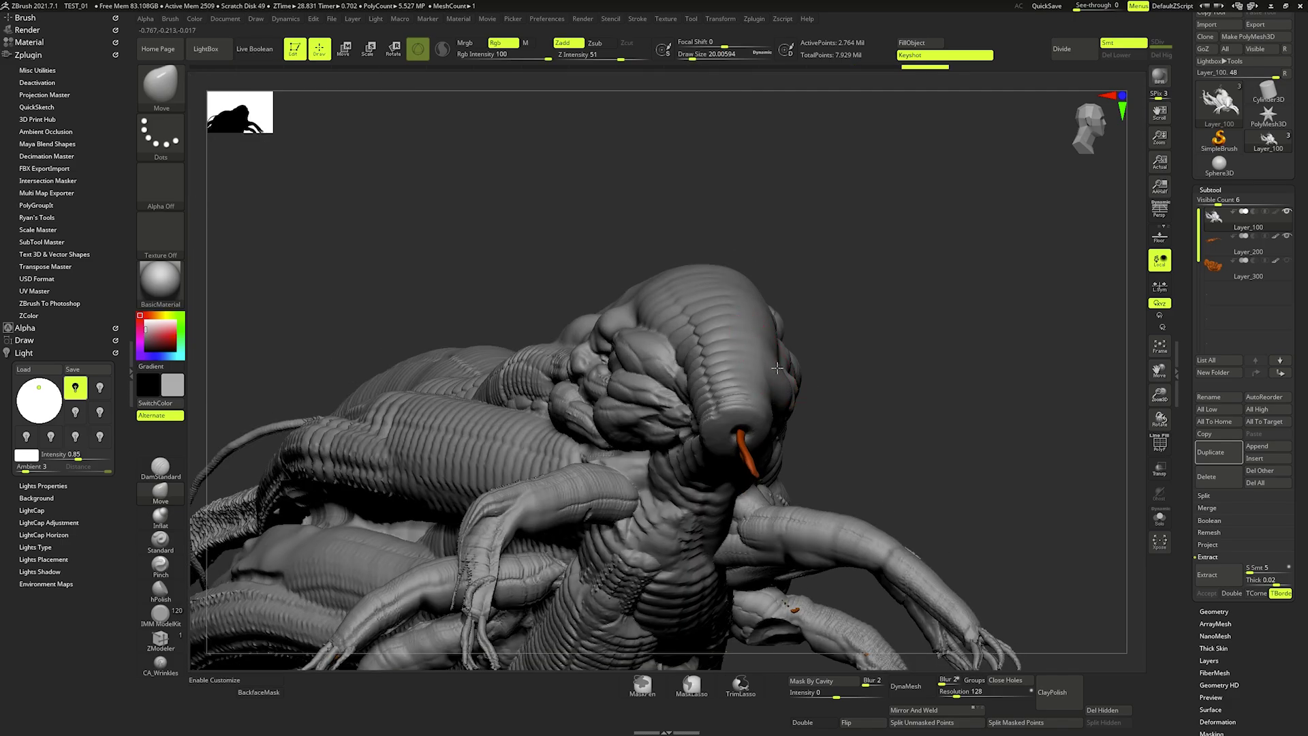
key("bracketright")
key("bracketright")
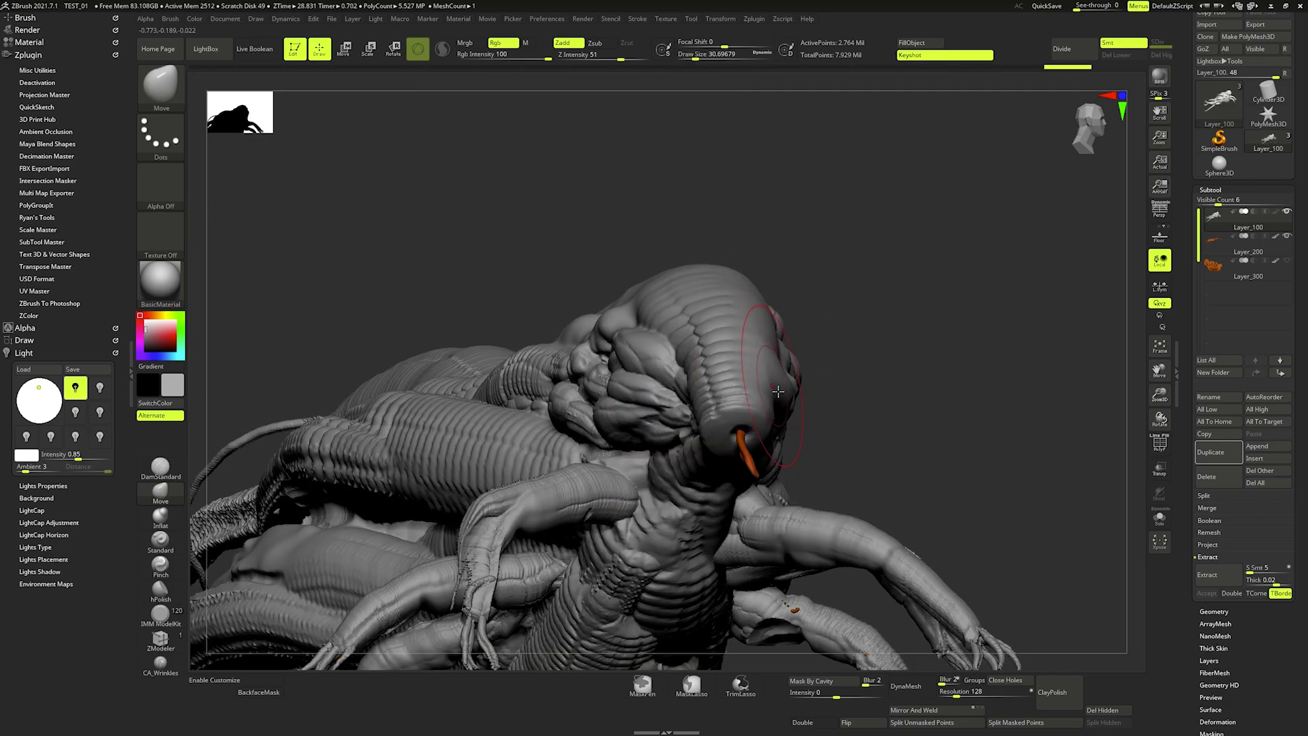
right_click_drag(774, 364, 828, 365)
mouse_move(700, 387)
right_mouse_down()
mouse_move(722, 391)
mouse_move(676, 394)
right_mouse_up()
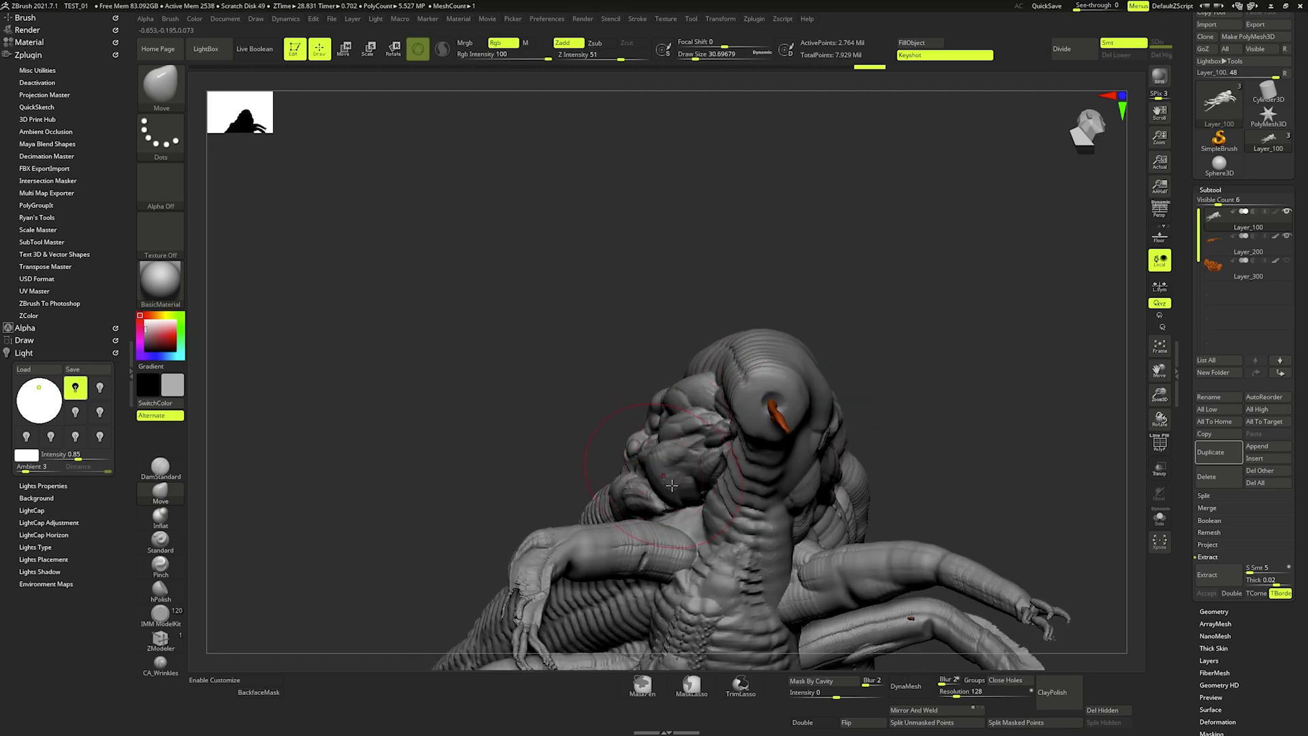
- Adjust the head's outline beside the clustered lobes from above, using Move brush draw sizes of about 28.8 and 23.3
right_click_drag(681, 422, 517, 398)
key("space")
left_click_drag(517, 399, 514, 399)
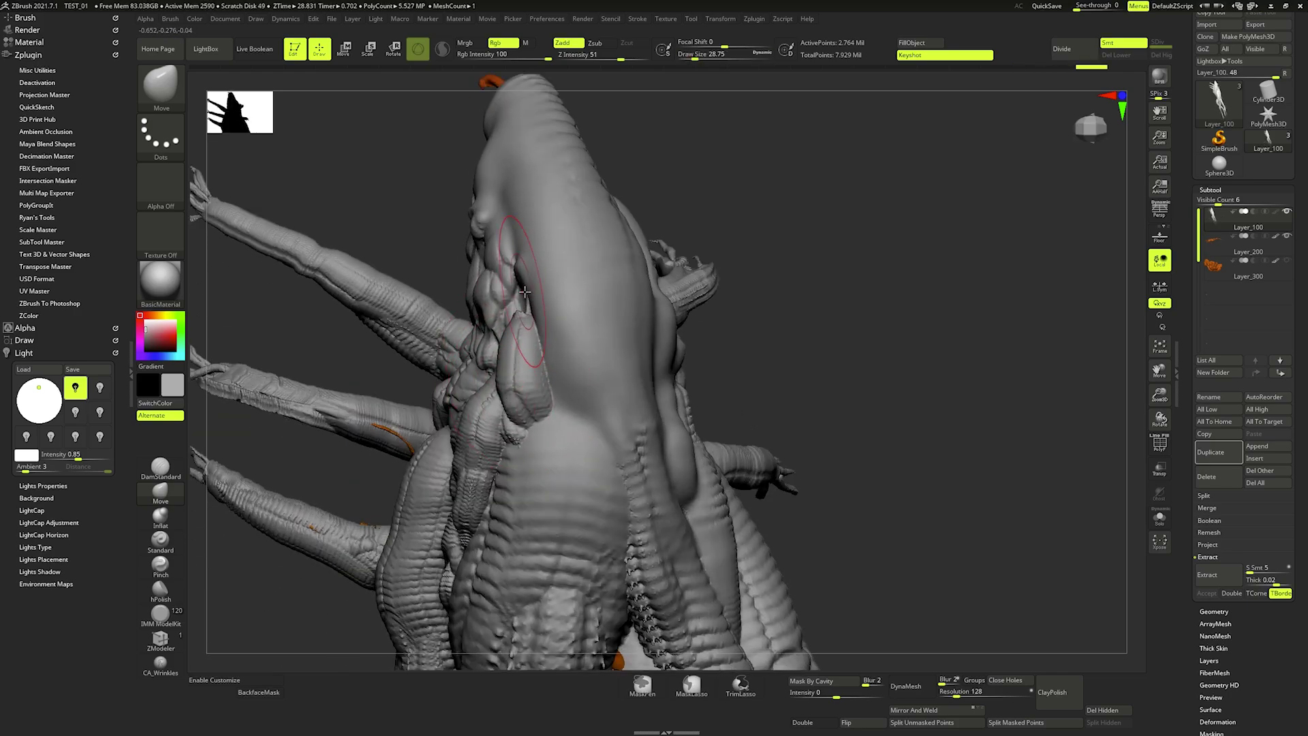
mouse_move(528, 198)
right_mouse_down("shift")
mouse_move(504, 259)
mouse_move(515, 318)
right_mouse_up("shift")
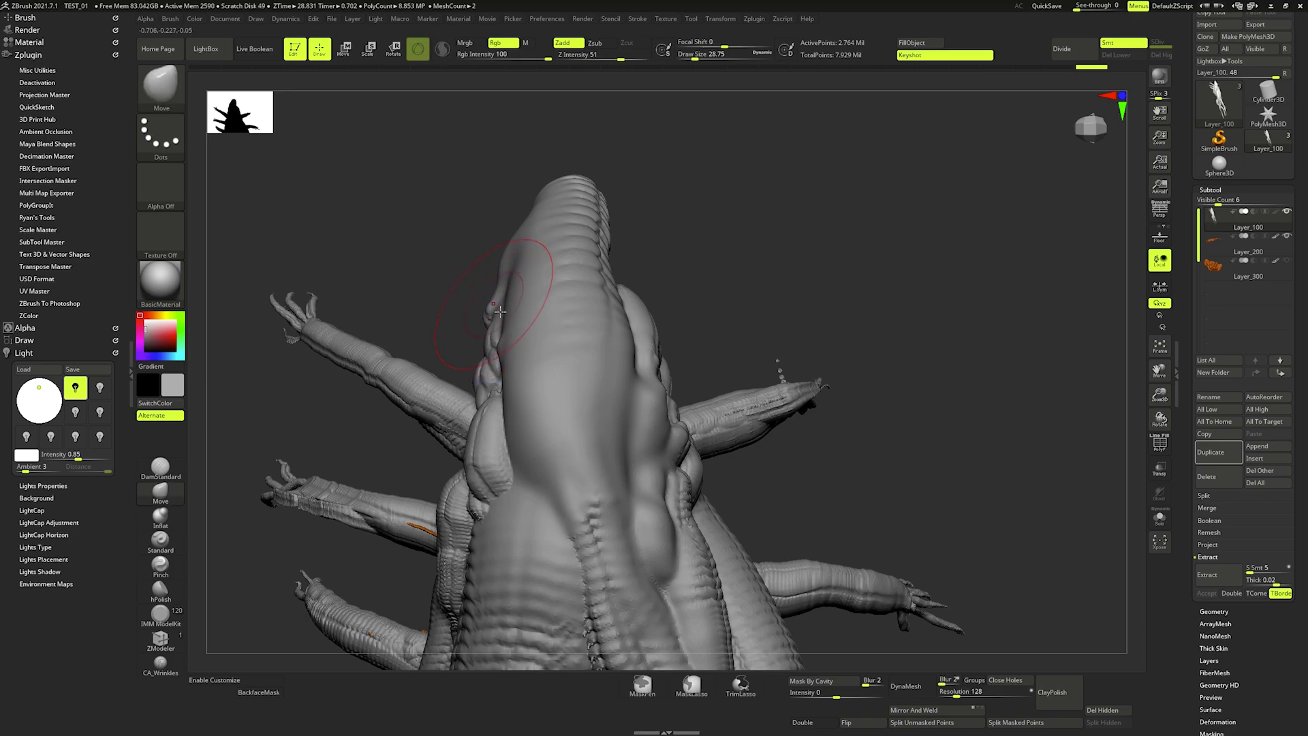
right_click_drag(515, 272, 504, 267)
left_click_drag(504, 267, 519, 285)
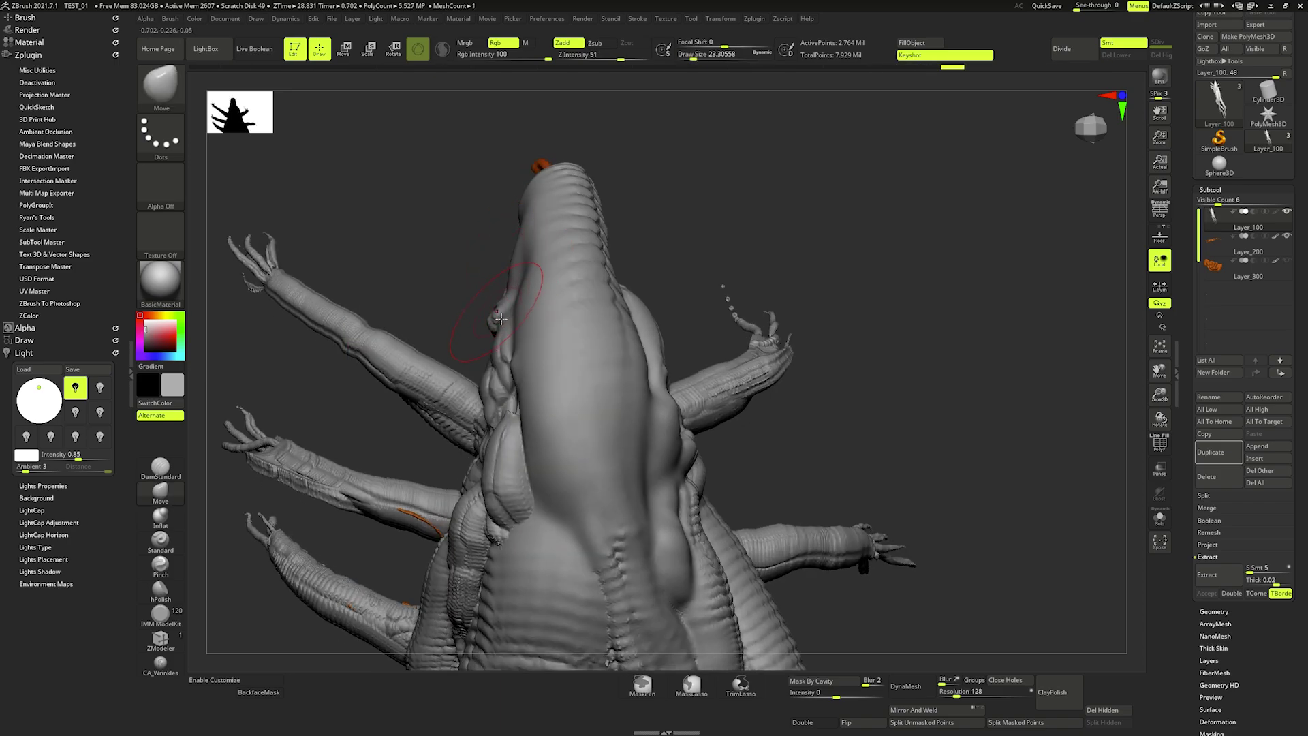
- Reshape the side of the throat beneath the snout with Move brush draw sizes of about 15.6 to 28.8
mouse_move(504, 335)
right_mouse_down()
mouse_move(571, 337)
mouse_move(617, 320)
right_mouse_up()
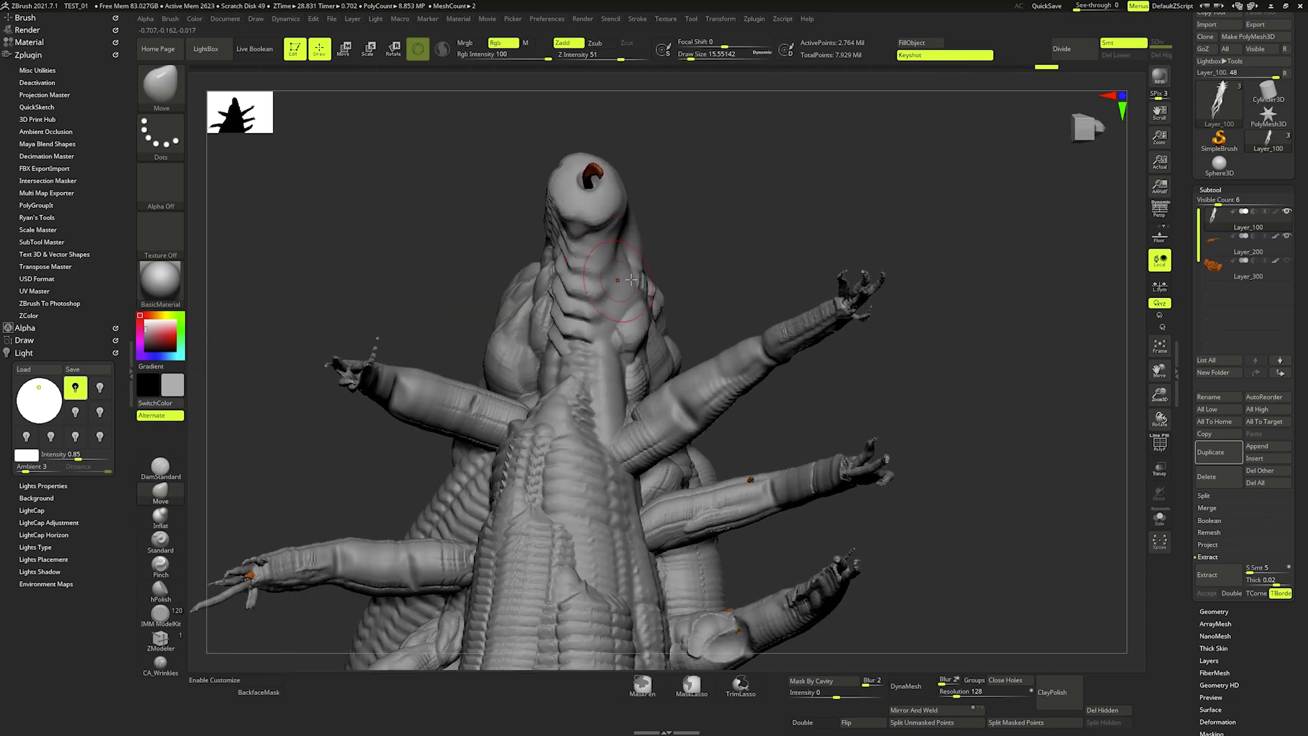
key("bracketleft")
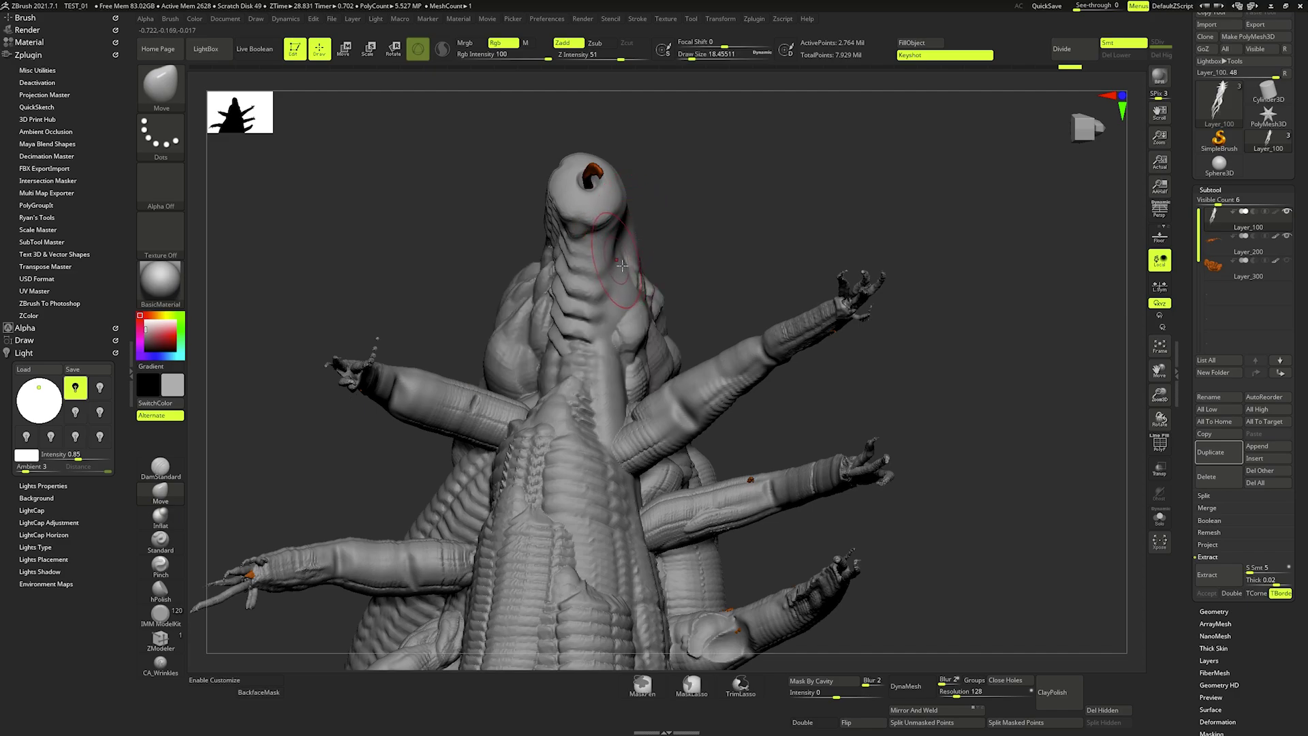
right_click(643, 259)
key("bracketright")
key("bracketright")
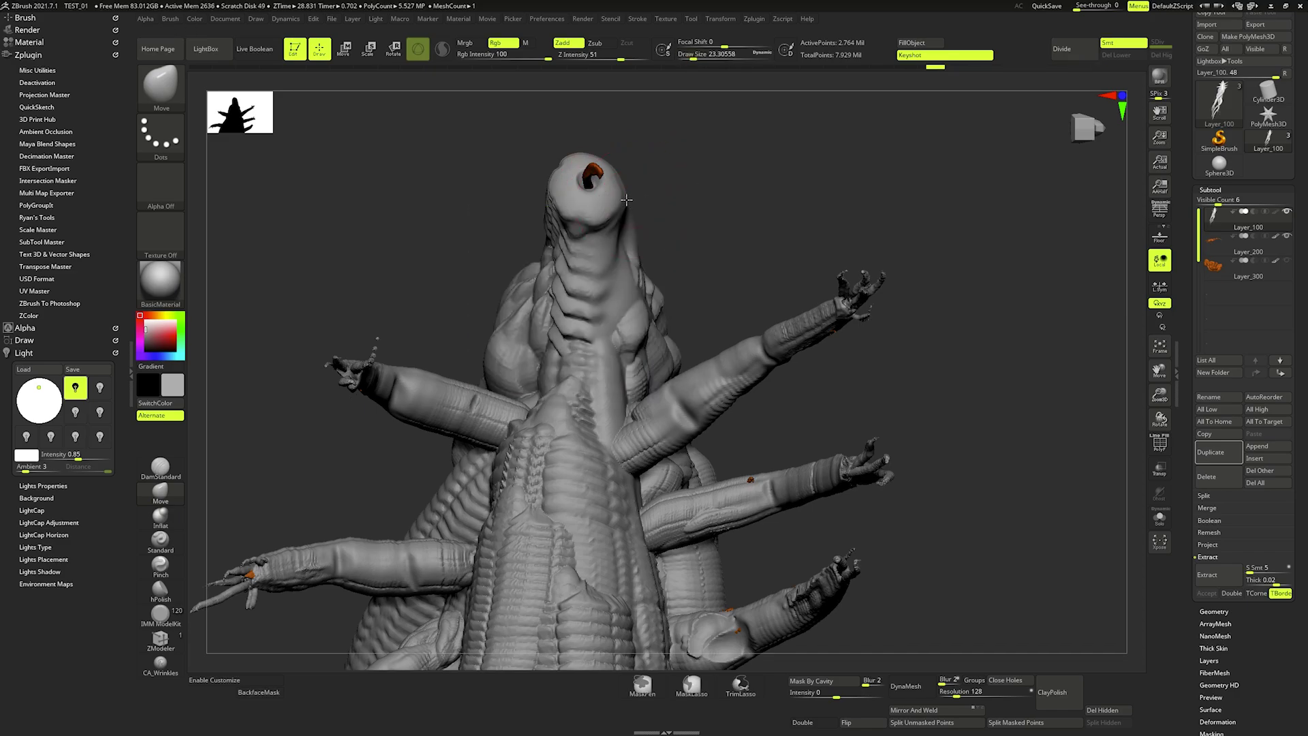
mouse_move(645, 216)
right_mouse_down()
mouse_move(597, 176)
mouse_move(546, 177)
mouse_move(616, 195)
mouse_move(641, 177)
mouse_move(633, 164)
mouse_move(634, 219)
mouse_move(611, 176)
mouse_move(579, 174)
mouse_move(672, 254)
mouse_move(669, 220)
right_mouse_up()
right_click(648, 189)
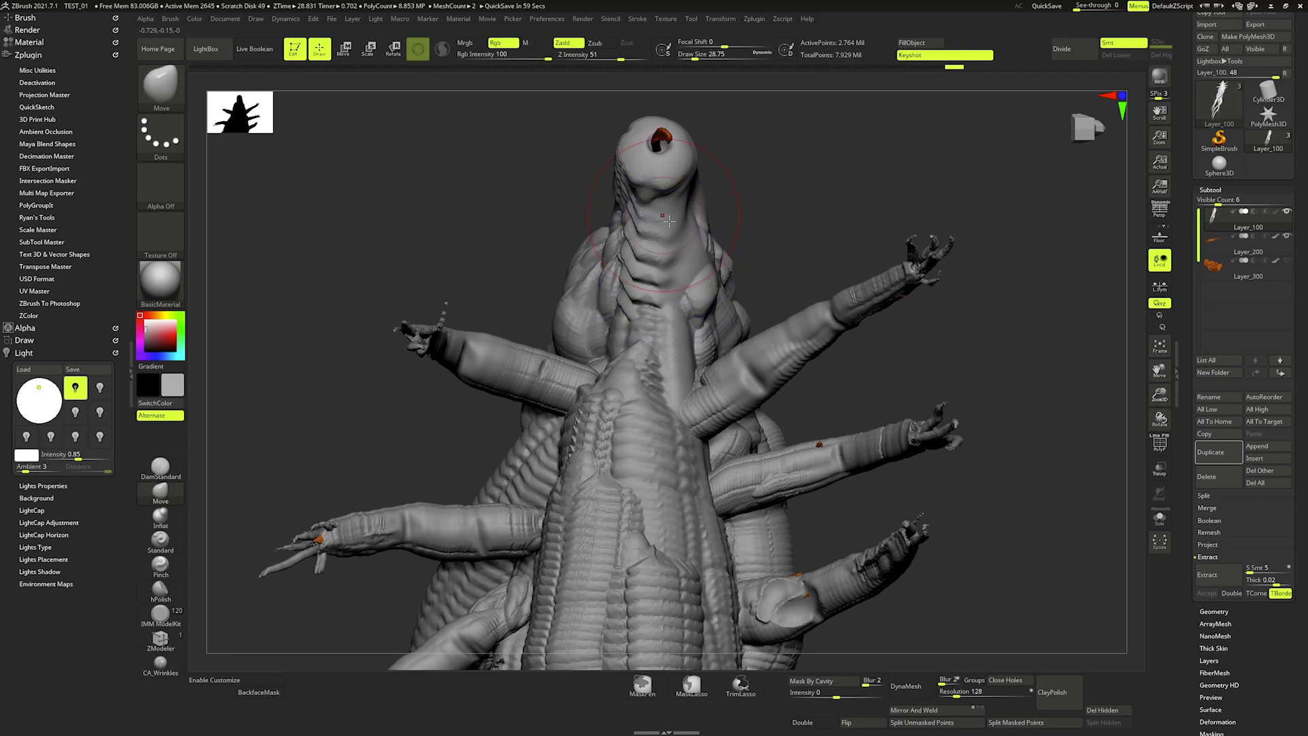
- Reposition the folds down the front of the throat with Move brush draw sizes of about 34.8, 18.5 and 26.9
key("space")
key("space")
mouse_move(600, 349)
left_mouse_down()
mouse_move(641, 372)
mouse_move(643, 397)
mouse_move(711, 400)
mouse_move(675, 413)
left_mouse_up()
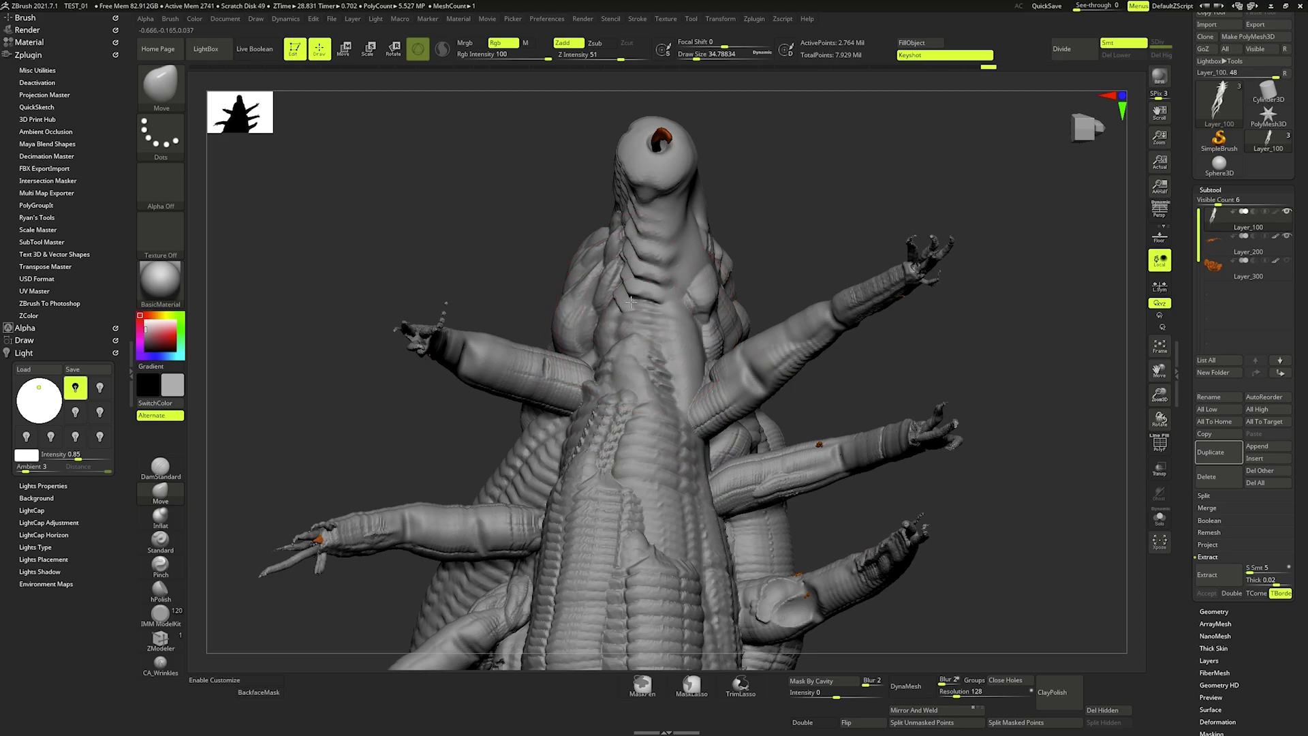
key("[")
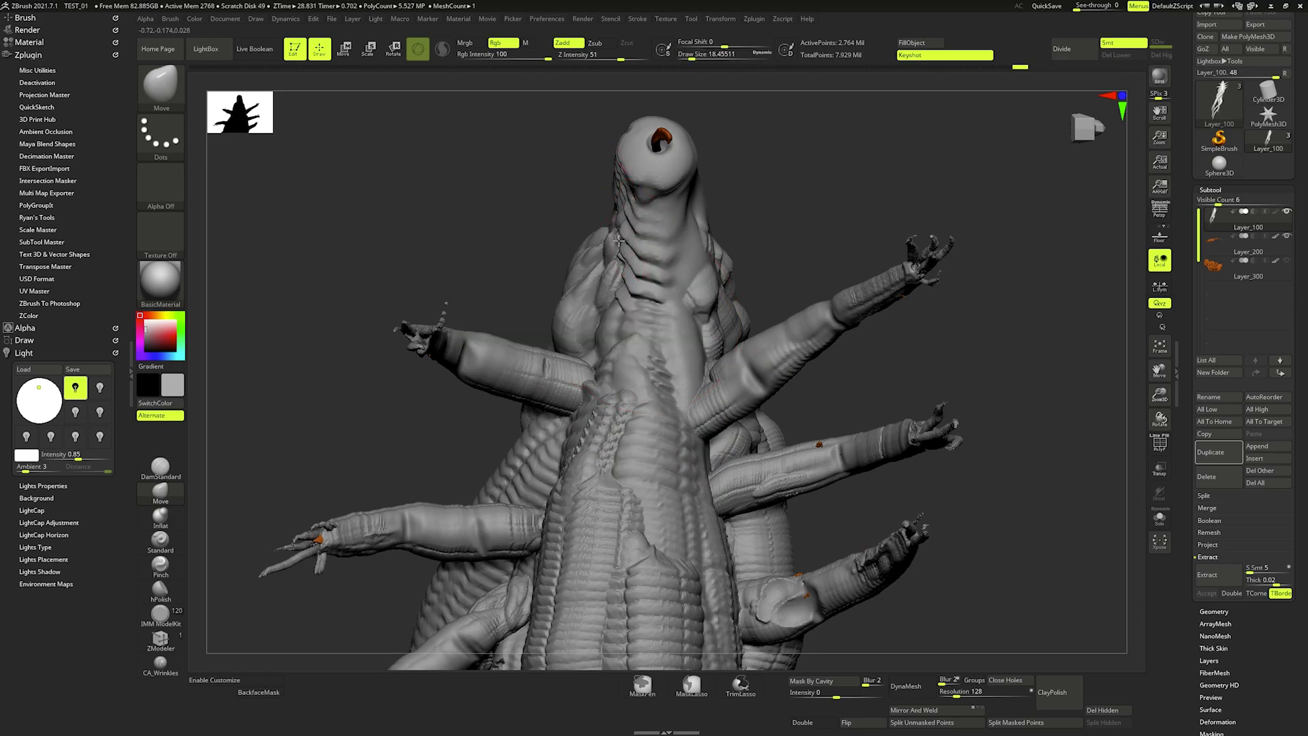
key("space")
key("]")
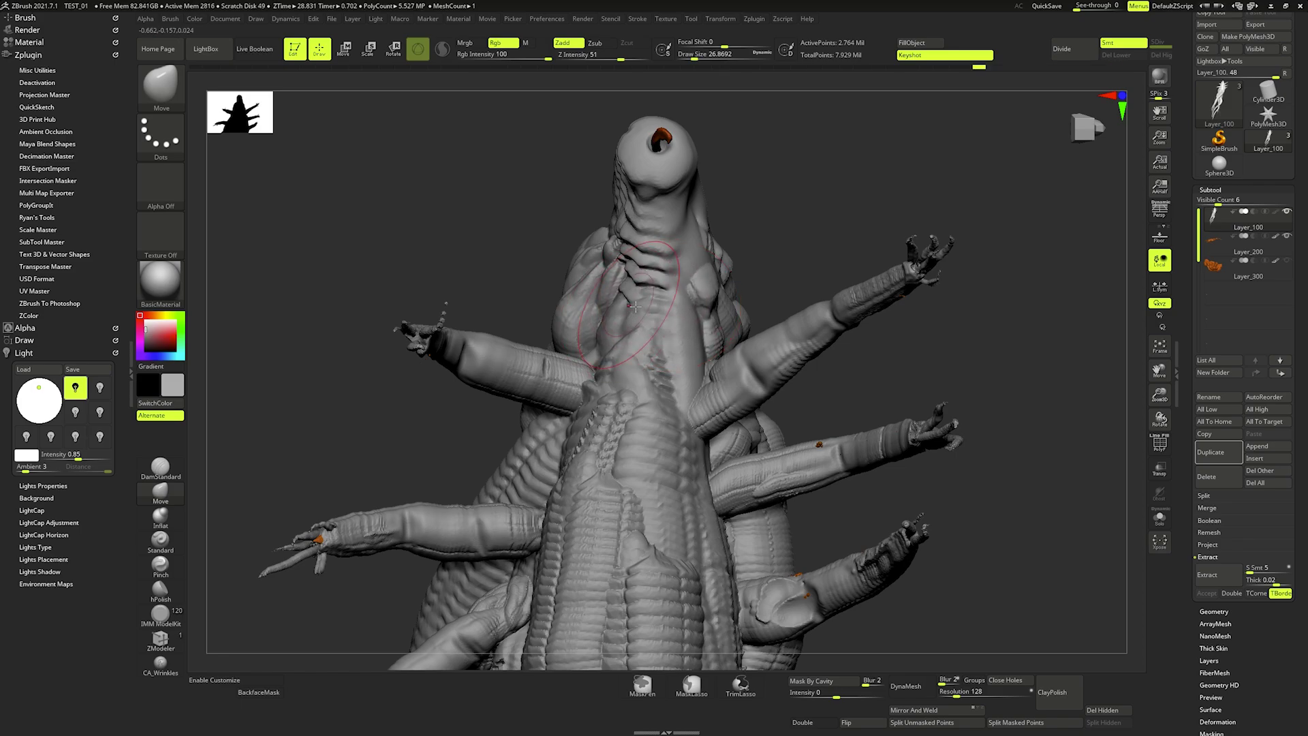
- Refine the throat ribs from the side with the Move brush, reducing the draw size to about 14.2 and 8.4
mouse_move(634, 307)
right_mouse_down()
mouse_move(612, 275)
mouse_move(610, 297)
right_mouse_up()
key("[")
key("space")
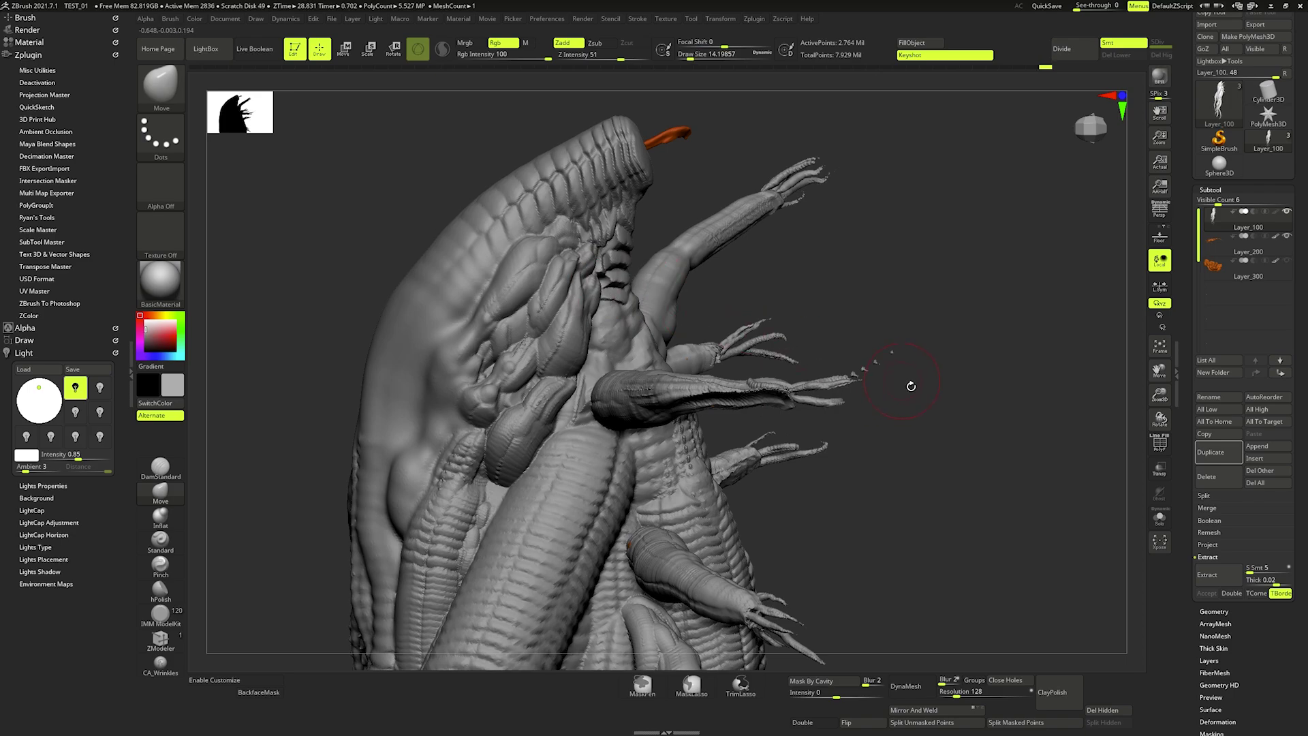
mouse_move(686, 314)
right_mouse_down()
mouse_move(607, 266)
mouse_move(340, 443)
mouse_move(212, 494)
right_mouse_up()
key("[")
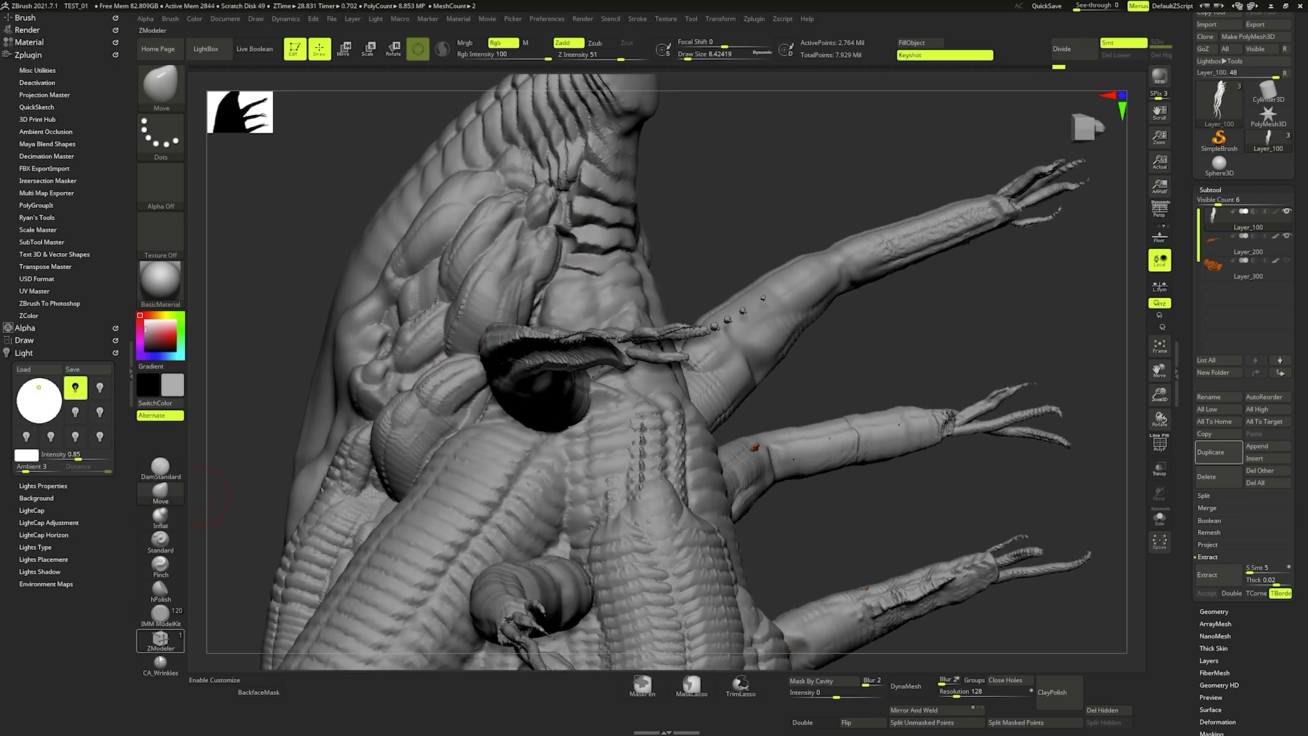
- Carve wrinkles across the throat folds beneath the snout with the CA_Wrinkles brush at a draw size of about 5.75
left_click(161, 669)
right_click_drag(538, 252, 642, 236)
key("space")
key("space")
left_click_drag(647, 235, 643, 232)
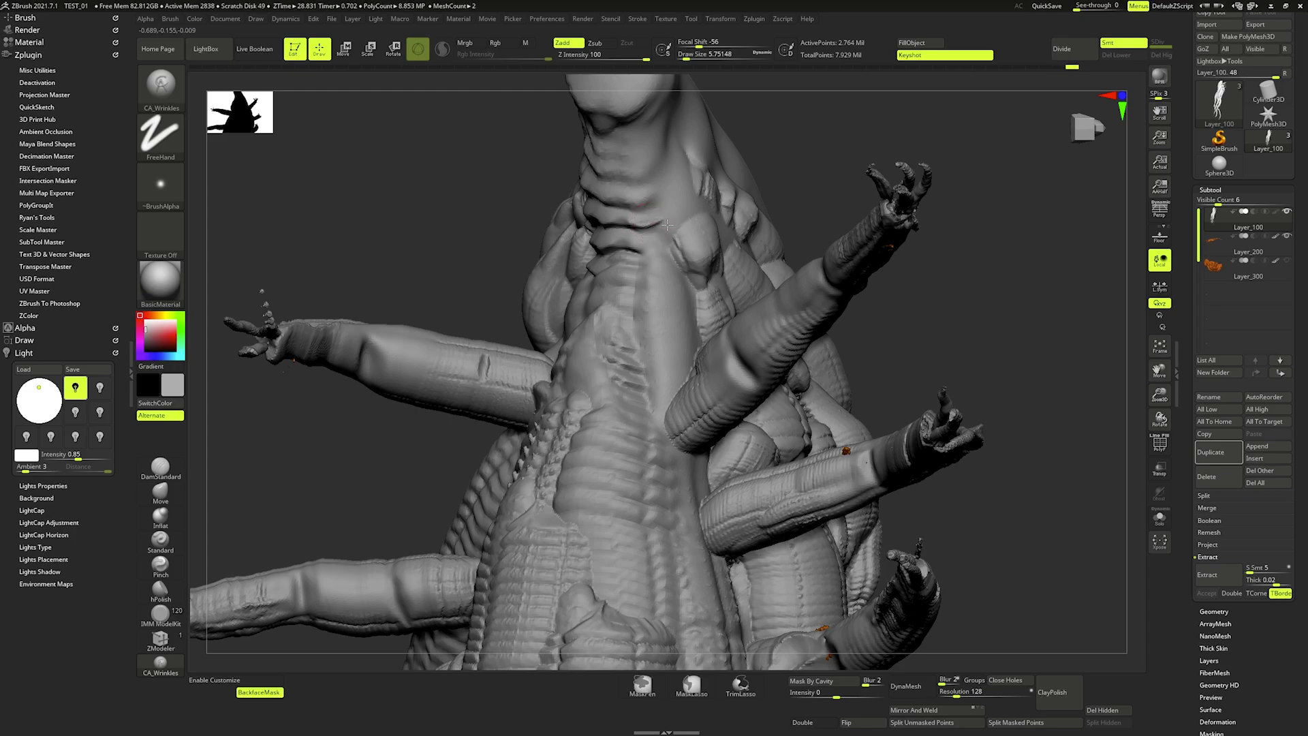
right_click_drag(677, 204, 636, 207)
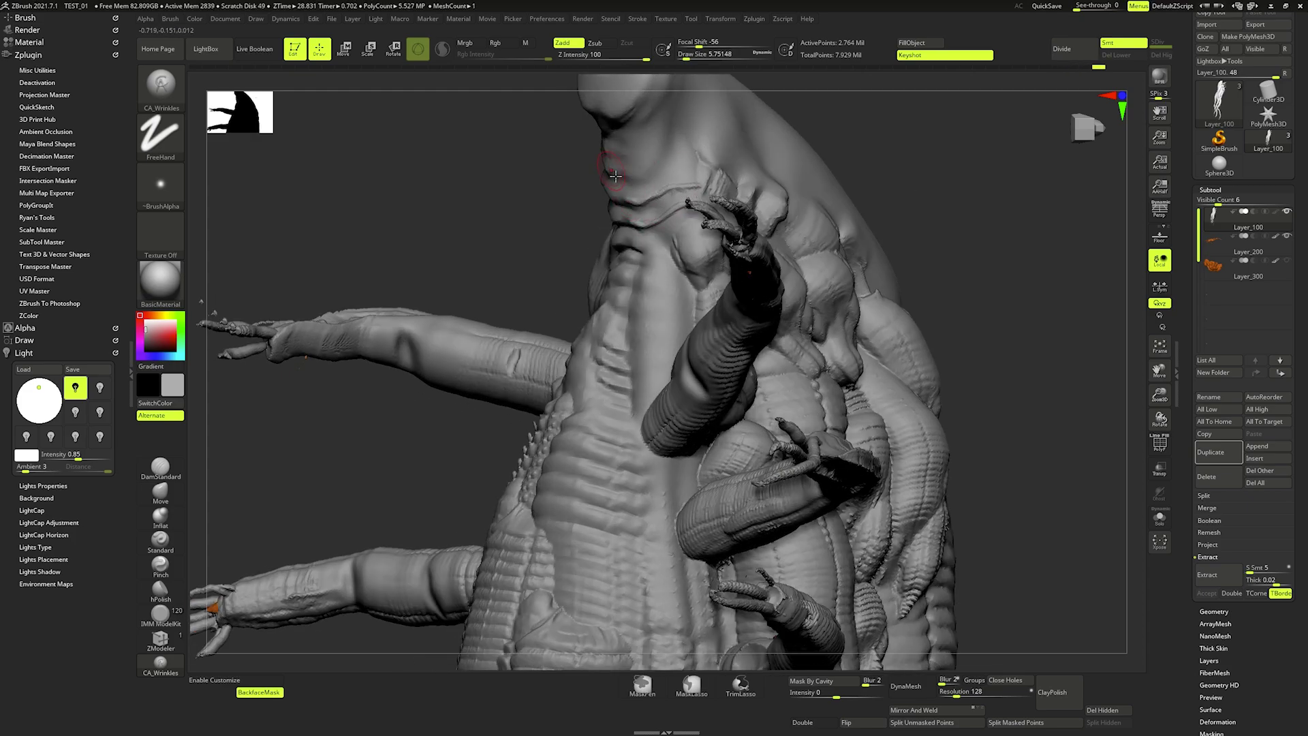
left_click_drag(640, 180, 672, 169)
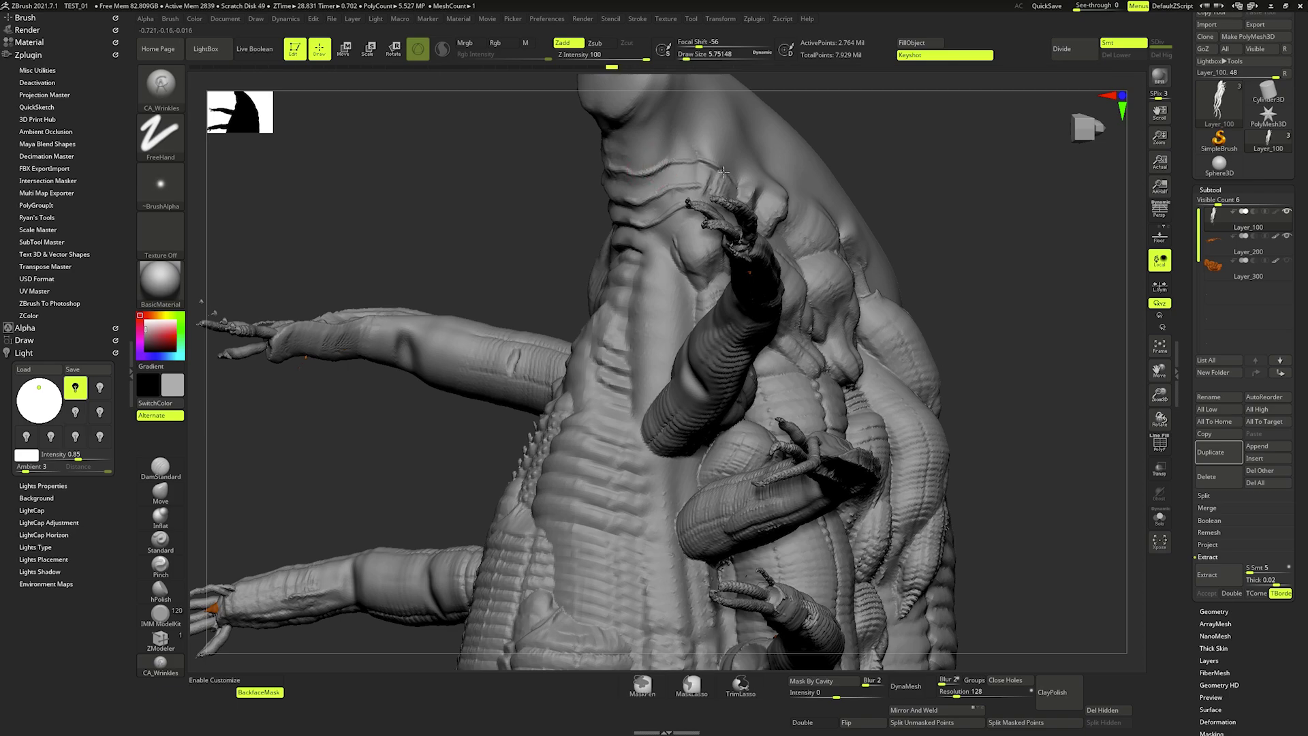
right_click_drag(724, 171, 571, 249)
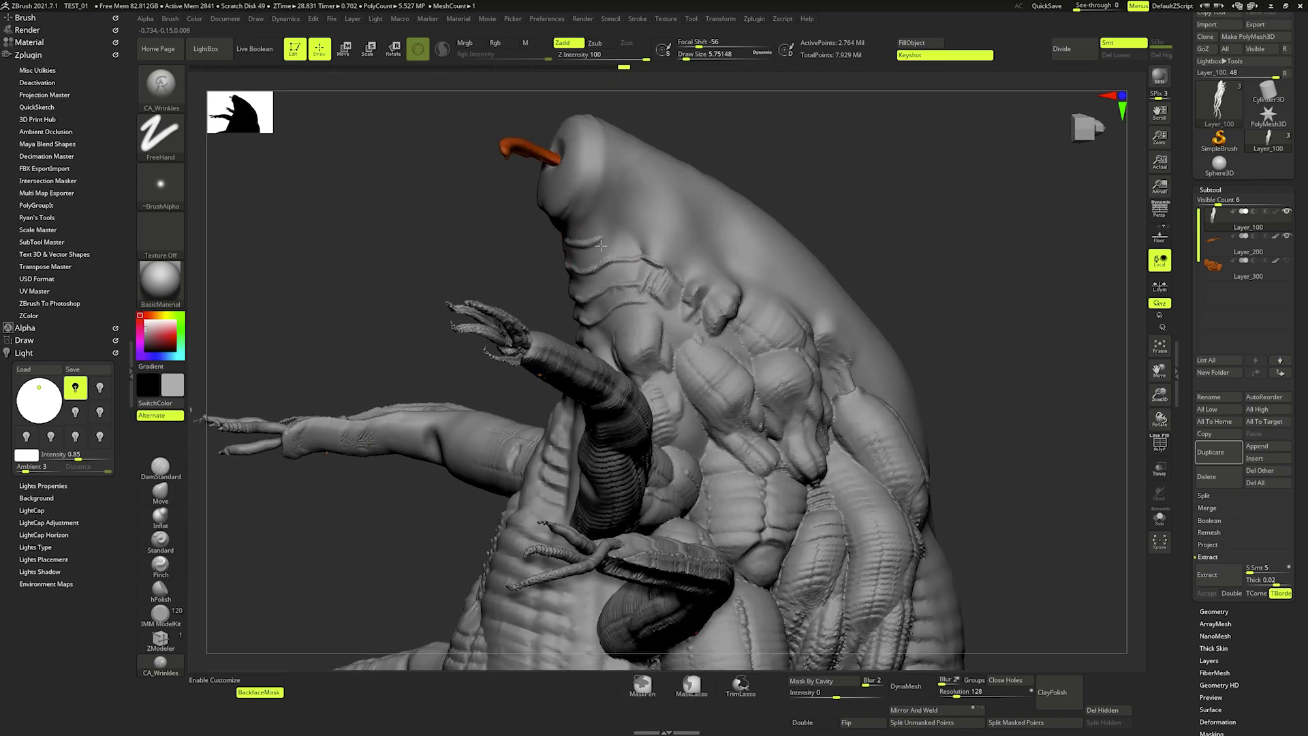
left_click_drag(665, 255, 686, 275)
- Add wrinkles around the mouth opening and along the side of the snout at a draw size of about 5.75
mouse_move(595, 200)
right_mouse_down()
mouse_move(526, 232)
mouse_move(572, 212)
mouse_move(542, 212)
right_mouse_up()
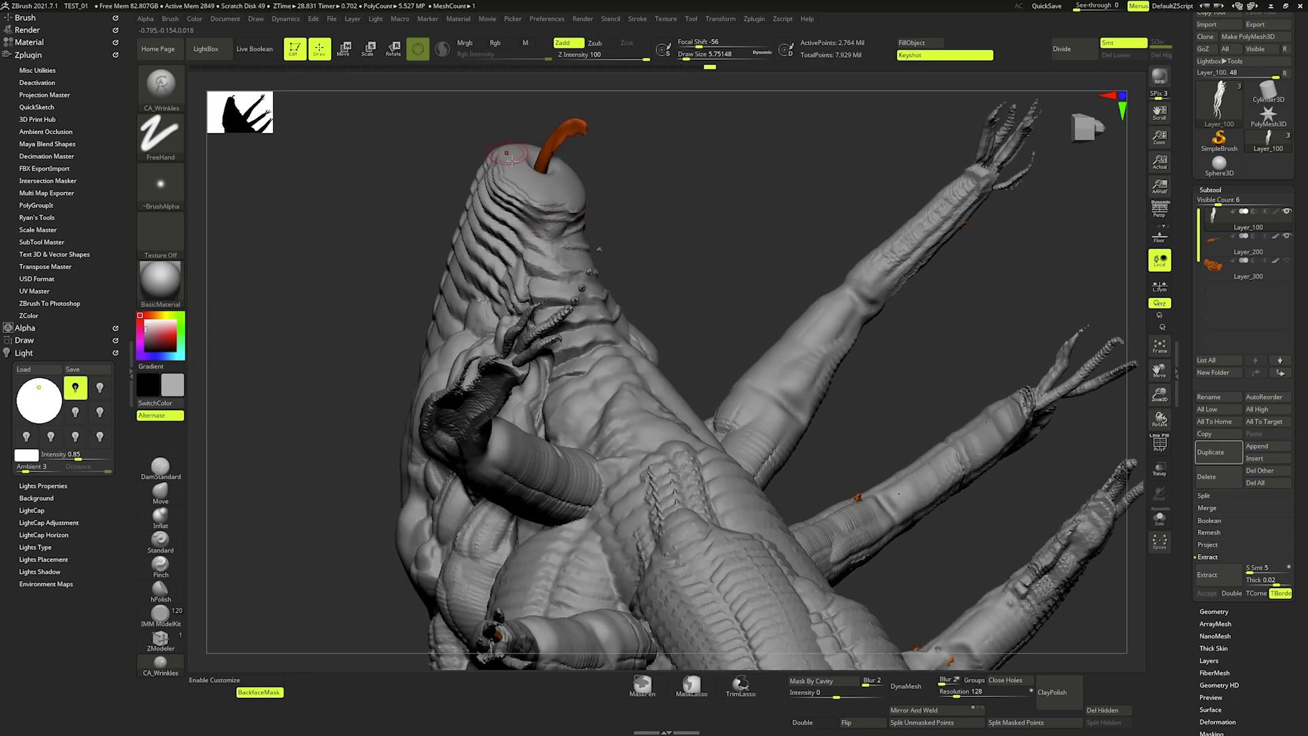
mouse_move(538, 183)
right_mouse_down("alt")
mouse_move(541, 153)
mouse_move(540, 303)
right_mouse_up("alt")
key("bracketright")
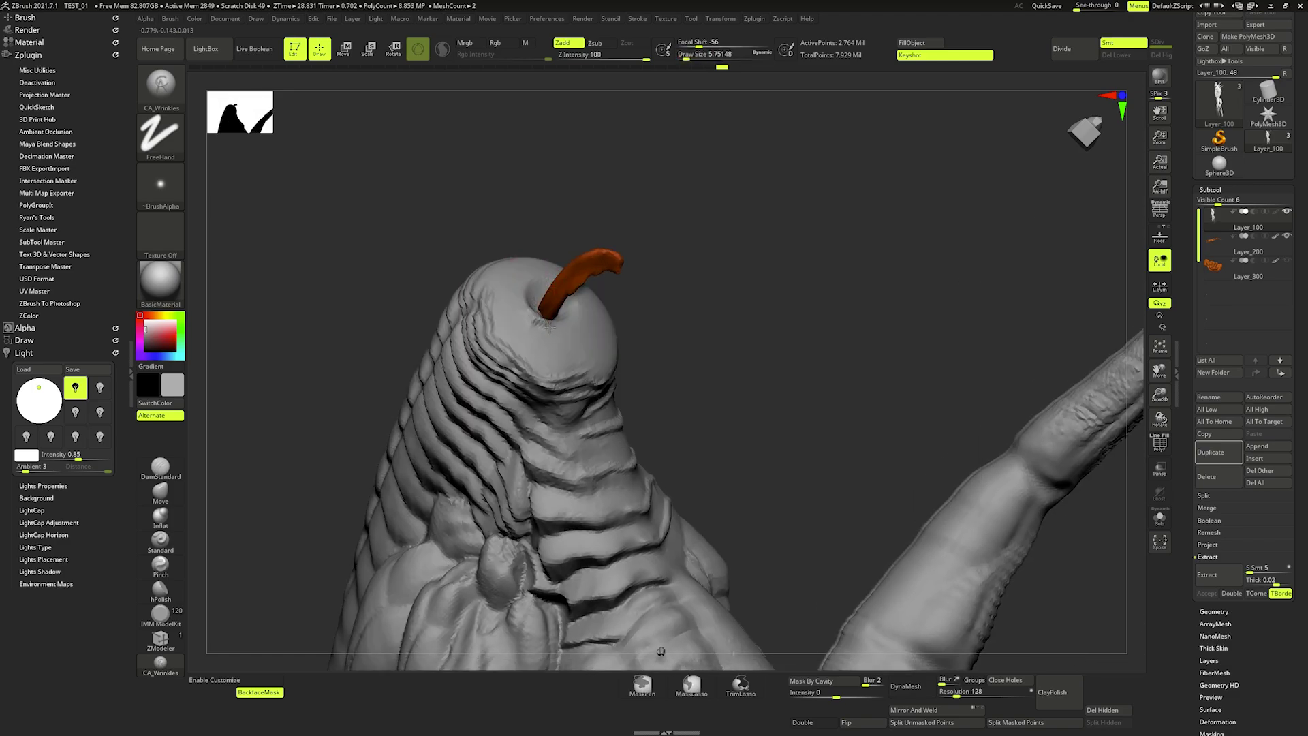
right_click_drag(538, 320, 541, 292)
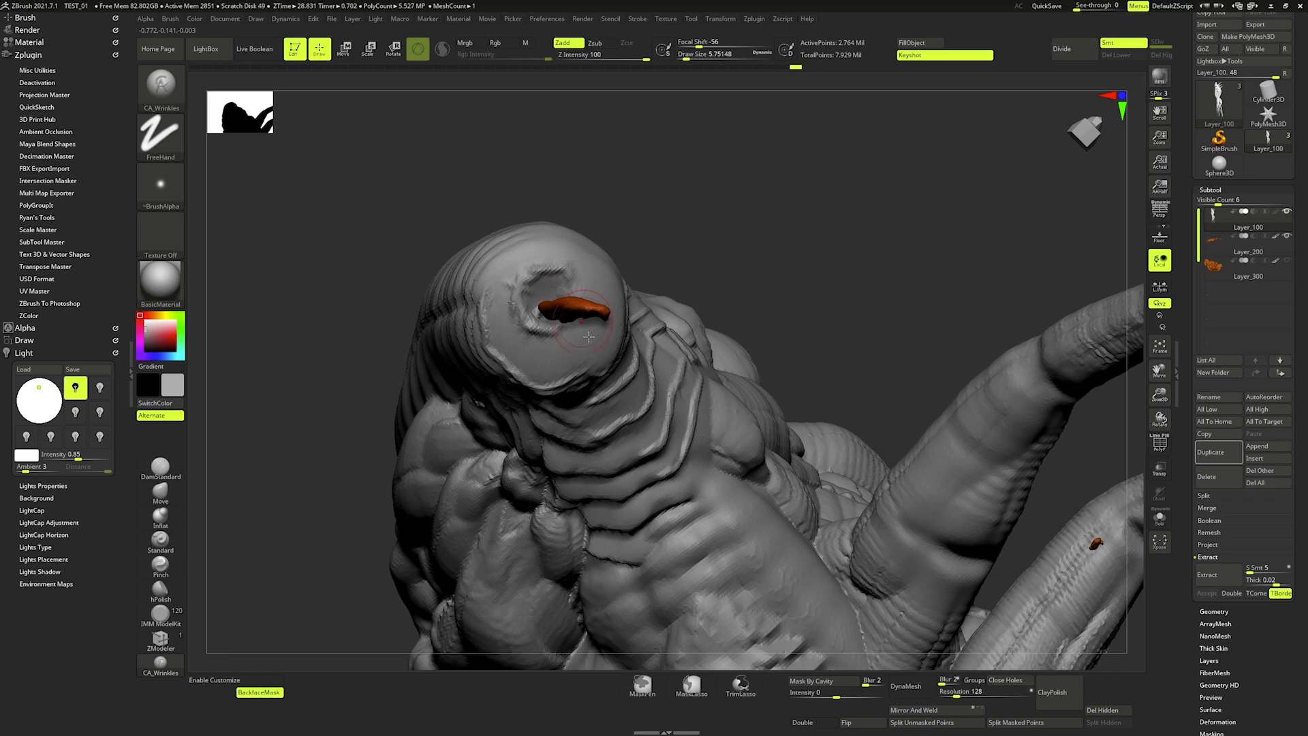
right_click_drag(589, 336, 625, 315)
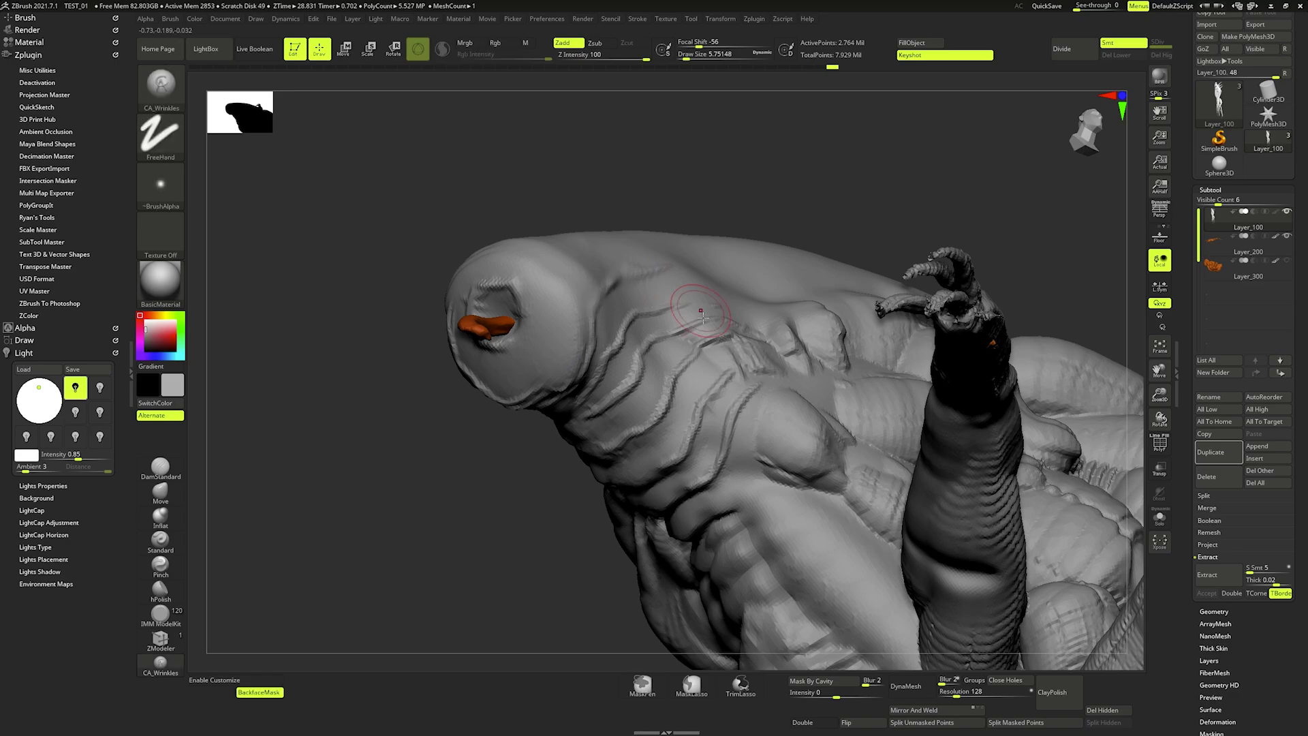
right_click_drag(593, 303, 701, 294)
- Soften the wrinkles on the side of the throat behind the snout with the Smooth brush
key("shift")
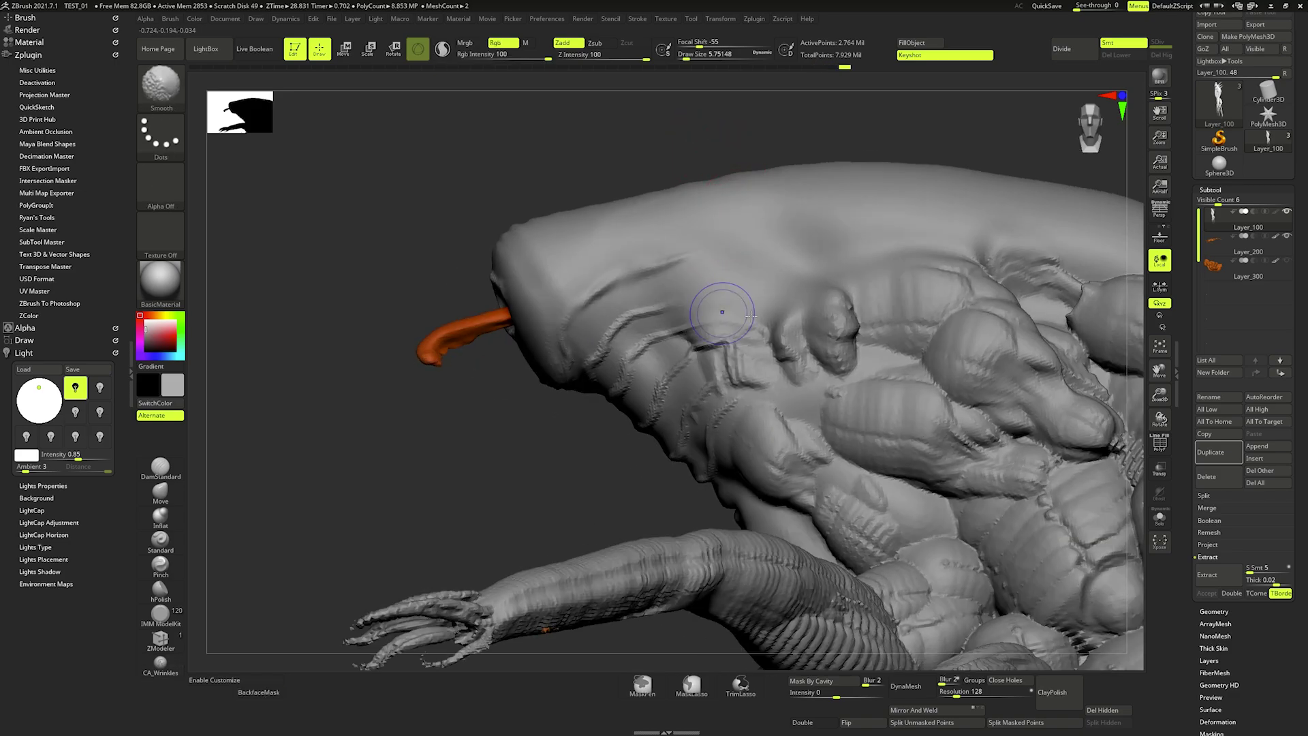
left_click_drag(701, 293, 724, 415, "shift")
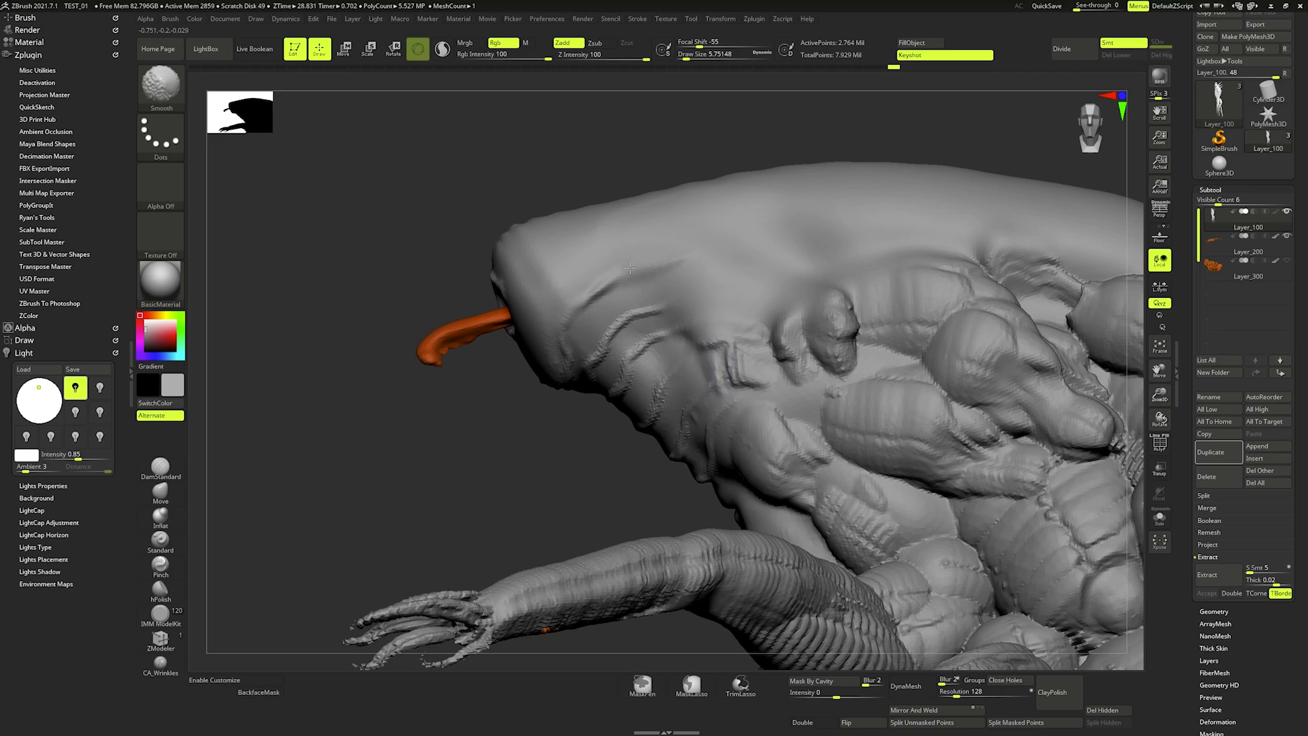
mouse_move(693, 300)
right_mouse_down()
mouse_move(674, 299)
mouse_move(754, 280)
mouse_move(652, 309)
right_mouse_up()
key("shift")
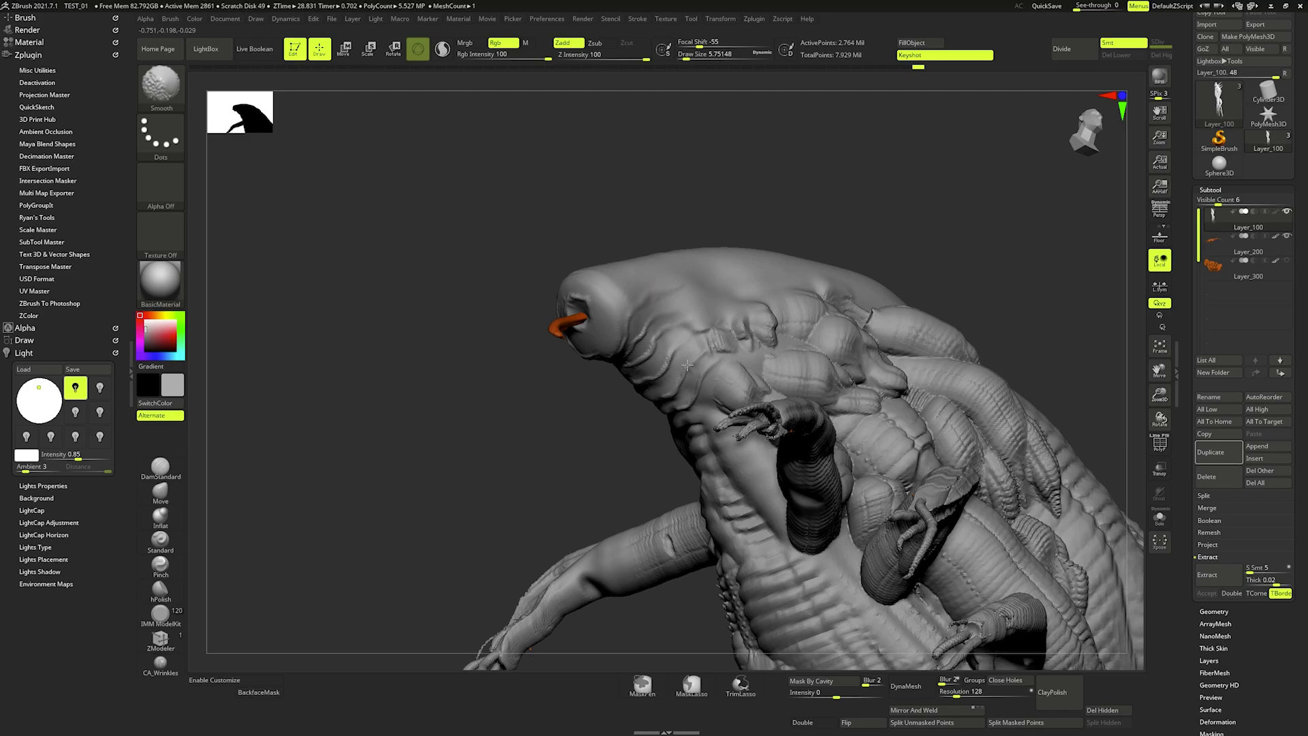
mouse_move(687, 365)
right_mouse_down()
mouse_move(722, 355)
mouse_move(668, 344)
mouse_move(710, 341)
mouse_move(689, 367)
right_mouse_up()
key("shift")
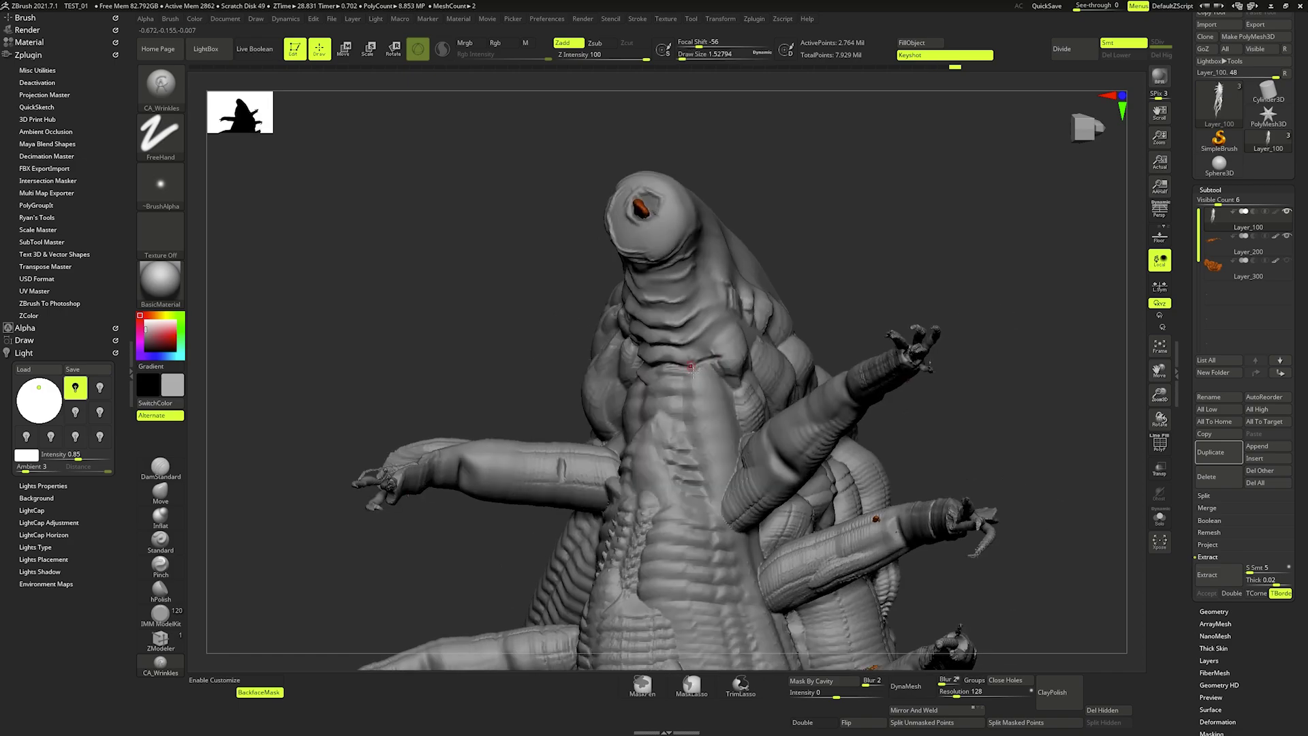
- Crease the base of the throat and the skin beside the upper side lobe with CA_Wrinkles draw sizes of about 1.5 and 8.4
key("space")
mouse_move(735, 343)
right_mouse_down()
mouse_move(750, 351)
mouse_move(721, 325)
mouse_move(769, 329)
mouse_move(794, 362)
mouse_move(804, 354)
right_mouse_up()
key("space")
left_click_drag(803, 368, 815, 368)
right_click_drag(812, 368, 780, 347)
key("space")
mouse_move(794, 360)
left_mouse_down()
mouse_move(779, 361)
mouse_move(794, 359)
left_mouse_up()
key("space")
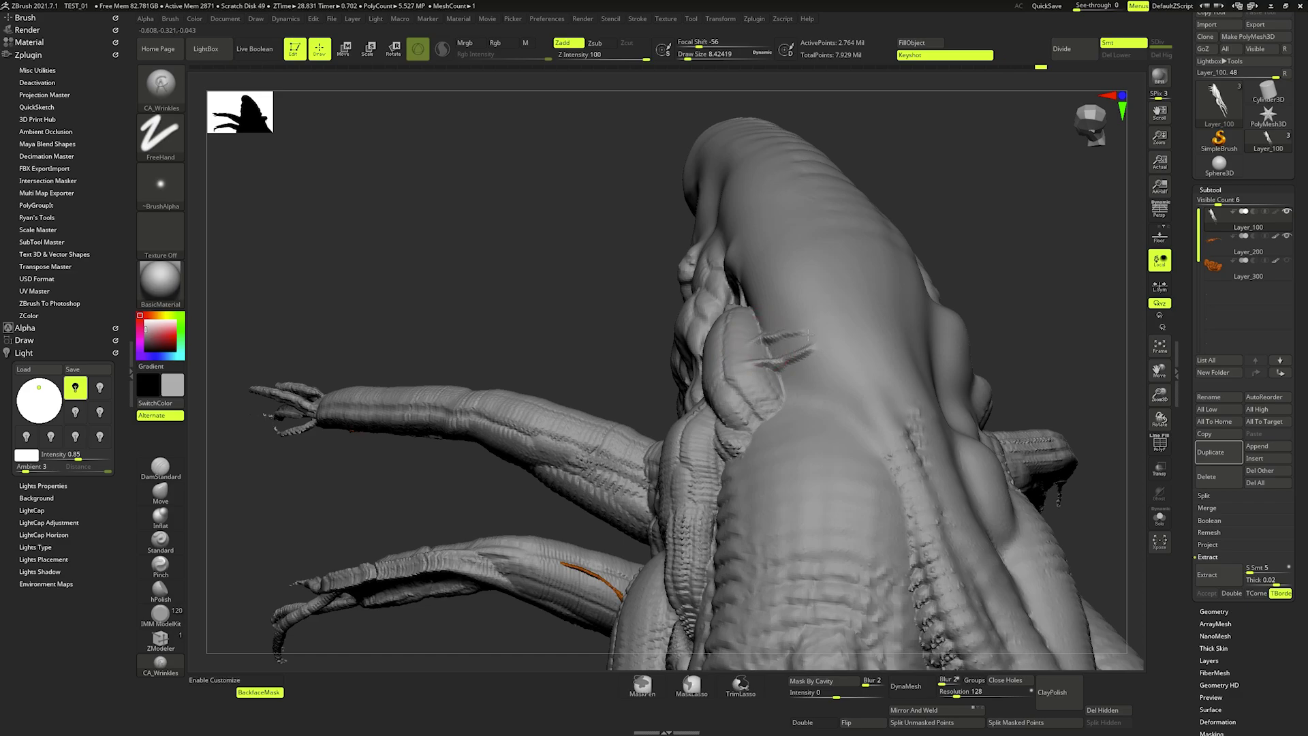
- Blend the side lobe into the back by alternately smoothing and re-carving its wrinkles at a draw size of about 8.4
key("shift")
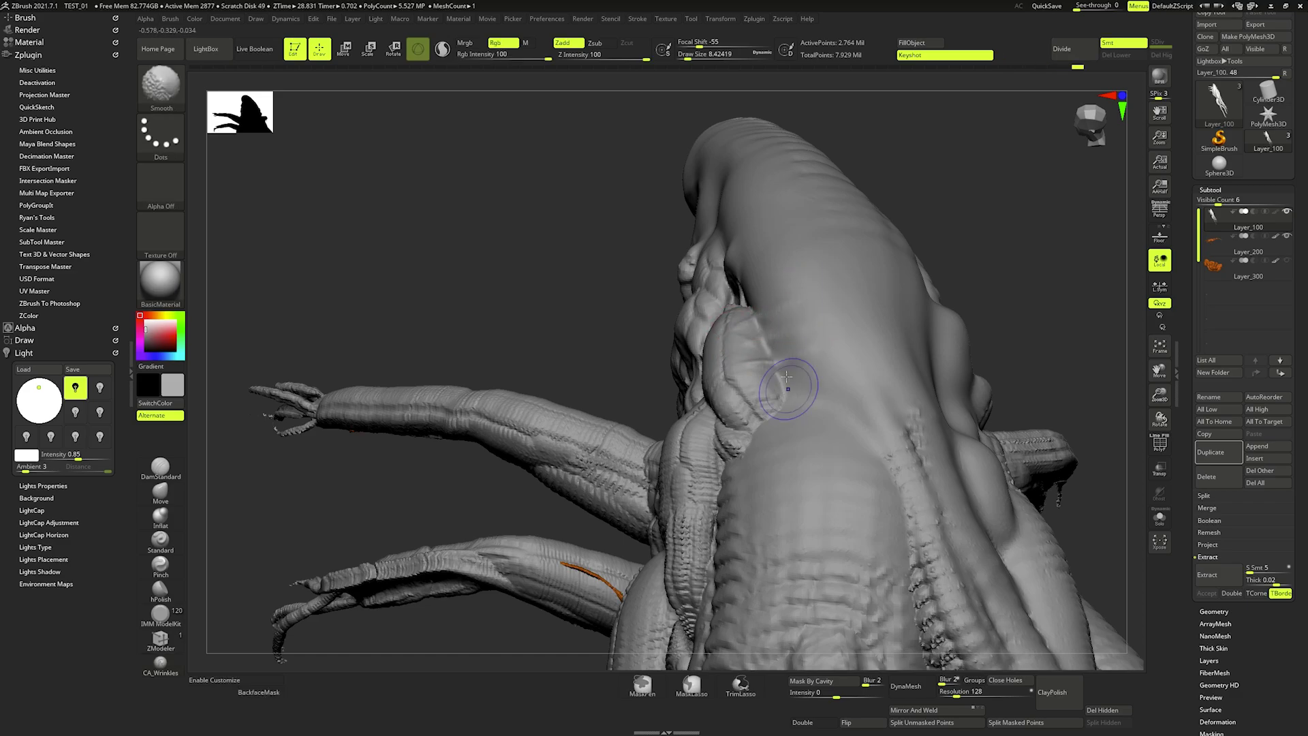
key("shift")
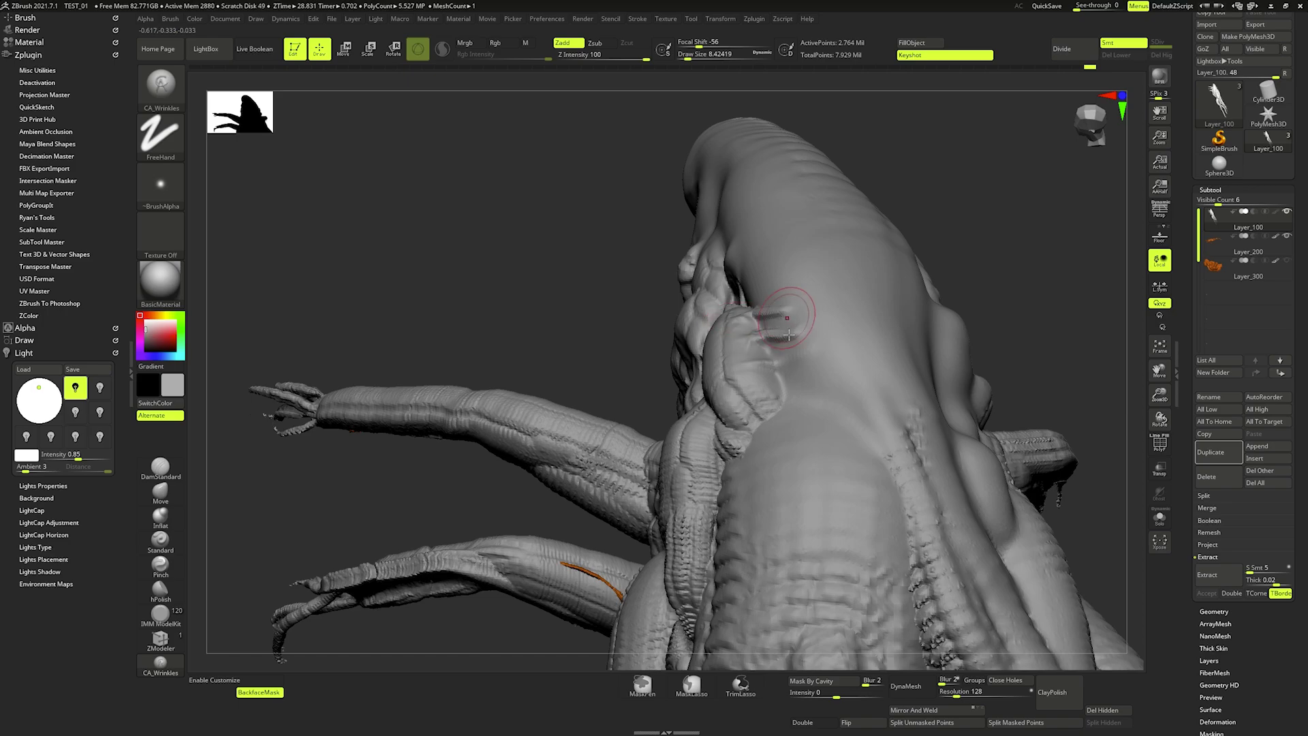
key("shift")
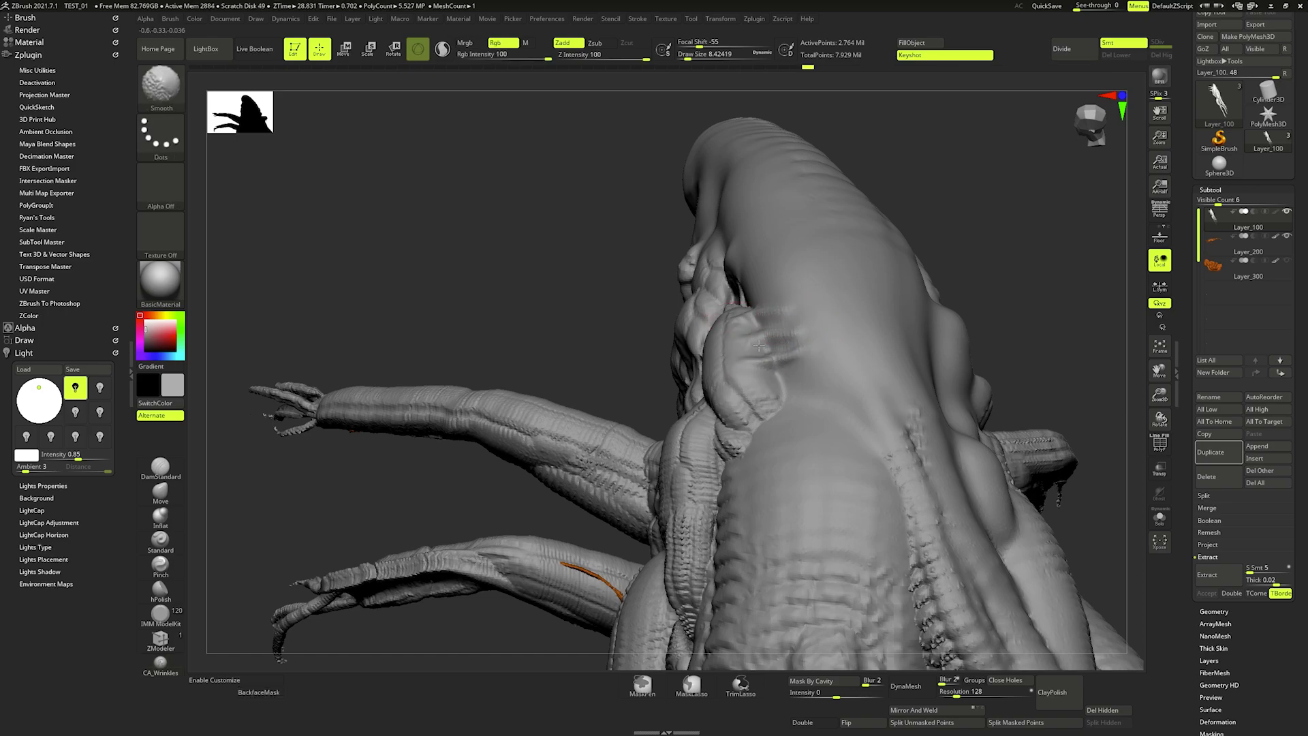
key("shift")
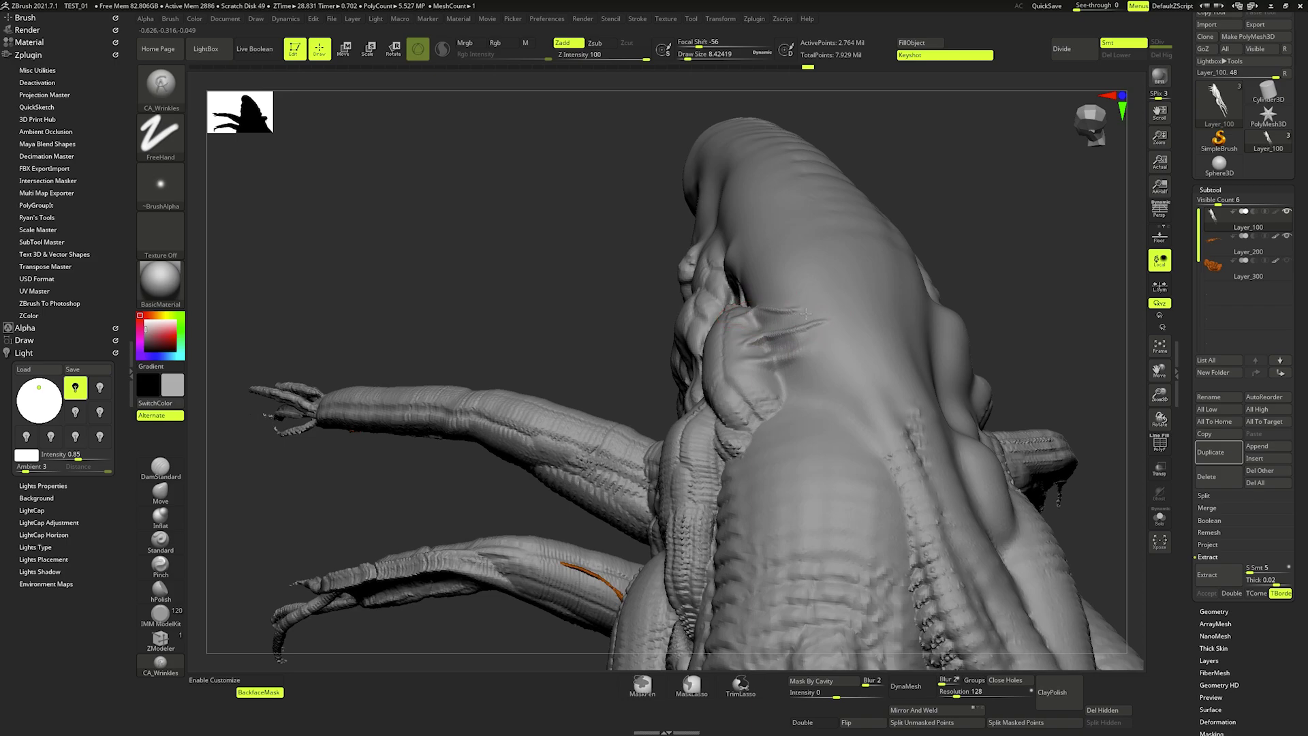
mouse_move(767, 371)
left_mouse_down()
mouse_move(785, 362)
mouse_move(804, 300)
mouse_move(771, 364)
left_mouse_up()
key("shift")
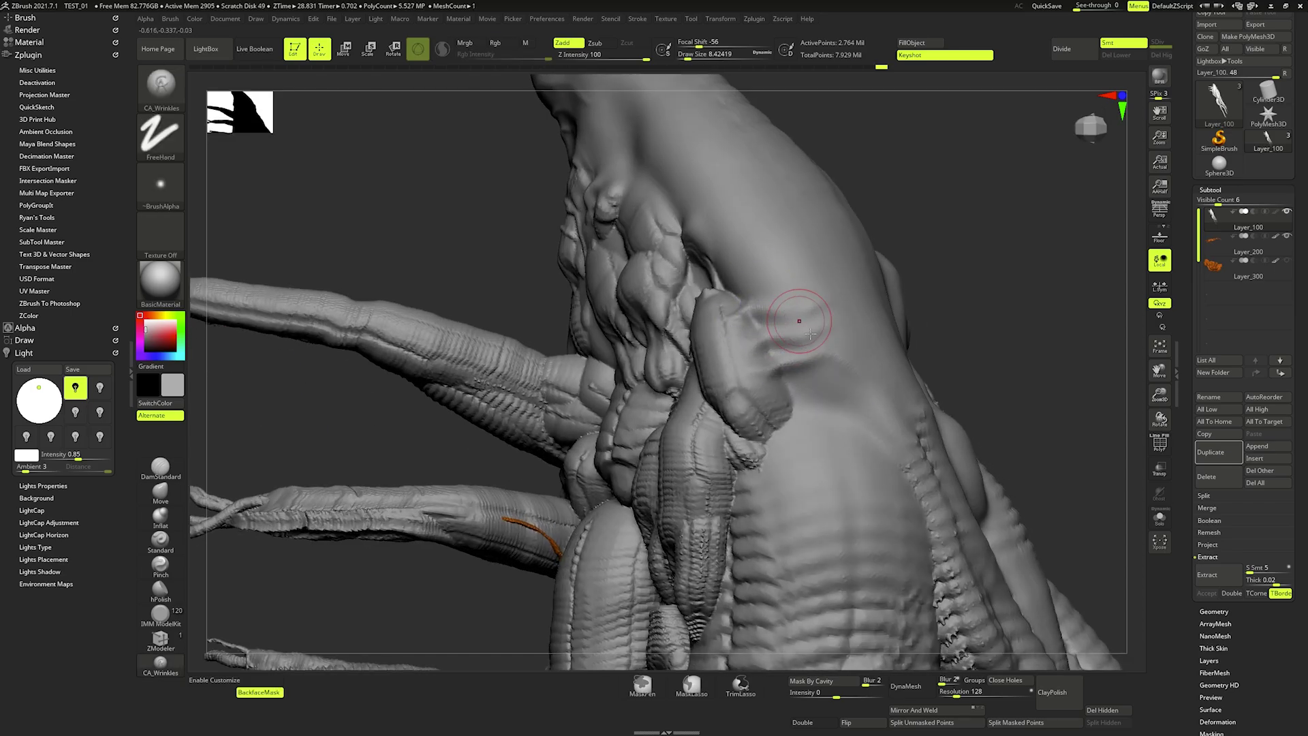
left_click_drag(788, 293, 804, 339)
- Sculpt folds along the head's side above the clustered lobes with CA_Wrinkles sizes of about 20 and 8.4, and smooth them
mouse_move(805, 339)
right_mouse_down()
mouse_move(835, 367)
mouse_move(589, 257)
mouse_move(572, 277)
right_mouse_up()
key("bracketright")
key("bracketright")
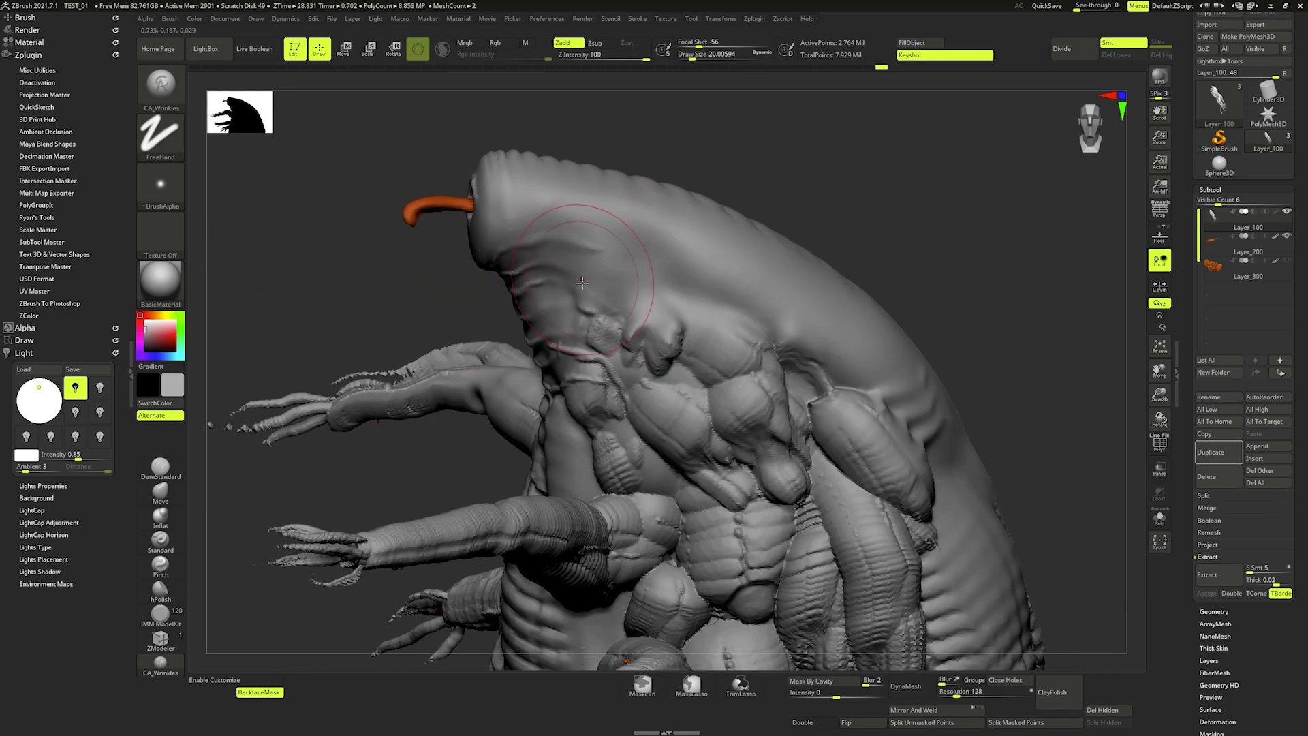
mouse_move(572, 277)
left_mouse_down()
mouse_move(612, 311)
mouse_move(675, 325)
mouse_move(637, 317)
left_mouse_up()
key("space")
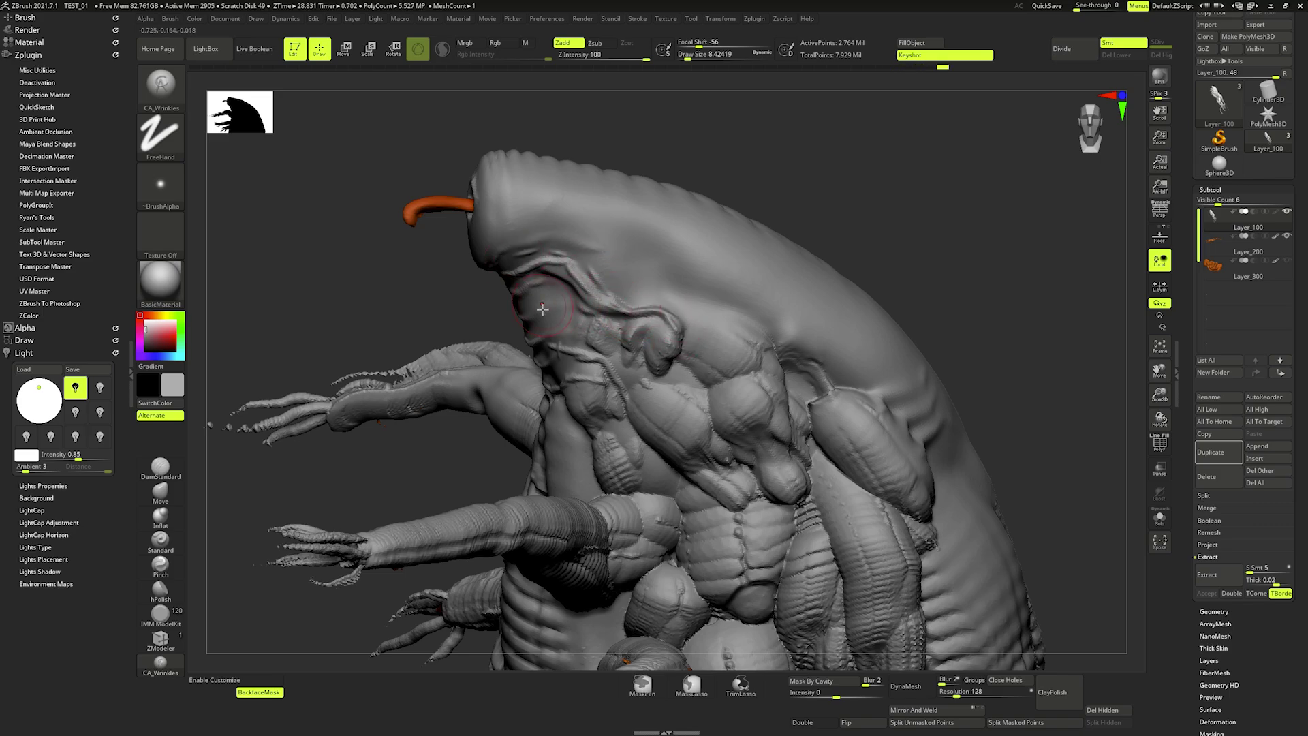
mouse_move(578, 319)
left_mouse_down("shift")
mouse_move(579, 258)
mouse_move(539, 263)
mouse_move(596, 302)
left_mouse_up("shift")
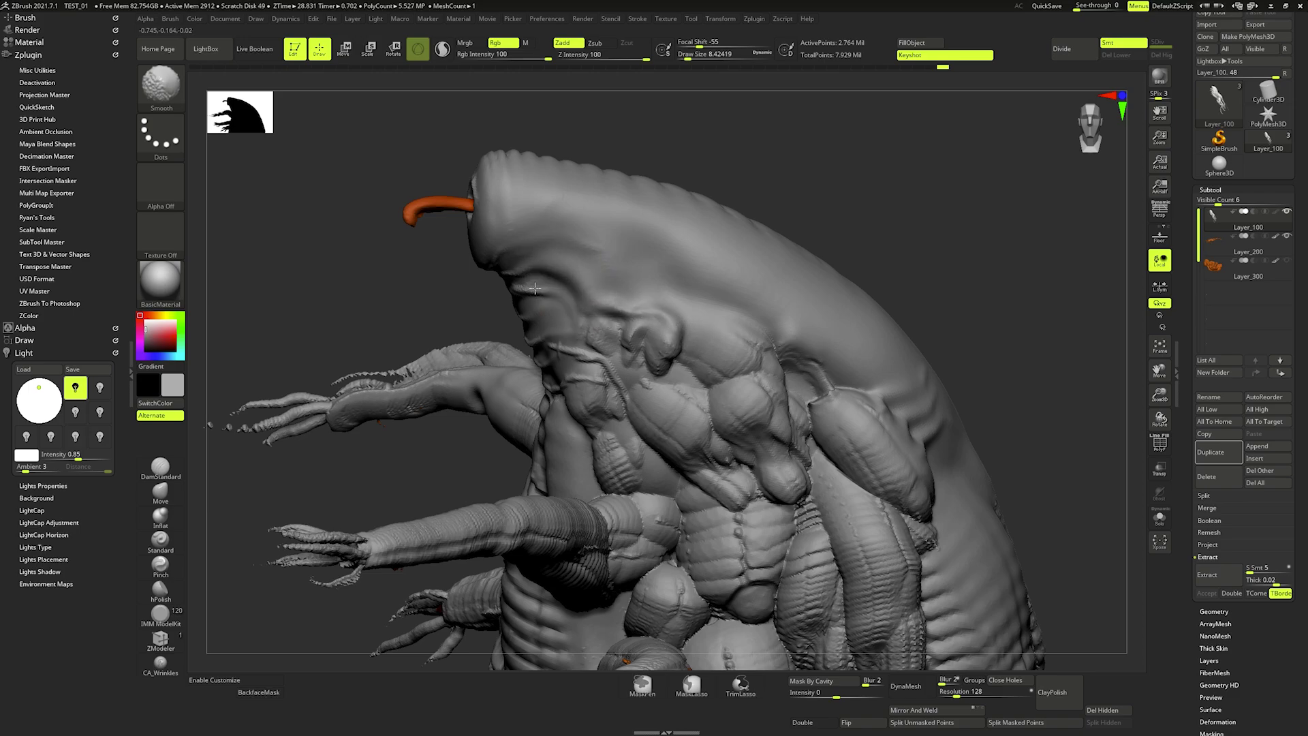
mouse_move(354, 286)
left_mouse_down()
mouse_move(641, 299)
mouse_move(630, 333)
mouse_move(674, 327)
left_mouse_up()
- Reshape the throat contour beneath the snout with Move brush draw sizes of about 34.8, 26.9 and 32.7
key("b")
key("m")
key("v")
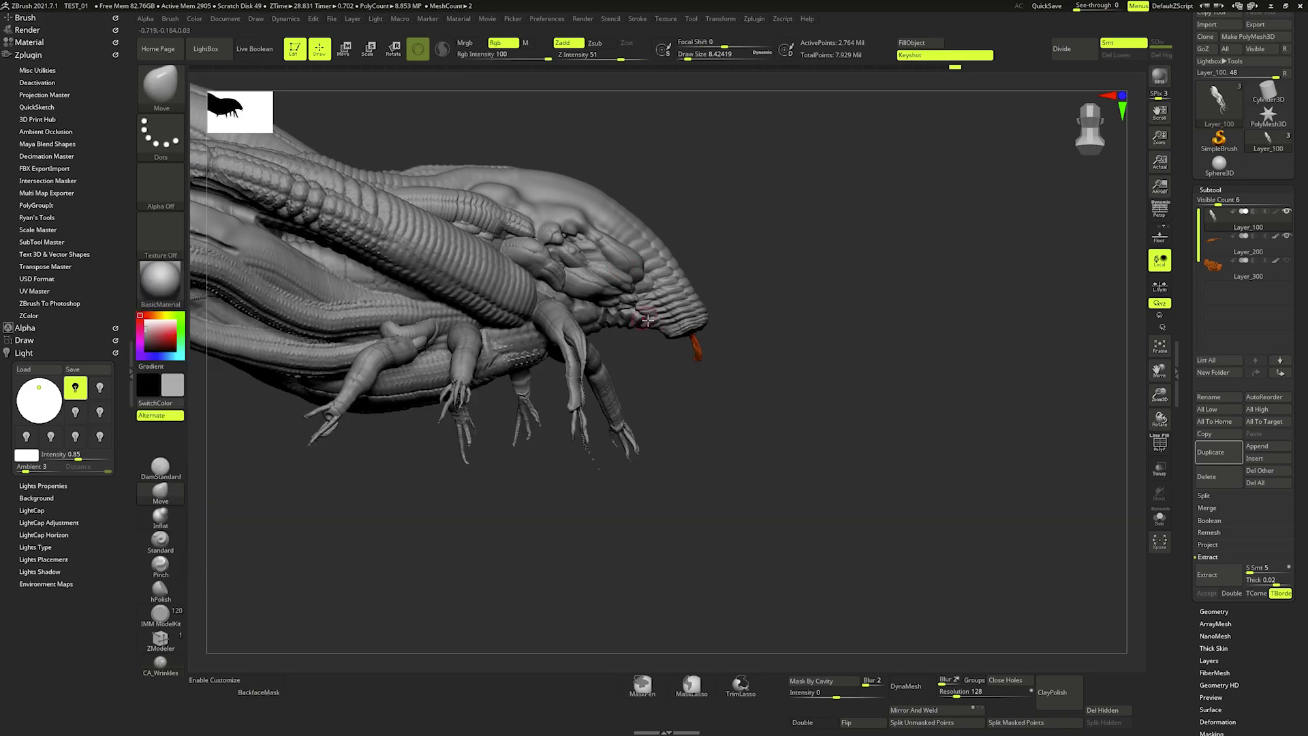
key("bracketright")
key("bracketright")
key("bracketright")
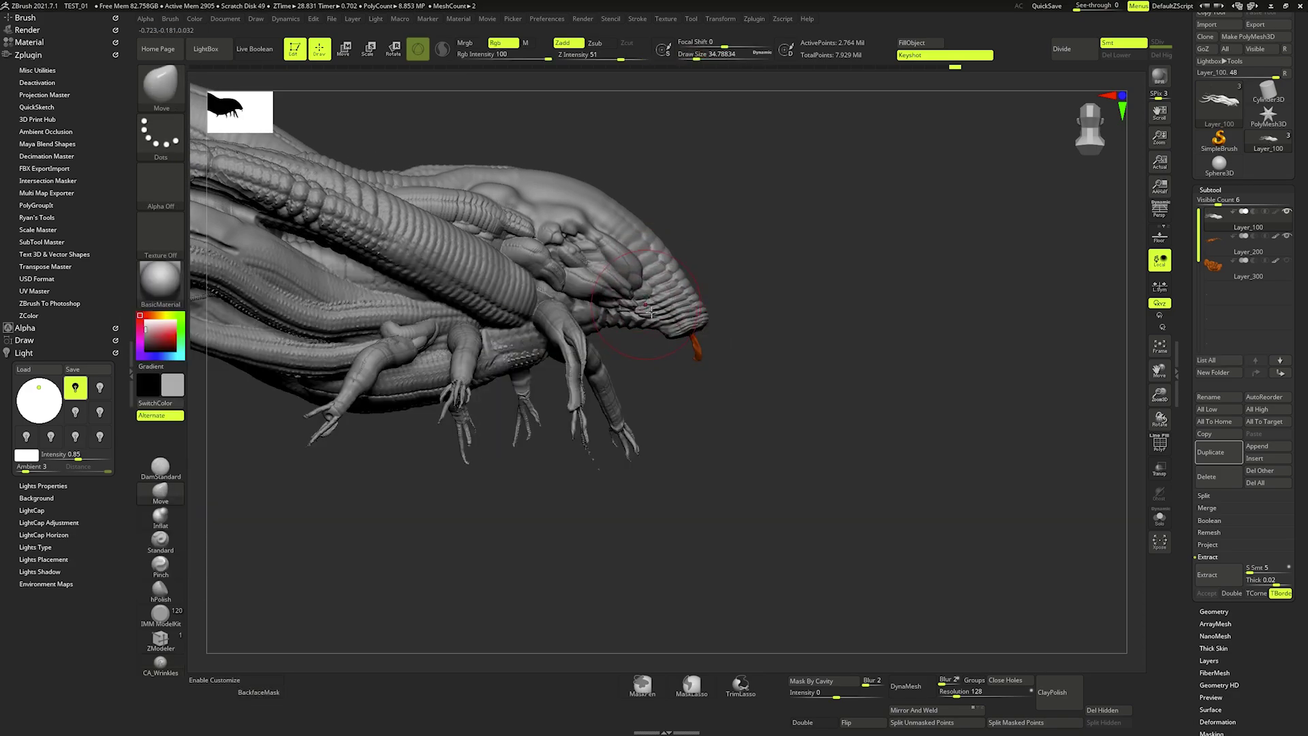
key("bracketleft")
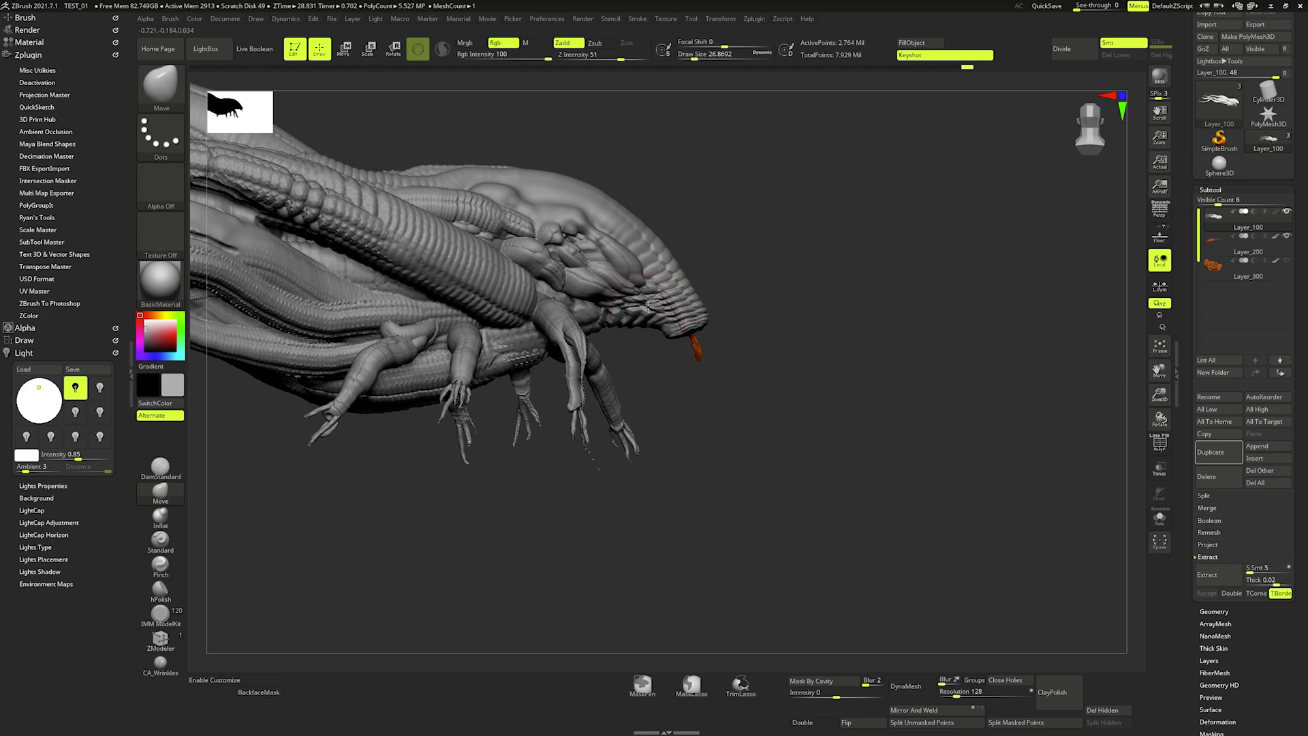
key("bracketright")
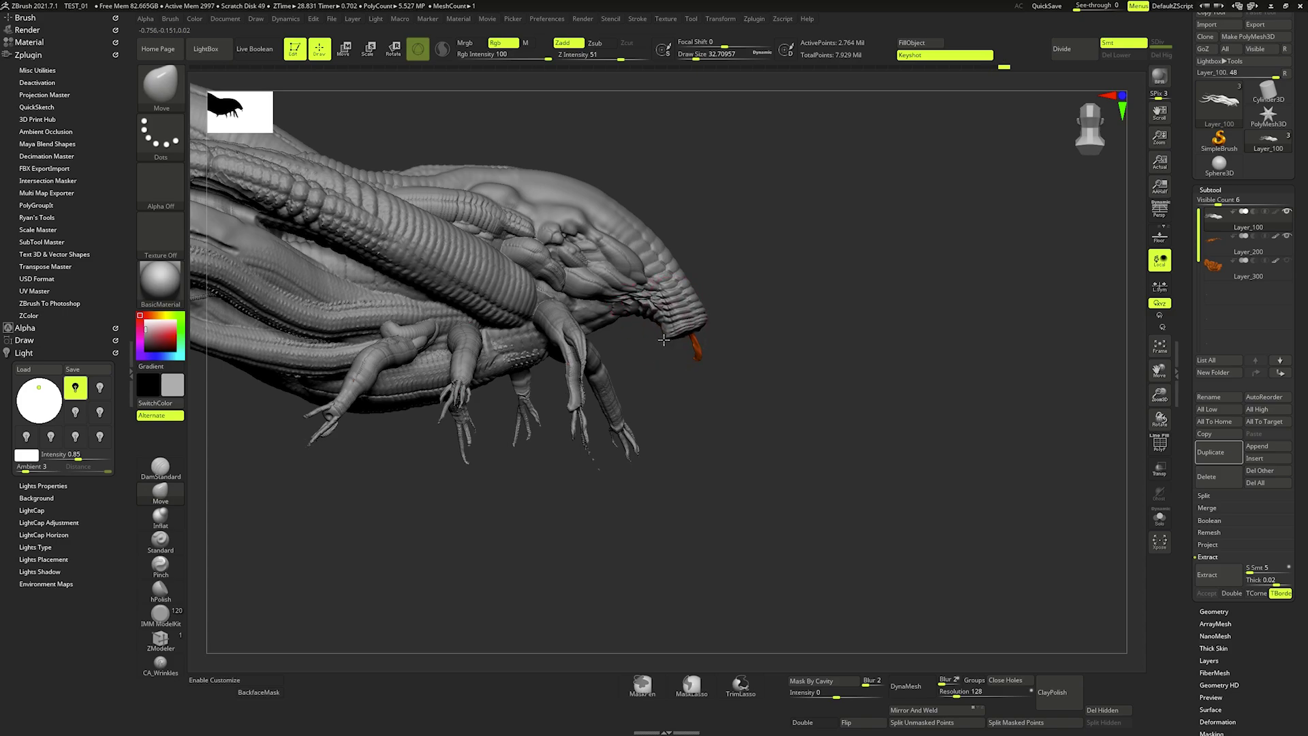
- Adjust the profile of the upper back and its trailing strands with the Move brush at a draw size of about 86.8
right_click_drag(636, 323, 745, 257)
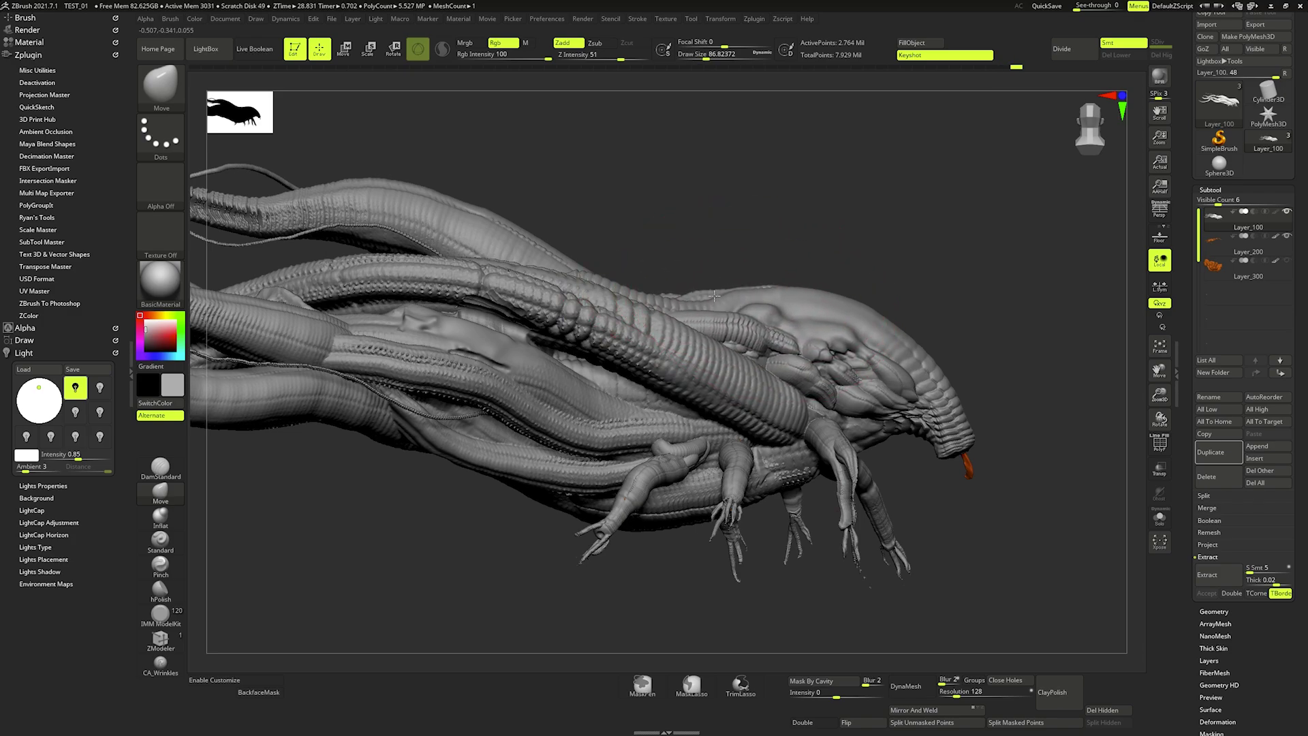
right_click_drag(752, 300, 665, 223)
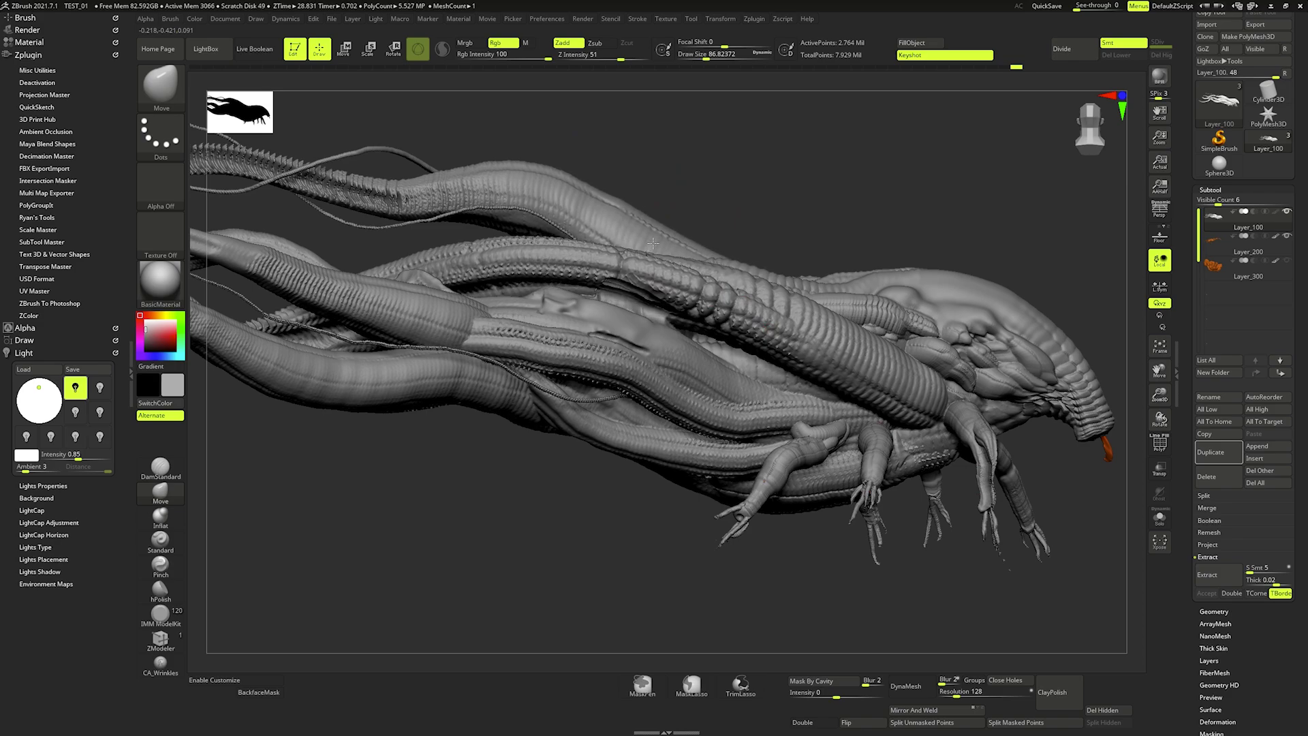
mouse_move(654, 250)
right_mouse_down()
mouse_move(701, 246)
mouse_move(681, 286)
right_mouse_up()
- Try to pull the middle of the body upward into an arch with the Move brush at a draw size of about 162.7
key("space")
left_click_drag(599, 338, 634, 338)
left_click(600, 300, "alt")
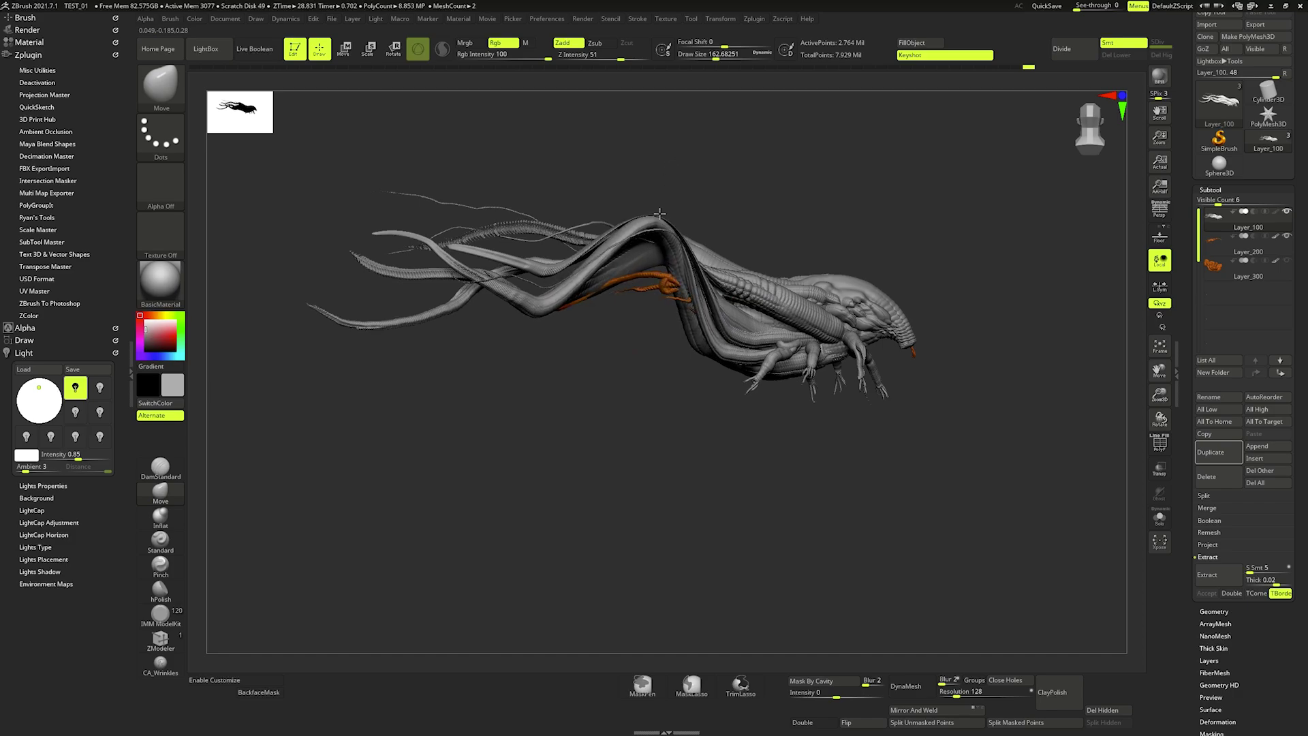
- Reshape the belly and lower body around the arms with Move brush draw sizes of about 108.2, 73.9, 51.2 and 104.5
key("space")
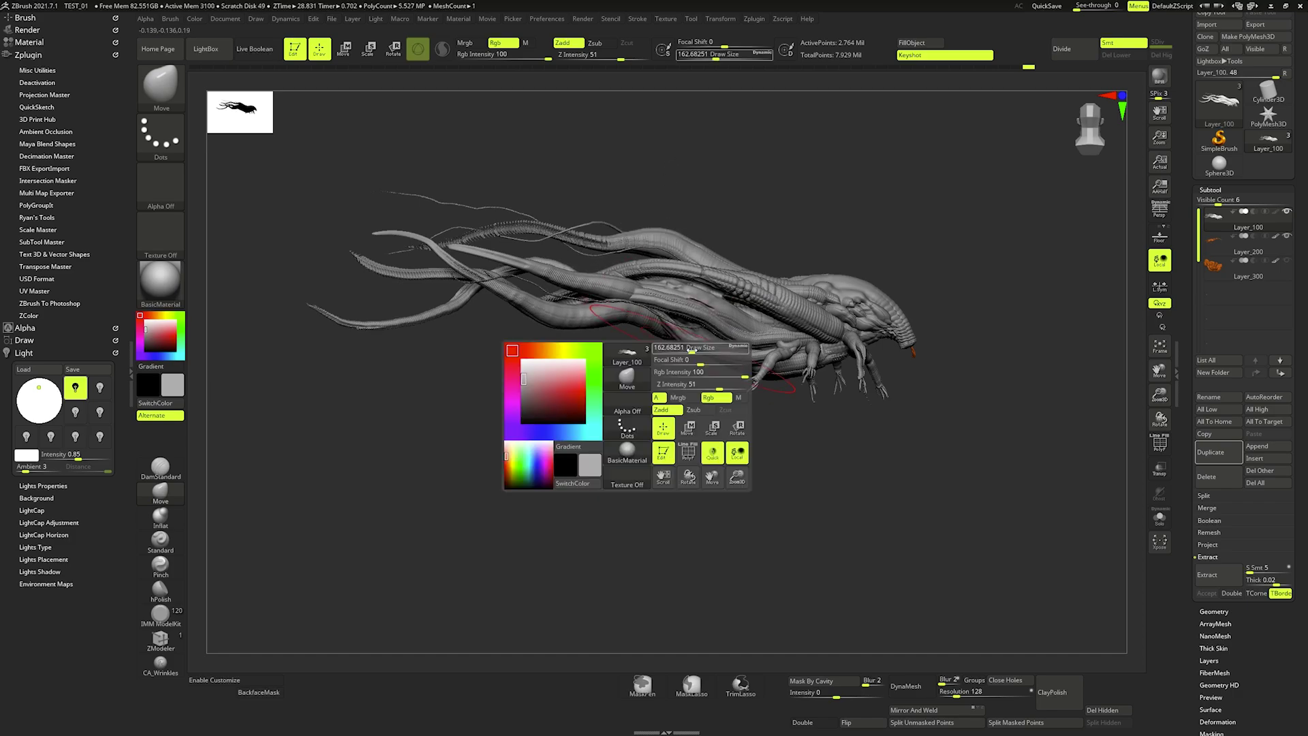
left_click_drag(624, 316, 686, 356)
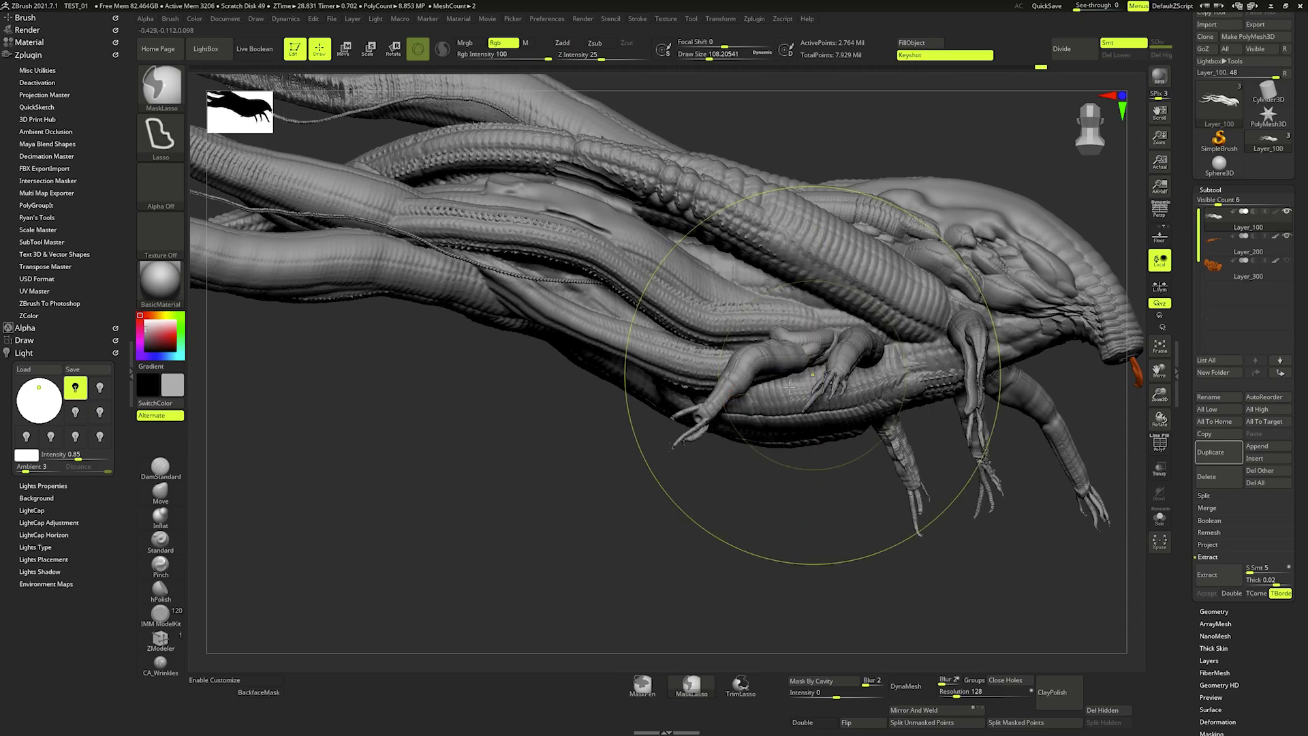
right_click_drag(797, 368, 797, 444, "ctrl")
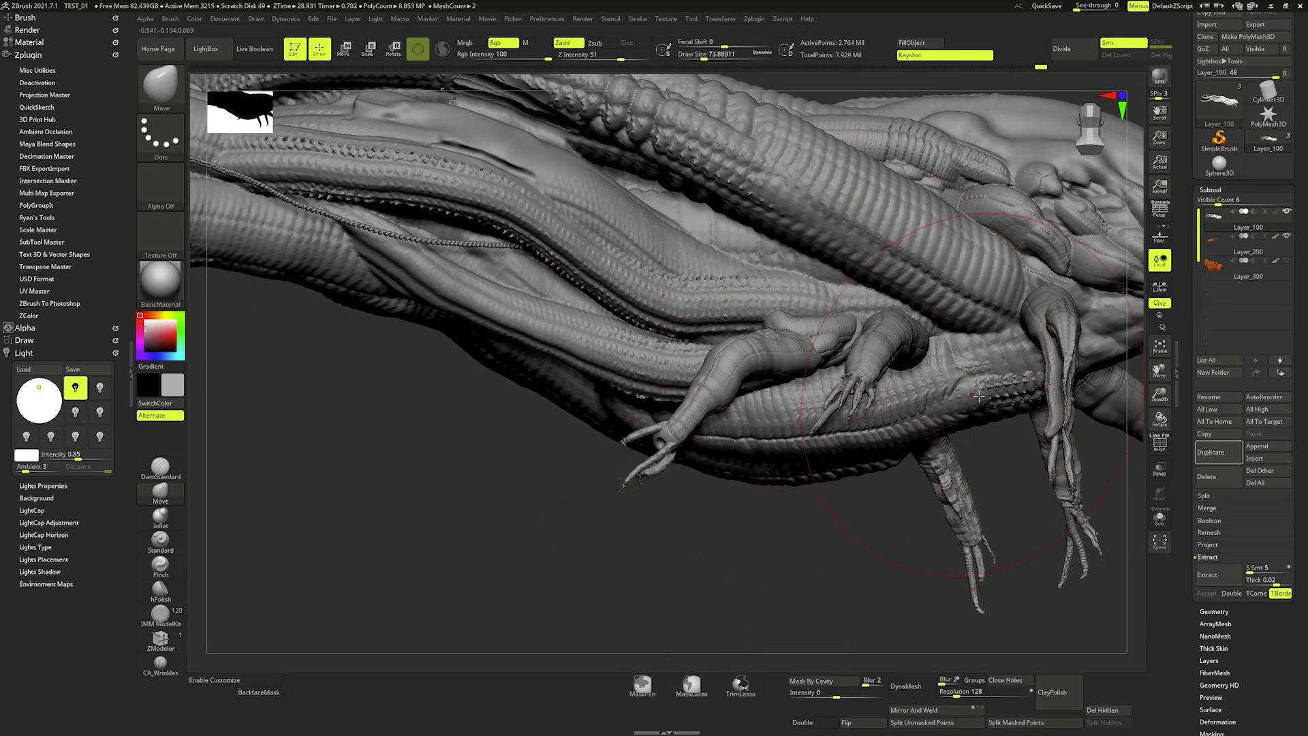
right_click_drag(978, 395, 916, 408)
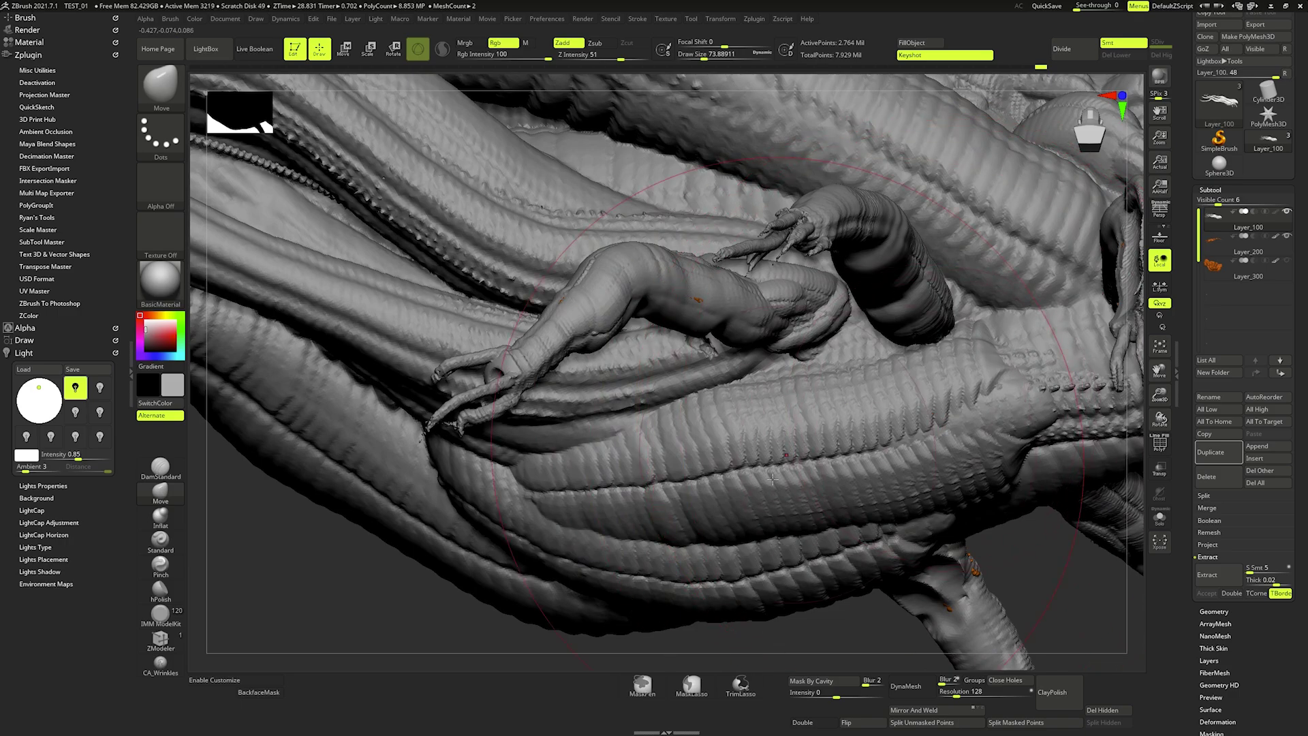
key("space")
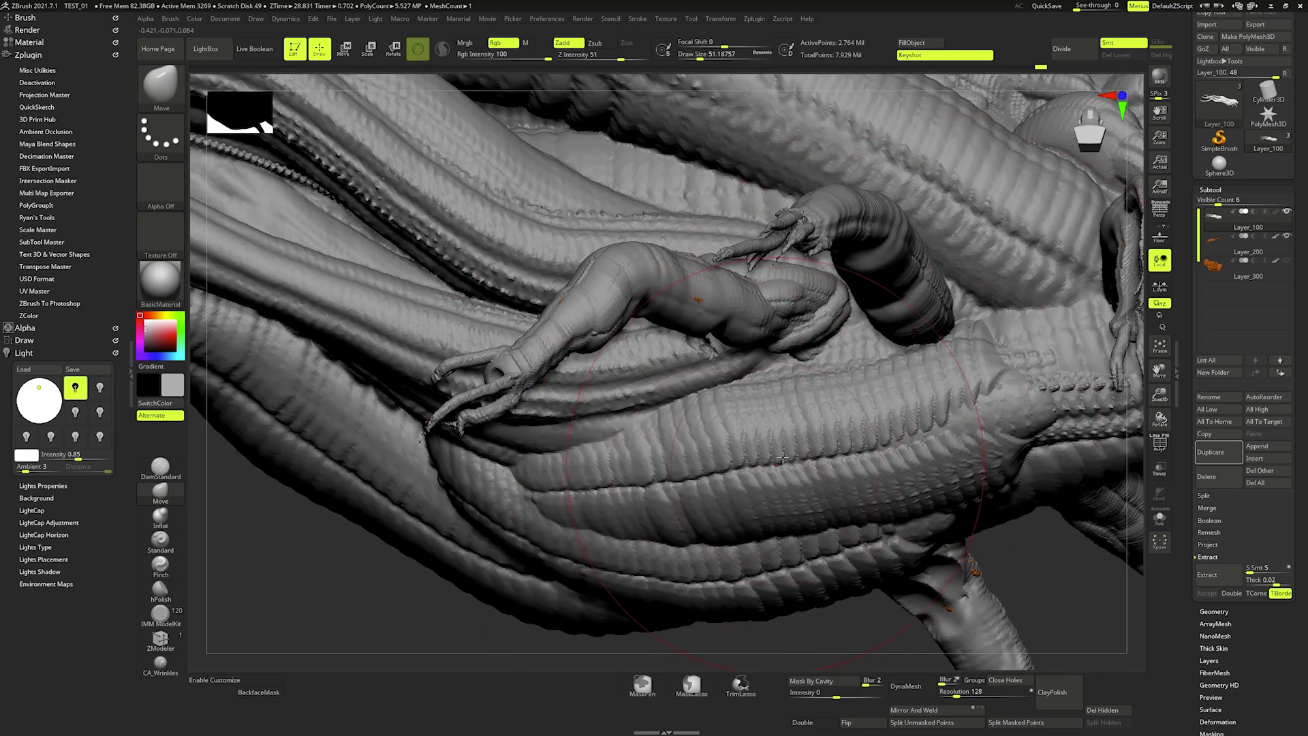
mouse_move(782, 457)
right_mouse_down()
mouse_move(814, 352)
mouse_move(851, 390)
right_mouse_up()
key("space")
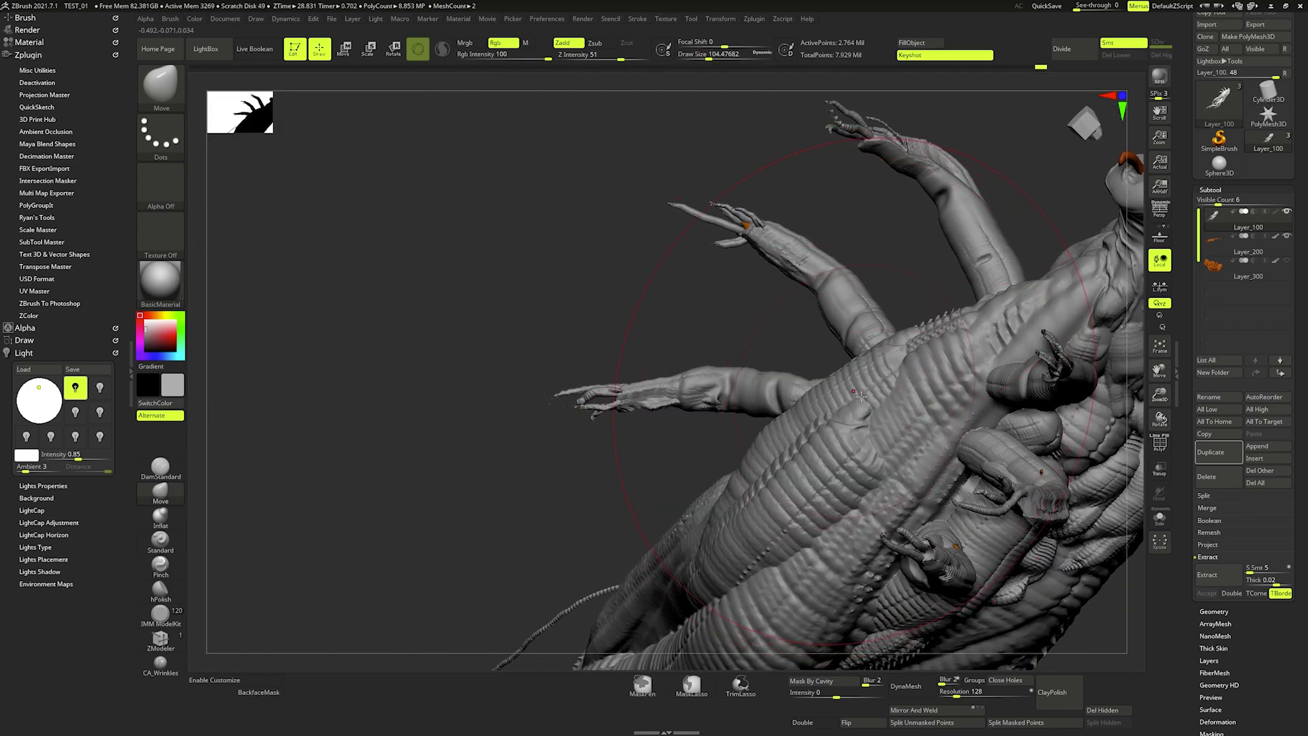
left_click_drag(861, 394, 786, 455)
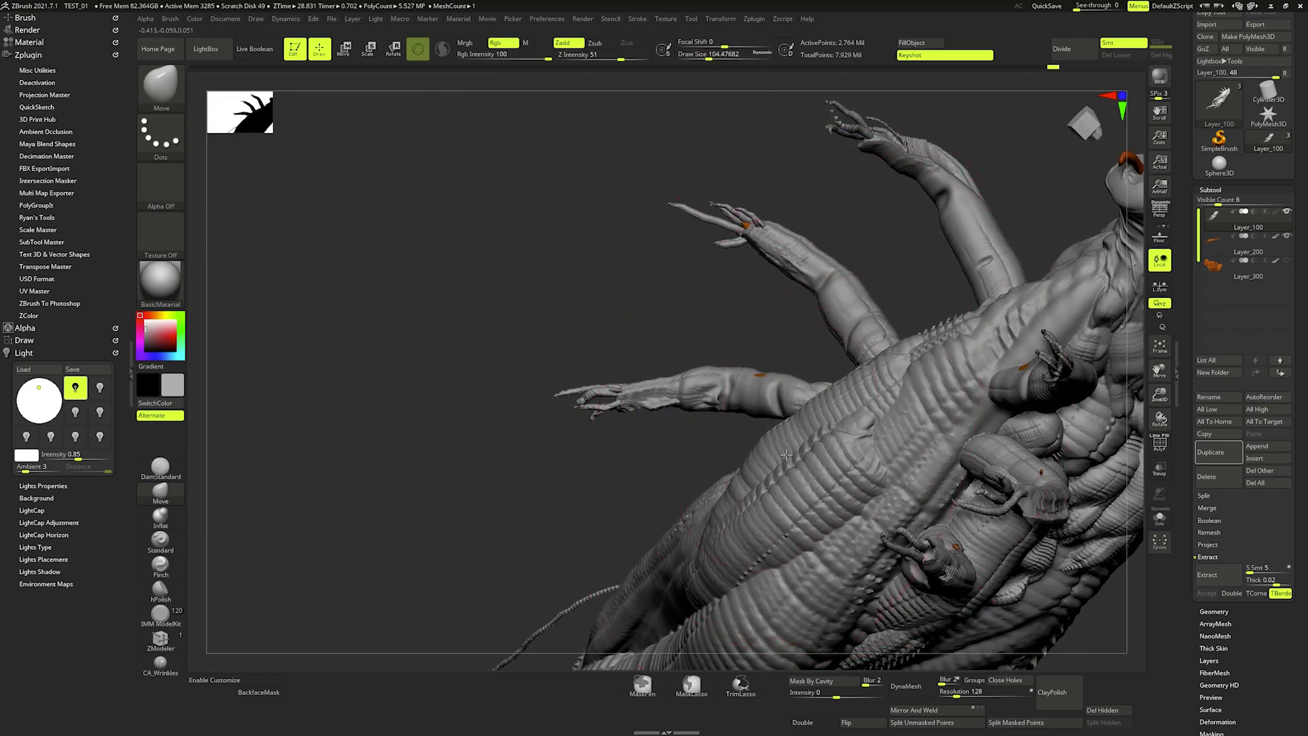
- Reshape the arm bases and neighbouring body strands with Move brush draw sizes of about 25.1 and 51.2
mouse_move(786, 454)
right_mouse_down()
mouse_move(726, 376)
mouse_move(702, 400)
right_mouse_up()
key("[")
key("[")
key("[")
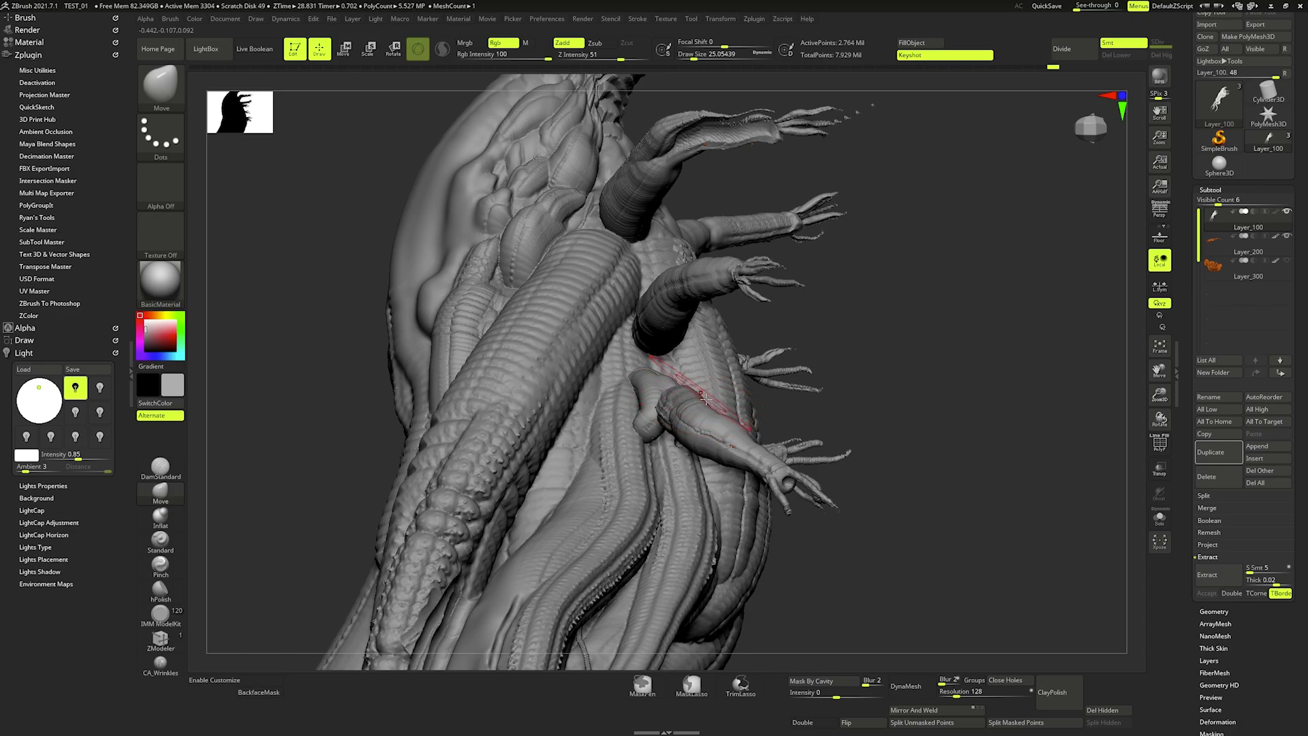
right_click_drag(705, 399, 599, 416)
key("]")
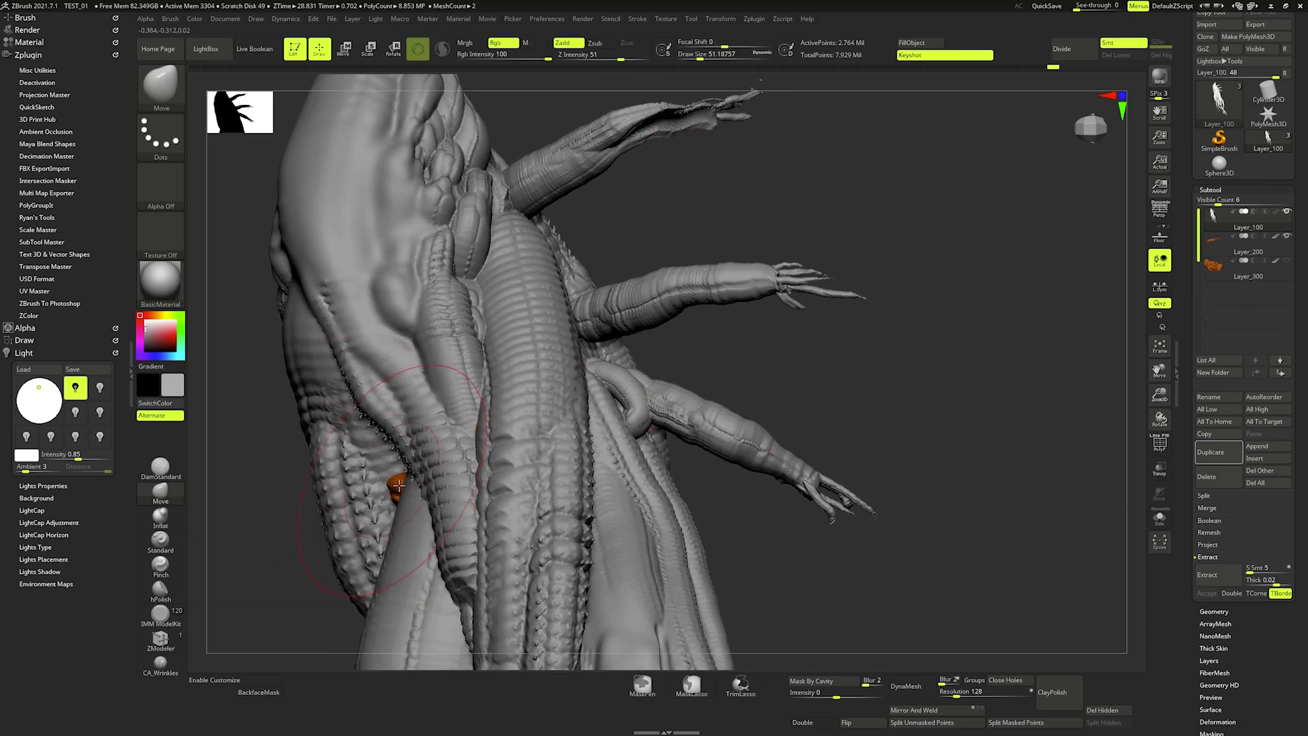
mouse_move(398, 485)
right_mouse_down()
mouse_move(393, 495)
mouse_move(417, 458)
mouse_move(472, 533)
mouse_move(561, 447)
mouse_move(779, 426)
mouse_move(716, 425)
mouse_move(725, 434)
mouse_move(701, 350)
mouse_move(749, 423)
mouse_move(795, 446)
right_mouse_up()
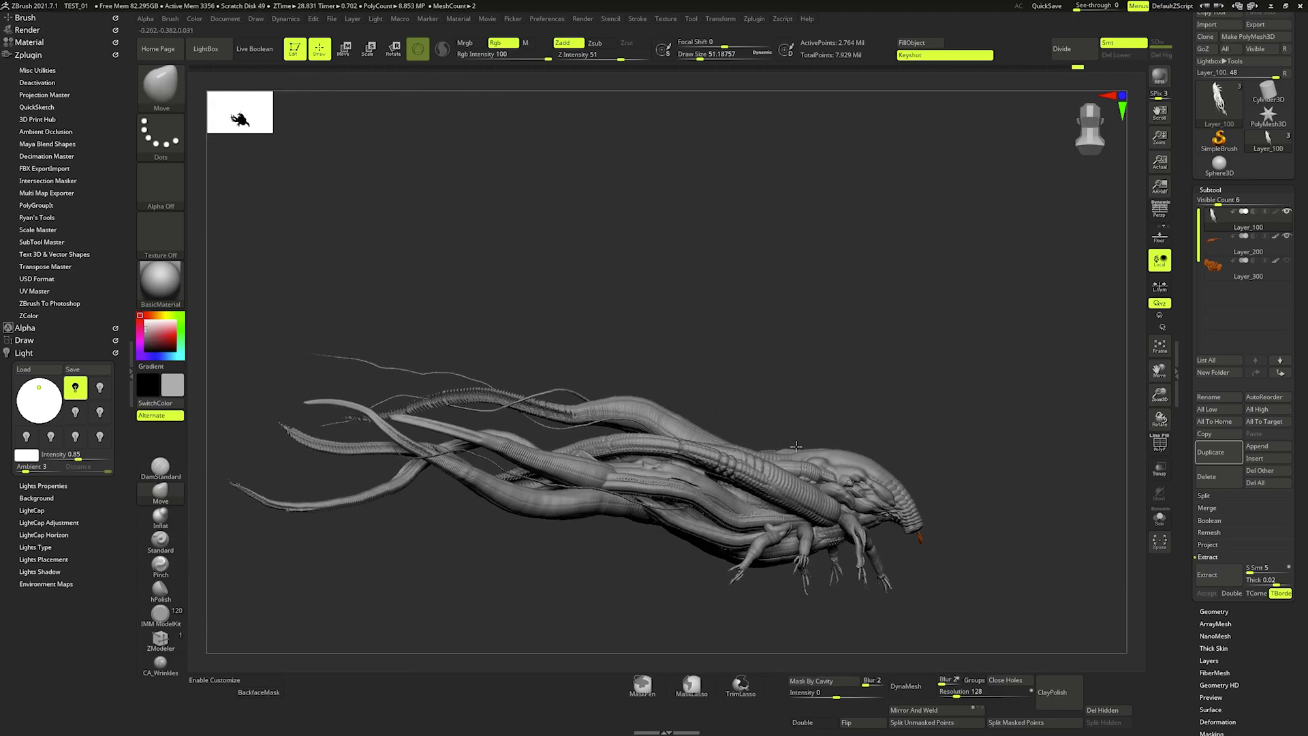
- Adjust the back silhouette and the area behind the head with Move brush draw sizes of about 73.9, 100.8, 51.2 and 30.7
mouse_move(721, 394)
right_mouse_down()
mouse_move(739, 400)
mouse_move(699, 298)
mouse_move(643, 276)
right_mouse_up()
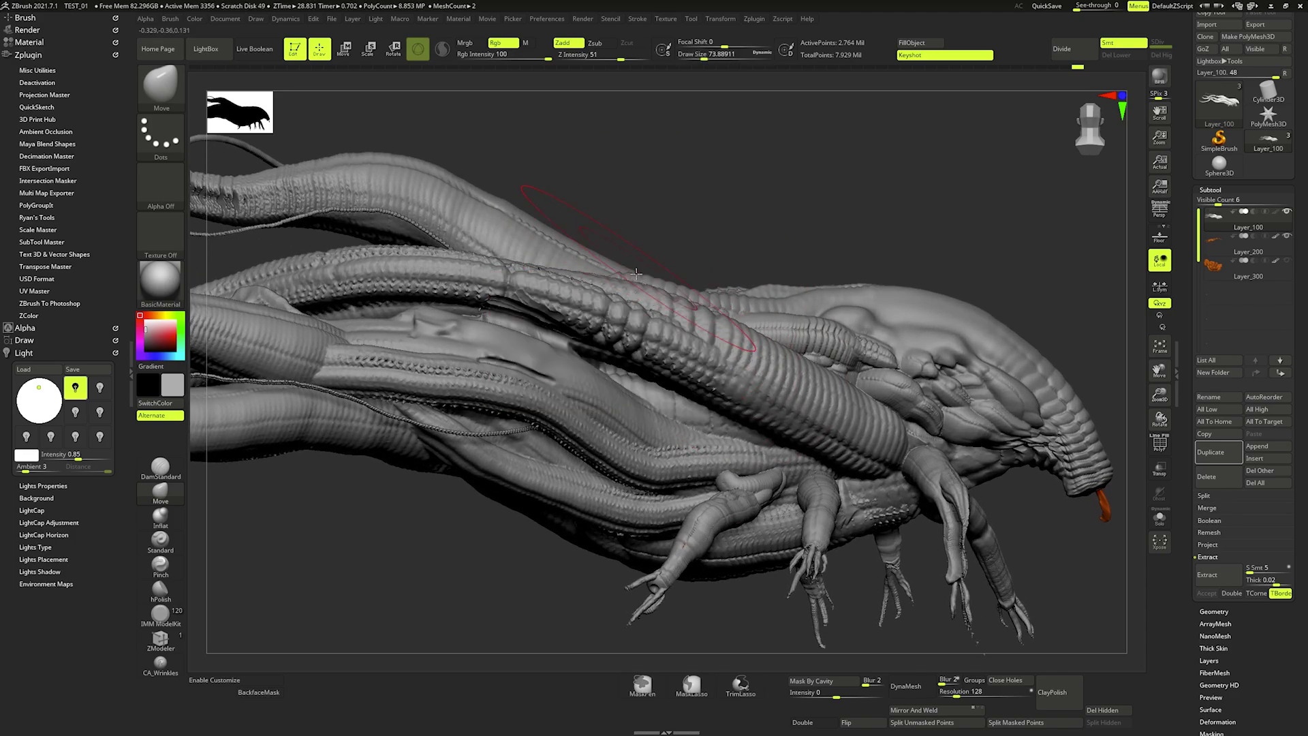
key("]")
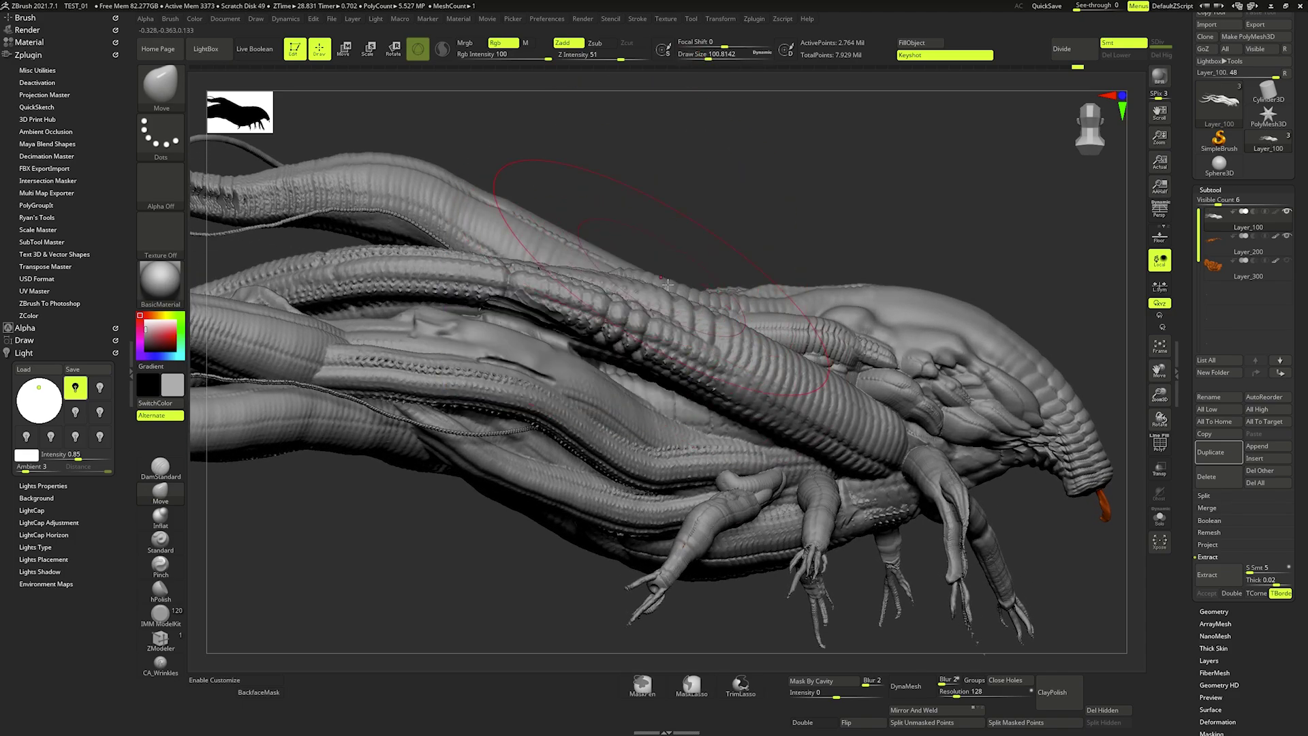
key("[")
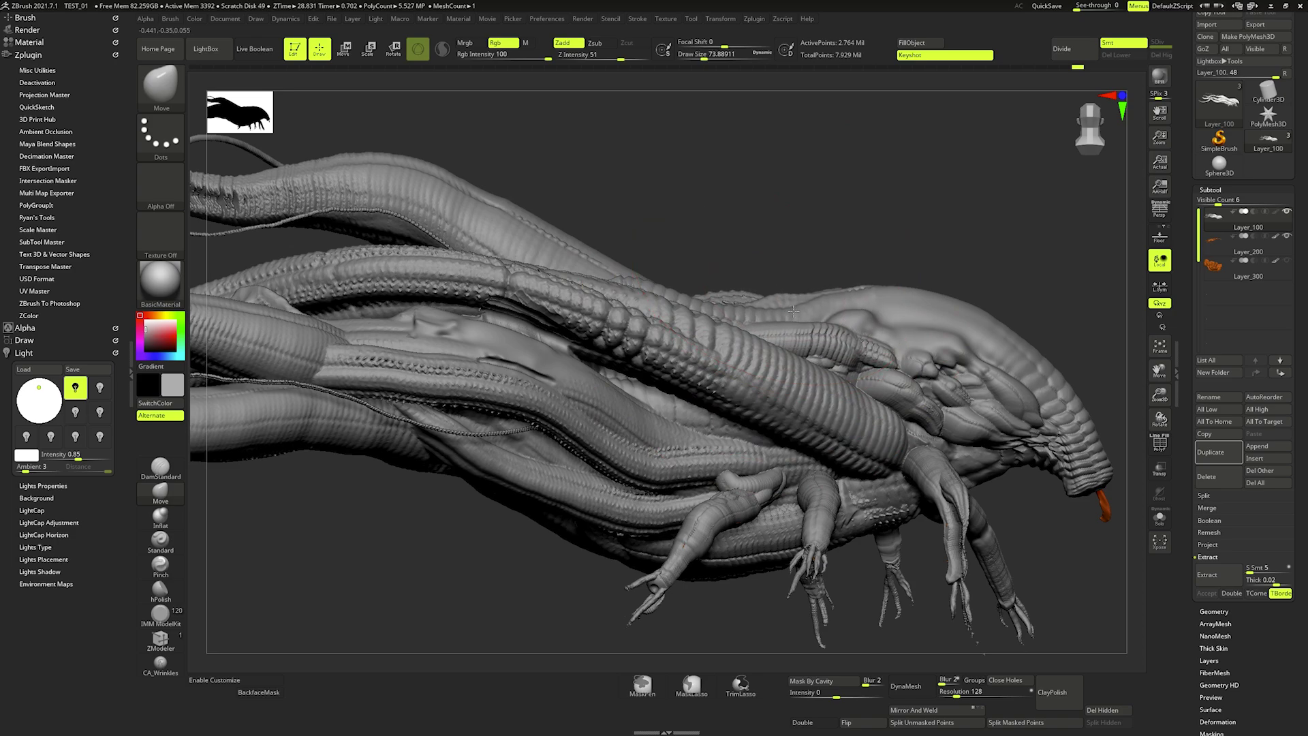
right_click_drag(793, 311, 738, 281)
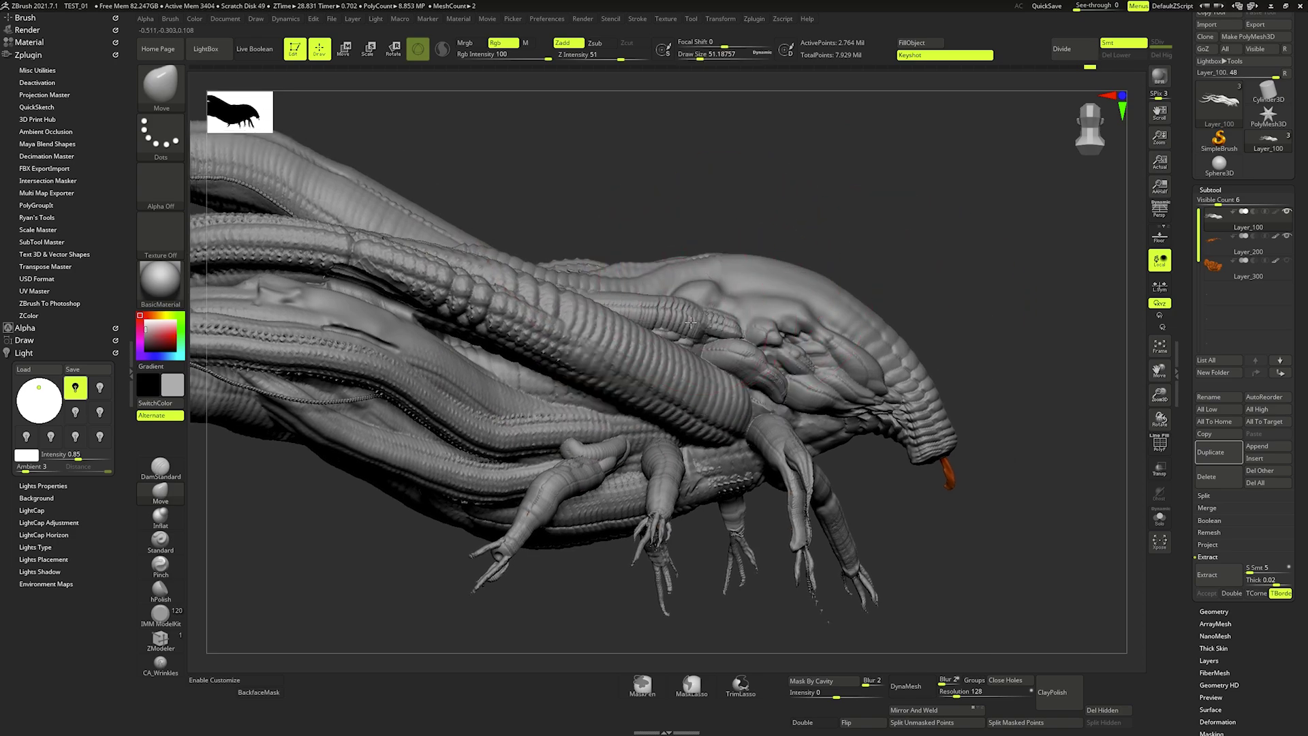
key("space")
left_click_drag(691, 322, 671, 322)
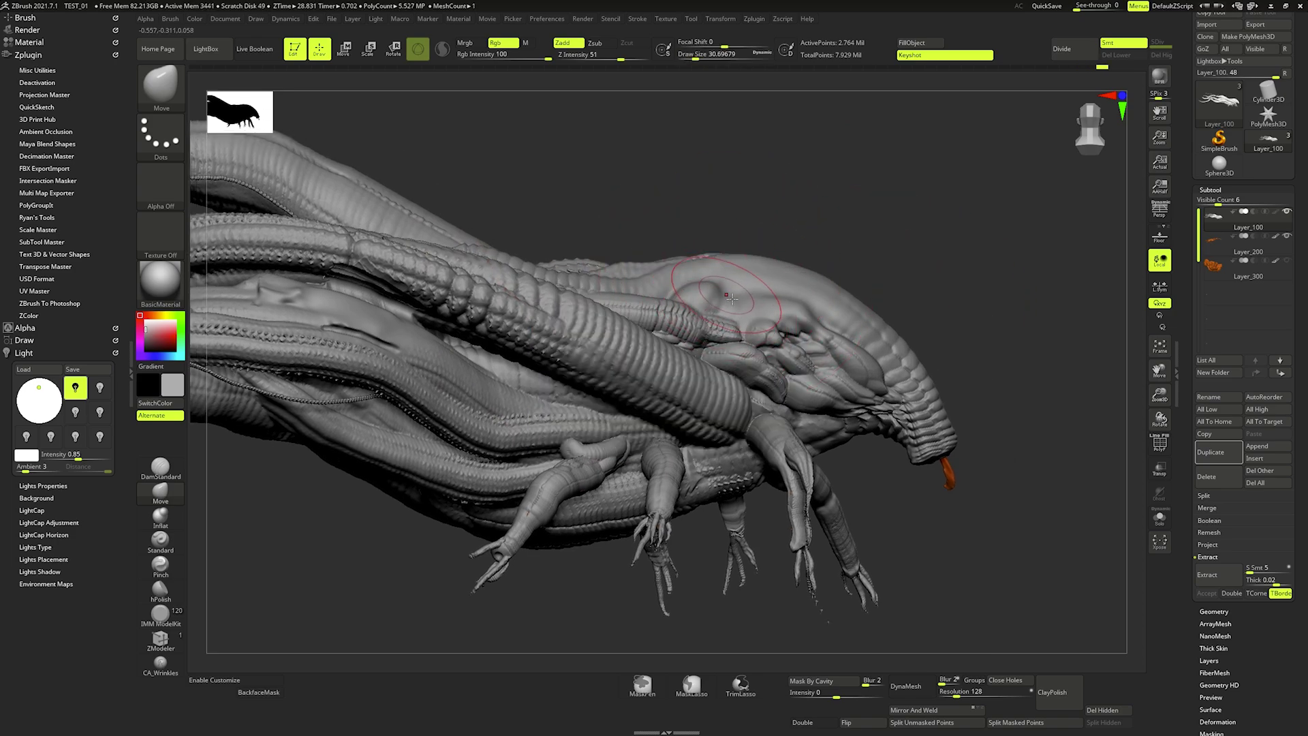
- Carve creases into the side and rear of the head with the DamStandard brush at draw sizes of about 18.5 and 15.6
key("b")
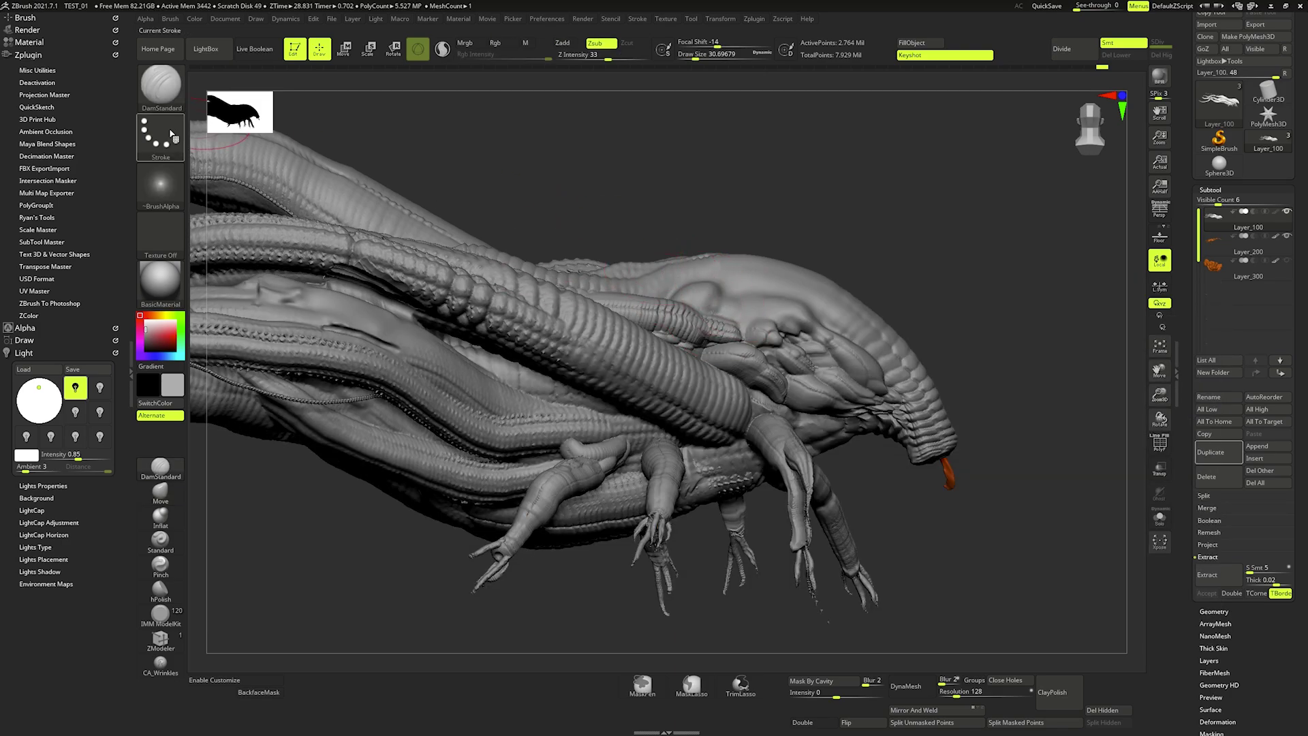
key("space")
left_click_drag(722, 290, 706, 289)
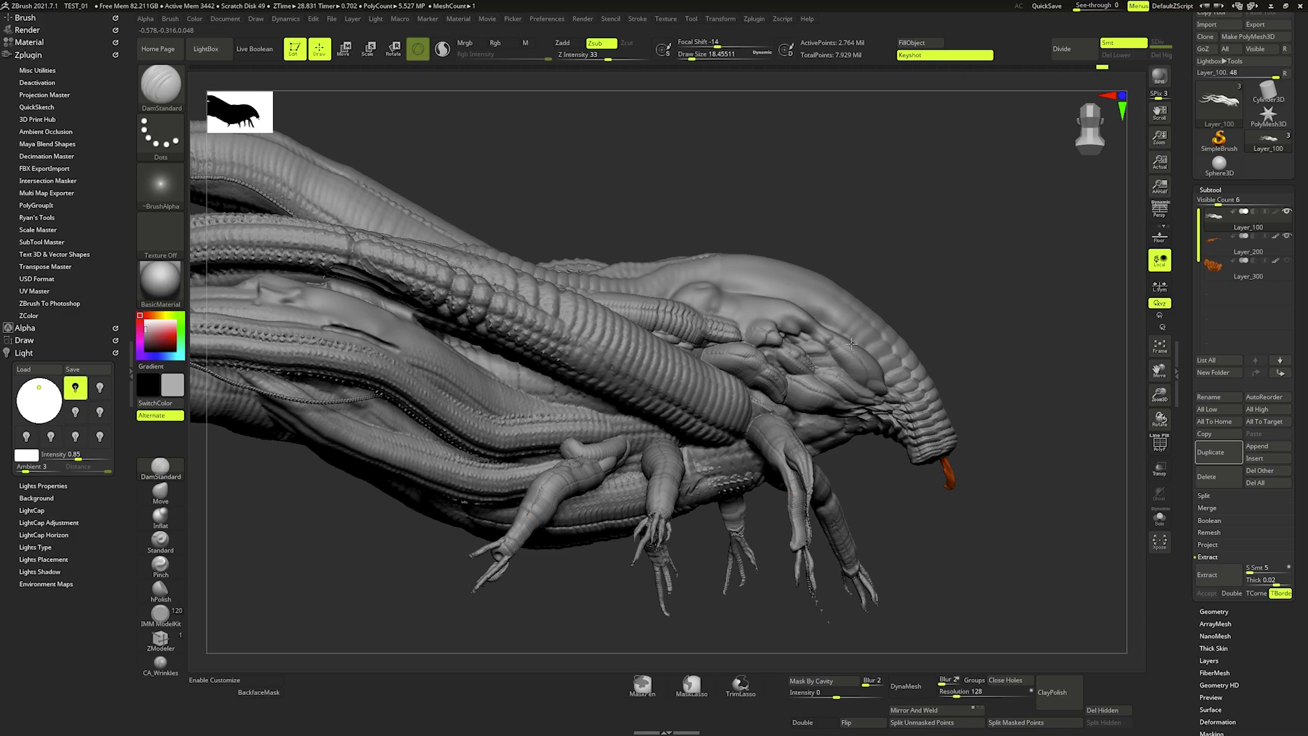
right_click_drag(851, 344, 735, 310)
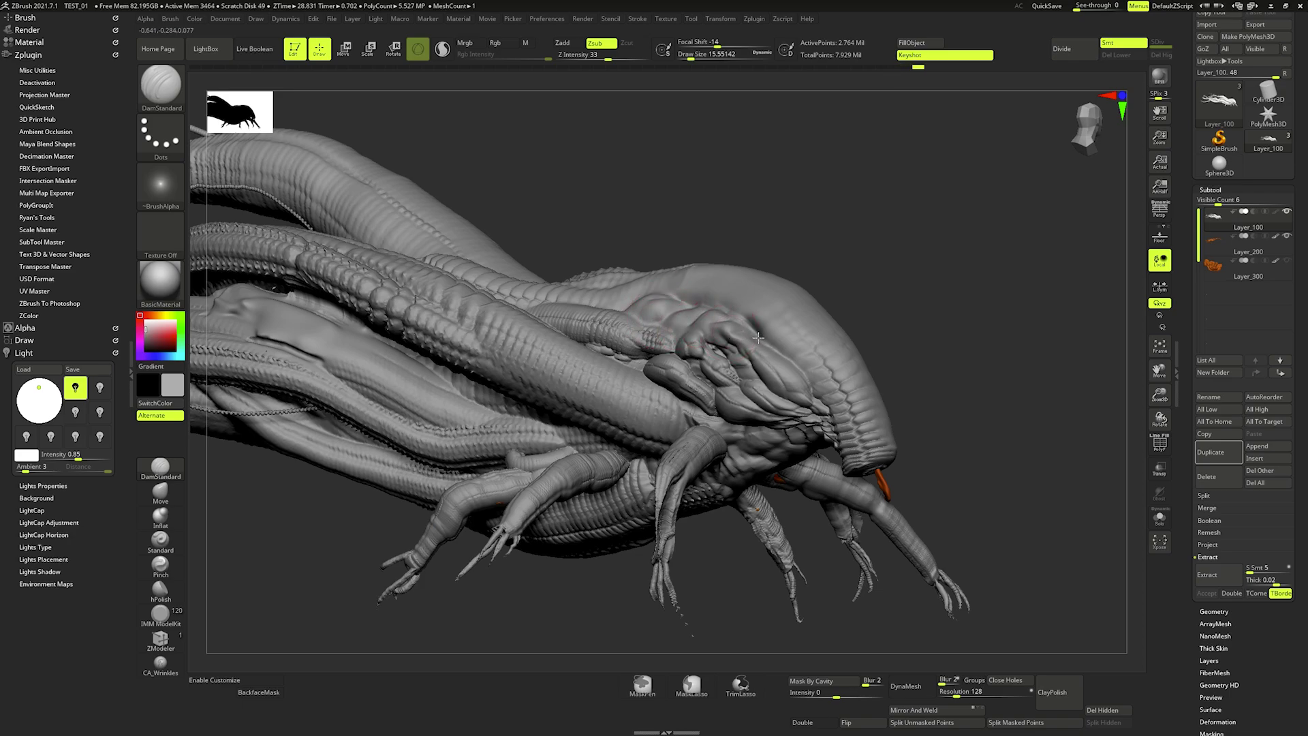
right_click_drag(816, 410, 758, 390)
right_click(815, 411)
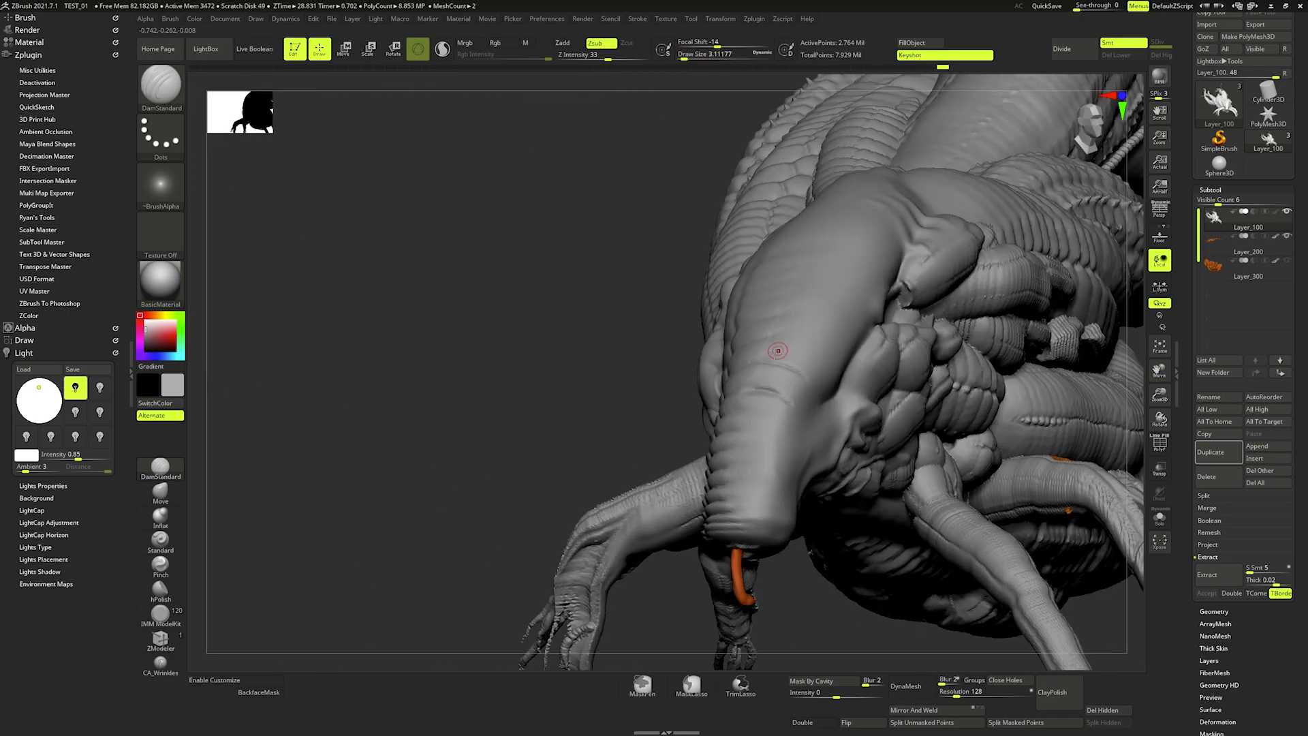
- Carve and smooth wrinkles across the top of the snout with DamStandard draw sizes of about 15.6 and 5.8
right_click_drag(831, 320, 788, 300)
left_click_drag(794, 264, 807, 261)
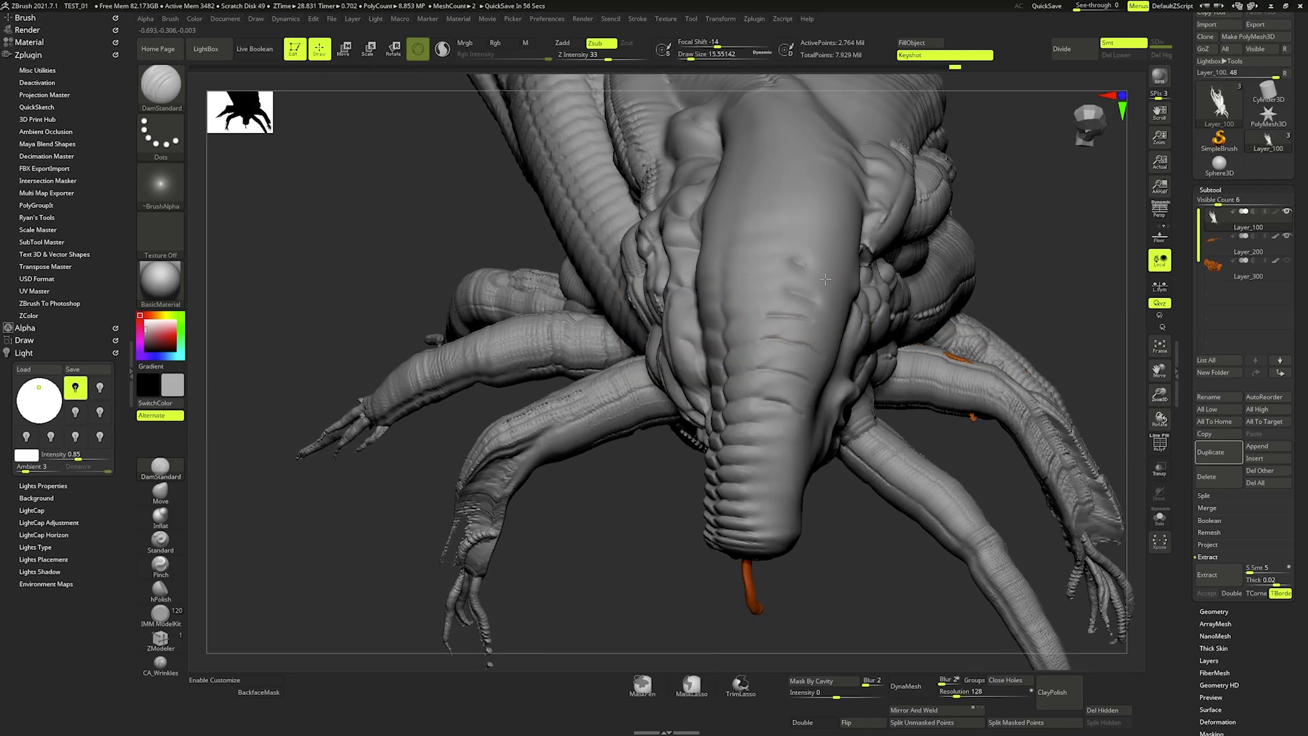
key("space")
key("space")
key("bracketleft")
key("bracketleft")
key("bracketleft")
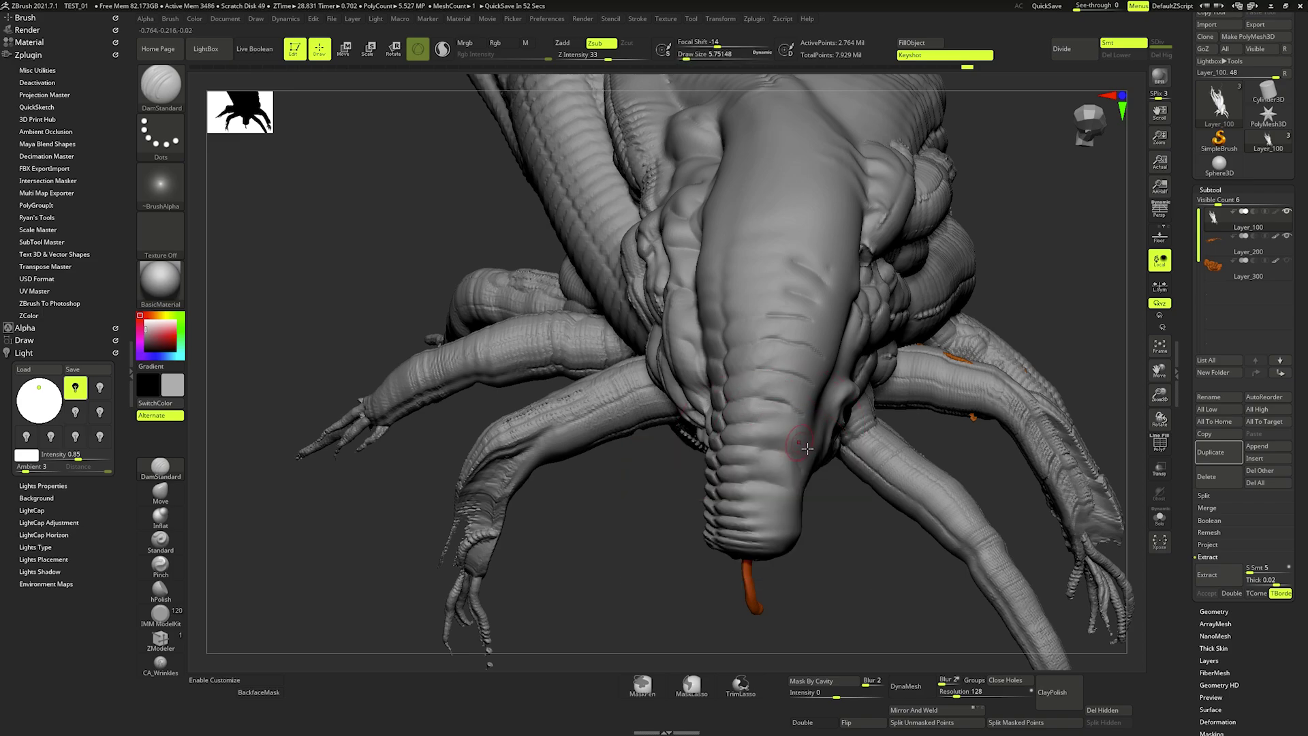
key("shift")
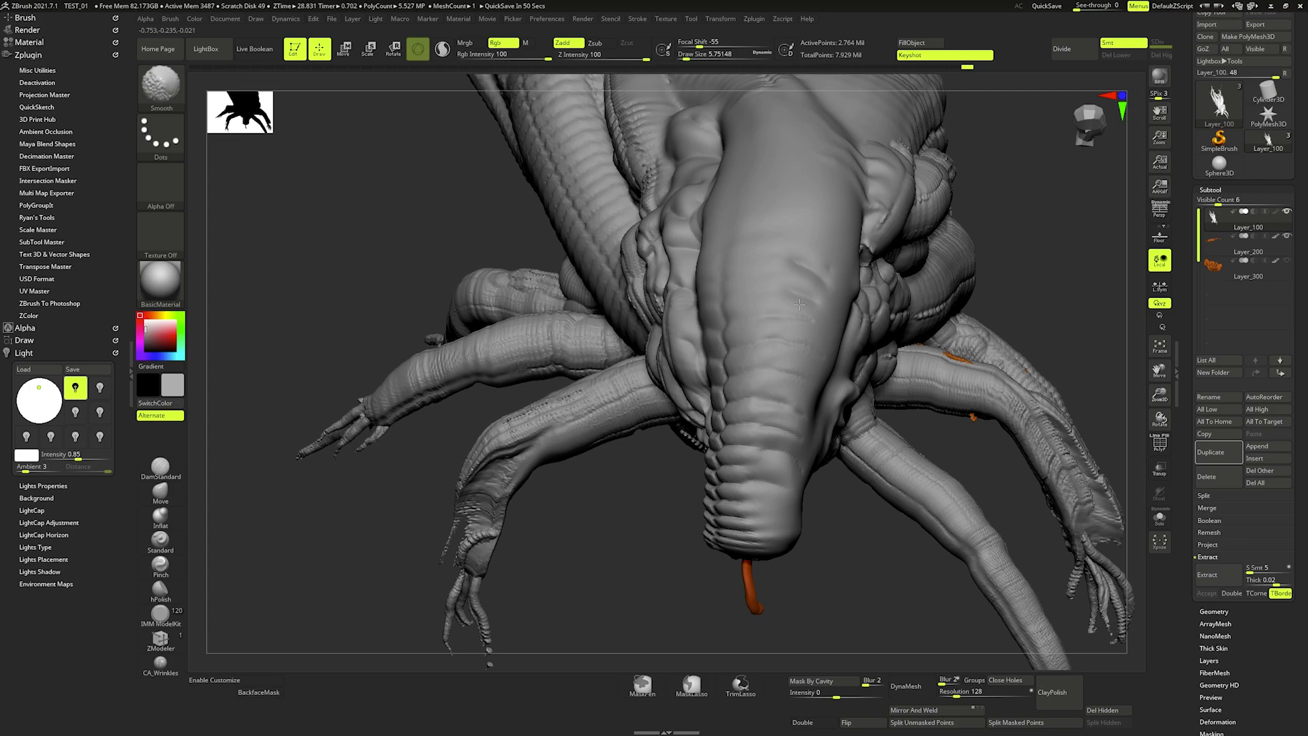
- Carve broad folds over the forehead and upper side of the head with the DamStandard brush at a draw size of about 18.5
right_click_drag(775, 352, 855, 331)
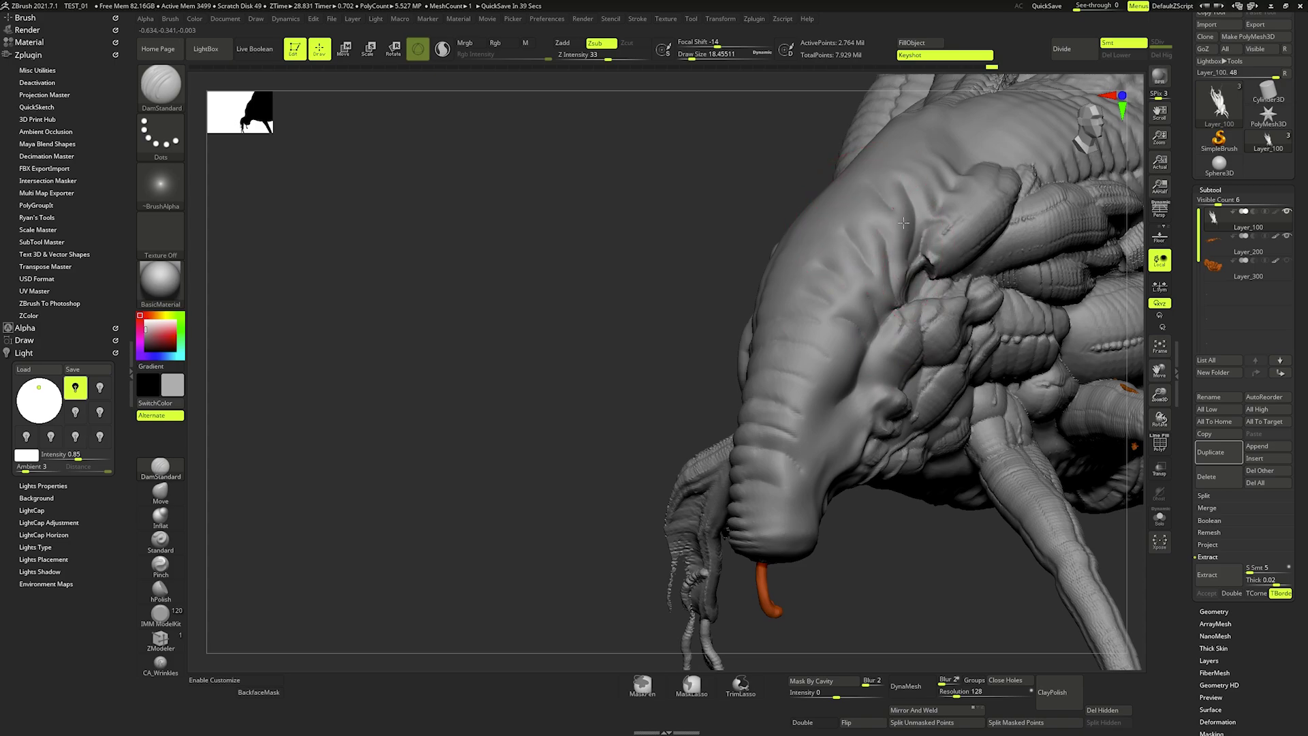
right_click_drag(881, 222, 833, 197)
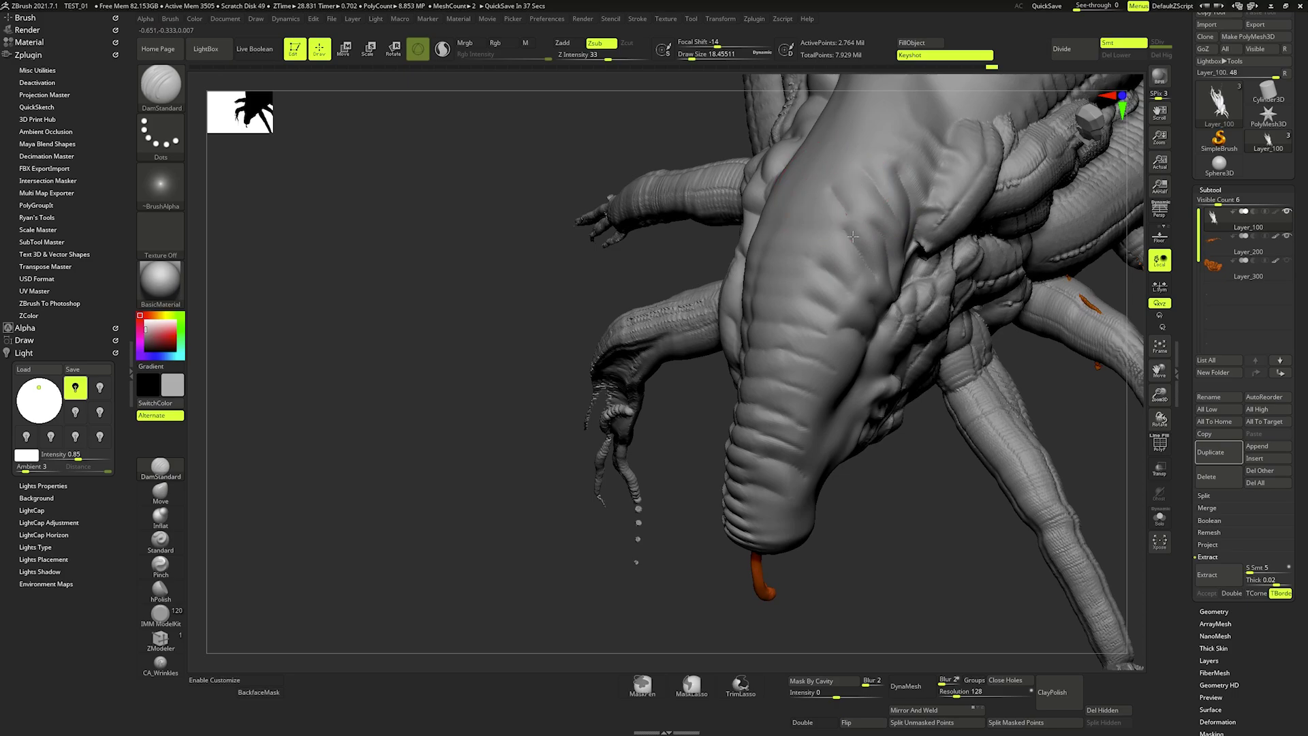
mouse_move(852, 237)
right_mouse_down()
mouse_move(769, 328)
mouse_move(811, 295)
mouse_move(833, 227)
right_mouse_up()
right_click_drag(821, 298, 827, 240)
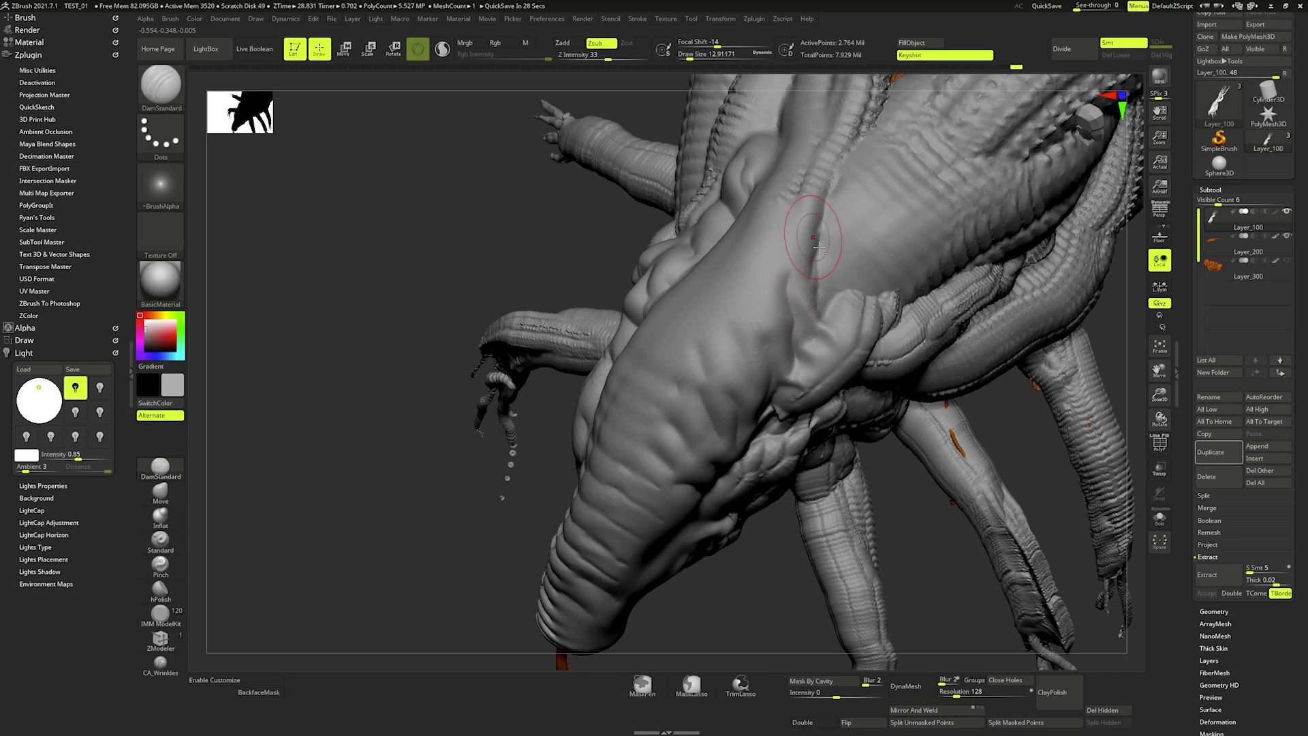
- Carve folds where the neck strands join the back of the head with DamStandard draw sizes of about 12.9, 9.4 and 26.9
right_click_drag(833, 334, 795, 352)
key("space")
key("space")
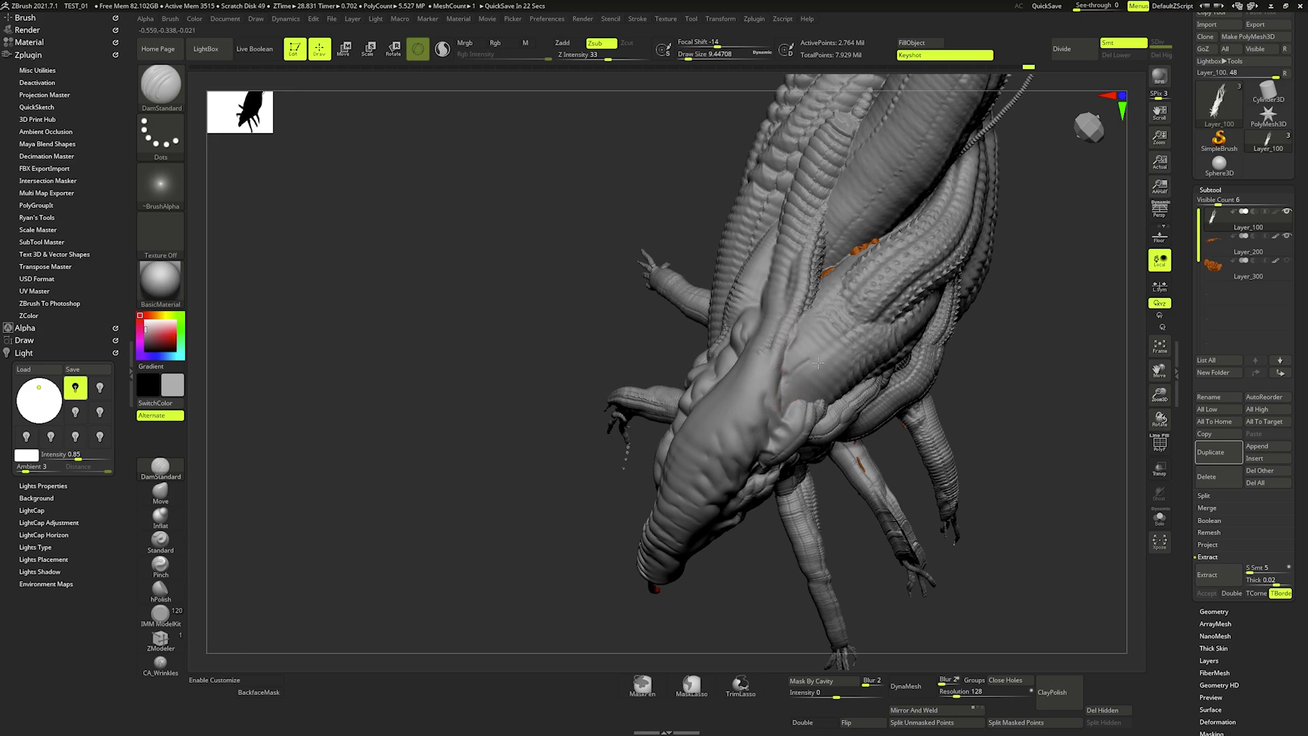
key("space")
left_click_drag(854, 337, 857, 337)
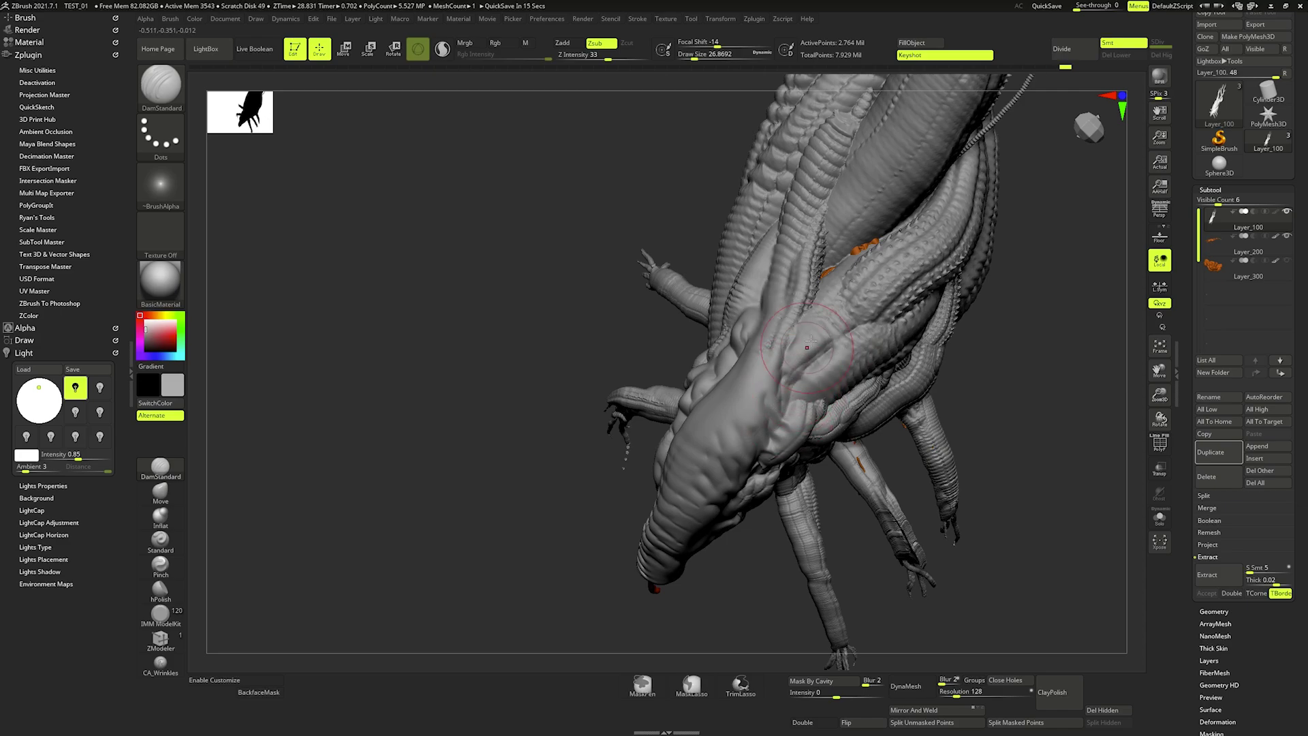
- Turn on perspective view and reshape the jaw and cheek folds with Move brush draw sizes of about 20.0 and 32.7
mouse_move(809, 341)
right_mouse_down()
mouse_move(828, 366)
mouse_move(988, 276)
right_mouse_up()
left_click(1160, 210)
right_click_drag(1064, 229, 709, 326)
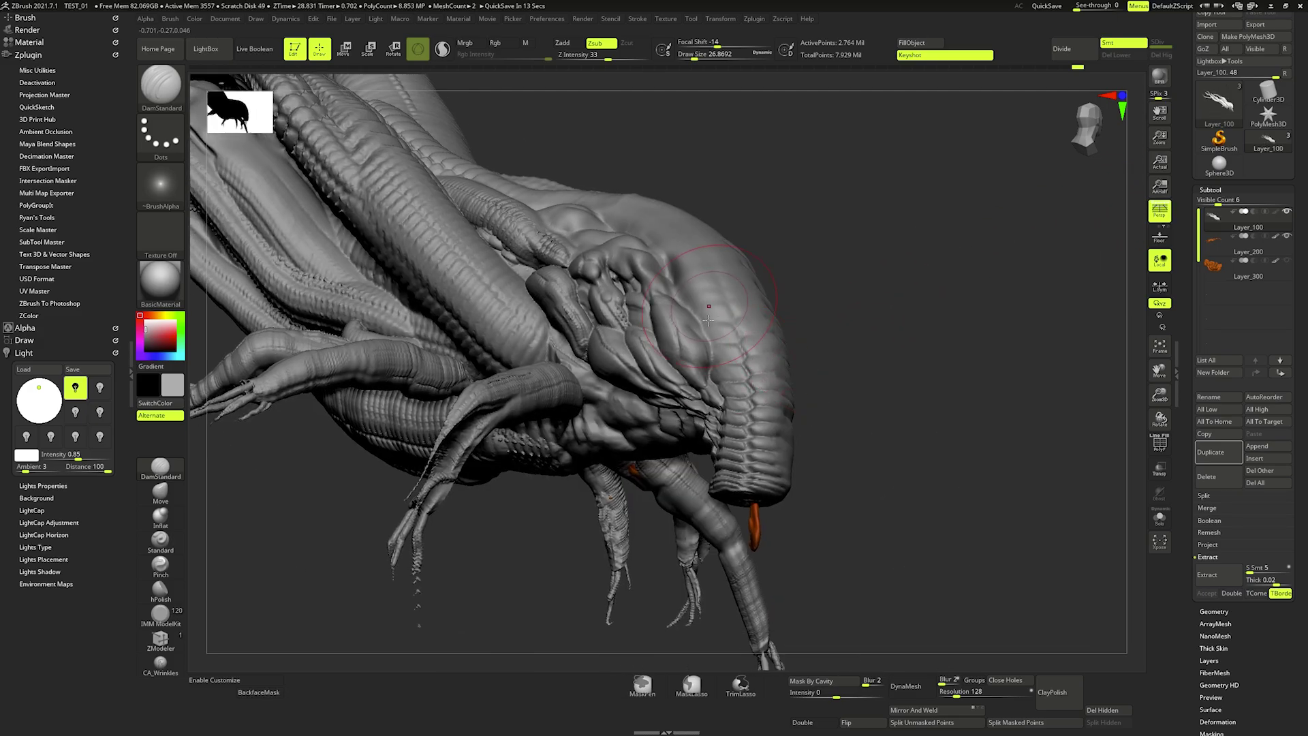
key("b")
key("m")
key("v")
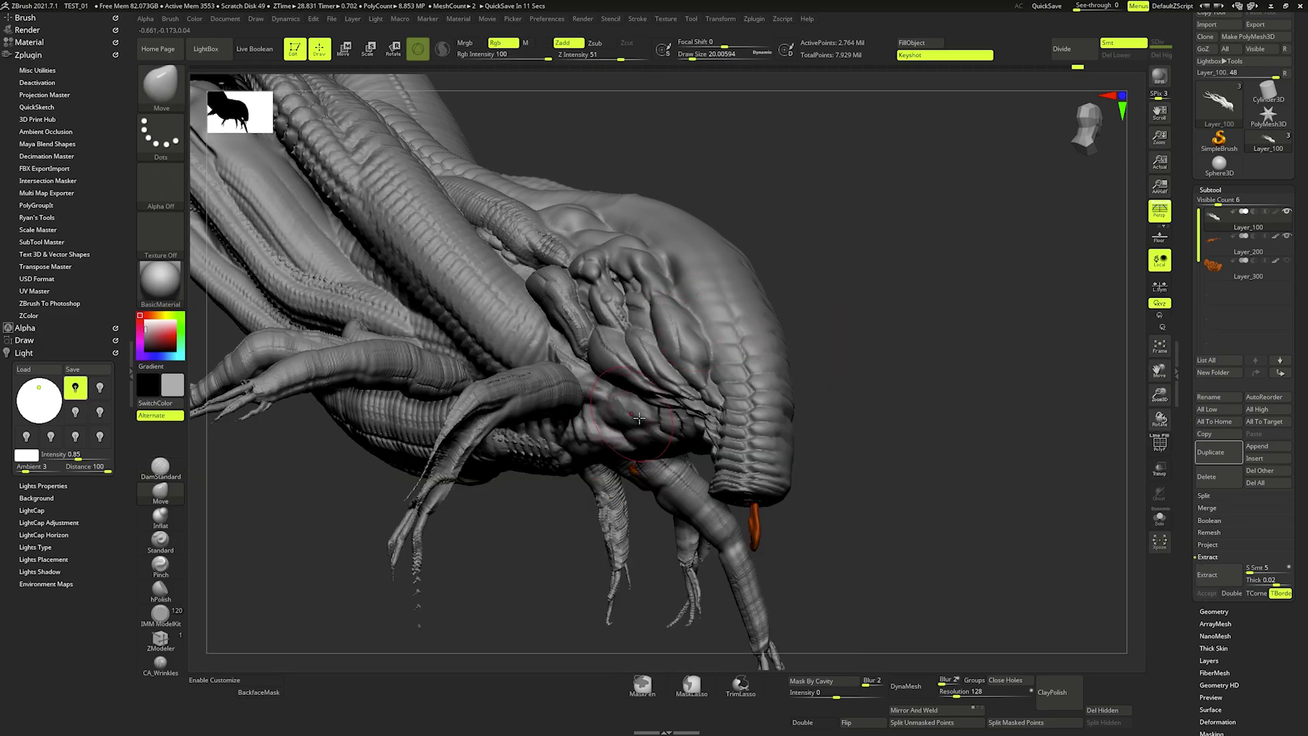
key("s")
left_click_drag(639, 418, 648, 418)
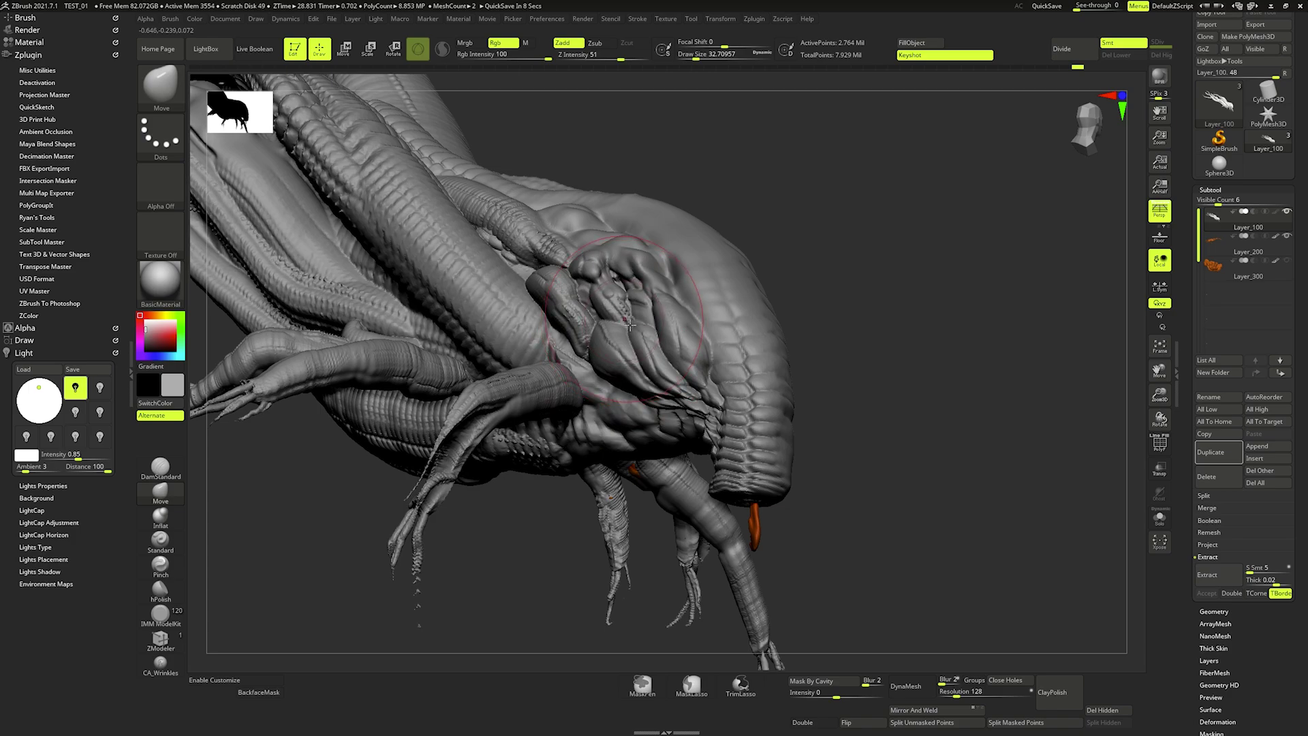
- Swell the cheek folds beside the snout with the Inflat brush at a draw size of about 15.6 and Z Intensity 10
key("b")
key("i")
key("n")
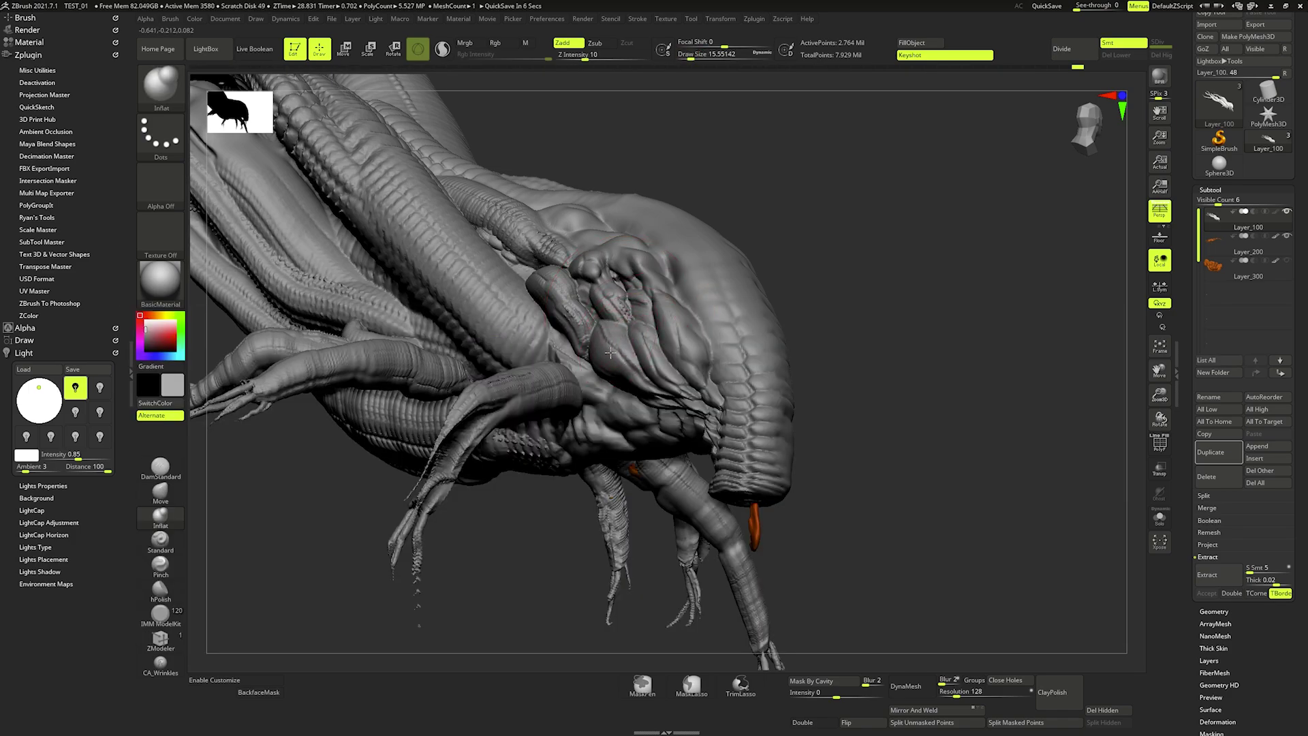
left_click_drag(607, 347, 604, 351)
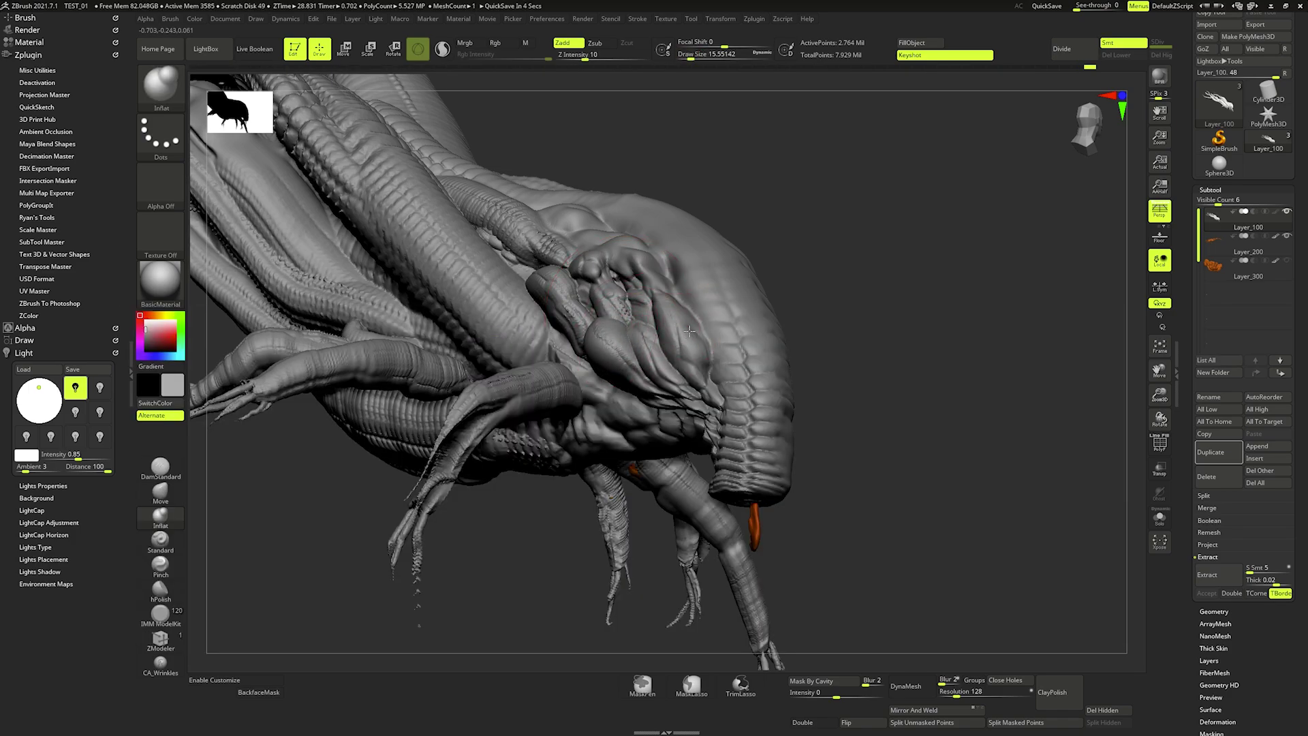
mouse_move(689, 331)
left_mouse_down()
mouse_move(671, 320)
mouse_move(654, 333)
mouse_move(641, 308)
left_mouse_up()
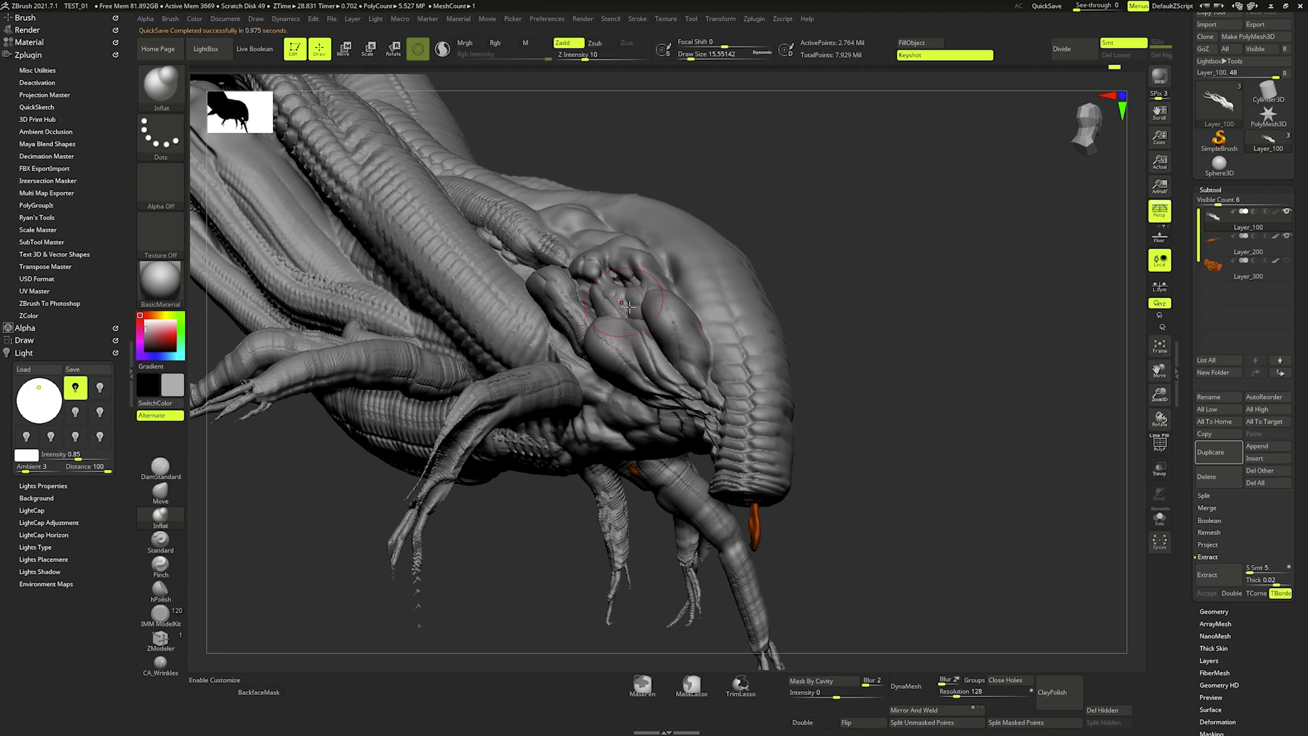
- Smooth the bulge on the side of the creature's head and save the project as ZBrush_001
key("shift")
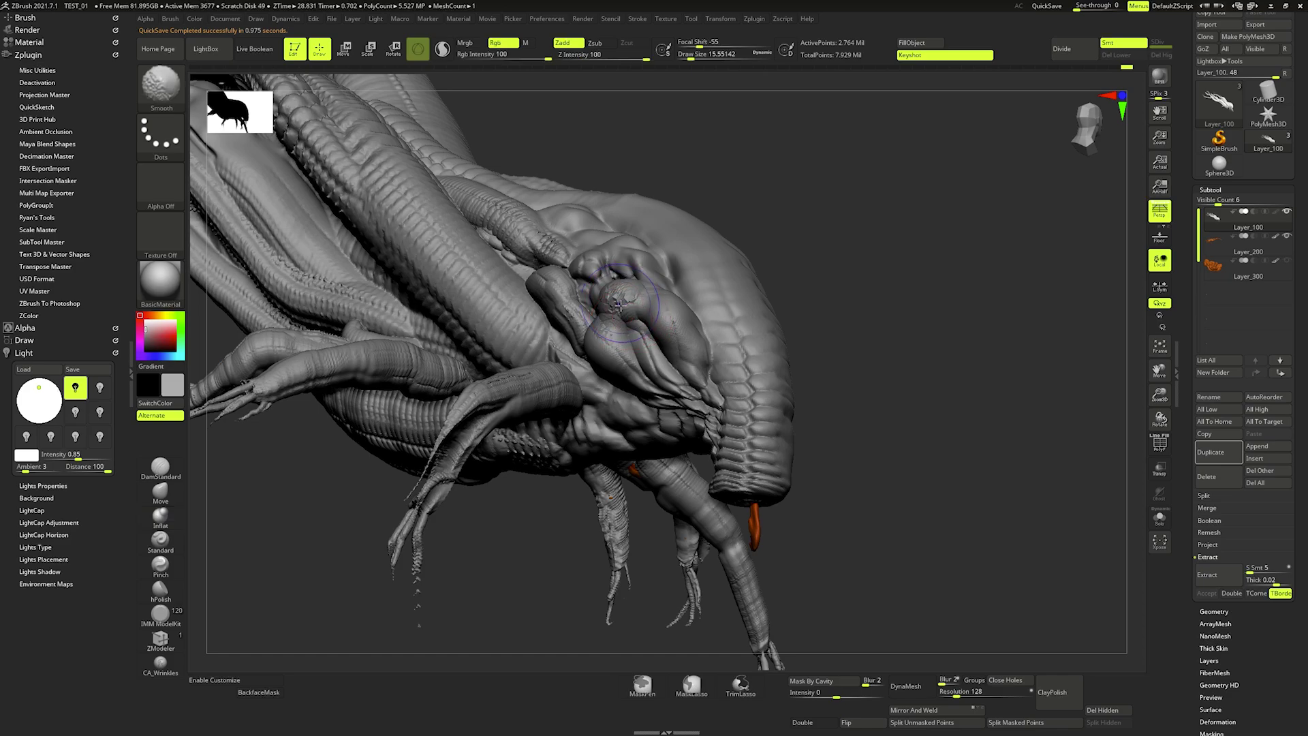
key("ctrl")
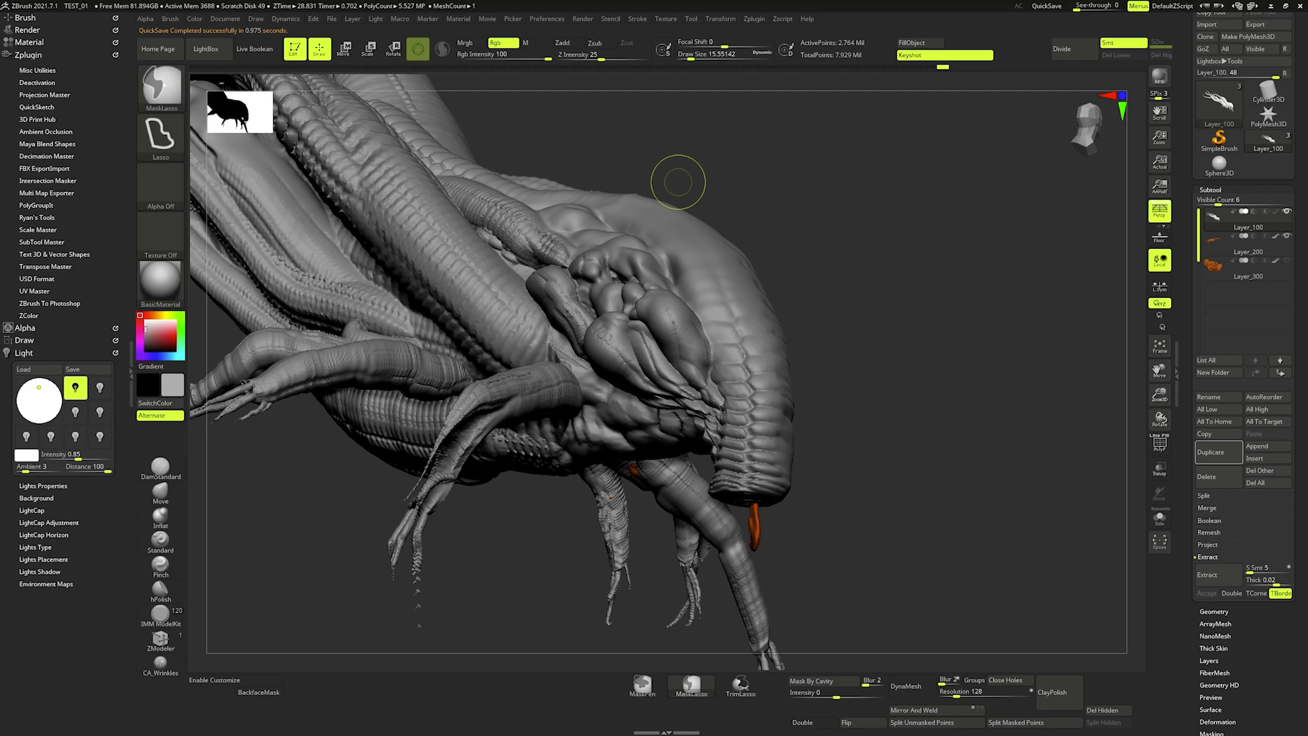
key("ctrl+s")
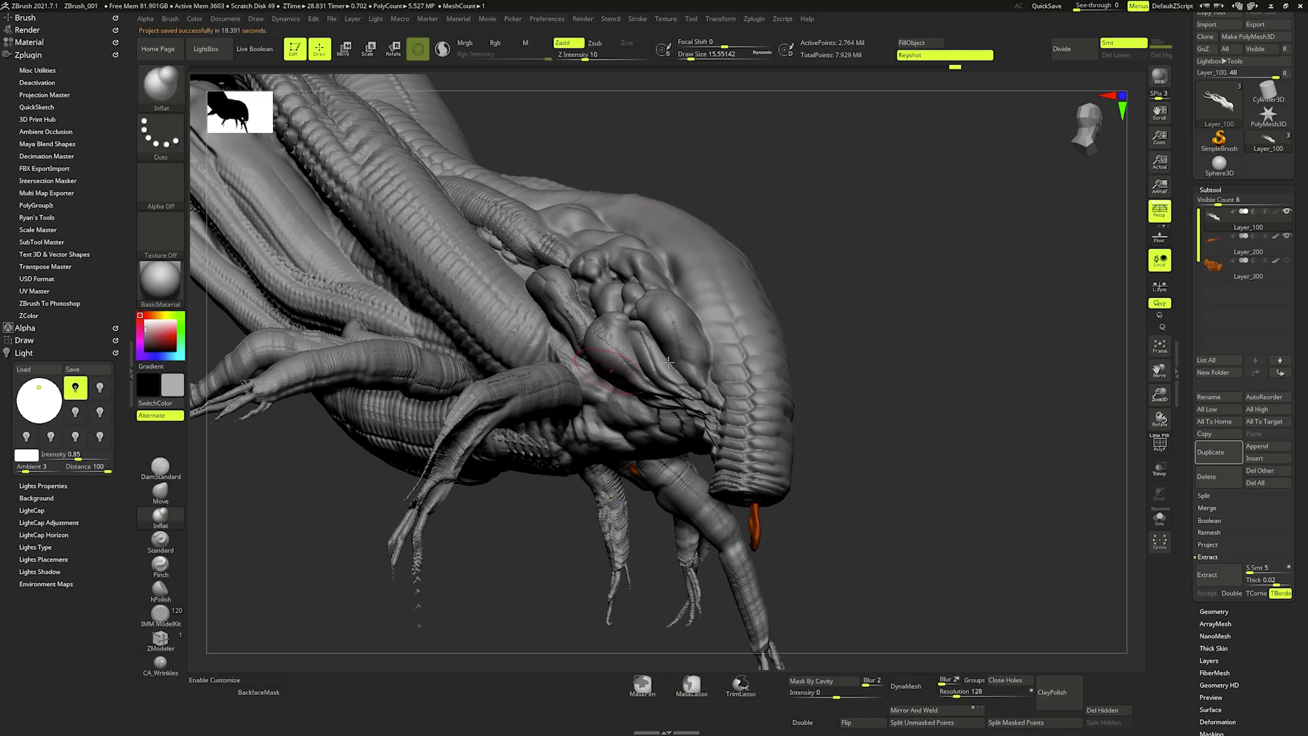
- Set the draw size to about 27 and work on the bulges beside the head with the Inflat brush
mouse_move(668, 362)
right_mouse_down()
mouse_move(777, 344)
mouse_move(717, 355)
mouse_move(716, 368)
right_mouse_up()
key("space")
key("space")
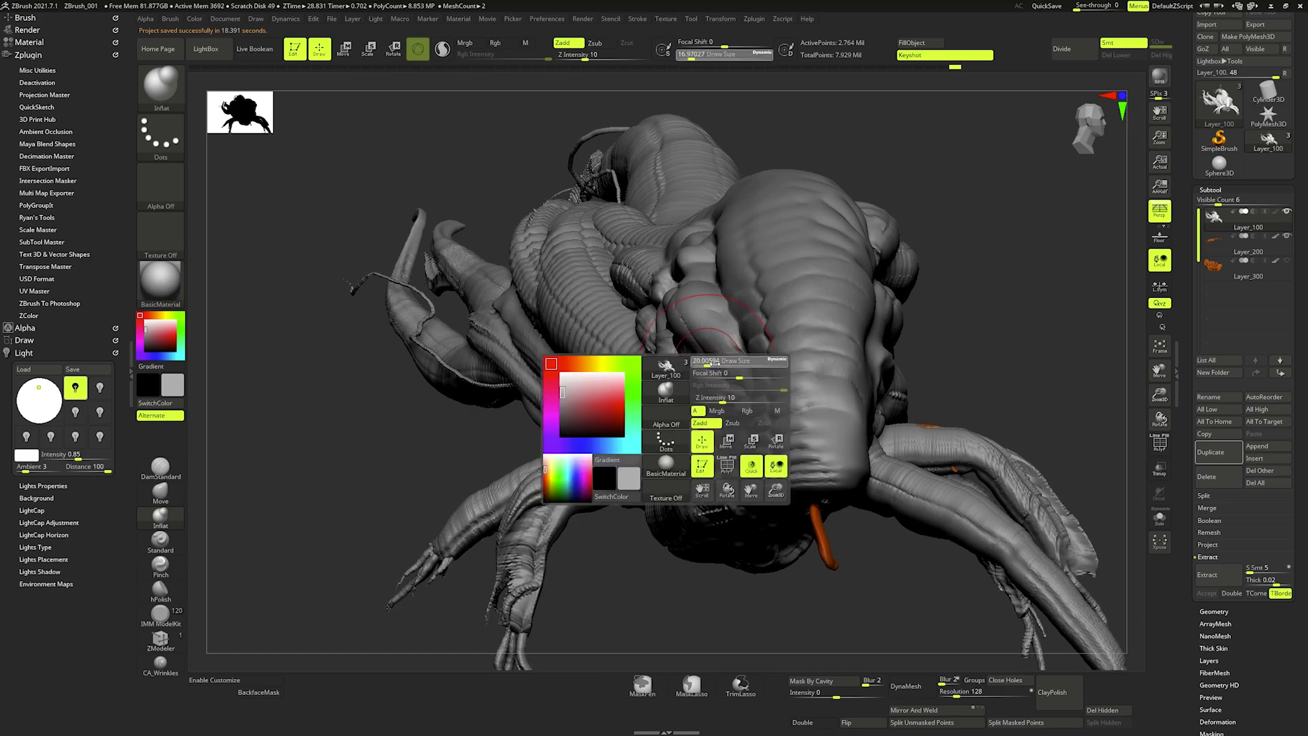
left_click_drag(703, 376, 710, 360)
left_click_drag(687, 250, 722, 183)
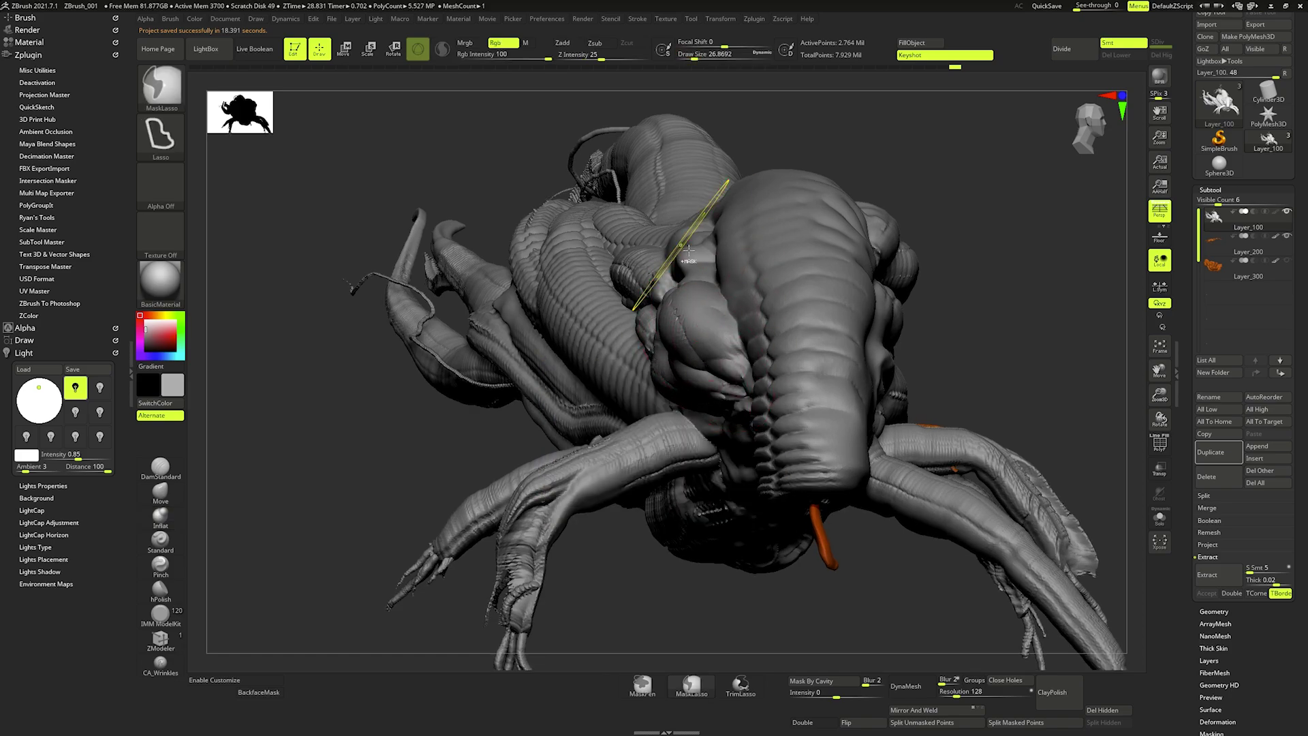
key("space")
key("Escape")
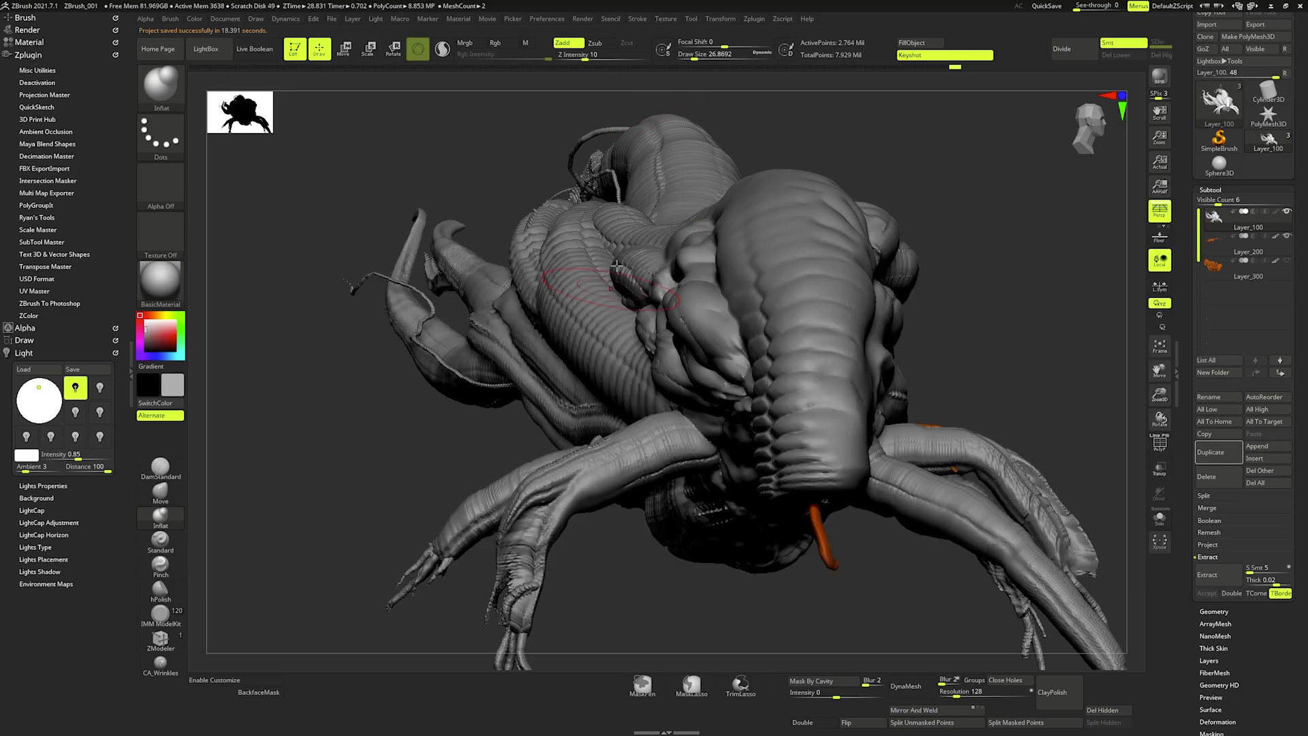
- Reshape the lumps beside the snout with the Move brush and smooth their surface
key("b")
key("m")
key("l")
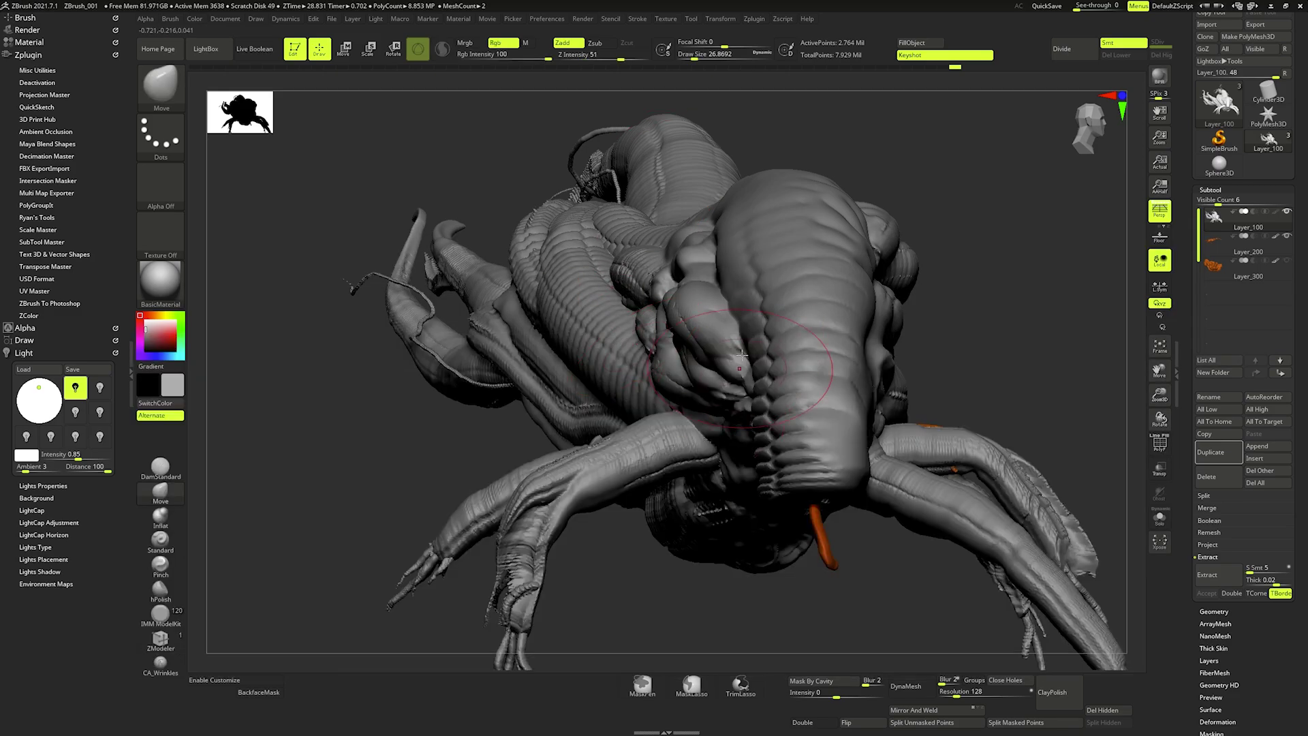
mouse_move(749, 256)
left_mouse_down("ctrl")
mouse_move(742, 408)
mouse_move(761, 361)
left_mouse_up("ctrl")
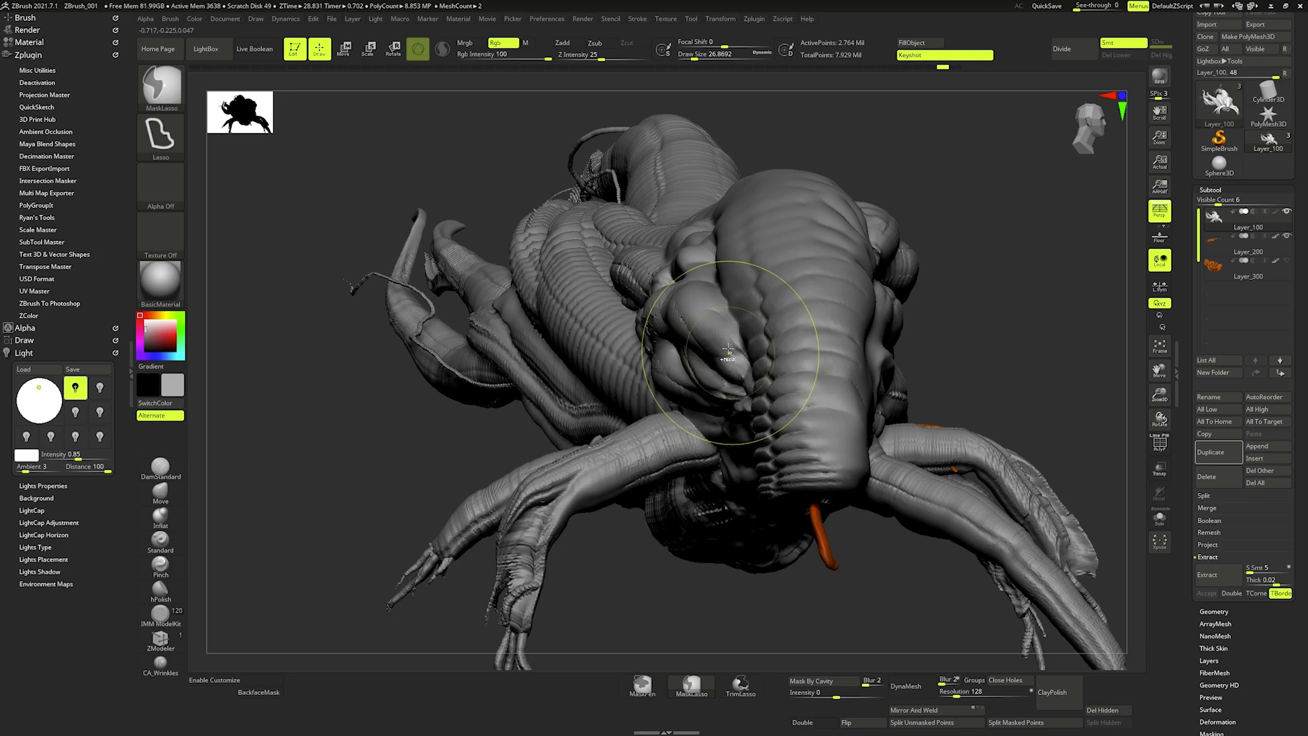
key("space")
left_click_drag(708, 327, 639, 359, "shift")
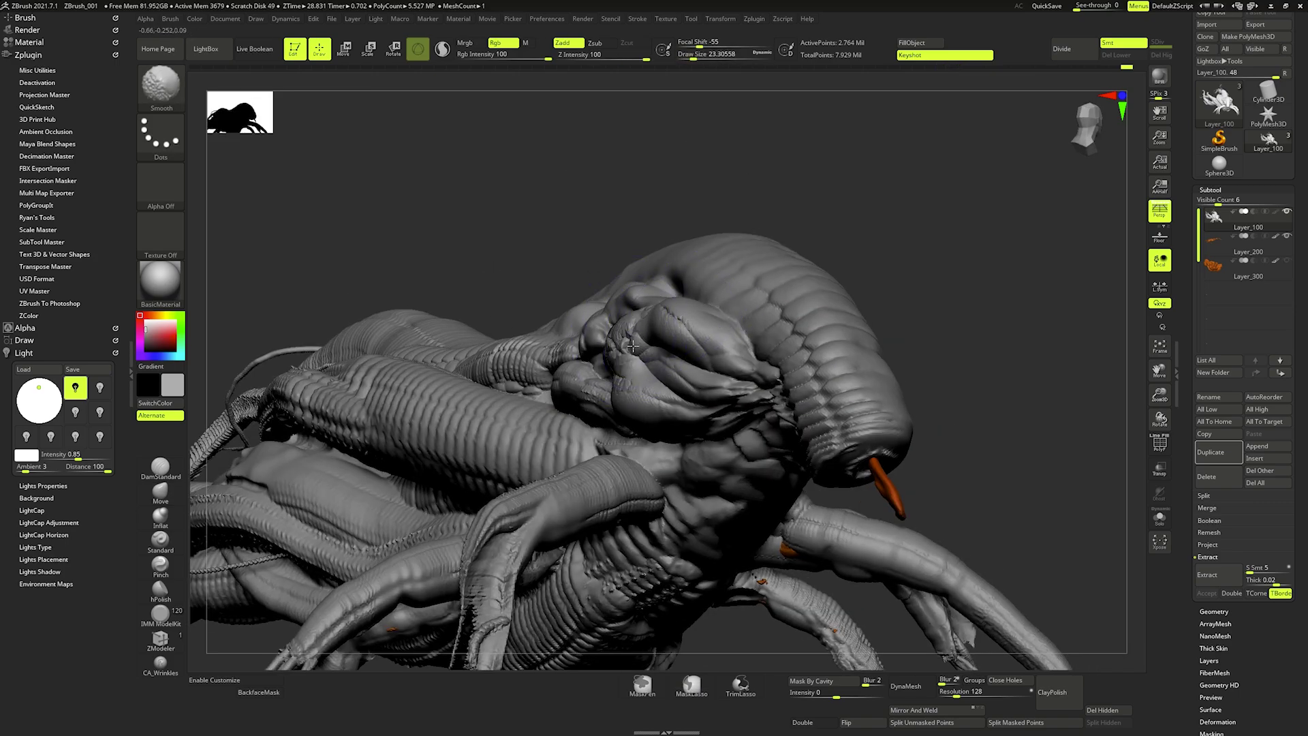
- Set the Move brush's draw size to about 37 and reshape the large bulges on the side of the head
right_click_drag(641, 357, 669, 344)
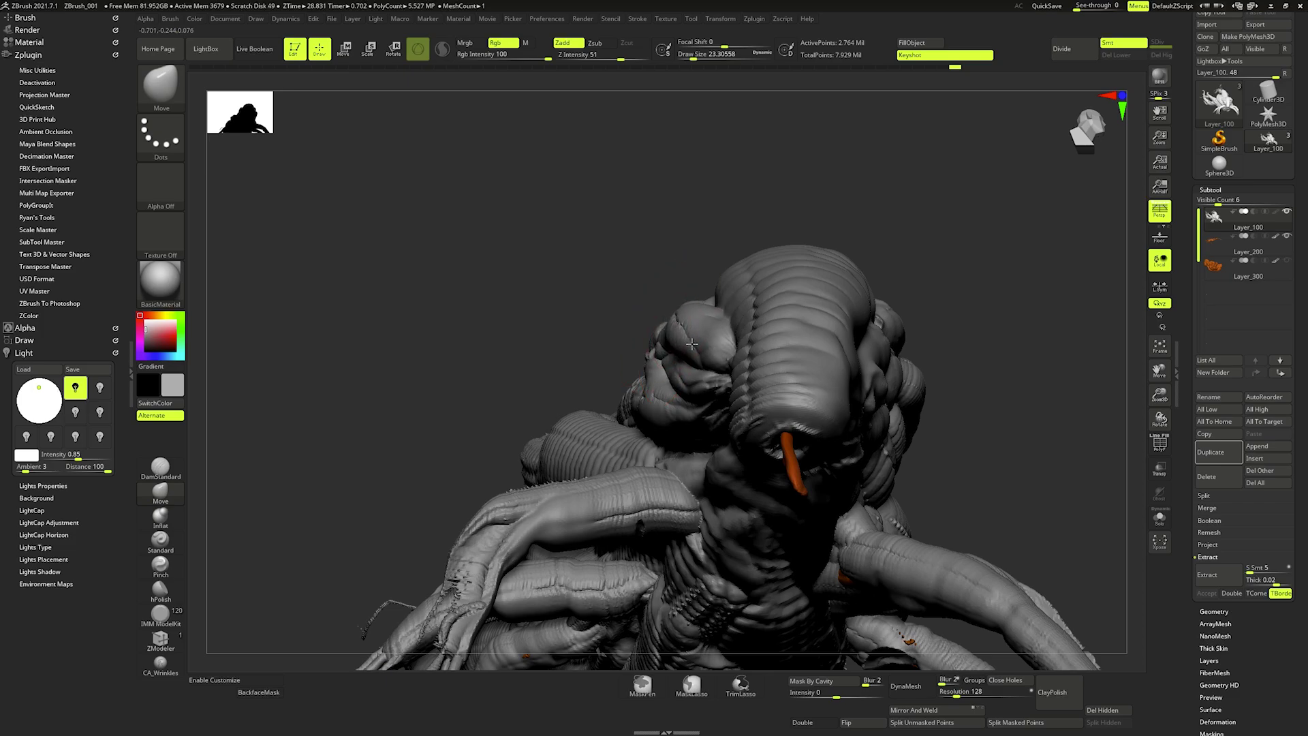
key("space")
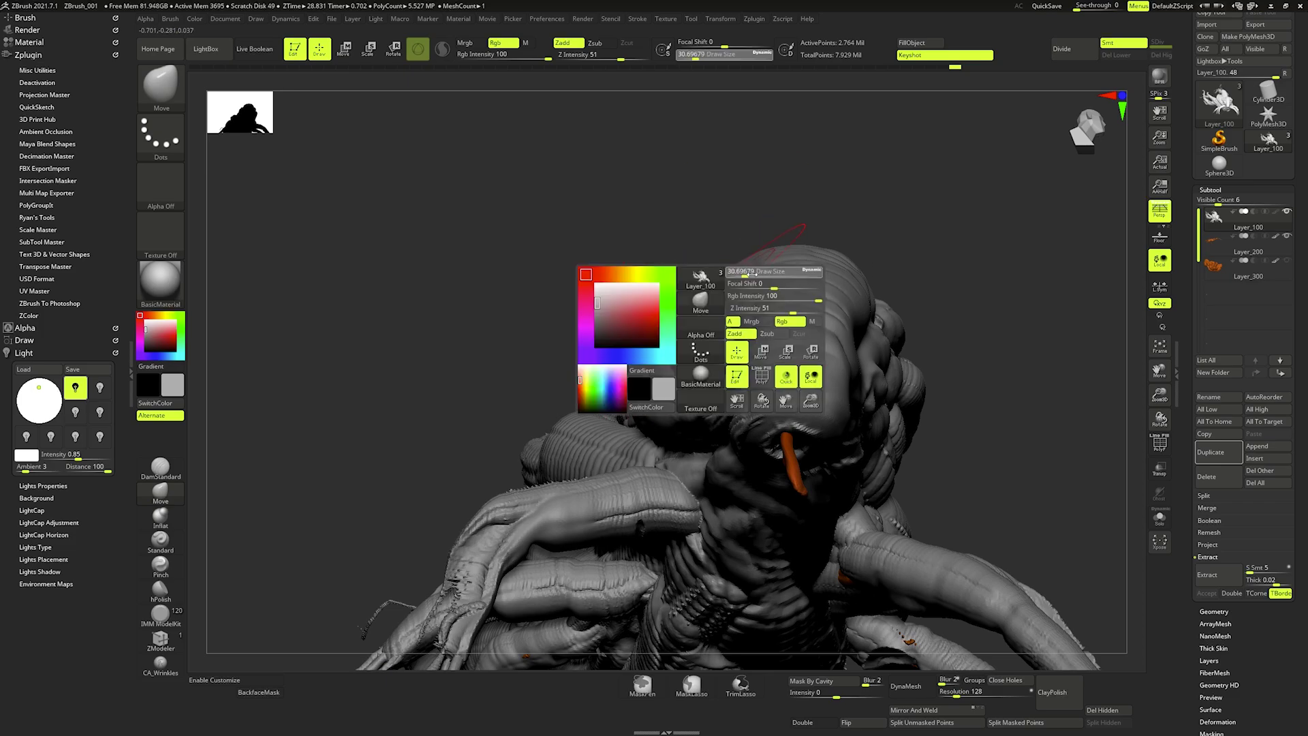
left_click_drag(729, 279, 747, 276)
right_click_drag(823, 282, 760, 322)
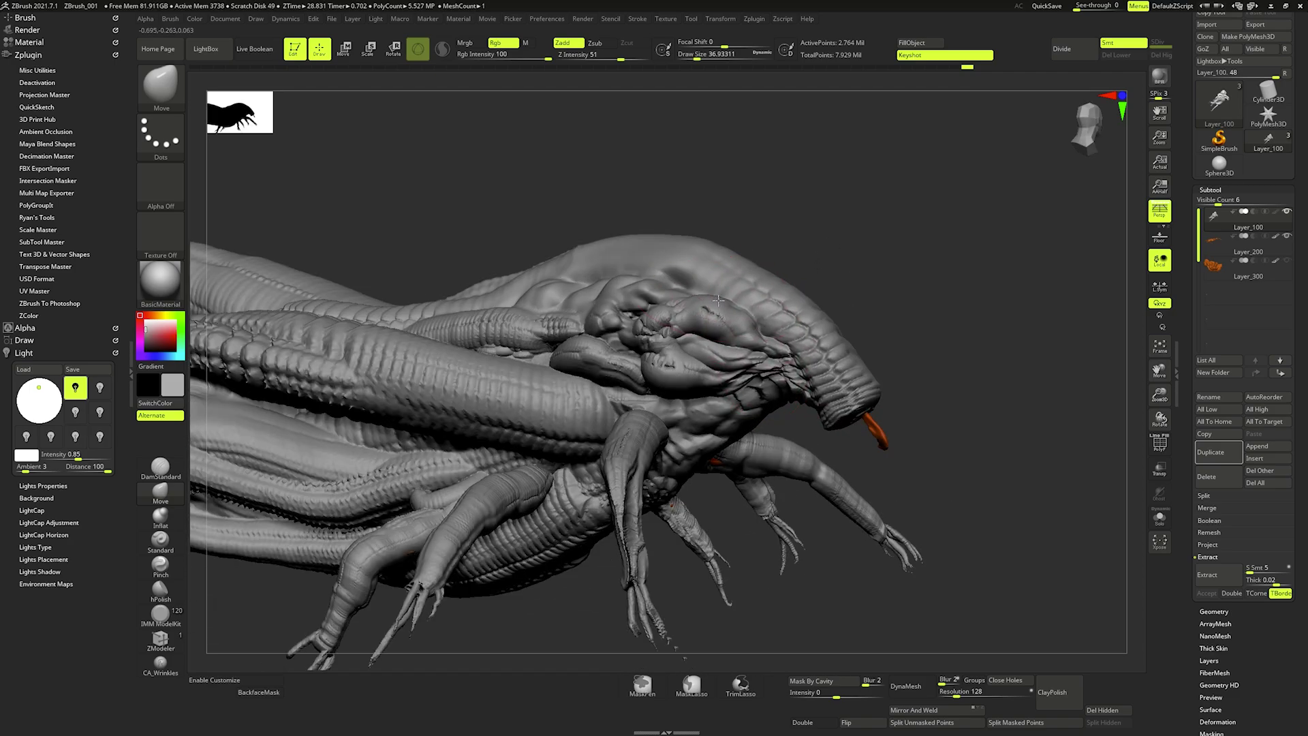
mouse_move(718, 299)
left_mouse_down()
mouse_move(682, 284)
mouse_move(546, 329)
mouse_move(635, 346)
left_mouse_up()
key("[")
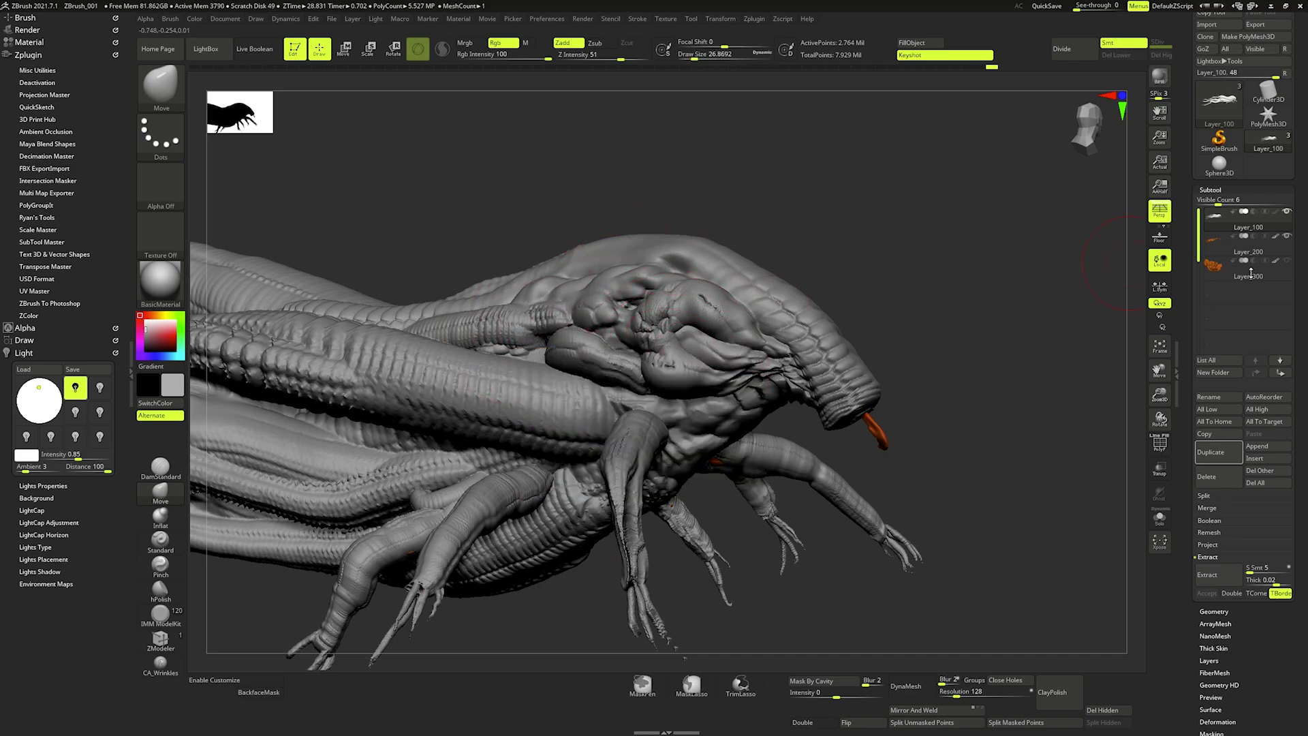
- Duplicate the Layer_100 subtool, then turn on Solo mode while stepping the original through its undo history
left_click(1218, 452)
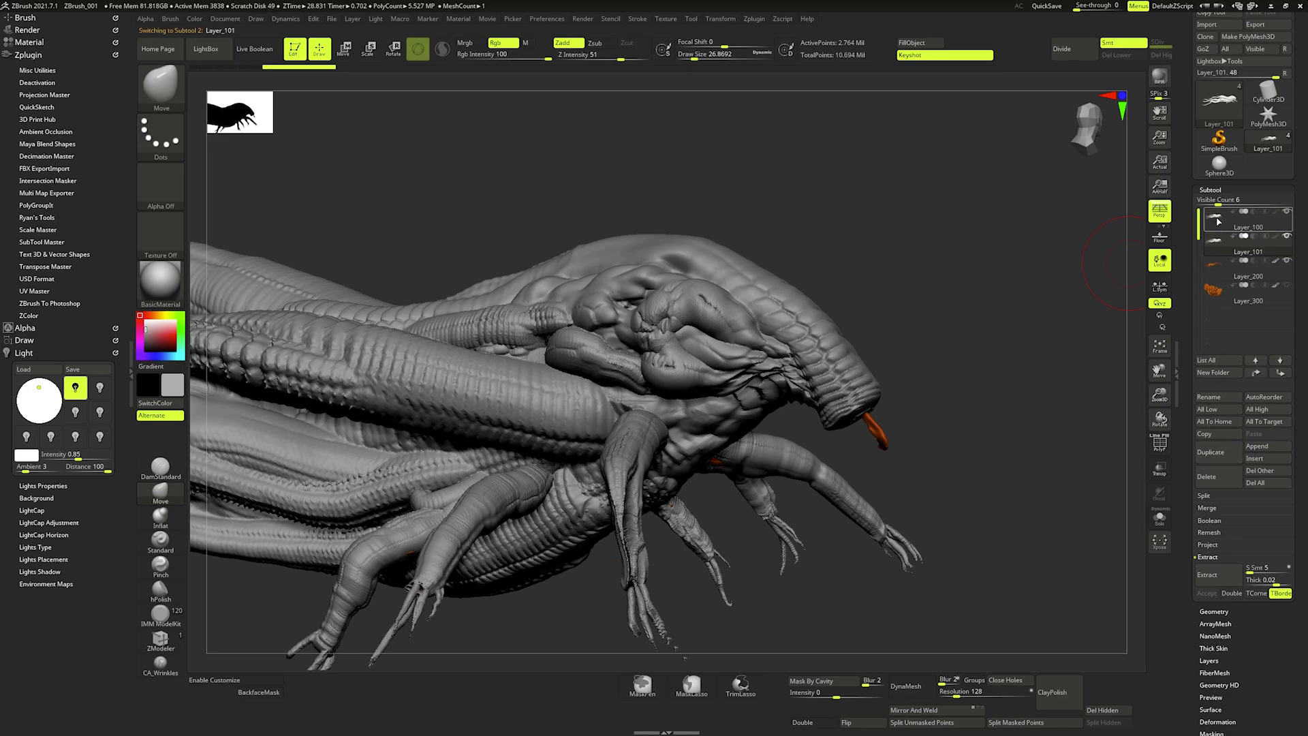
left_click_drag(855, 254, 599, 196)
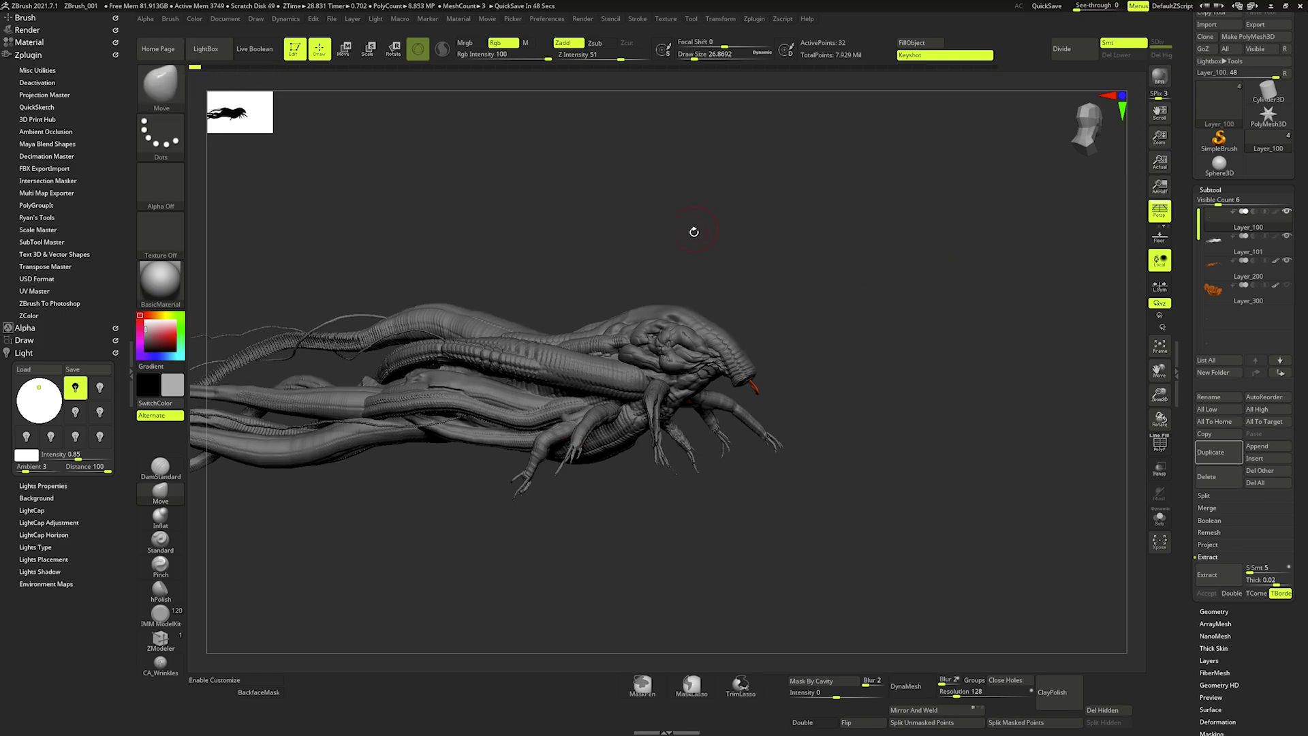
left_click(1162, 520)
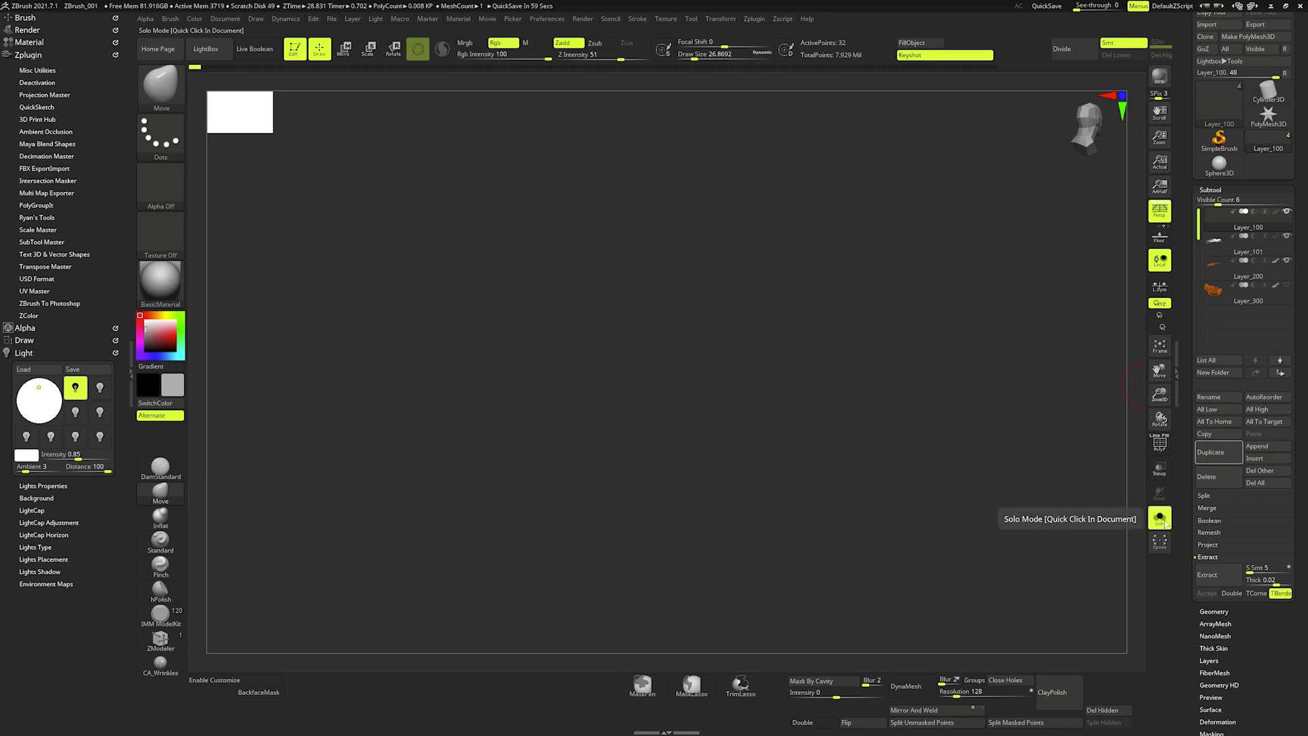
key("ctrl+shift")
left_click(981, 459, "ctrl+shift")
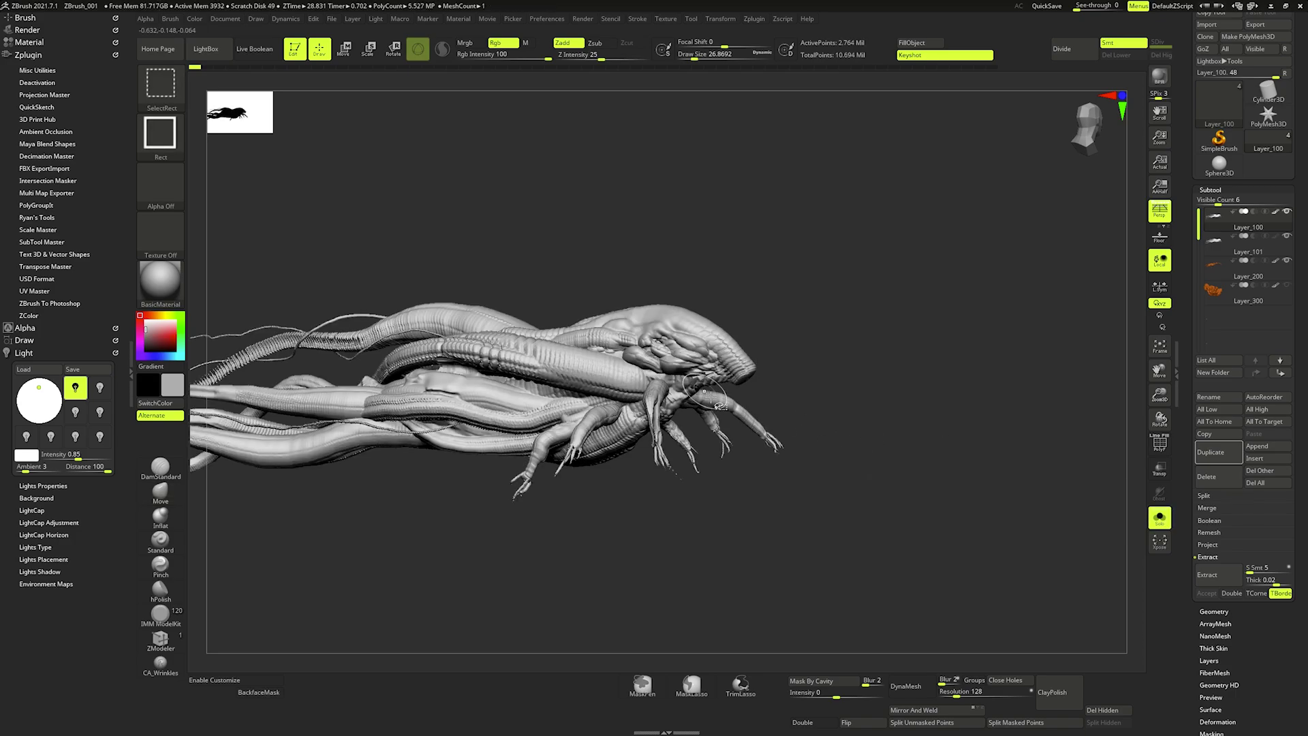
- Compare the sculpt versions by switching back and forth between the Layer_100 and Layer_101 subtools
left_click(1219, 251)
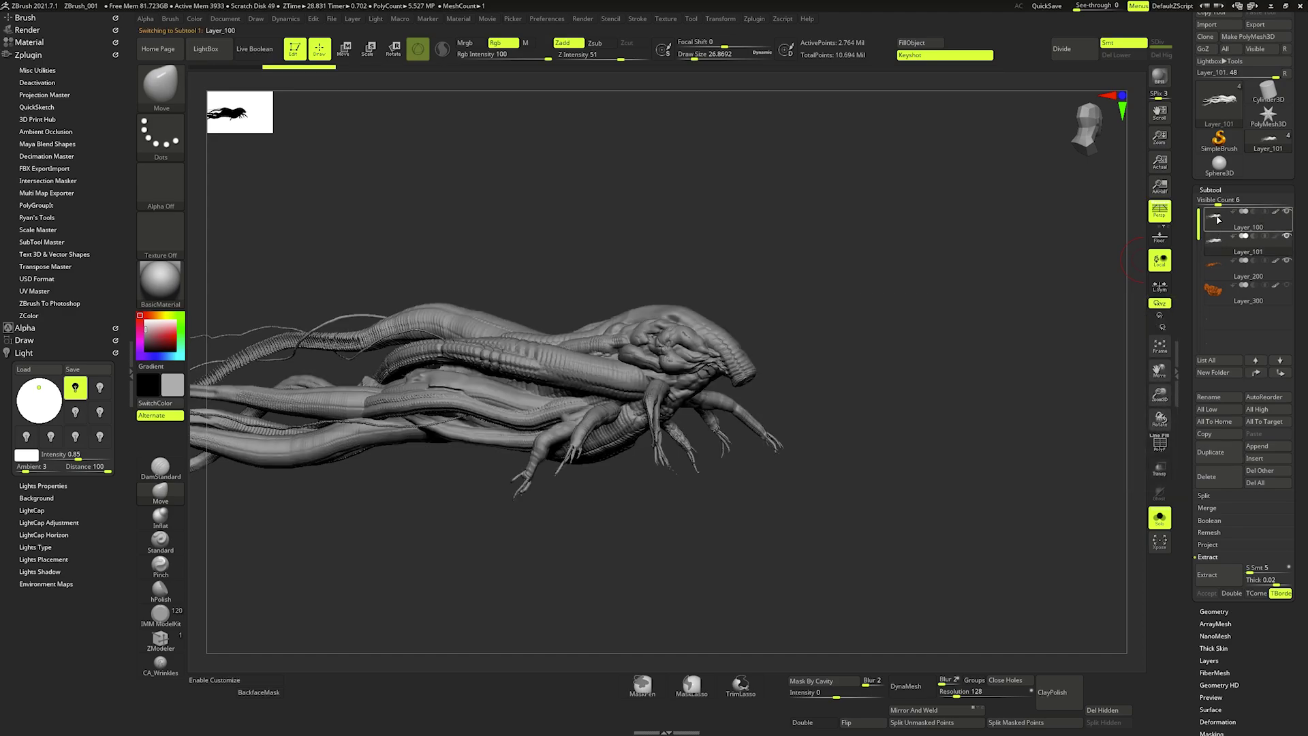
left_click(1218, 218)
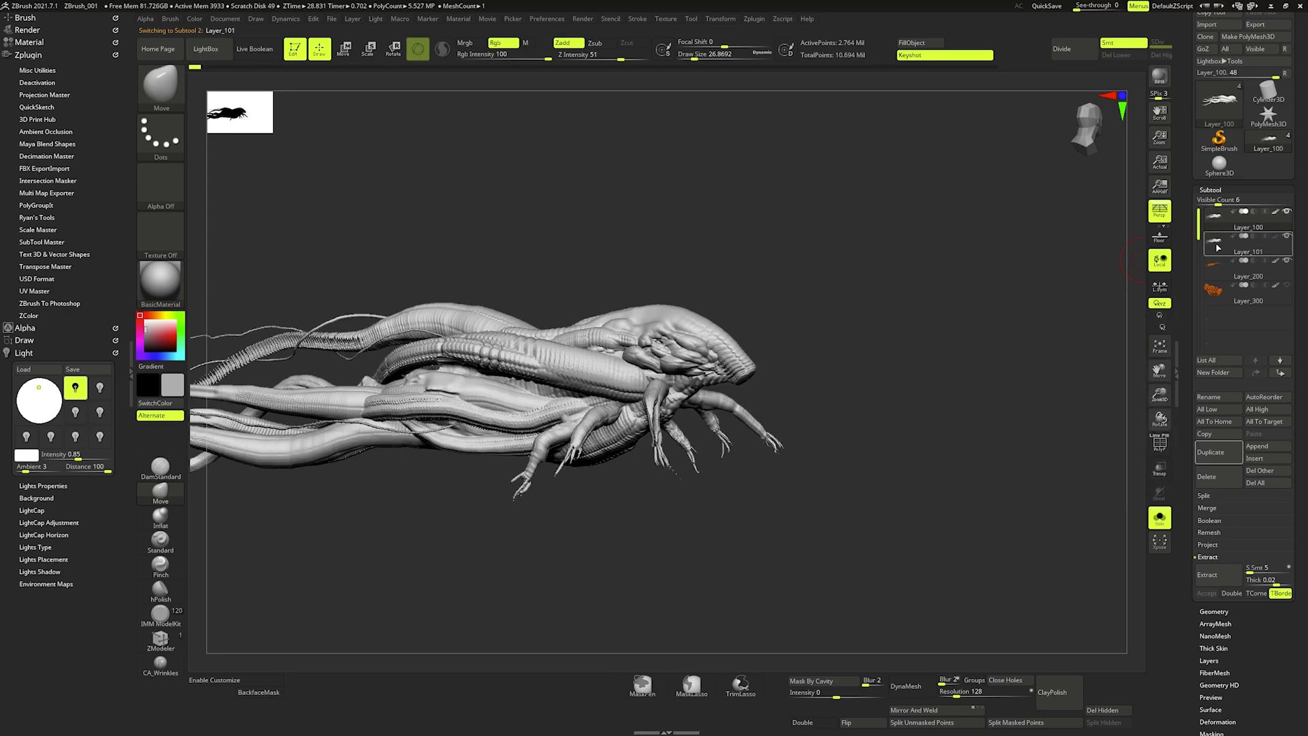
left_click(1218, 244)
left_click(1199, 228)
left_click(1217, 243)
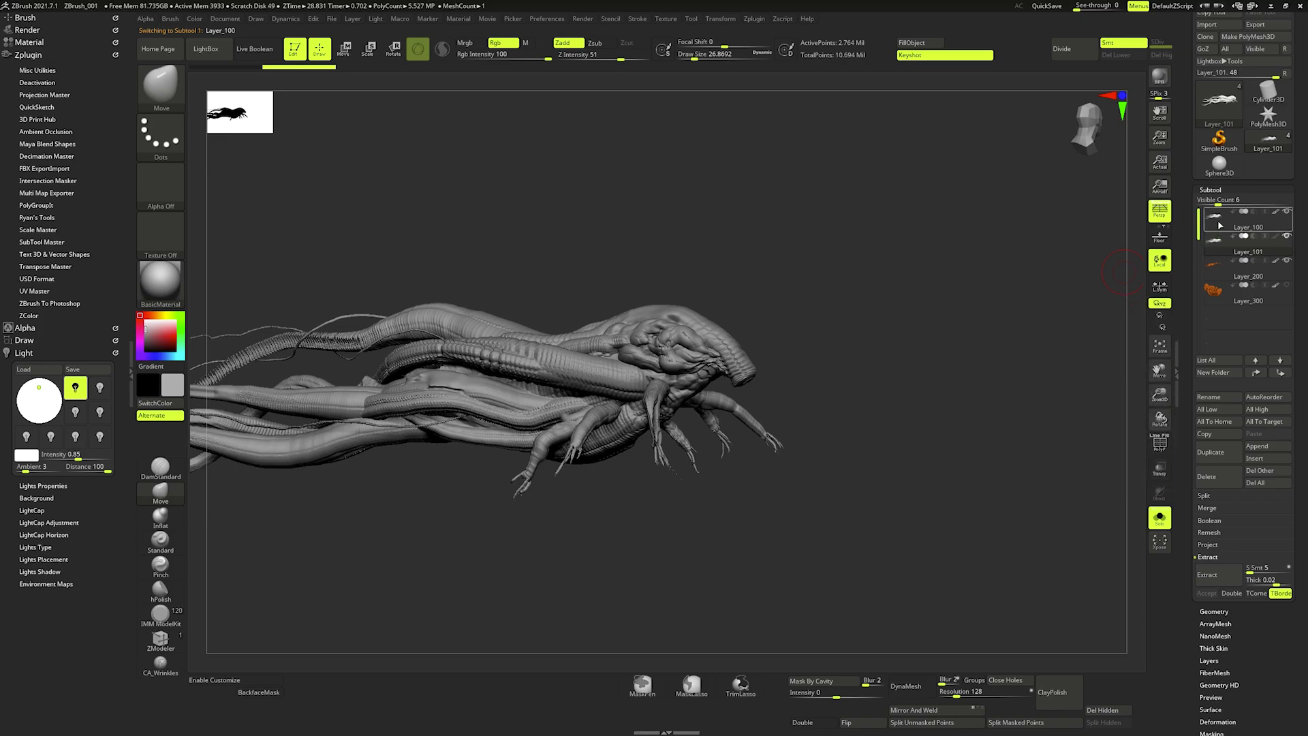
key("Up")
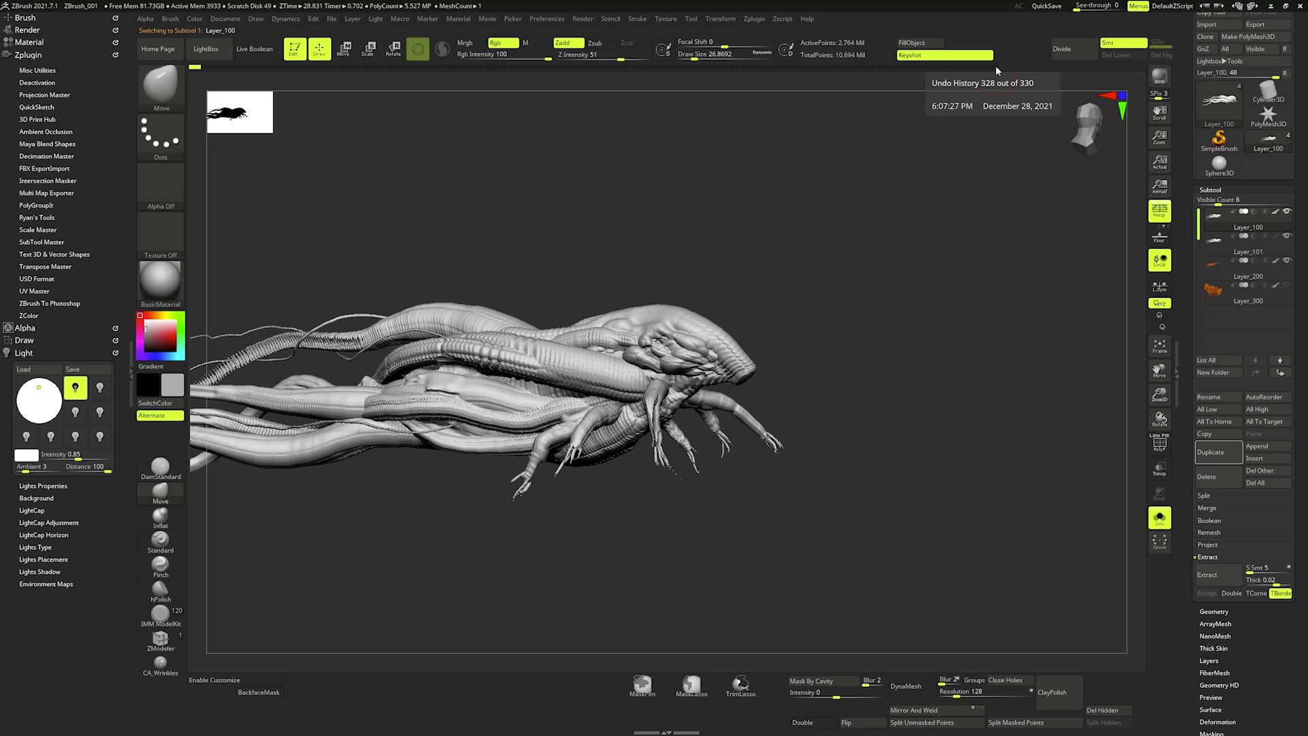
- Delete the duplicate subtool Layer_101
left_click(1226, 245)
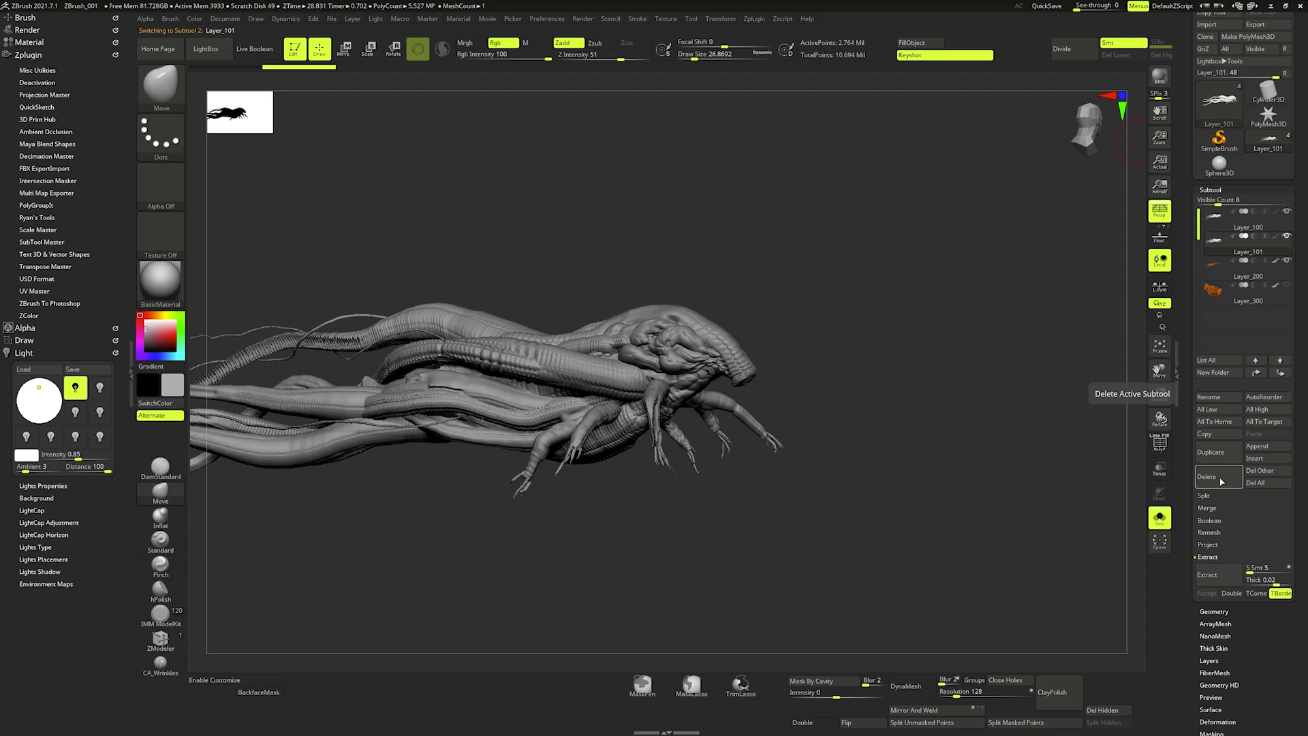
left_click(1220, 477)
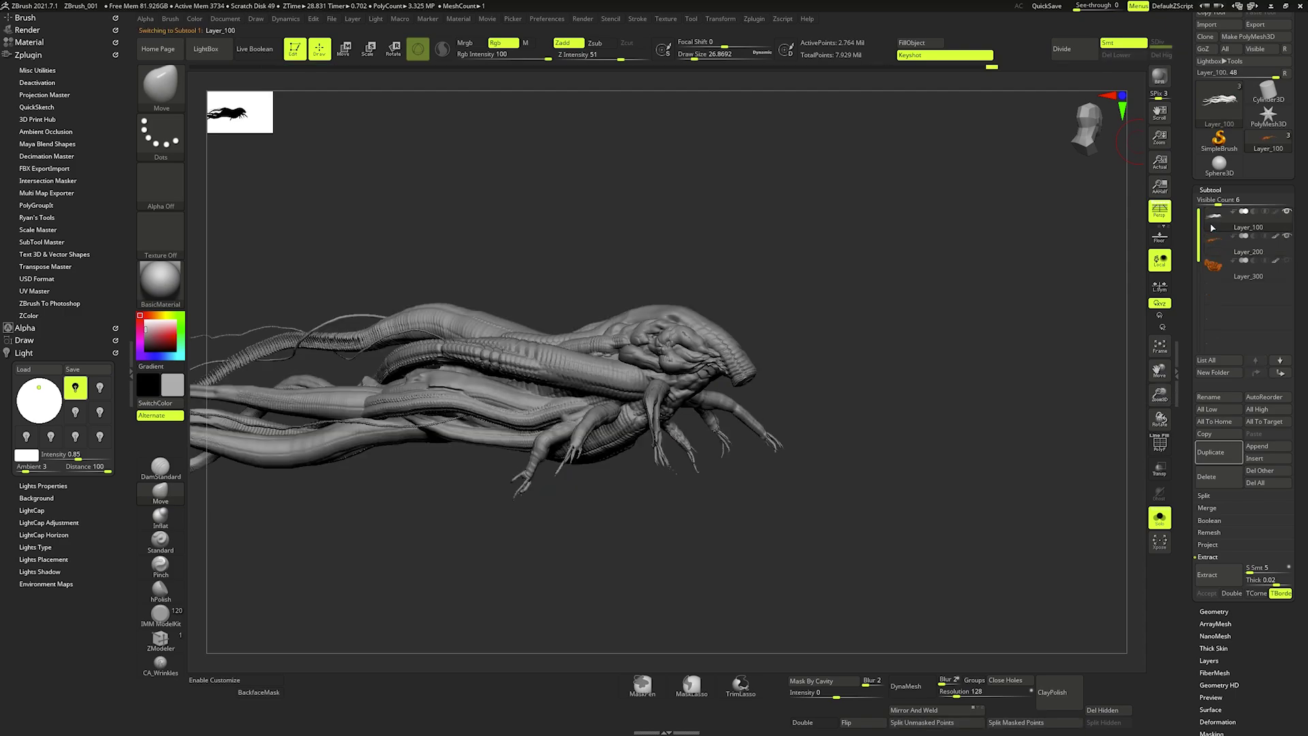
- Fill out the pit on the upper side of the head using the Inflat brush at a draw size of about 14
right_click_drag(755, 335, 717, 389, "alt")
key("space")
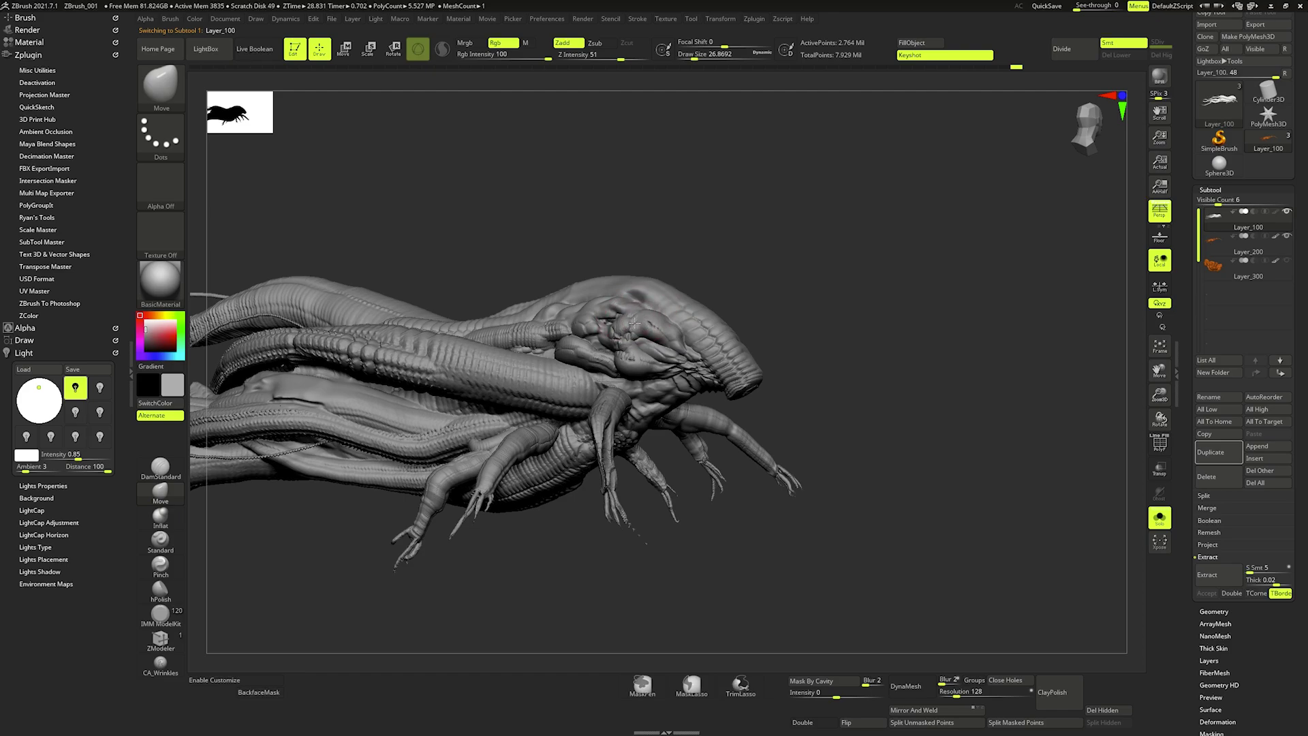
key("s")
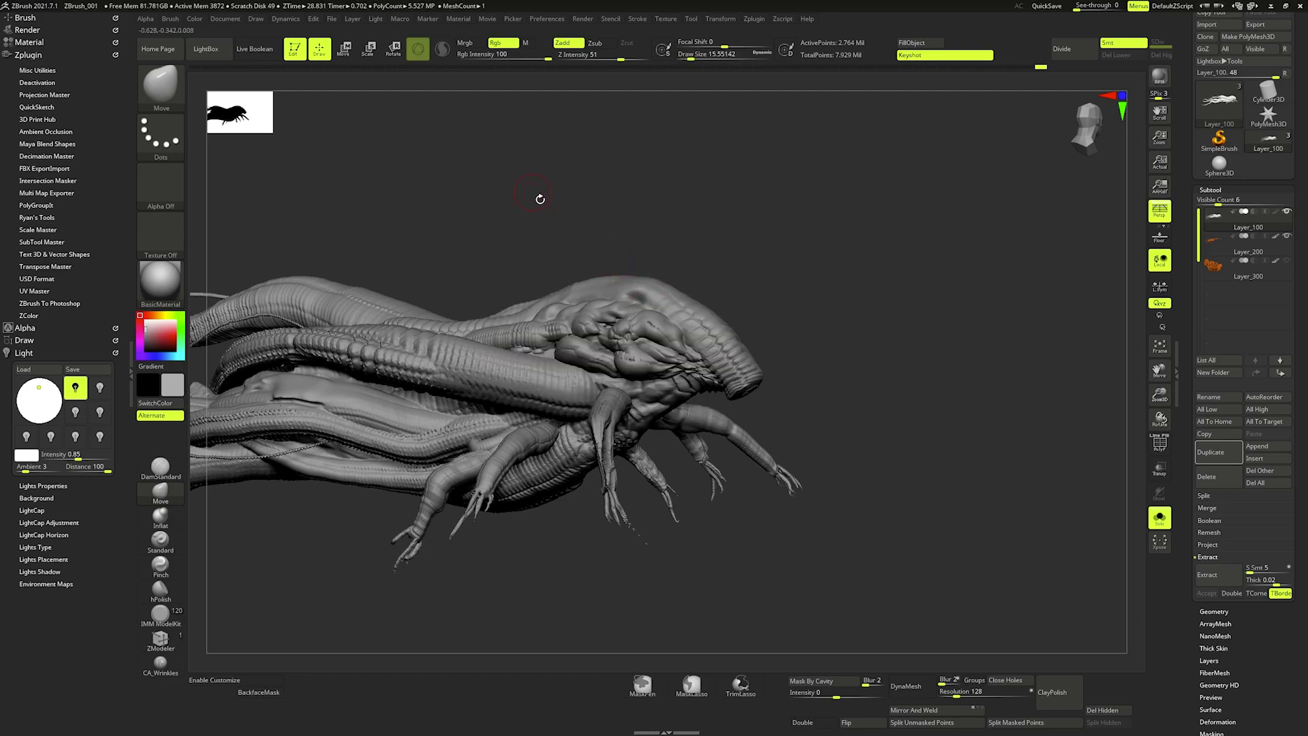
key("b")
key("i")
key("n")
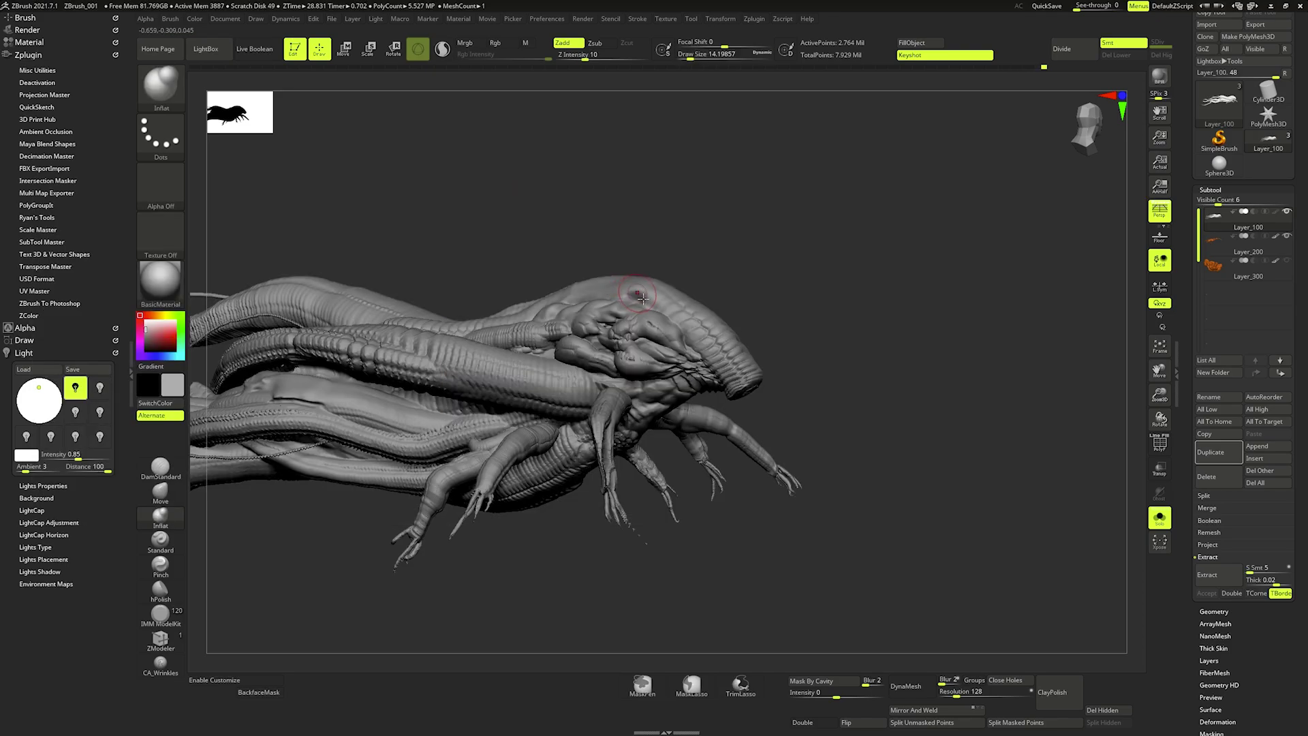
left_click_drag(588, 301, 579, 300)
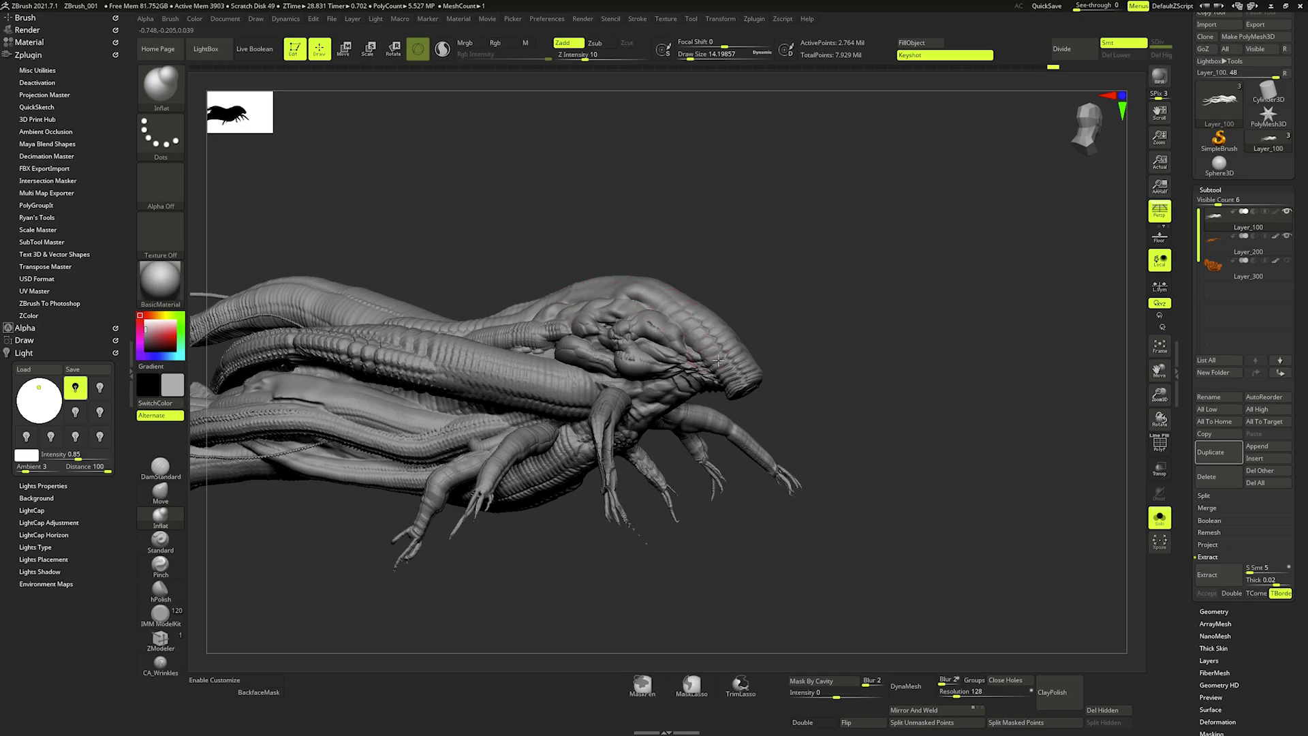
- Smooth the side of the snout and inflate the folds beneath it at a draw size of about 25
left_click_drag(739, 393, 723, 361, "shift")
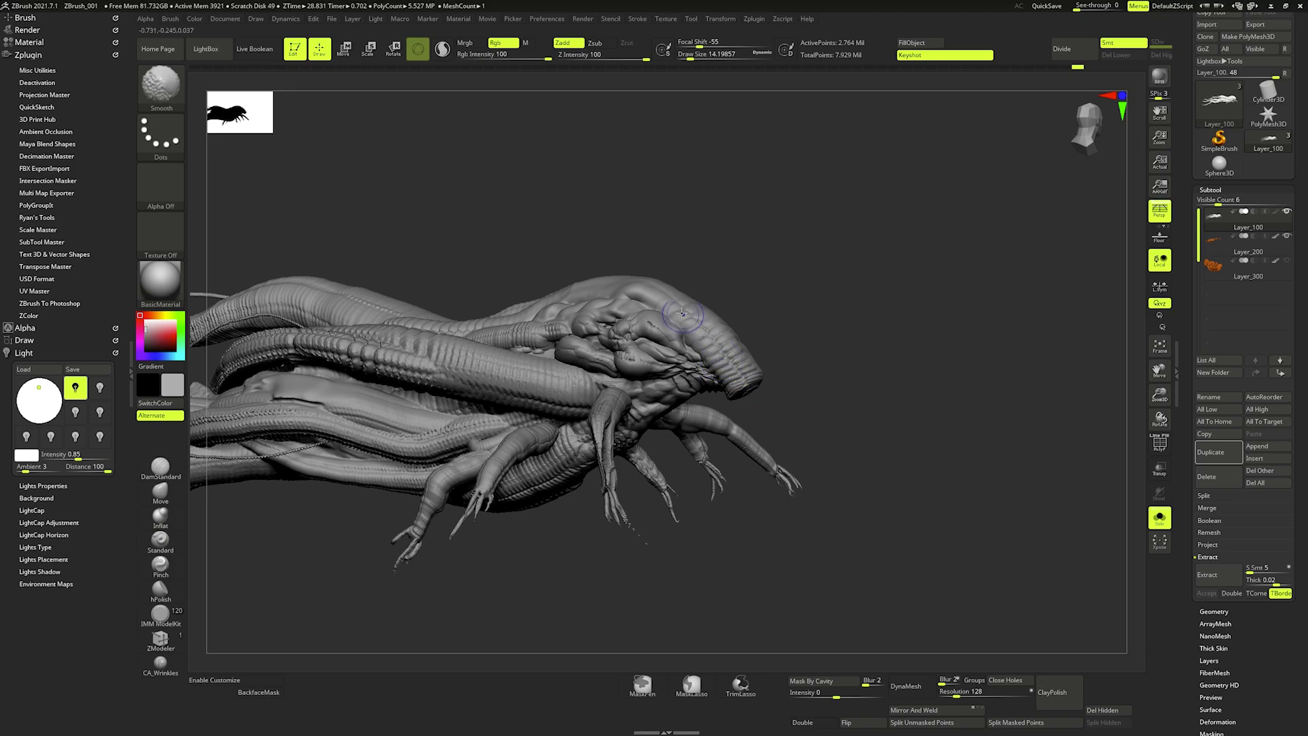
left_click_drag(681, 312, 705, 333, "shift")
key("bracketright")
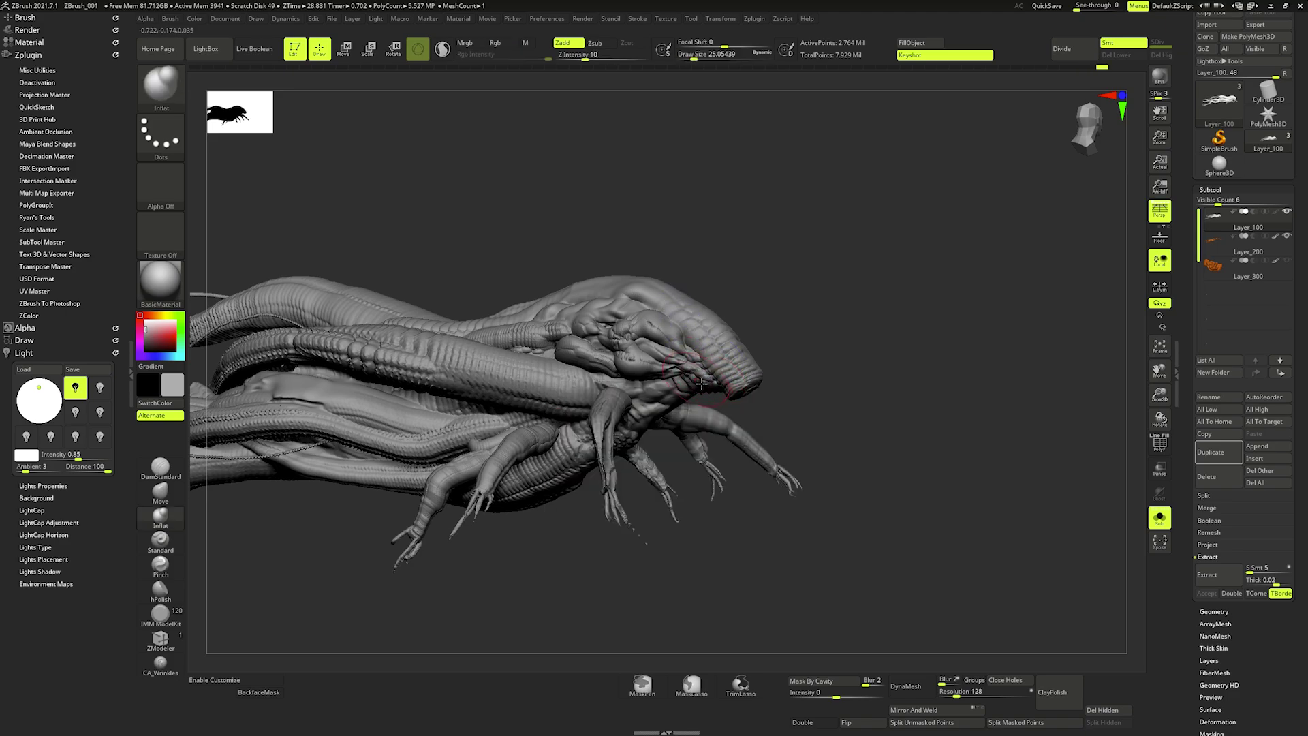
right_click_drag(705, 394, 701, 377)
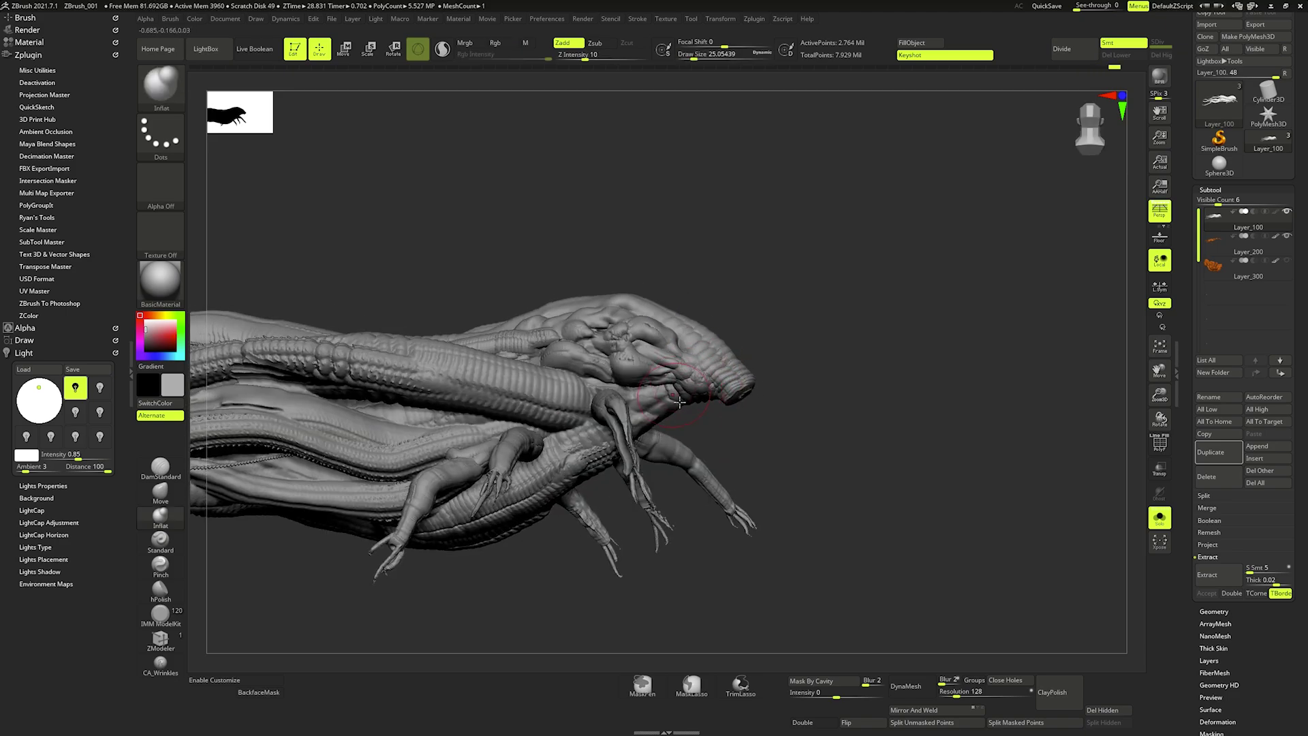
key("ctrl+z")
key("ctrl+shift+z")
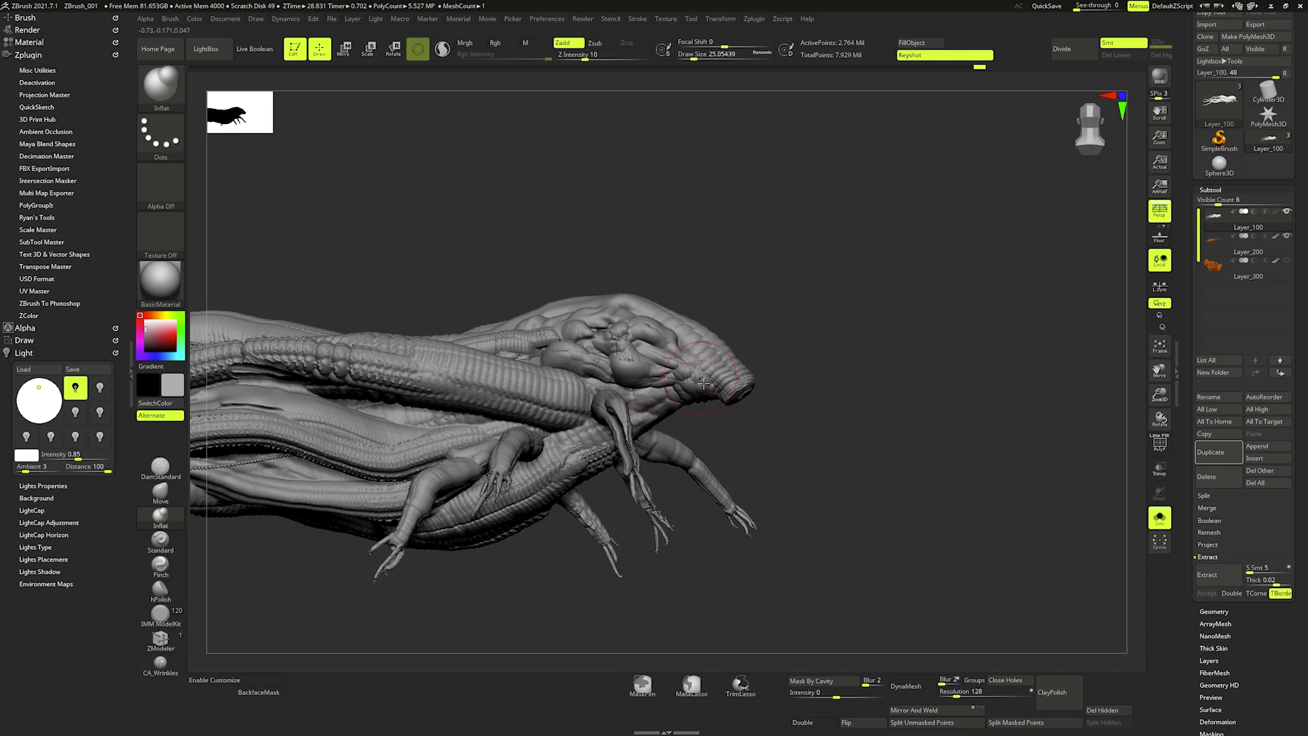
- Inflate the lumps around both sides of the head, using draw sizes of about 20 and 35
key("shift")
mouse_move(694, 376)
right_mouse_down()
mouse_move(709, 381)
mouse_move(648, 342)
mouse_move(671, 368)
right_mouse_up()
key("]")
key("]")
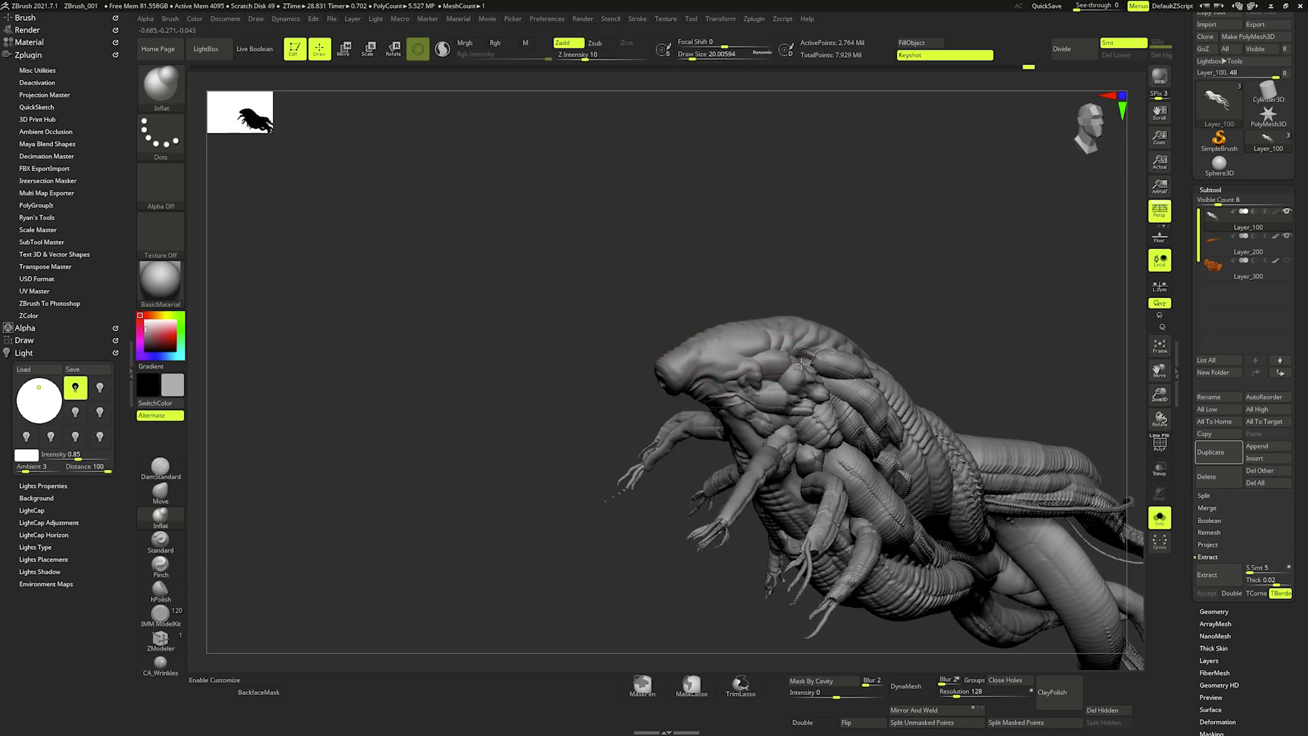
right_click_drag(794, 365, 813, 338)
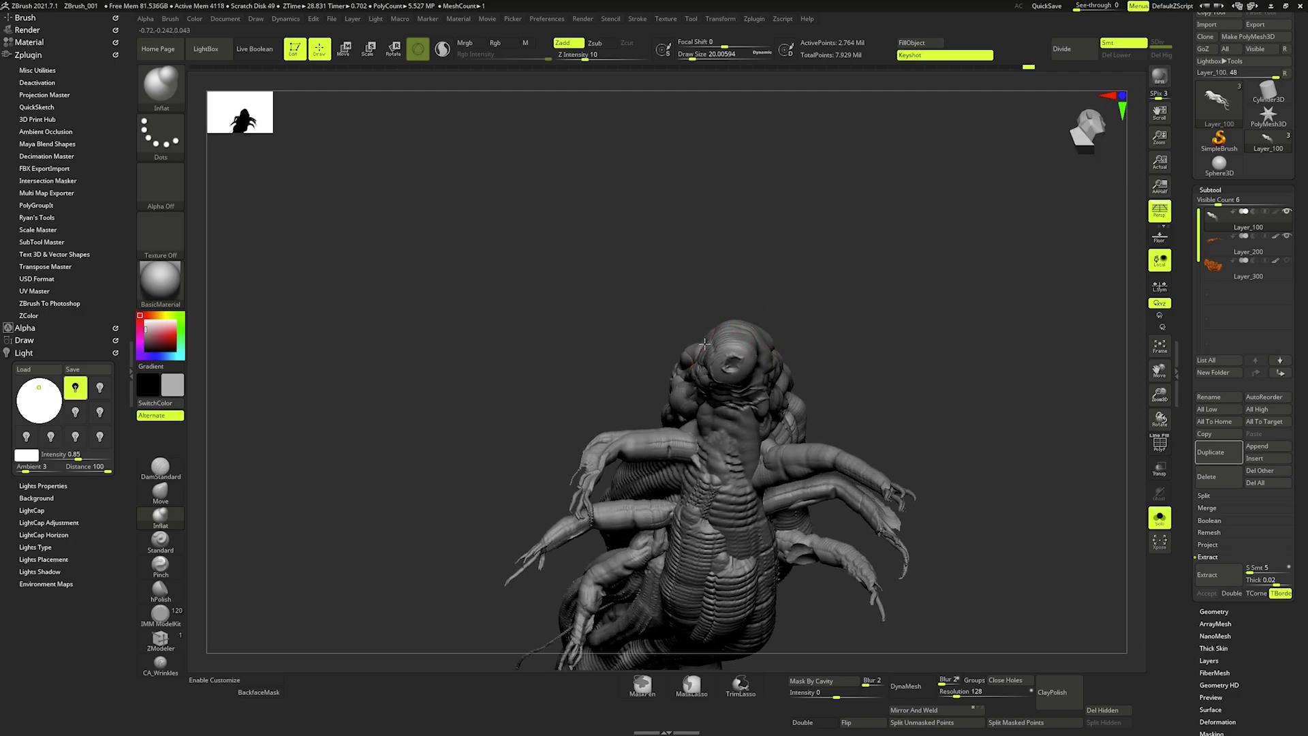
mouse_move(711, 348)
right_mouse_down()
mouse_move(685, 333)
mouse_move(603, 344)
right_mouse_up()
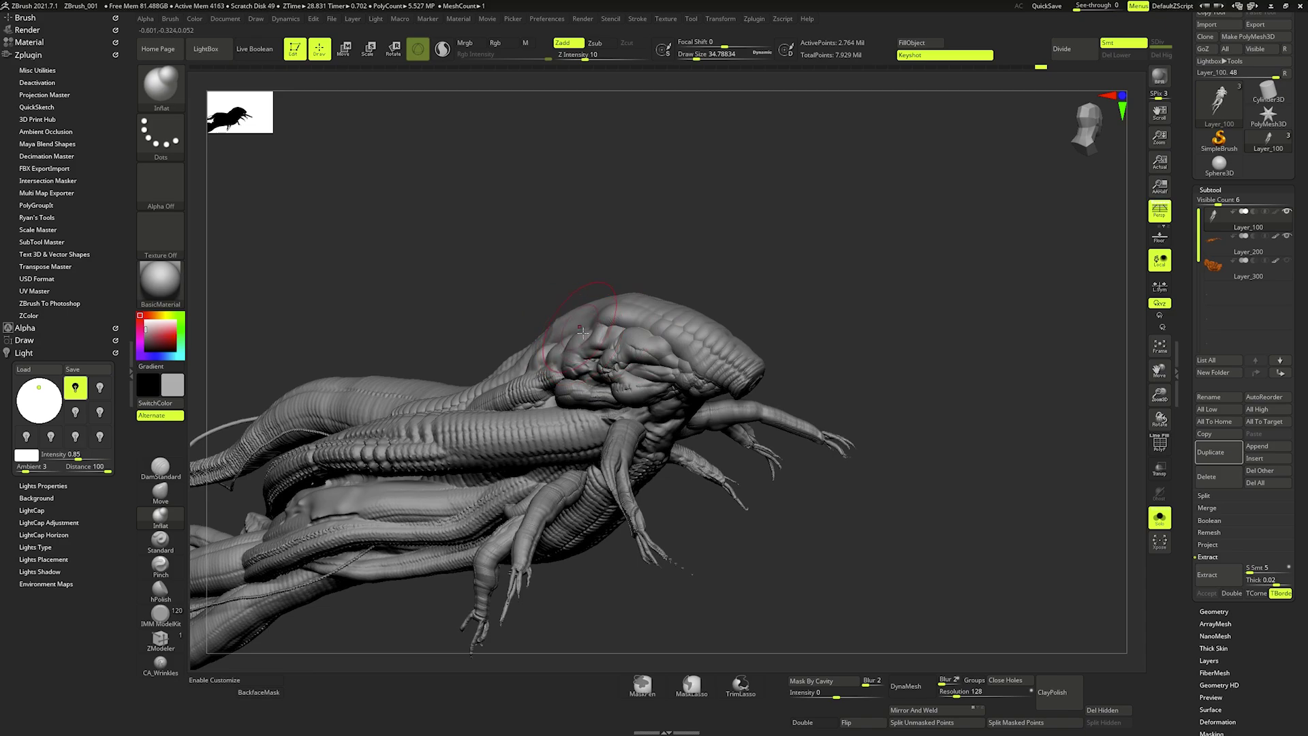
- Carve a crease above the lumps on the side of the head using the DamStandard brush at a draw size of about 12
mouse_move(528, 358)
right_mouse_down()
mouse_move(548, 380)
mouse_move(588, 302)
mouse_move(588, 347)
mouse_move(546, 353)
right_mouse_up()
key("b")
key("m")
key("v")
key("space")
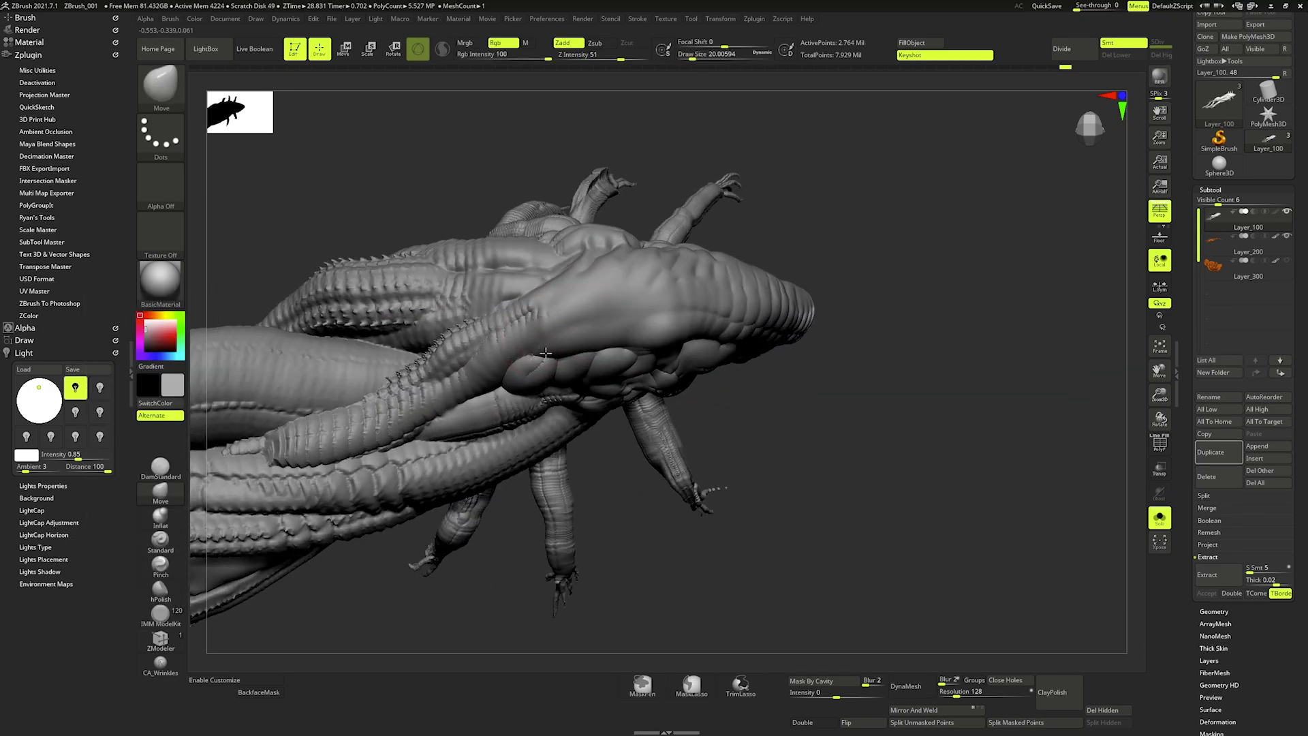
key("b")
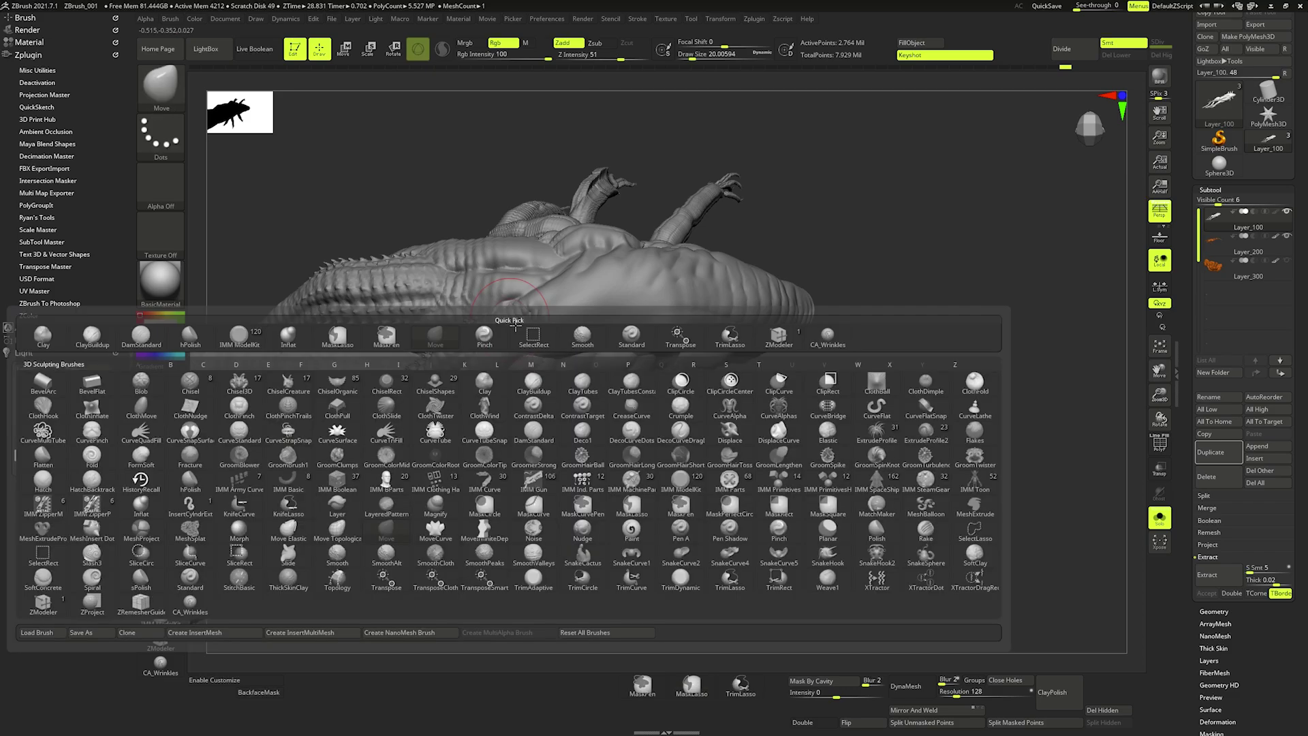
key("d")
key("s")
key("space")
left_click_drag(545, 345, 544, 349)
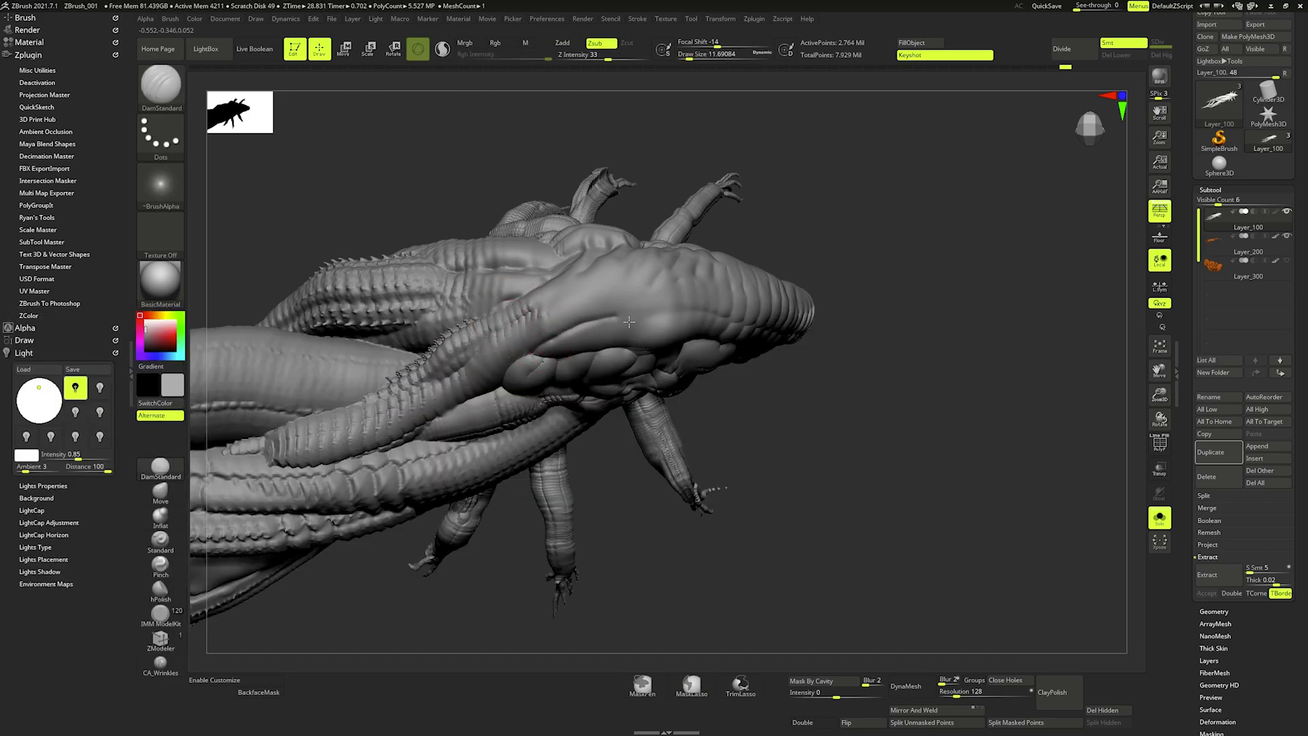
key("space")
key("shift")
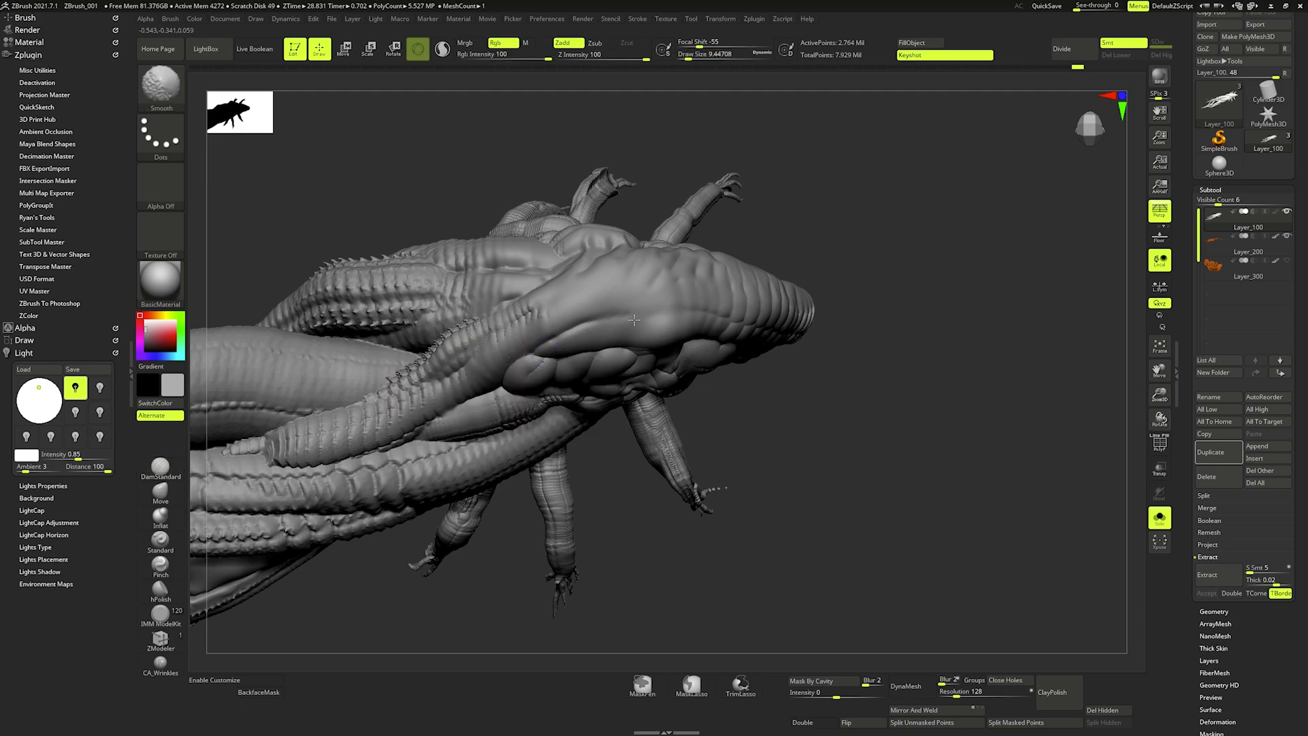
- Add wrinkles across the upper side of the head using the CA_Wrinkles brush at a draw size of about 9, and smooth them
left_click(170, 663)
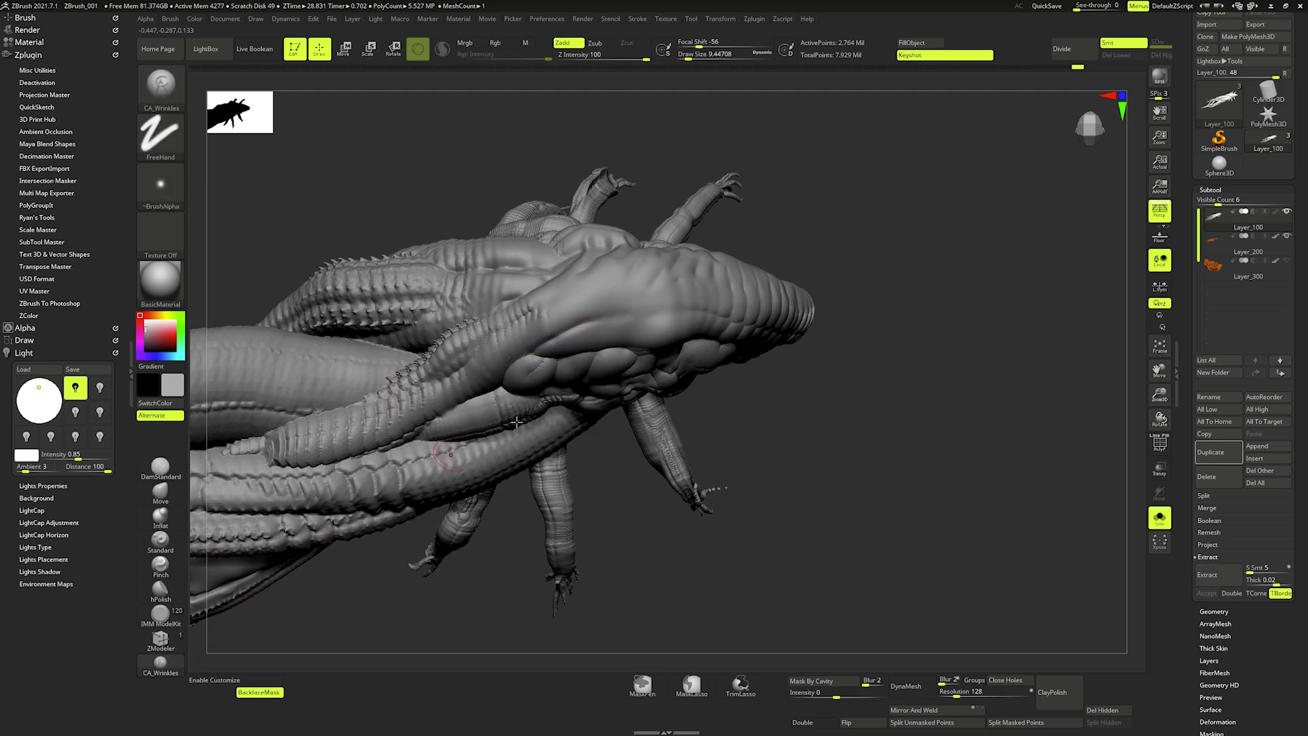
key("bracketright")
left_click_drag(610, 336, 657, 346)
right_click_drag(654, 319, 688, 334)
key("space")
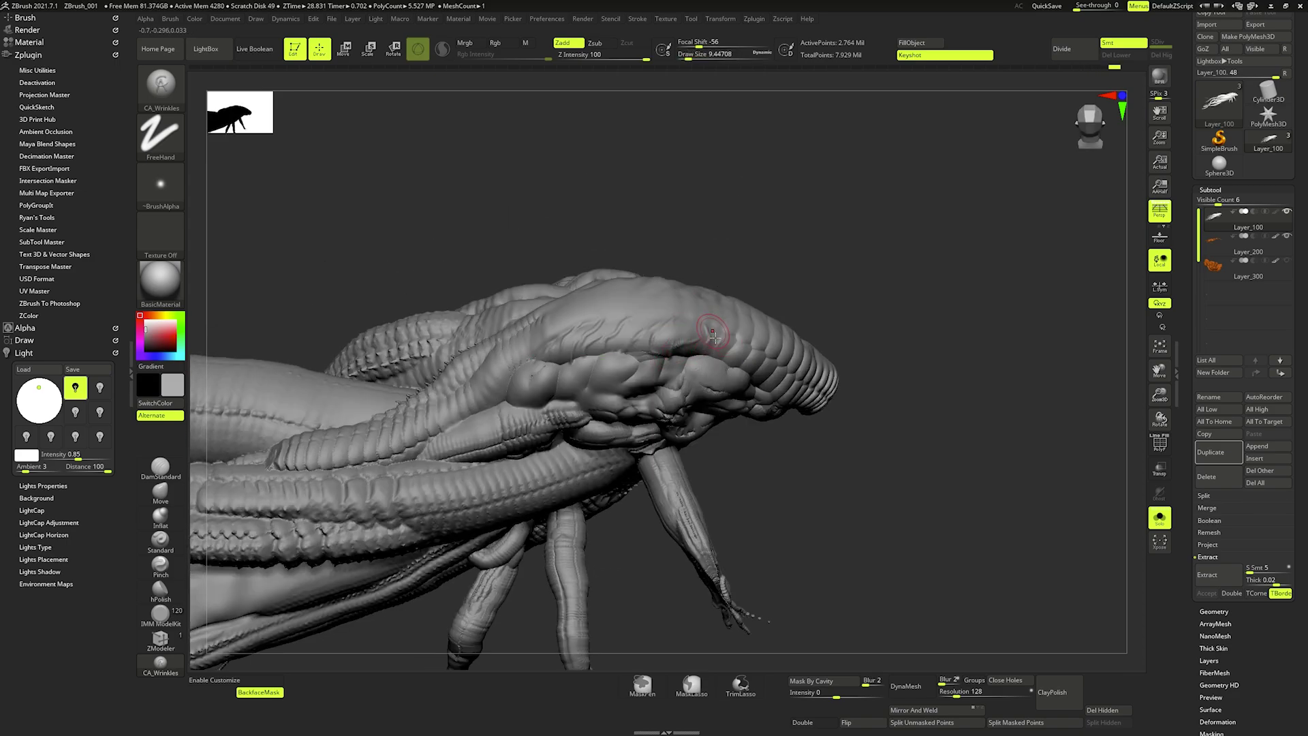
left_click_drag(688, 323, 698, 333, "shift")
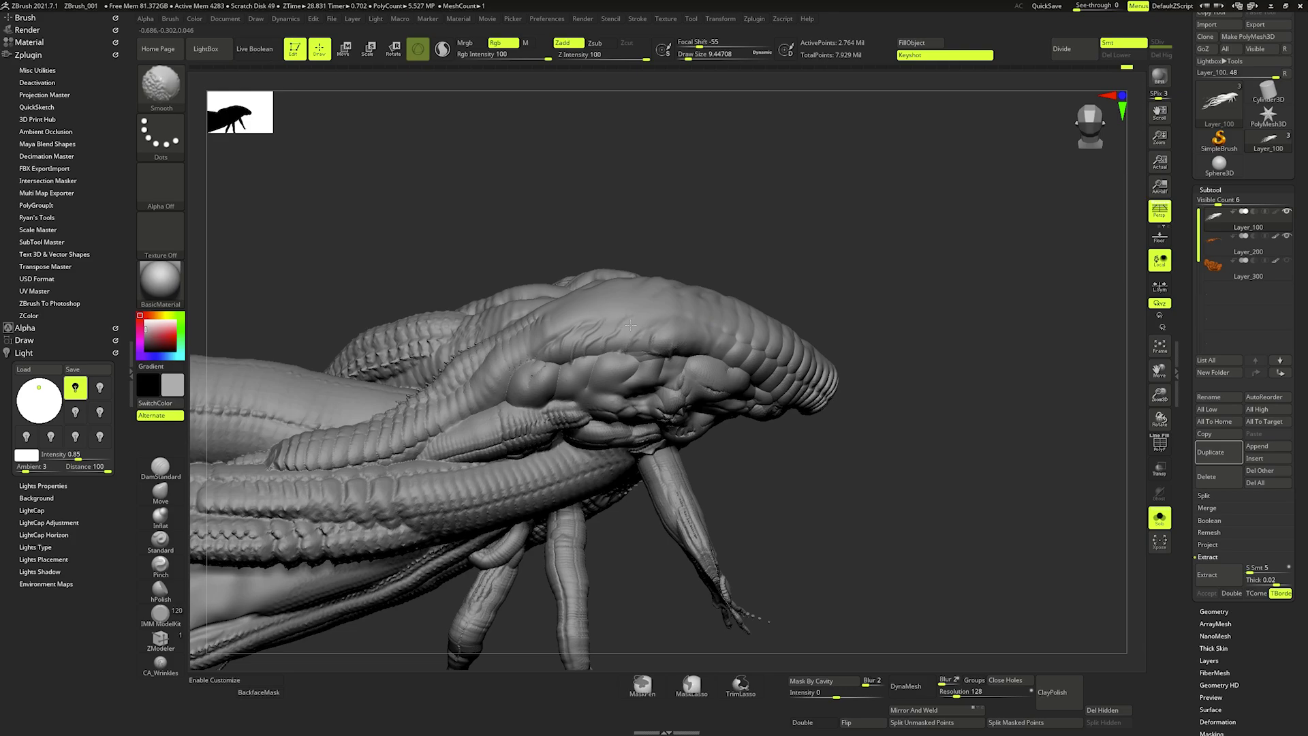
mouse_move(595, 327)
left_mouse_down("shift")
mouse_move(613, 347)
mouse_move(603, 354)
mouse_move(631, 333)
mouse_move(647, 351)
left_mouse_up("shift")
right_click_drag(648, 347, 817, 339)
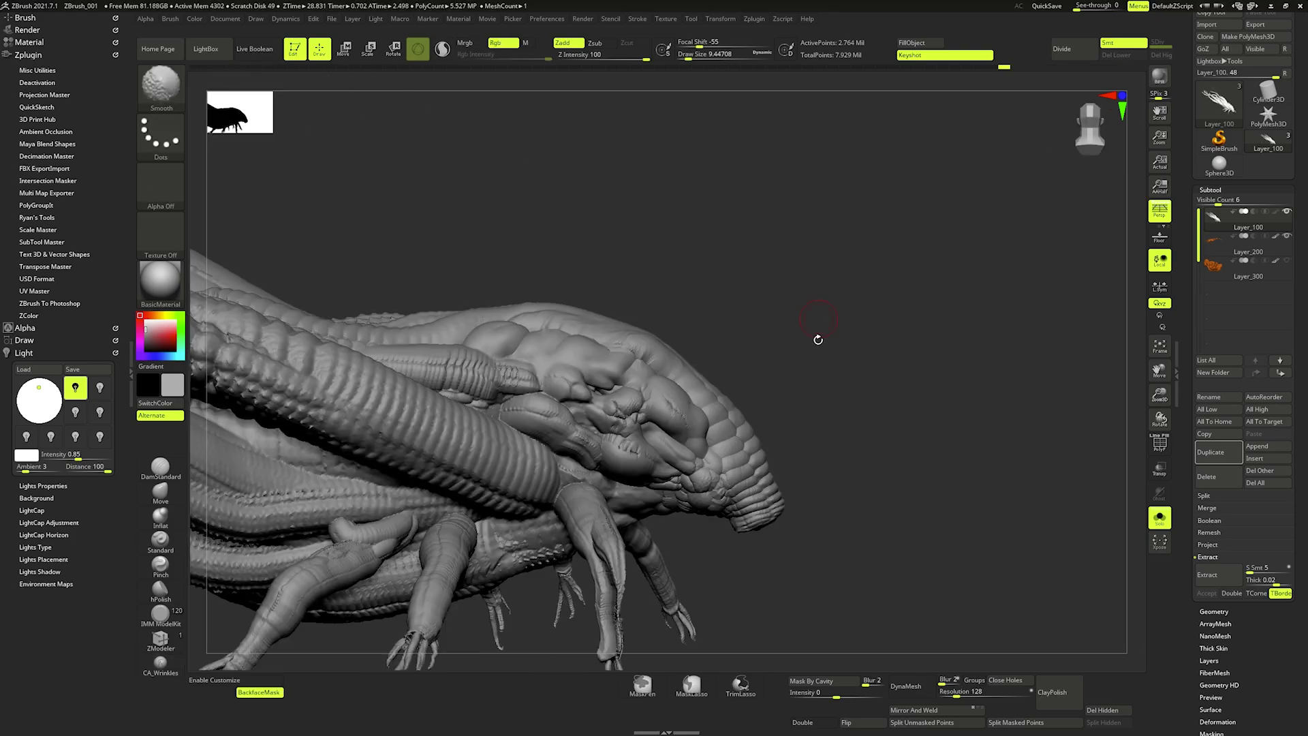
- Carve creases between the lumps on the side of the snout using the DamStandard brush at a draw size of about 5
key("space")
key("b")
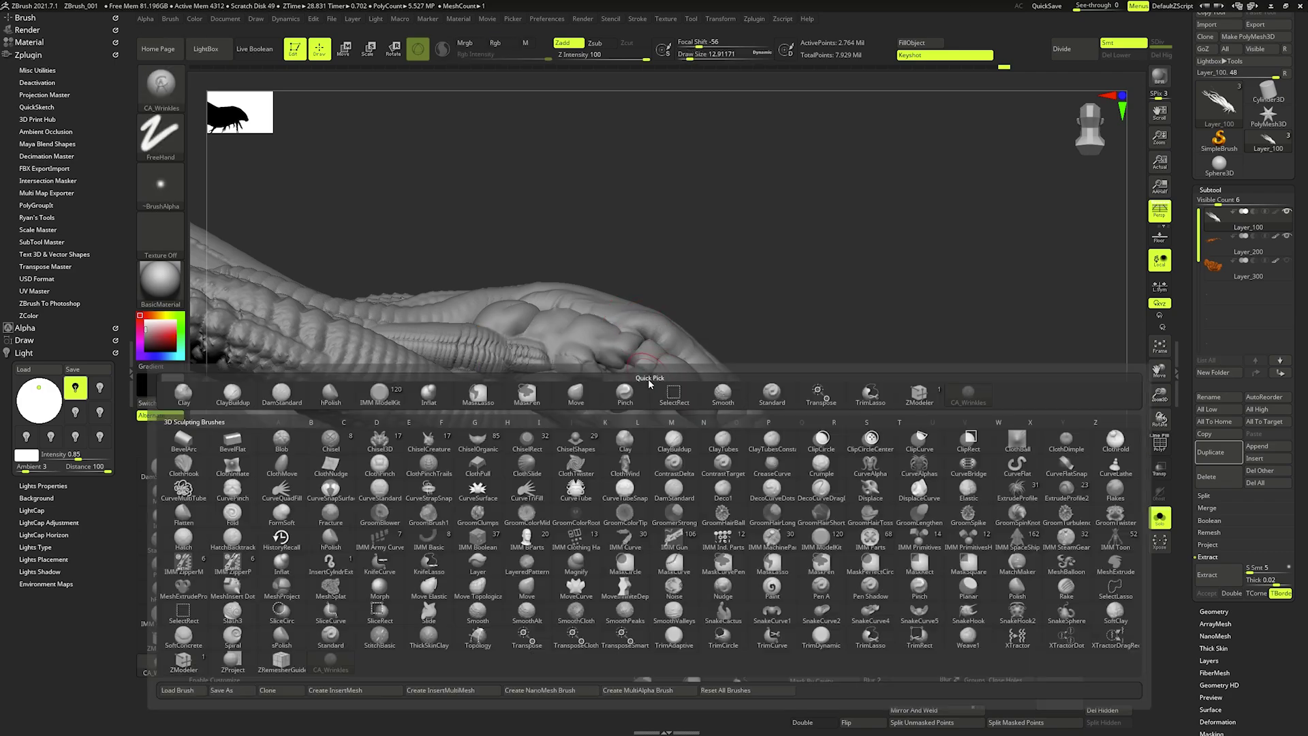
key("Escape")
right_click_drag(652, 375, 681, 286, "ctrl")
key("ctrl+shift")
mouse_move(634, 340)
left_mouse_down()
mouse_move(663, 331)
mouse_move(650, 369)
mouse_move(676, 336)
mouse_move(659, 368)
left_mouse_up()
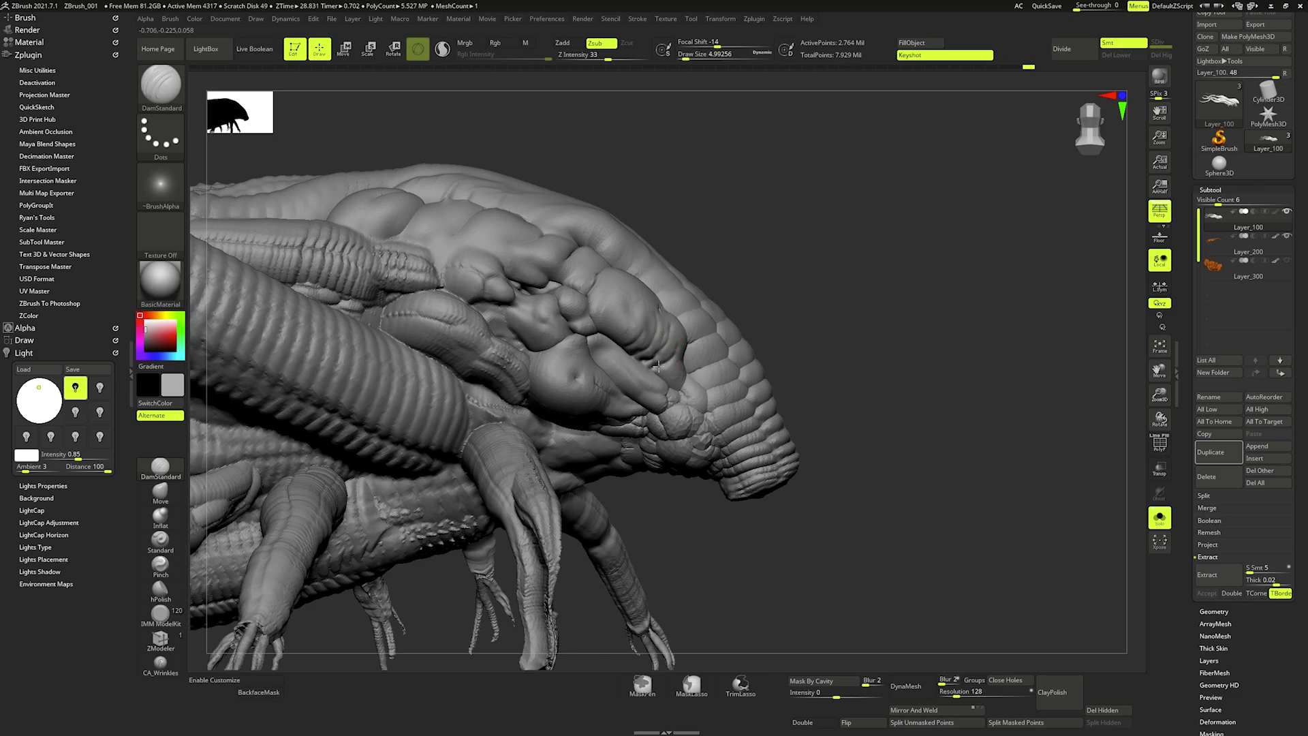
right_click_drag(660, 368, 671, 378)
left_click_drag(654, 375, 641, 385)
- Reshape the bulge on the underside of the head beside the front leg using the Move brush at a draw size of about 11
mouse_move(606, 390)
right_mouse_down("ctrl")
mouse_move(613, 350)
mouse_move(632, 374)
right_mouse_up("ctrl")
key("b")
key("m")
key("v")
key("bracketleft")
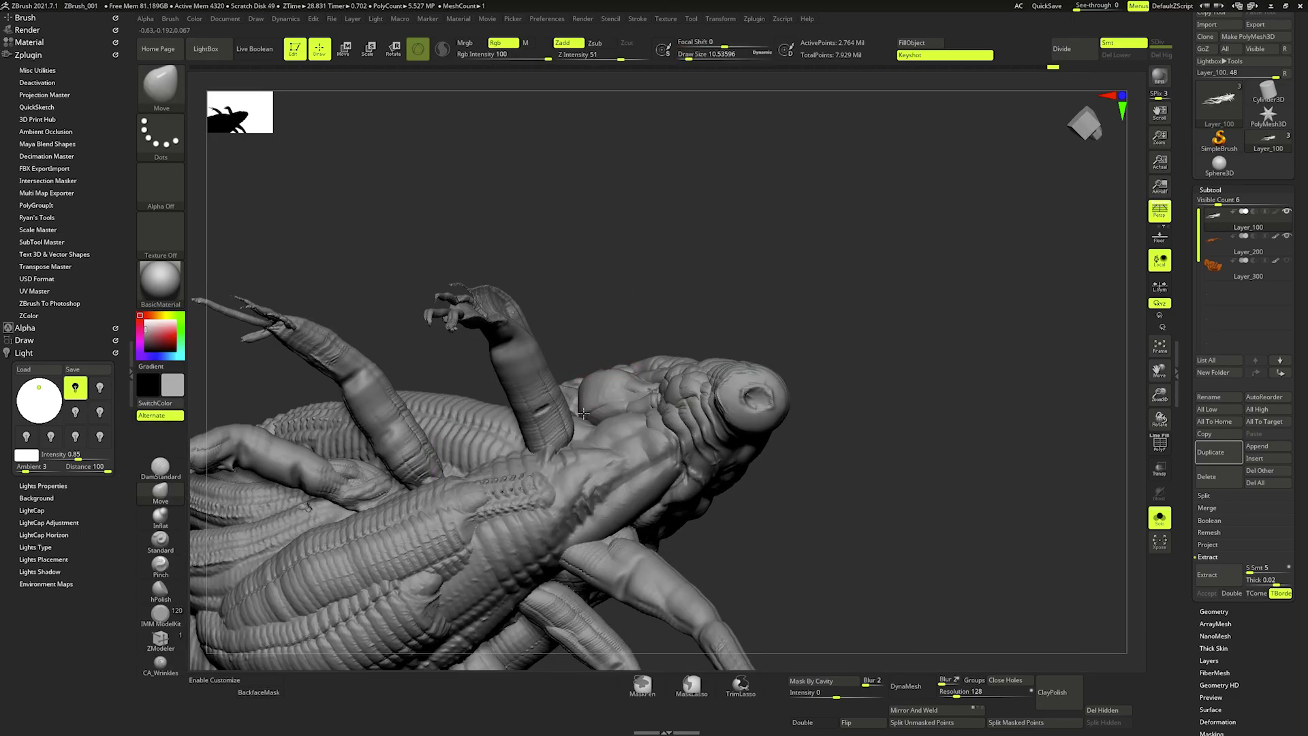
left_click_drag(624, 372, 618, 365)
- Carve a deep wrinkle across the joint of the second leg using the CA_Wrinkles brush
right_click_drag(619, 365, 531, 340)
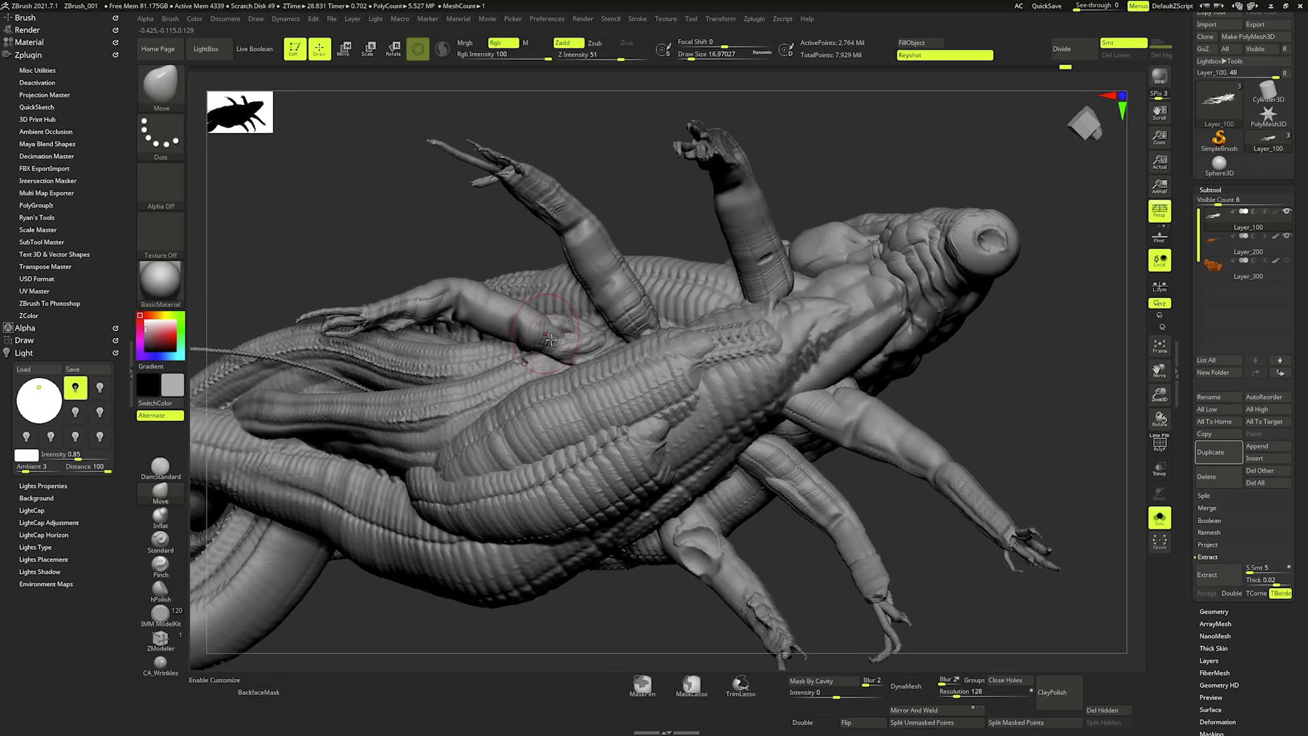
key("b")
key("c")
key("w")
right_click_drag(627, 328, 628, 293, "ctrl")
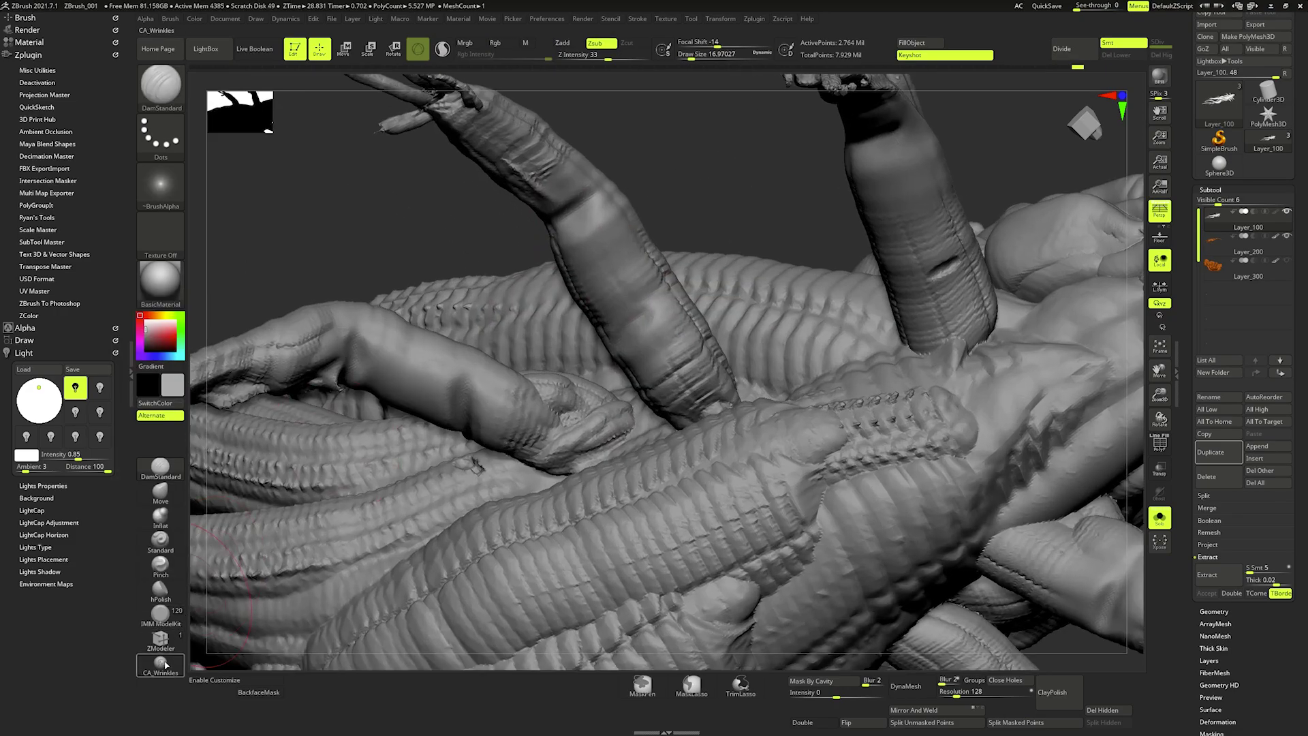
mouse_move(557, 216)
left_mouse_down()
mouse_move(588, 220)
mouse_move(559, 238)
mouse_move(623, 219)
left_mouse_up()
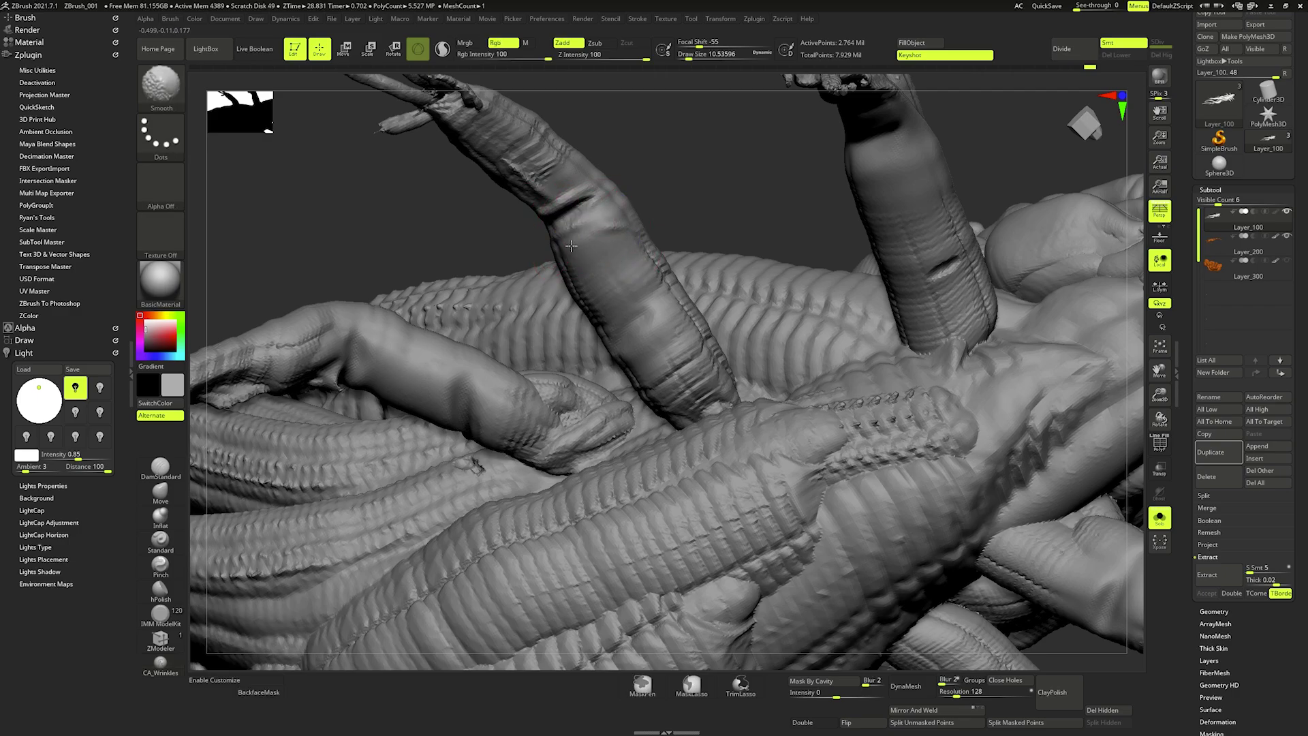
- Add skin folds across the legs on both sides of the body using the CA_Wrinkles brush at a draw size of about 7
right_click_drag(623, 219, 674, 412)
left_click_drag(674, 412, 760, 415)
left_click_drag(715, 276, 678, 278)
mouse_move(678, 278)
right_mouse_down()
mouse_move(657, 282)
mouse_move(716, 259)
mouse_move(491, 301)
right_mouse_up()
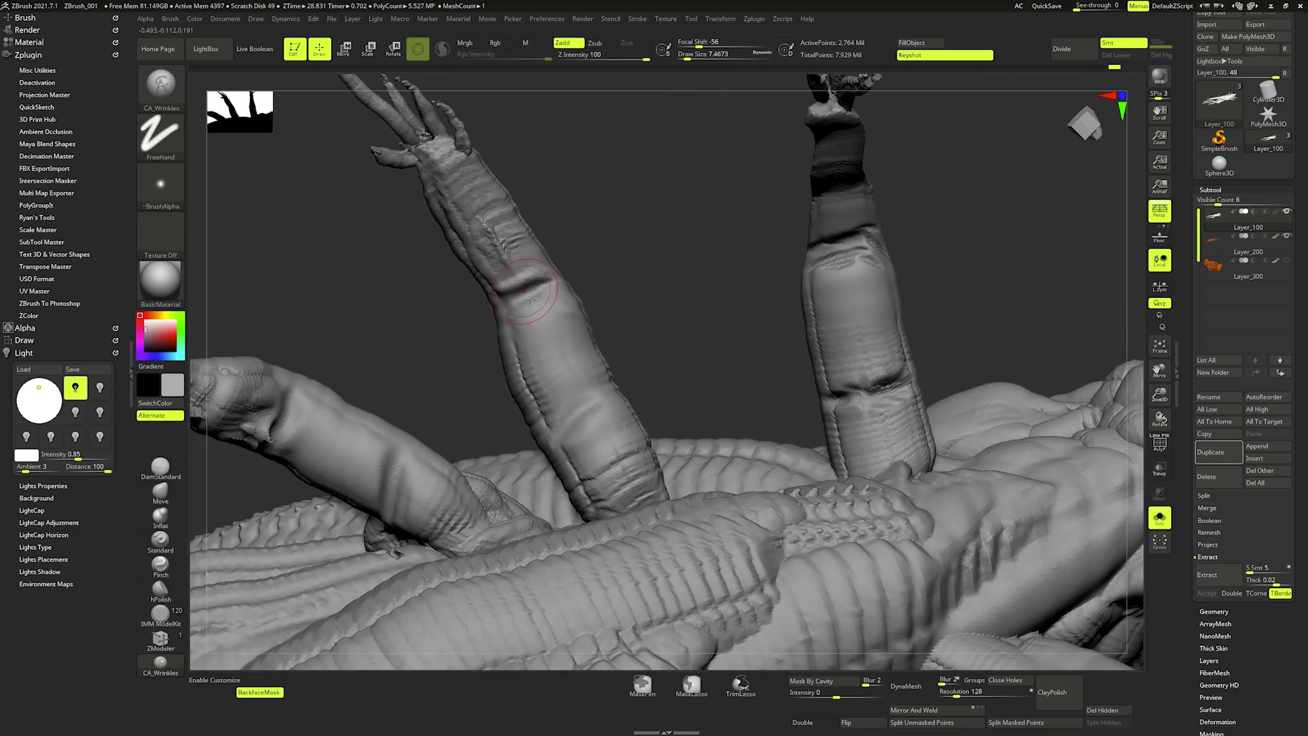
mouse_move(492, 301)
left_mouse_down()
mouse_move(566, 285)
mouse_move(538, 305)
left_mouse_up()
mouse_move(539, 304)
right_mouse_down()
mouse_move(655, 338)
mouse_move(763, 279)
right_mouse_up()
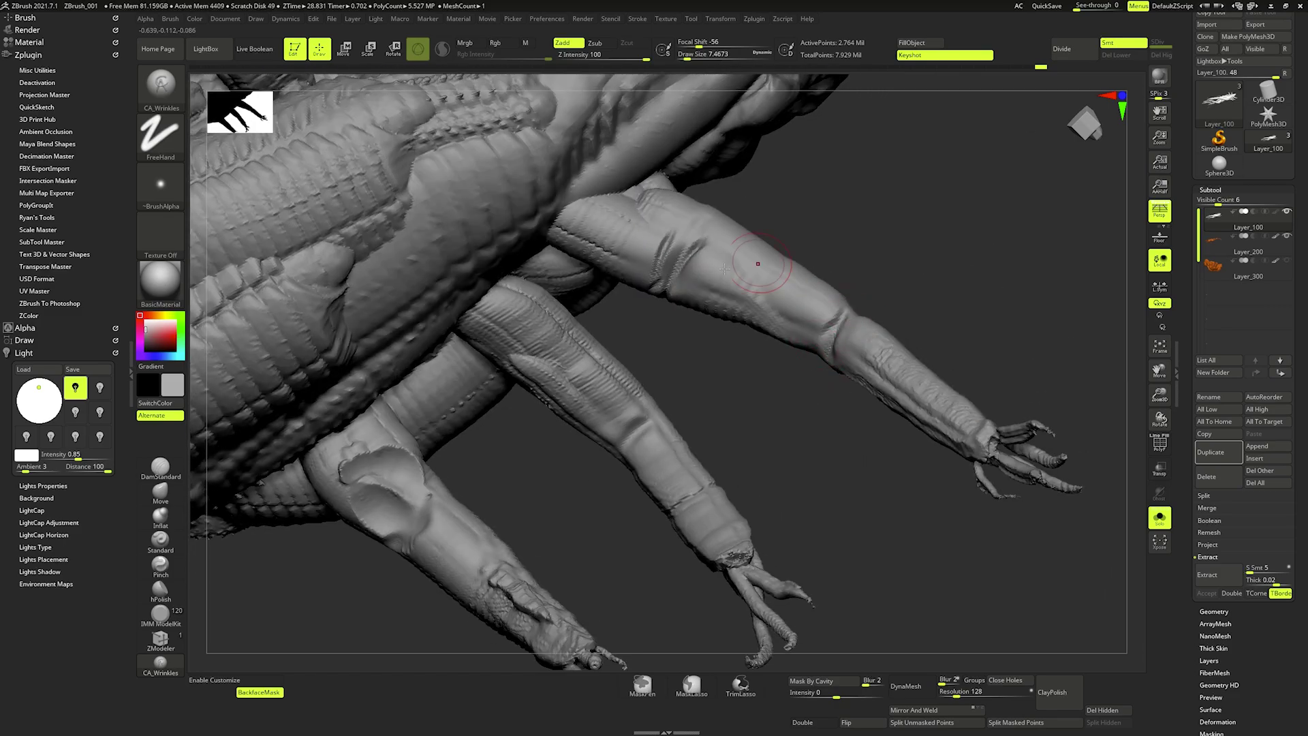
key("shift")
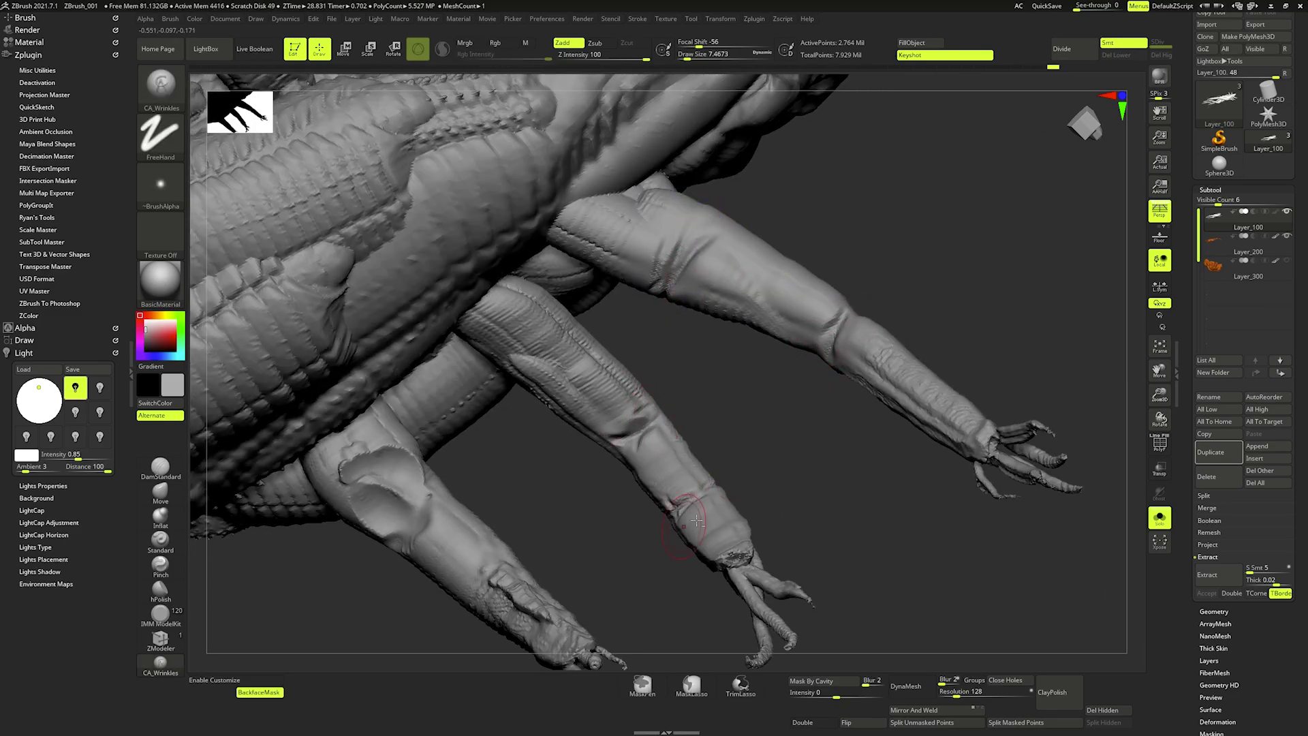
- Reshape the skin flap at the wrist of the leg using the Move brush at a draw size of about 20
mouse_move(688, 525)
right_mouse_down()
mouse_move(619, 472)
mouse_move(545, 311)
mouse_move(578, 374)
right_mouse_up()
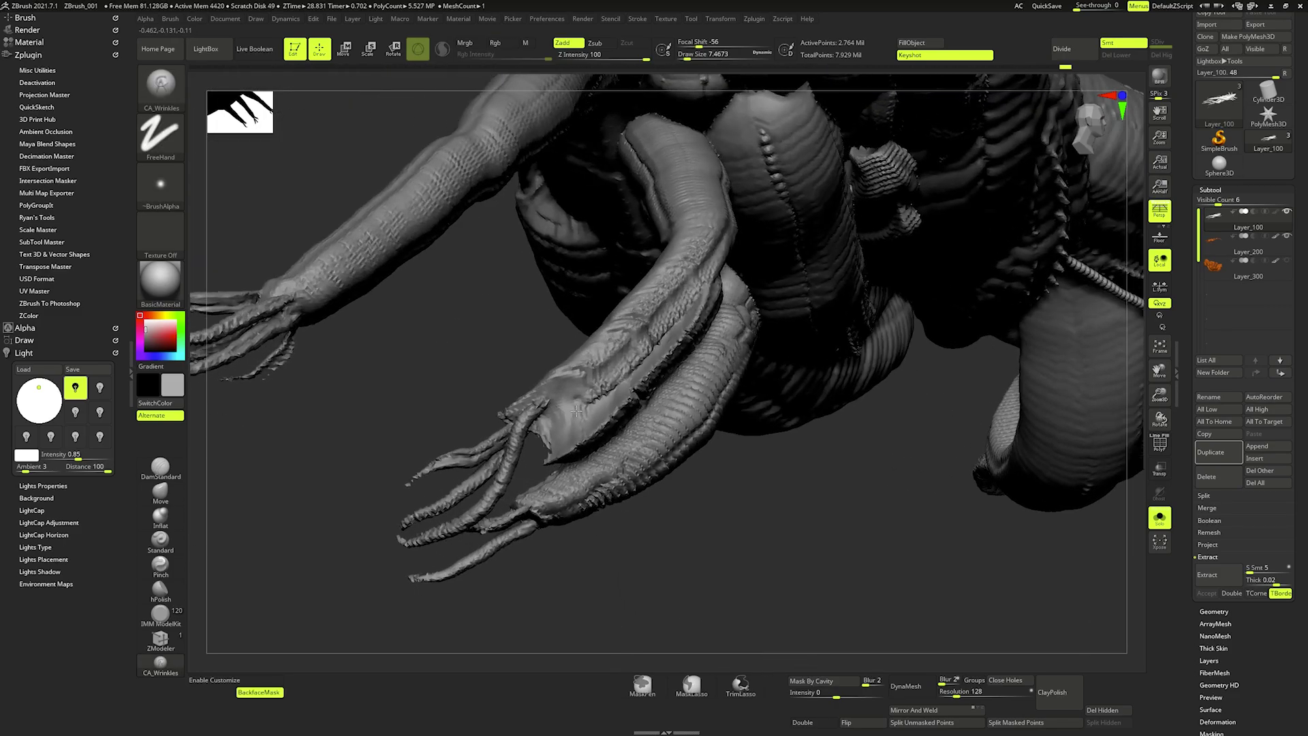
key("b")
key("m")
key("v")
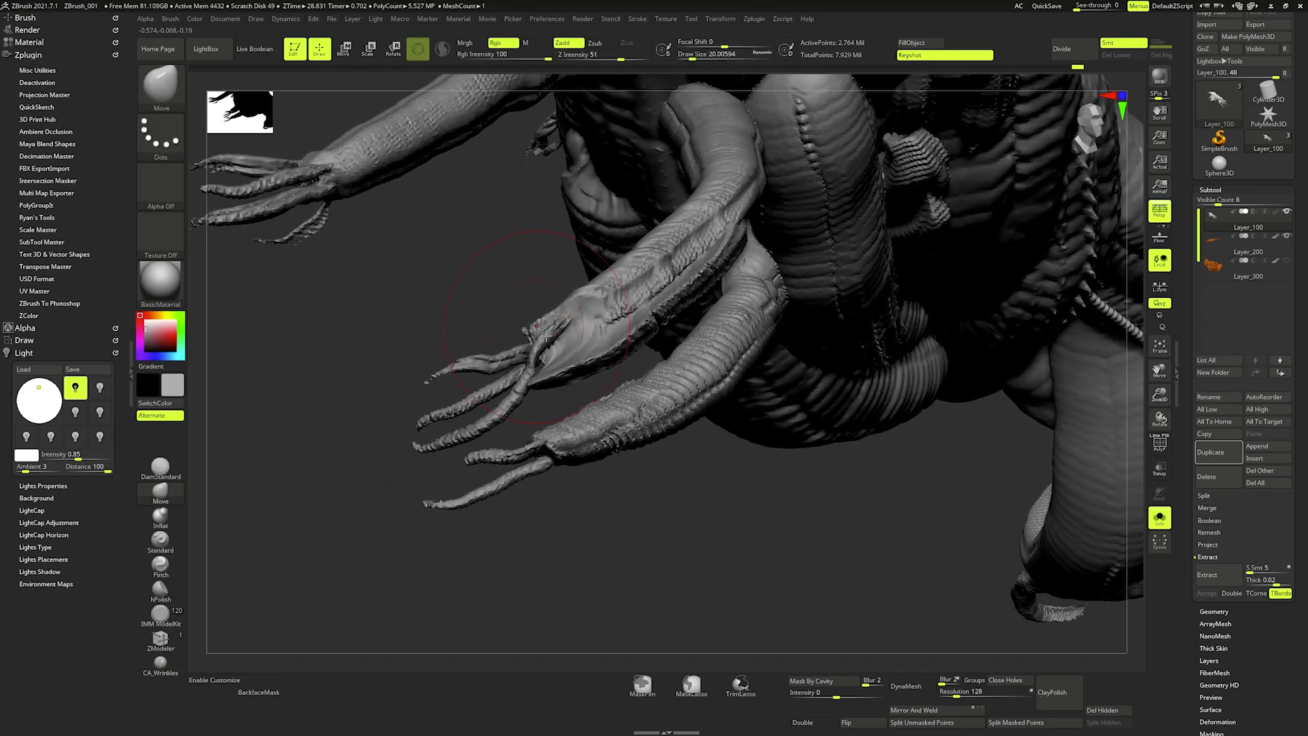
- Turn off Solo mode and make the orange Layer_200 subtool with the tongue active
mouse_move(428, 383)
right_mouse_down()
mouse_move(733, 381)
mouse_move(646, 234)
mouse_move(682, 279)
mouse_move(616, 245)
mouse_move(953, 273)
right_mouse_up()
left_click(1159, 517)
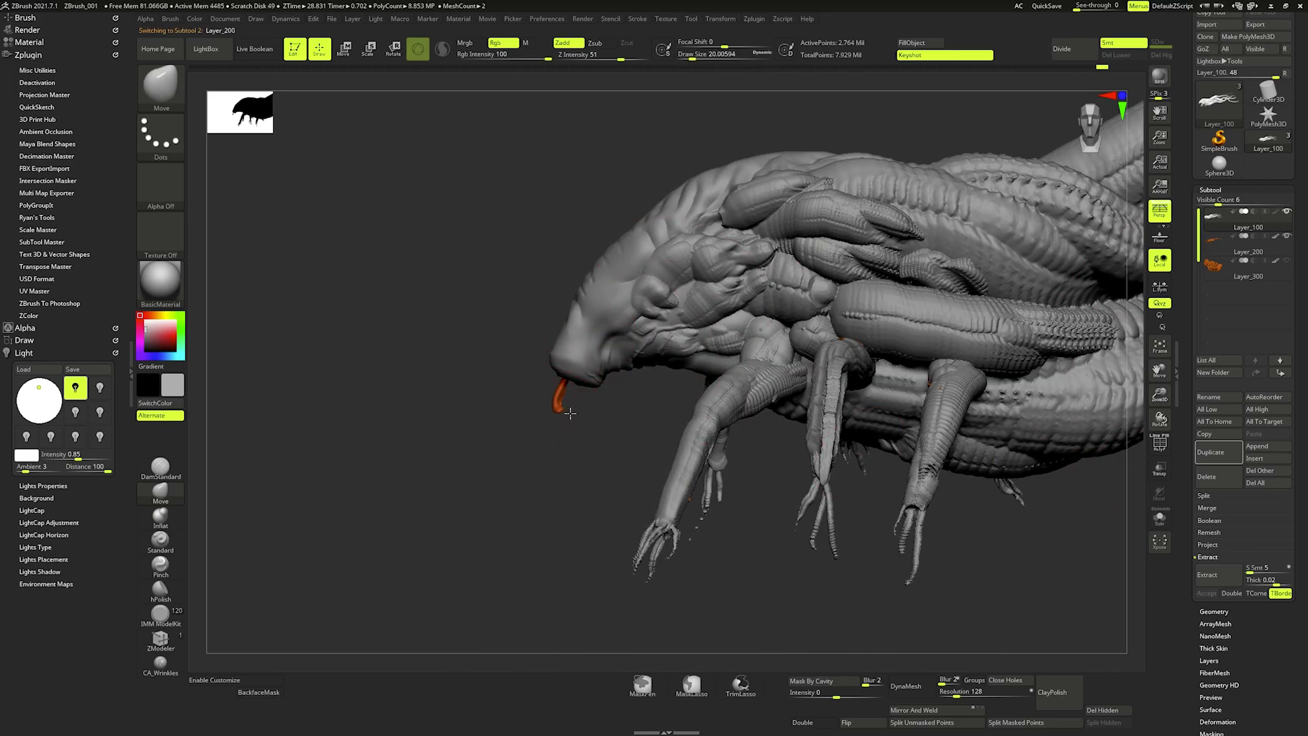
mouse_move(569, 413)
right_mouse_down()
mouse_move(567, 387)
mouse_move(546, 423)
mouse_move(569, 428)
right_mouse_up()
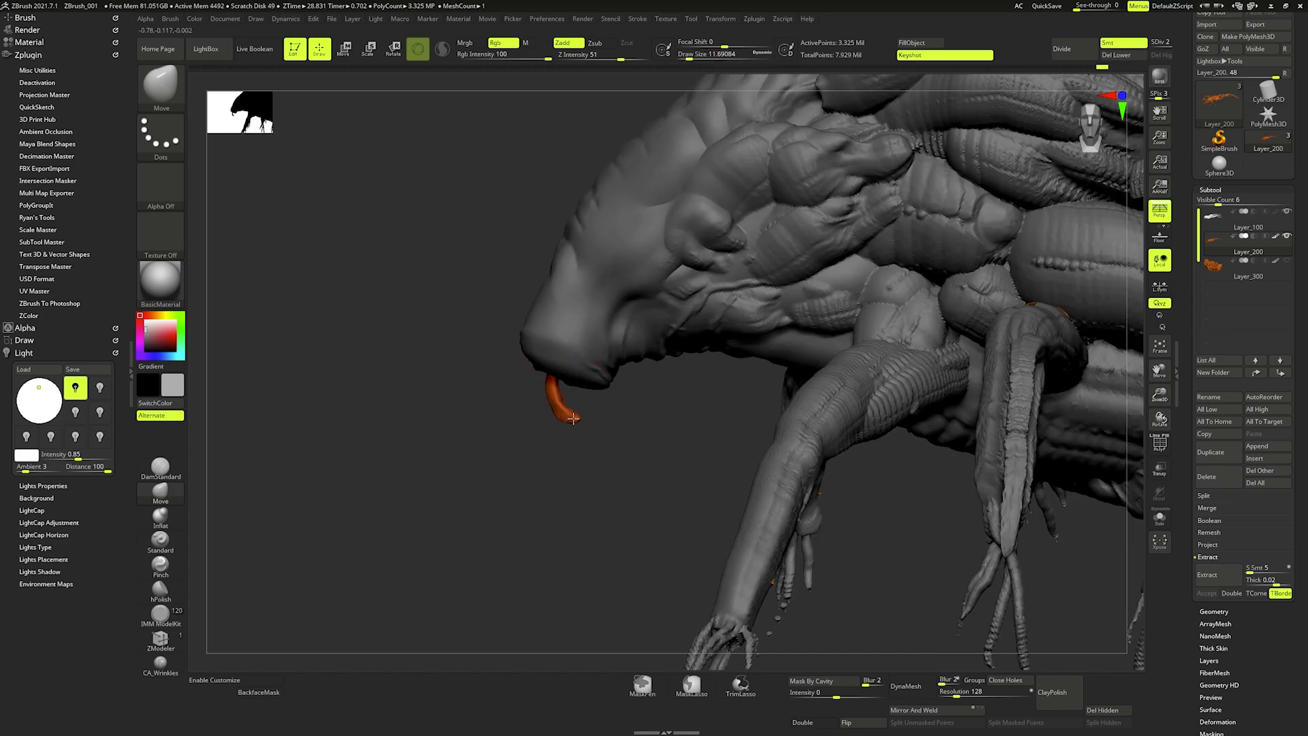
- Isolate Layer_200 and mask everything on it except the long curved tongue
left_click(1160, 518)
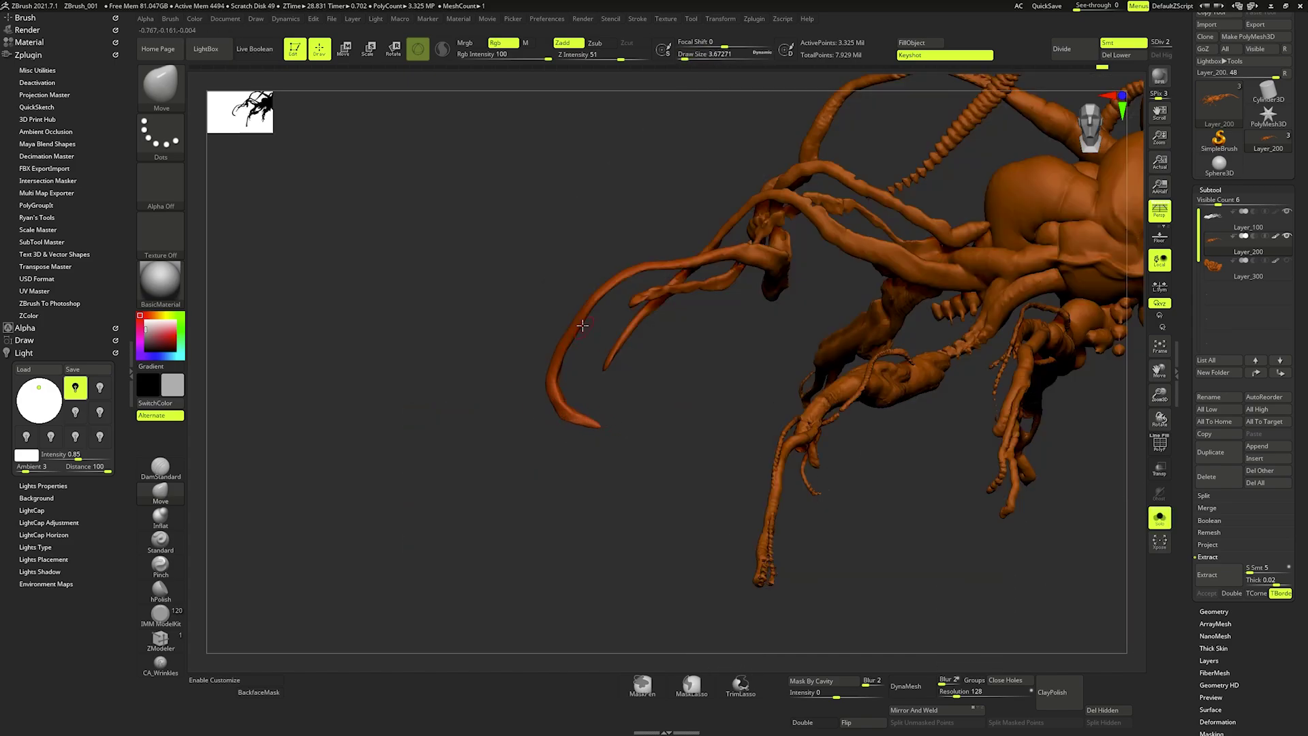
key("ctrl")
mouse_move(507, 348)
left_mouse_down("ctrl")
mouse_move(615, 434)
mouse_move(579, 286)
left_mouse_up("ctrl")
left_click(701, 429, "ctrl")
- Pull the unmasked tongue farther out of the mouth using the Move brush at a draw size of about 68, with all subtools shown
key("b")
key("m")
key("v")
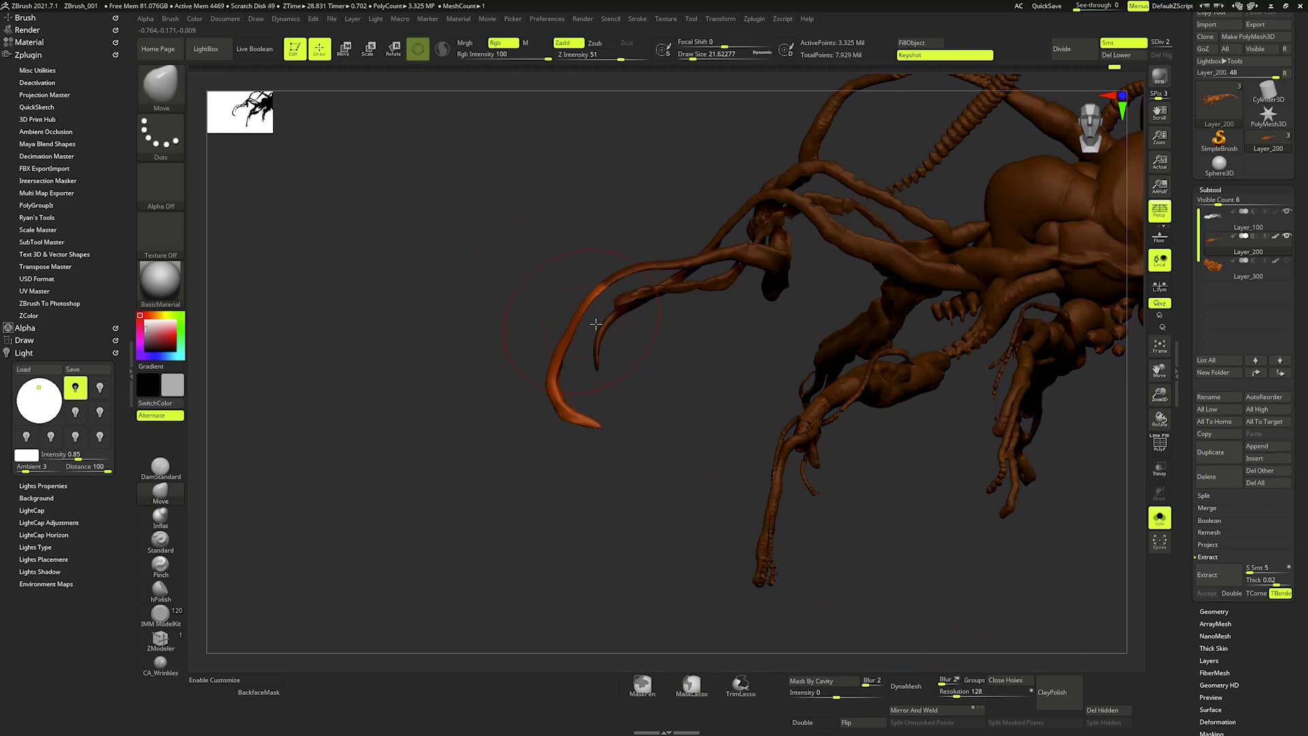
right_click_drag(596, 324, 707, 365)
key("shift+s")
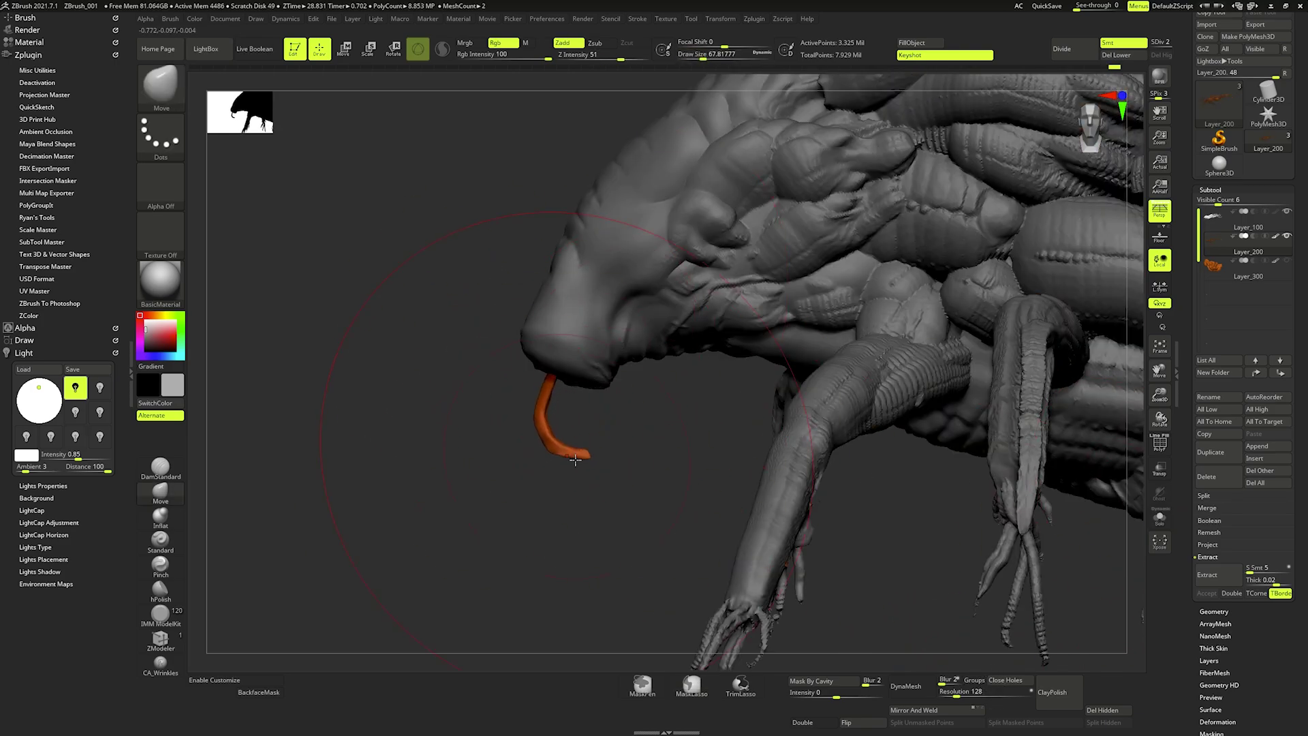
- Switch to Layer_100 and carve wrinkles on the upper side of the head using the CA_Wrinkles brush at a draw size of about 12
mouse_move(575, 460)
right_mouse_down()
mouse_move(559, 357)
mouse_move(518, 334)
right_mouse_up()
left_click(472, 316, "alt")
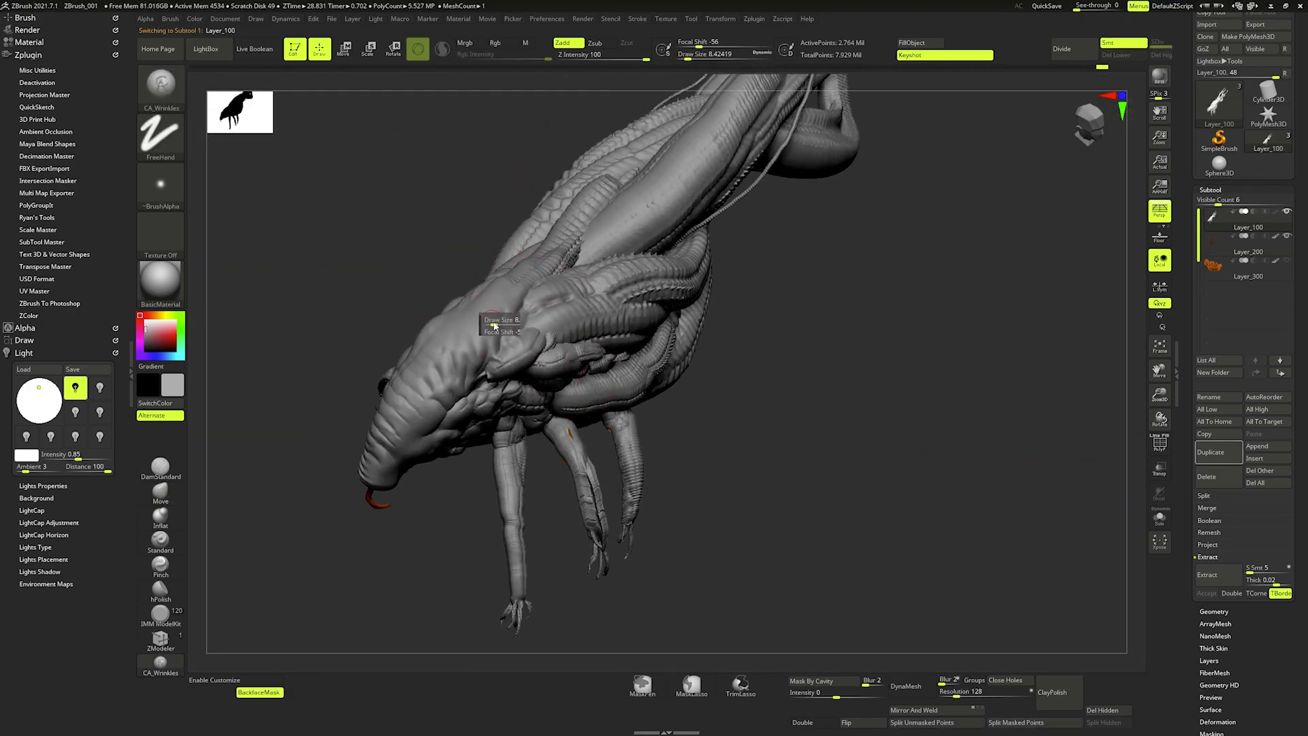
left_click_drag(493, 325, 502, 340)
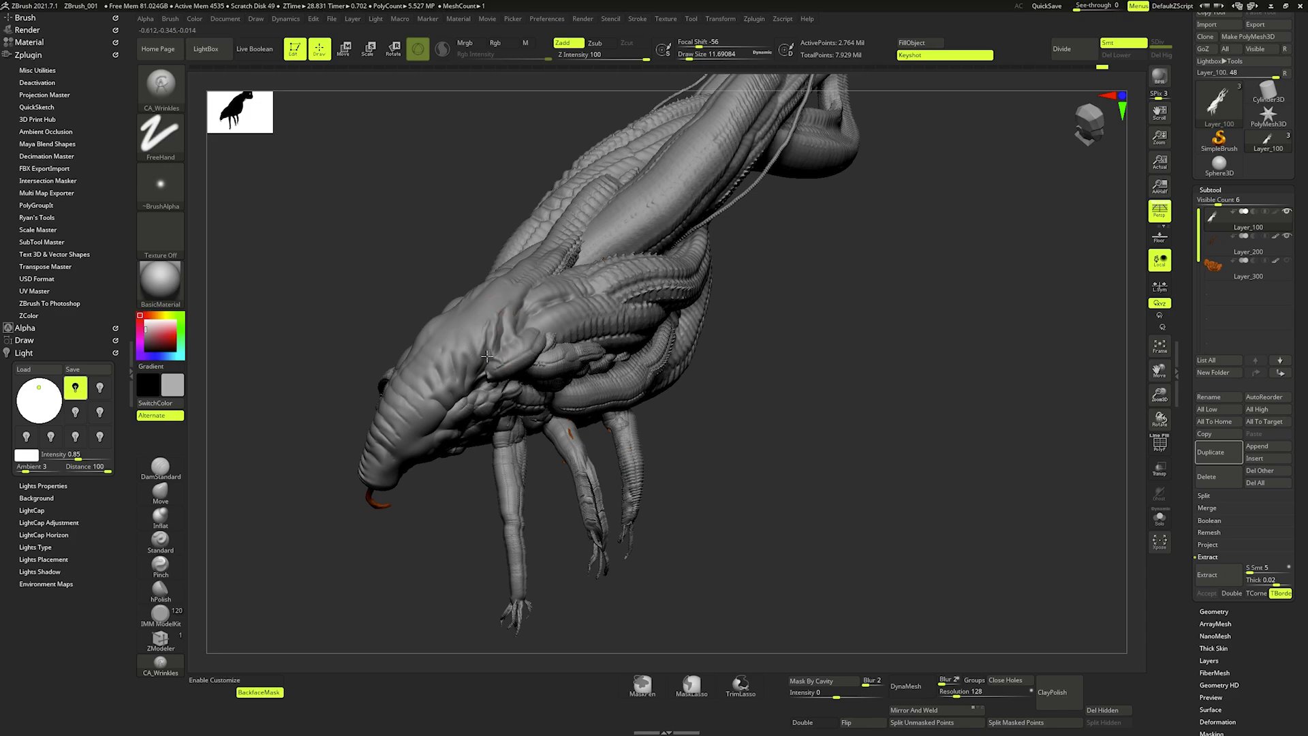
- Add finer wrinkles between the folds on the side of the head at a draw size of about 5, and soften them
key("bracketleft")
key("bracketleft")
key("bracketleft")
right_click_drag(508, 308, 708, 232)
key("shift")
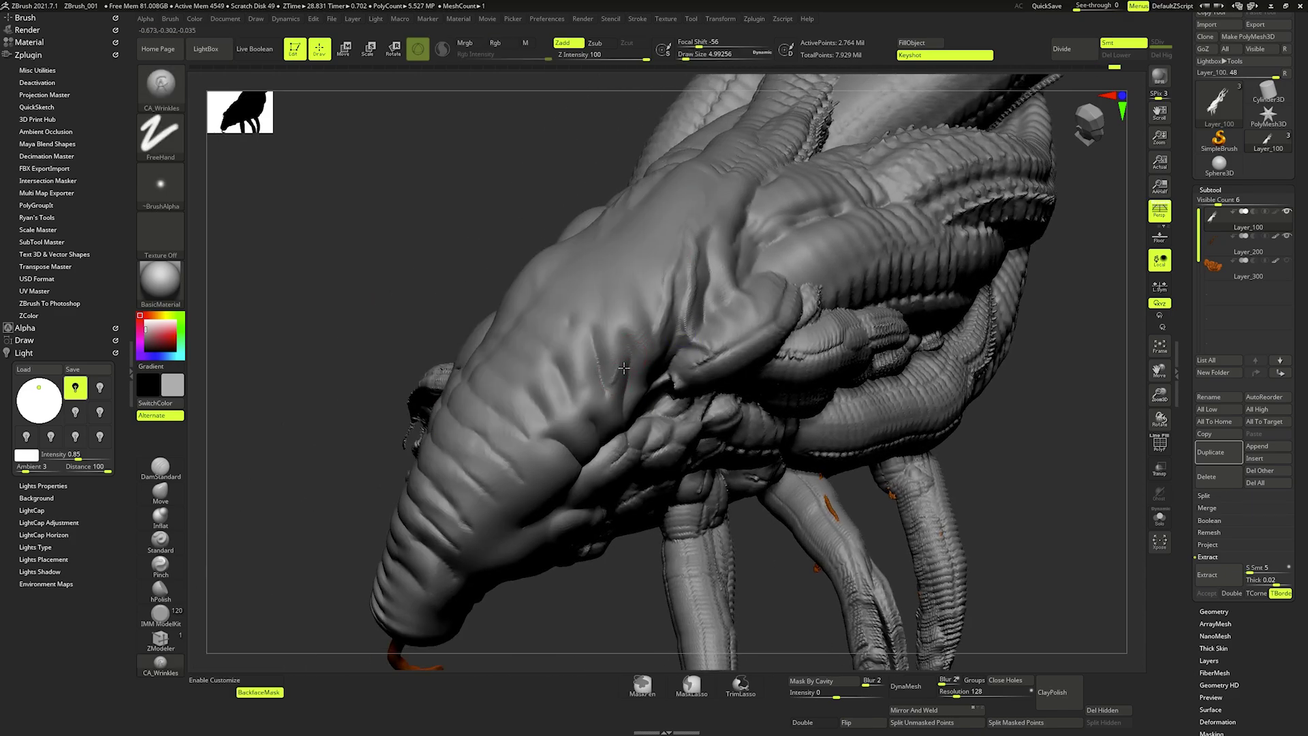
key("shift")
key("shift")
- Carve wrinkles along the ribbed tentacles behind the head using the CA_Wrinkles brush at a draw size of about 8
right_click_drag(573, 407, 592, 247)
key("space")
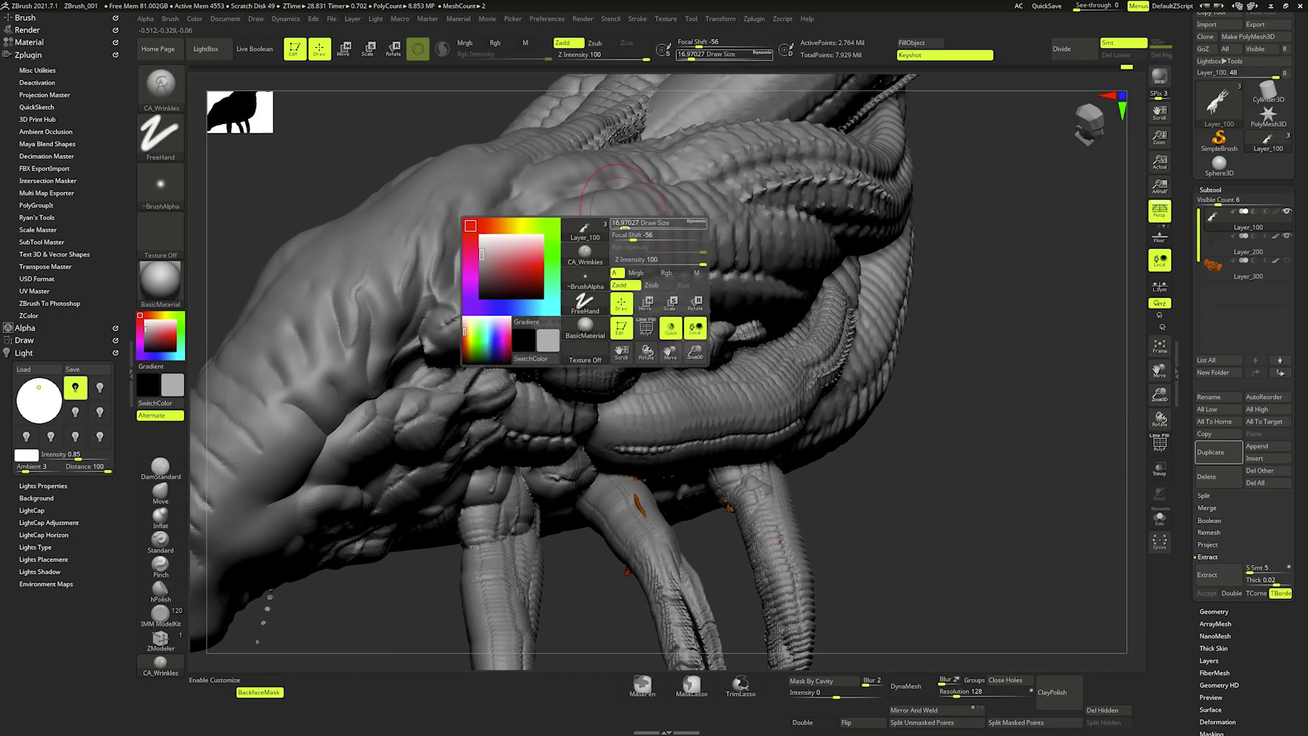
left_click_drag(599, 228, 783, 233)
right_click_drag(783, 234, 436, 269)
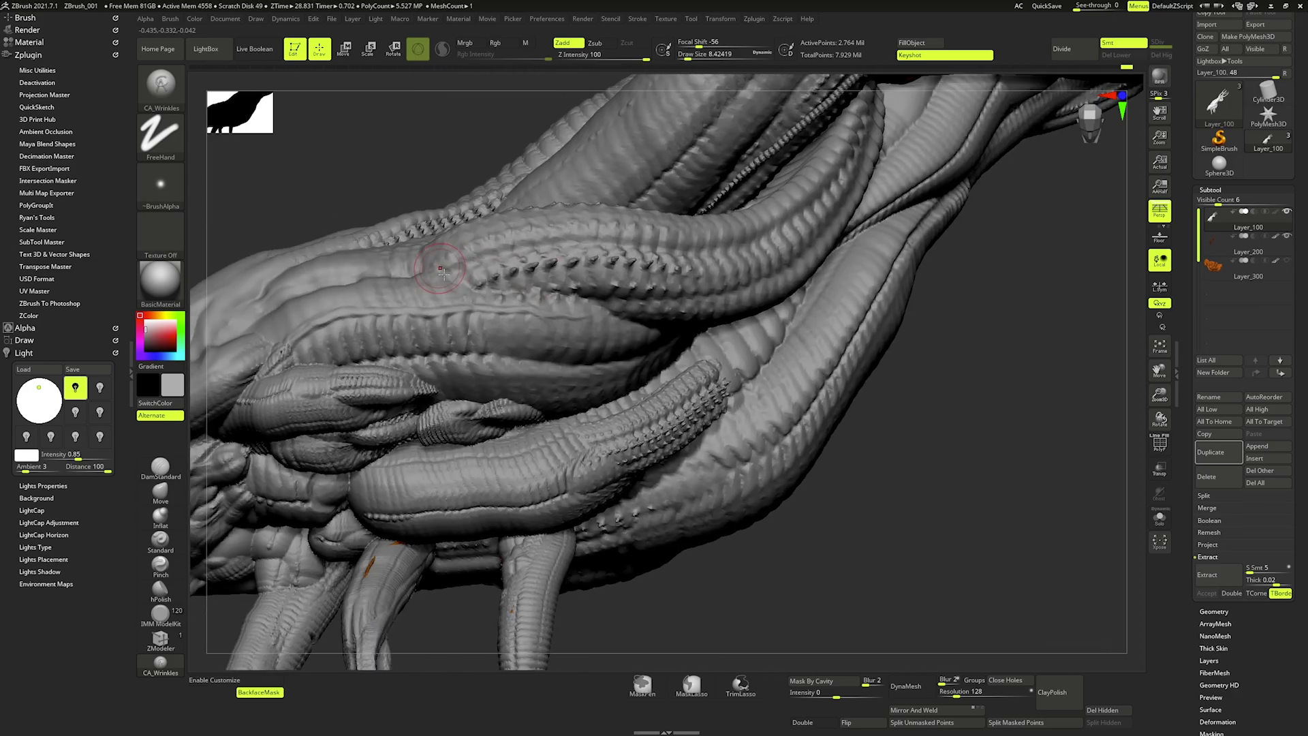
mouse_move(541, 236)
left_mouse_down()
mouse_move(704, 238)
mouse_move(777, 224)
mouse_move(841, 176)
left_mouse_up()
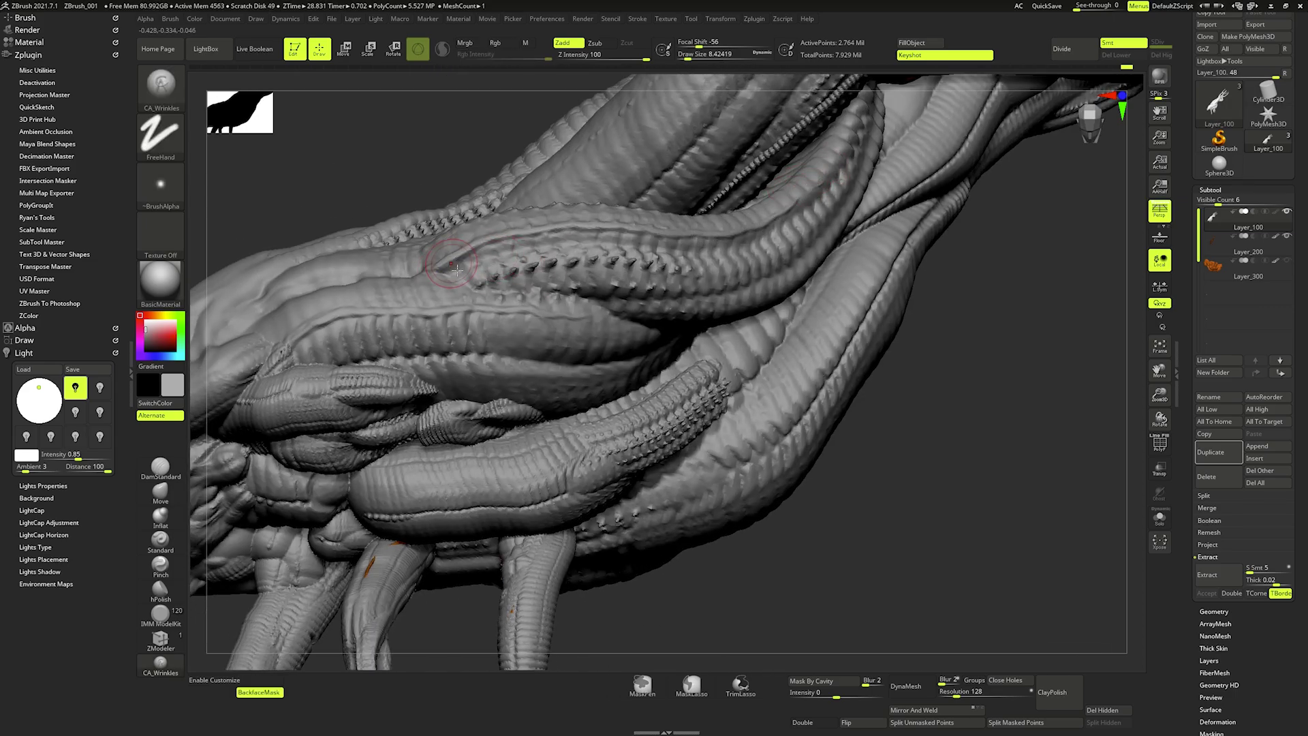
left_click_drag(456, 270, 628, 231)
- Sculpt long folds from the snout up the side of the head using the CA_Wrinkles brush at draw sizes between about 12 and 22
right_click_drag(628, 232, 437, 280)
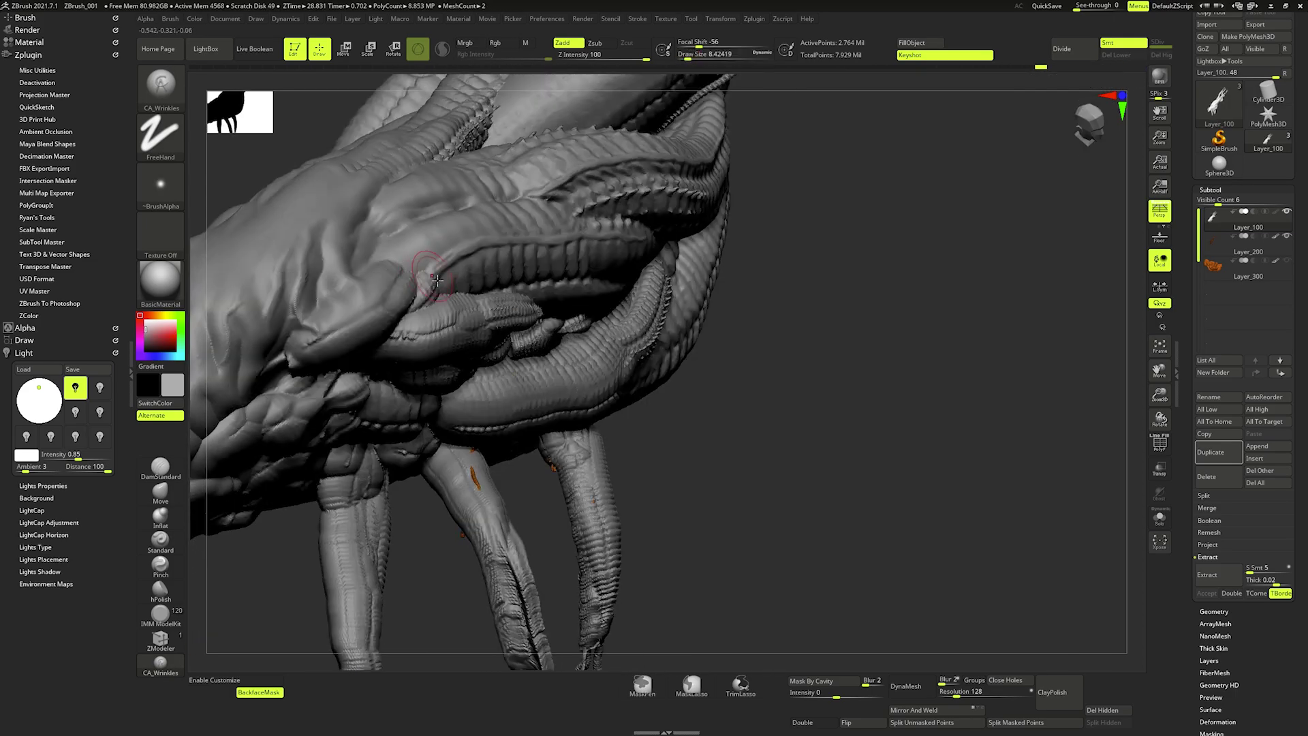
mouse_move(482, 244)
right_mouse_down()
mouse_move(502, 242)
mouse_move(522, 407)
mouse_move(425, 504)
right_mouse_up()
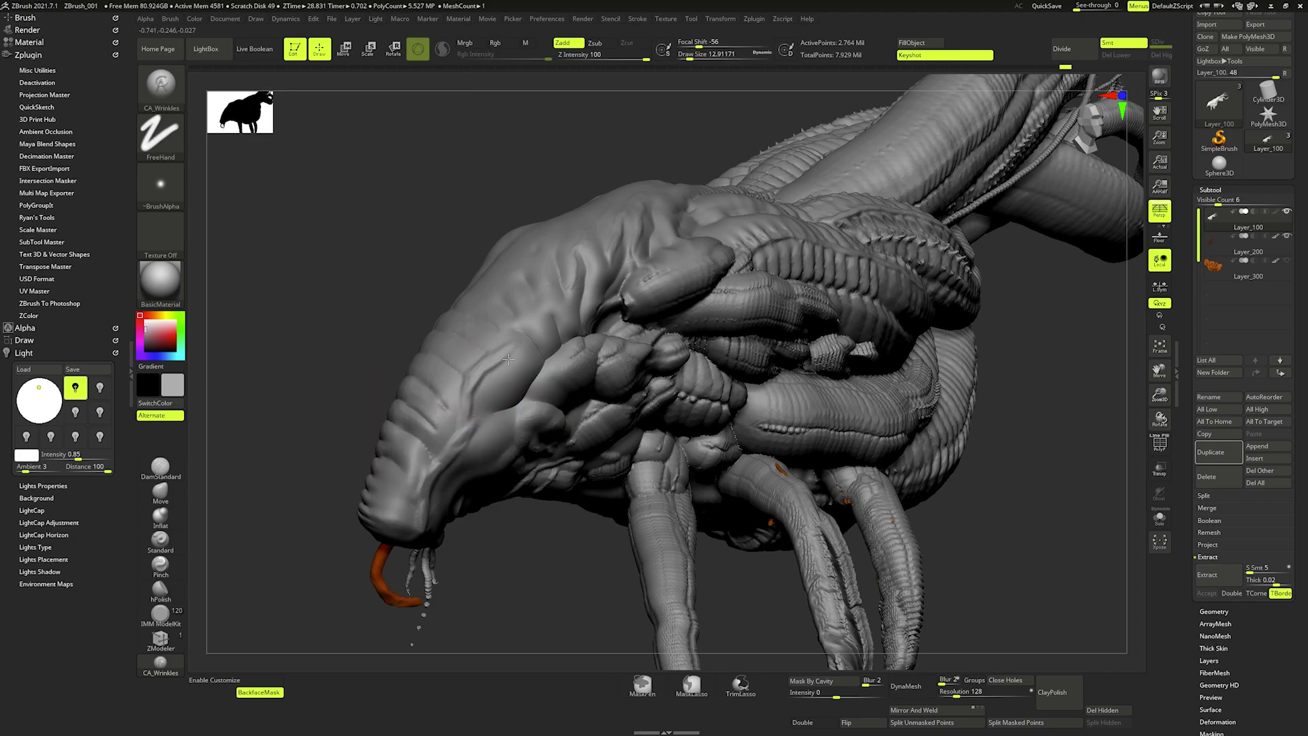
mouse_move(508, 359)
left_mouse_down()
mouse_move(511, 307)
mouse_move(586, 279)
left_mouse_up()
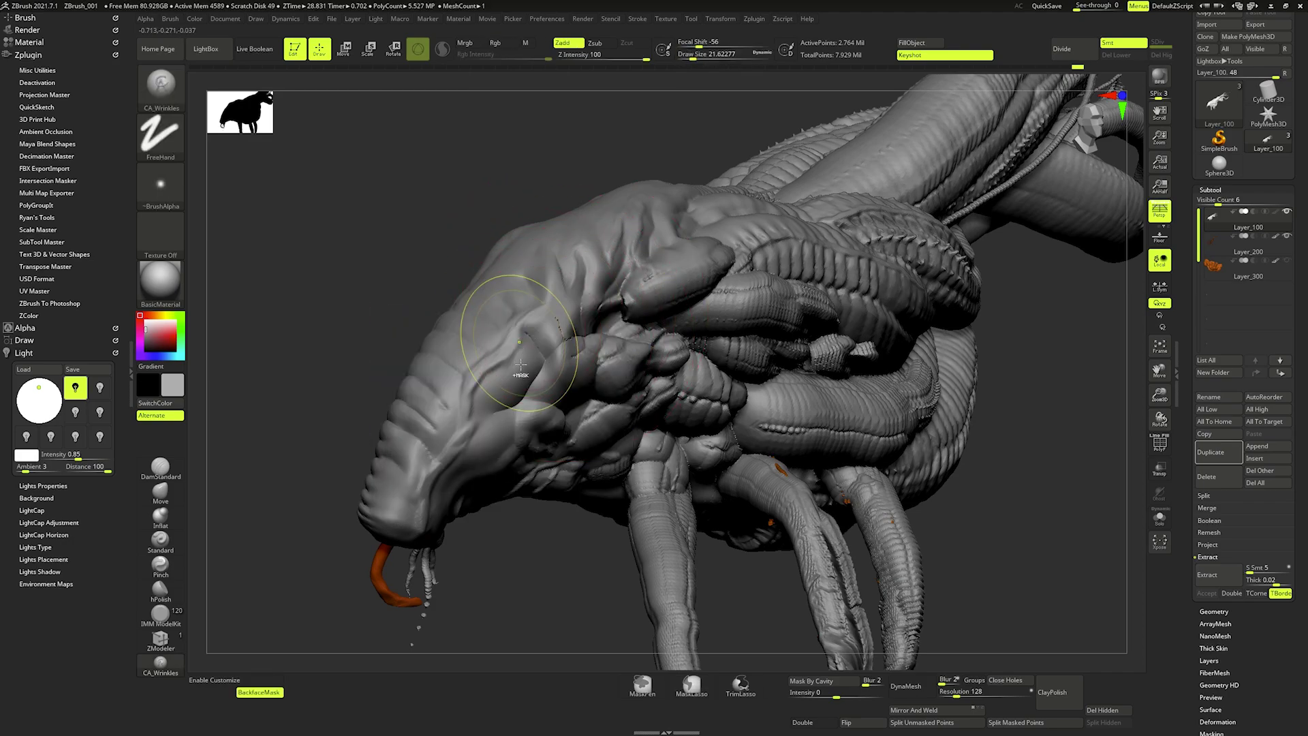
mouse_move(521, 366)
left_mouse_down()
mouse_move(511, 361)
mouse_move(595, 275)
left_mouse_up()
left_click_drag(523, 332, 476, 426)
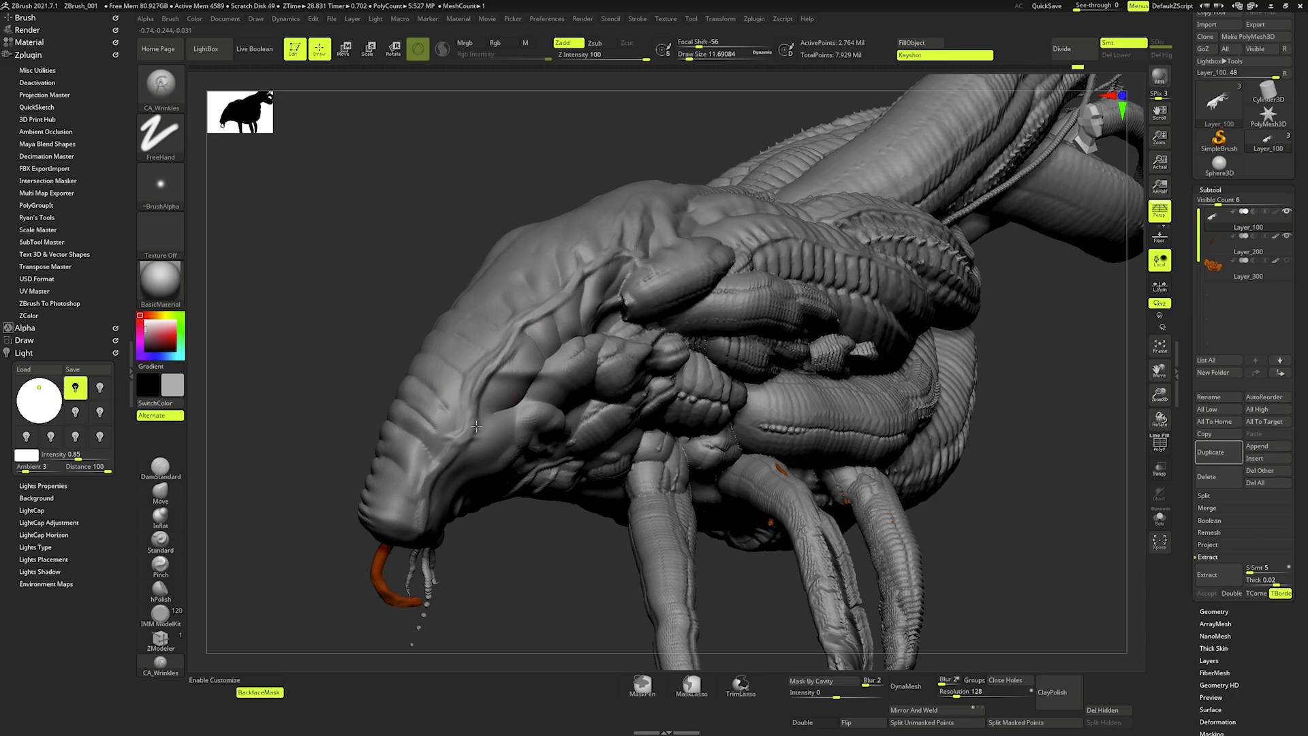
mouse_move(438, 513)
right_mouse_down()
mouse_move(421, 478)
mouse_move(475, 436)
mouse_move(475, 420)
right_mouse_up()
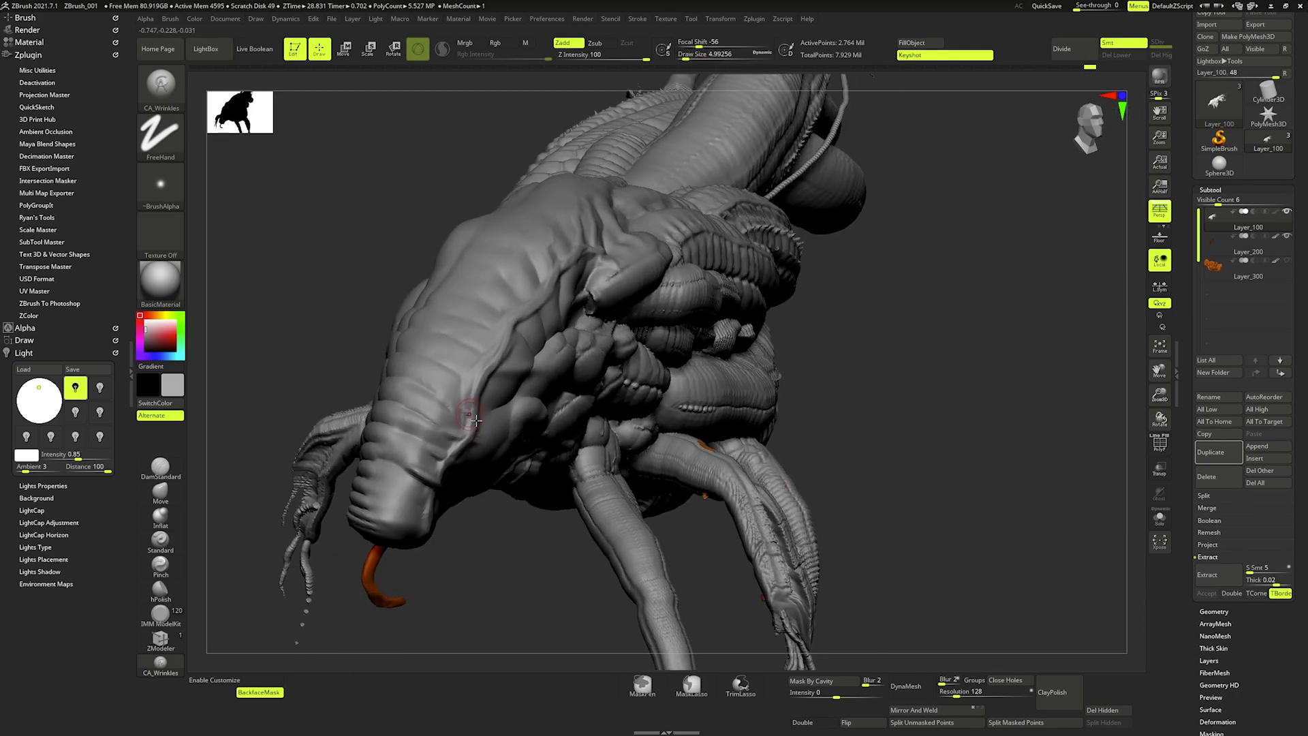
- Carve wrinkles along the ridge on the side of the head, soften them, and swell the folds with the Inflat brush at a draw size of about 4
mouse_move(472, 383)
left_mouse_down()
mouse_move(492, 366)
mouse_move(472, 357)
mouse_move(509, 340)
mouse_move(539, 268)
mouse_move(571, 261)
left_mouse_up()
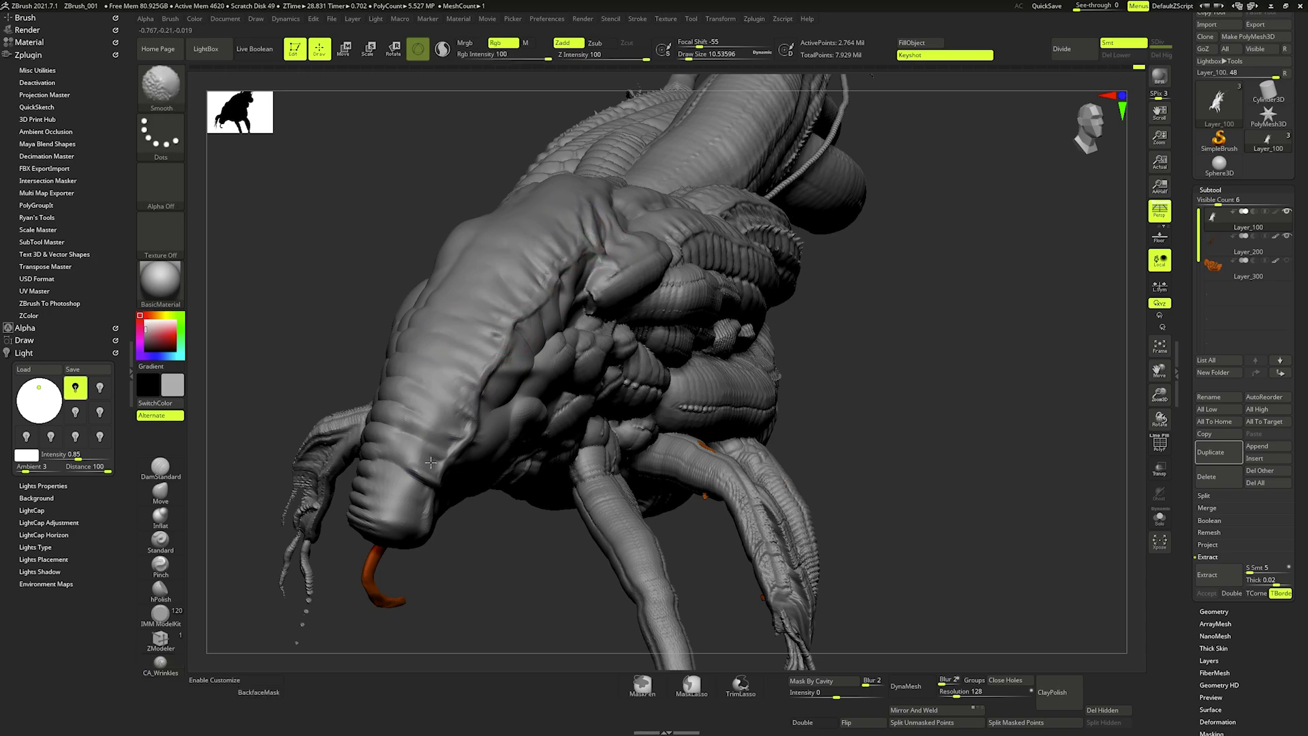
key("space")
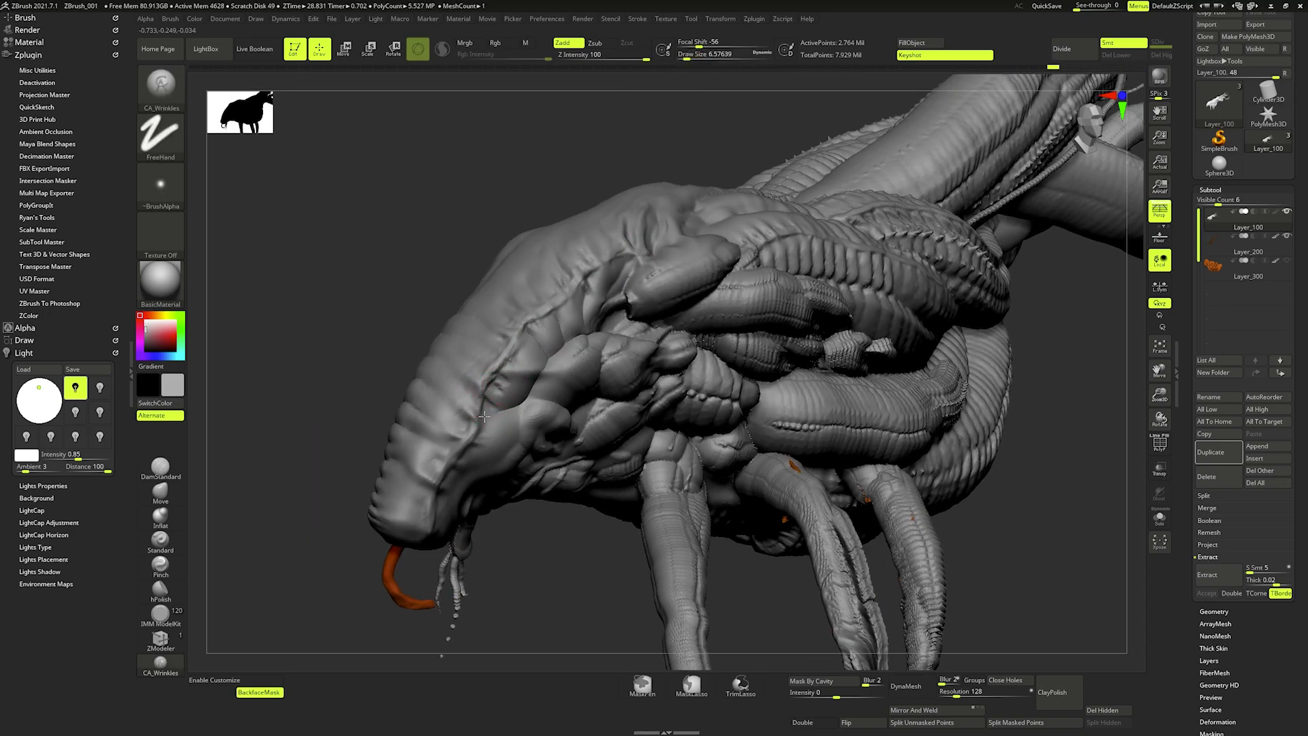
key("b")
key("i")
key("n")
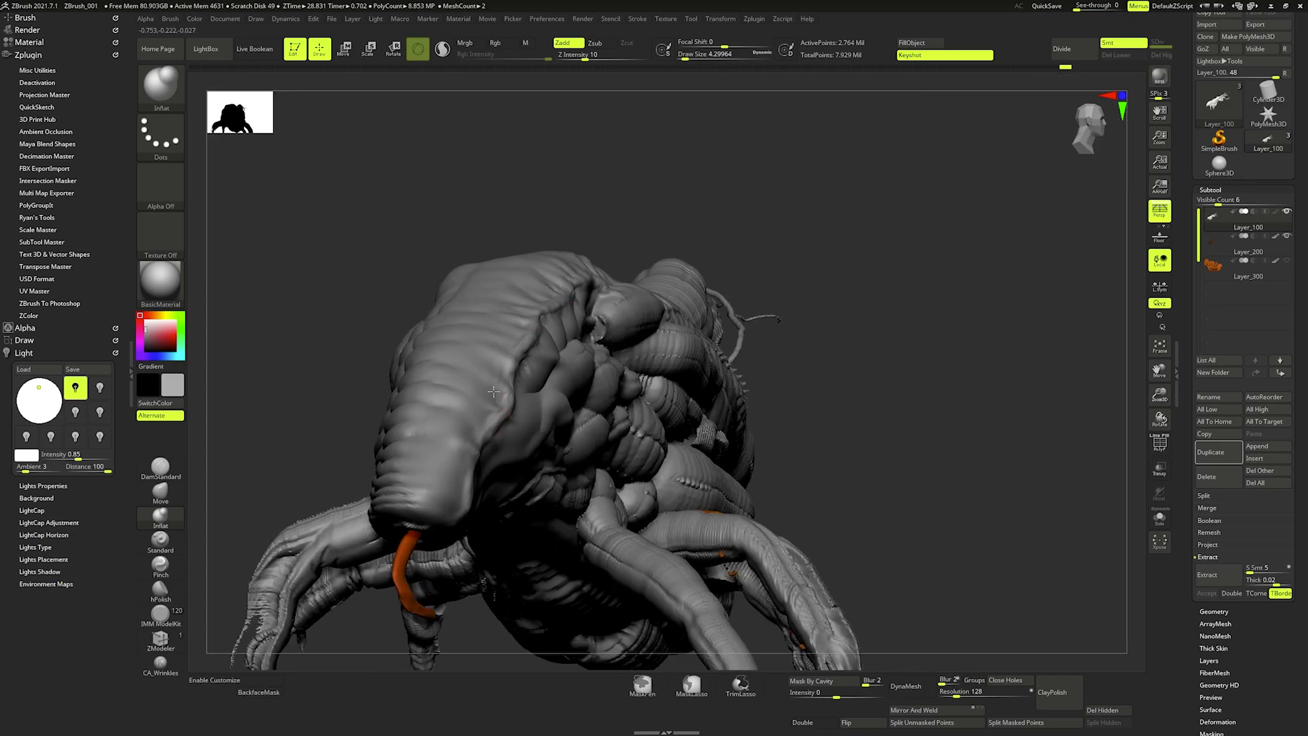
- Cut creases along the side of the snout using the DamStandard brush at draw sizes between about 2 and 4
key("b")
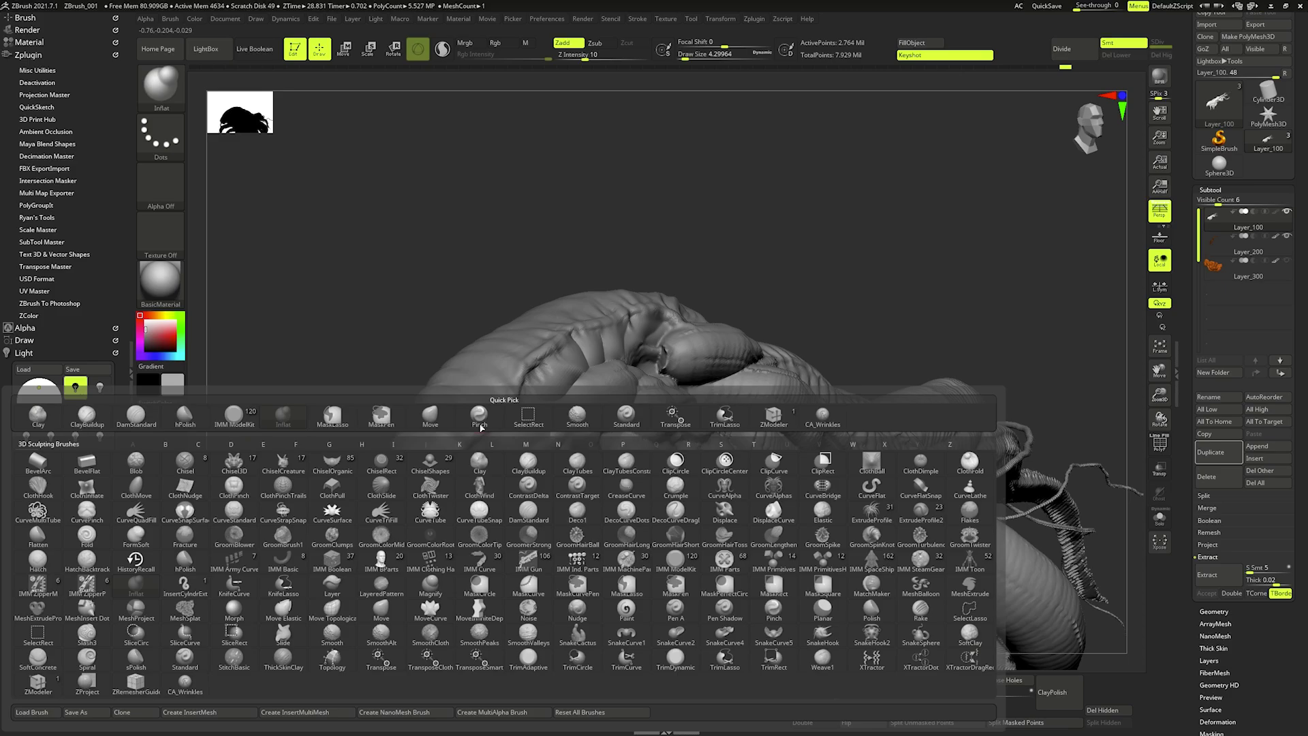
key("d")
key("s")
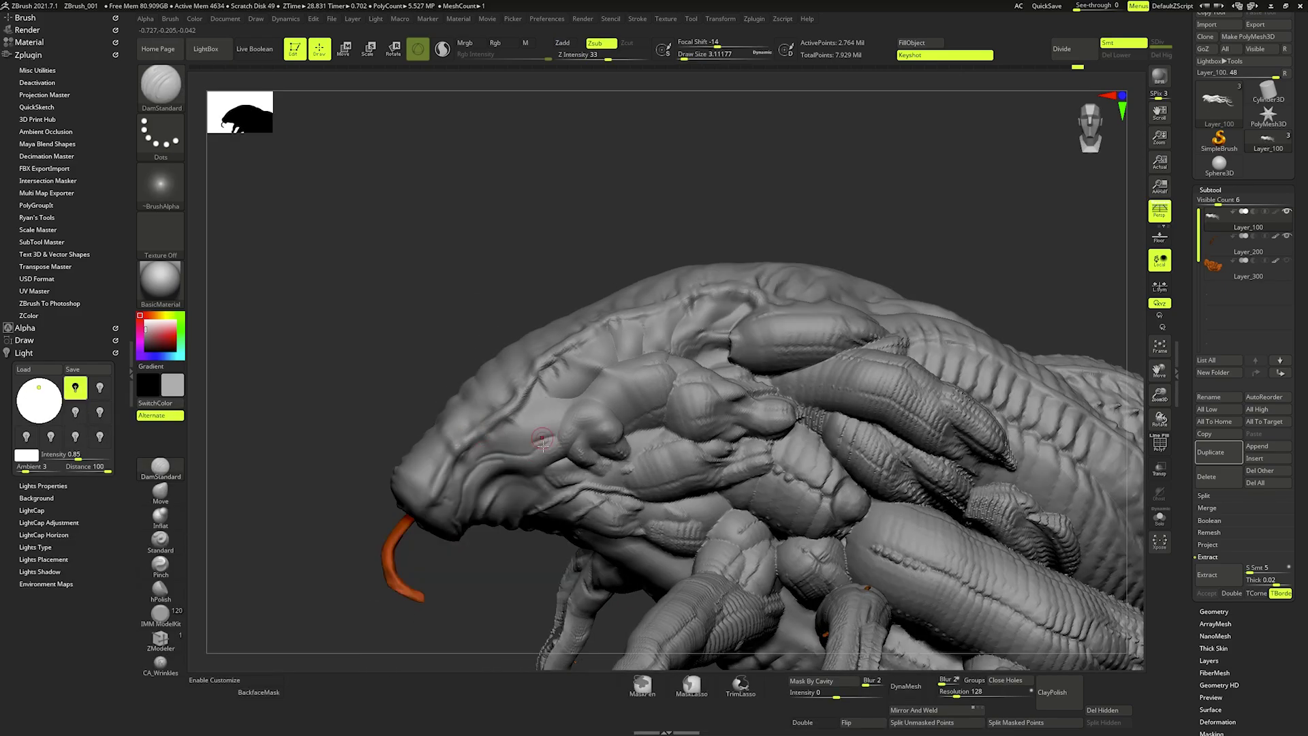
right_click_drag(467, 481, 585, 320, "ctrl")
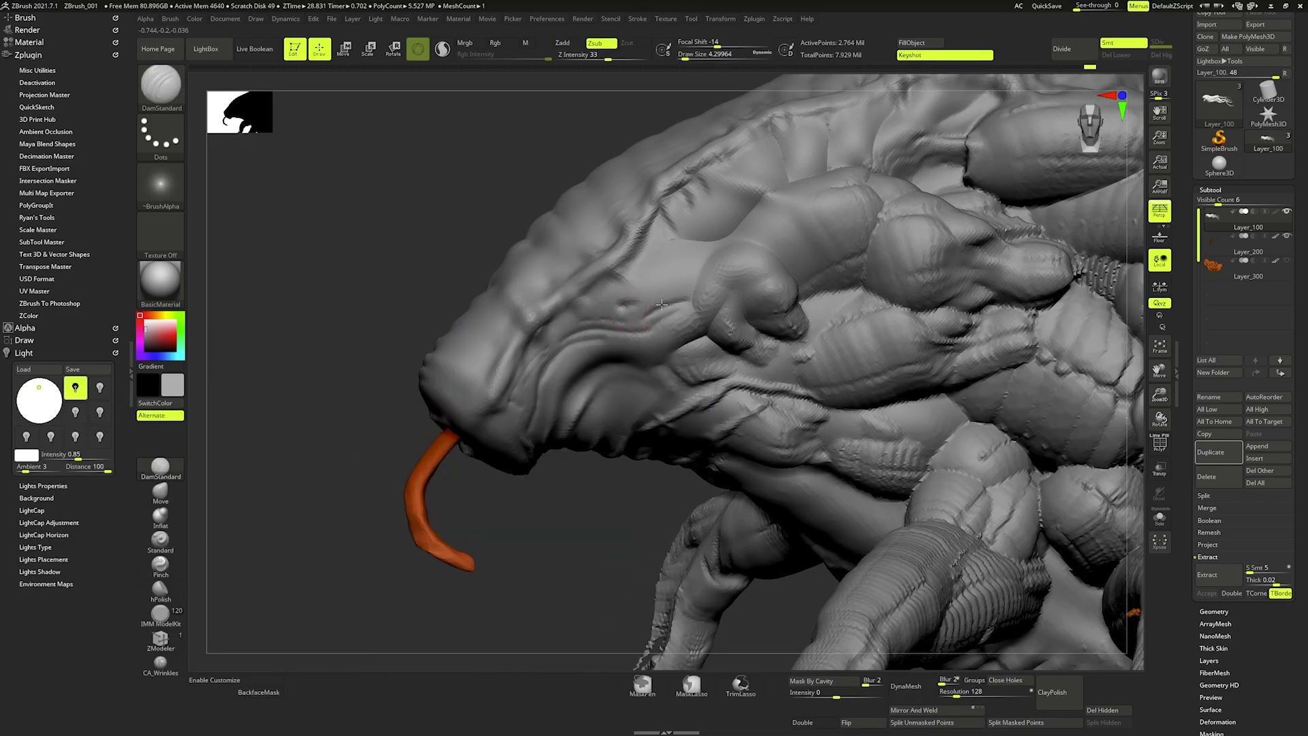
key("space")
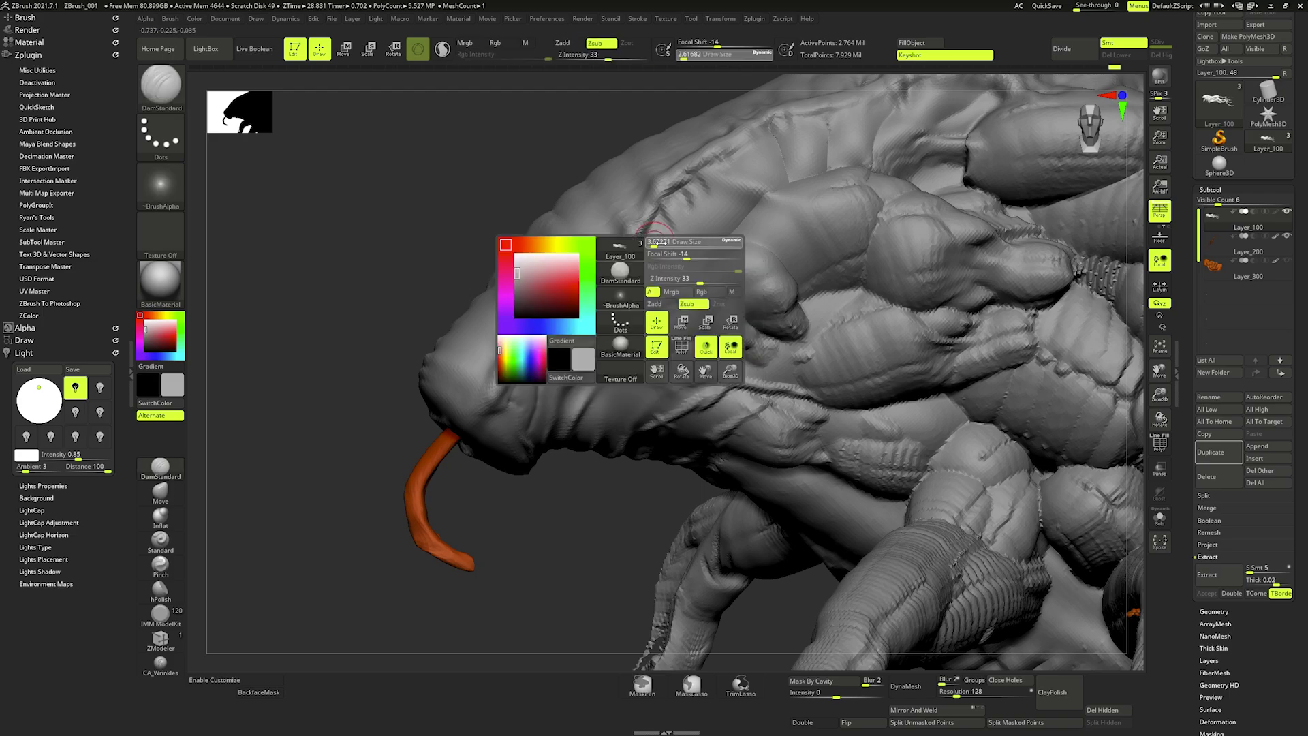
mouse_move(664, 208)
left_mouse_down()
mouse_move(727, 239)
mouse_move(770, 191)
mouse_move(722, 228)
mouse_move(722, 258)
left_mouse_up()
right_click_drag(723, 258, 419, 440, "ctrl")
key("space")
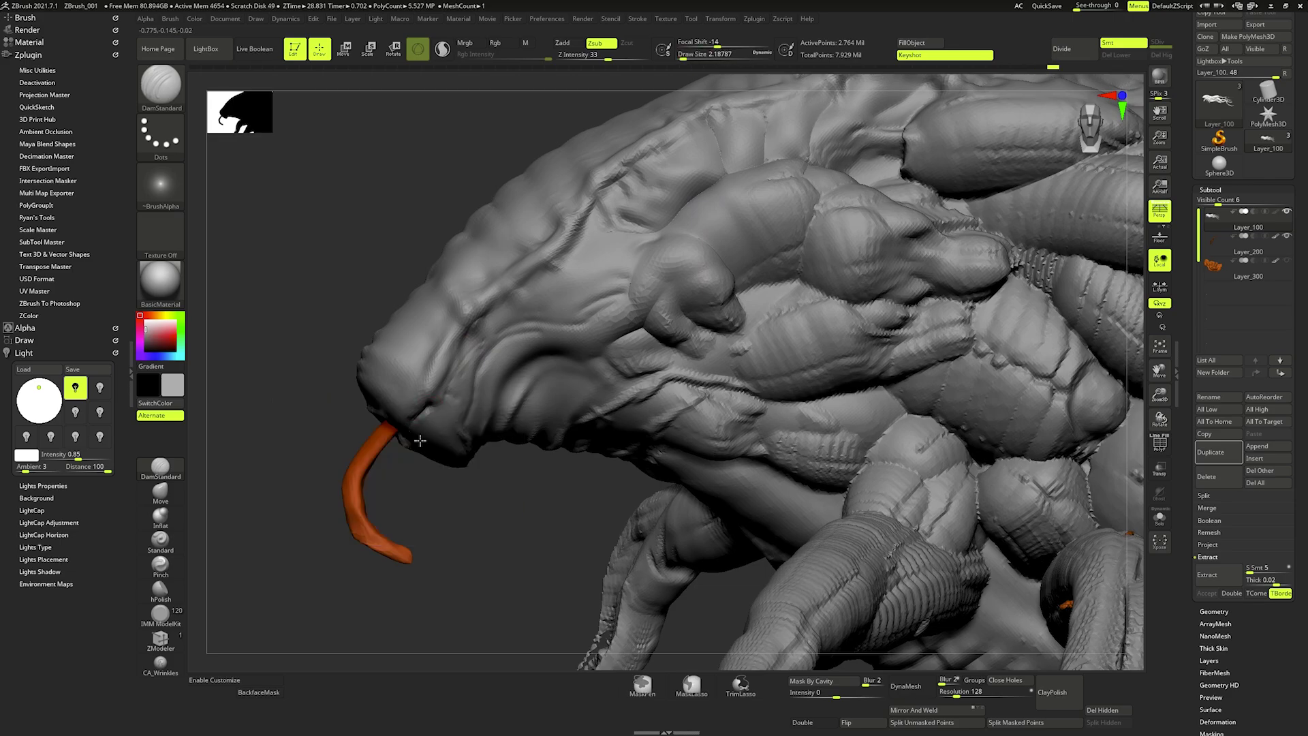
- Soften the creases on the snout and sharpen the ridge above it using the DamStandard brush at a draw size of about 2.6
key("shift")
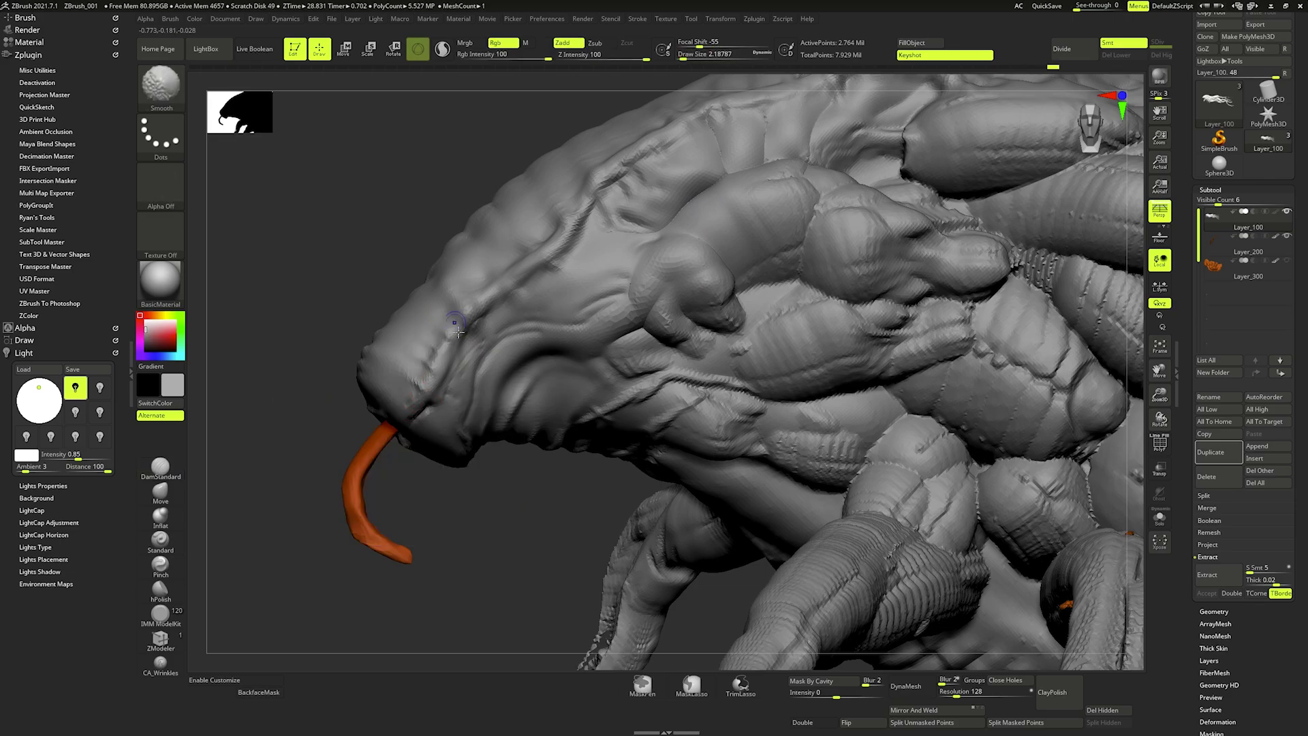
mouse_move(455, 326)
right_mouse_down()
mouse_move(592, 470)
mouse_move(552, 300)
right_mouse_up()
key("space")
key("space")
right_click_drag(547, 252, 680, 294)
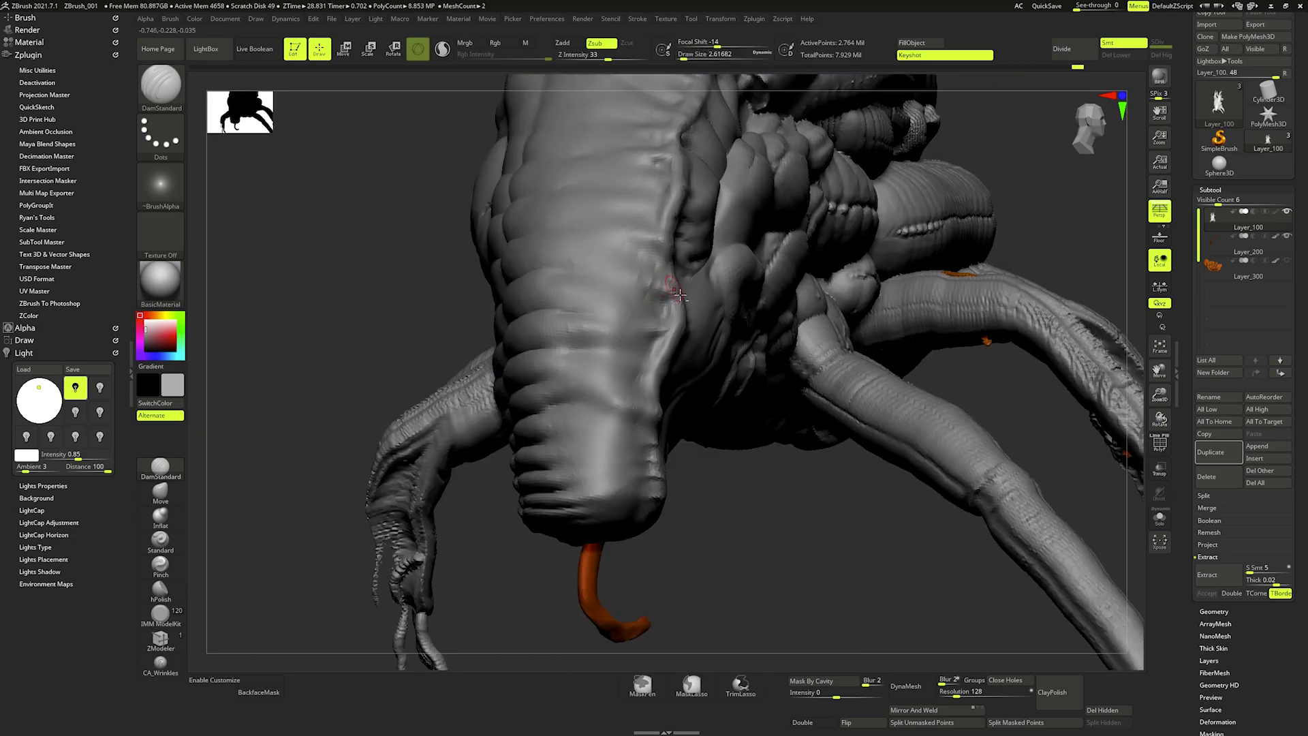
- Cut thin creases across the ribs on top of the head at a draw size of about 2.6, and soften them
left_click_drag(664, 247, 605, 234)
right_click_drag(624, 217, 622, 341)
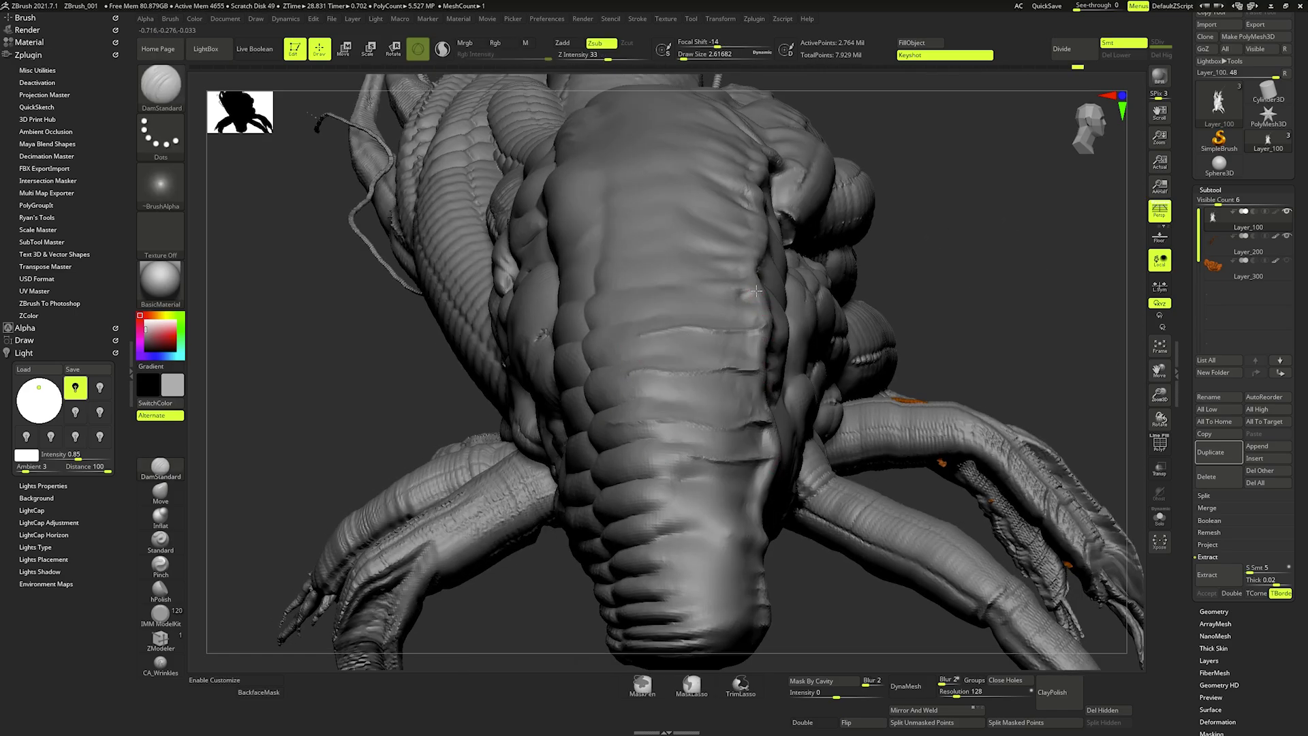
key("shift")
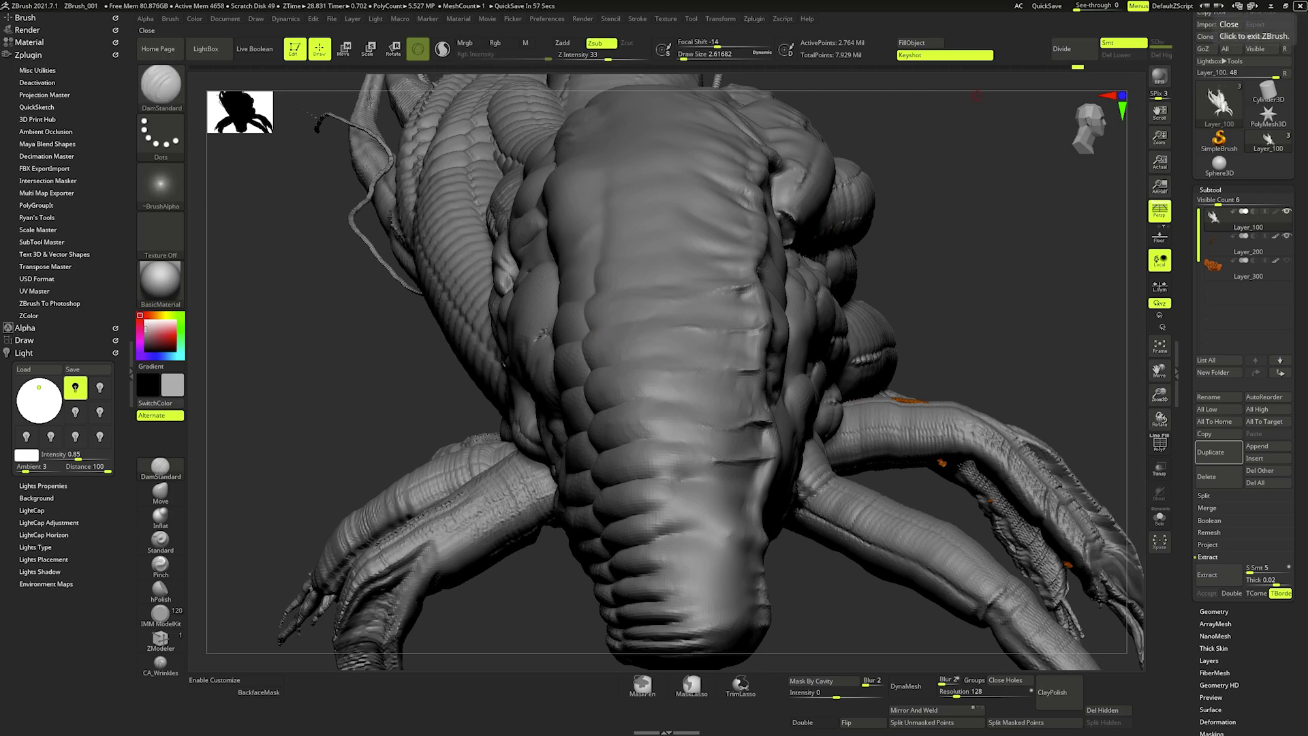
left_click_drag(667, 382, 708, 399)
left_click_drag(689, 483, 627, 474)
- Adjust the head's side silhouette using the Move brush at draw sizes between about 14 and 25
key("space")
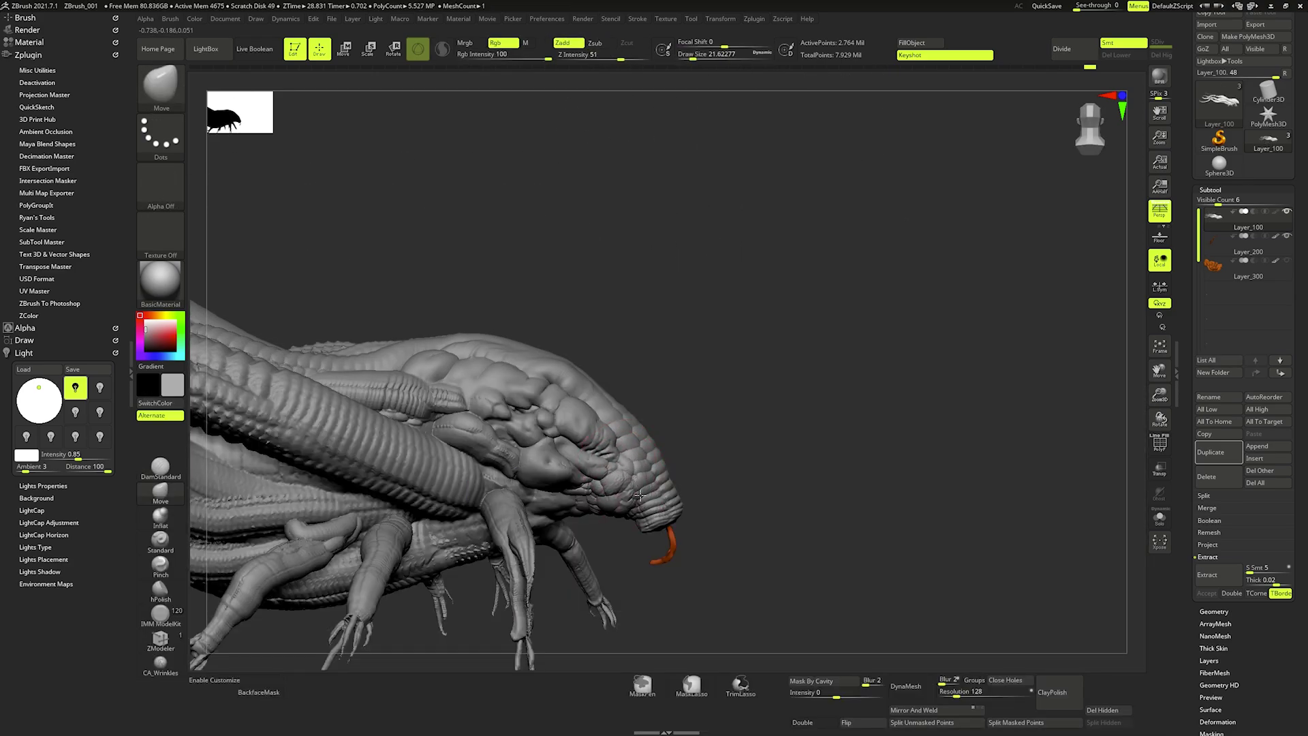
scroll(643, 432, "up", 2)
key("space")
scroll(644, 432, "down", 2)
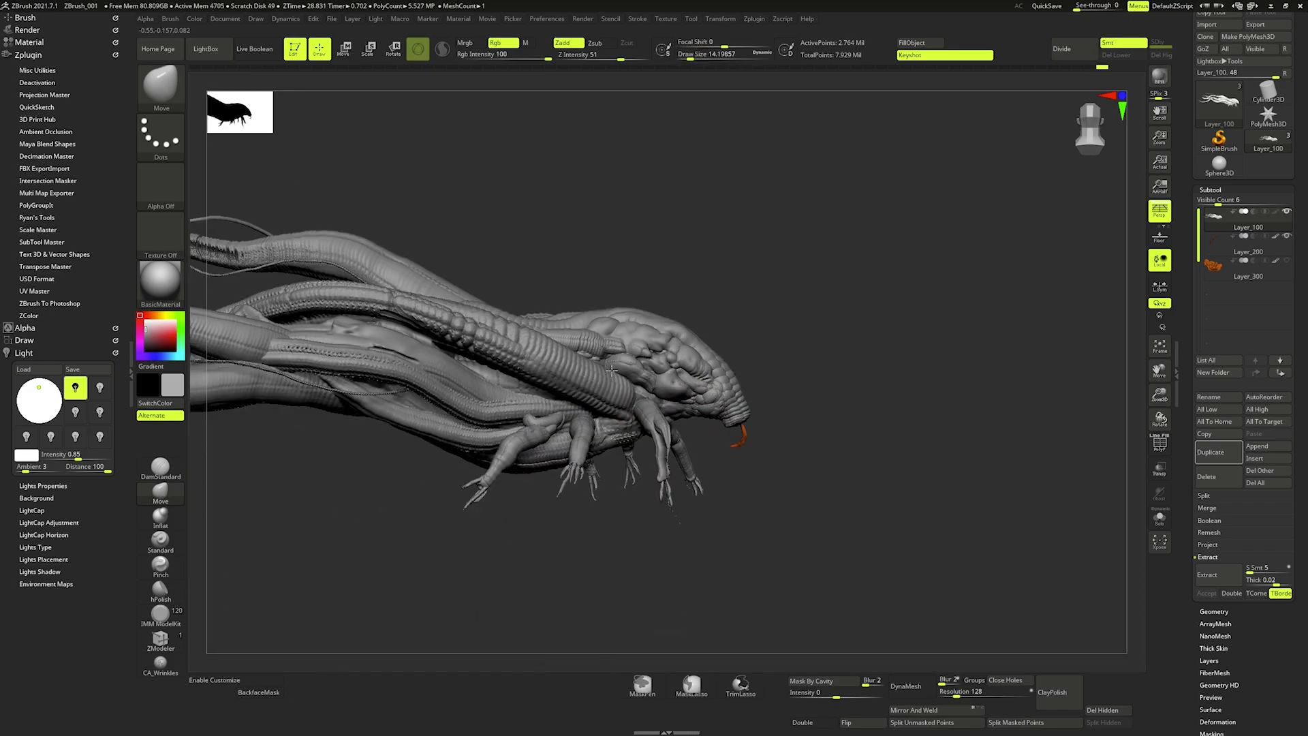
right_click_drag(644, 432, 772, 399)
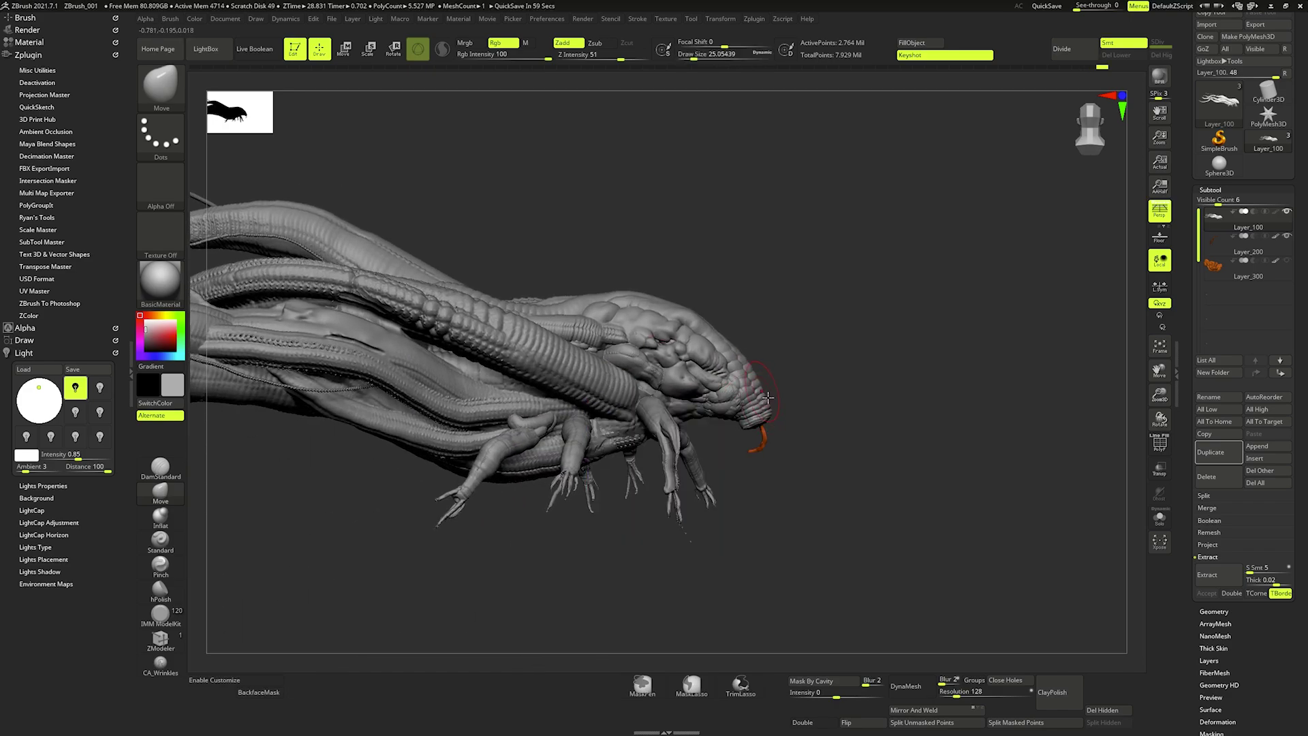
- Switch to Layer_200 and reshape the tongue using the Move brush at a draw size of about 2.6
left_click(766, 457, "alt")
scroll(781, 460, "up", 2)
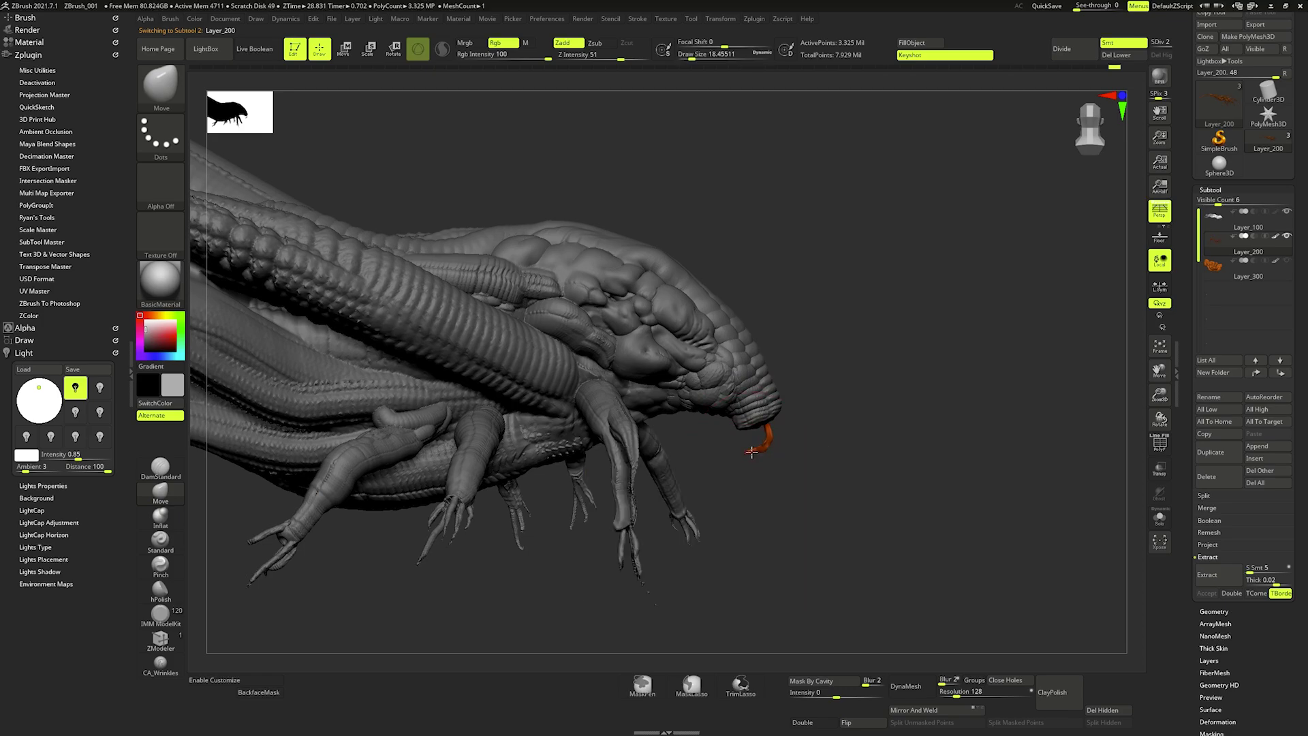
scroll(776, 430, "up", 4)
right_click_drag(777, 430, 767, 460)
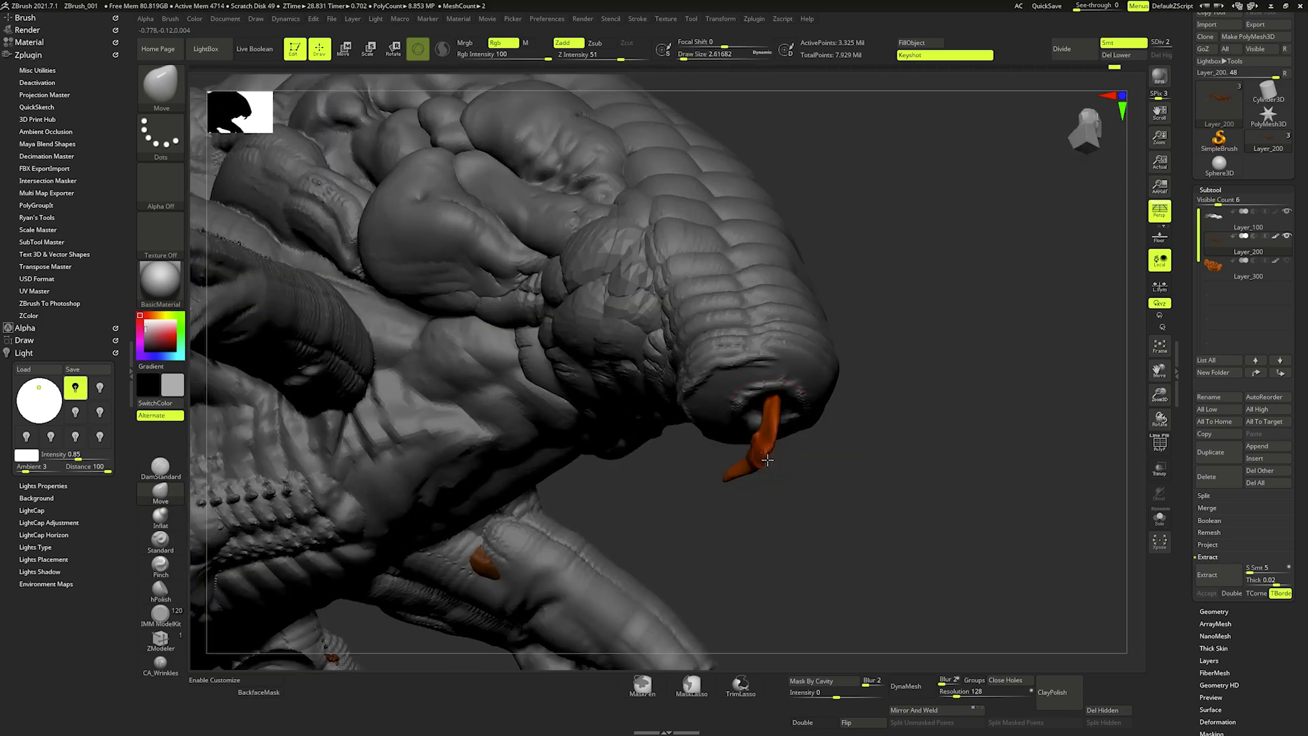
- Adjust the small orange pieces poking out of the legs using the Move brush at a draw size of about 11, and save the project
right_click_drag(519, 626, 574, 347, "alt")
scroll(778, 440, "up", 3)
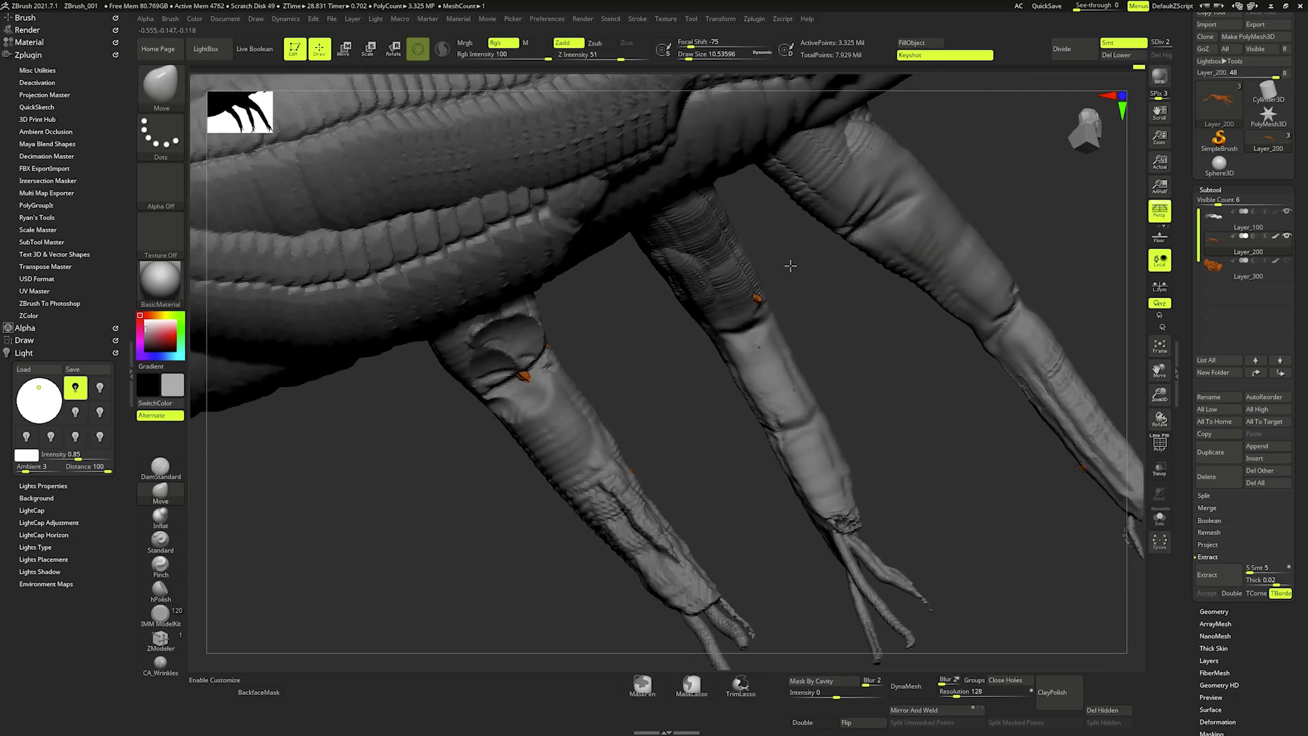
right_click_drag(784, 286, 1022, 517)
key("ctrl")
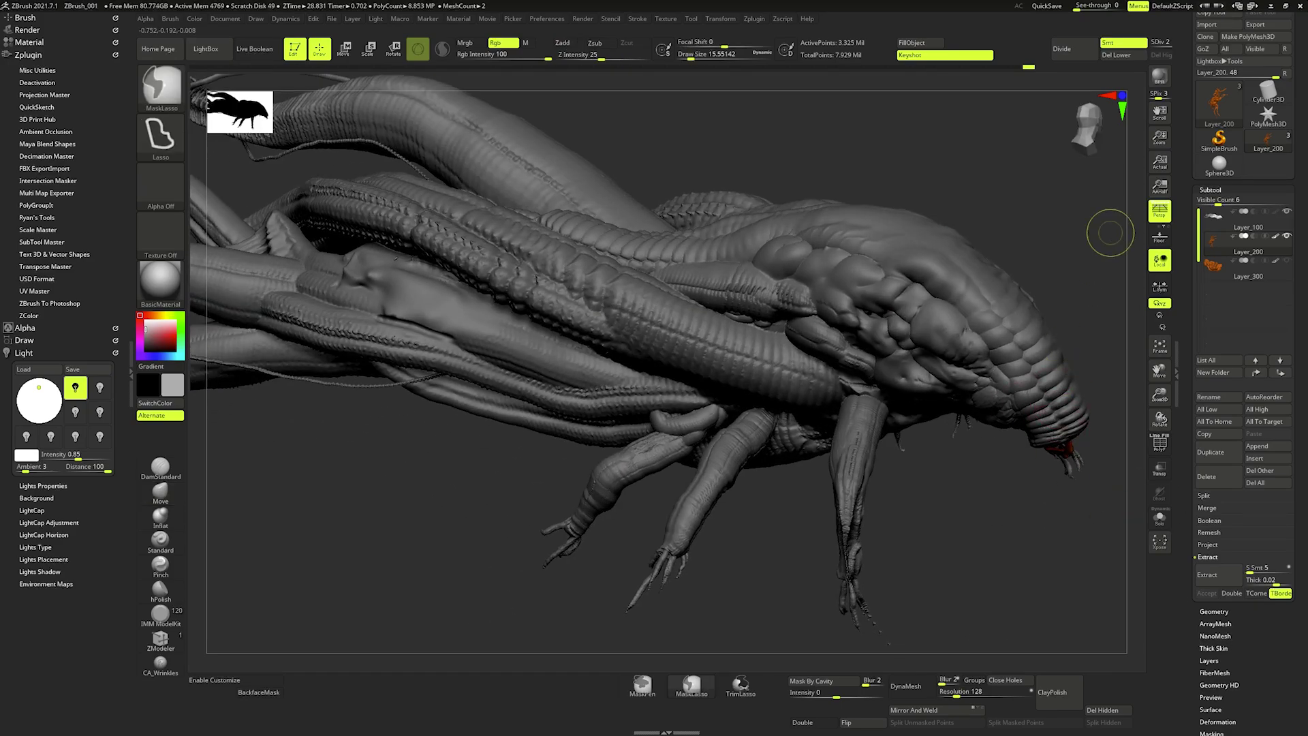
key("ctrl+s")
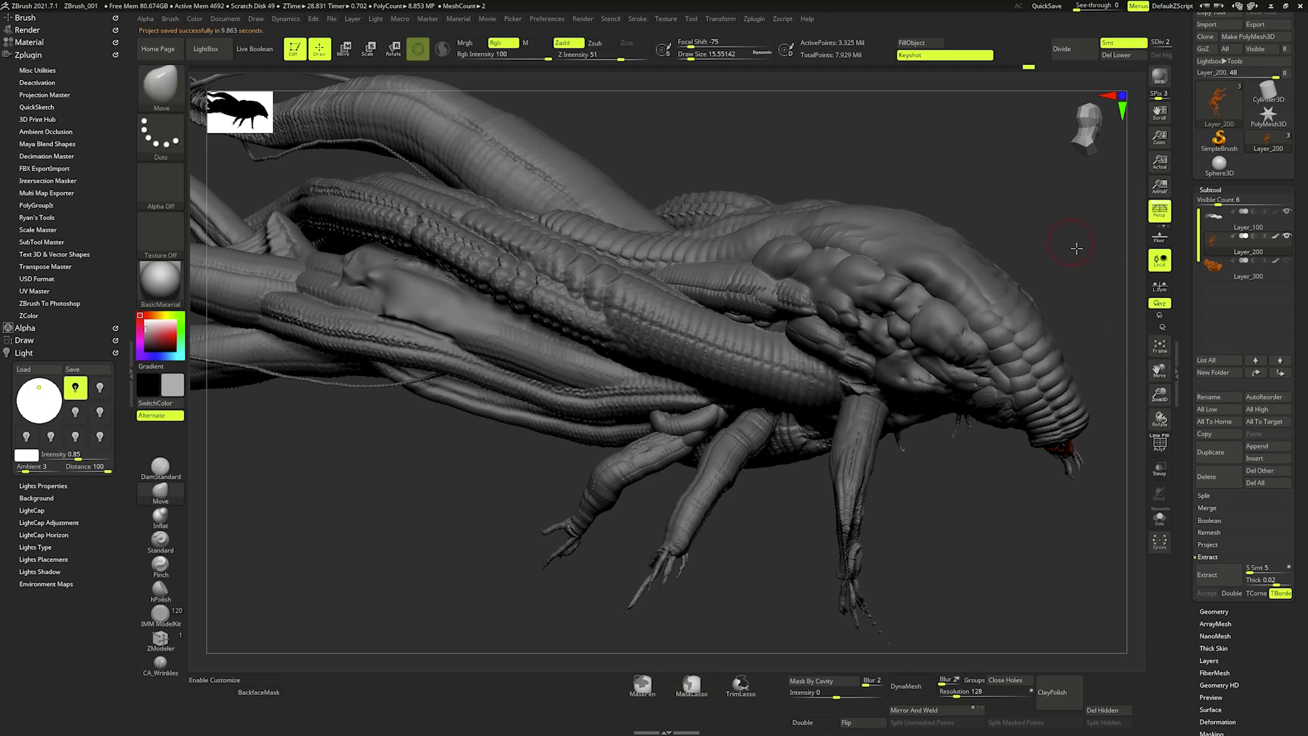
- Switch to Layer_100 and reshape the body outline behind the head from the front using the Move brush at draw sizes between about 25 and 35
right_click_drag(1075, 248, 697, 192)
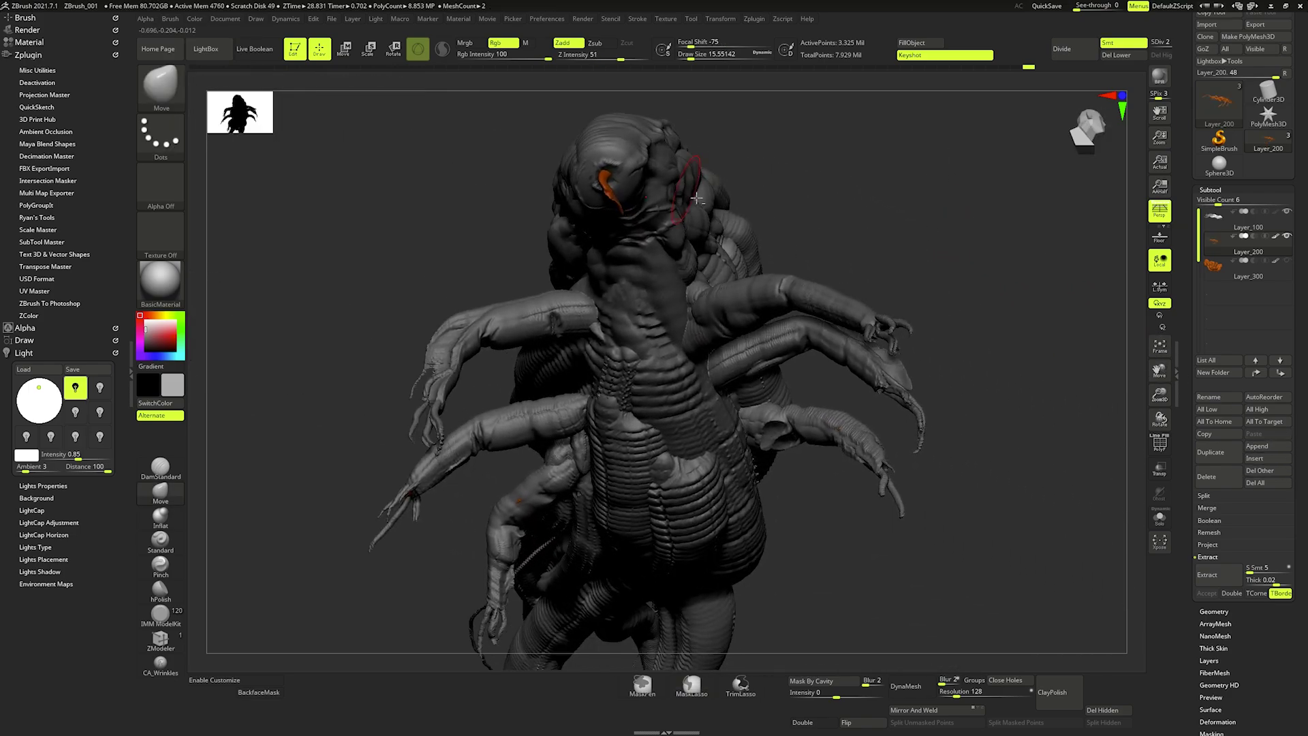
left_click(756, 237, "alt")
key("space")
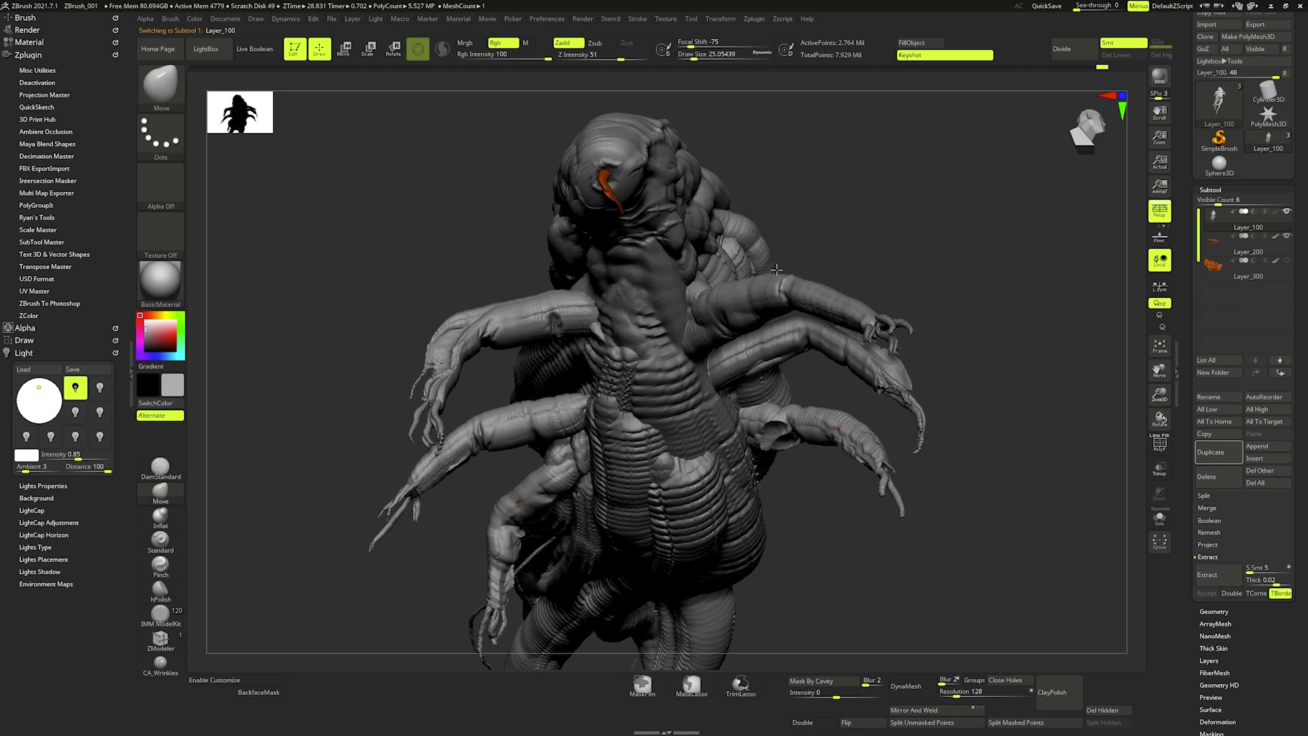
left_click_drag(696, 45, 729, 45)
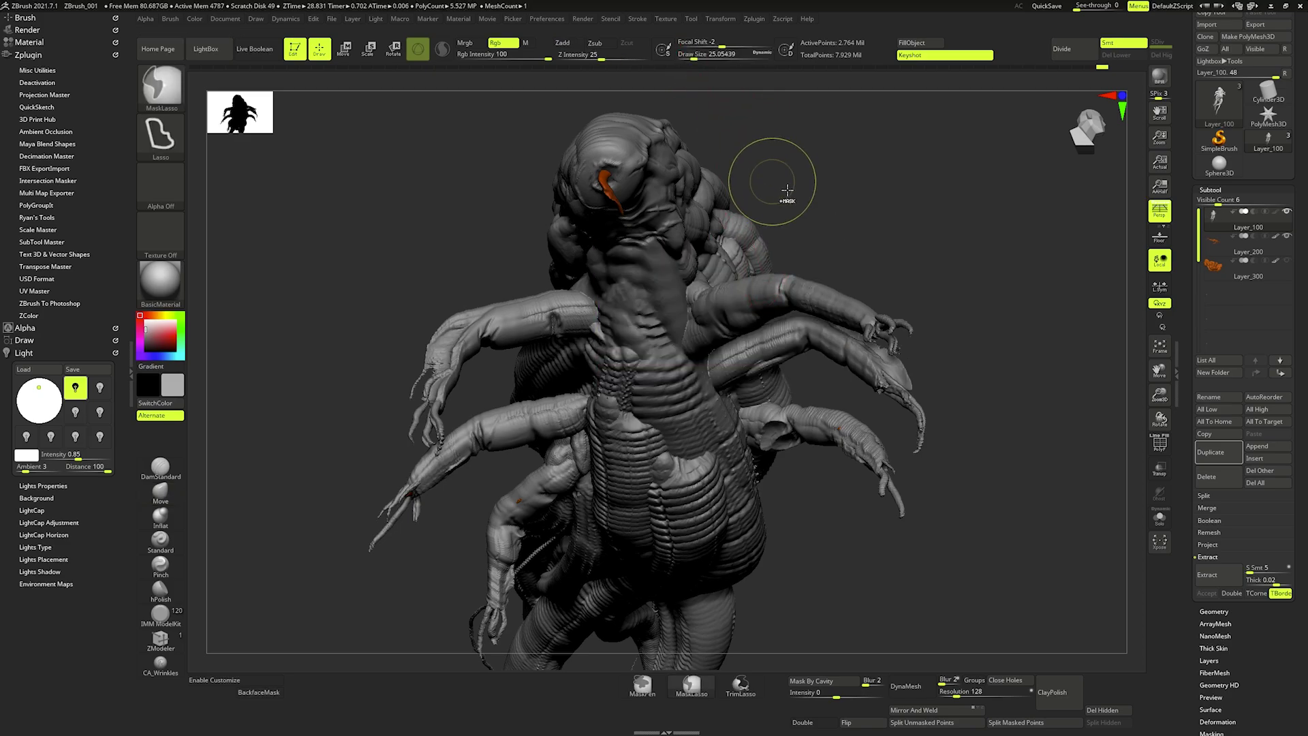
key("ctrl")
key("space")
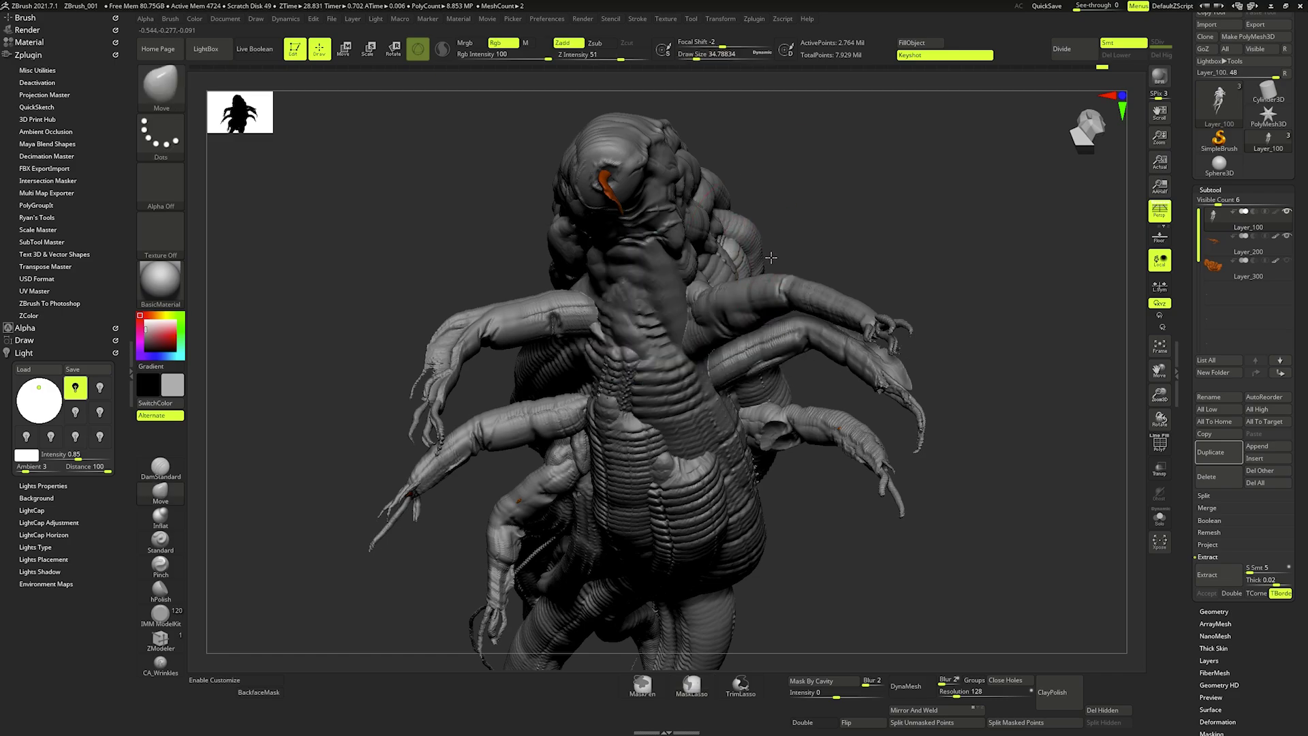
- Turn off perspective and adjust the body around the front legs using the Move brush at a draw size of about 12
key("space")
left_click(1159, 211)
left_click_drag(752, 274, 666, 339)
key("space")
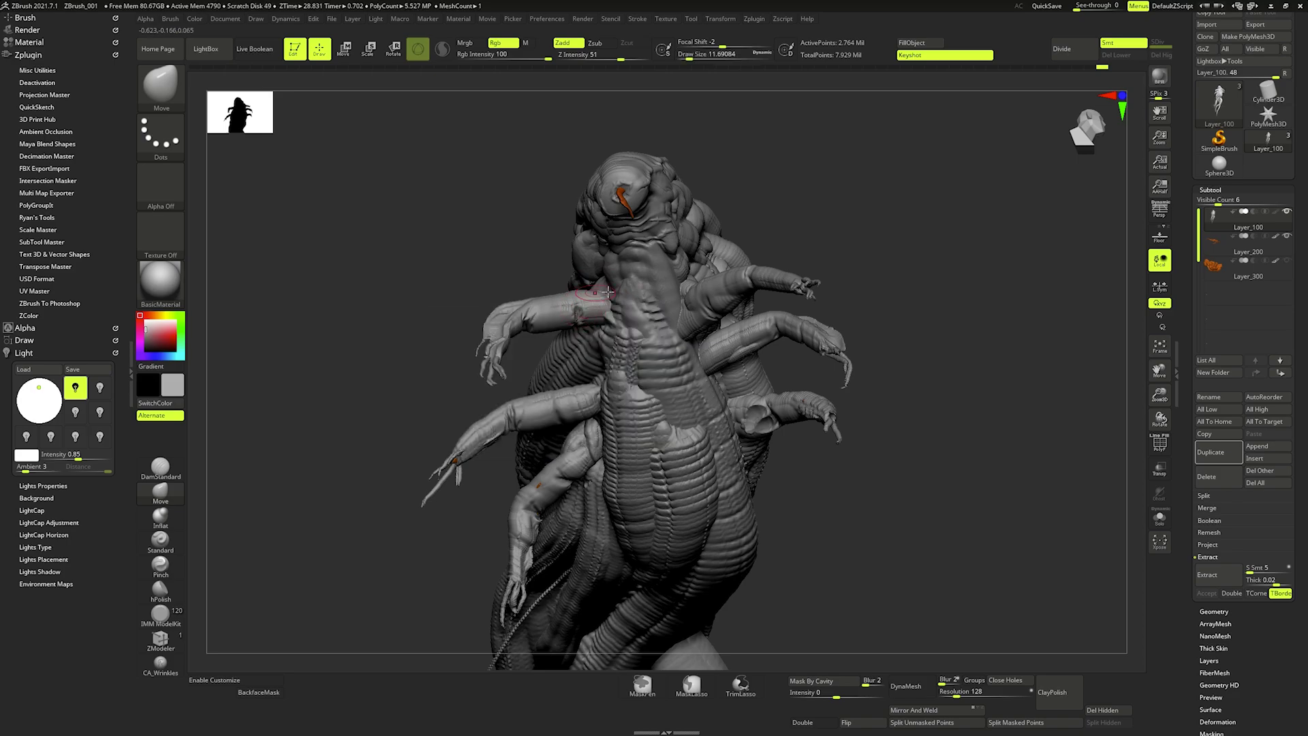
- Carve wrinkles around the upper parts of the front and middle legs using the CA_Wrinkles brush at a draw size of about 11
key("b")
key("Escape")
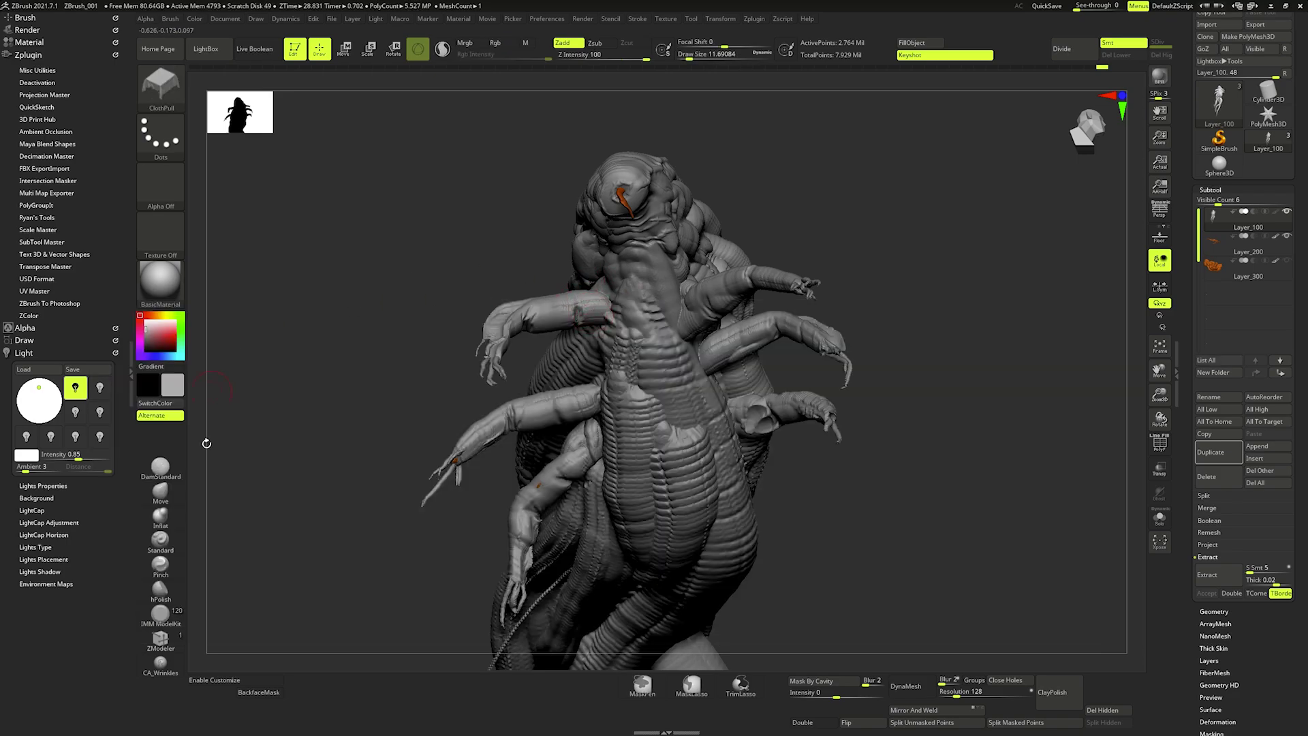
left_click(161, 664)
left_click_drag(577, 304, 580, 310)
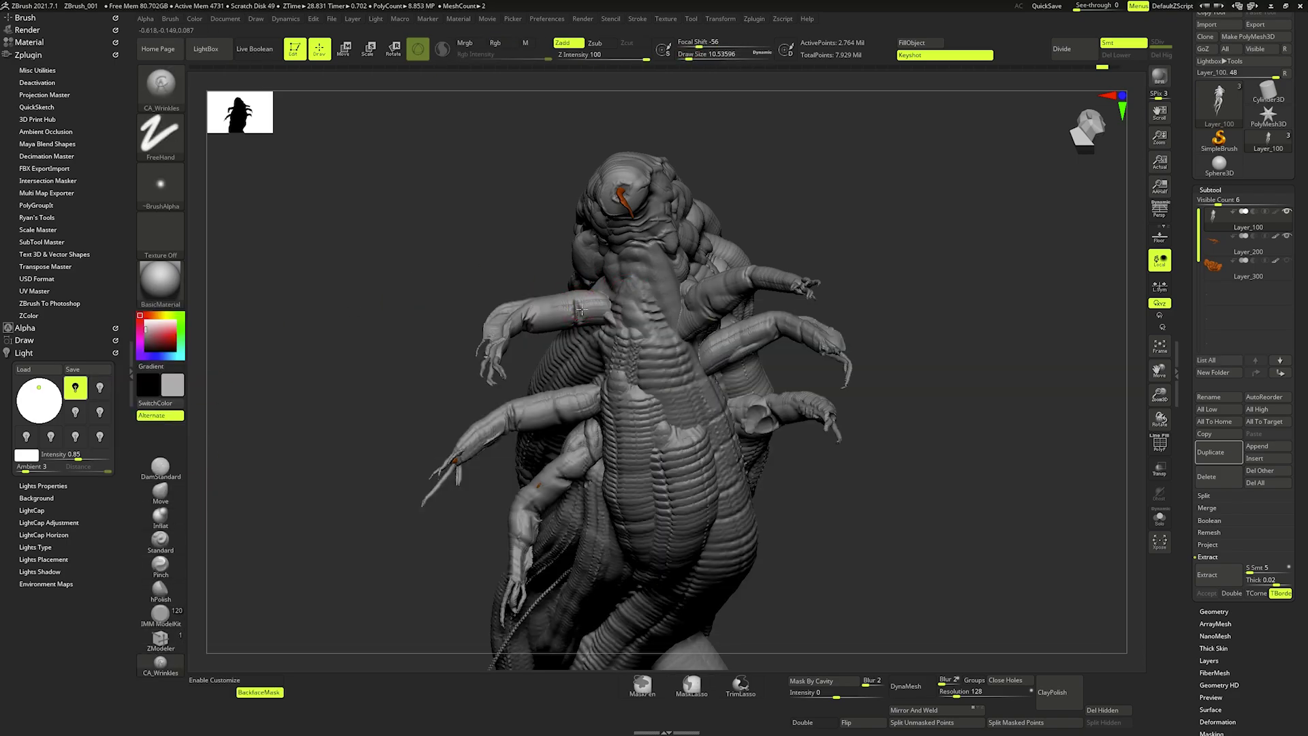
right_click_drag(579, 337, 555, 446, "ctrl")
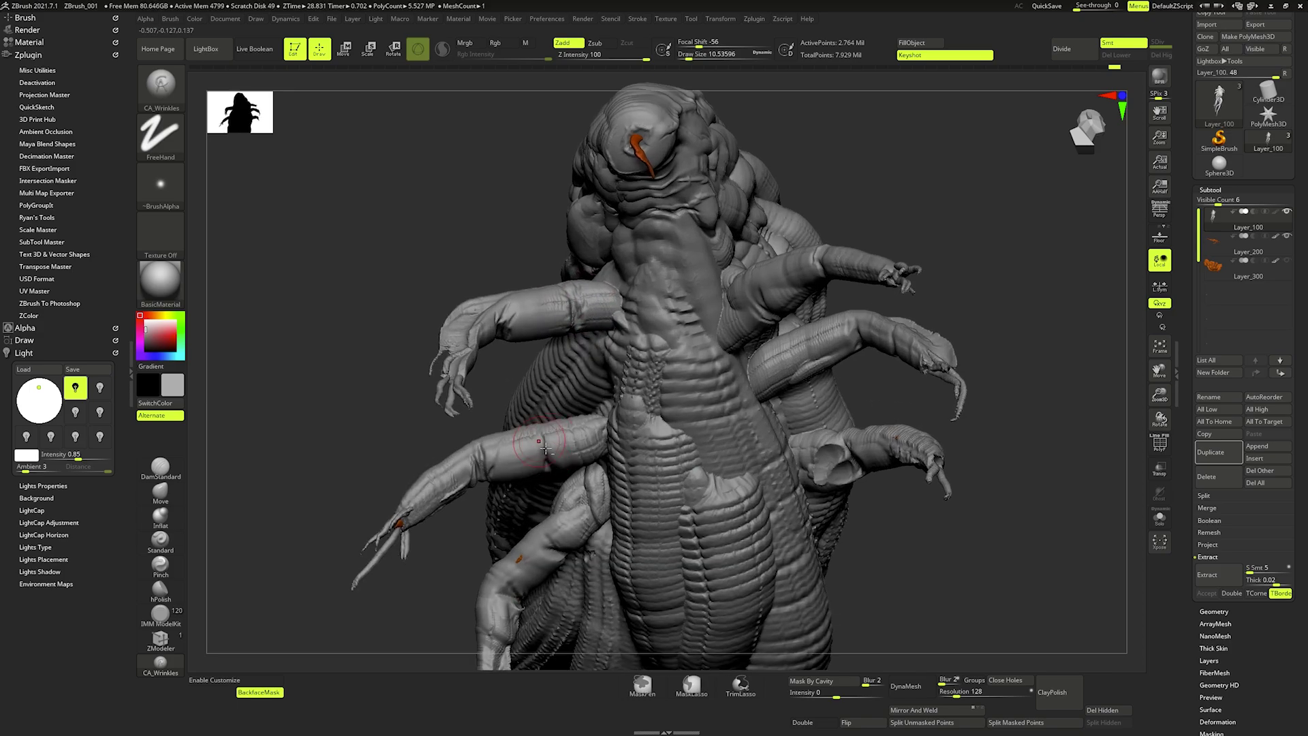
key("bracketleft")
- Carve wrinkles on the legs of the opposite side at draw sizes of about 8 and 6, and soften those at the front leg's base
right_click_drag(798, 351, 801, 375)
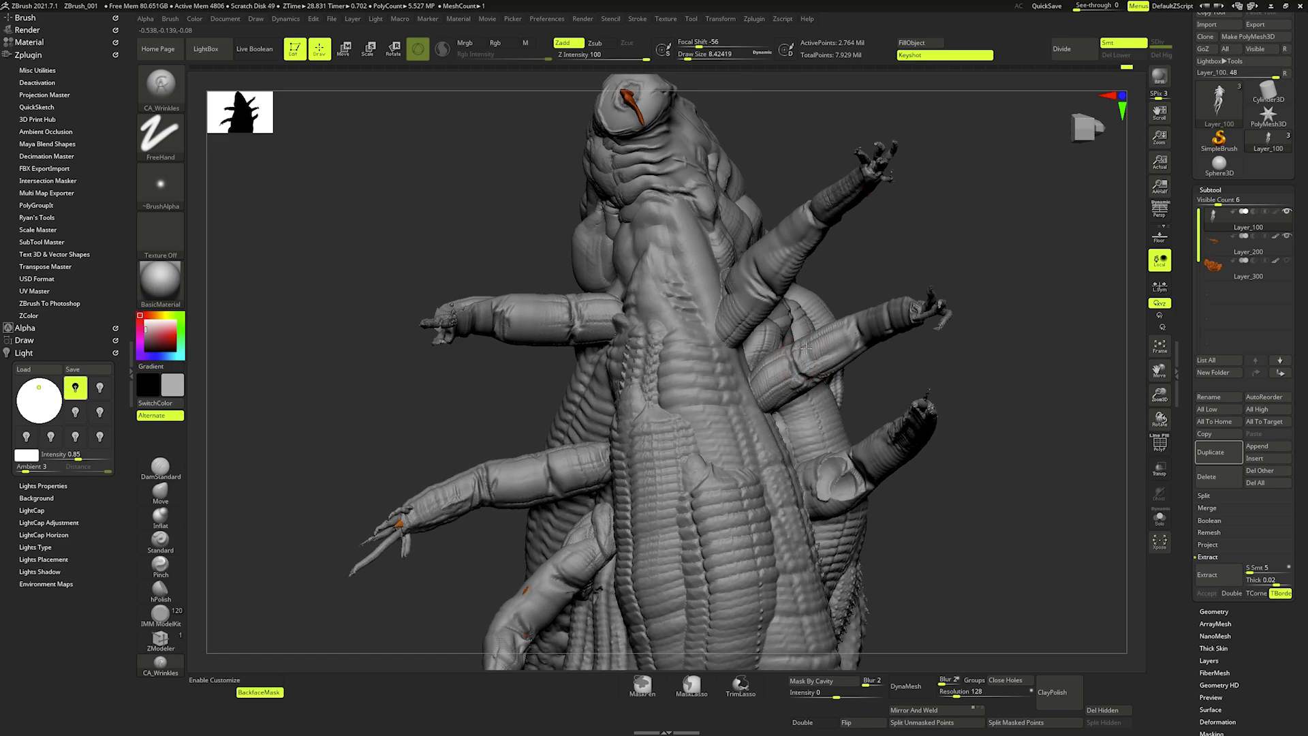
right_click_drag(828, 319, 784, 286)
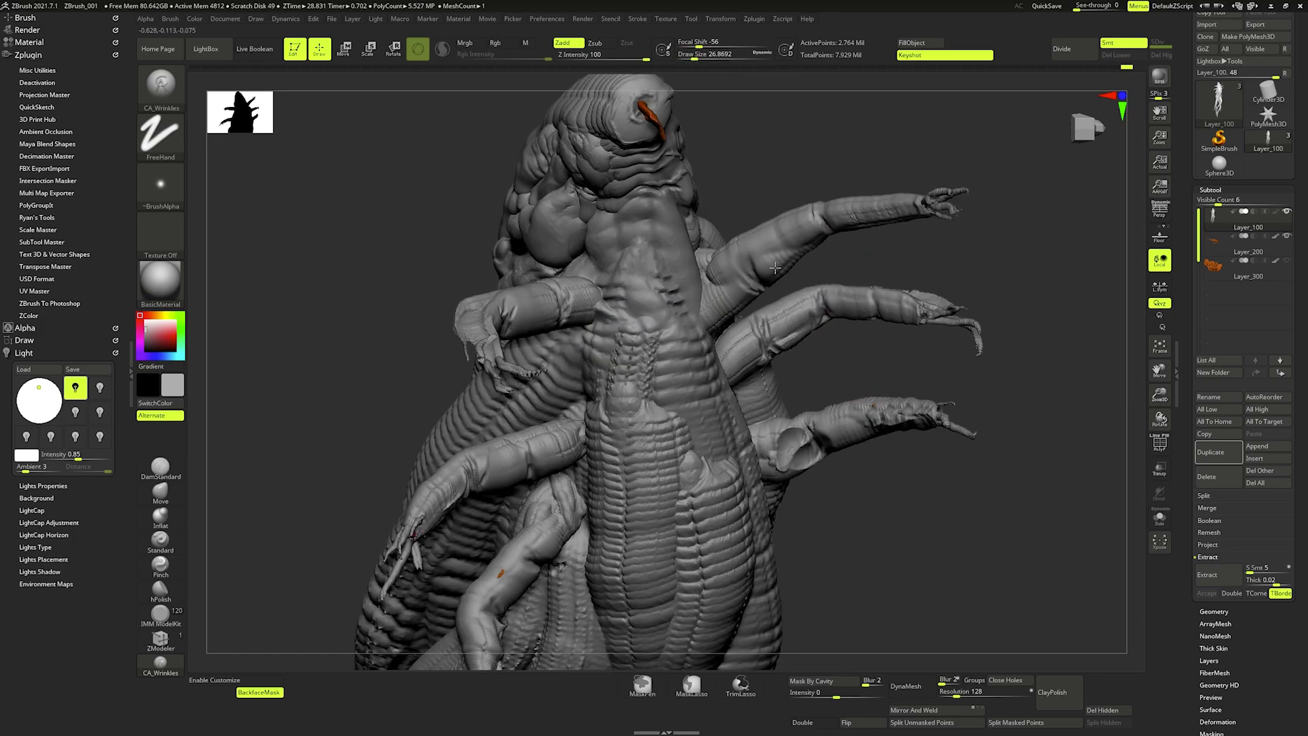
key("space")
left_click_drag(752, 254, 744, 256)
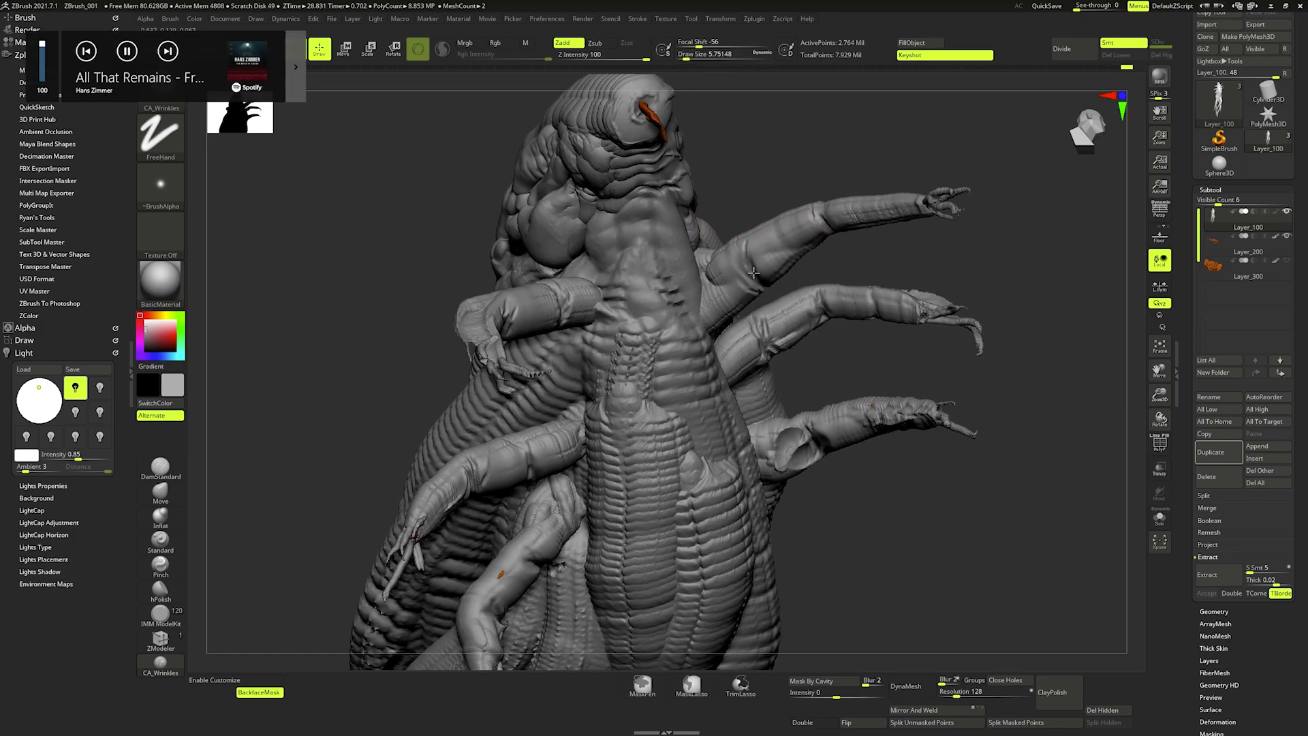
key("shift")
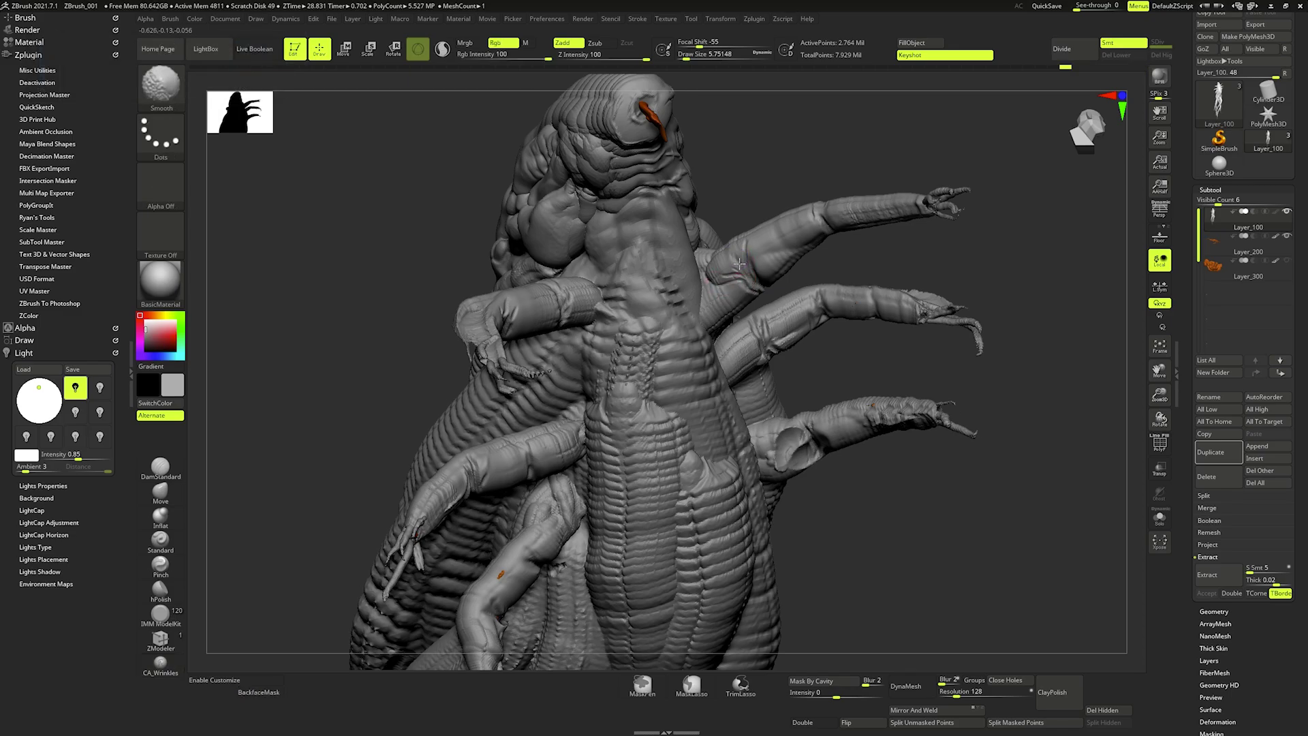
- Add wrinkles to the upper front leg at a draw size of about 6, and adjust the side of the head using the Move brush at about 18
right_click_drag(720, 298, 613, 341)
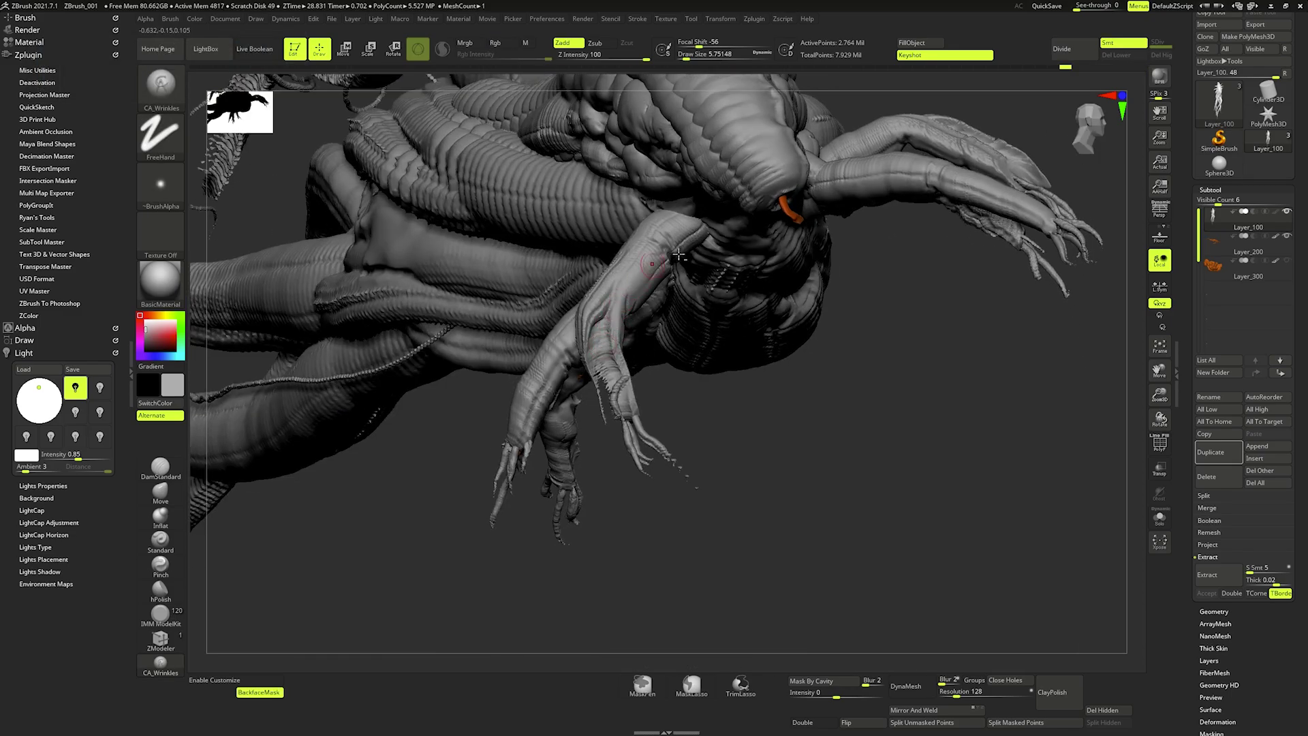
right_click_drag(679, 254, 611, 294)
key("shift")
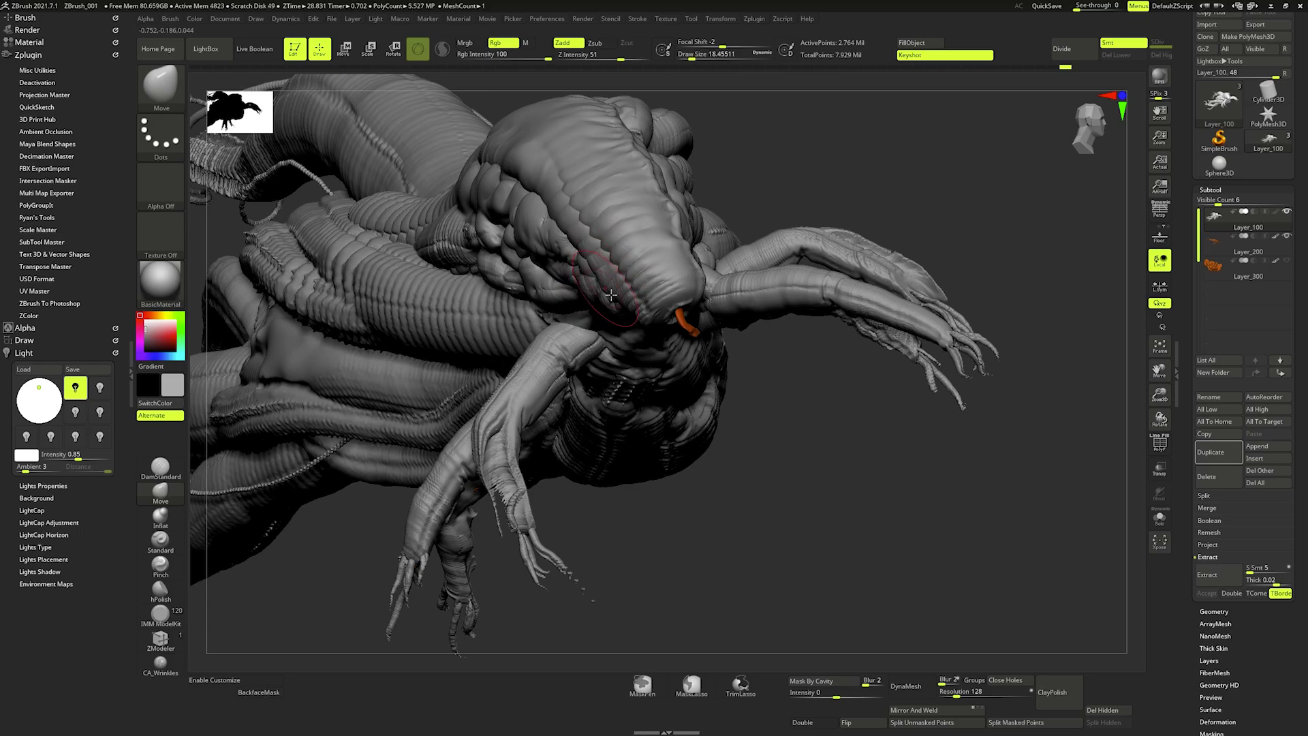
right_click_drag(600, 230, 614, 221, "shift")
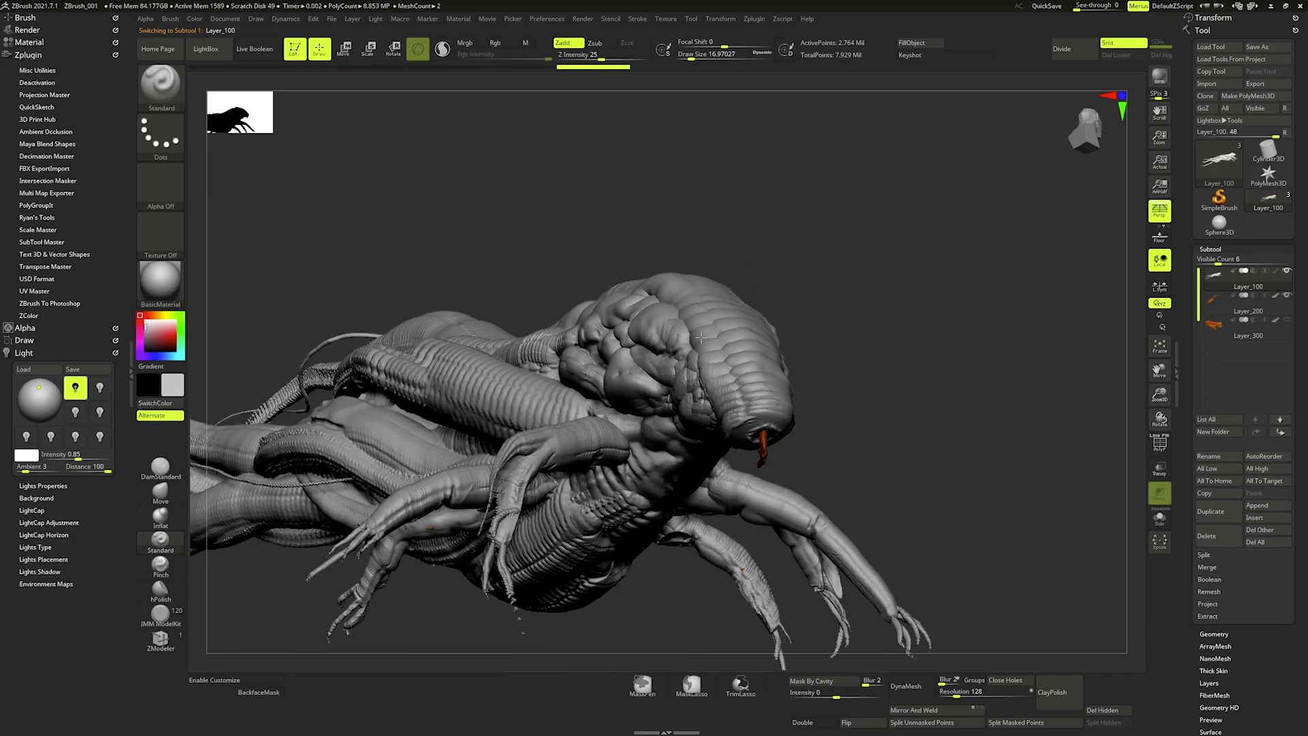
- Adjust the overall shape of the creature's head and neck using the Move brush at a draw size of about 31
left_click_drag(910, 384, 705, 383)
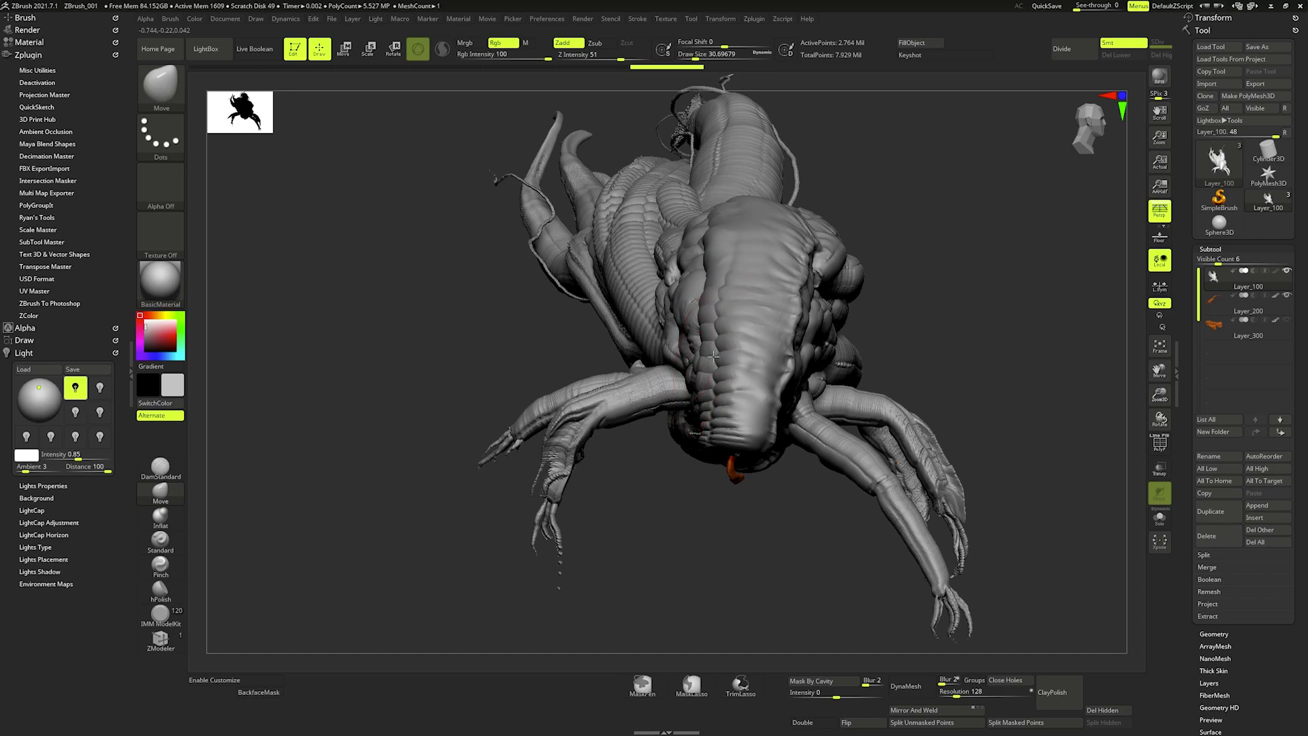
left_click_drag(713, 355, 716, 358)
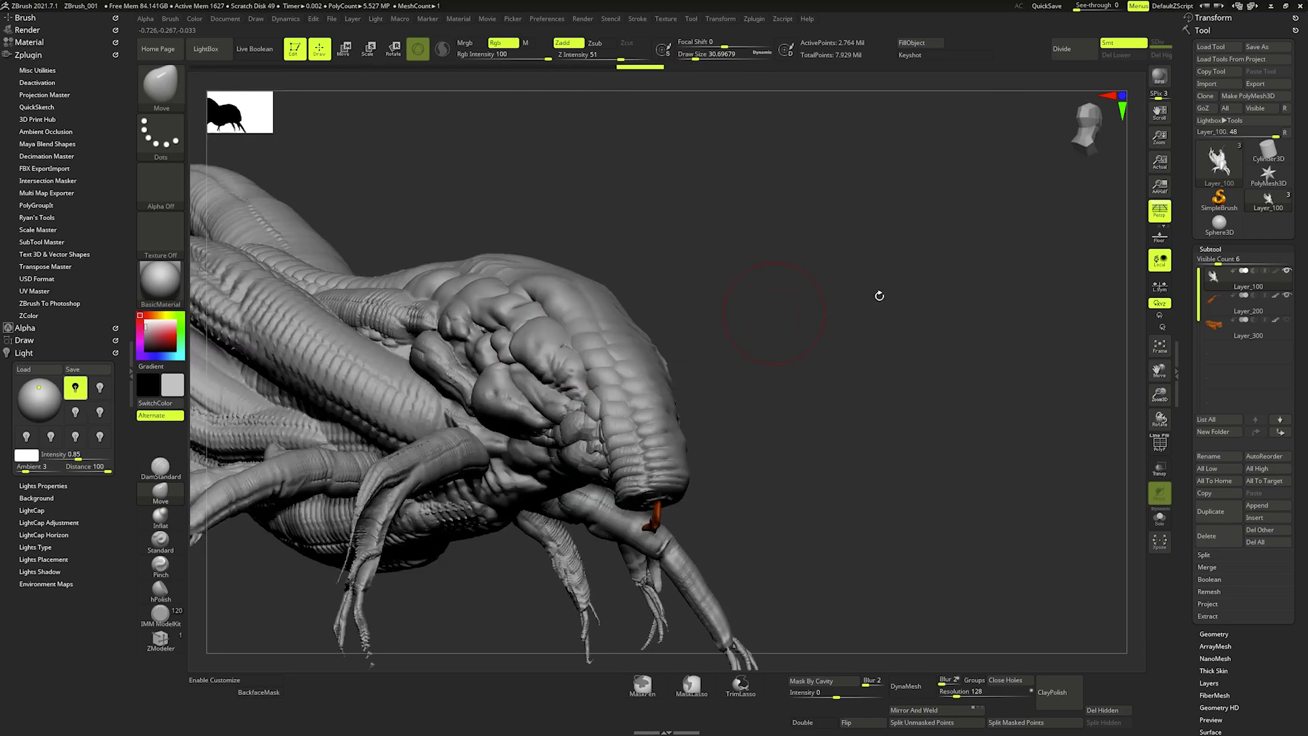
mouse_move(876, 292)
left_mouse_down()
mouse_move(695, 388)
mouse_move(703, 395)
mouse_move(654, 382)
mouse_move(700, 371)
mouse_move(702, 345)
mouse_move(704, 373)
mouse_move(607, 371)
mouse_move(741, 384)
mouse_move(709, 409)
mouse_move(721, 409)
left_mouse_up()
- Mask and hollow out a socket at the front end of the head's upper side fold, smoothing it at a draw size of about 6
key("space")
key("b")
key("space")
key("space")
key("space")
left_click(713, 396, "ctrl")
mouse_move(759, 347)
left_mouse_down()
mouse_move(654, 381)
mouse_move(736, 402)
mouse_move(694, 406)
mouse_move(784, 354)
mouse_move(812, 421)
mouse_move(721, 413)
left_mouse_up()
left_click(811, 421, "ctrl")
key("space")
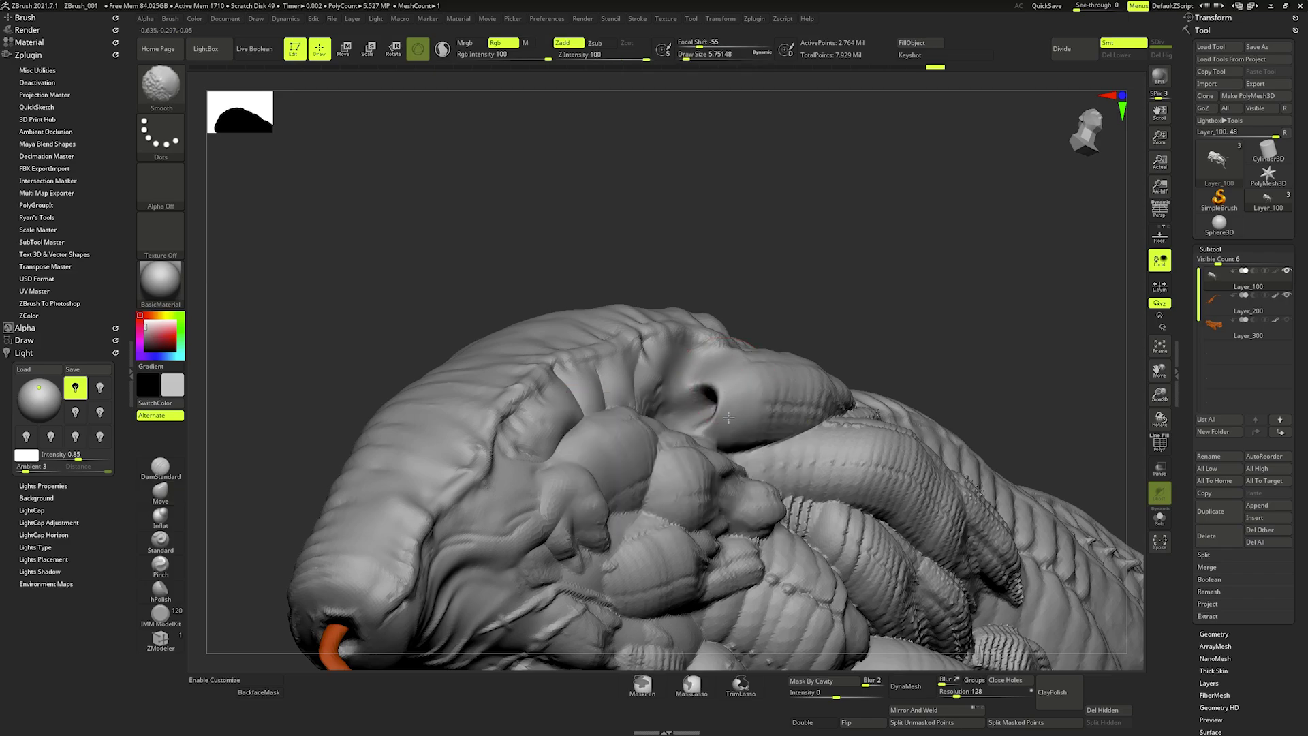
- Crease the edges around the upper side fold's socket using the DamStandard brush at a draw size of about 3
key("b")
key("d")
key("s")
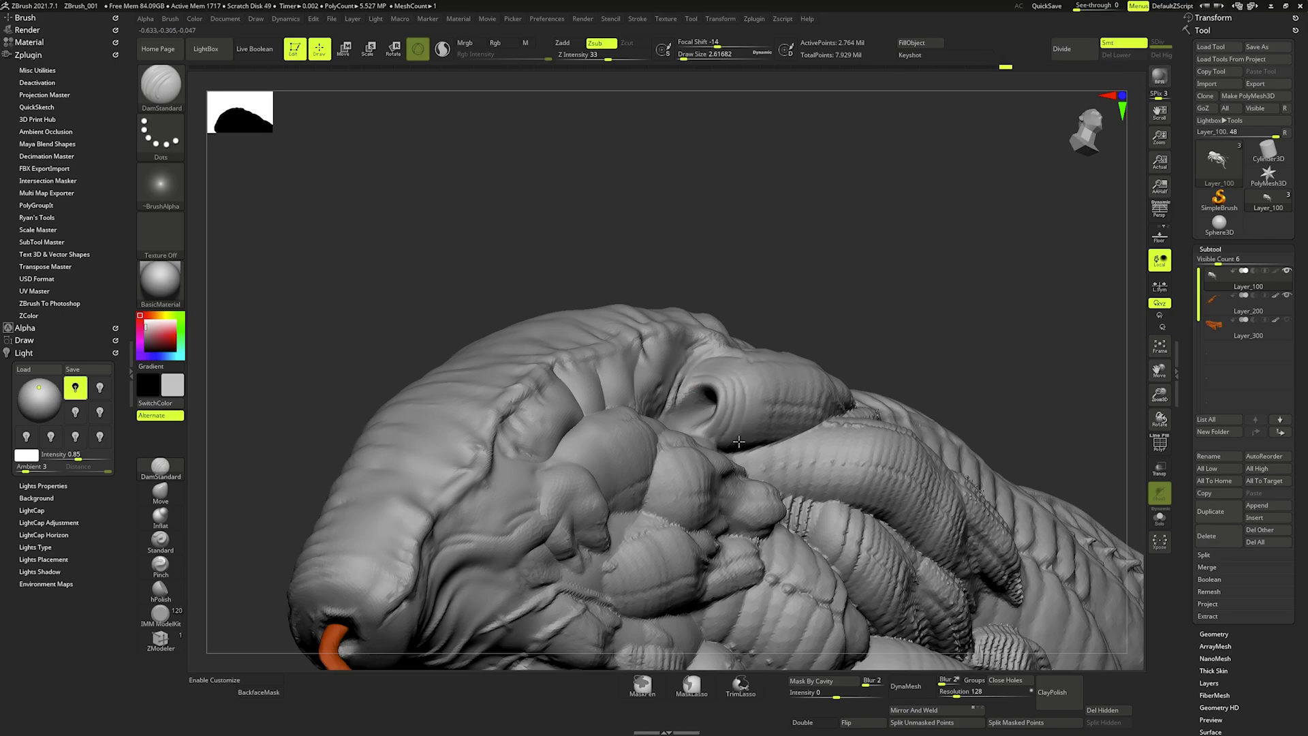
left_click_drag(701, 425, 711, 425)
key("f")
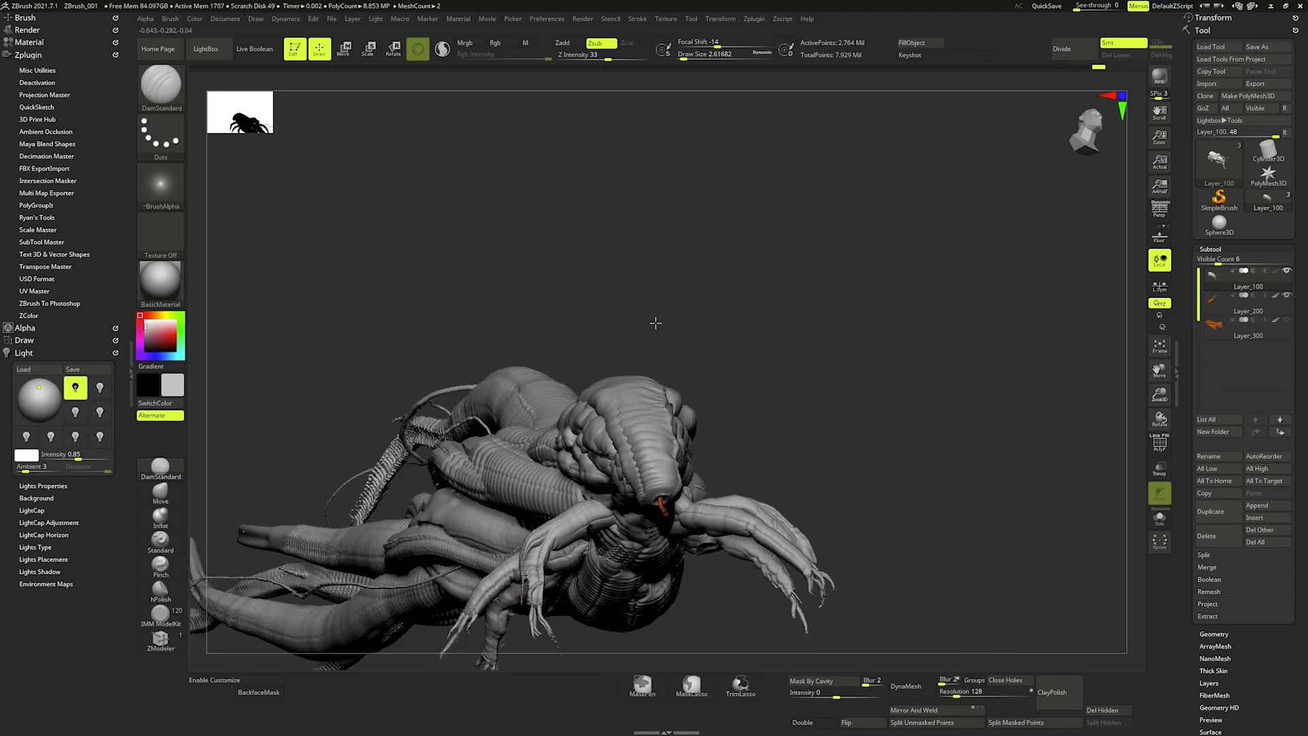
- Thicken the socket's rim using the Inflat brush at a draw size of about 4, smoothing around it at about 7
left_click_drag(654, 321, 601, 374)
scroll(601, 374, "up", 3)
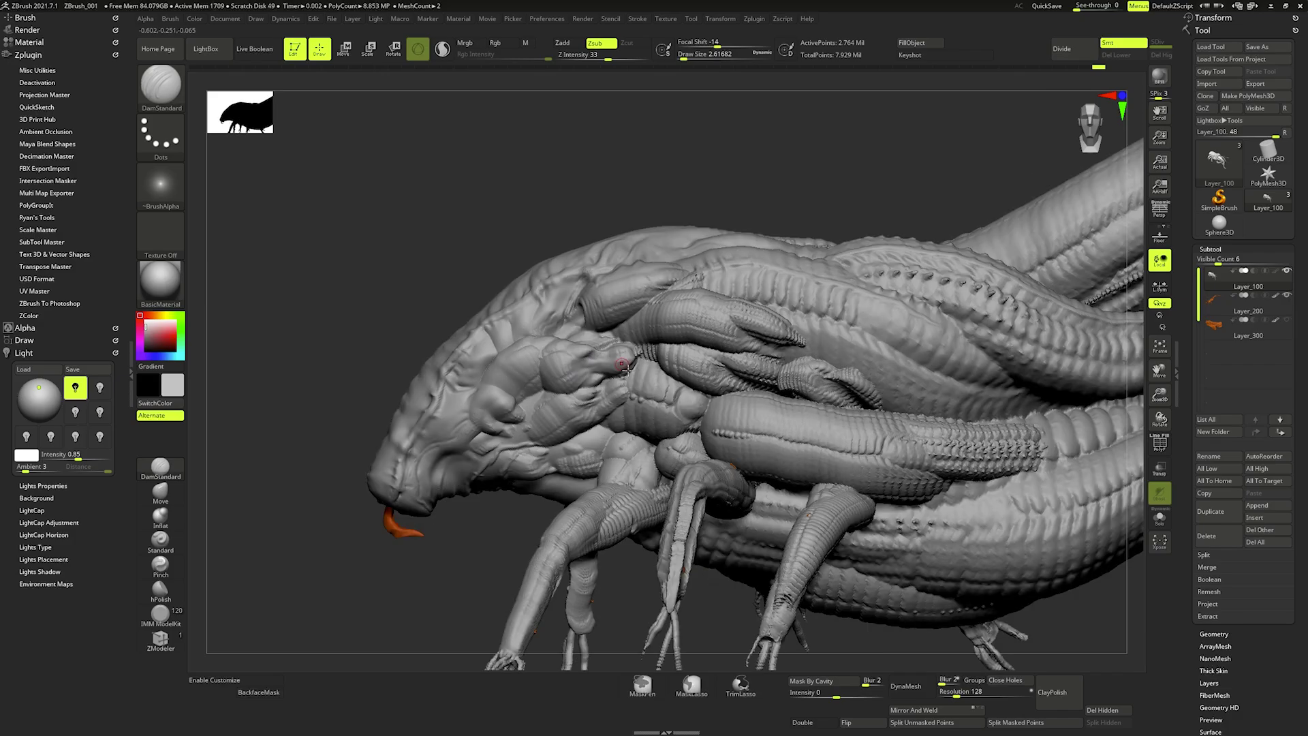
key("space")
key("b")
key("i")
key("n")
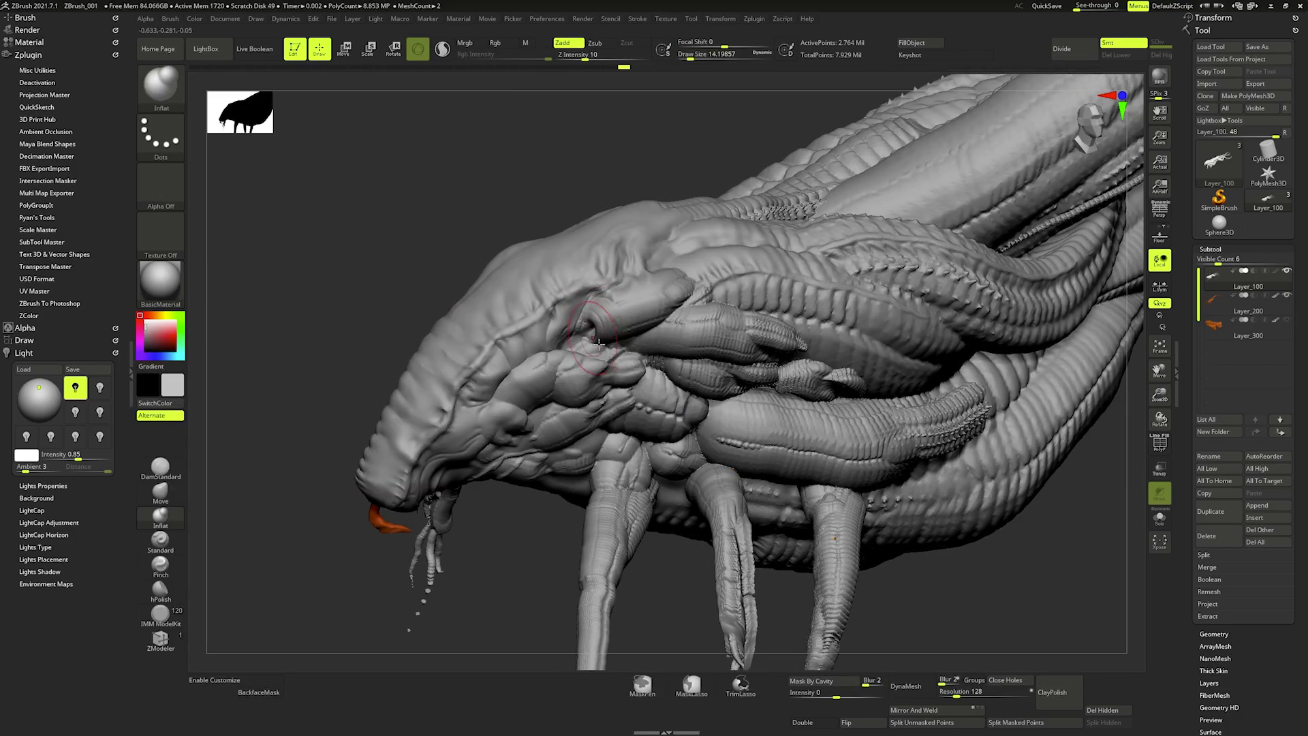
scroll(597, 325, "up", 5)
key("shift")
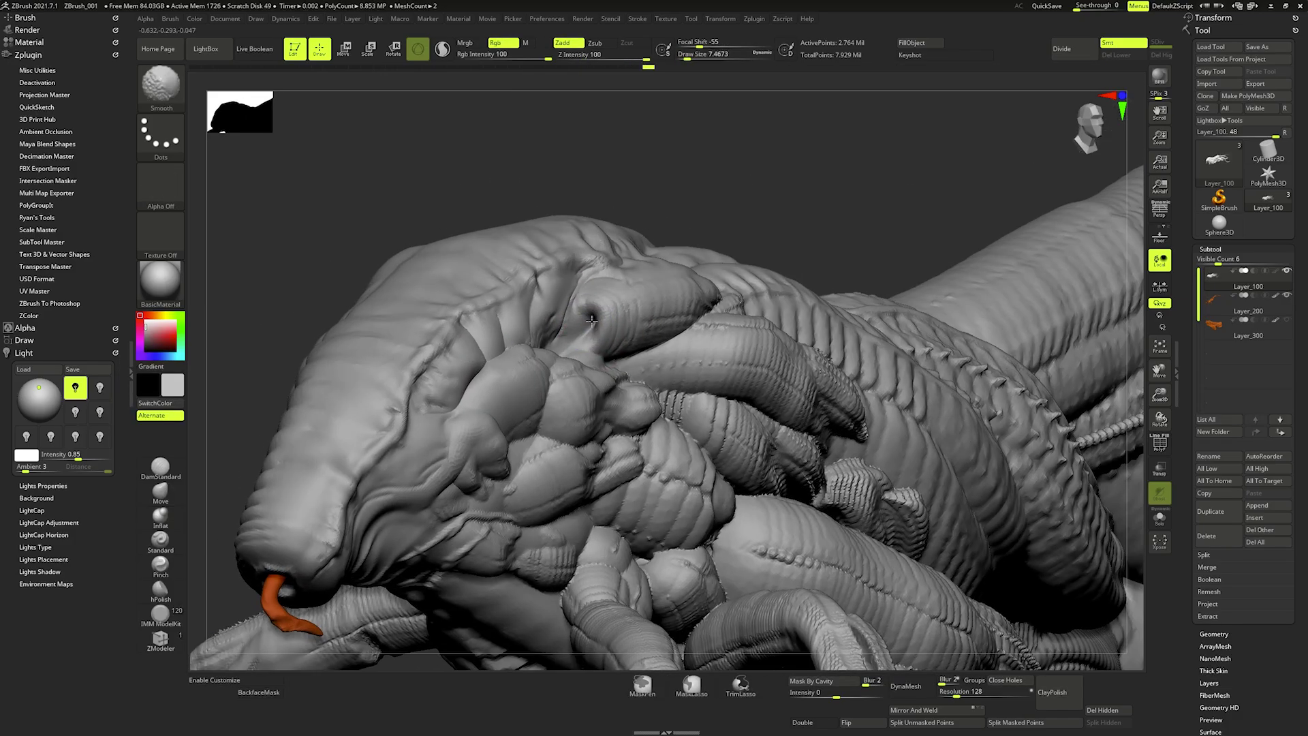
right_click_drag(594, 332, 628, 335)
key("ctrl")
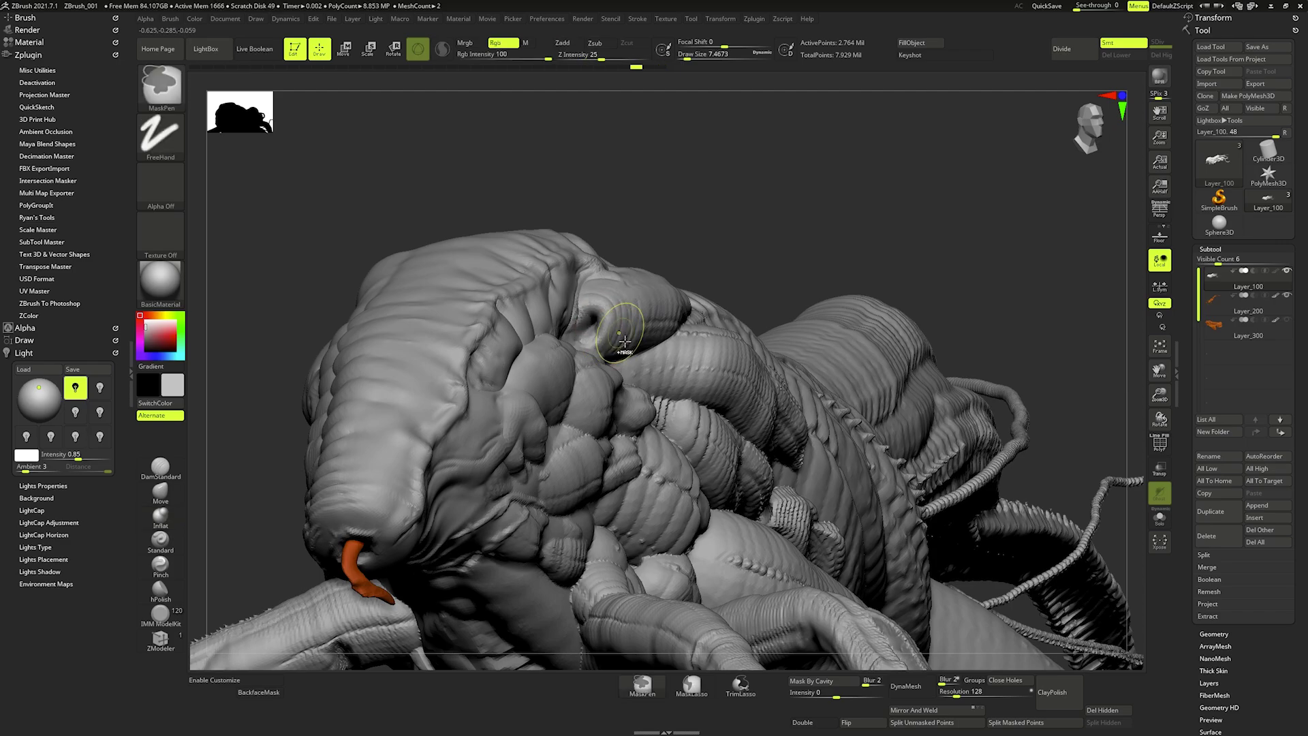
key("space")
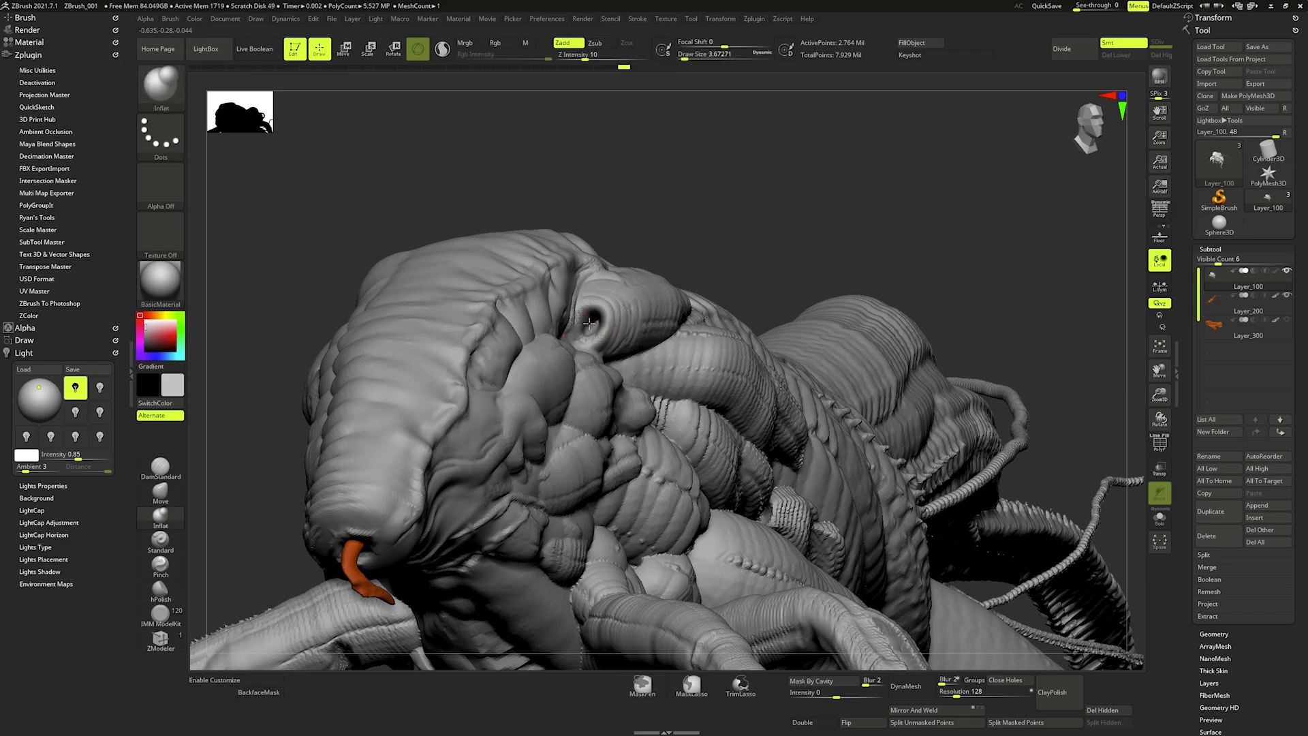
right_click_drag(600, 322, 593, 313)
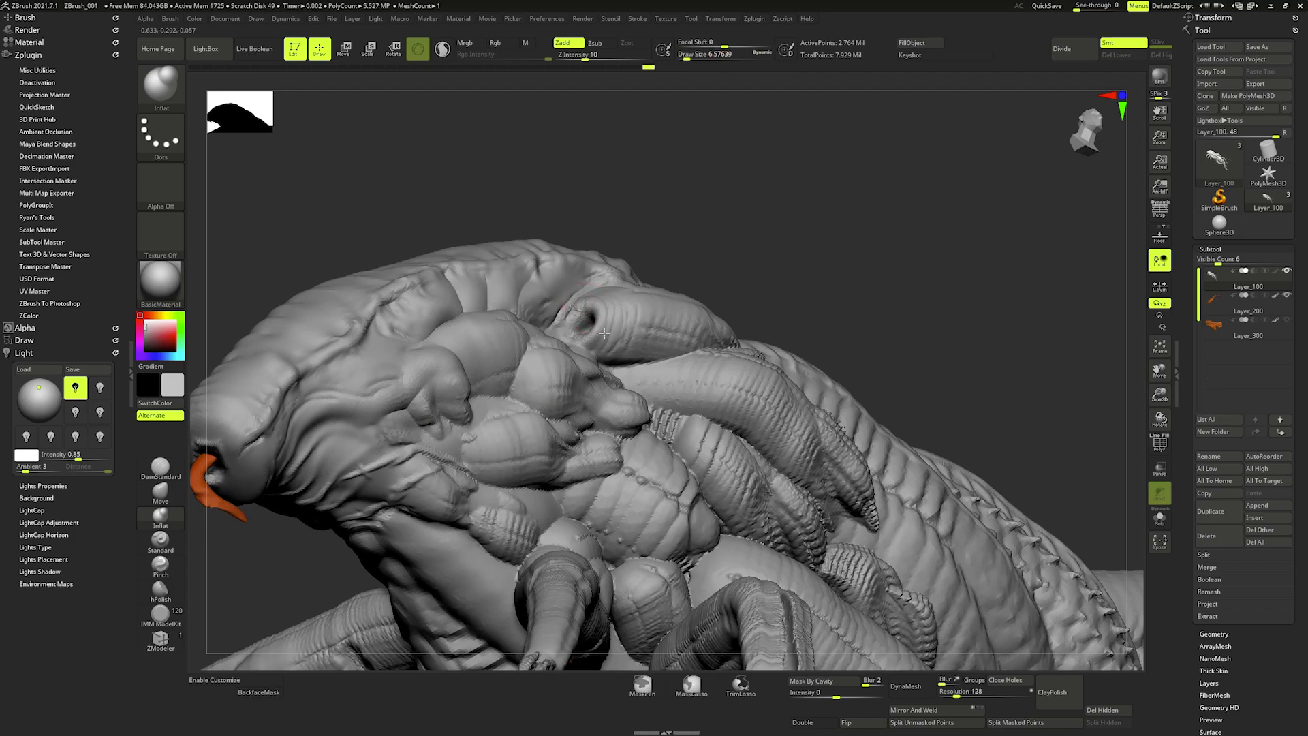
- Check the model with transparency, turn it off, and shape the folds beside the head using the Move brush at about 22 and 11
key("f")
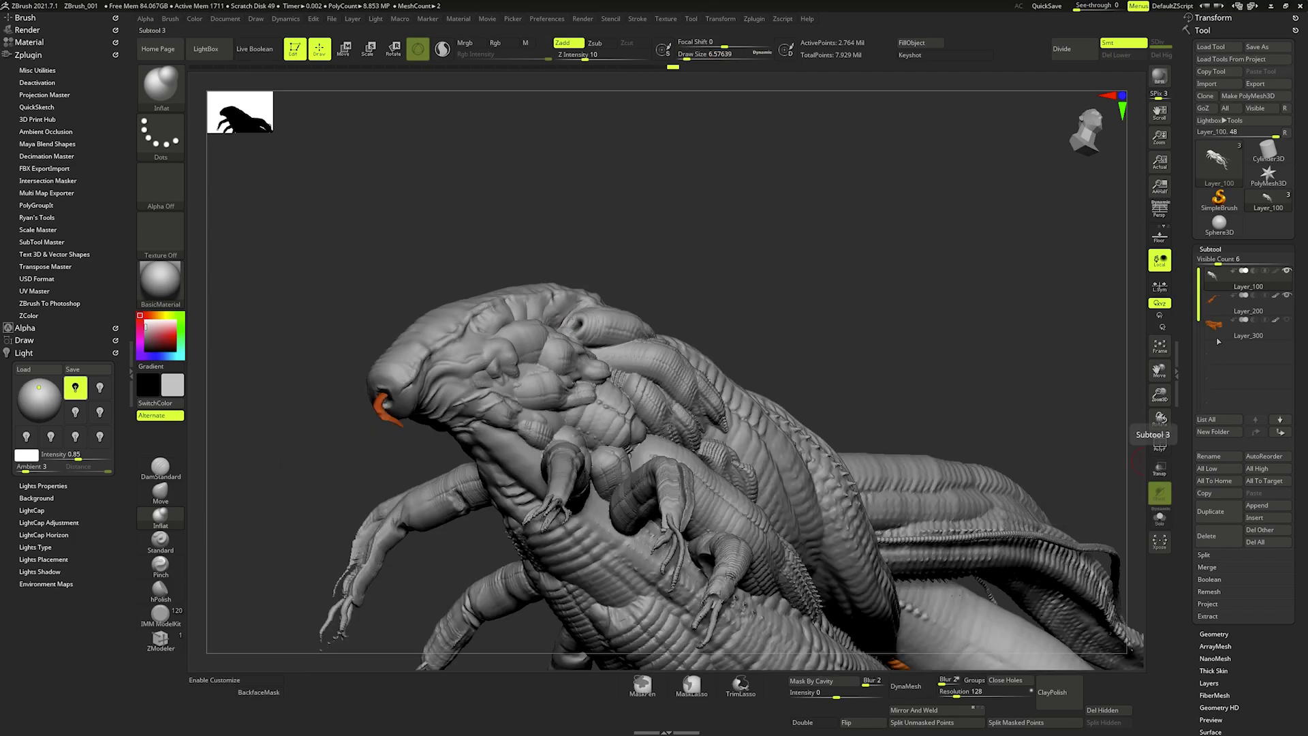
left_click(1160, 445)
left_click(1160, 444)
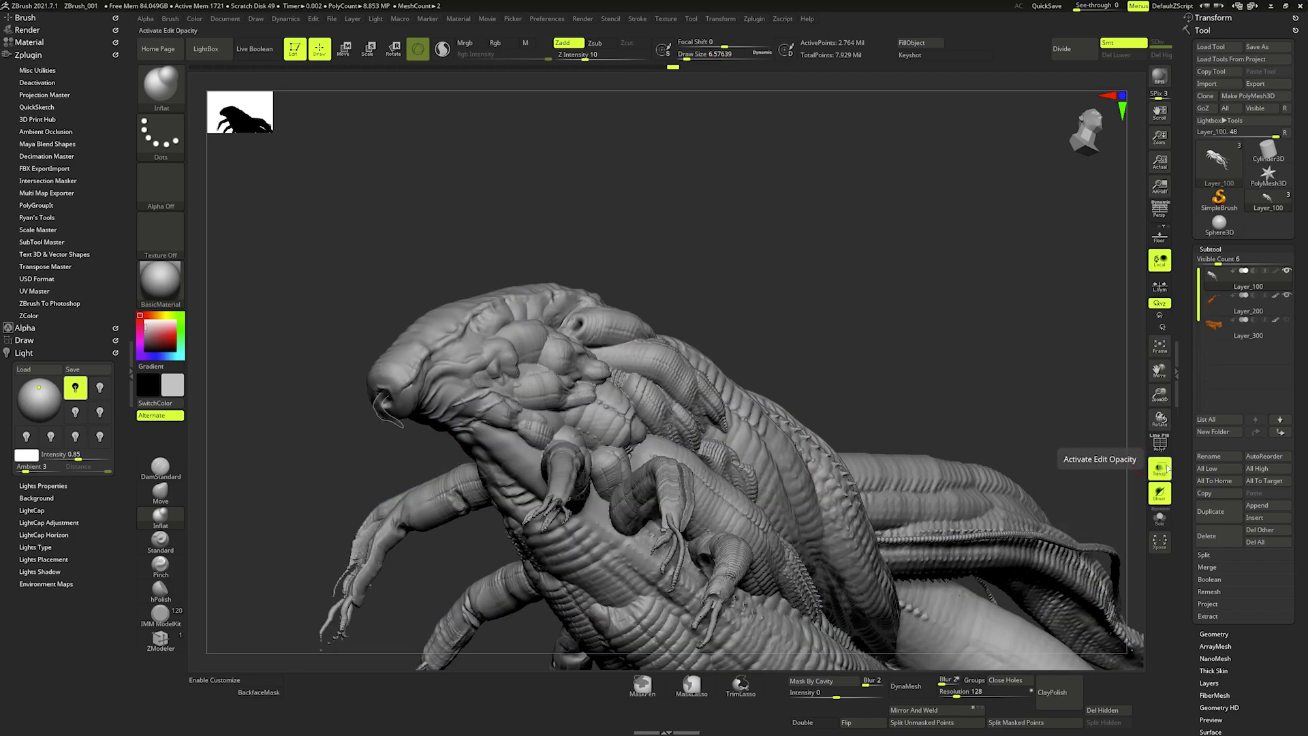
left_click(1159, 469)
mouse_move(852, 409)
right_mouse_down()
mouse_move(749, 374)
mouse_move(612, 298)
right_mouse_up()
key("b")
key("m")
key("v")
left_click(1160, 469)
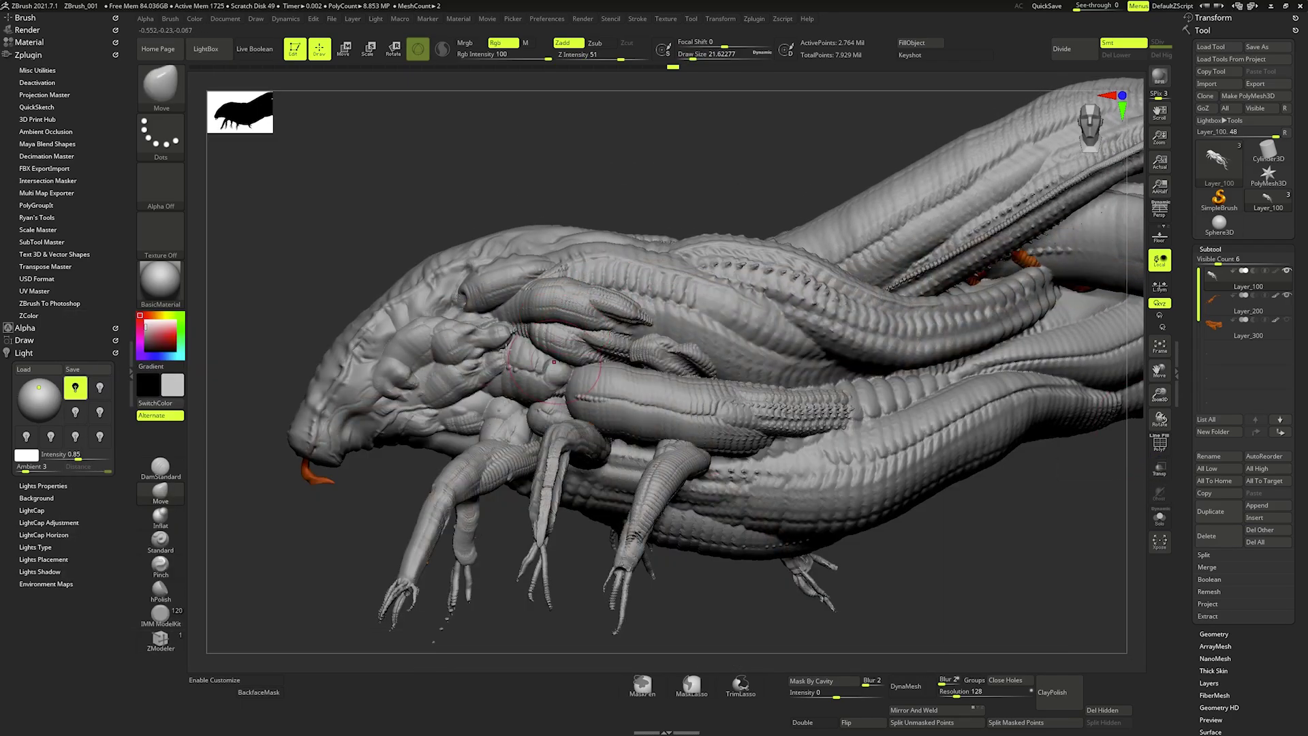
mouse_move(682, 409)
right_mouse_down()
mouse_move(519, 337)
mouse_move(504, 382)
mouse_move(517, 423)
right_mouse_up()
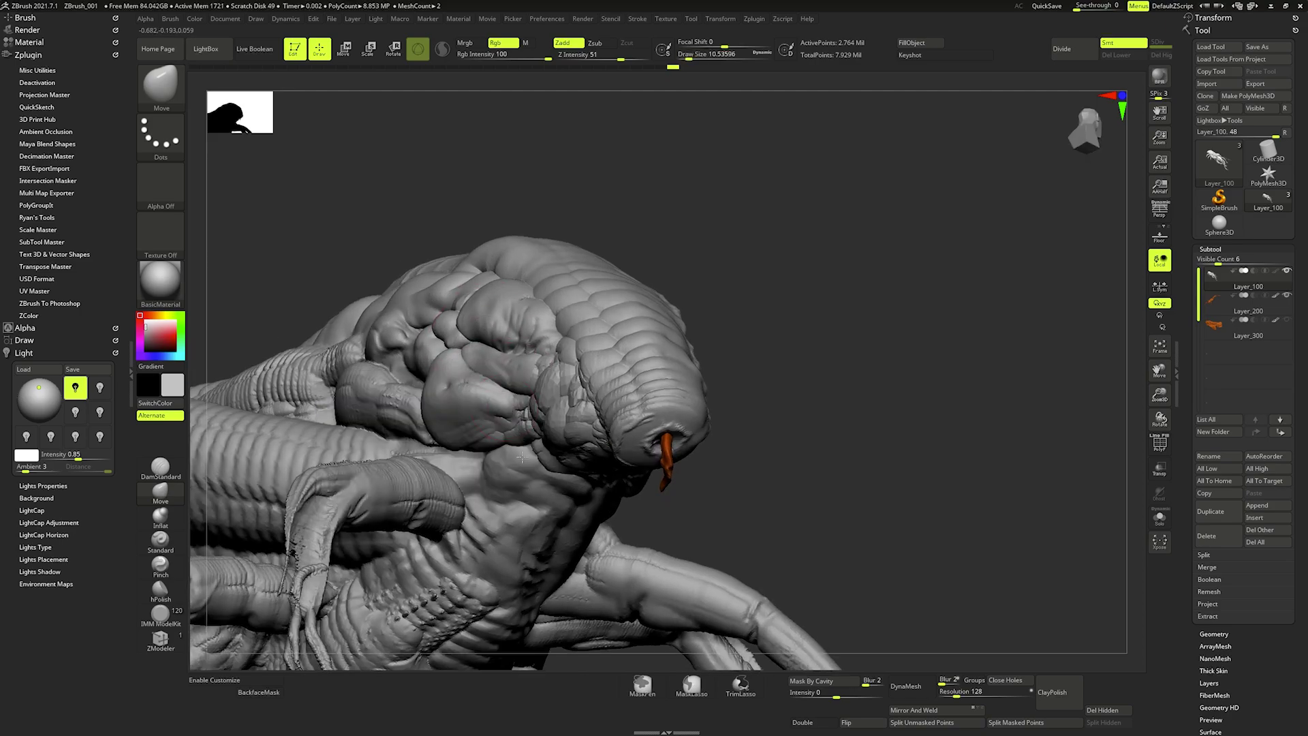
- Mask a small spot at the front end of the opposite cheek fold using the MaskPen brush at a draw size of about 2
key("space")
key("b")
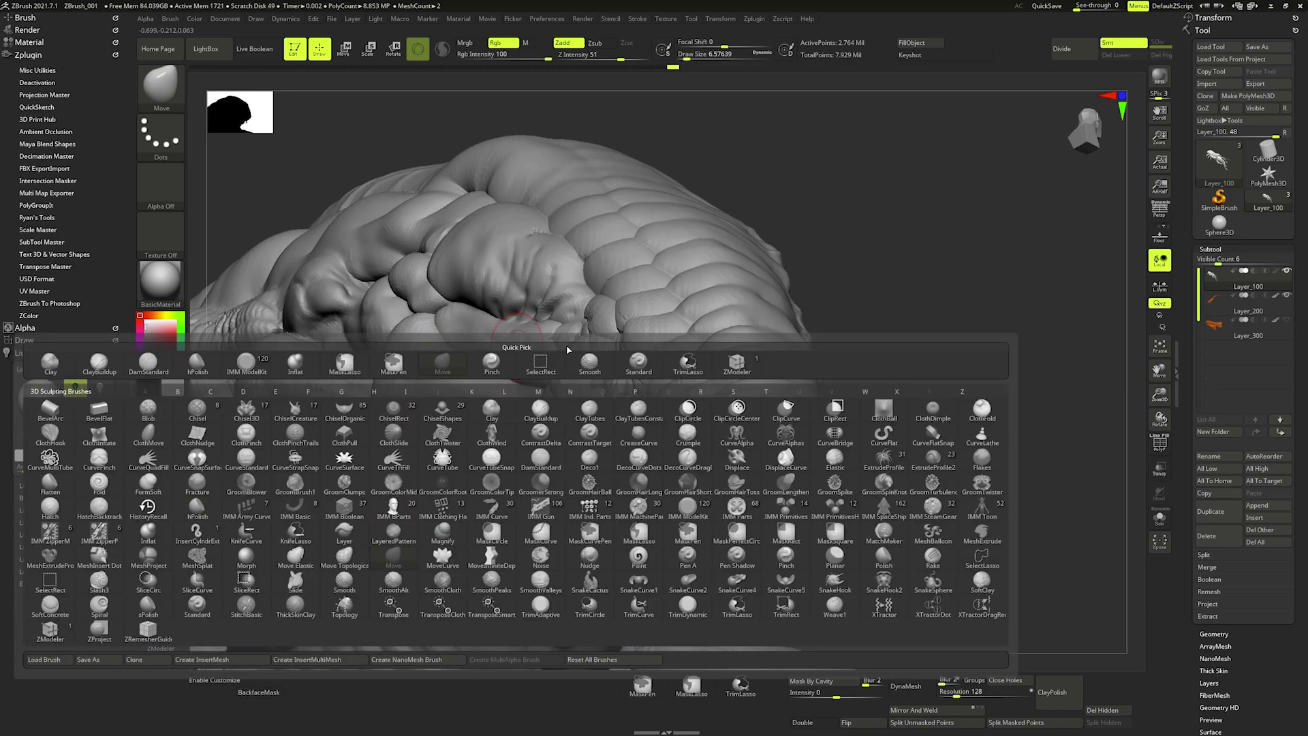
key("m")
key("p")
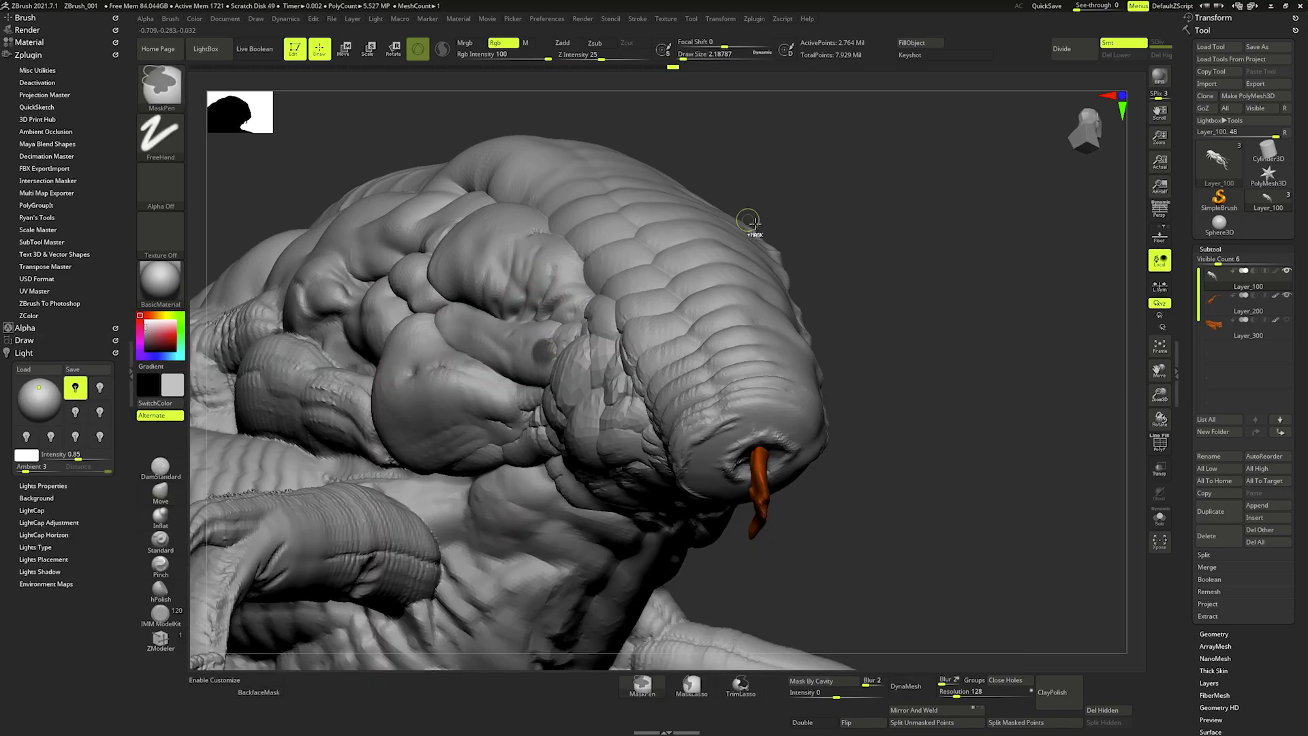
key("space")
- With the mask inverted, push the cheek spot inward using the Move brush at a draw size of about 19 and smooth it at about 2
key("b")
key("m")
key("v")
right_click_drag(682, 287, 538, 373)
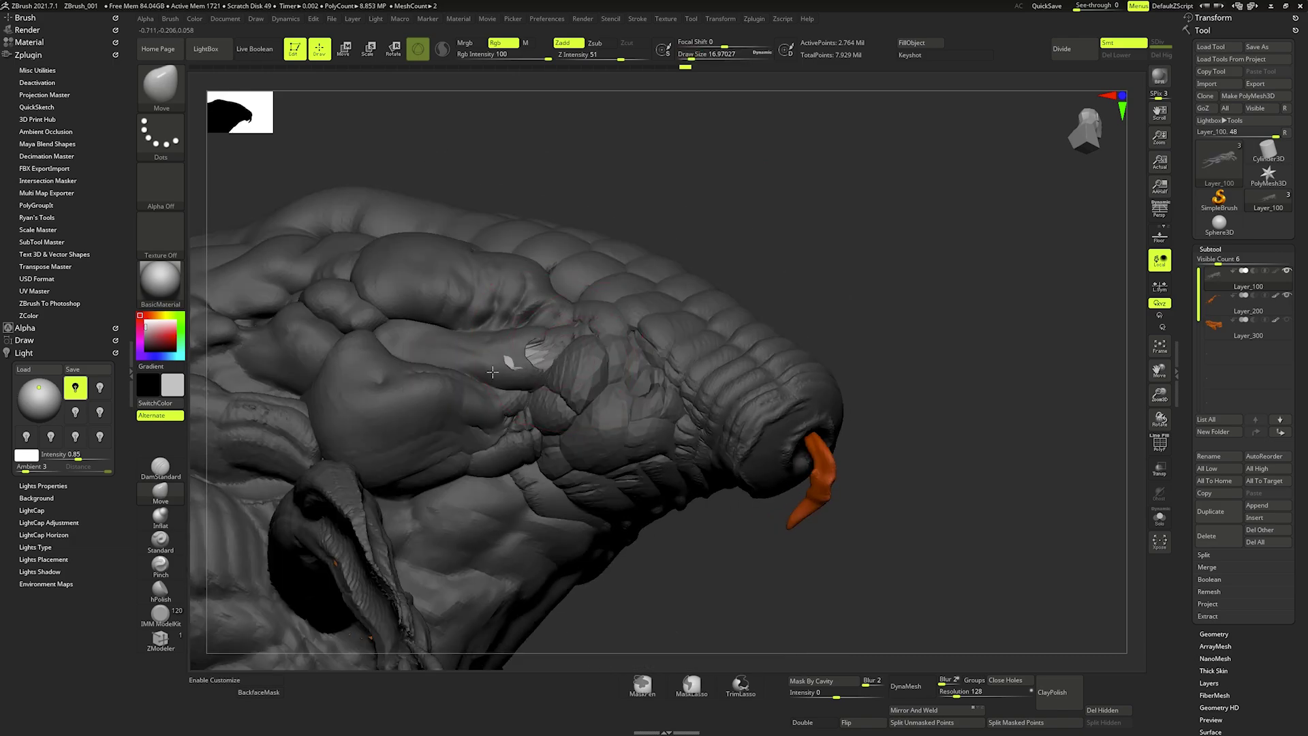
mouse_move(477, 332)
left_mouse_down()
mouse_move(518, 300)
mouse_move(497, 340)
mouse_move(504, 300)
mouse_move(574, 321)
left_mouse_up()
mouse_move(573, 321)
right_mouse_down()
mouse_move(522, 367)
mouse_move(542, 363)
mouse_move(518, 344)
mouse_move(559, 348)
mouse_move(628, 270)
right_mouse_up()
key("shift")
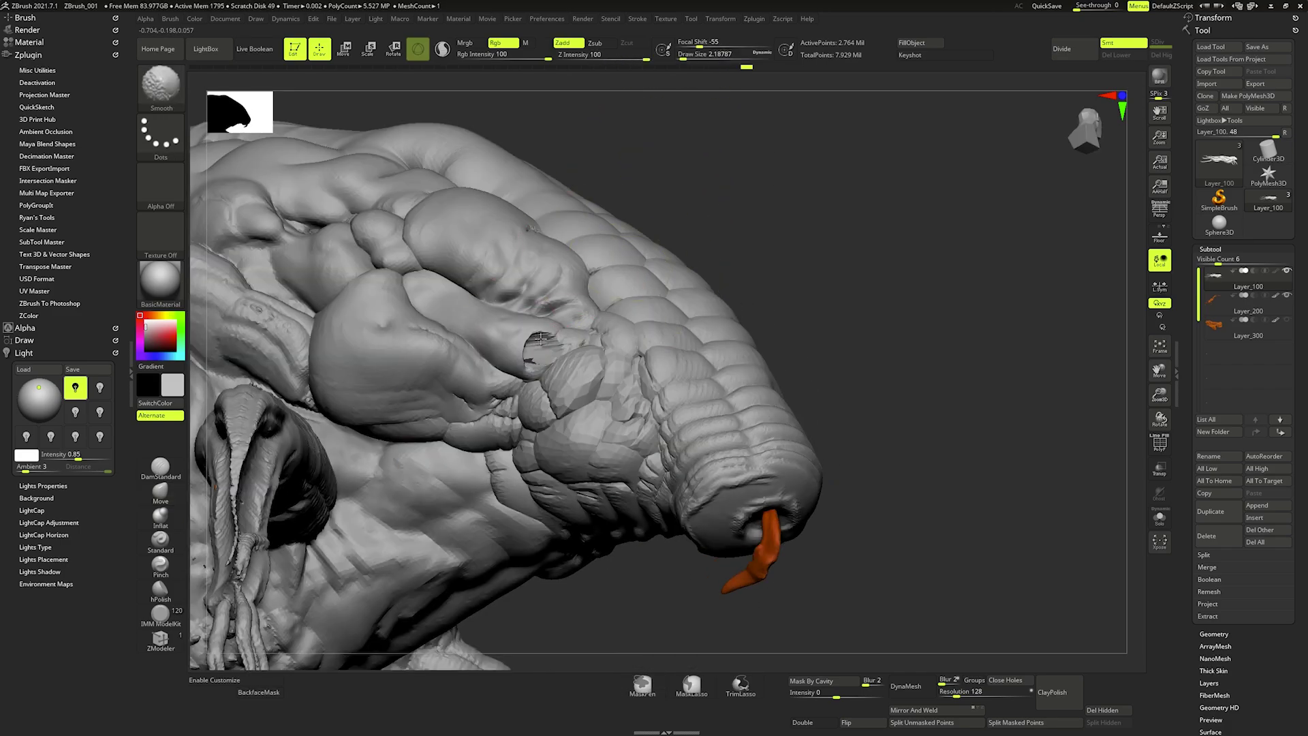
- Swell and smooth the rim of the cheek socket using the Inflat brush at draw sizes of about 3 and 5
key("f")
mouse_move(491, 386)
right_mouse_down()
mouse_move(483, 366)
mouse_move(501, 389)
right_mouse_up()
key("b")
key("i")
key("n")
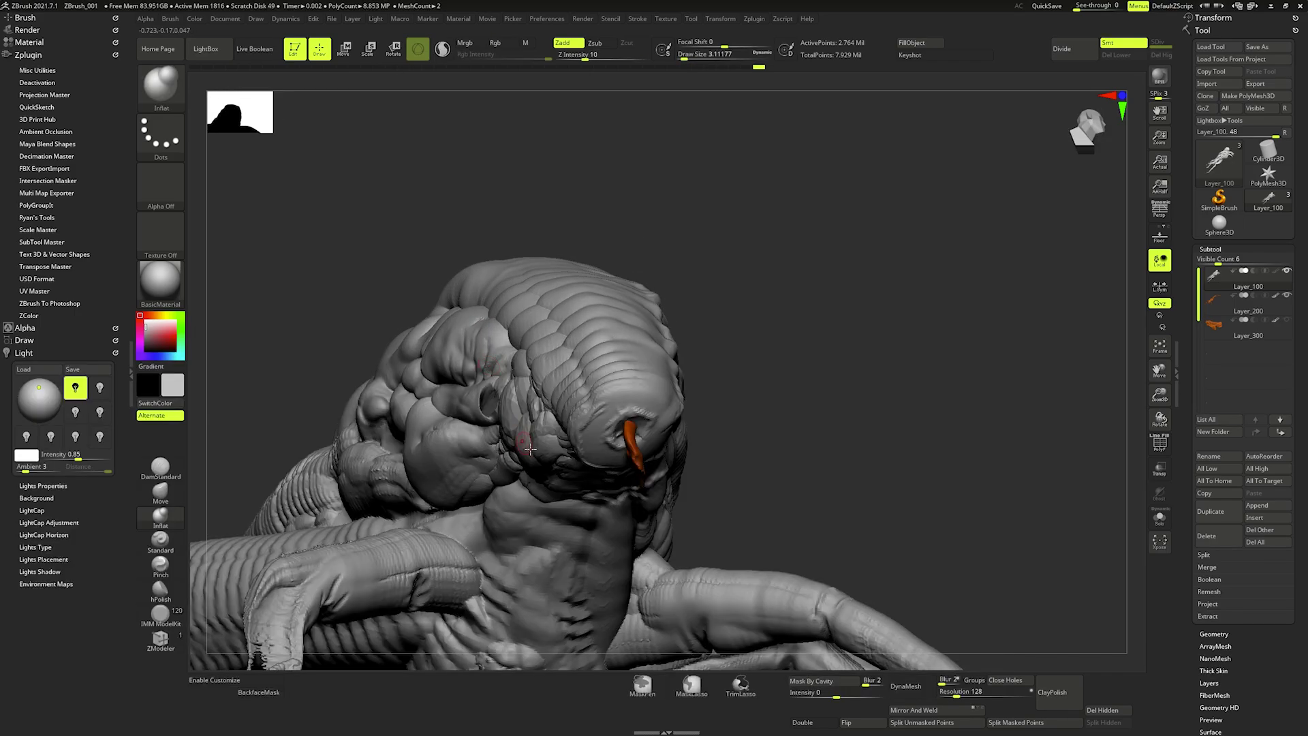
key("bracketright")
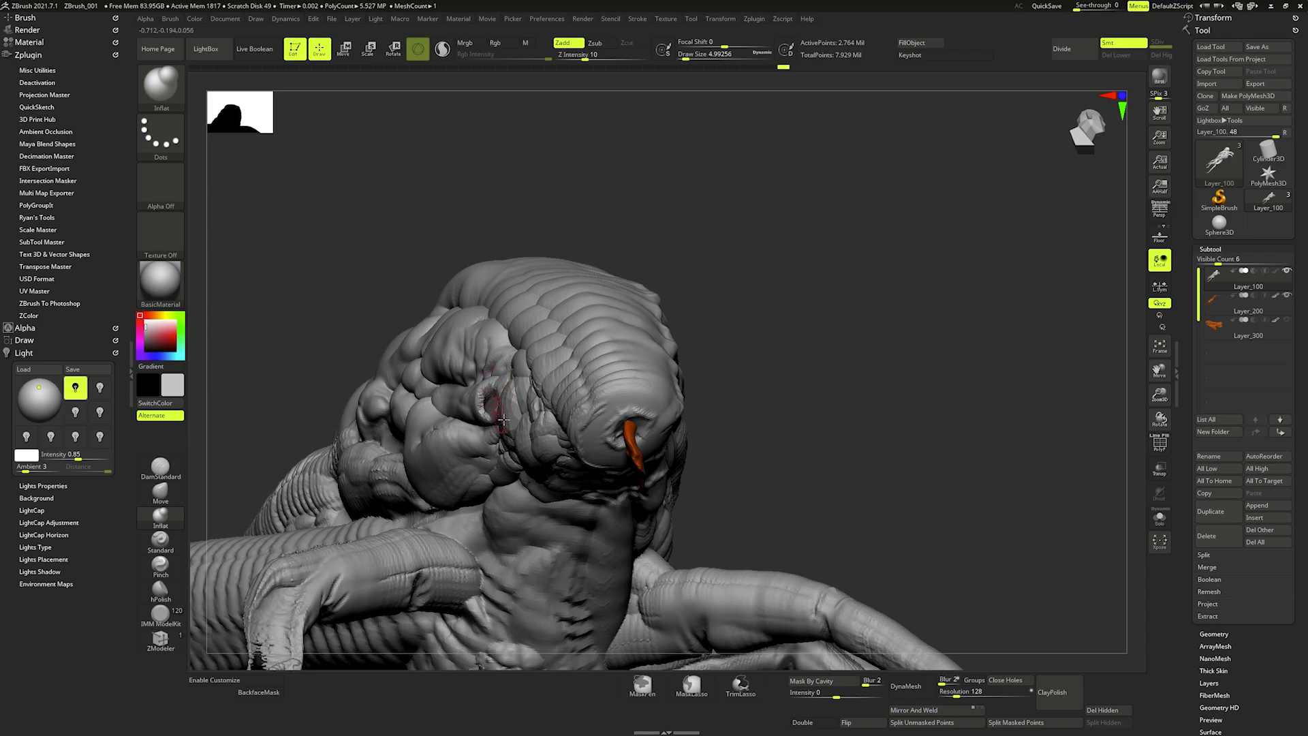
key("shift")
- Carve creases between the upper head scales and across the brow folds using the DamStandard brush at a draw size of about 3
mouse_move(489, 386)
right_mouse_down("alt")
mouse_move(584, 381)
mouse_move(706, 334)
right_mouse_up("alt")
key("b")
key("d")
key("s")
key("space")
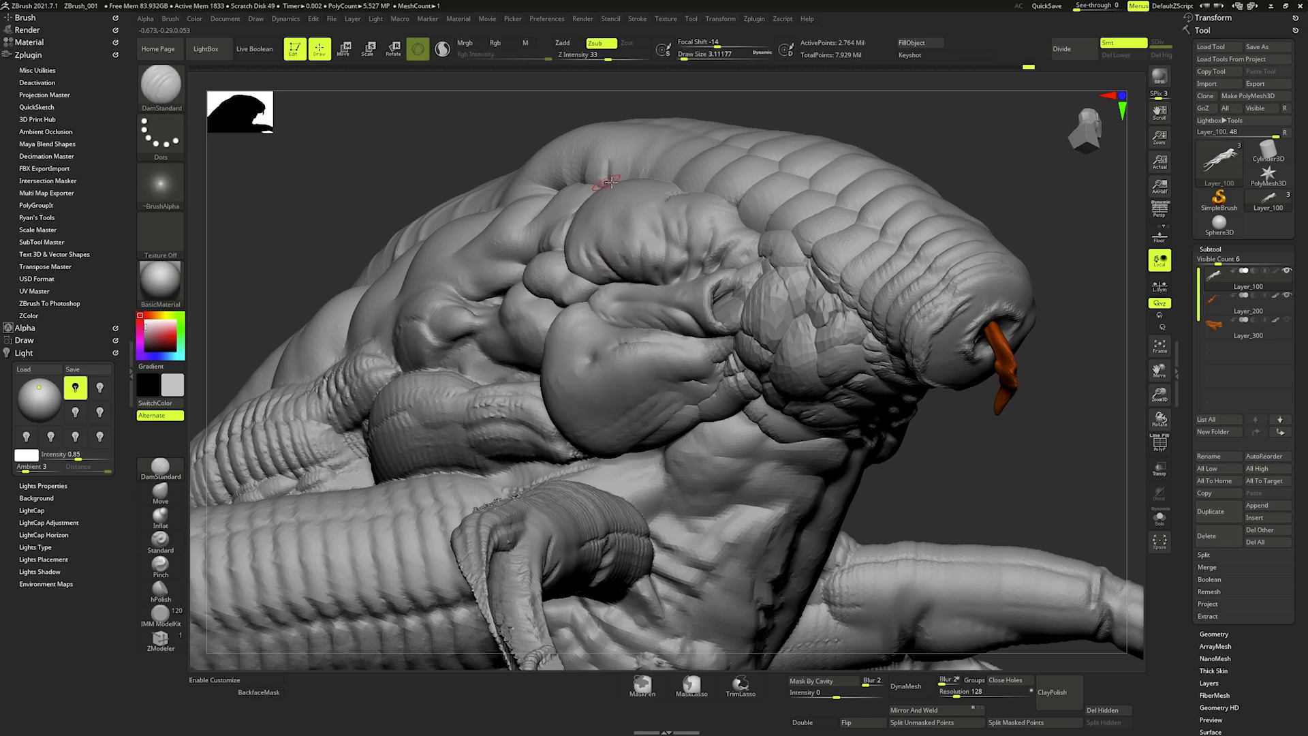
mouse_move(634, 164)
left_mouse_down()
mouse_move(662, 171)
mouse_move(680, 183)
mouse_move(695, 146)
mouse_move(671, 167)
left_mouse_up()
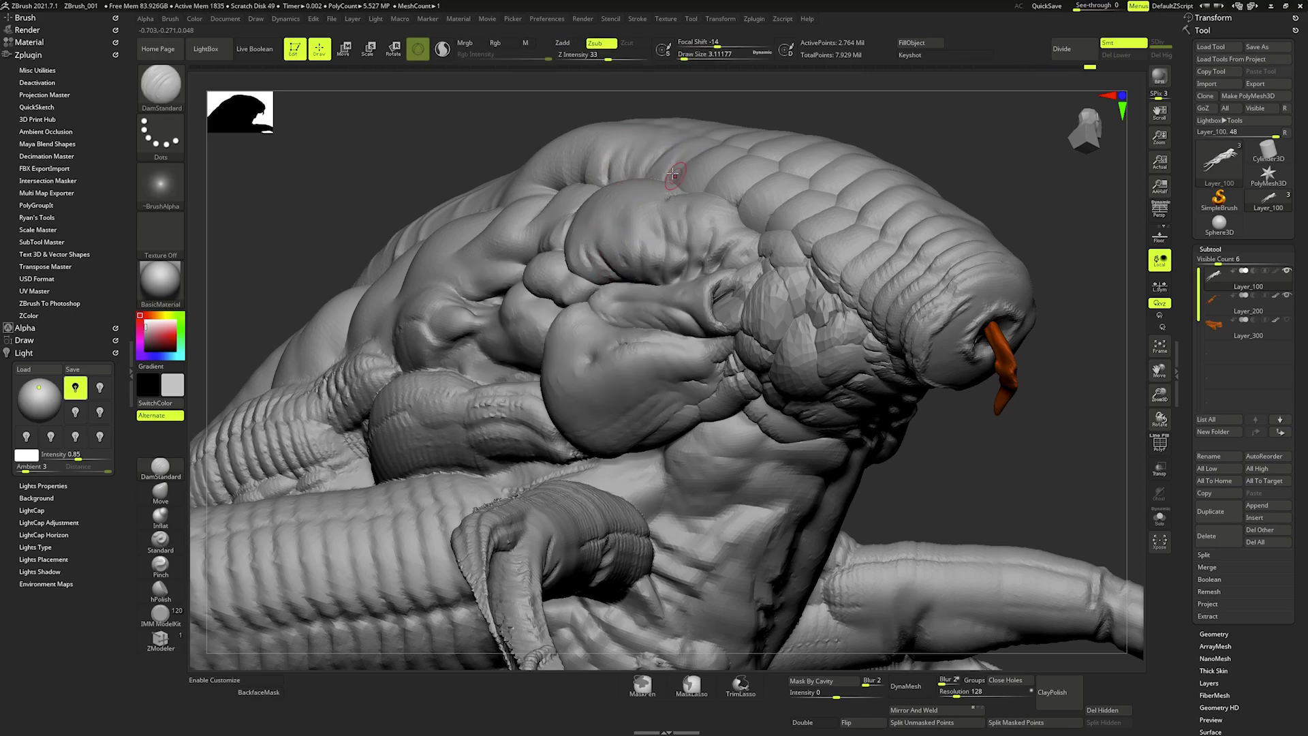
left_click_drag(681, 113, 709, 218)
left_click_drag(633, 242, 708, 239)
mouse_move(708, 240)
right_mouse_down()
mouse_move(641, 349)
mouse_move(539, 310)
right_mouse_up()
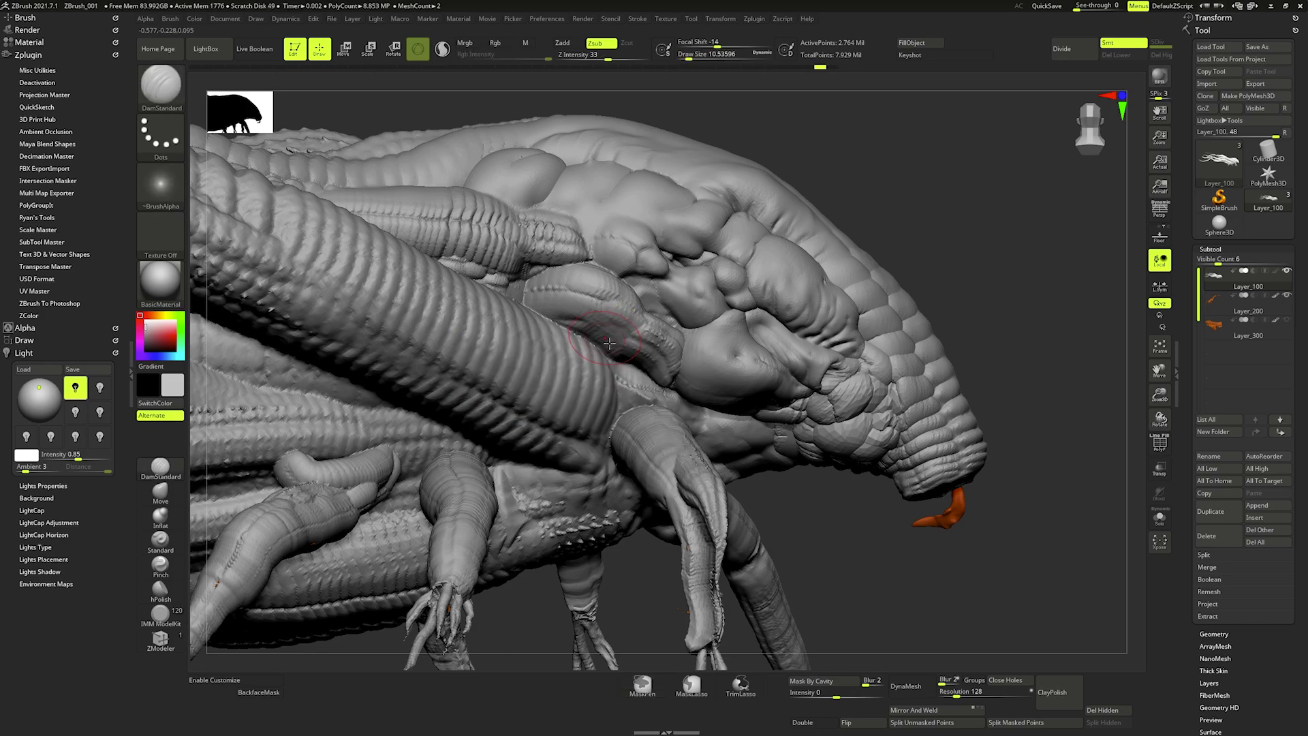
- Crease the fold behind the cheek with DamStandard at a draw size of about 11, and add wrinkles there with the CA_Wrinkles brush
left_click_drag(599, 344, 637, 299)
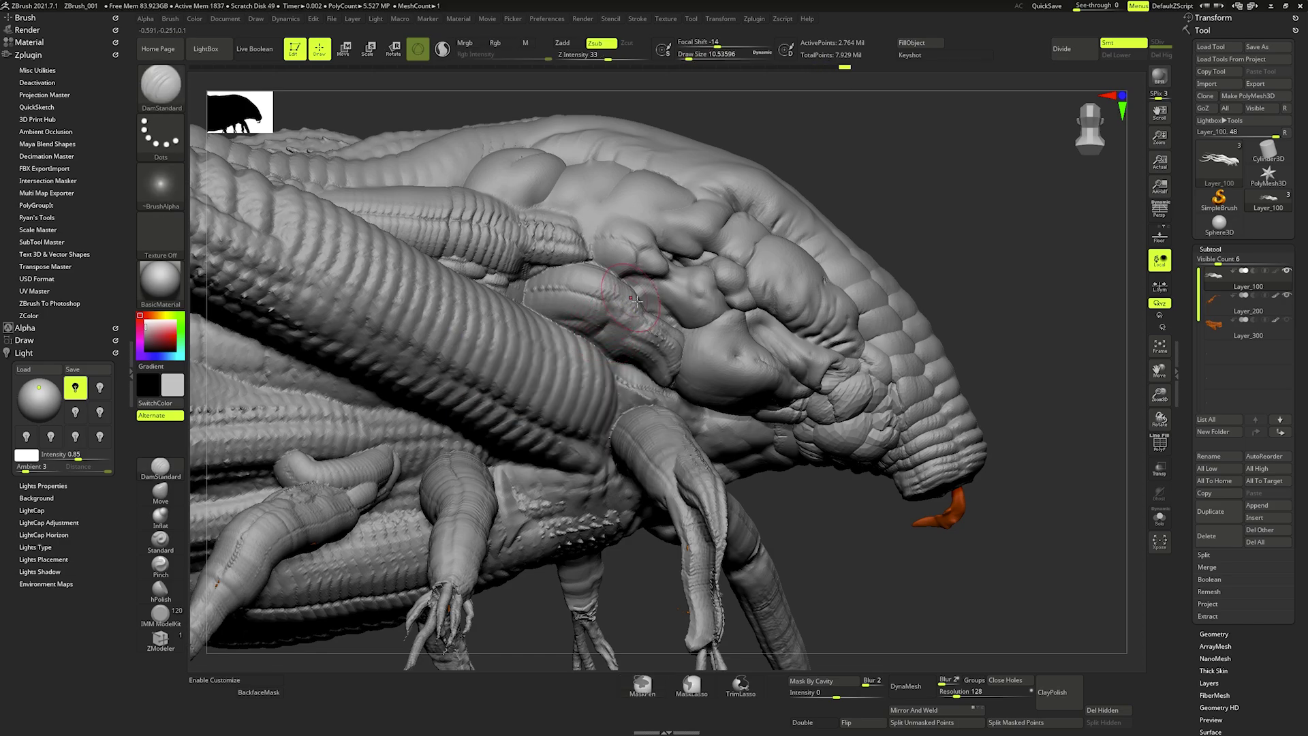
left_click(205, 49)
double_click(313, 149)
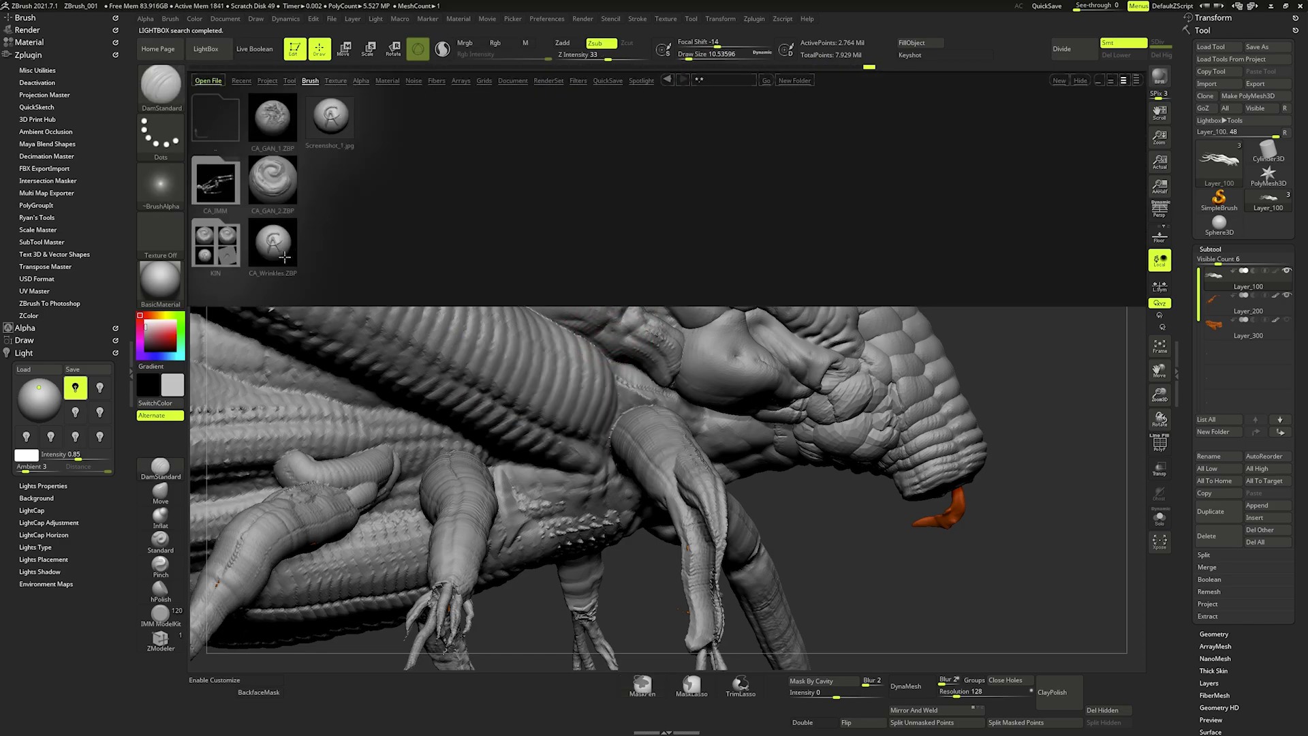
double_click(273, 117)
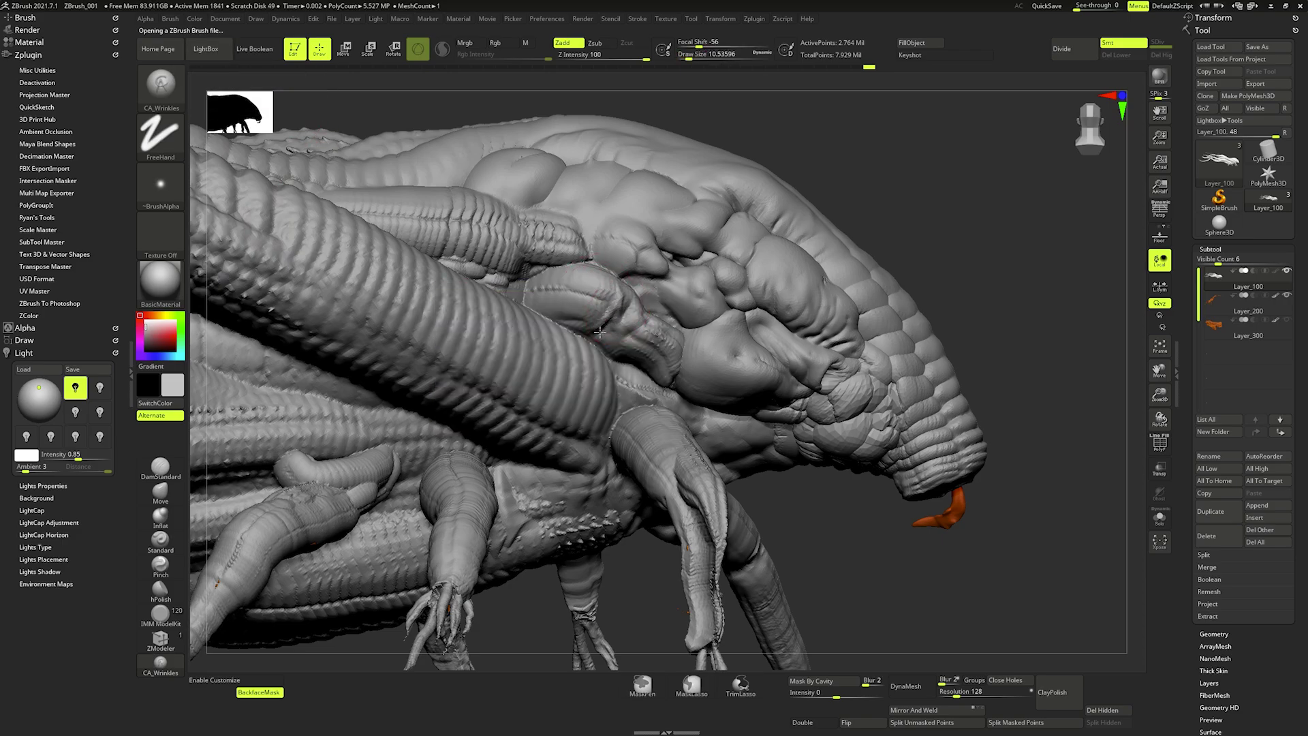
left_click_drag(599, 332, 633, 303)
- Carve wrinkles over the upper cheek folds and along the crown's border using CA_Wrinkles at draw sizes of about 14 and 8
right_click_drag(614, 273, 620, 210)
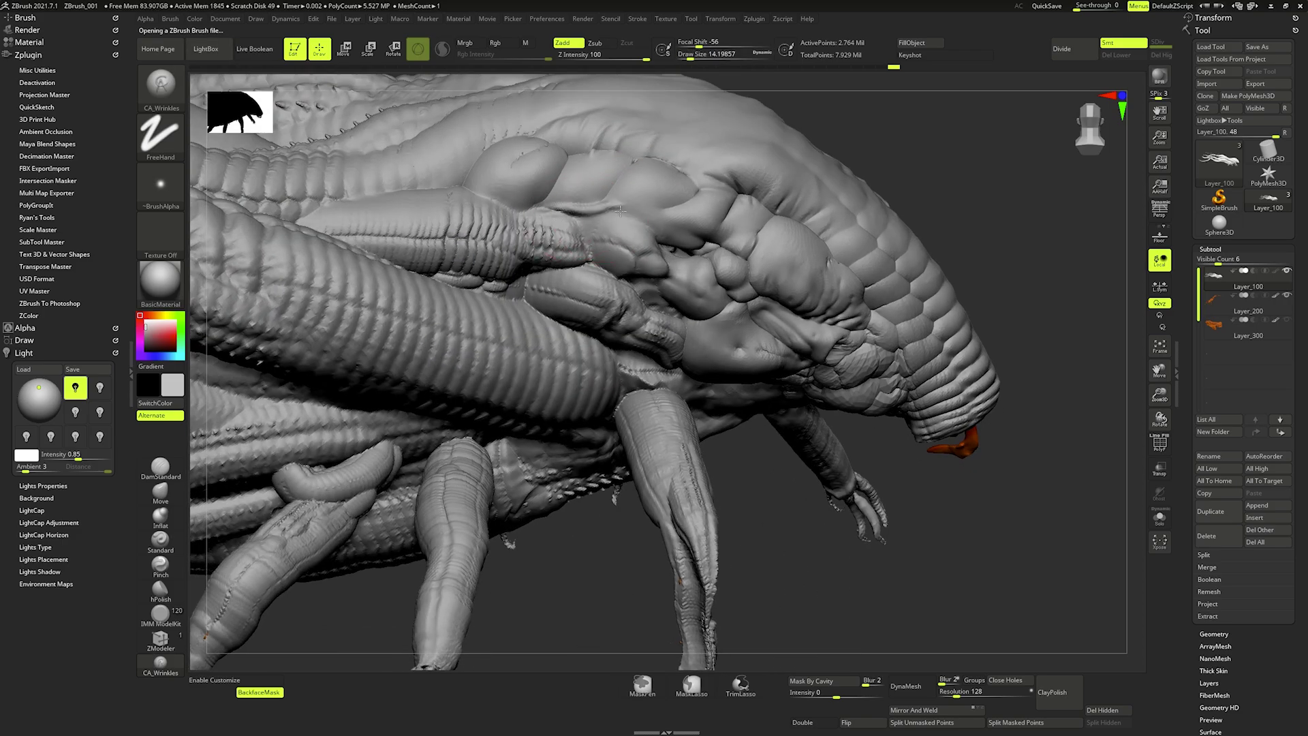
mouse_move(680, 246)
left_mouse_down()
mouse_move(567, 206)
mouse_move(663, 206)
mouse_move(676, 238)
mouse_move(674, 206)
mouse_move(628, 188)
mouse_move(552, 201)
left_mouse_up()
right_click_drag(684, 213, 654, 137)
mouse_move(654, 137)
left_mouse_down()
mouse_move(634, 157)
mouse_move(720, 166)
left_mouse_up()
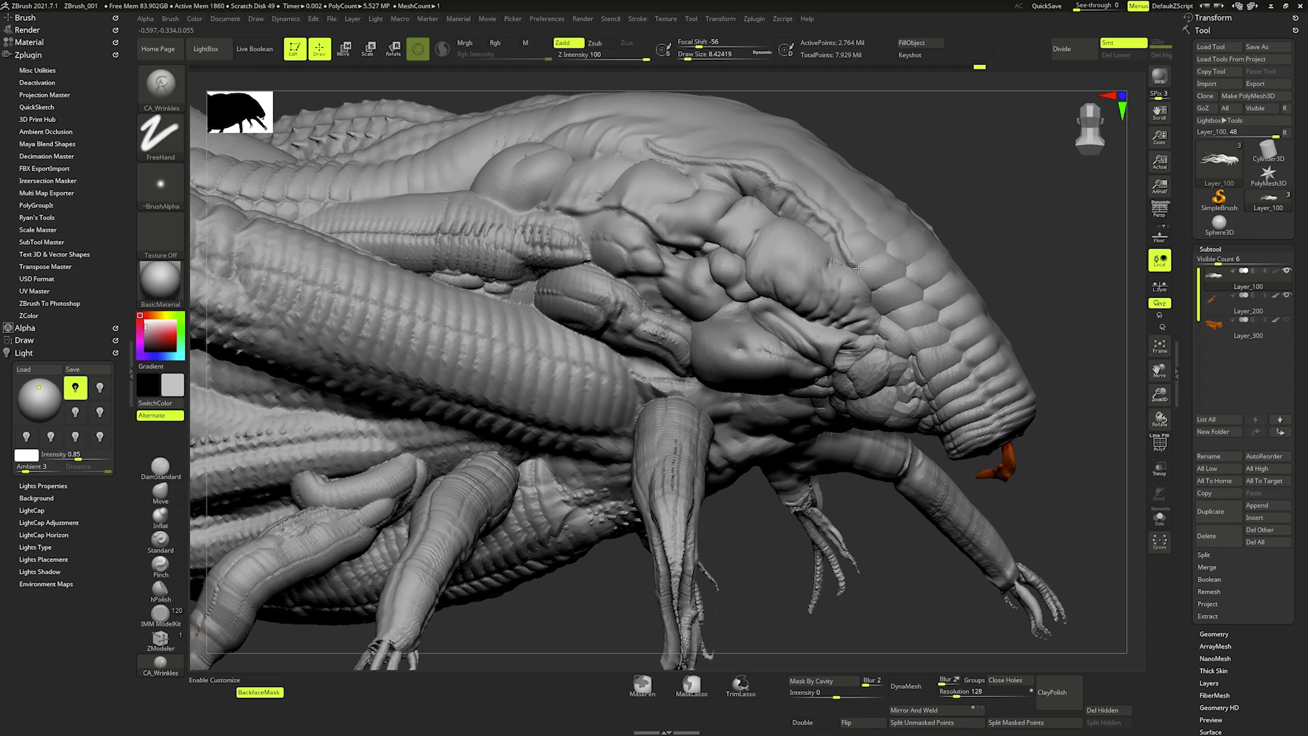
mouse_move(857, 269)
left_mouse_down()
mouse_move(810, 186)
mouse_move(711, 151)
left_mouse_up()
right_click_drag(718, 179, 729, 165)
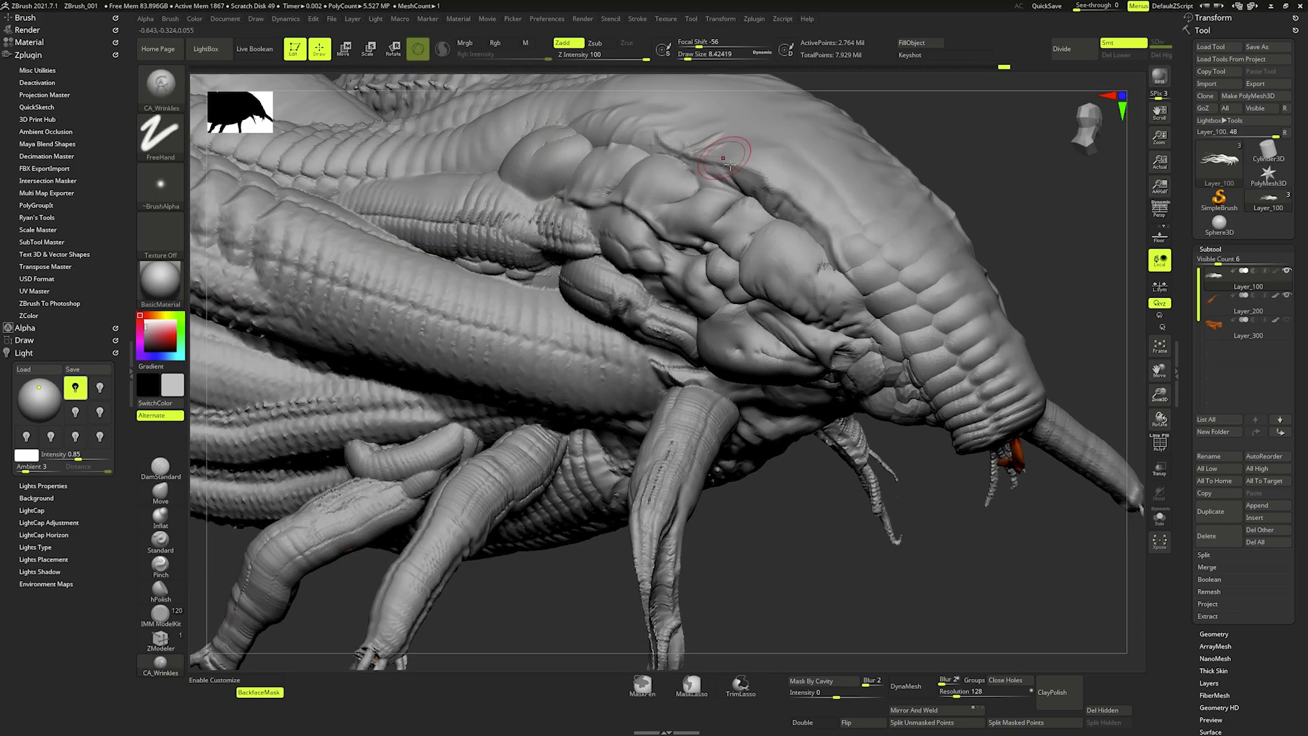
- Deepen the wrinkle line between the crown and cheek folds using CA_Wrinkles at a draw size of about 8, and smooth its edges
mouse_move(778, 174)
left_mouse_down()
mouse_move(831, 198)
mouse_move(845, 238)
left_mouse_up()
key("shift")
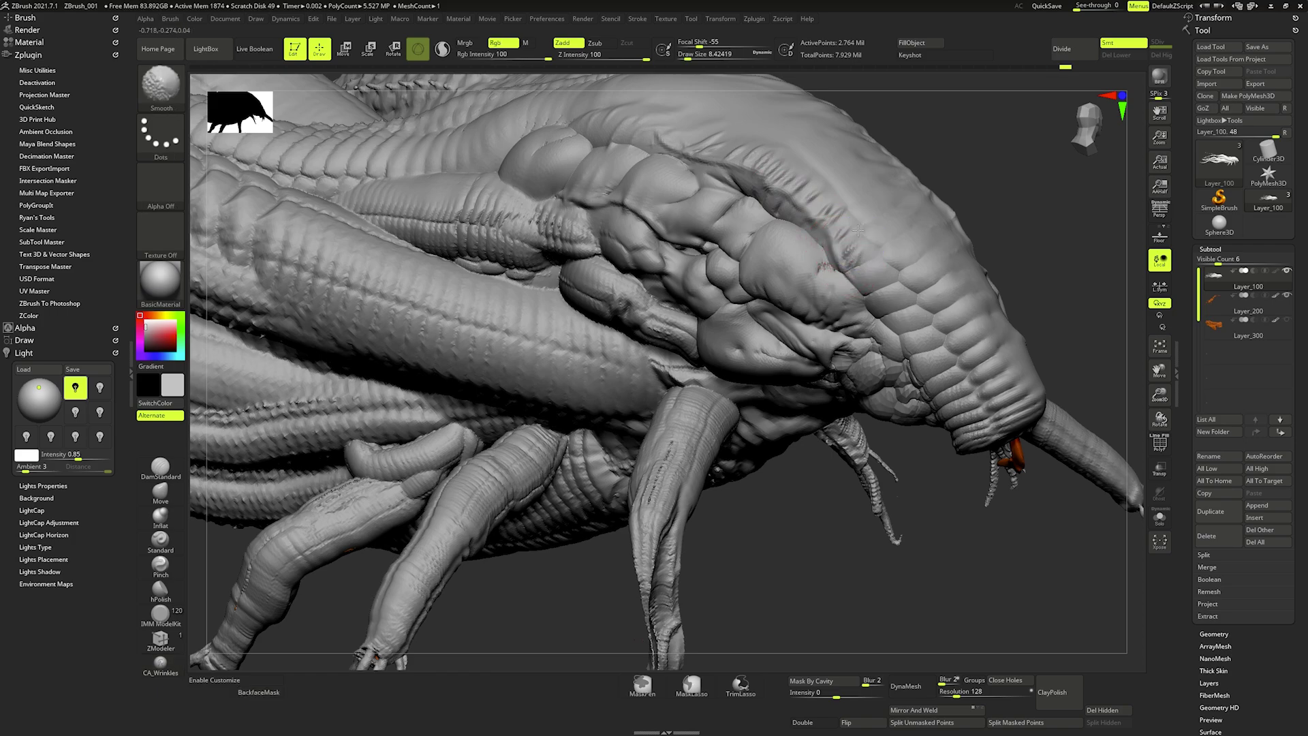
left_click_drag(697, 143, 718, 174)
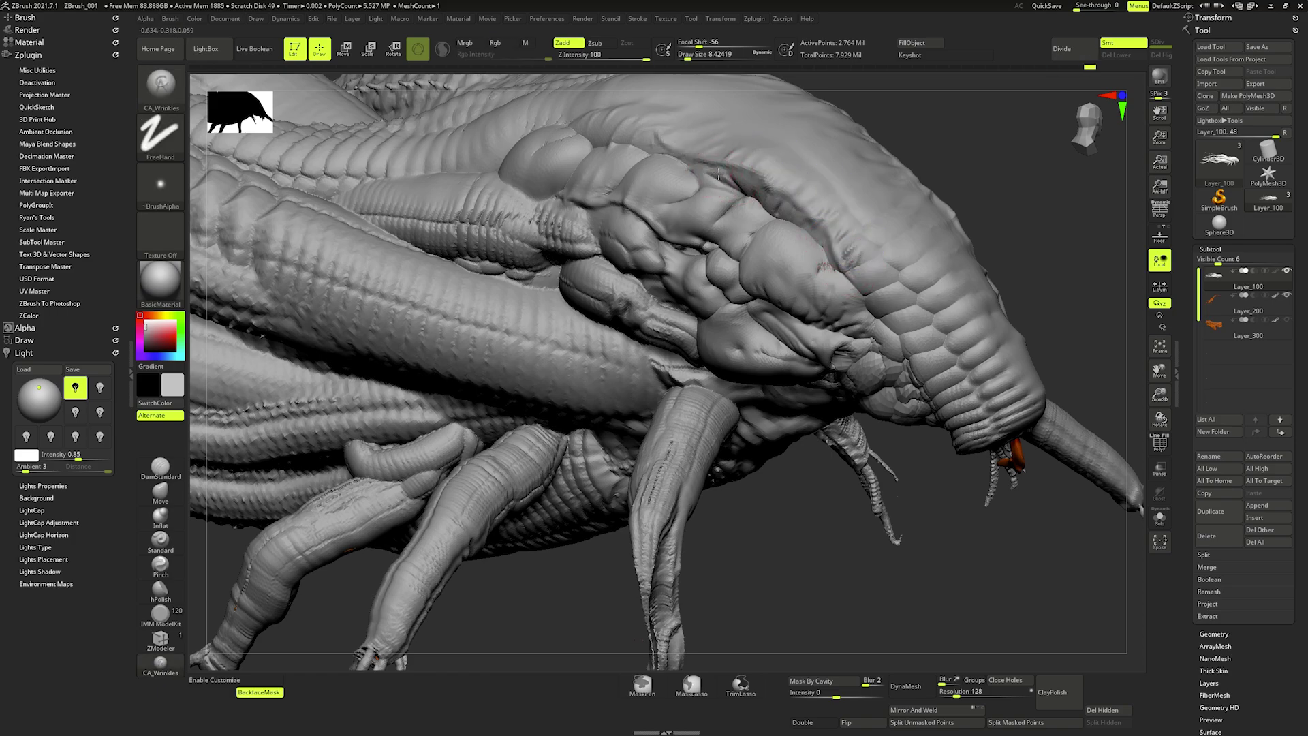
key("shift")
mouse_move(797, 221)
left_mouse_down("shift")
mouse_move(722, 157)
mouse_move(784, 228)
mouse_move(777, 194)
left_mouse_up("shift")
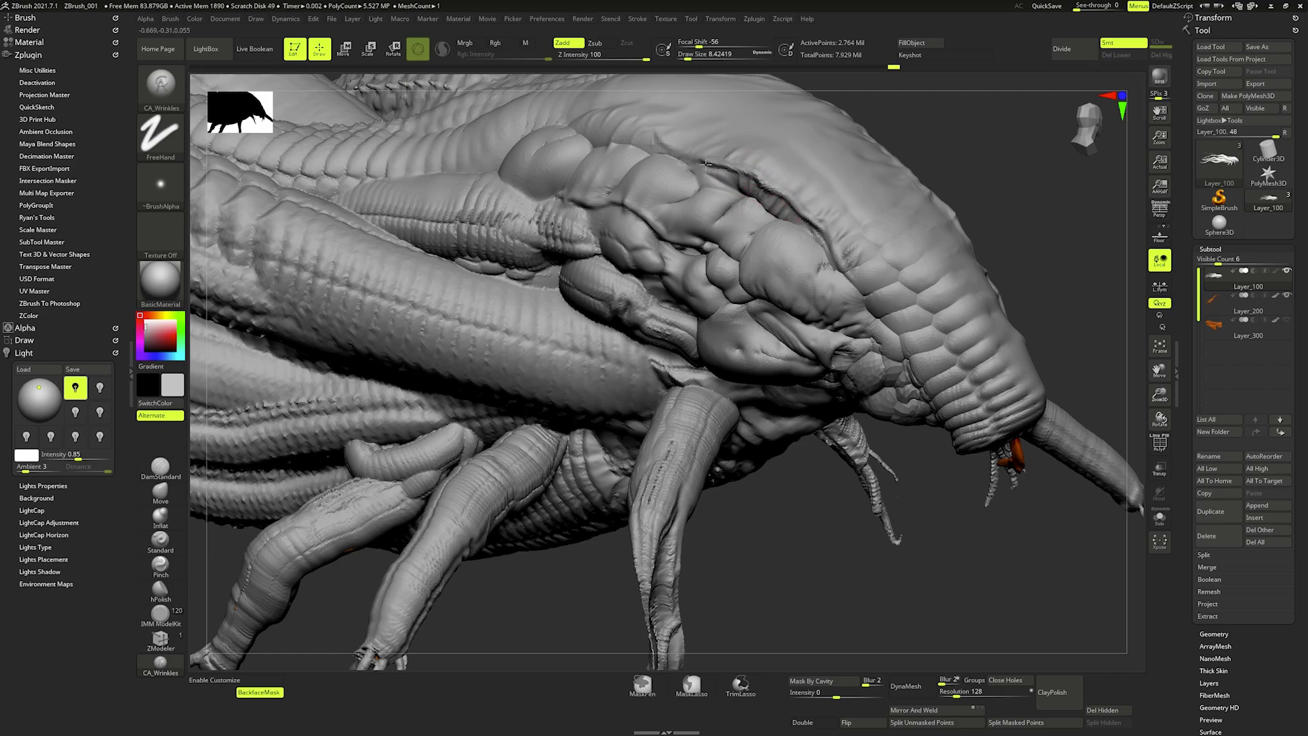
- Carve long wrinkles along the large tentacle running back from the head using CA_Wrinkles at draw sizes of about 20 and 11
scroll(706, 164, "down", 5)
key("shift")
mouse_move(798, 243)
right_mouse_down()
mouse_move(763, 325)
mouse_move(767, 315)
right_mouse_up()
scroll(764, 326, "up", 3)
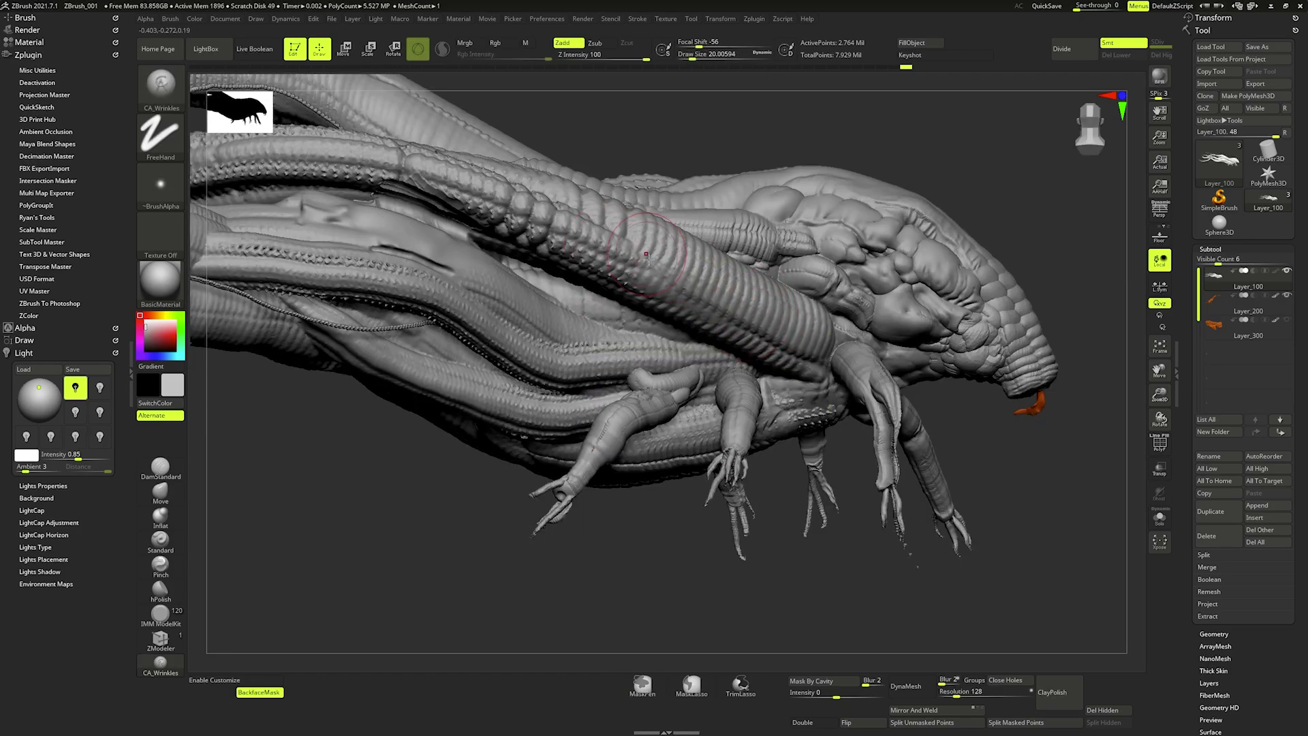
left_click_drag(671, 278, 742, 322)
right_click_drag(799, 351, 808, 311)
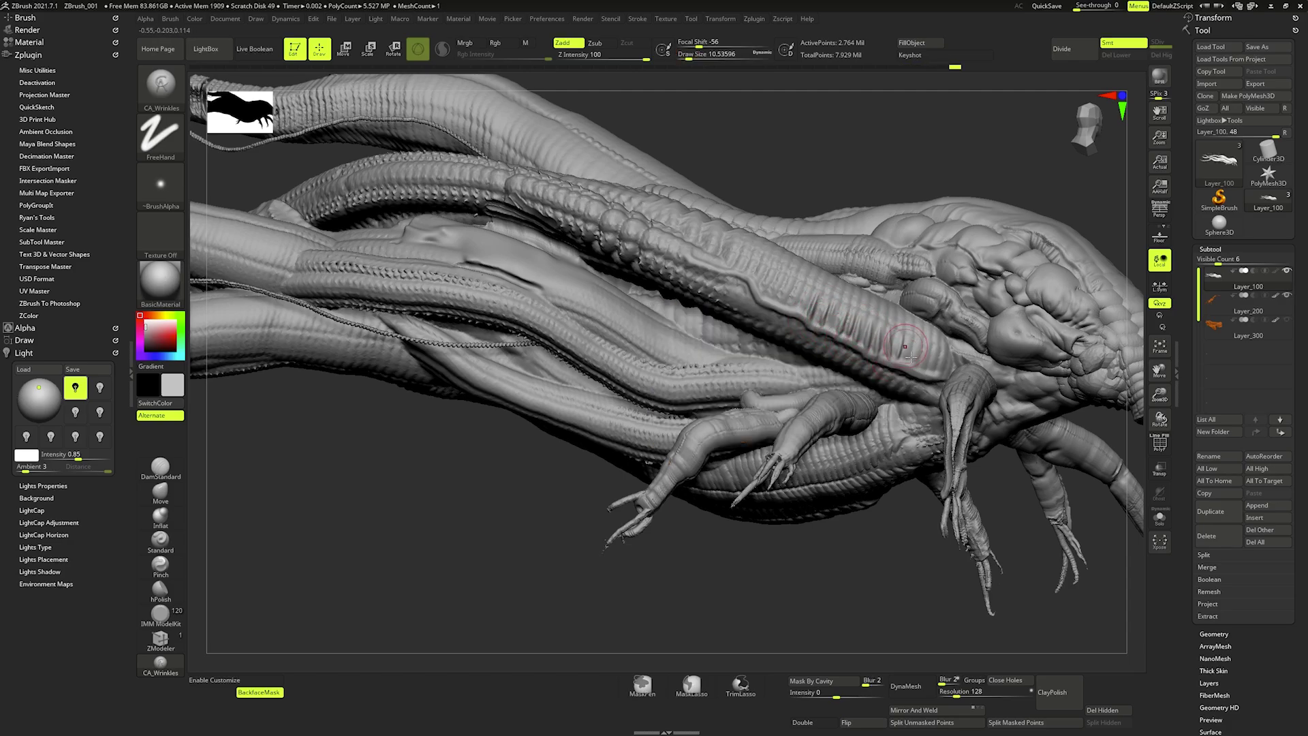
- Smooth and refine the wrinkles along the large tentacle behind the head using CA_Wrinkles at draw sizes of about 16, 5 and 7
key("shift")
mouse_move(777, 272)
right_mouse_down()
mouse_move(803, 327)
mouse_move(787, 325)
right_mouse_up()
left_click_drag(826, 353, 795, 330)
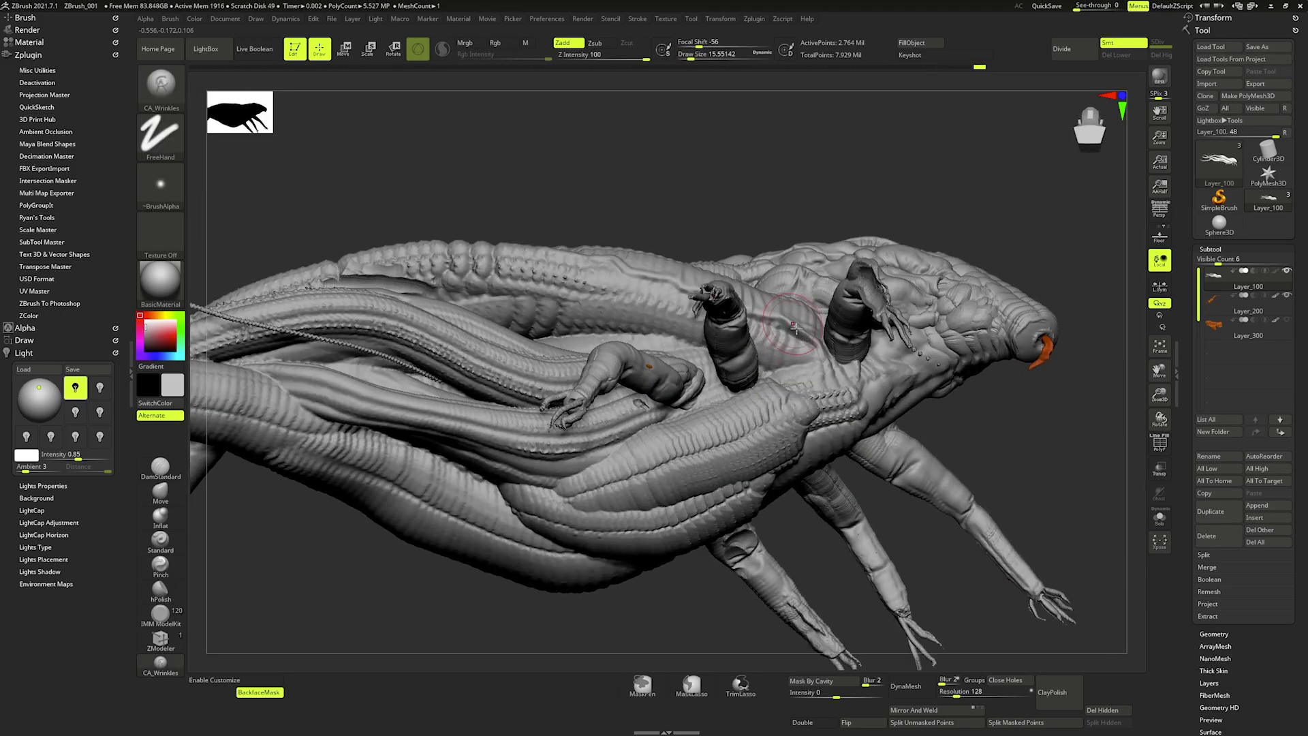
right_click_drag(755, 298, 605, 278)
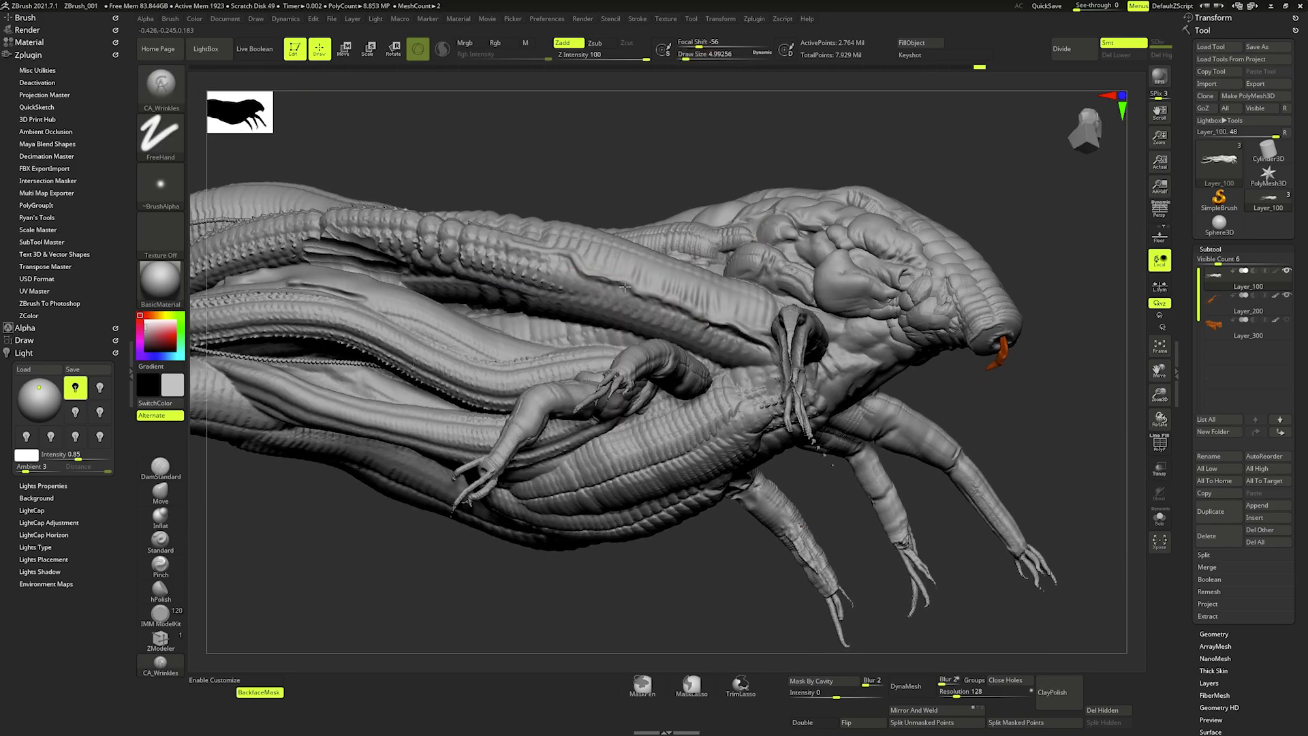
mouse_move(624, 287)
left_mouse_down()
mouse_move(679, 309)
mouse_move(648, 277)
mouse_move(665, 283)
left_mouse_up()
right_click_drag(666, 283, 688, 278)
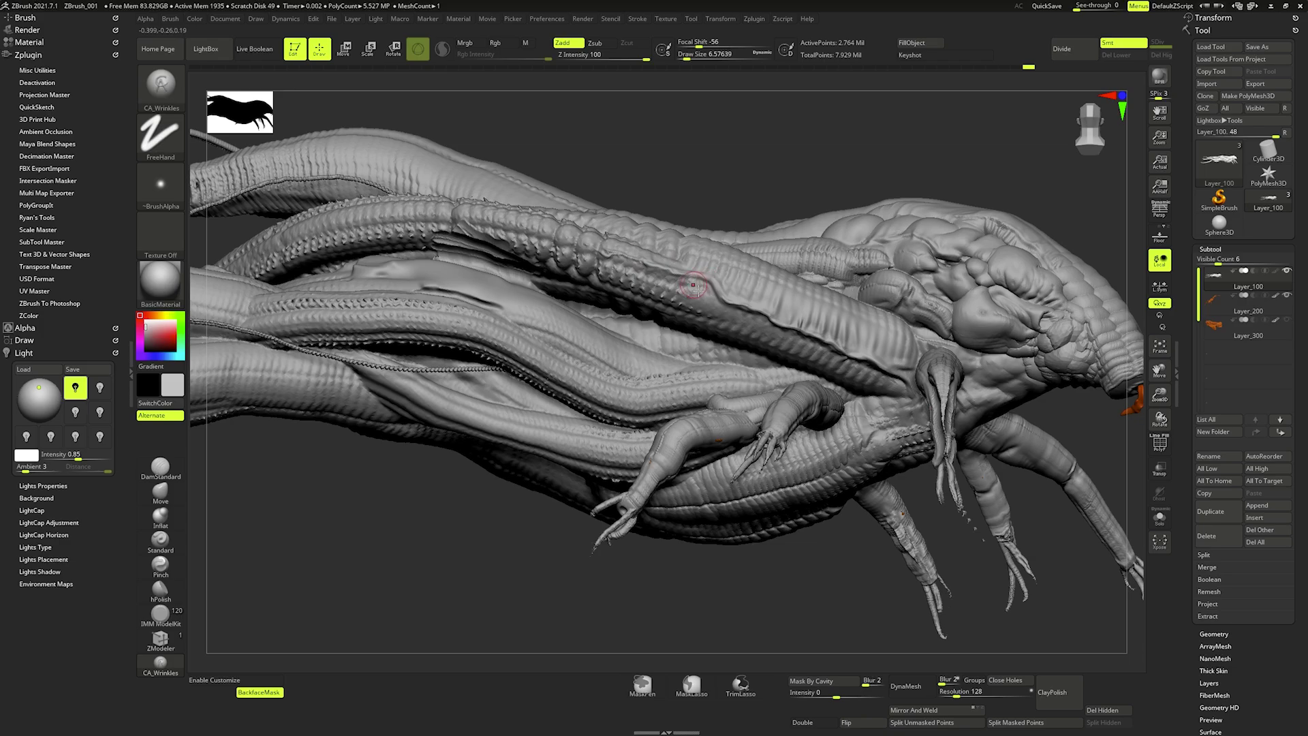
- Carve wrinkles across both sides of the thick upper tentacle using CA_Wrinkles at draw sizes of about 27, 11 and 20, and soften them
mouse_move(746, 288)
right_mouse_down()
mouse_move(755, 235)
mouse_move(630, 216)
right_mouse_up()
mouse_move(631, 223)
left_mouse_down()
mouse_move(732, 231)
mouse_move(841, 290)
left_mouse_up()
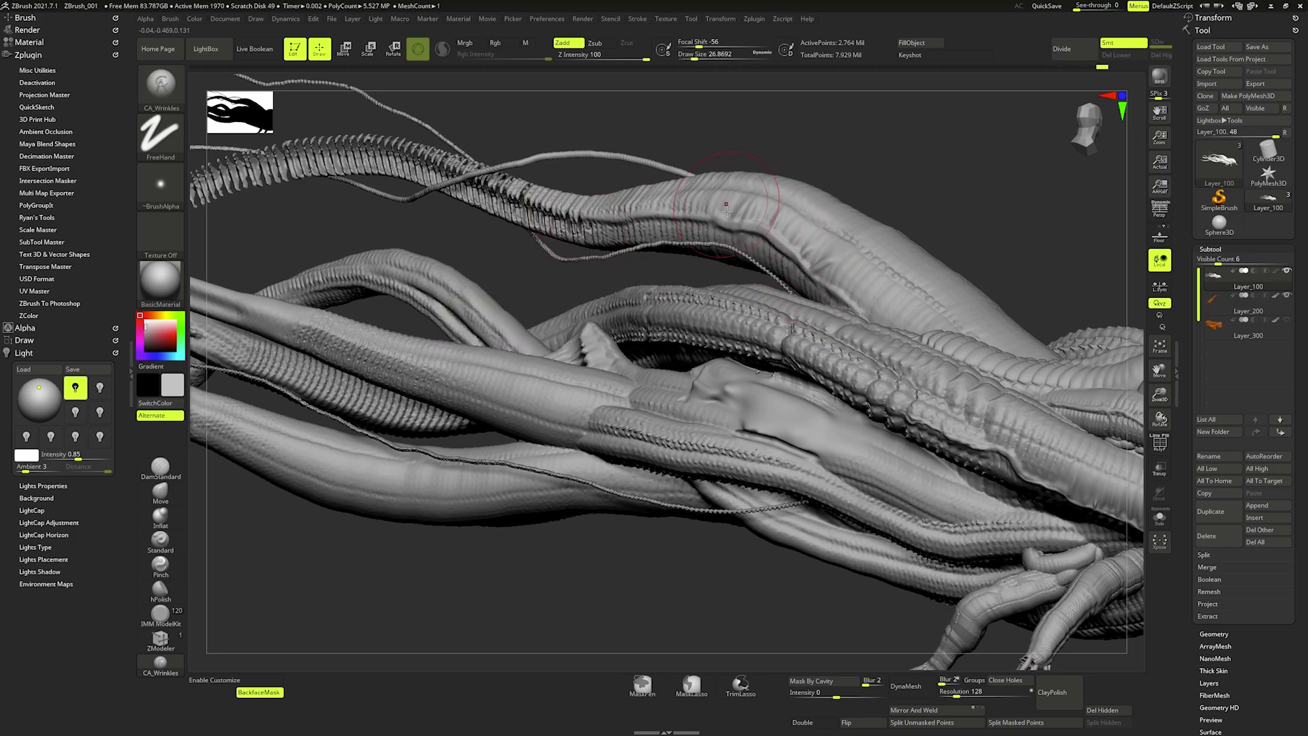
mouse_move(802, 263)
right_mouse_down()
mouse_move(748, 257)
mouse_move(763, 225)
mouse_move(715, 254)
mouse_move(692, 311)
right_mouse_up()
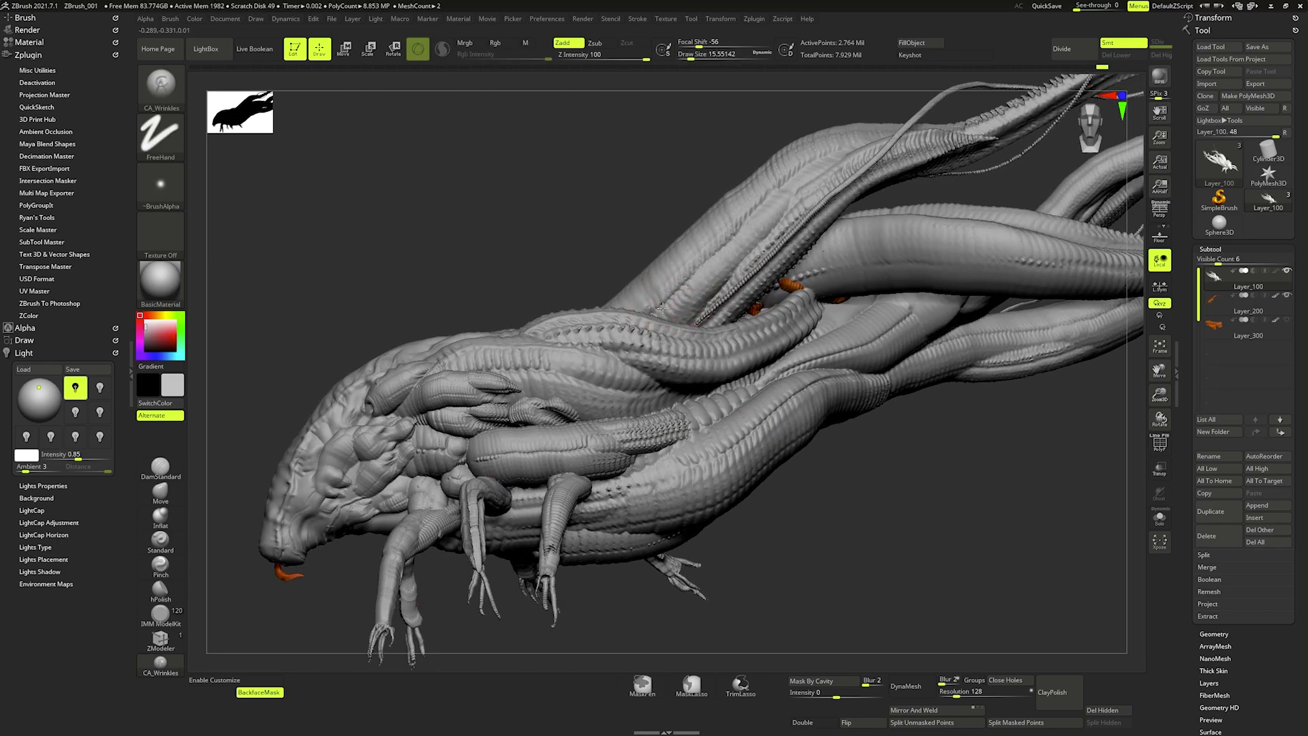
right_click_drag(806, 172, 747, 231)
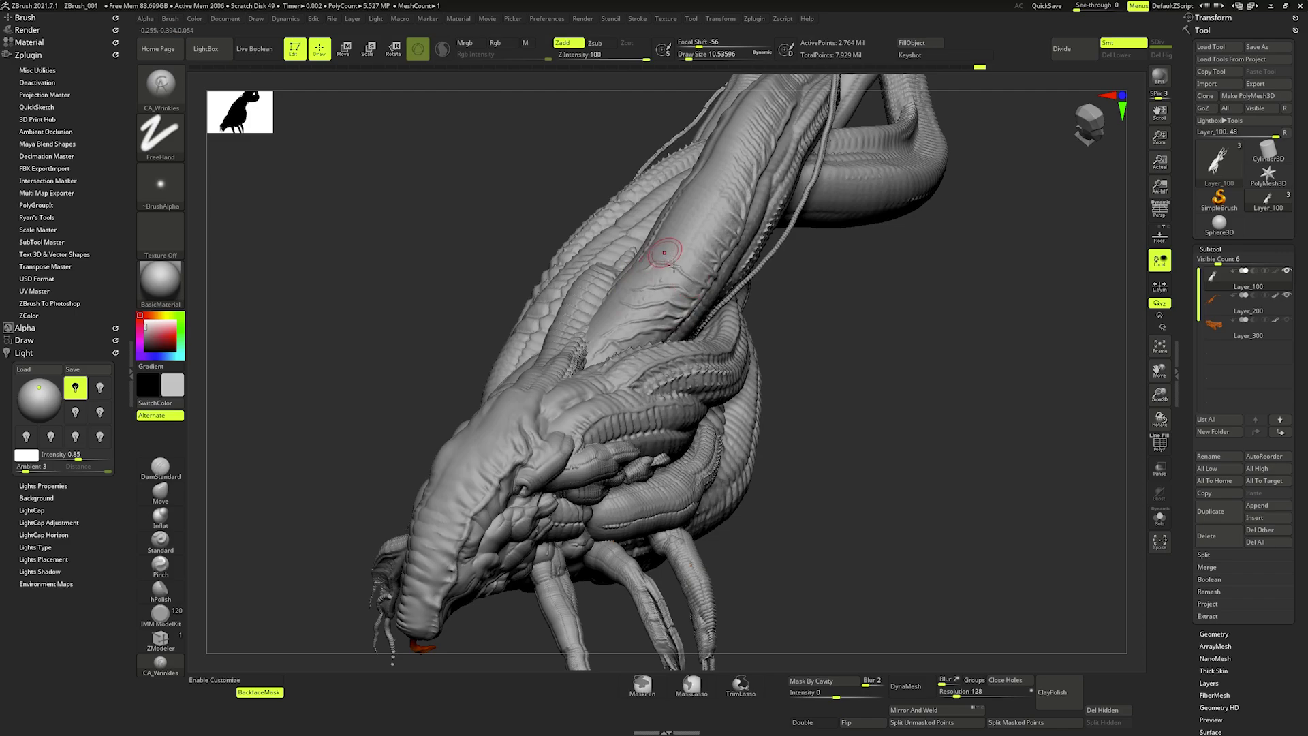
right_click_drag(664, 253, 634, 245)
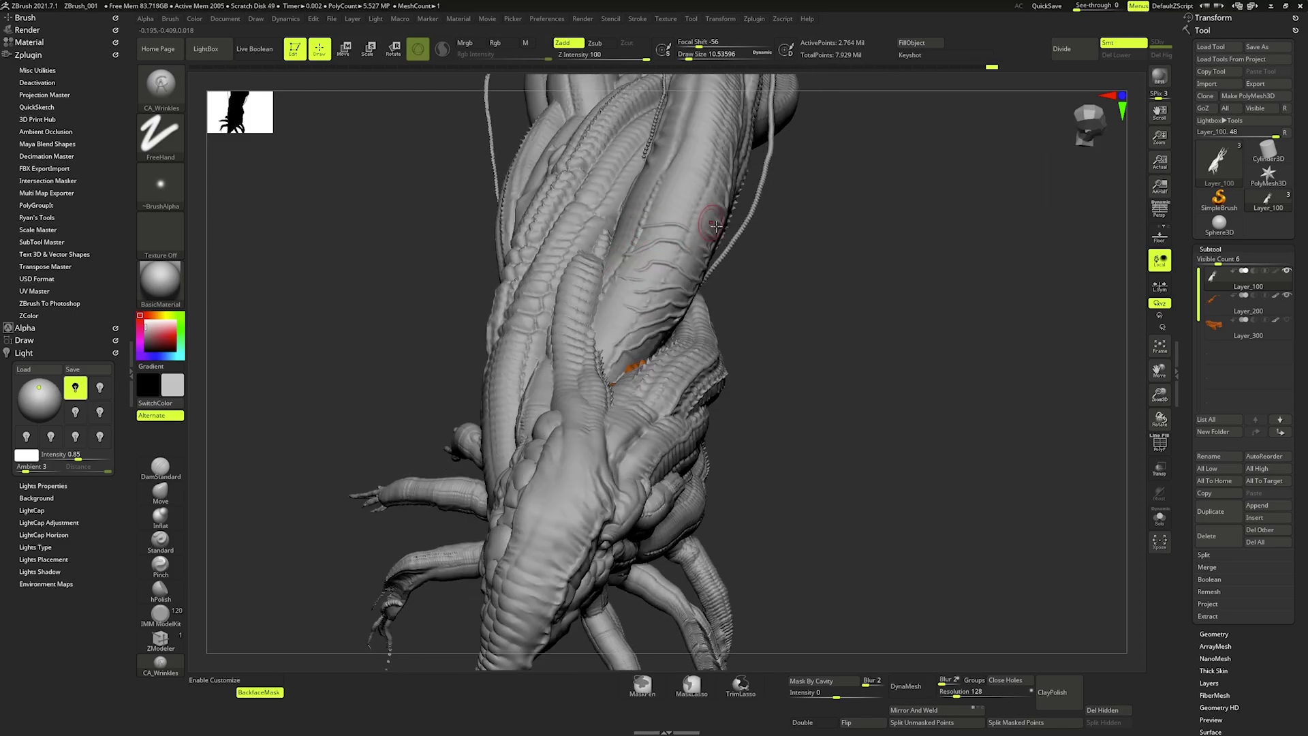
right_click_drag(714, 226, 658, 207)
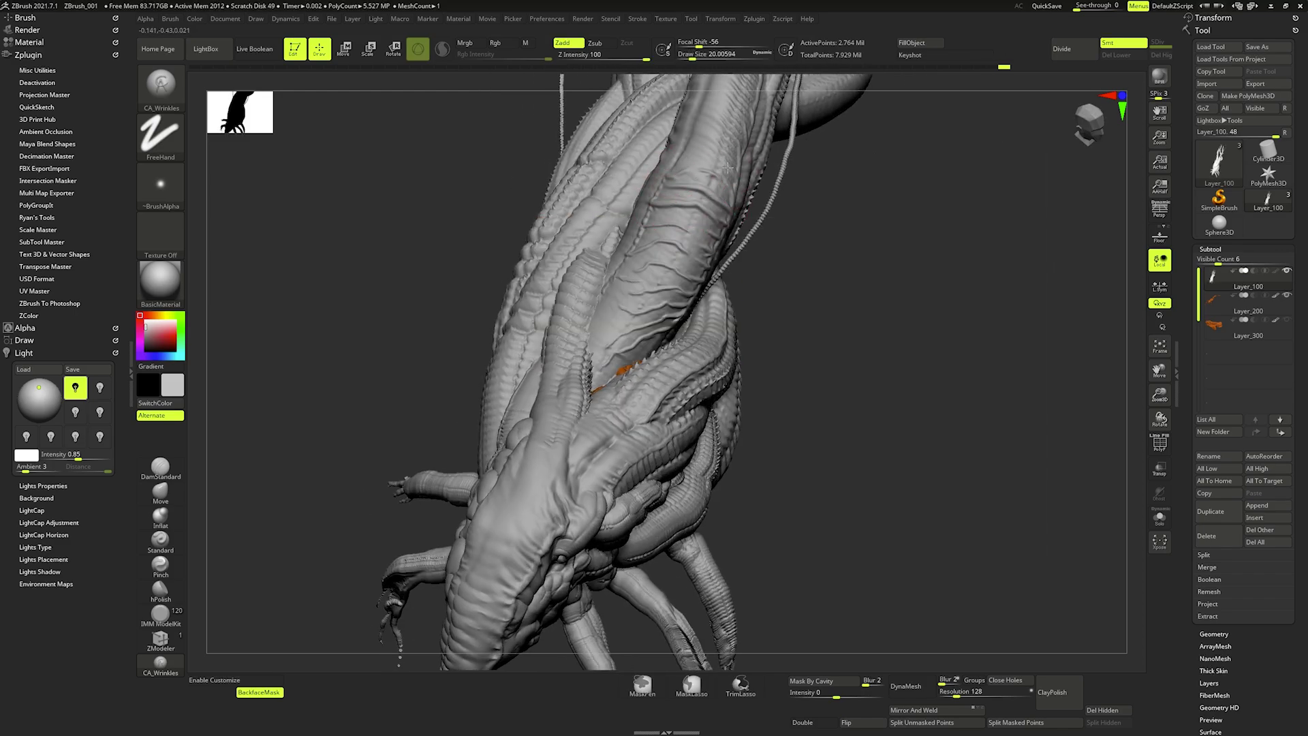
right_click_drag(727, 167, 750, 252)
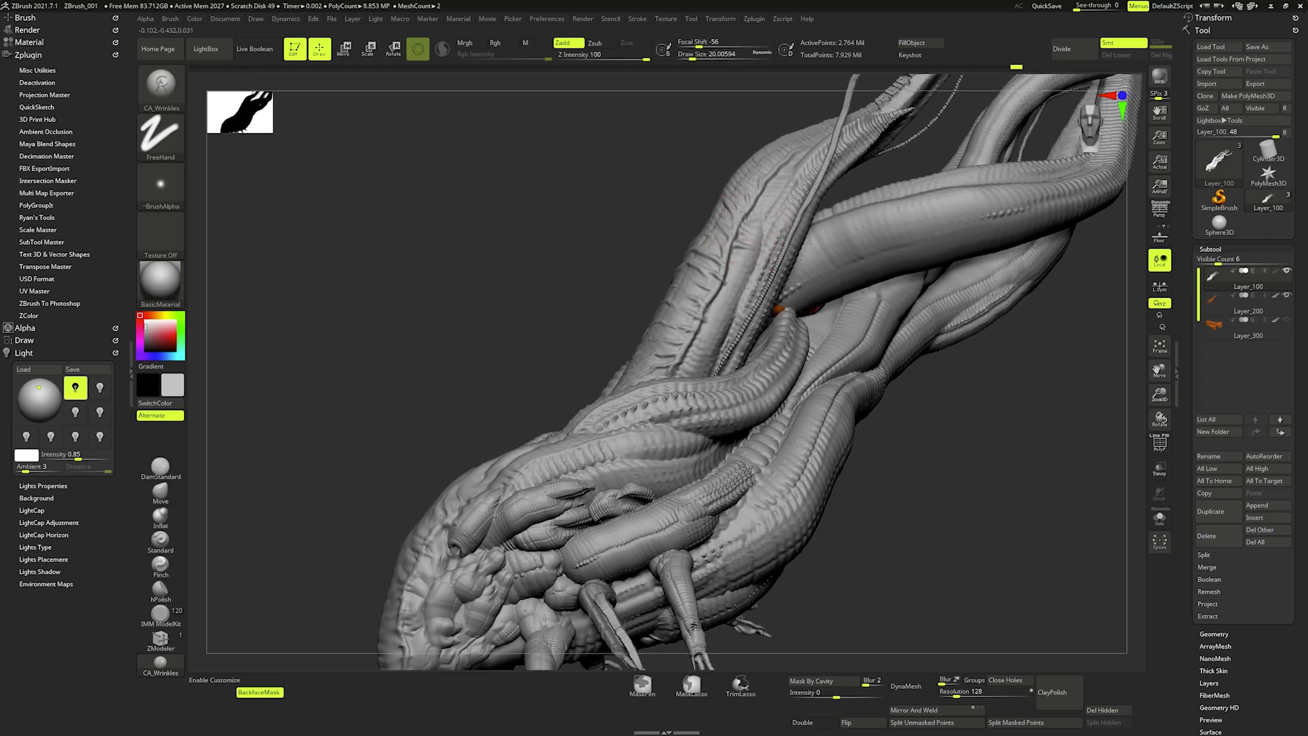
key("shift")
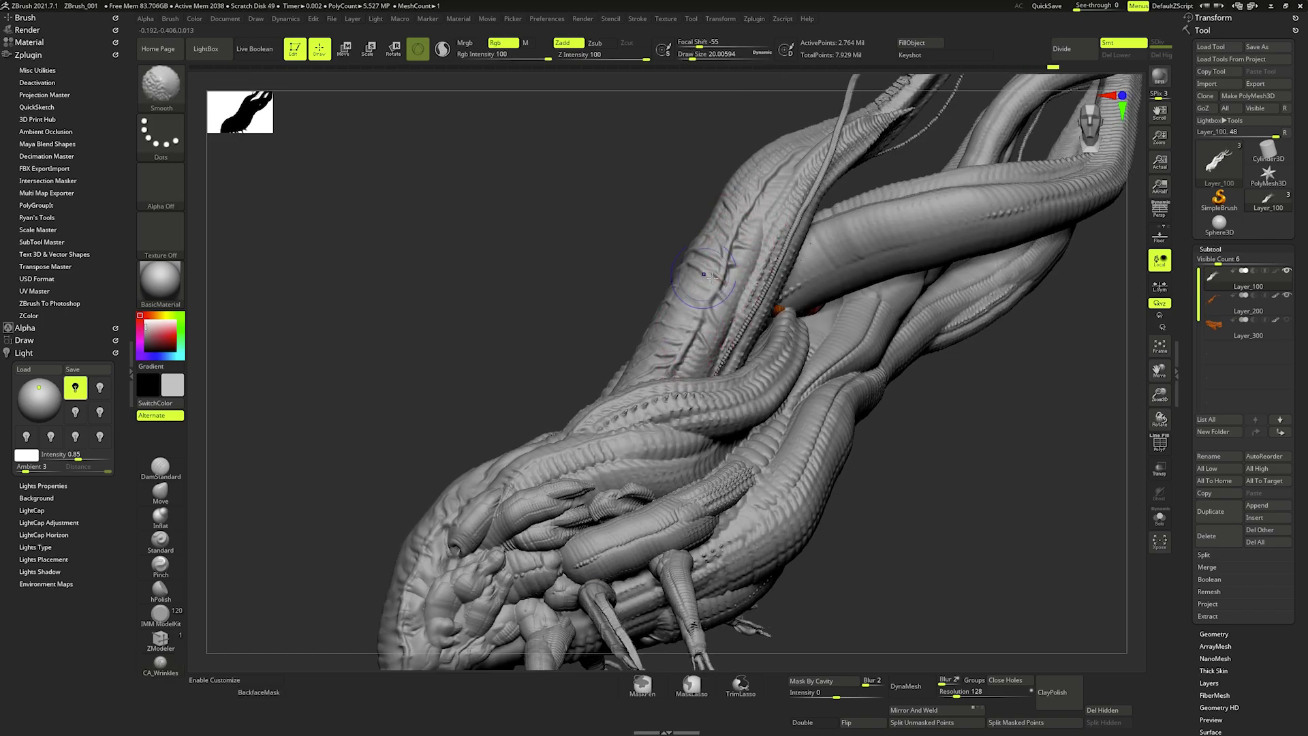
- Add short, fine wrinkles to the upper tentacle's rear crest with CA_Wrinkles at a draw size of about 7, and smooth them
mouse_move(769, 167)
right_mouse_down()
mouse_move(668, 272)
mouse_move(680, 222)
mouse_move(607, 283)
right_mouse_up()
key("space")
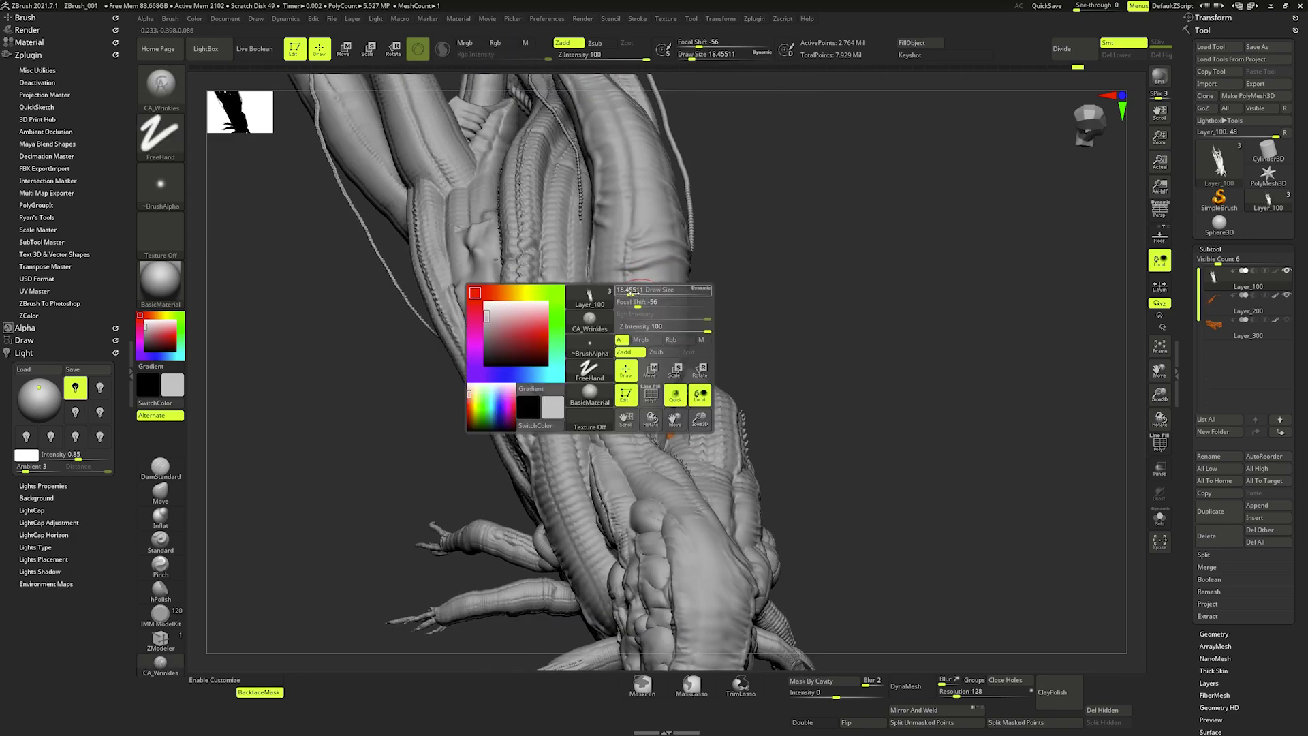
mouse_move(624, 329)
right_mouse_down()
mouse_move(684, 273)
mouse_move(647, 333)
mouse_move(586, 371)
right_mouse_up()
mouse_move(583, 373)
left_mouse_down()
mouse_move(640, 378)
mouse_move(647, 431)
left_mouse_up()
key("space")
key("shift")
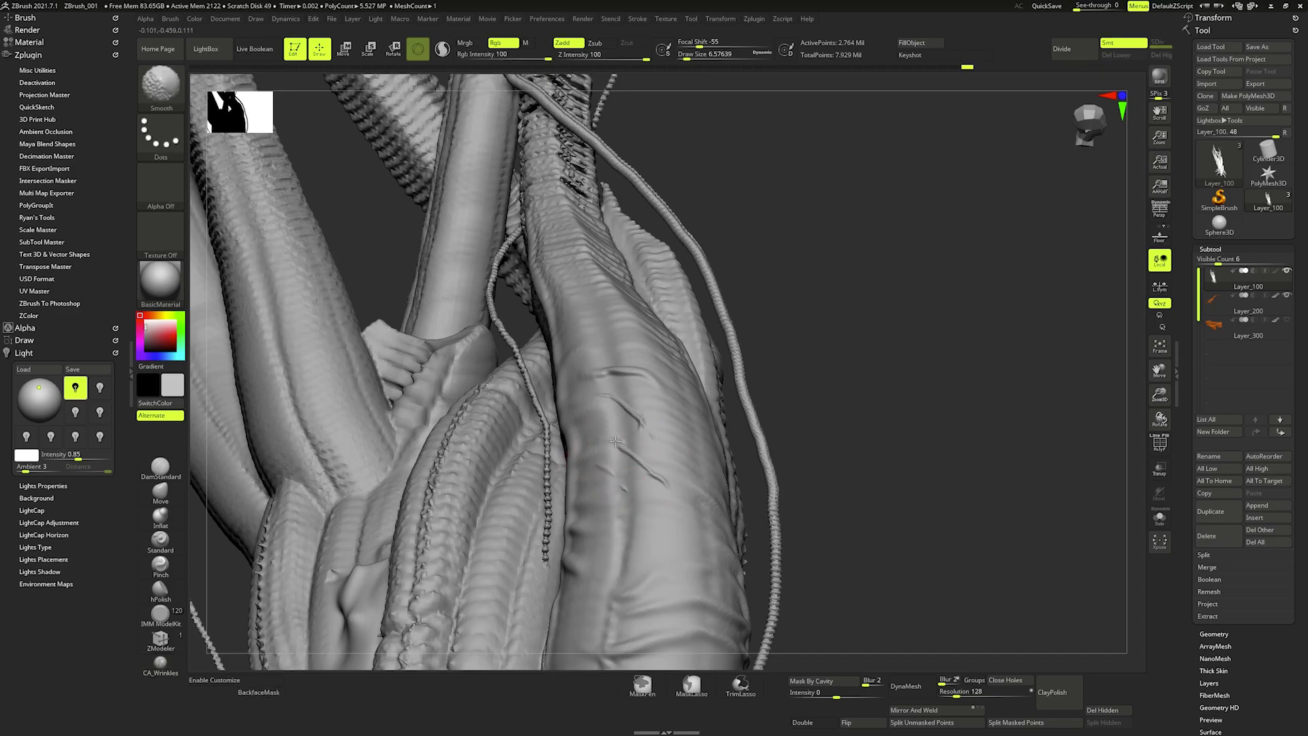
mouse_move(653, 447)
right_mouse_down()
mouse_move(695, 505)
mouse_move(554, 230)
mouse_move(673, 271)
mouse_move(722, 313)
mouse_move(708, 341)
right_mouse_up()
key("shift")
- Carve a wrinkled ridge along the middle tentacle using CA_Wrinkles at draw sizes of about 8, 14 and 7, smoothing its edges
key("bracketleft")
key("bracketleft")
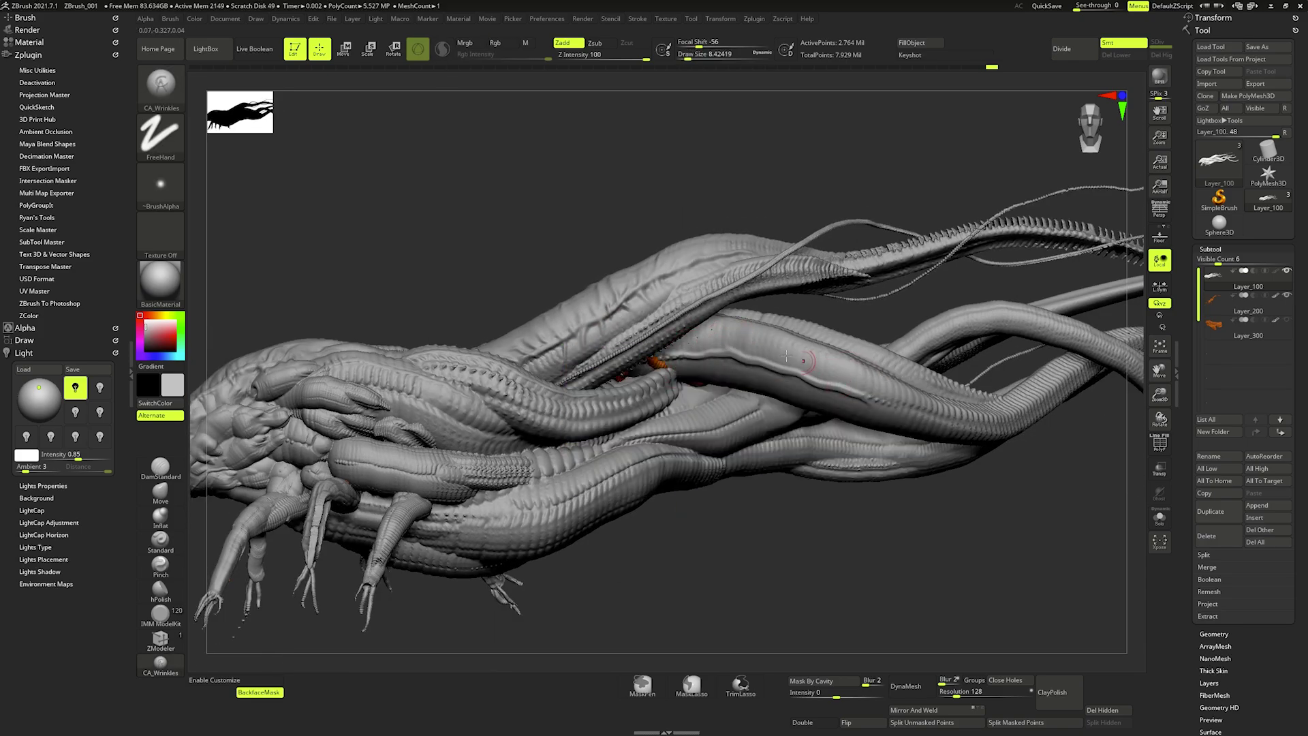
key("shift")
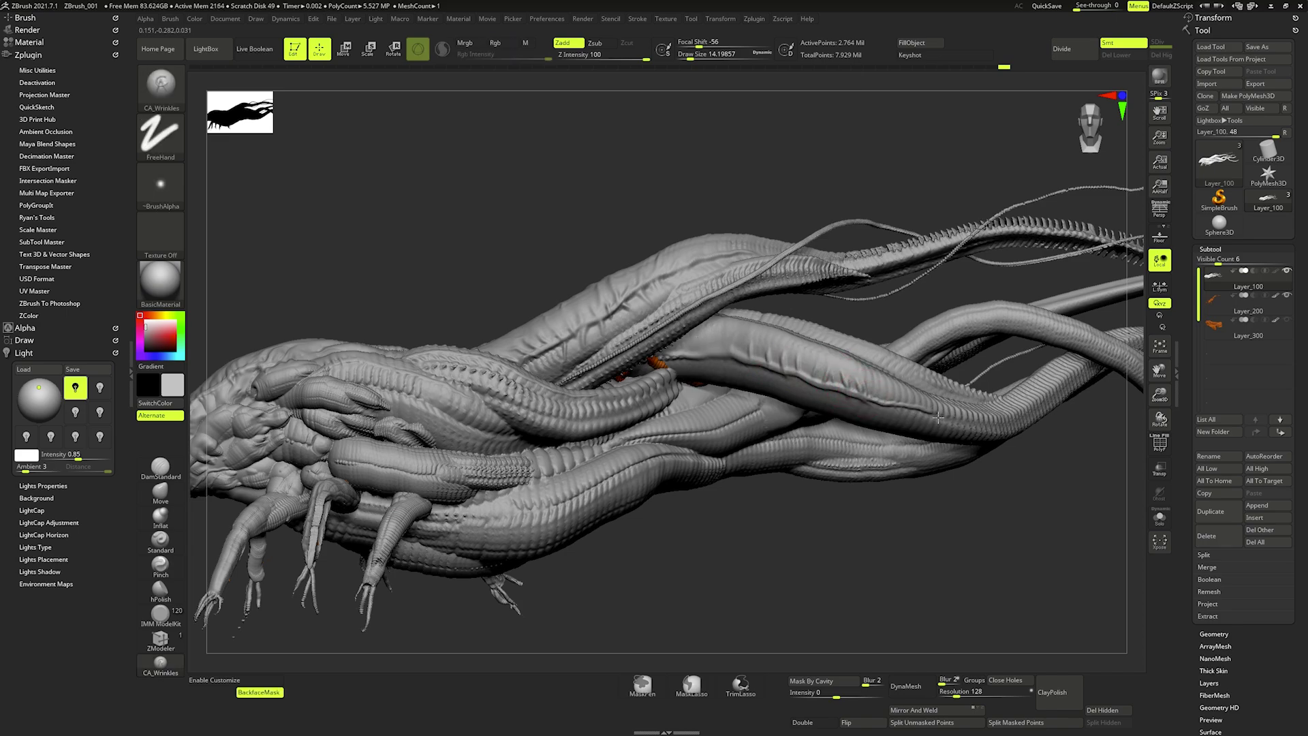
key("shift")
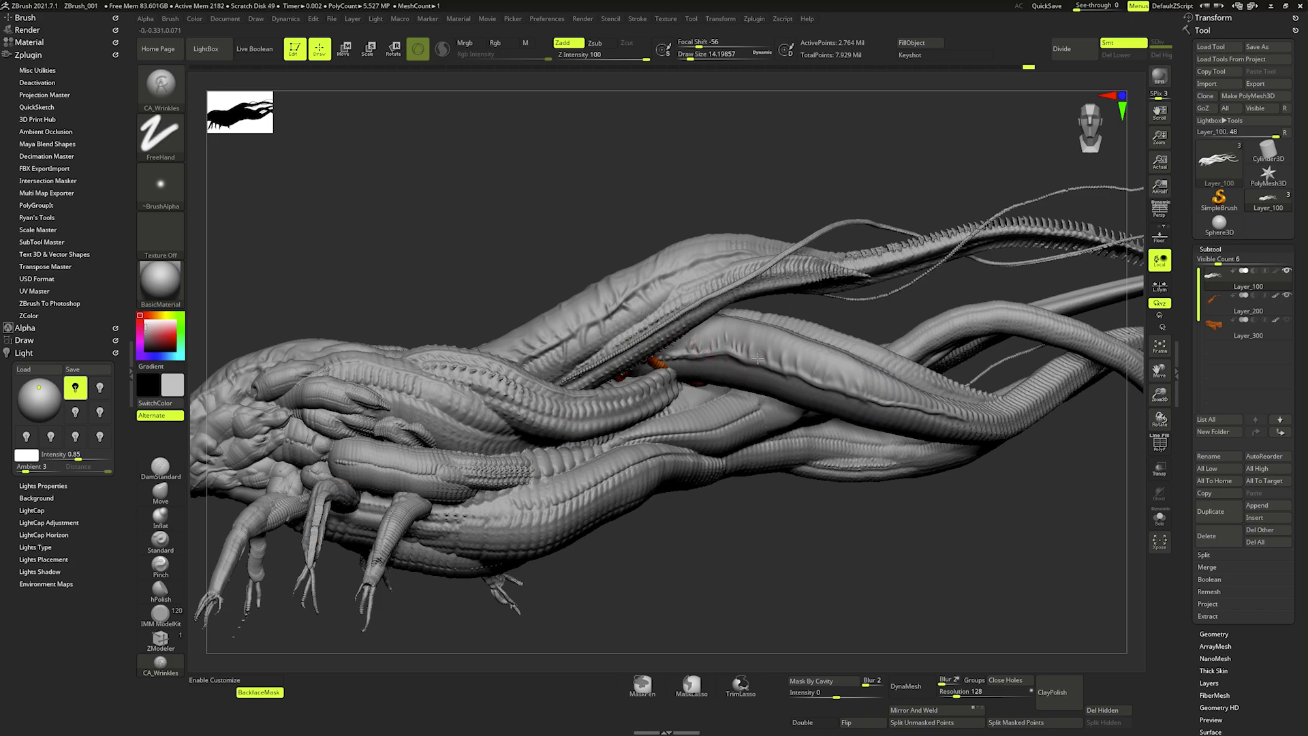
key("shift")
right_click_drag(780, 373, 733, 364)
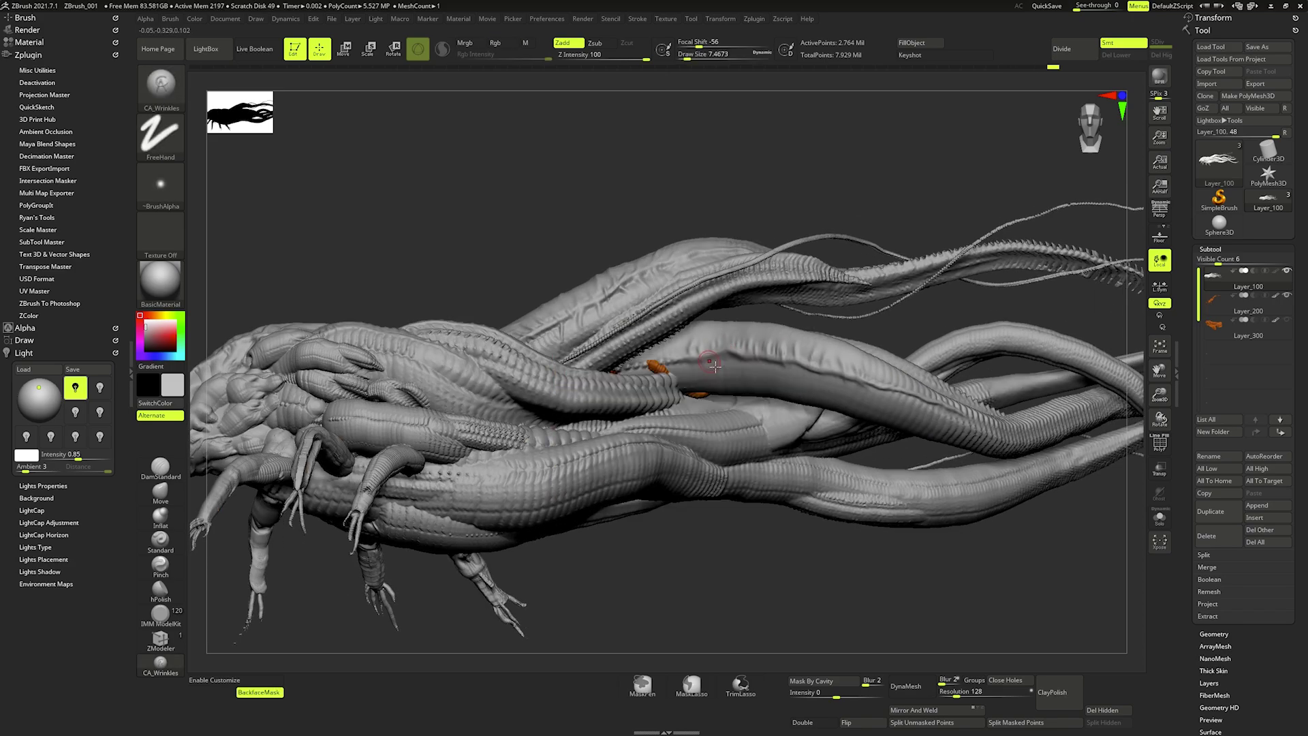
key("shift")
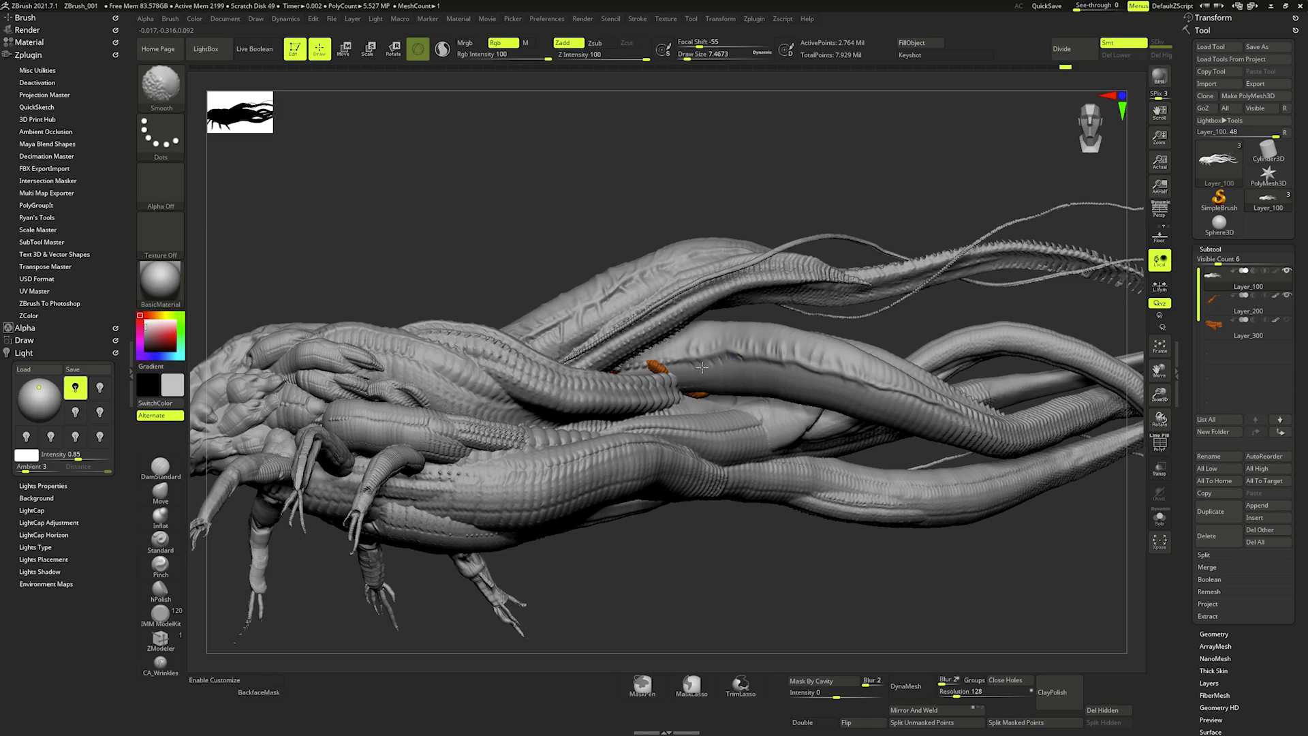
- Carve crosswise wrinkles where the tentacle below the middle one bends, using CA_Wrinkles at a draw size of about 18
right_click_drag(761, 372, 854, 375)
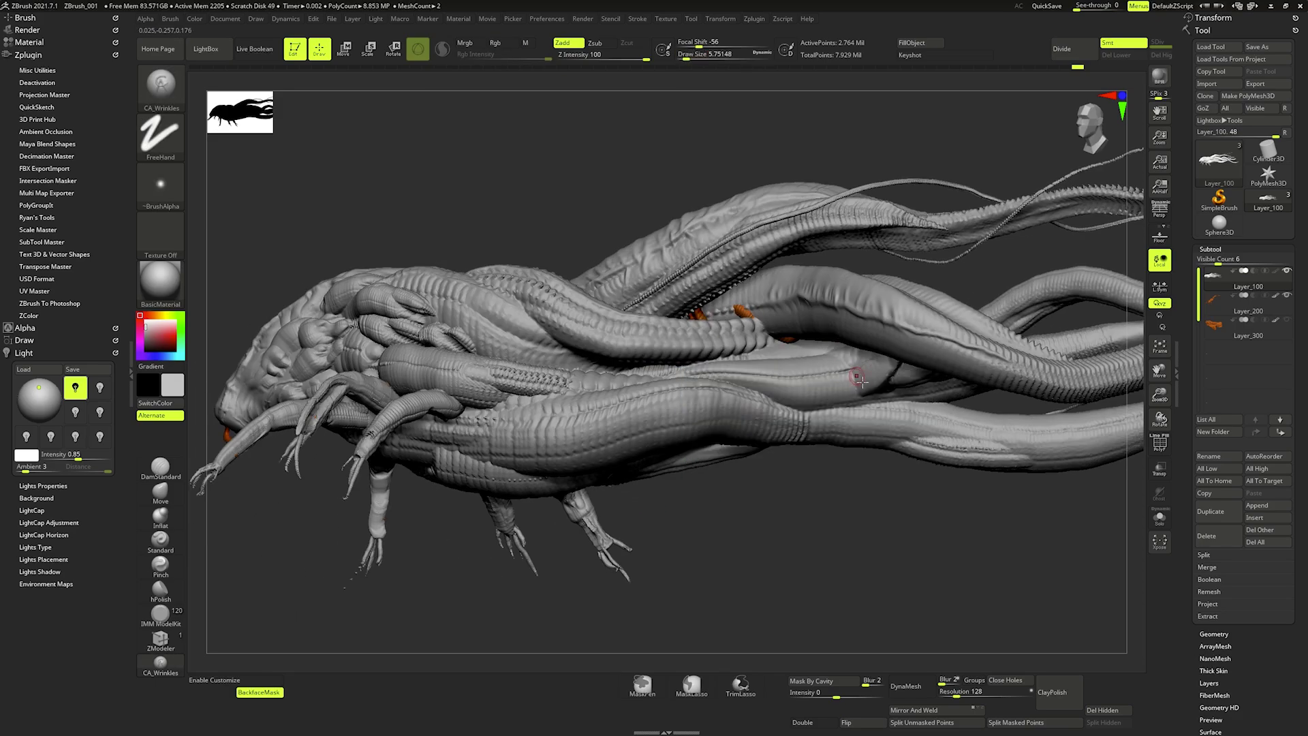
left_click_drag(857, 372, 858, 393)
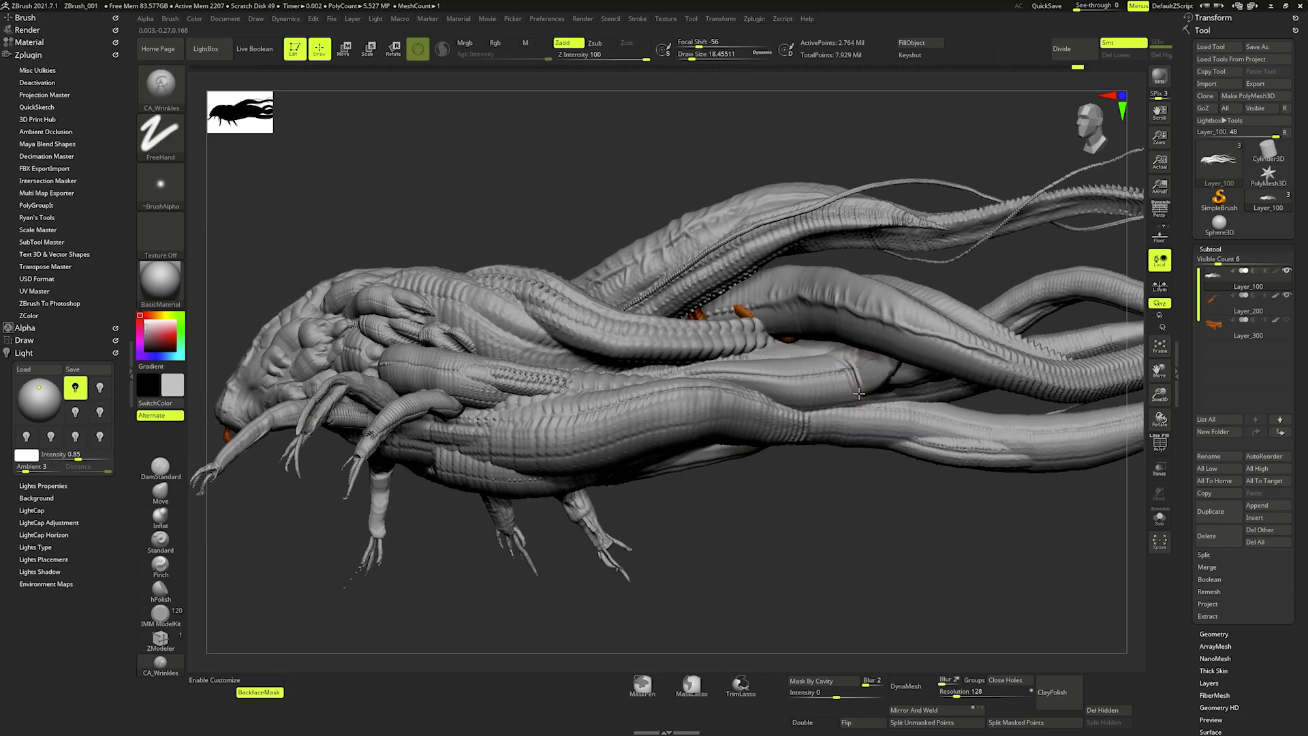
right_click_drag(858, 393, 837, 378)
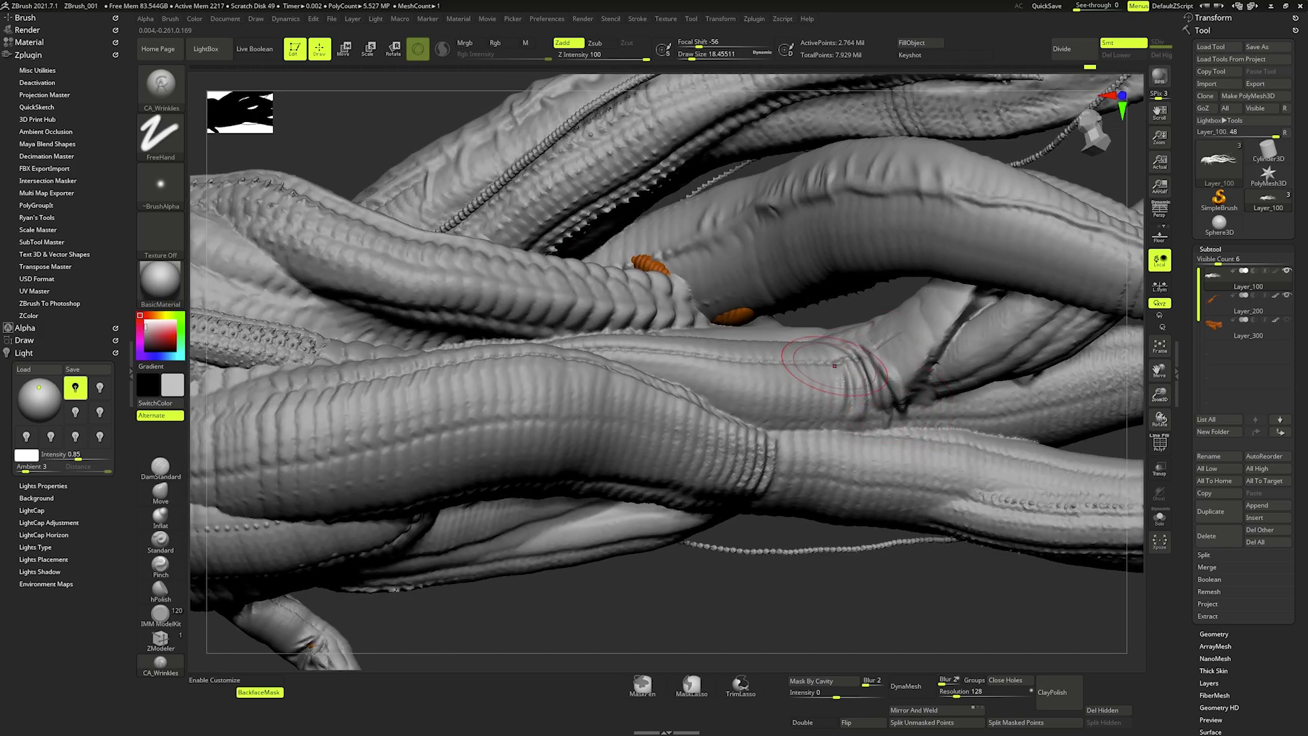
mouse_move(839, 383)
left_mouse_down()
mouse_move(838, 421)
mouse_move(806, 418)
mouse_move(789, 444)
mouse_move(774, 418)
mouse_move(790, 382)
left_mouse_up()
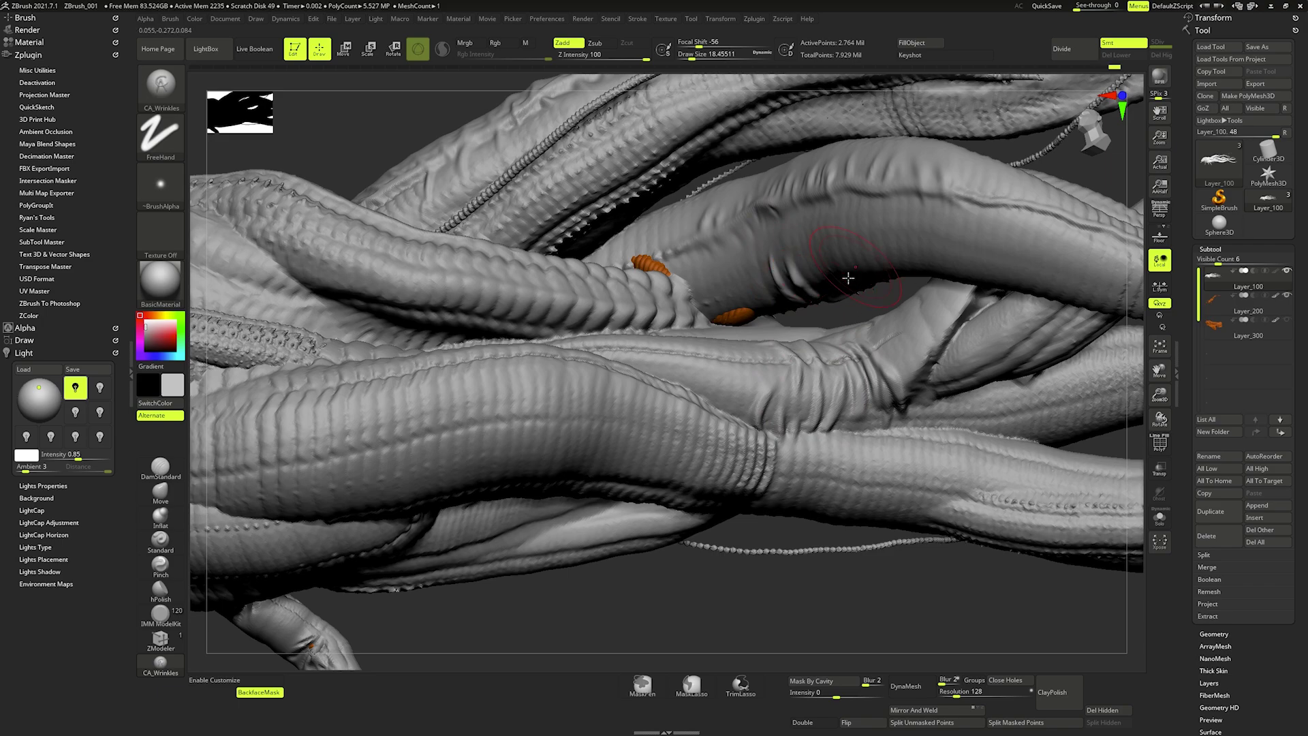
- Wrinkle the underside and base of the middle tentacle using CA_Wrinkles at a draw size of about 18, and smooth the base
right_click_drag(847, 277, 852, 271)
mouse_move(855, 269)
left_mouse_down()
mouse_move(803, 256)
mouse_move(783, 272)
mouse_move(825, 264)
mouse_move(804, 281)
left_mouse_up()
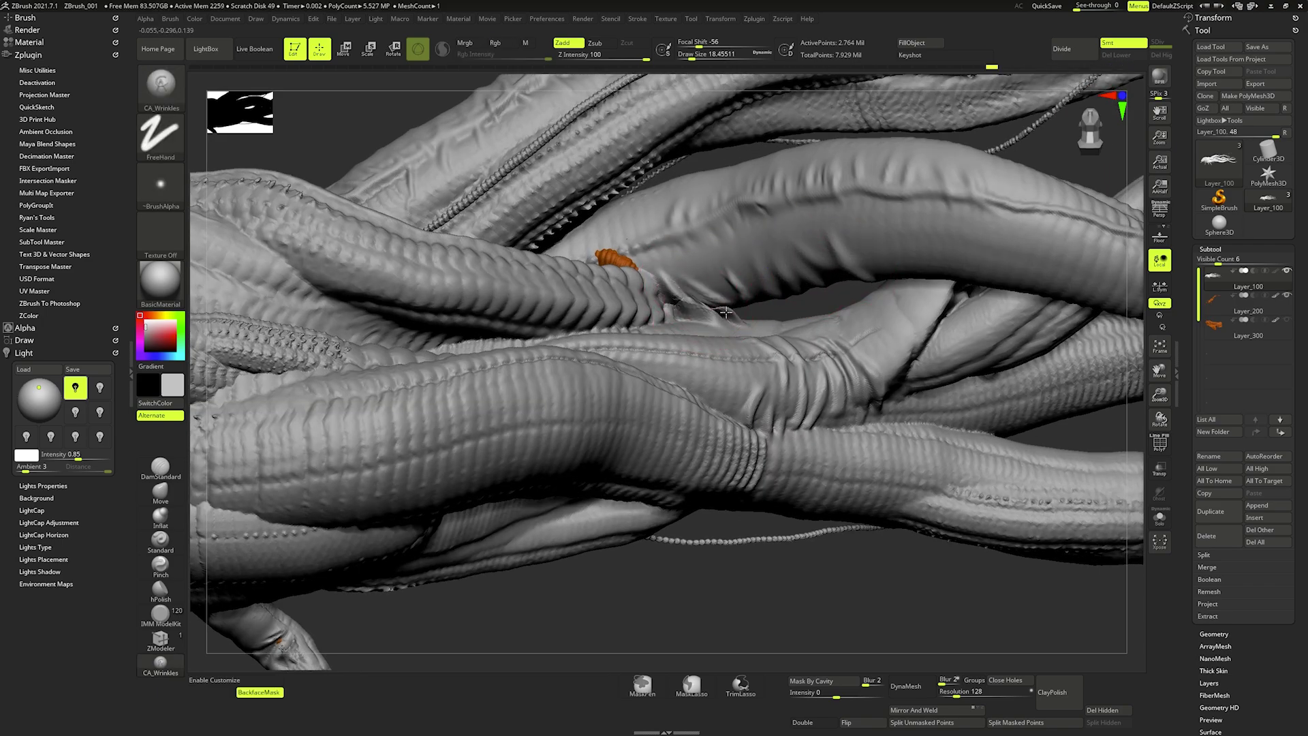
mouse_move(685, 301)
right_mouse_down("ctrl")
mouse_move(730, 329)
mouse_move(709, 273)
right_mouse_up("ctrl")
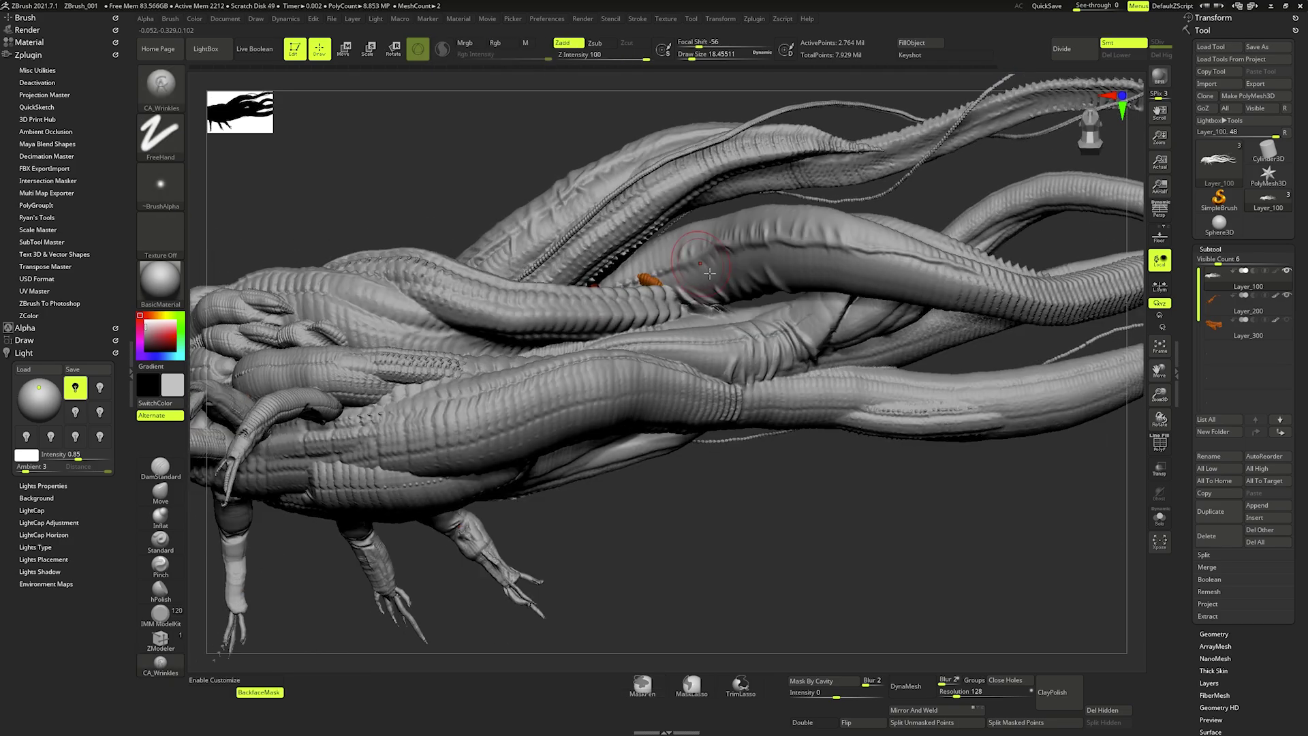
key("shift")
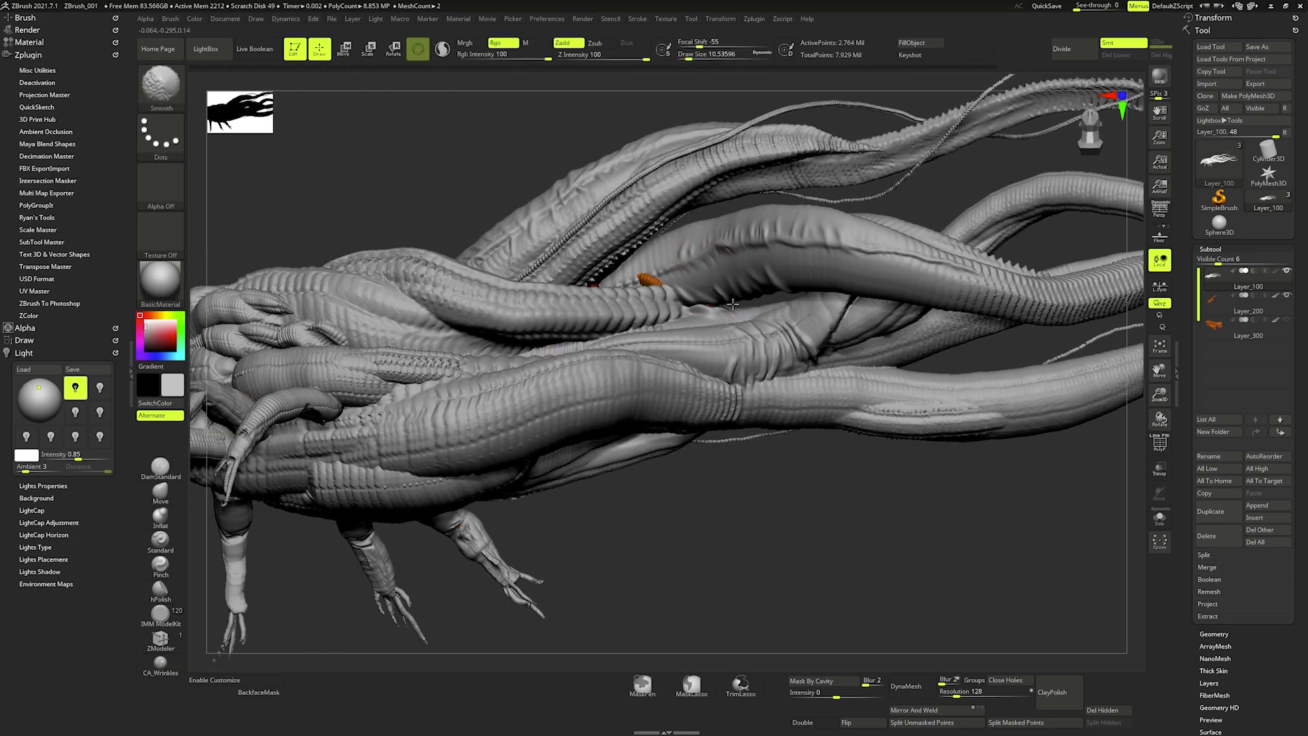
- Swell the middle tentacle's base and the adjoining wrinkles using Inflat at intensity 10 and a draw size of about 23
key("b")
key("i")
key("n")
key("space")
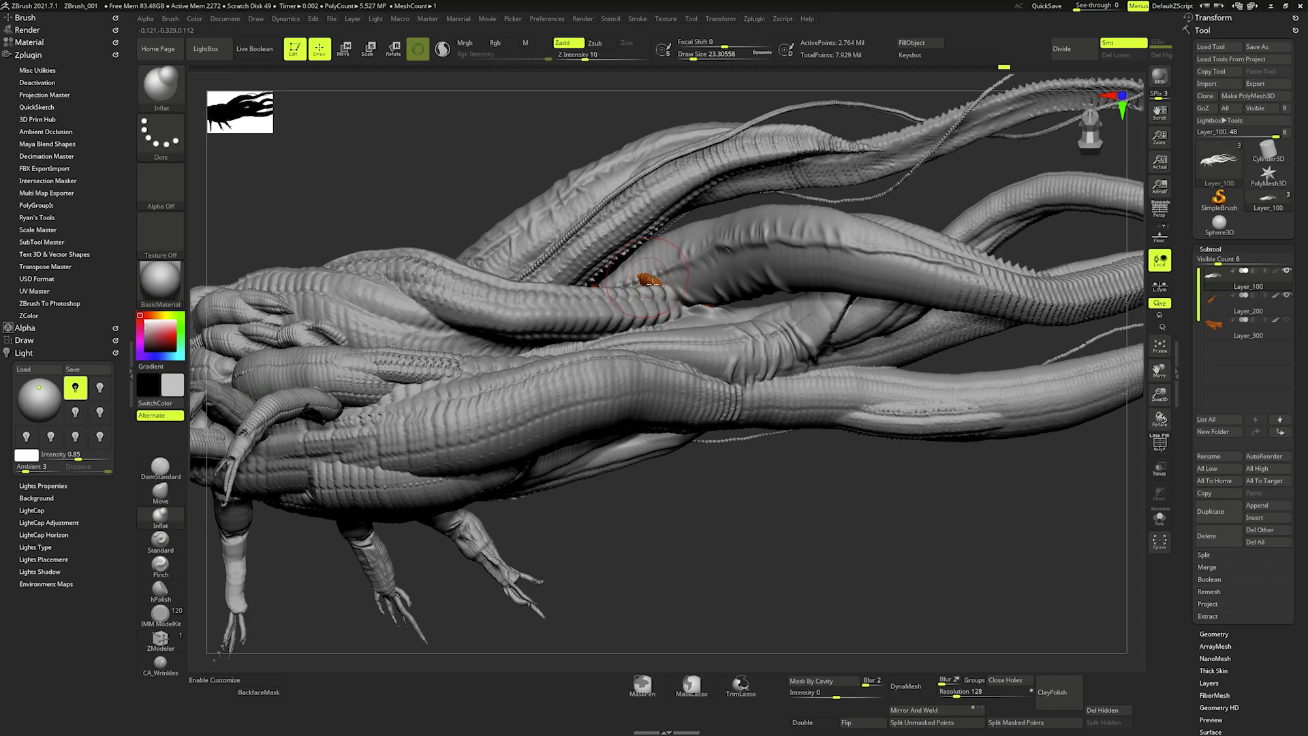
left_click_drag(650, 279, 736, 298)
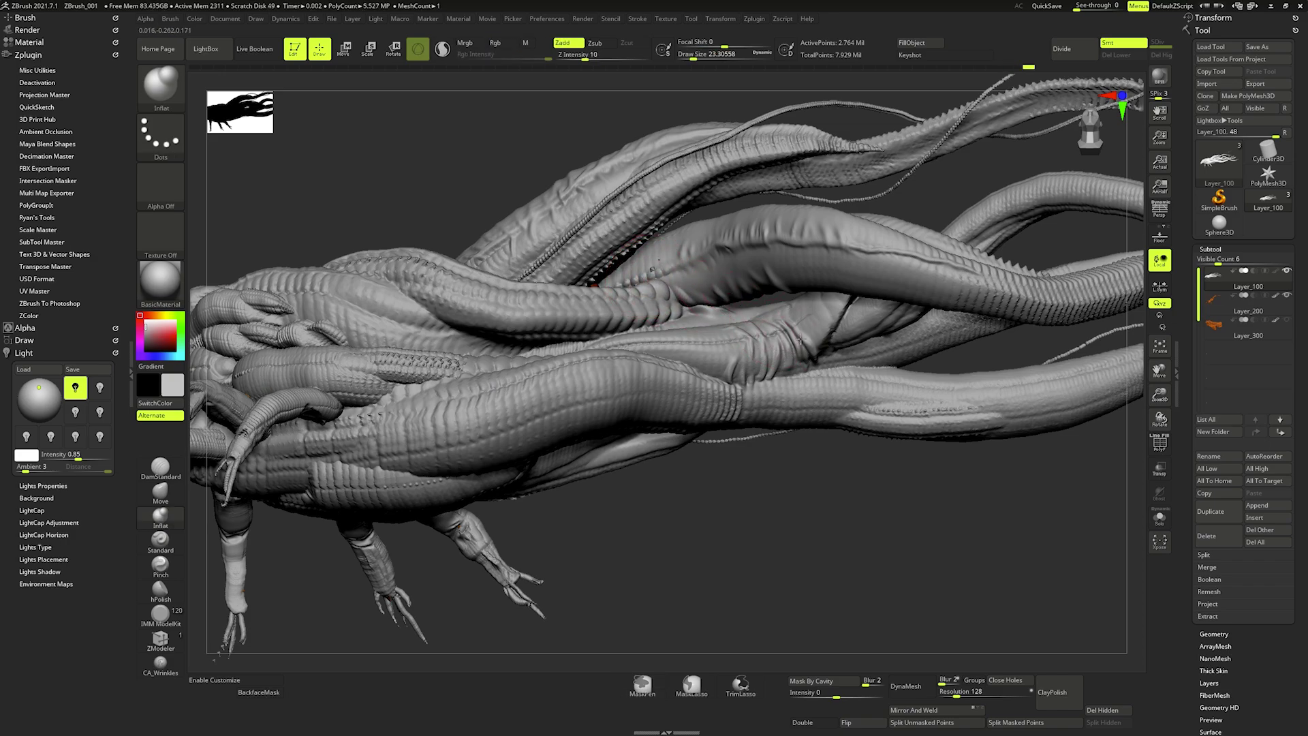
left_click_drag(790, 337, 770, 327, "shift")
right_click_drag(736, 354, 701, 311)
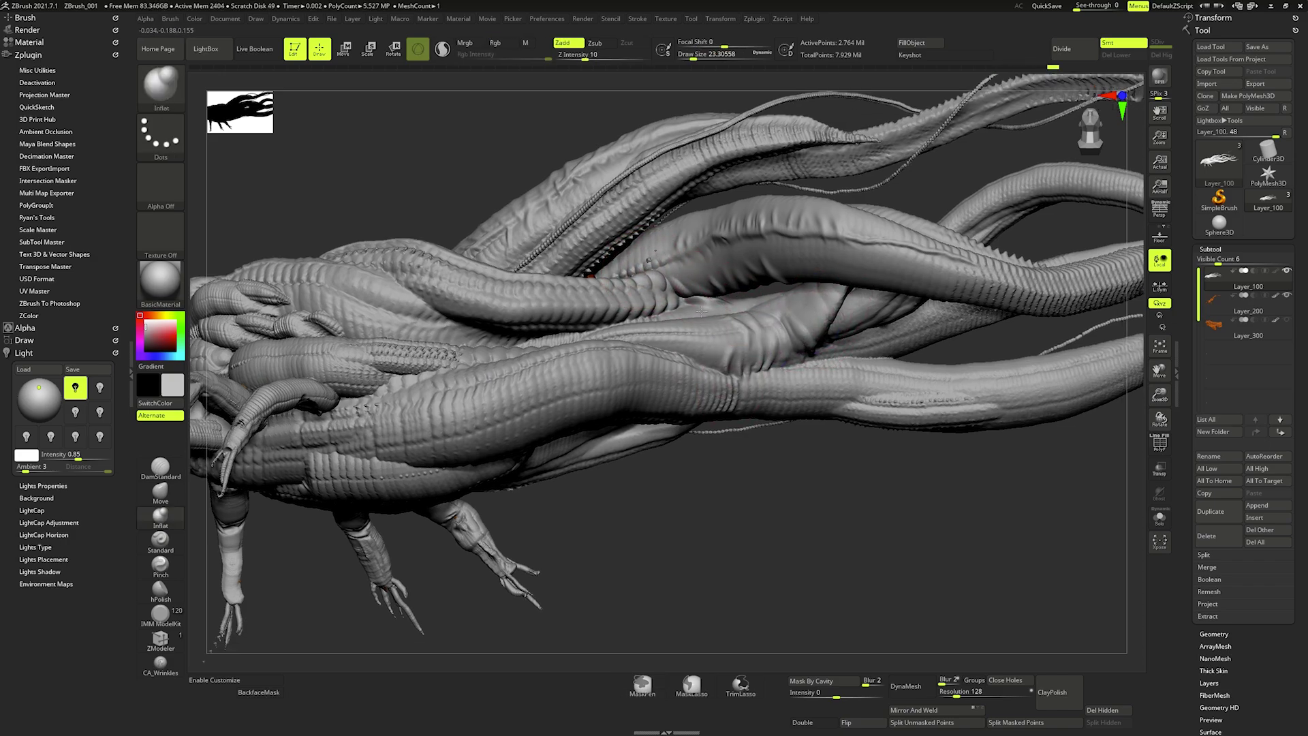
- Examine the whole creature from the side, underside and front, in perspective together with the surrounding rocks
key("f")
key("b")
key("m")
key("v")
mouse_move(446, 361)
right_mouse_down("alt")
mouse_move(795, 304)
mouse_move(743, 320)
mouse_move(818, 313)
right_mouse_up("alt")
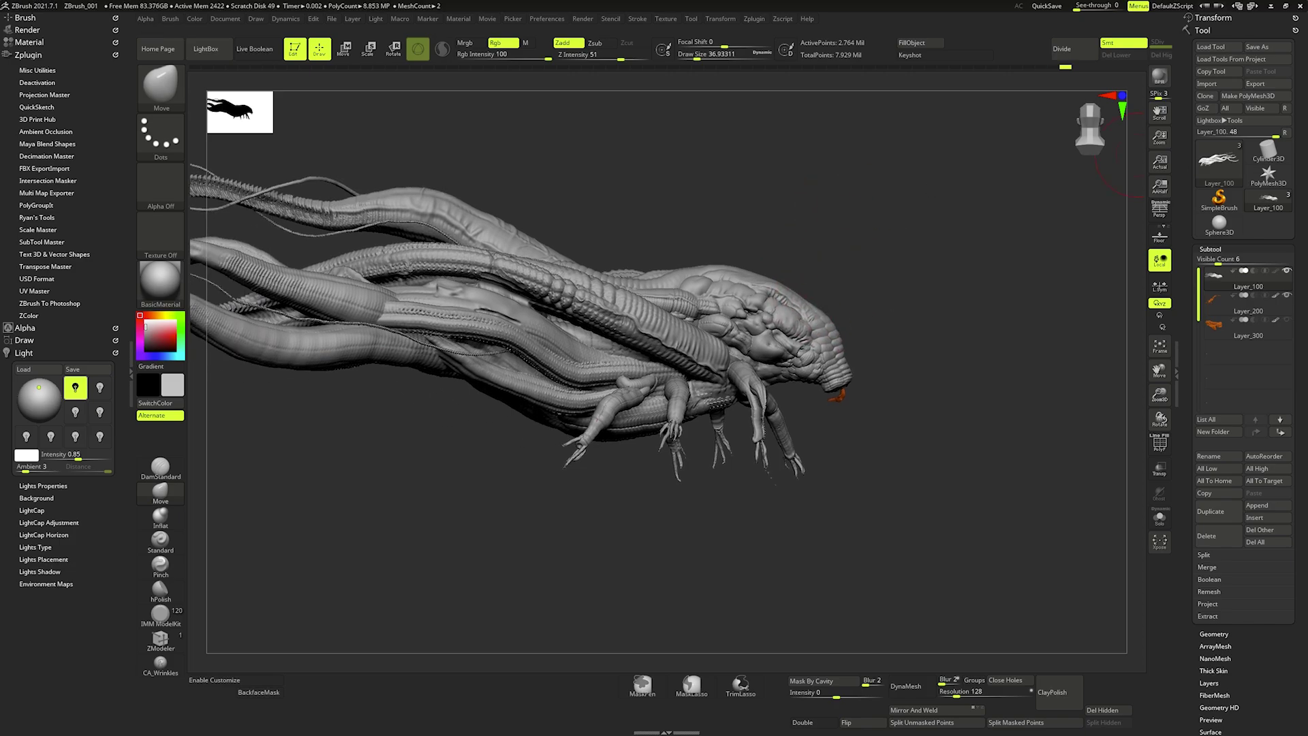
right_click_drag(895, 342, 1029, 260)
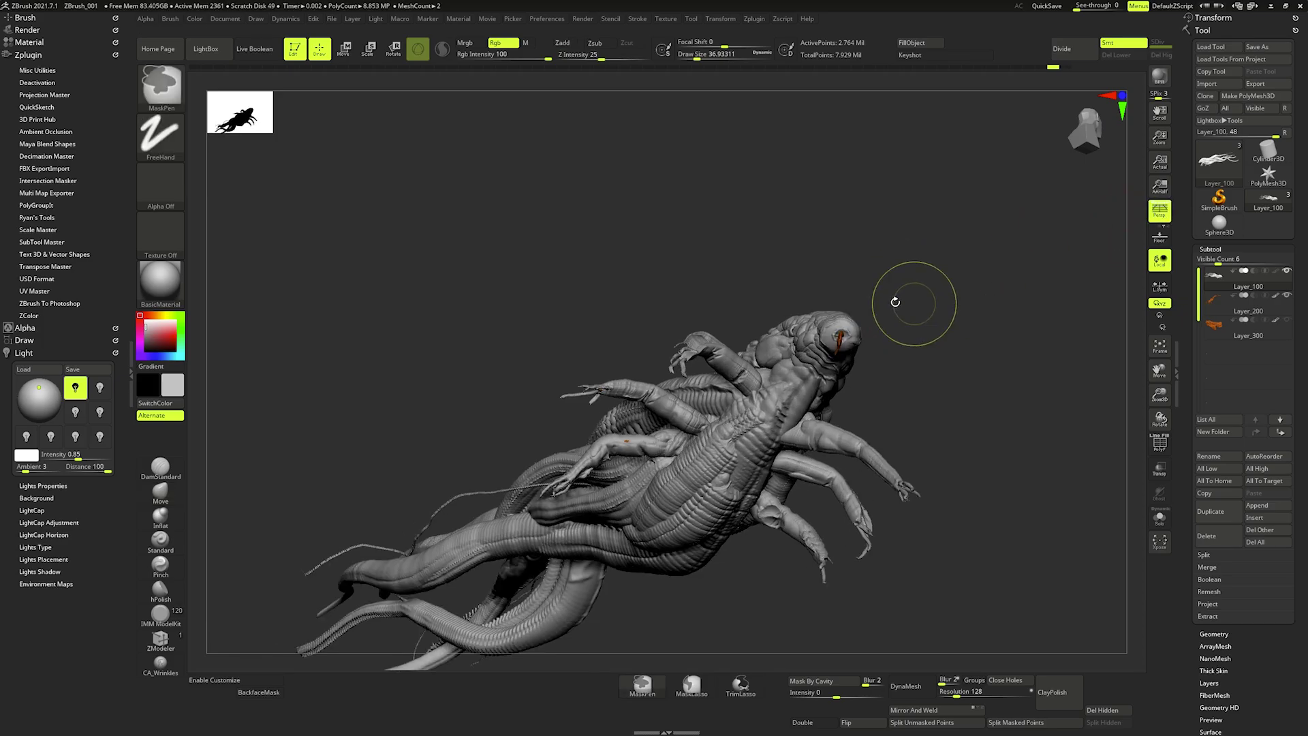
mouse_move(905, 300)
right_mouse_down()
mouse_move(923, 321)
mouse_move(831, 330)
mouse_move(849, 356)
mouse_move(917, 351)
mouse_move(910, 312)
mouse_move(897, 331)
mouse_move(870, 283)
mouse_move(873, 222)
mouse_move(670, 297)
right_mouse_up()
right_click(823, 337)
right_click(670, 297)
- Crease the throat and the base of the front leg with DamStandard at draw sizes of about 5 and 9
key("b")
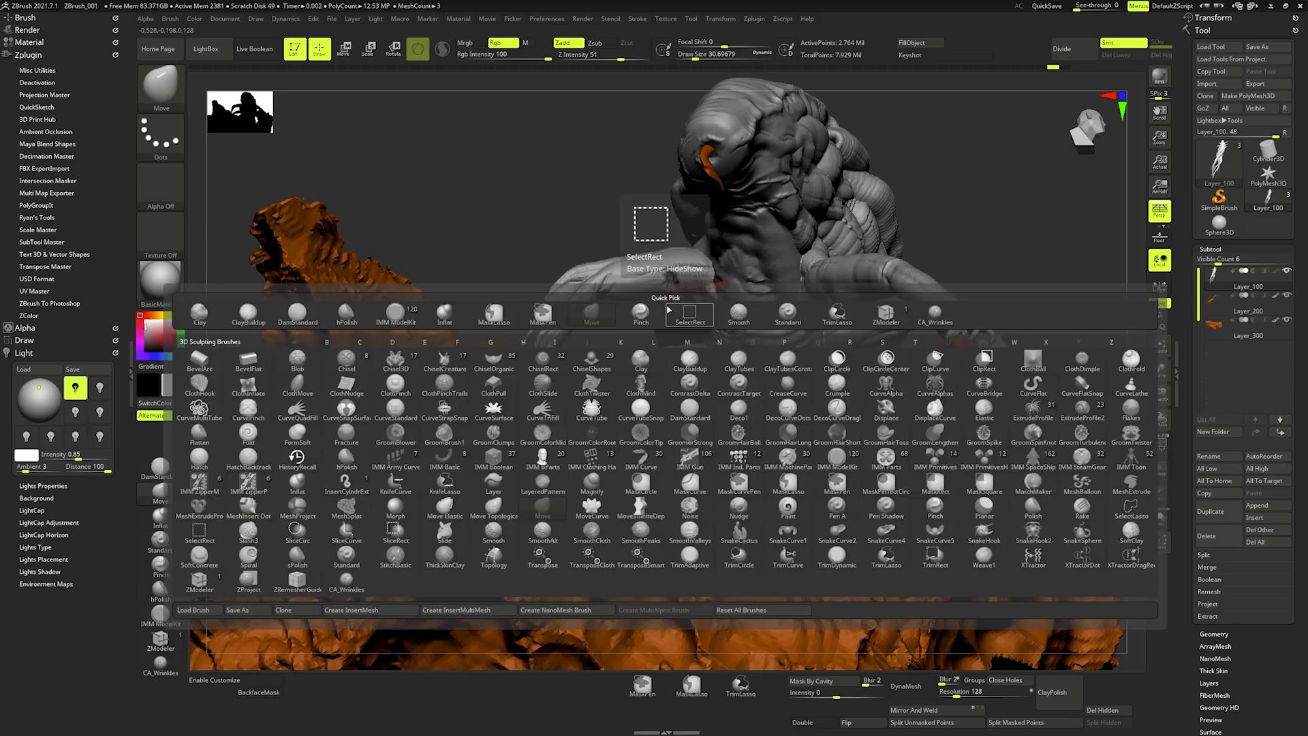
key("d")
key("s")
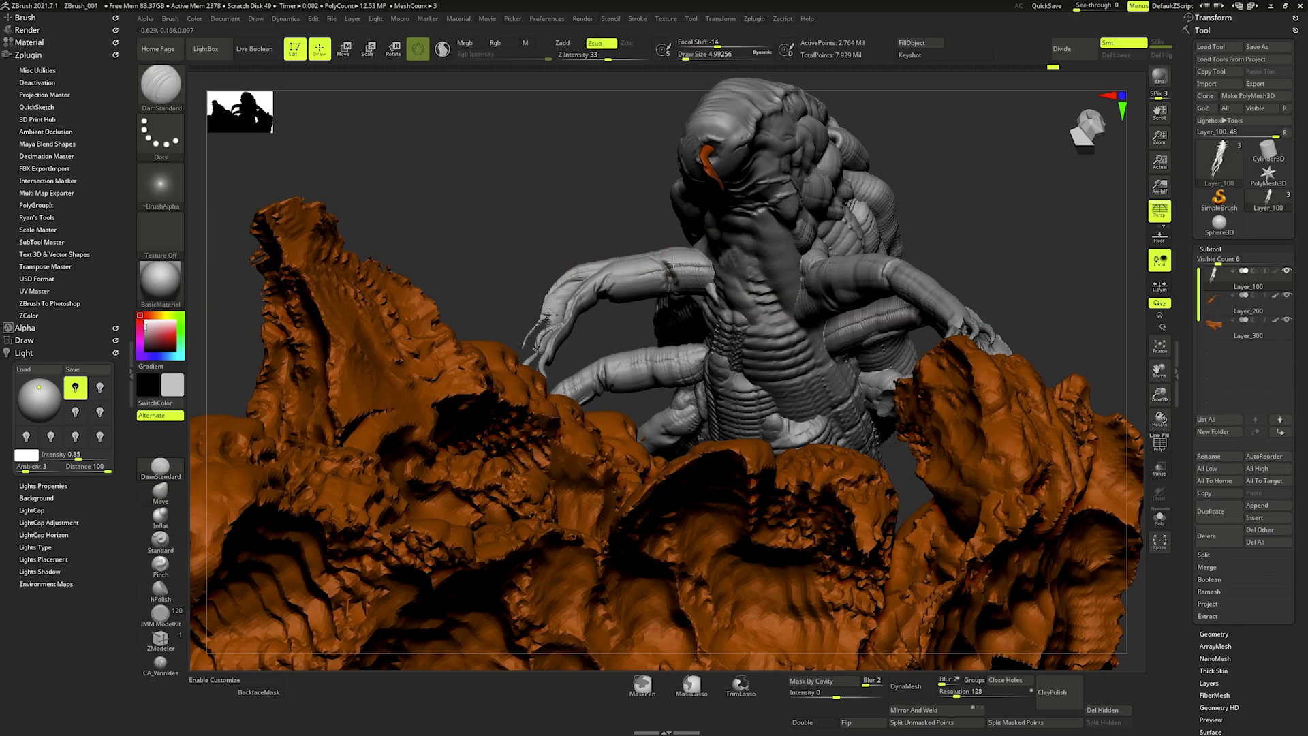
right_click_drag(844, 271, 830, 285)
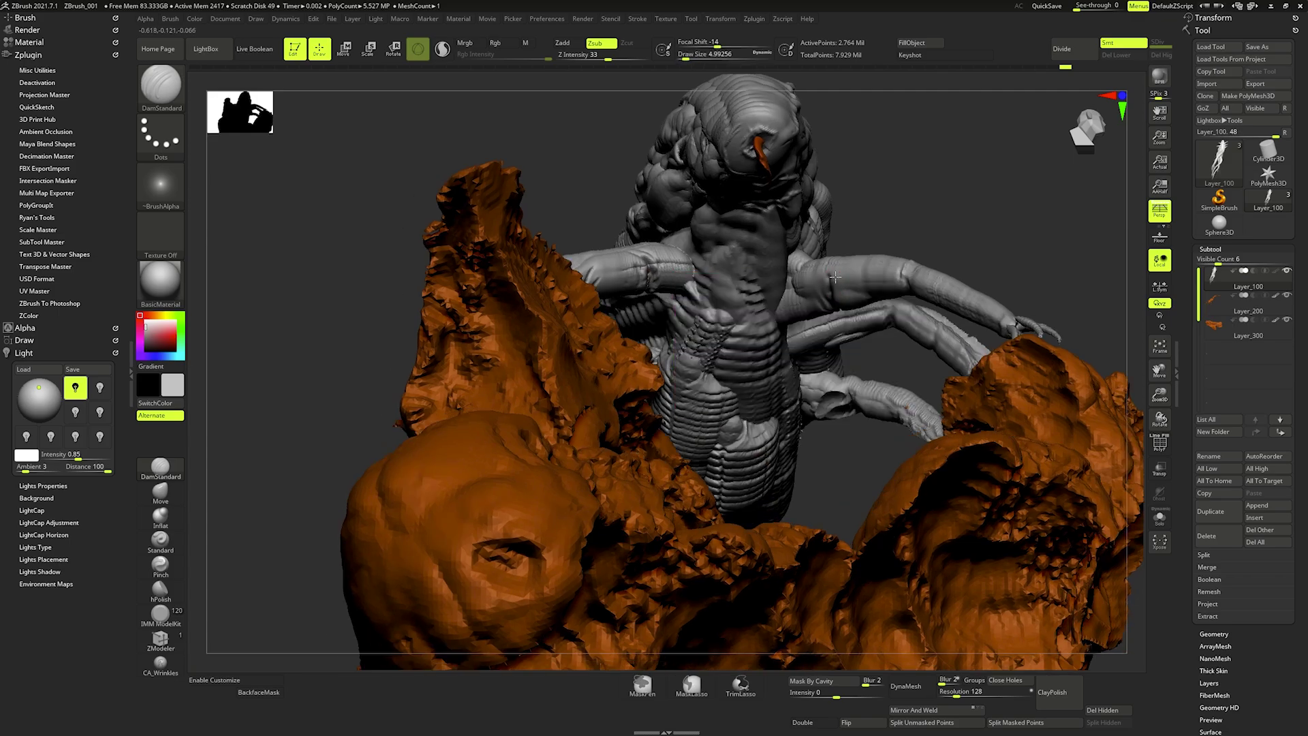
key("bracketright")
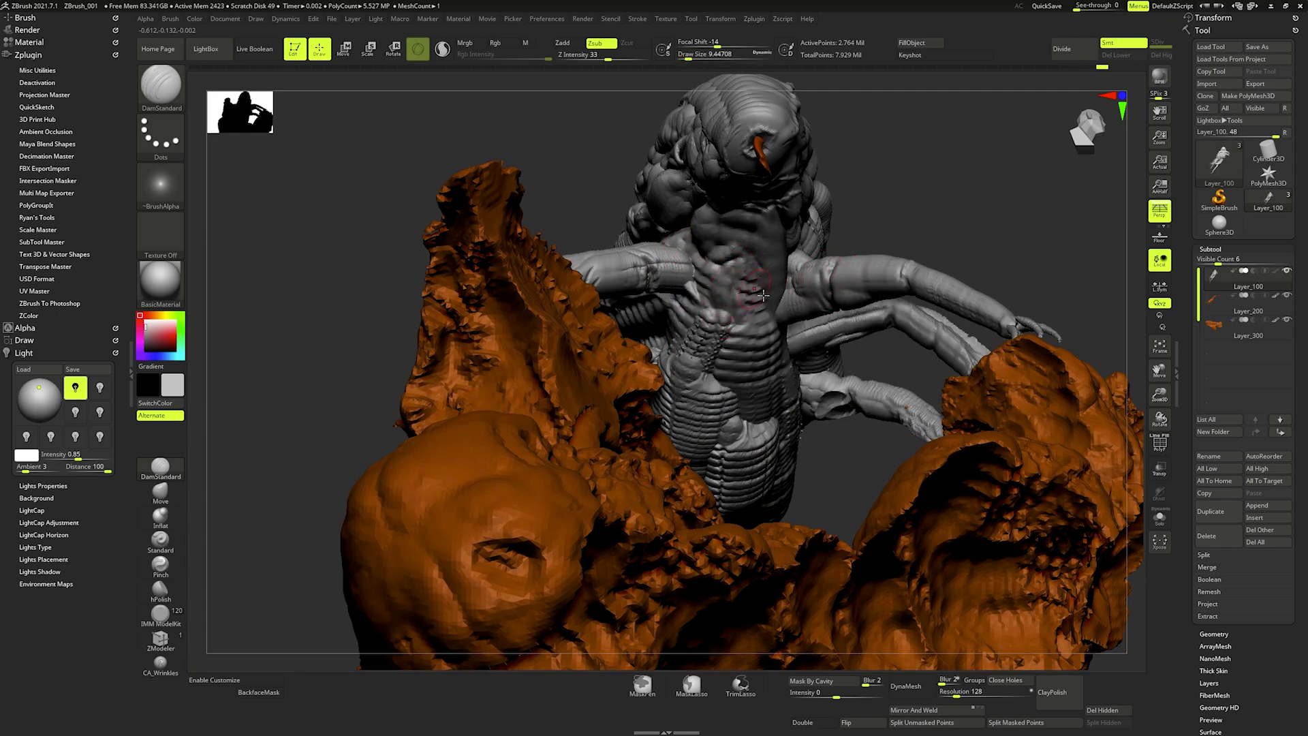
right_click_drag(763, 295, 727, 316)
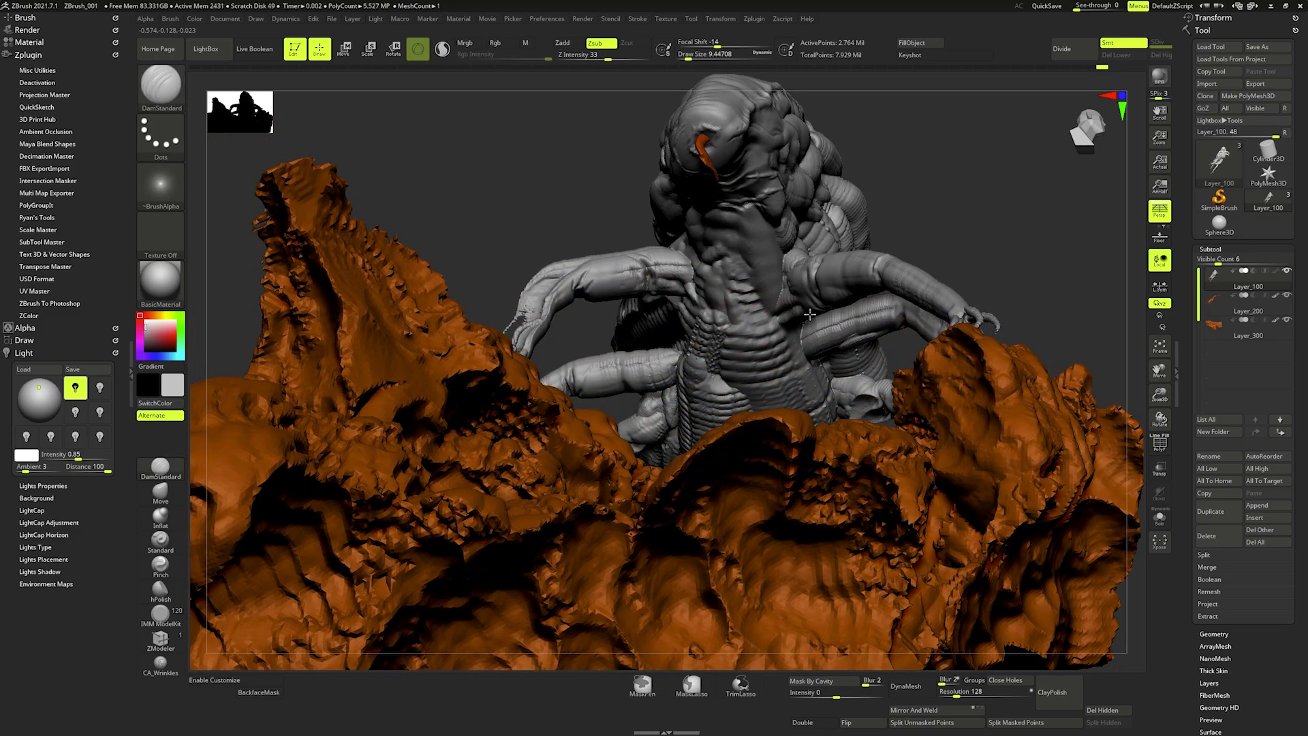
- Reshape the creature's head and side folds with the Move brush at draw sizes of about 11 to 31
mouse_move(813, 366)
right_mouse_down()
mouse_move(613, 405)
mouse_move(607, 368)
right_mouse_up()
key("space")
key("b")
key("m")
key("v")
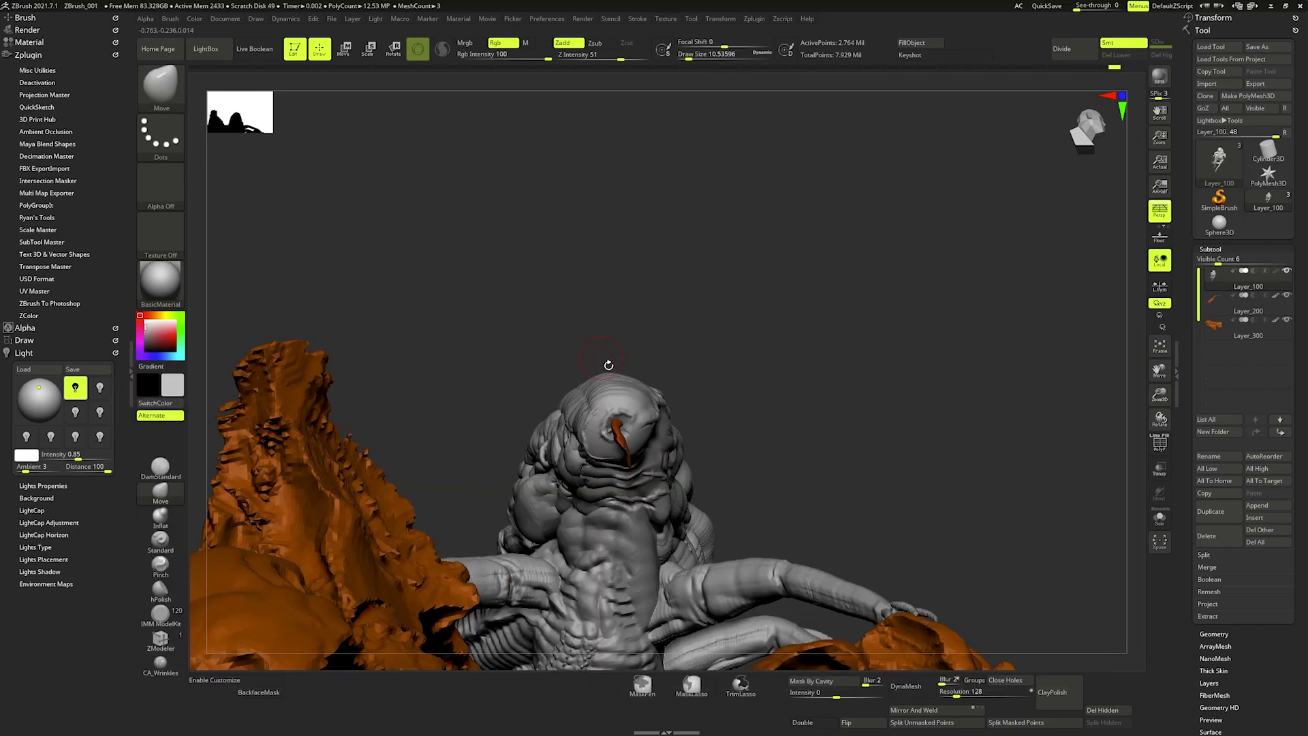
left_click_drag(627, 435, 615, 449)
right_click_drag(615, 449, 644, 375)
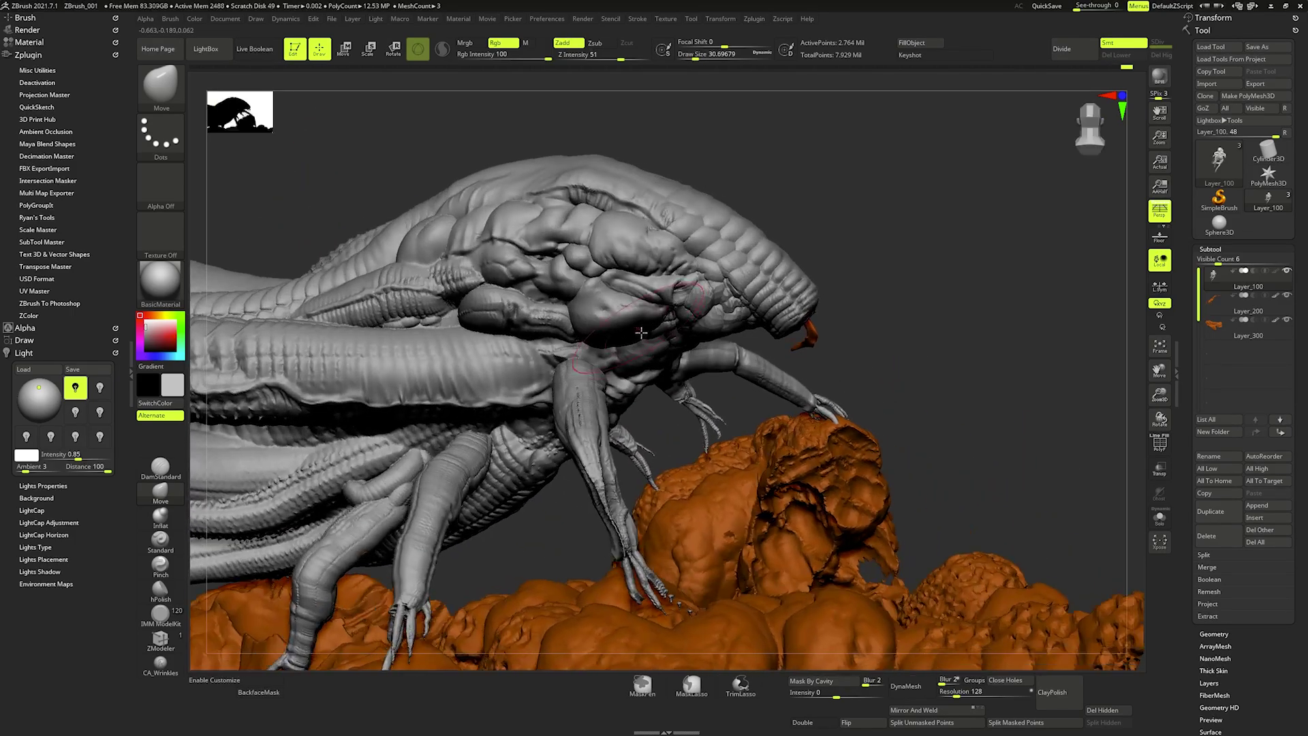
right_click_drag(609, 350, 664, 255)
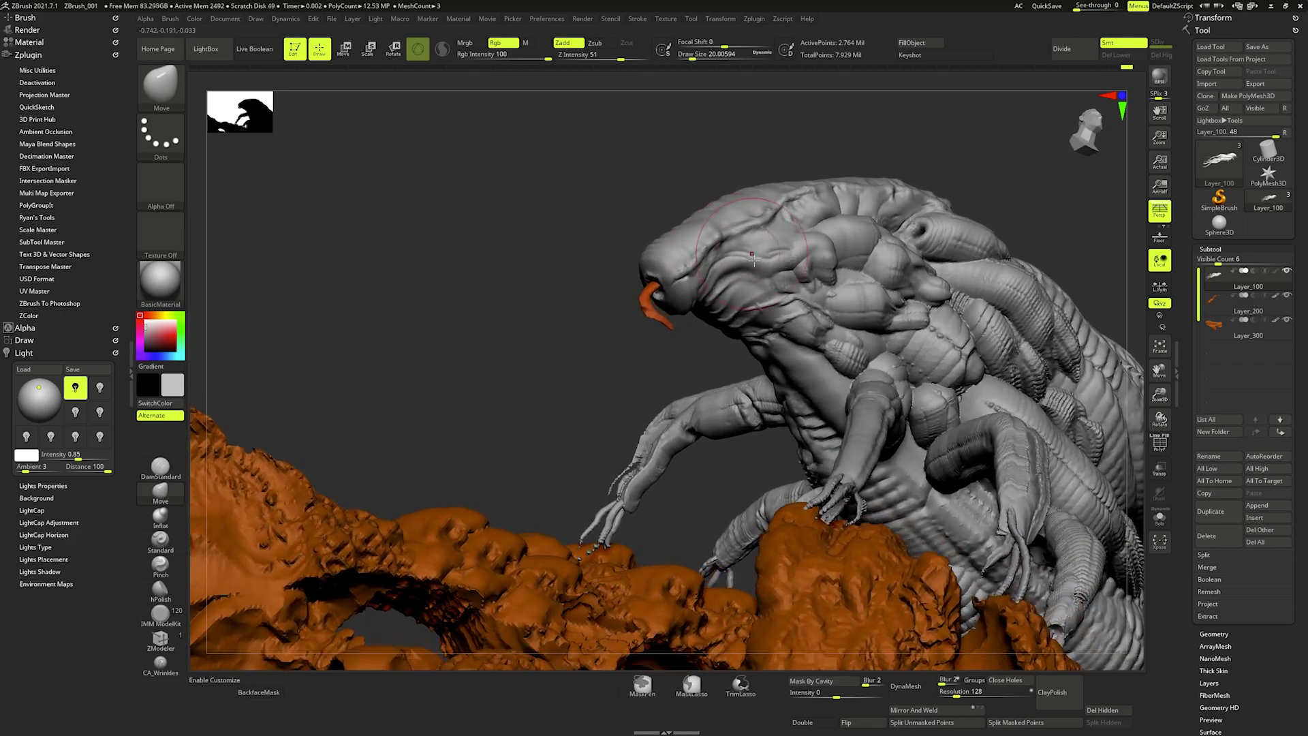
- Crease the head folds, front legs and side tentacles with DamStandard at a draw size of about 7
key("space")
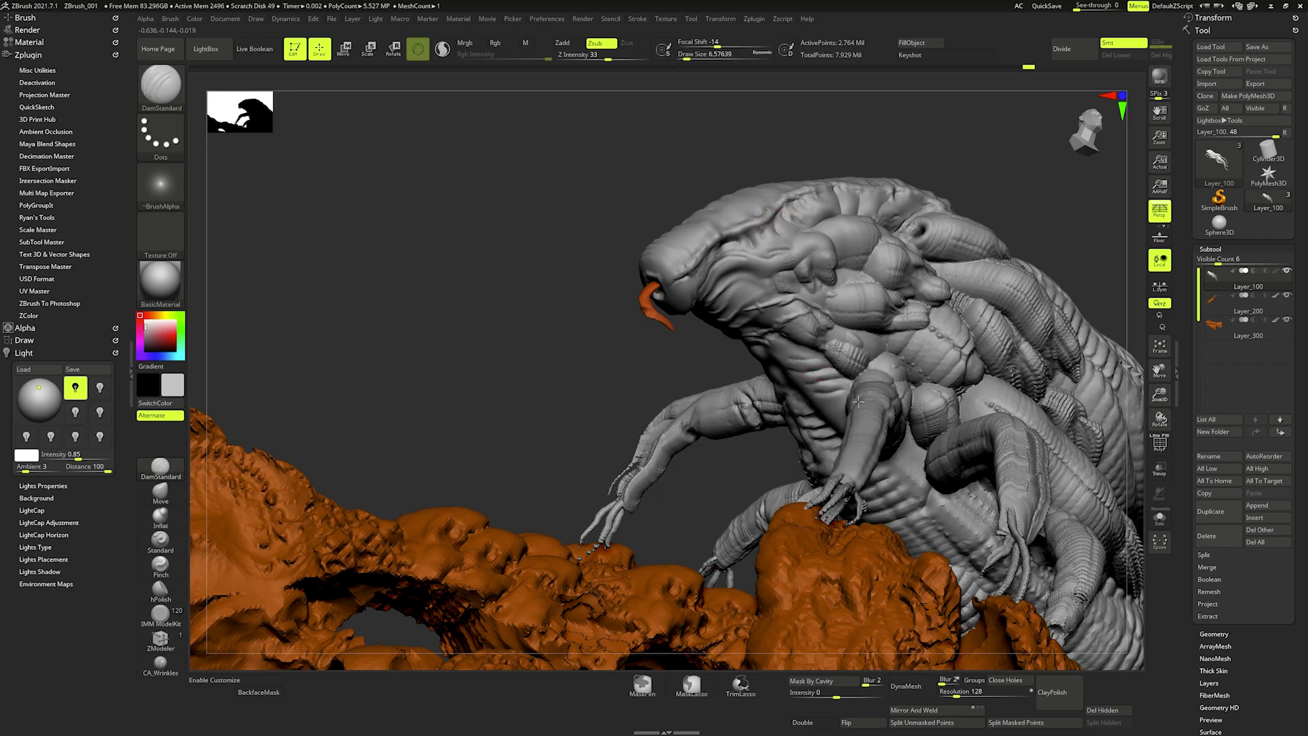
right_click_drag(858, 402, 715, 418)
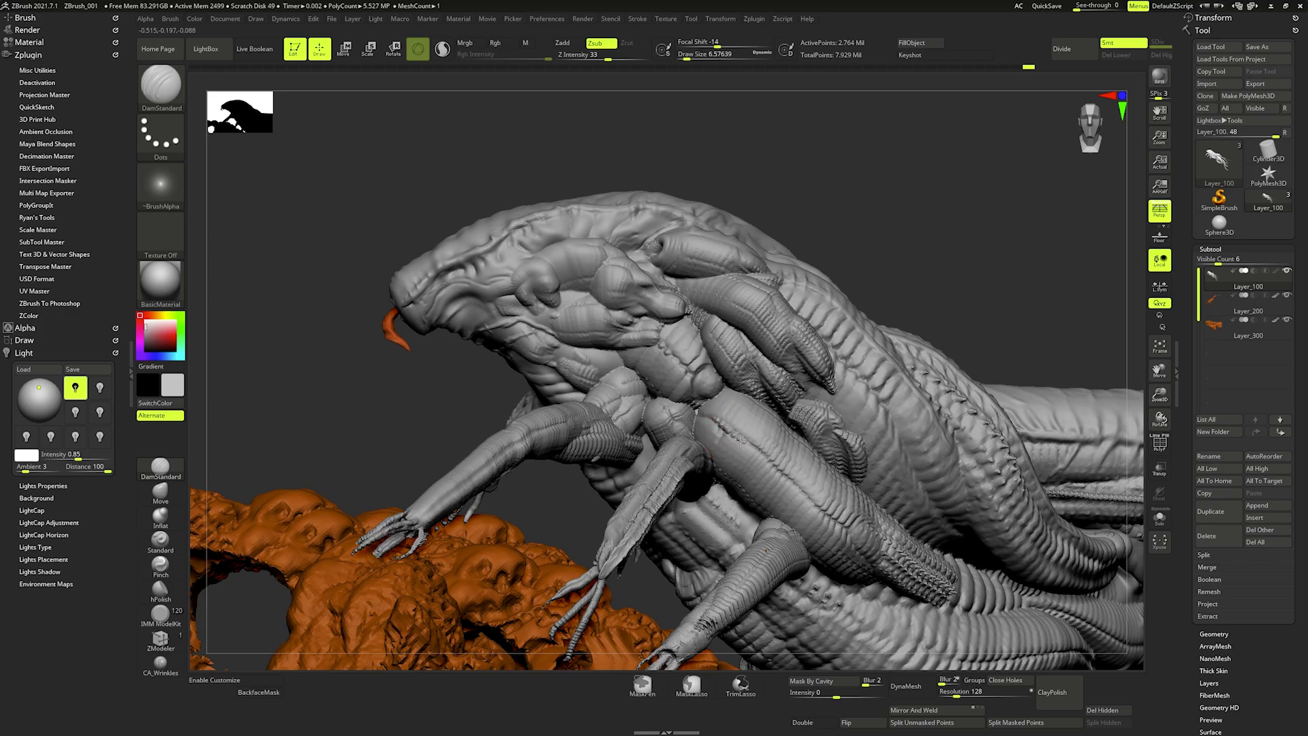
right_click_drag(730, 519, 776, 348)
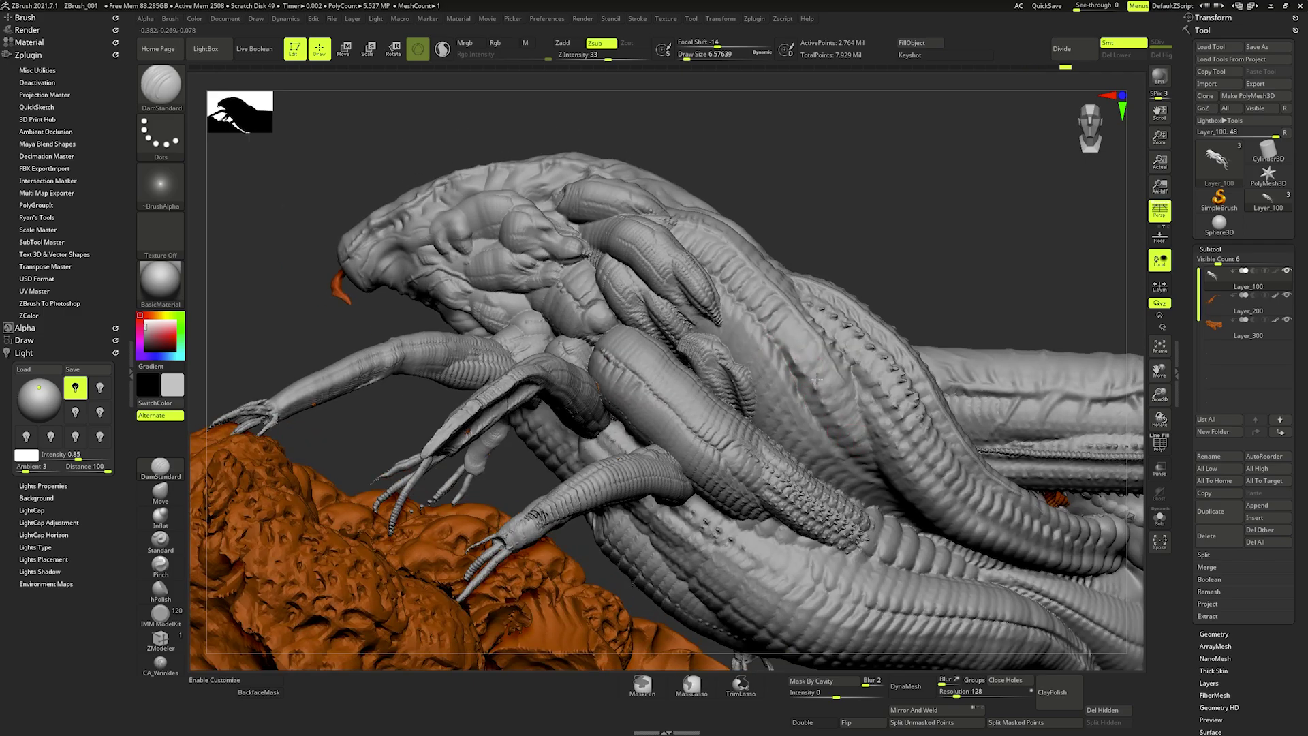
left_click_drag(803, 312, 833, 402)
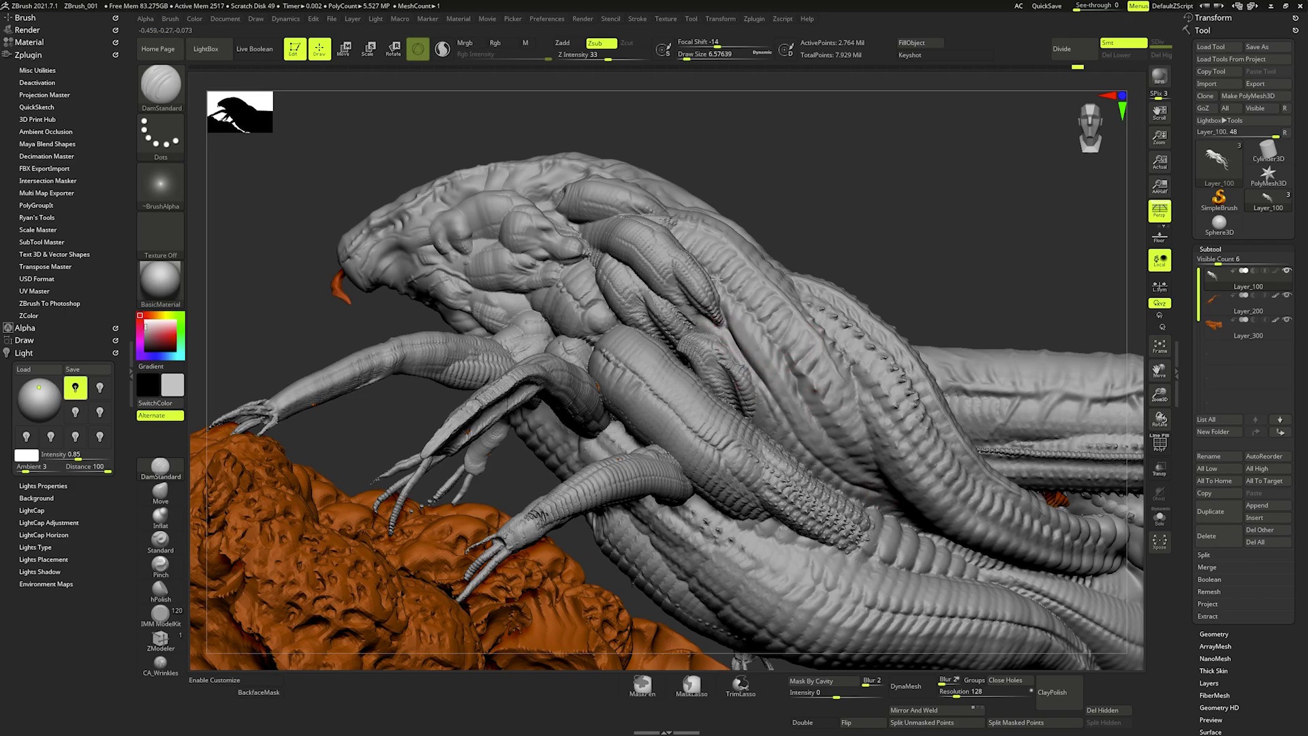
left_click_drag(726, 312, 714, 292)
mouse_move(586, 225)
right_mouse_down()
mouse_move(688, 320)
mouse_move(636, 337)
right_mouse_up()
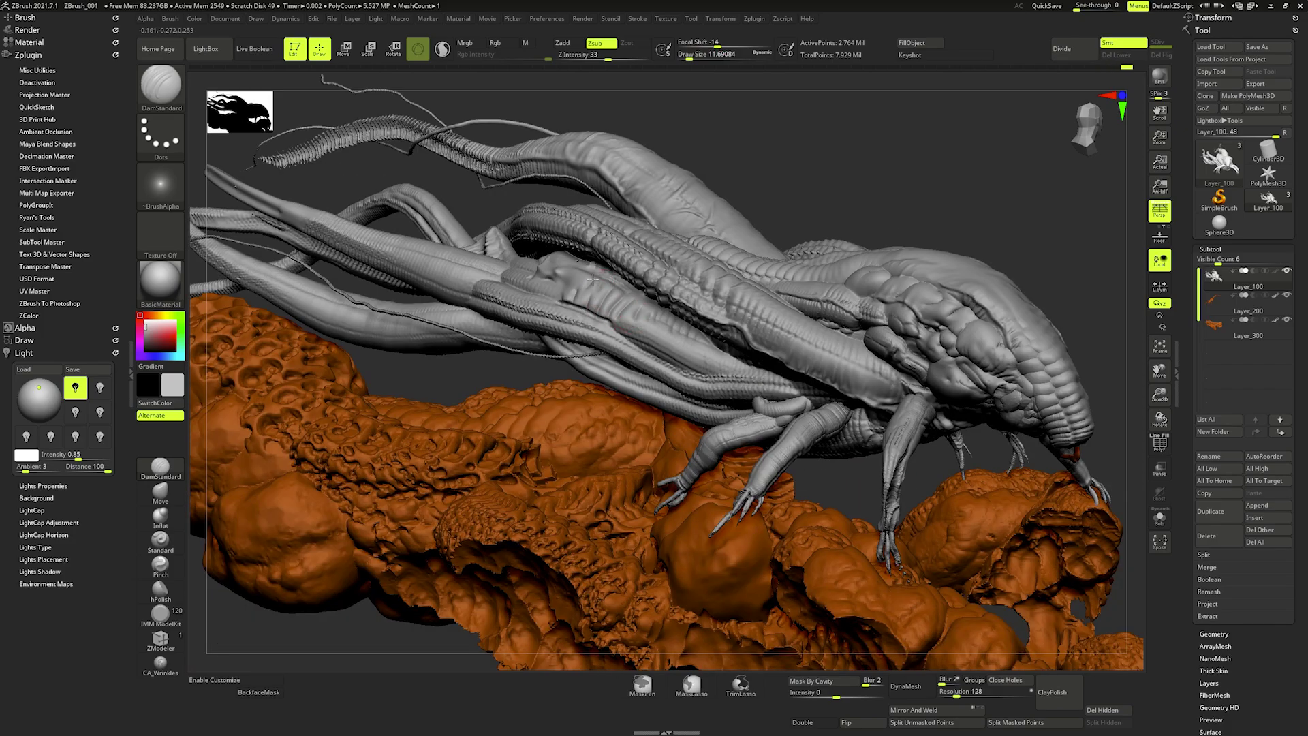
- Wrinkle the side tentacles using CA_Wrinkles at draw sizes of about 8 to 16, and smooth the thick tentacle behind the front leg
left_click(160, 662)
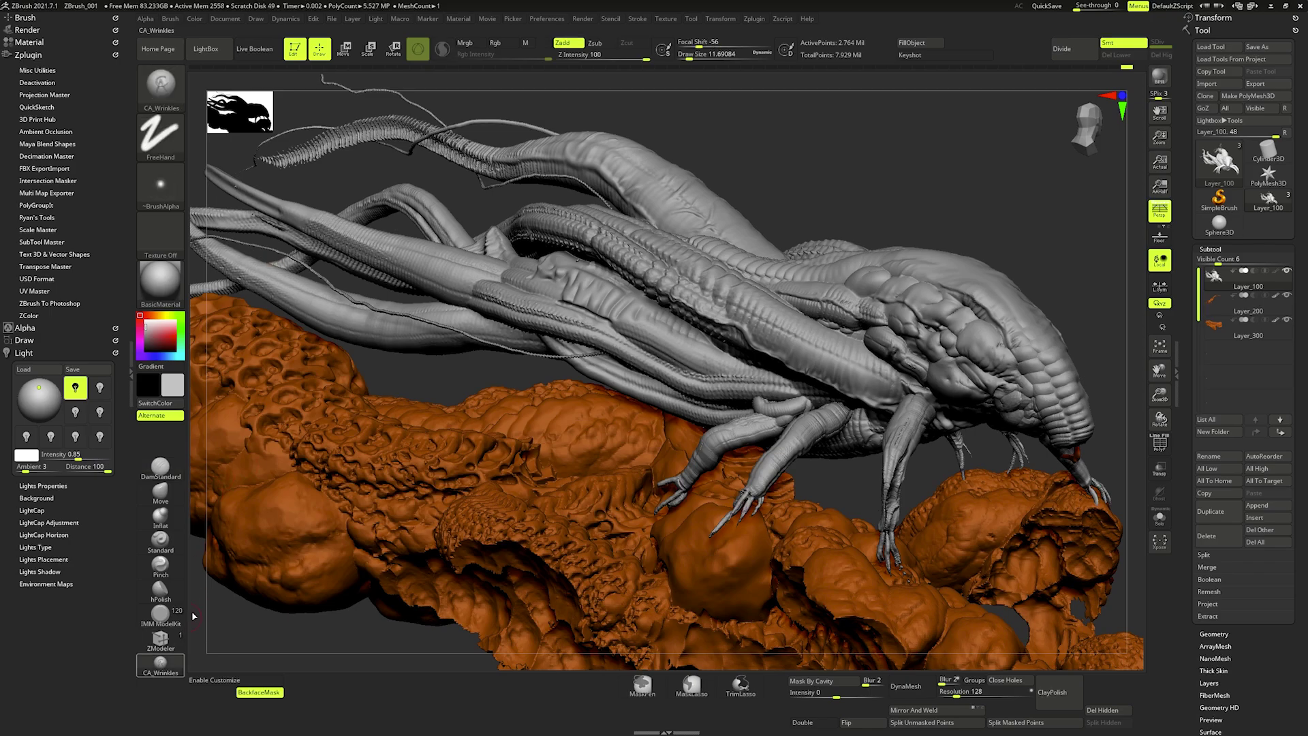
key("bracketleft")
key("bracketleft")
key("bracketleft")
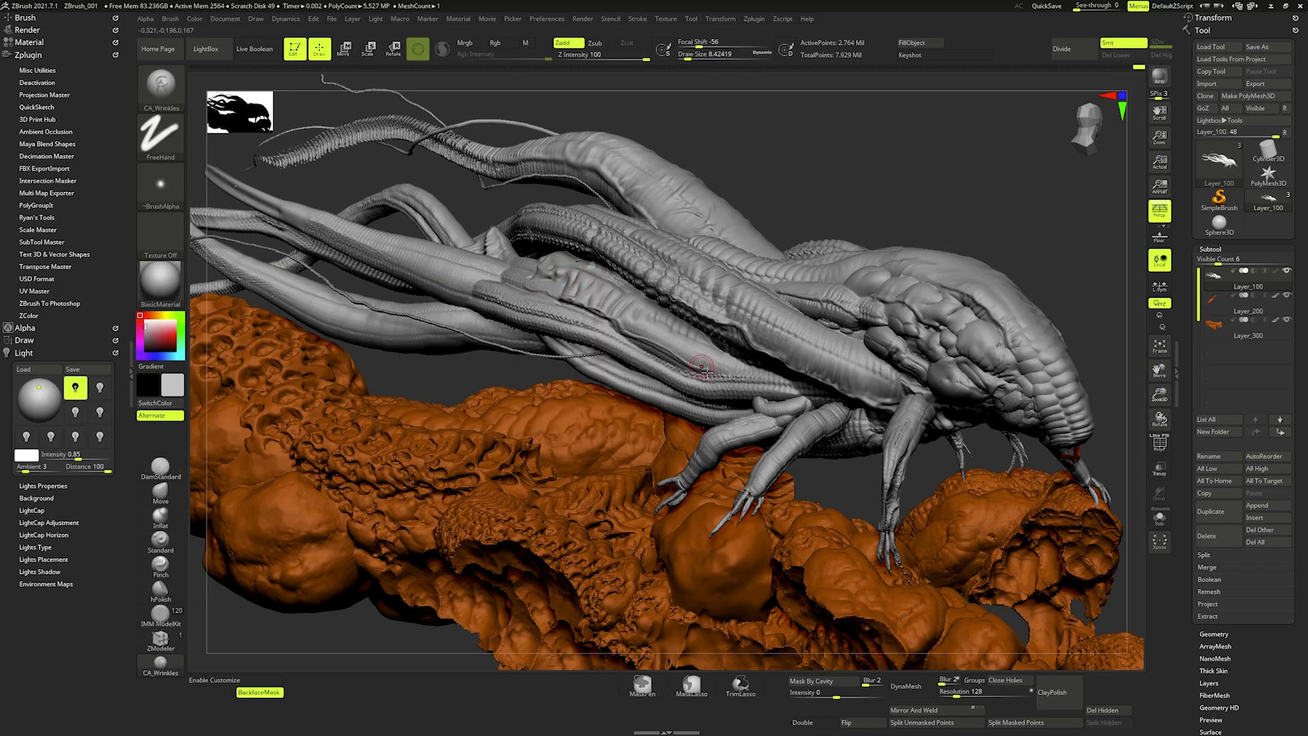
key("bracketright")
key("bracketleft")
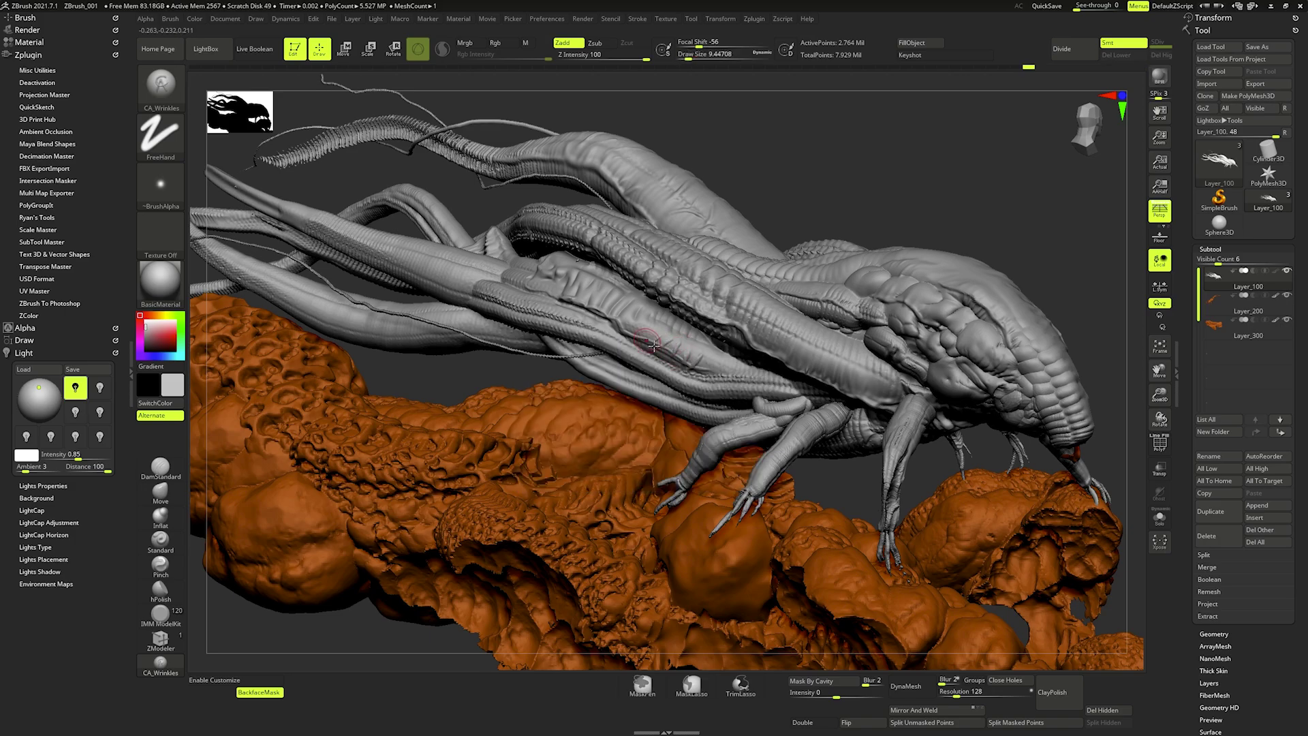
key("shift")
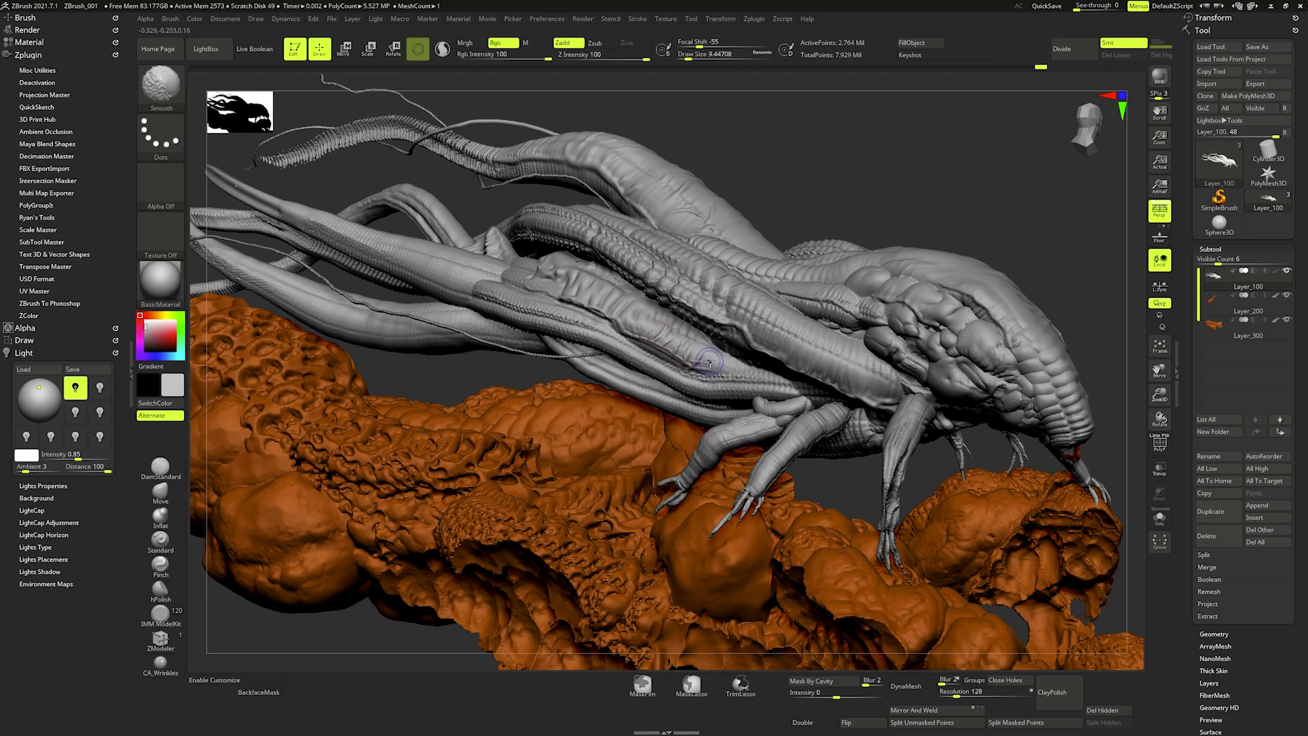
key("bracketright")
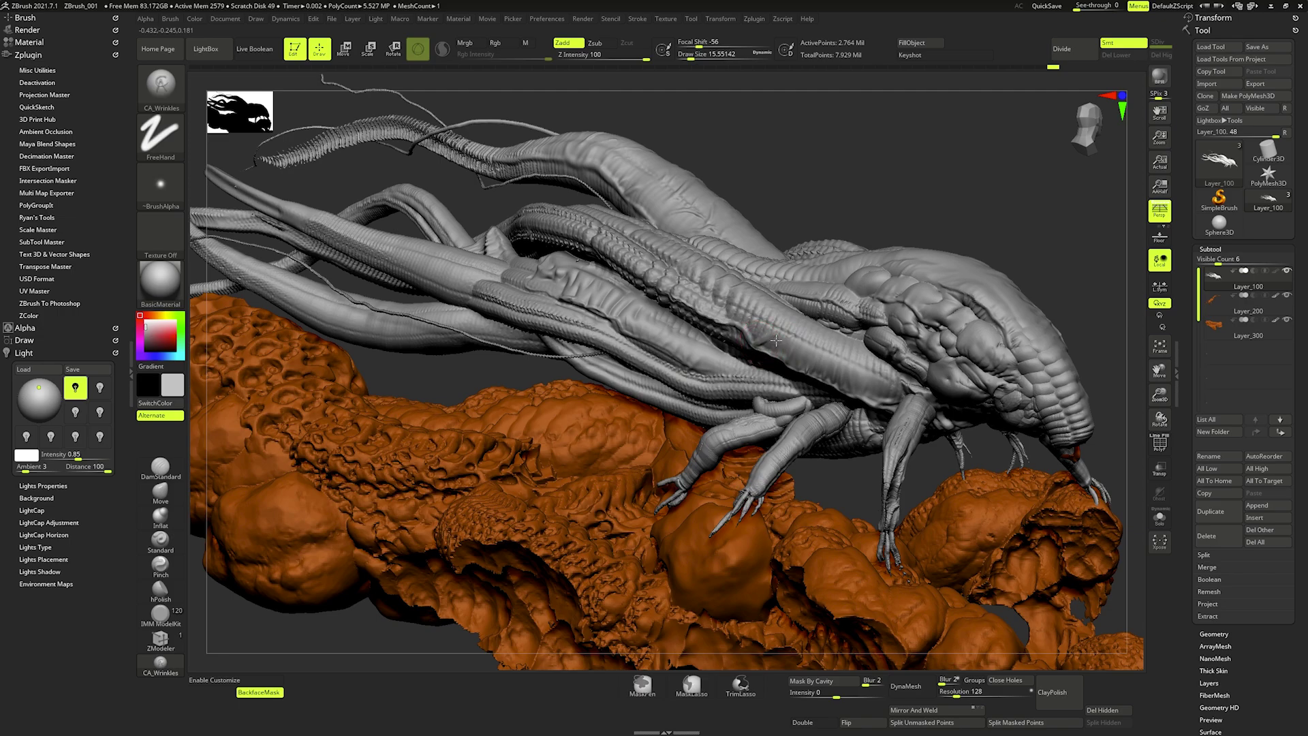
key("bracketleft")
key("shift")
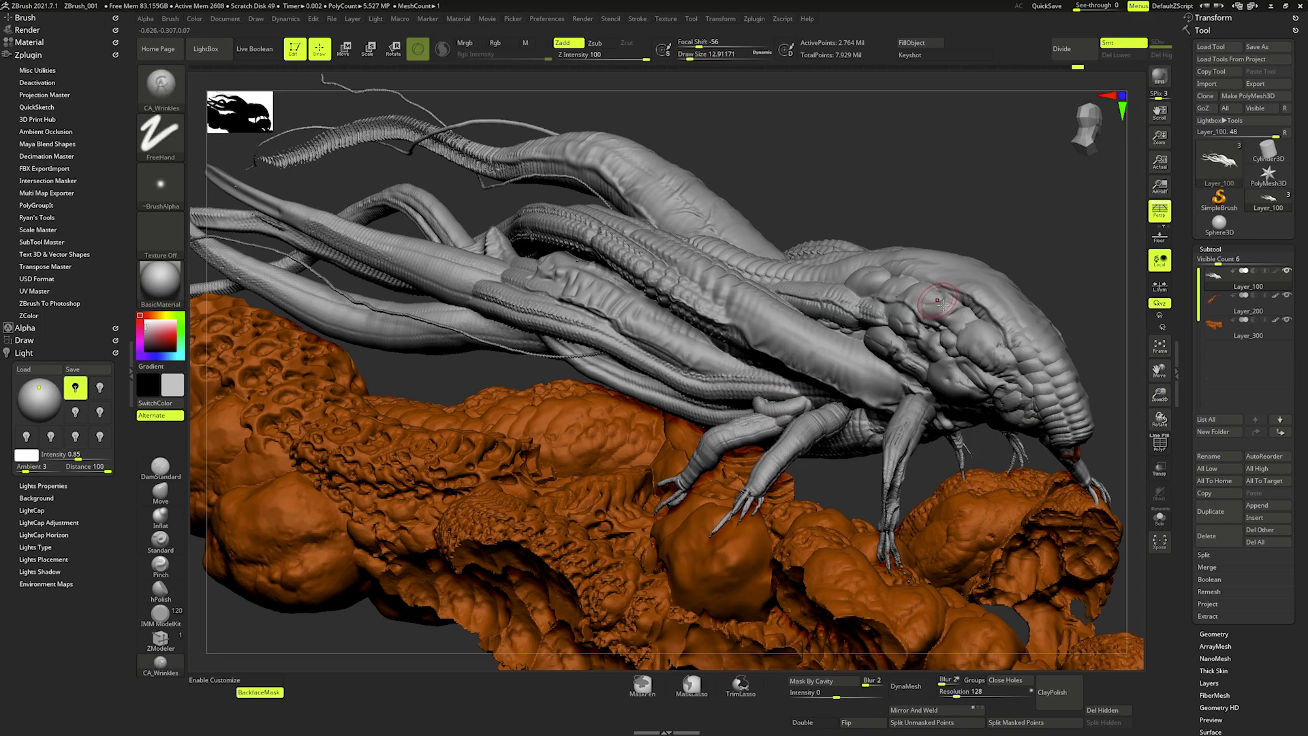
- Wrinkle the head and the belly beside the legs using CA_Wrinkles at a draw size of about 12, and smooth the belly
mouse_move(819, 355)
right_mouse_down()
mouse_move(902, 315)
mouse_move(816, 366)
mouse_move(759, 427)
right_mouse_up()
key("space")
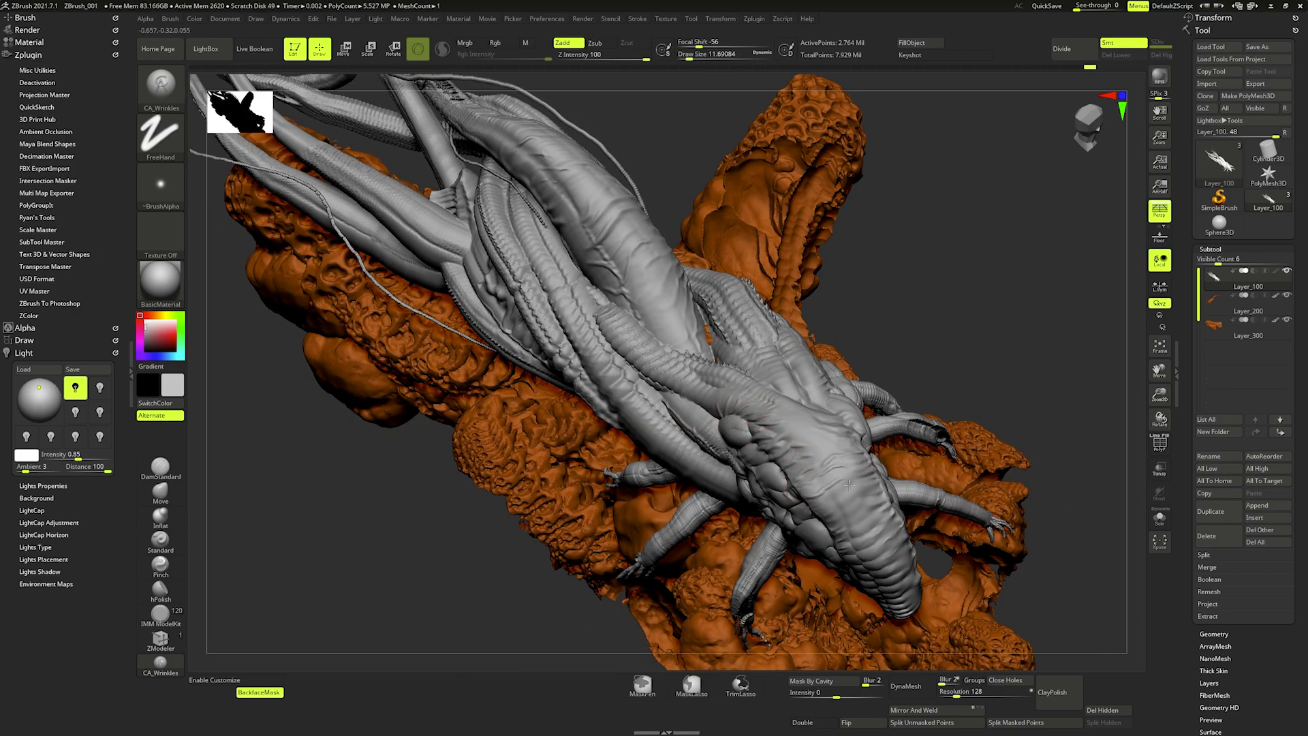
mouse_move(839, 531)
right_mouse_down()
mouse_move(846, 488)
mouse_move(730, 460)
right_mouse_up()
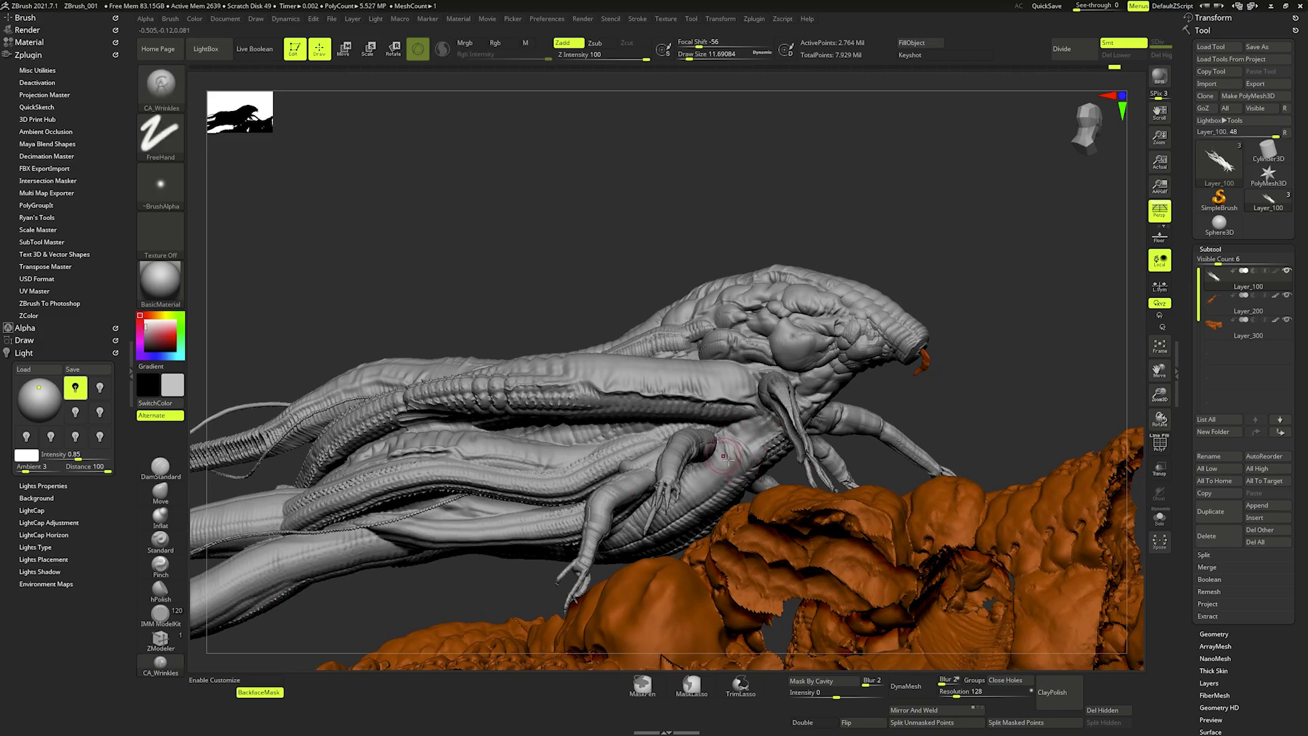
key("shift")
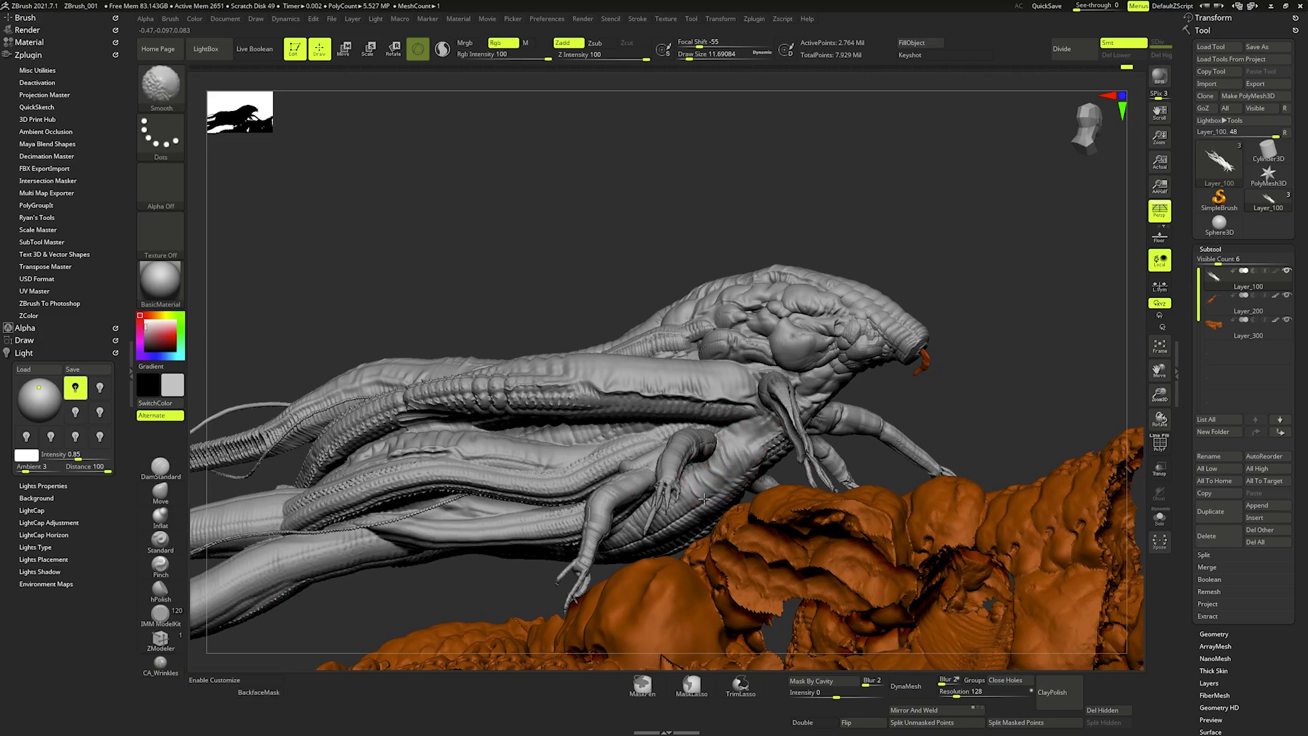
mouse_move(703, 500)
right_mouse_down()
mouse_move(722, 471)
mouse_move(688, 477)
mouse_move(749, 477)
right_mouse_up()
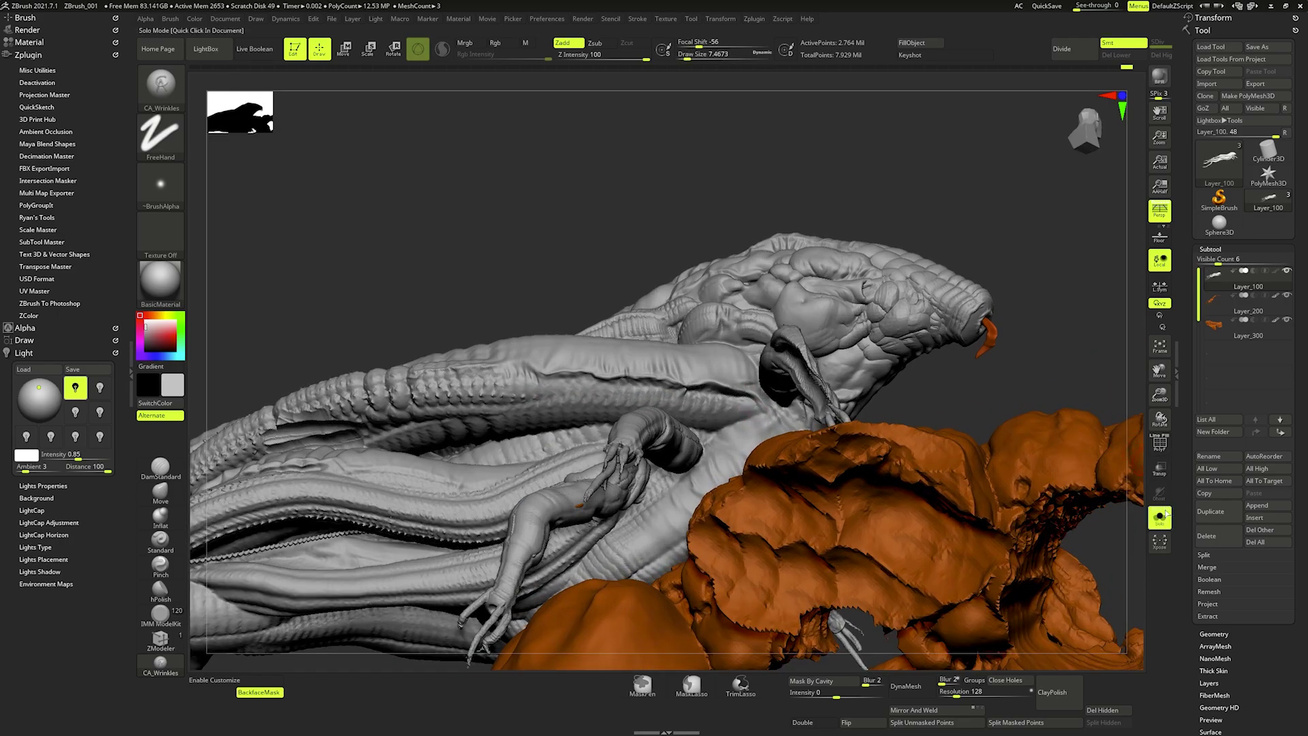
- Isolate Layer_100 and wrinkle the underside around the leg bases using CA_Wrinkles at draw sizes of about 4 and 12
left_click(1165, 514)
right_click(725, 477)
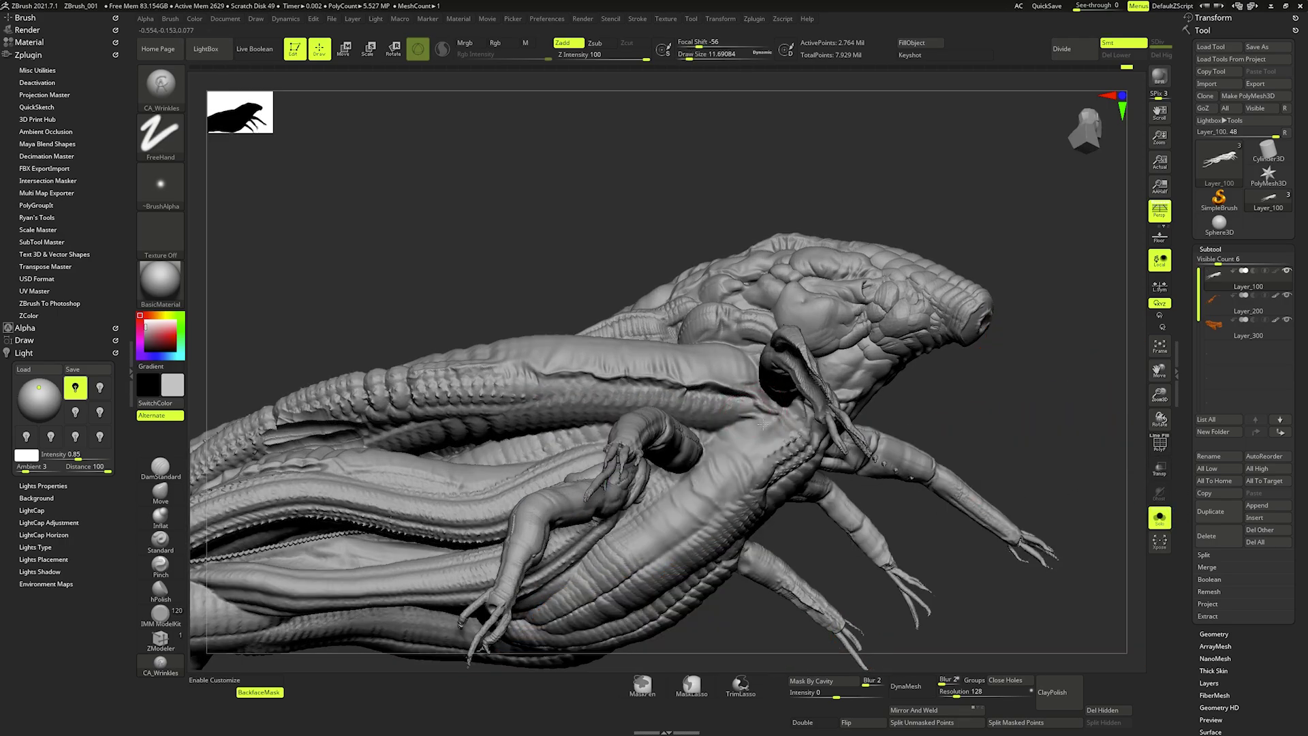
right_click_drag(738, 422, 752, 442)
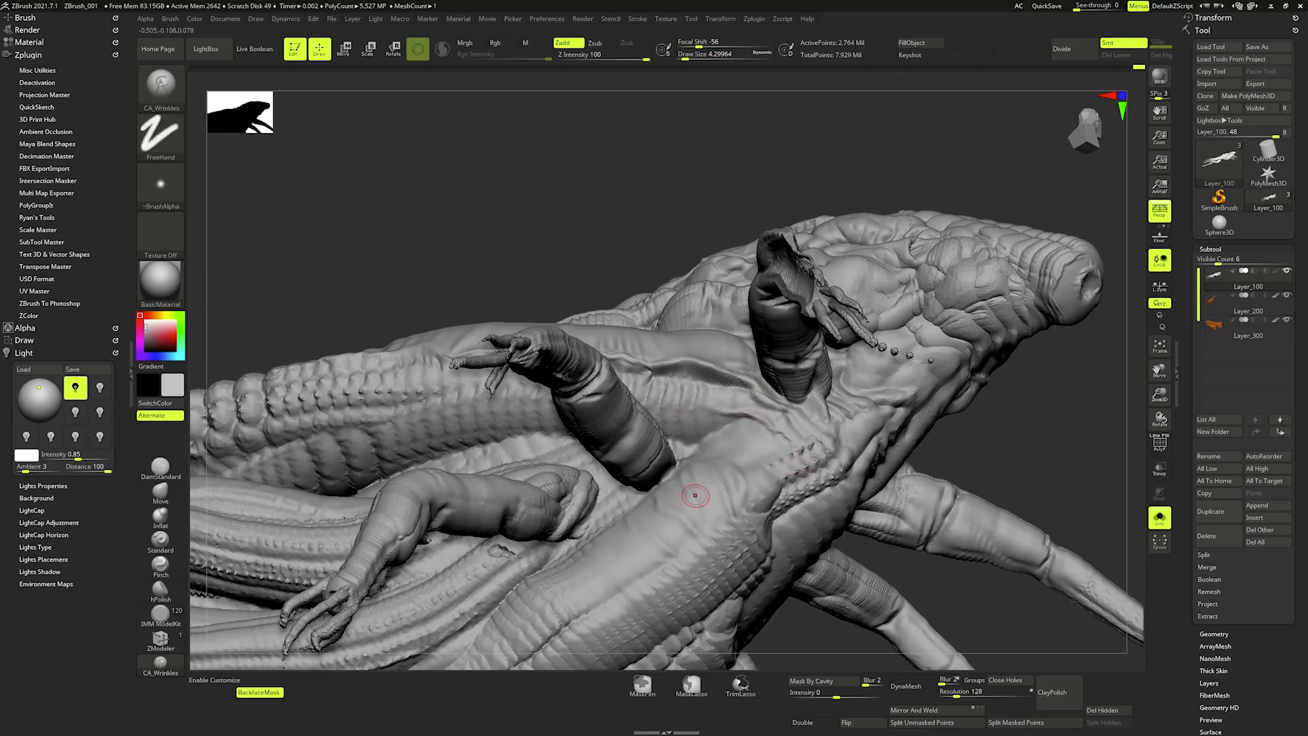
mouse_move(689, 492)
right_mouse_down()
mouse_move(707, 439)
mouse_move(726, 440)
right_mouse_up()
mouse_move(812, 403)
right_mouse_down()
mouse_move(519, 460)
mouse_move(721, 284)
mouse_move(777, 381)
mouse_move(784, 371)
right_mouse_up()
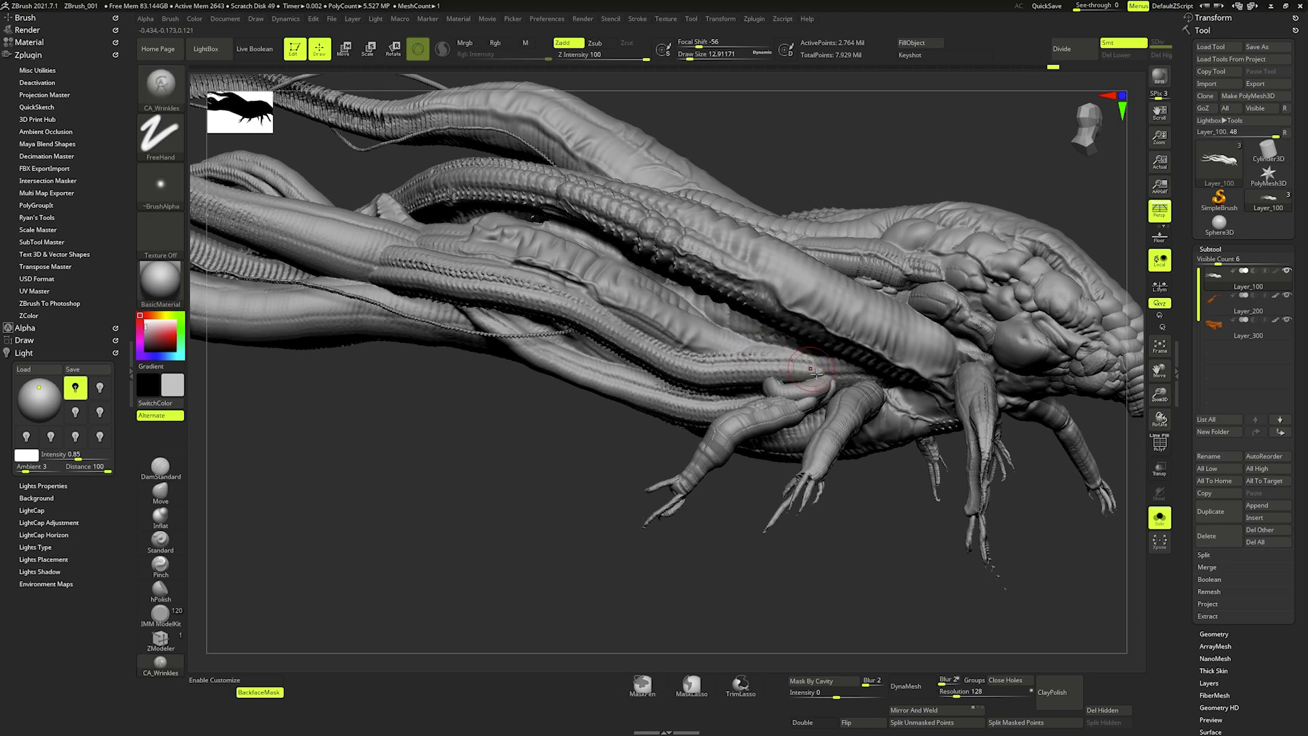
- Wrinkle the lower tentacles where they meet the rear legs using CA_Wrinkles at a draw size of about 9
key("bracketleft")
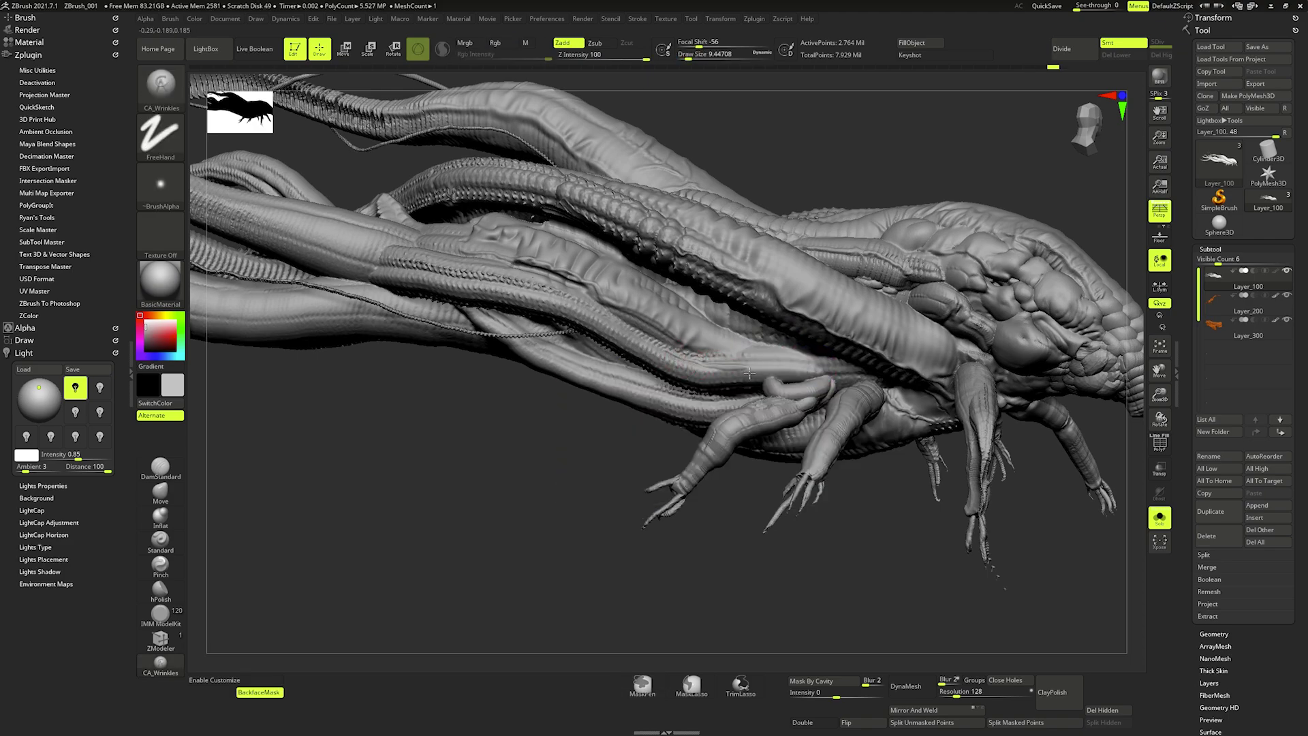
mouse_move(748, 373)
left_mouse_down()
mouse_move(821, 374)
mouse_move(736, 354)
mouse_move(814, 361)
left_mouse_up()
mouse_move(814, 361)
right_mouse_down()
mouse_move(804, 389)
mouse_move(827, 436)
right_mouse_up()
- Wrinkle the front legs from the front and side using CA_Wrinkles at draw sizes of about 7 and 8
key("space")
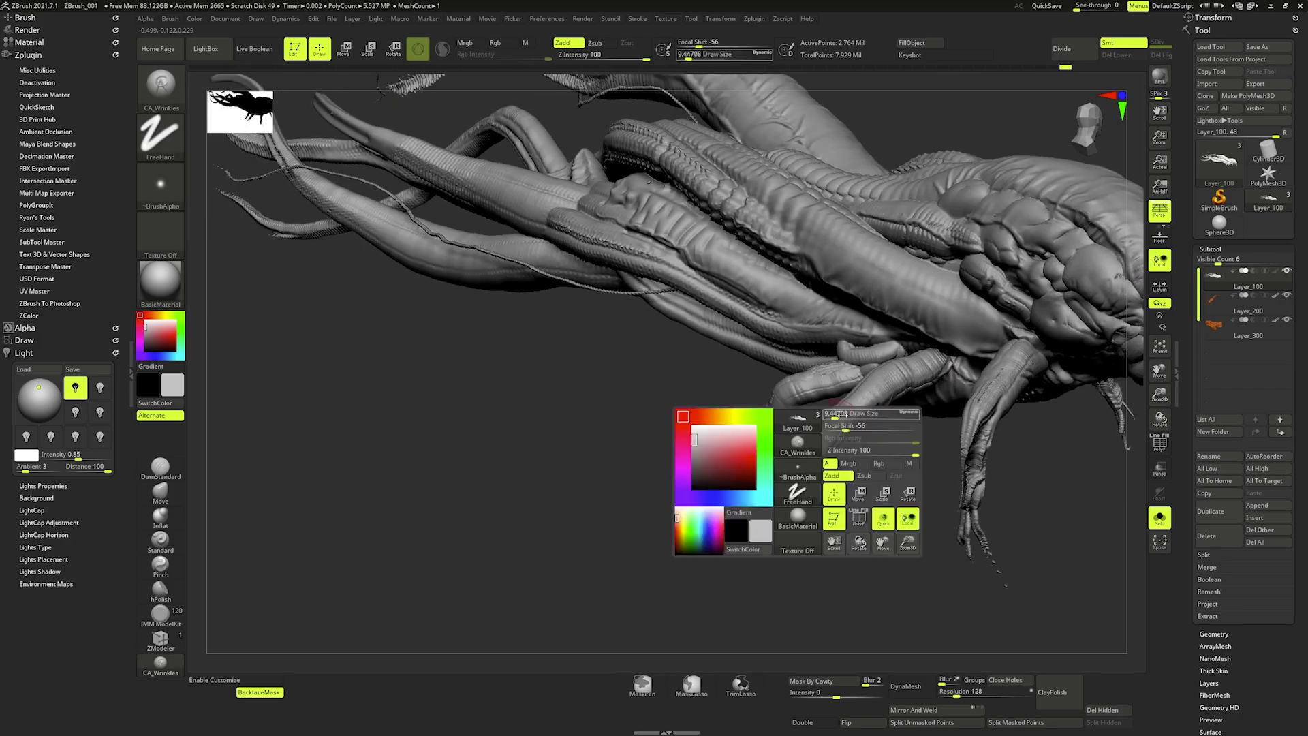
left_click_drag(828, 436, 837, 438)
right_click_drag(912, 401, 981, 375, "ctrl")
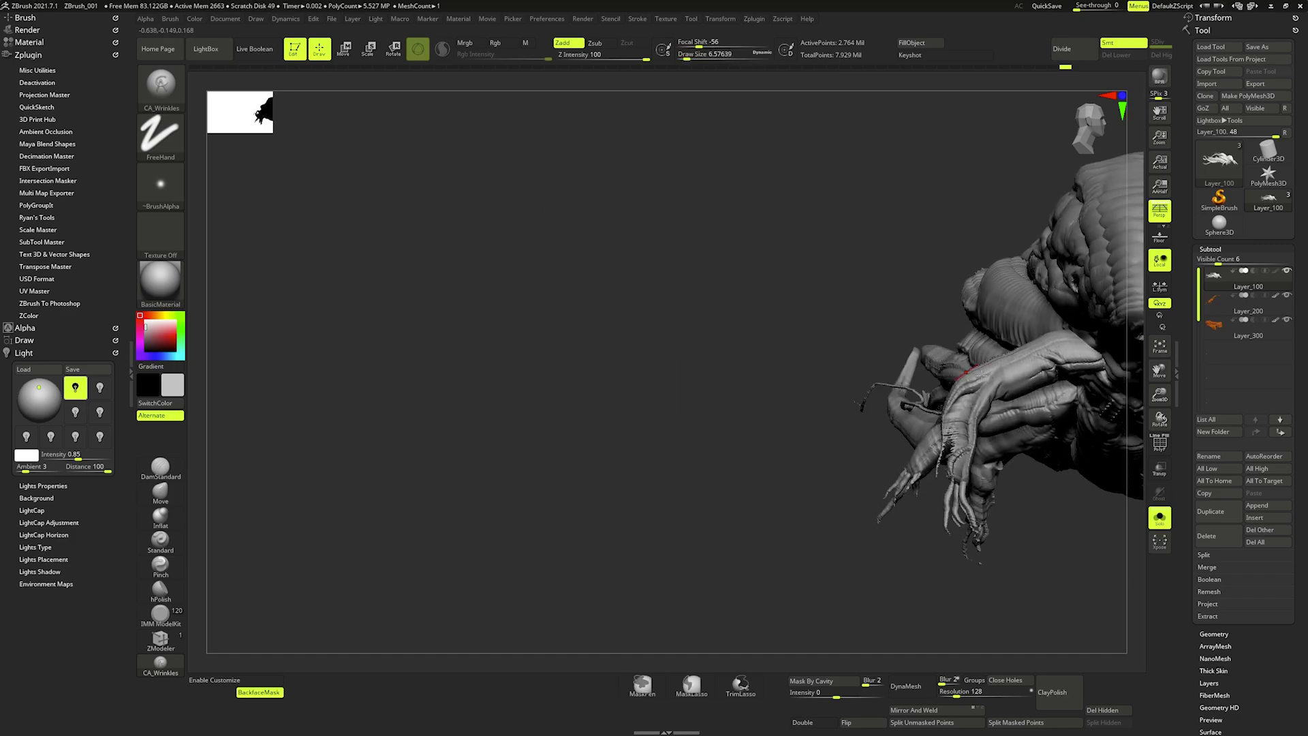
key("space")
key("f")
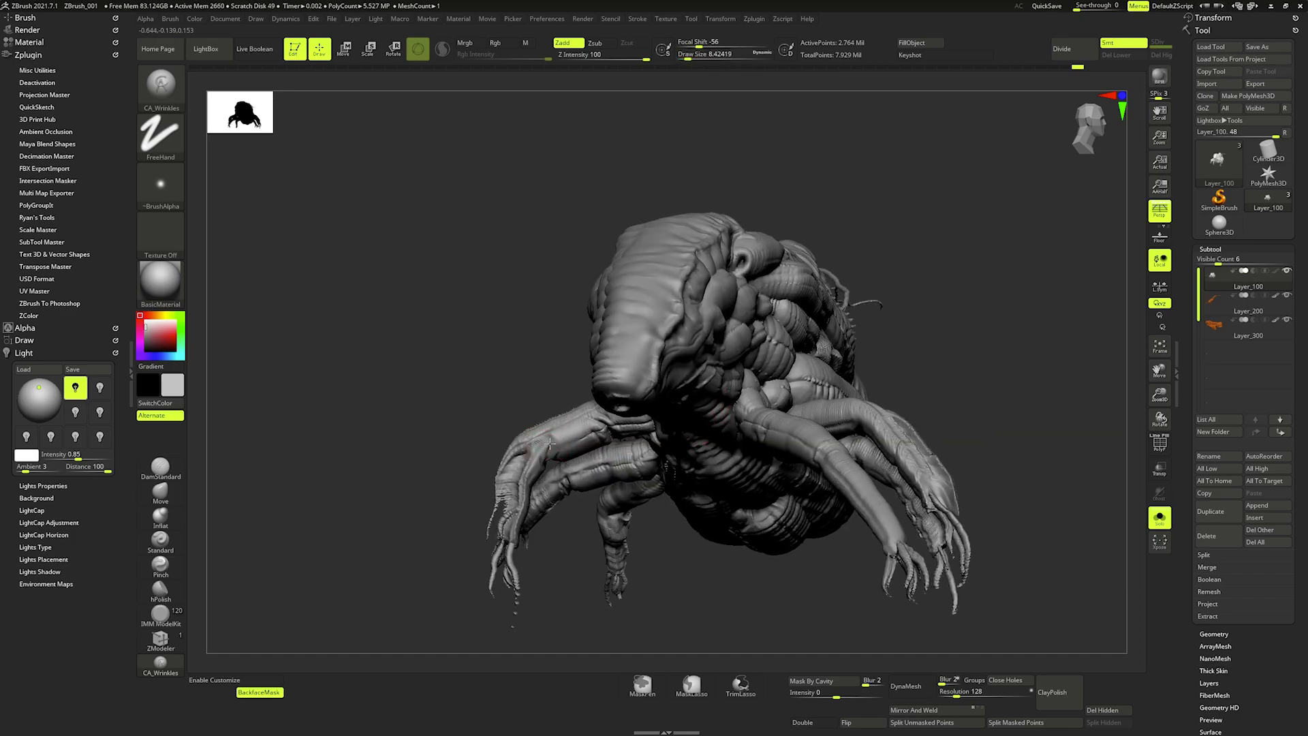
right_click_drag(601, 428, 758, 428)
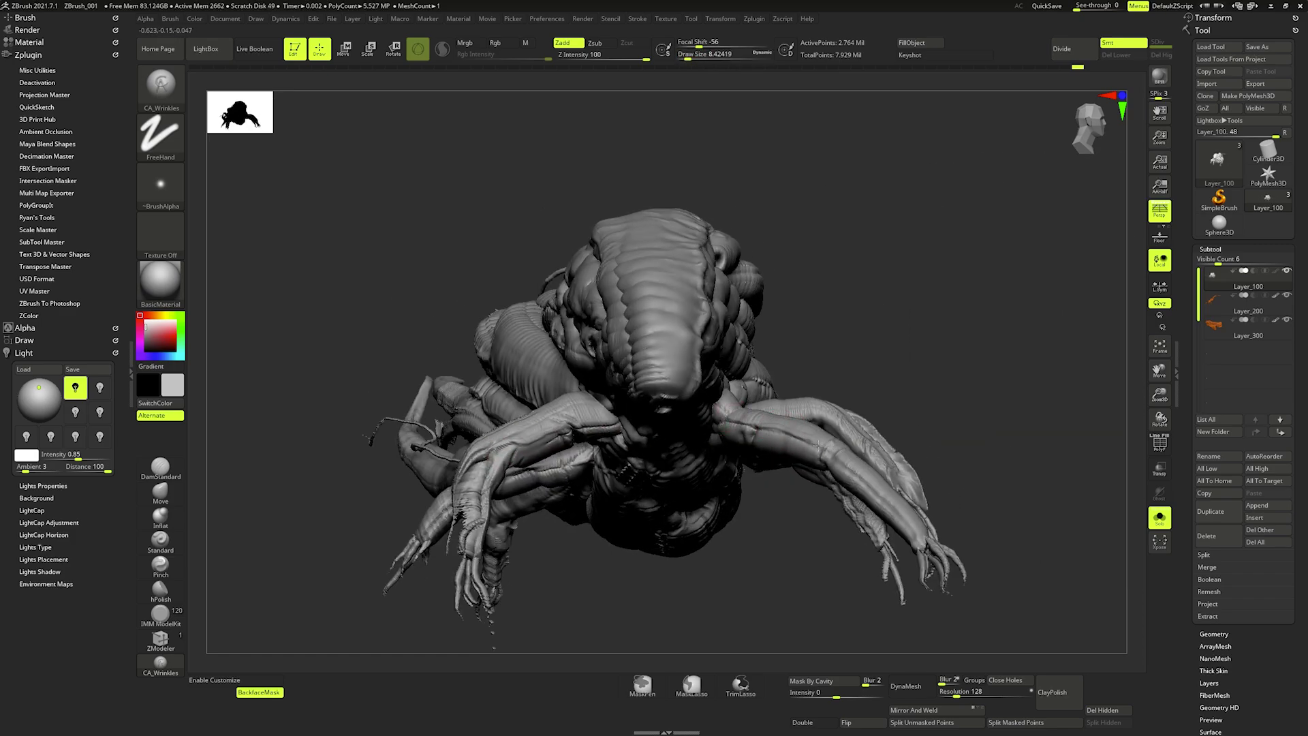
mouse_move(841, 462)
right_mouse_down()
mouse_move(804, 427)
mouse_move(797, 393)
mouse_move(792, 427)
mouse_move(807, 392)
right_mouse_up()
key("space")
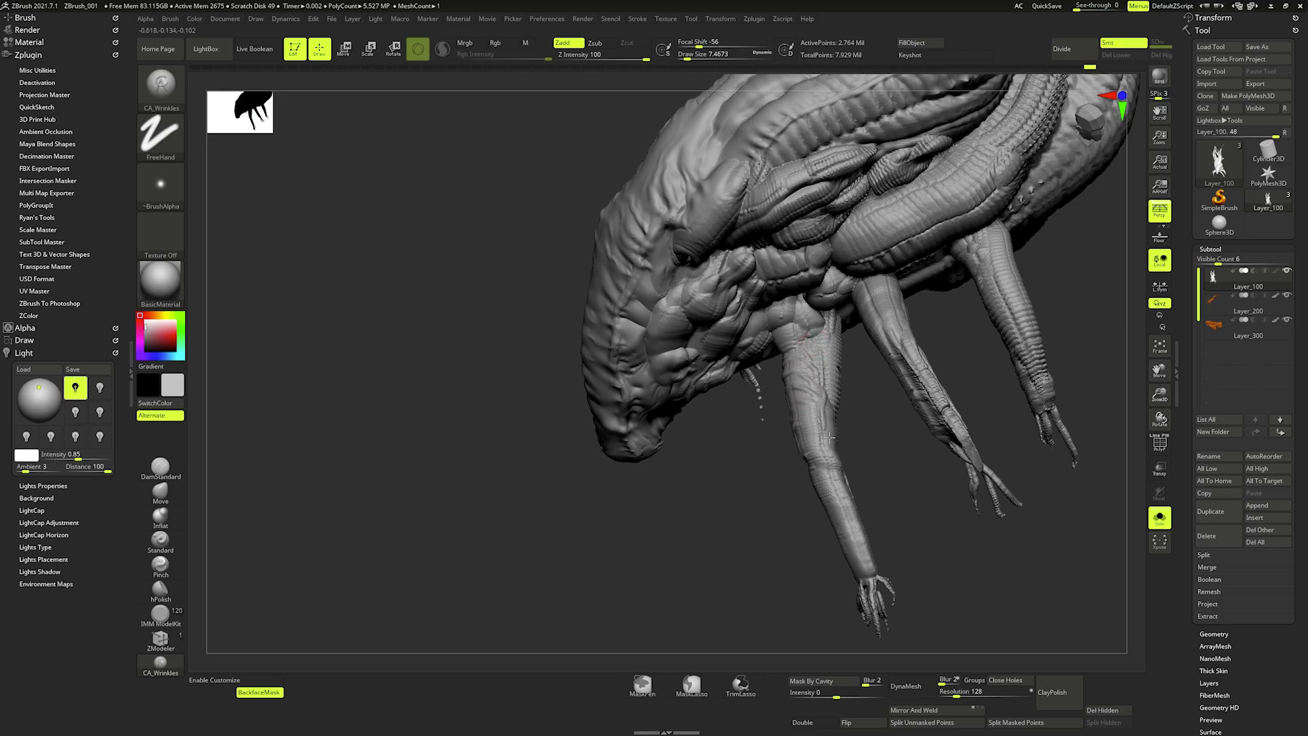
- Wrinkle the upper parts of the side legs using CA_Wrinkles at a draw size of about 5, smoothing where needed
mouse_move(829, 437)
right_mouse_down()
mouse_move(838, 493)
mouse_move(855, 504)
mouse_move(752, 279)
mouse_move(773, 326)
mouse_move(674, 385)
right_mouse_up()
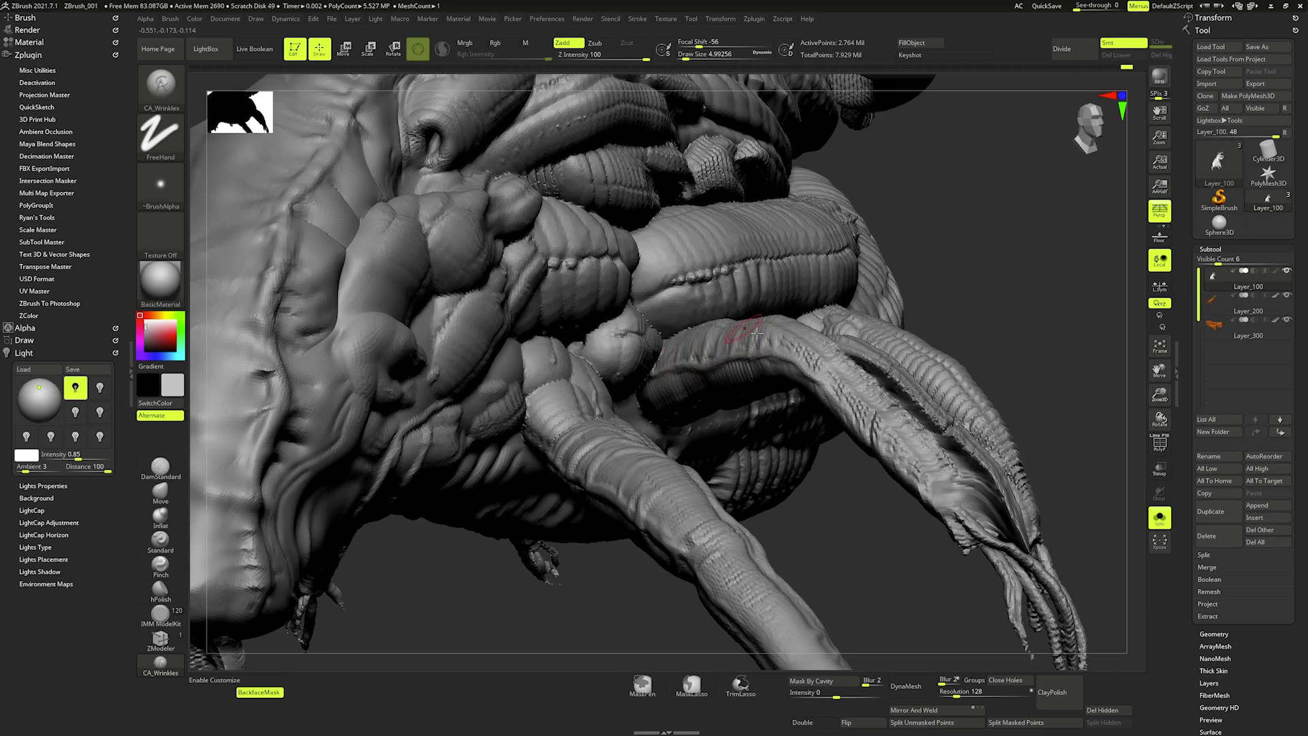
mouse_move(677, 354)
right_mouse_down()
mouse_move(831, 331)
mouse_move(713, 330)
right_mouse_up()
key("shift")
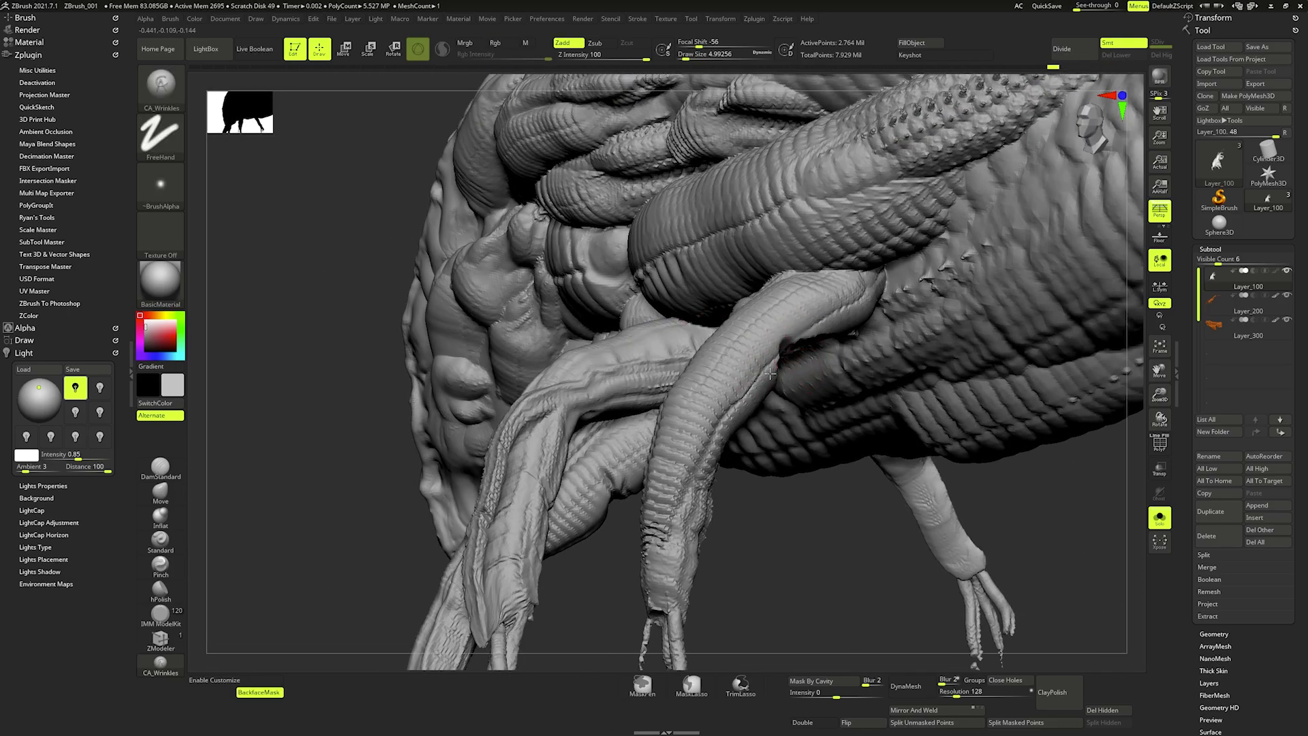
mouse_move(862, 278)
left_mouse_down()
mouse_move(817, 310)
mouse_move(769, 378)
mouse_move(827, 293)
left_mouse_up()
mouse_move(828, 292)
right_mouse_down()
mouse_move(765, 256)
mouse_move(679, 257)
right_mouse_up()
- Wrinkle and smooth the thick side tentacle's base using CA_Wrinkles at draw sizes of about 13 and 3, and save the project as ZBrush_001a
key("bracketright")
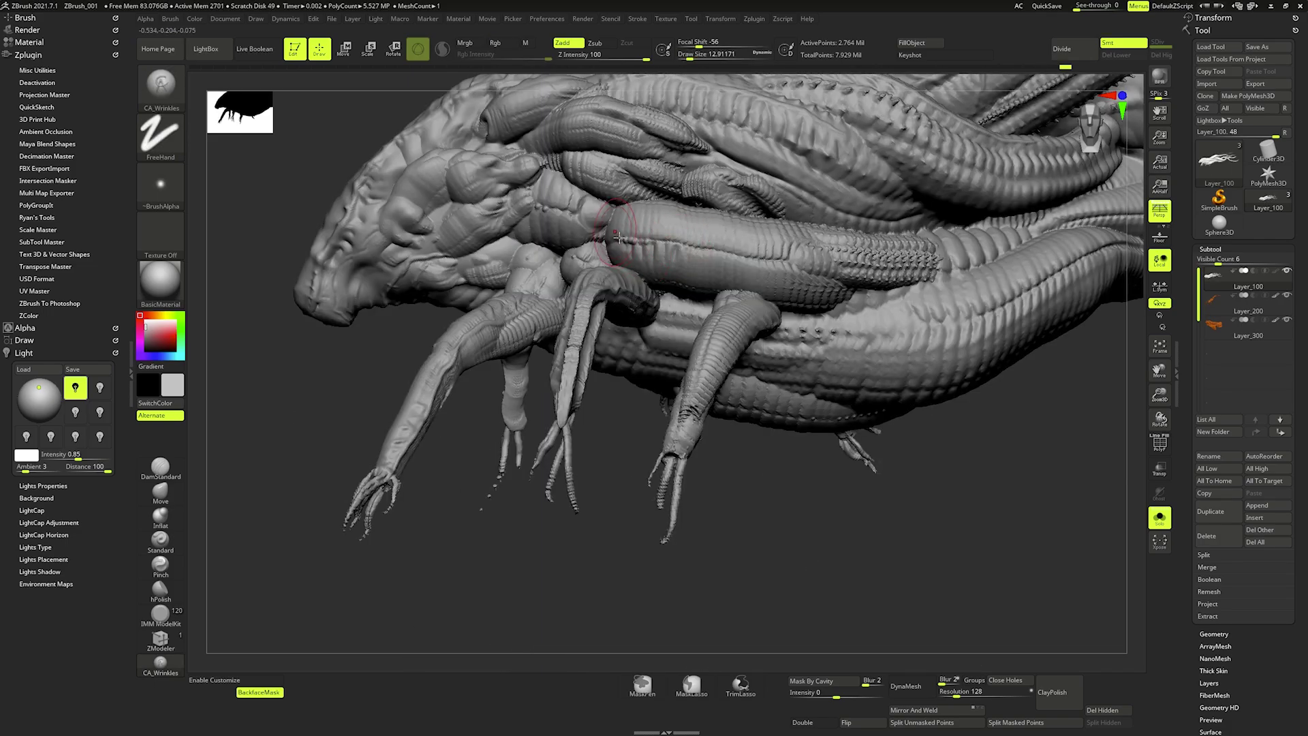
mouse_move(664, 246)
left_mouse_down("shift")
mouse_move(600, 242)
mouse_move(616, 208)
mouse_move(685, 247)
mouse_move(900, 265)
mouse_move(783, 233)
mouse_move(745, 248)
mouse_move(656, 235)
left_mouse_up("shift")
key("shift")
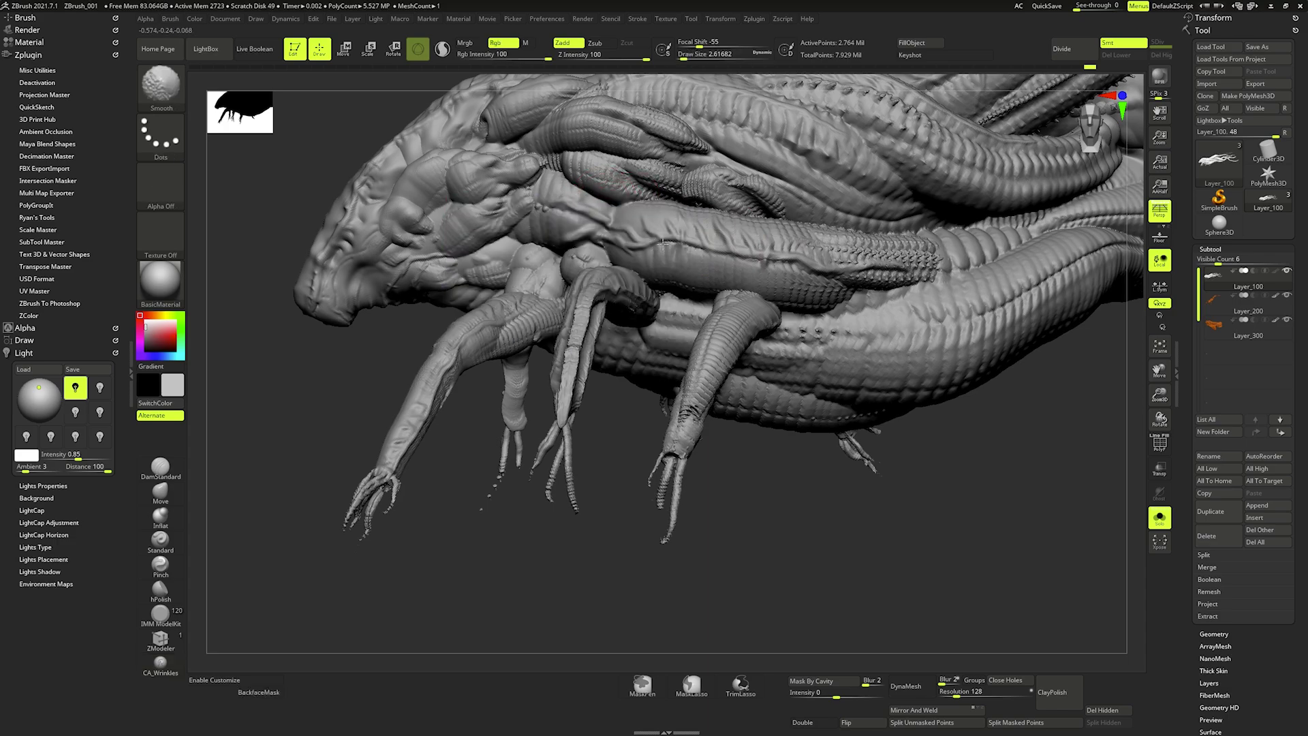
right_click_drag(638, 329, 636, 320)
key("ctrl")
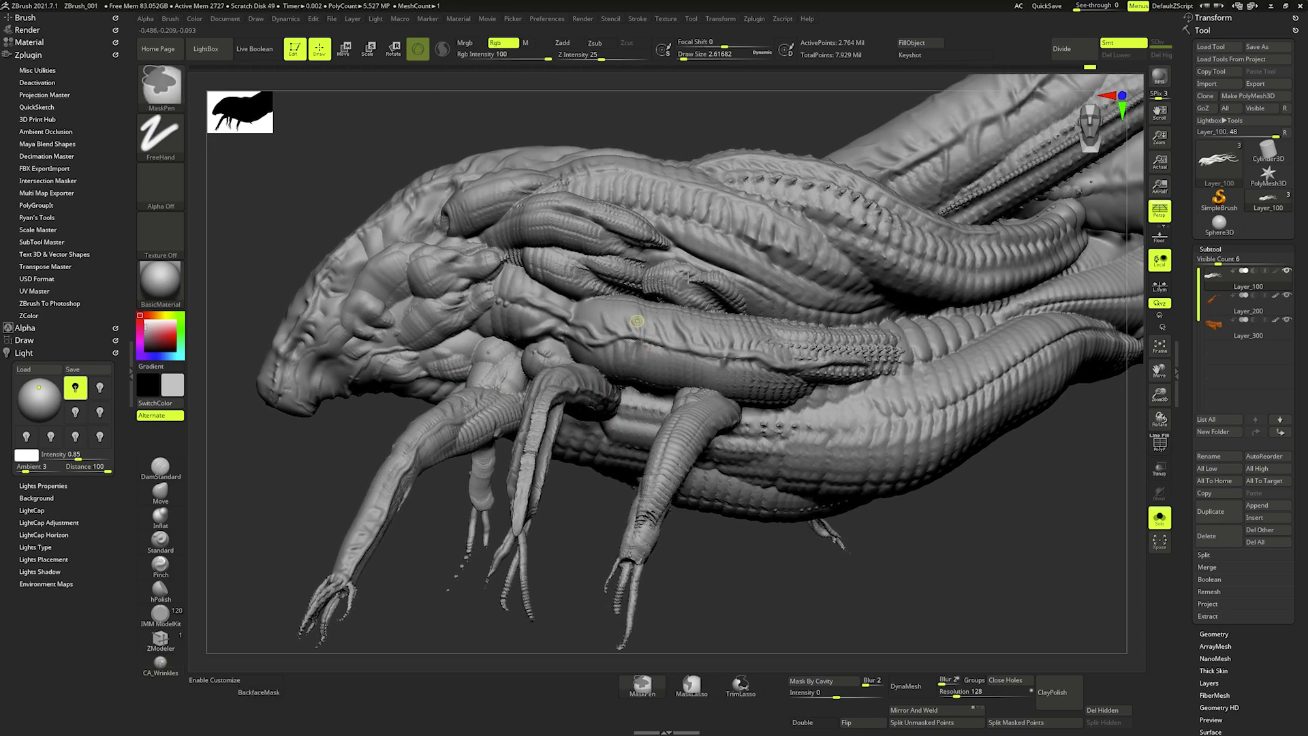
key("ctrl+s")
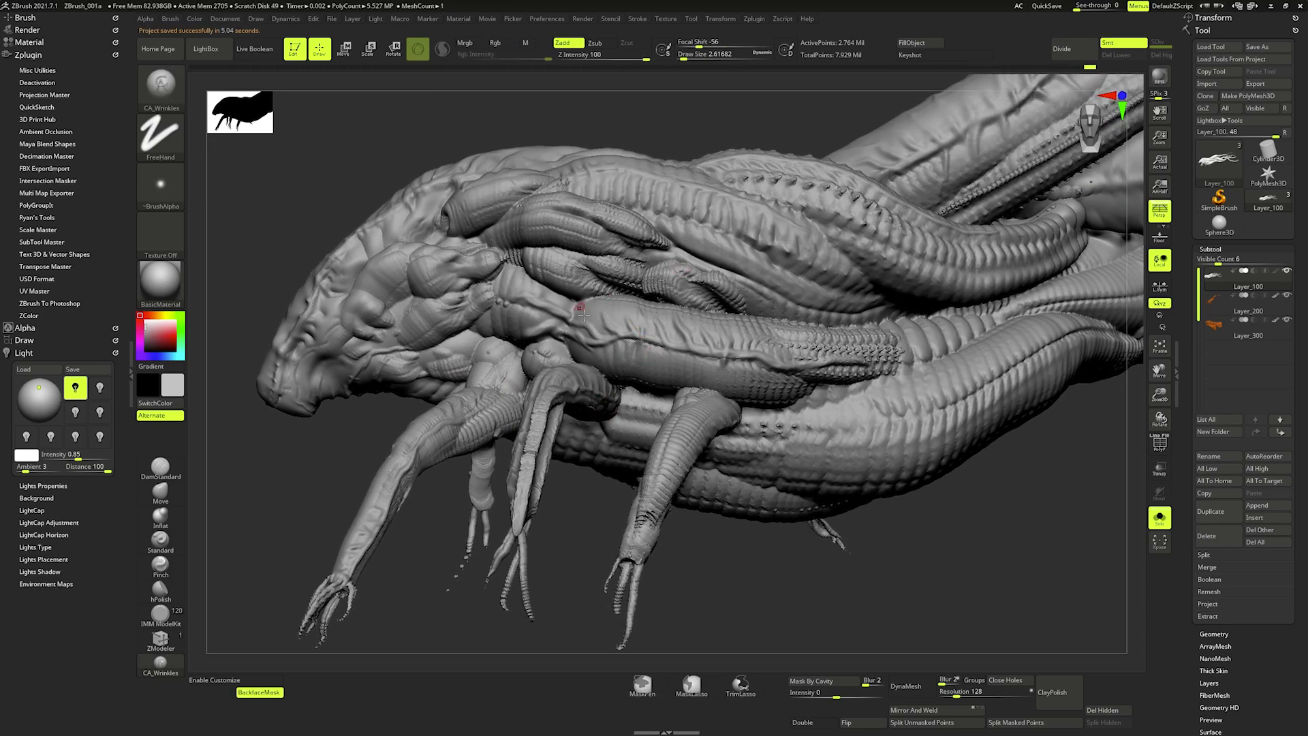
- Smooth the thick side tentacle's base at a draw size of about 5 and deepen its folds using CA_Wrinkles at about 17
key("shift")
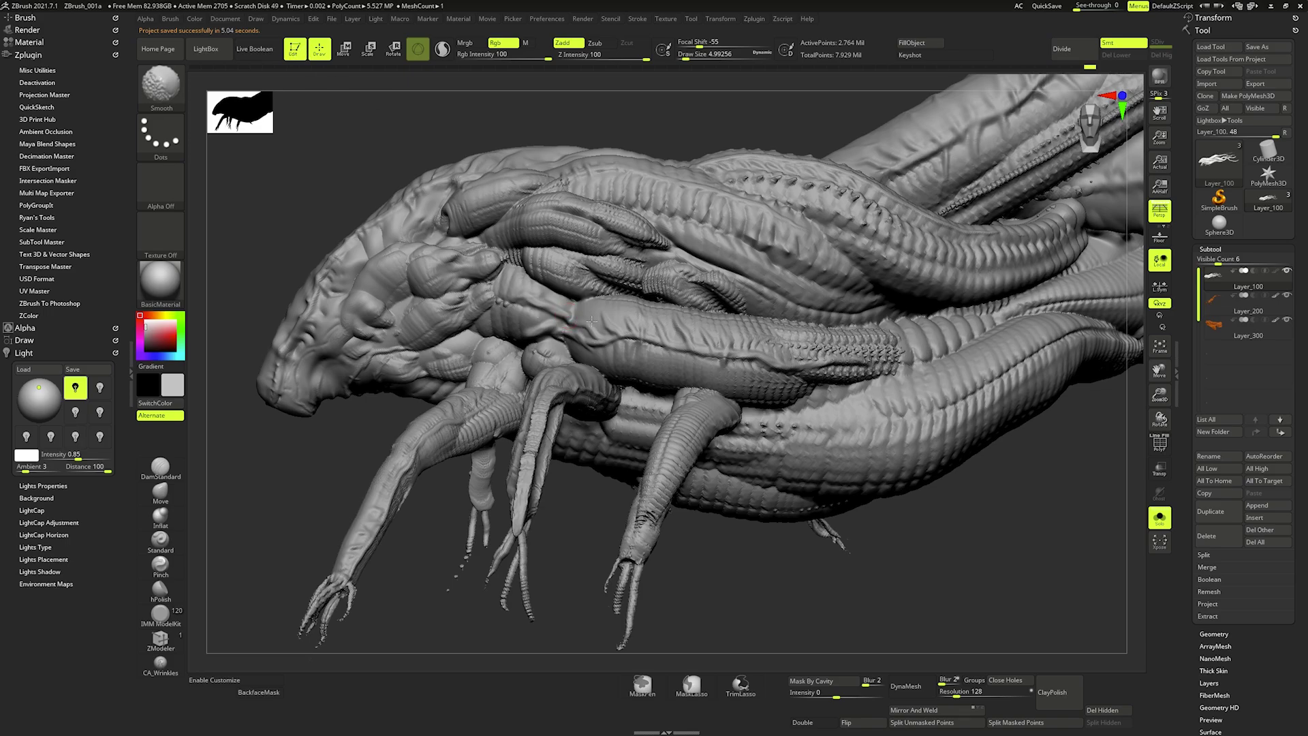
right_click_drag(591, 314, 606, 318)
right_click_drag(784, 366, 785, 368)
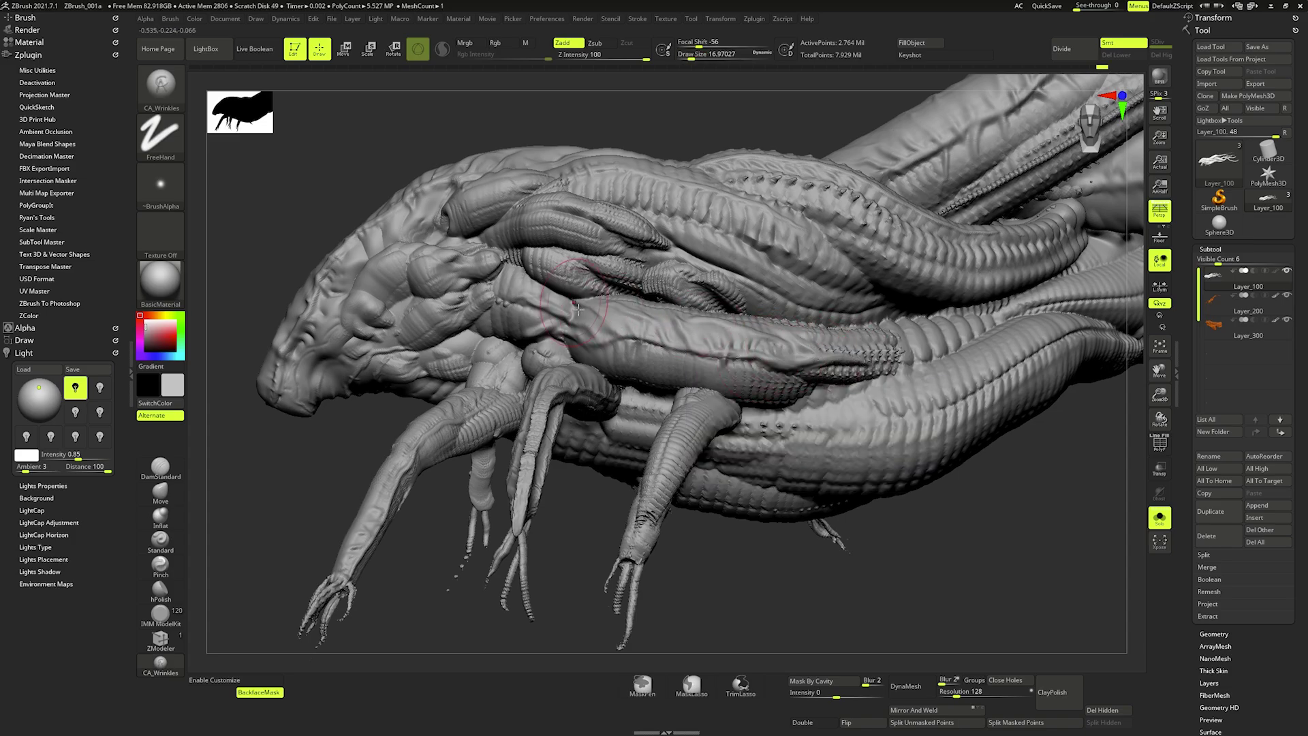
- Smooth the side of the creature's head and wrinkle the cheek behind the mouth using CA_Wrinkles at draw sizes of about 8 and 4
right_click_drag(717, 357, 728, 361)
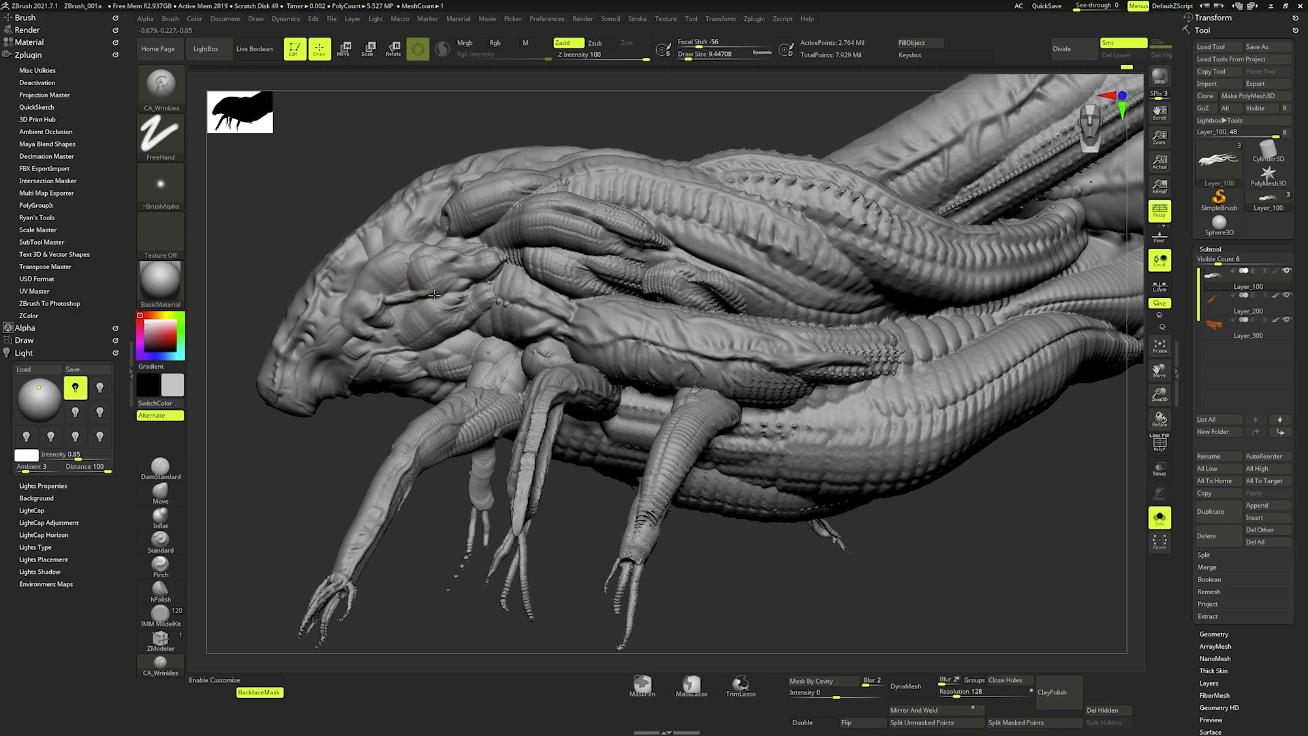
key("shift")
mouse_move(391, 291)
left_mouse_down("shift")
mouse_move(426, 285)
mouse_move(392, 299)
mouse_move(394, 313)
mouse_move(375, 284)
mouse_move(712, 305)
left_mouse_up("shift")
key("space")
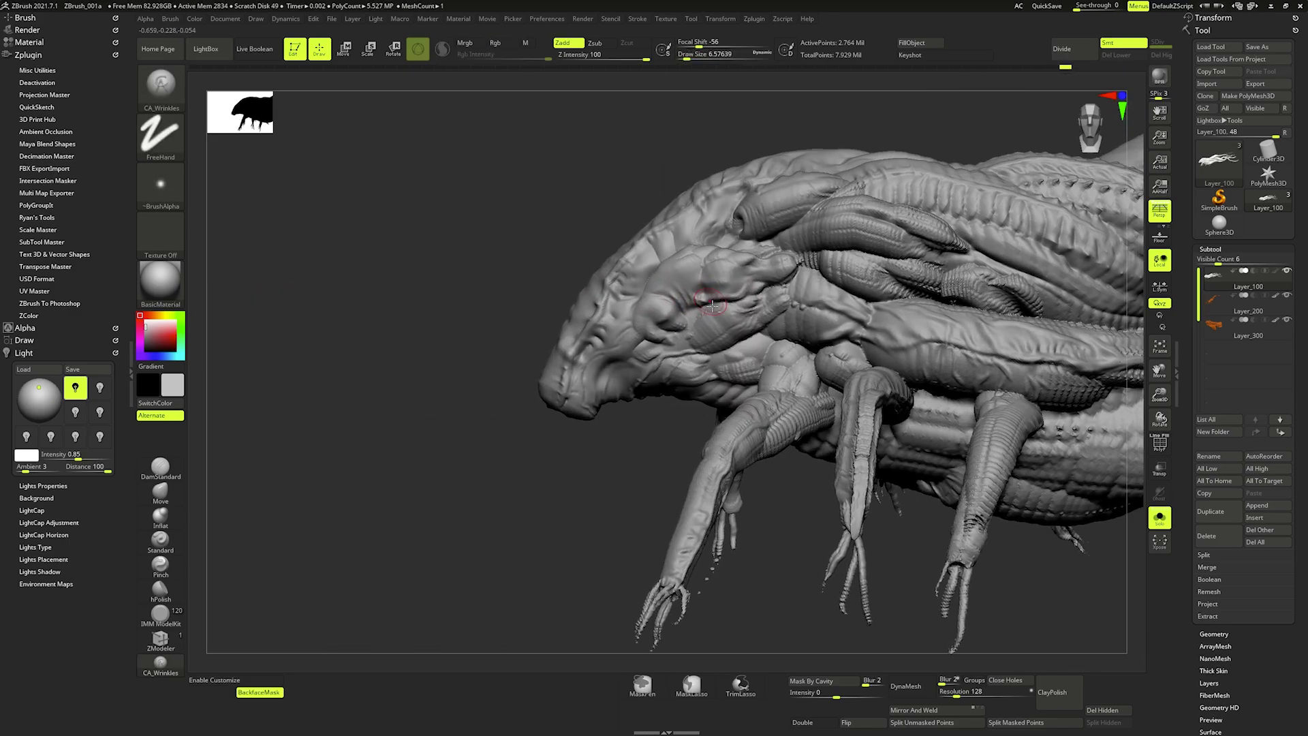
key("bracketleft")
left_click_drag(610, 376, 640, 362)
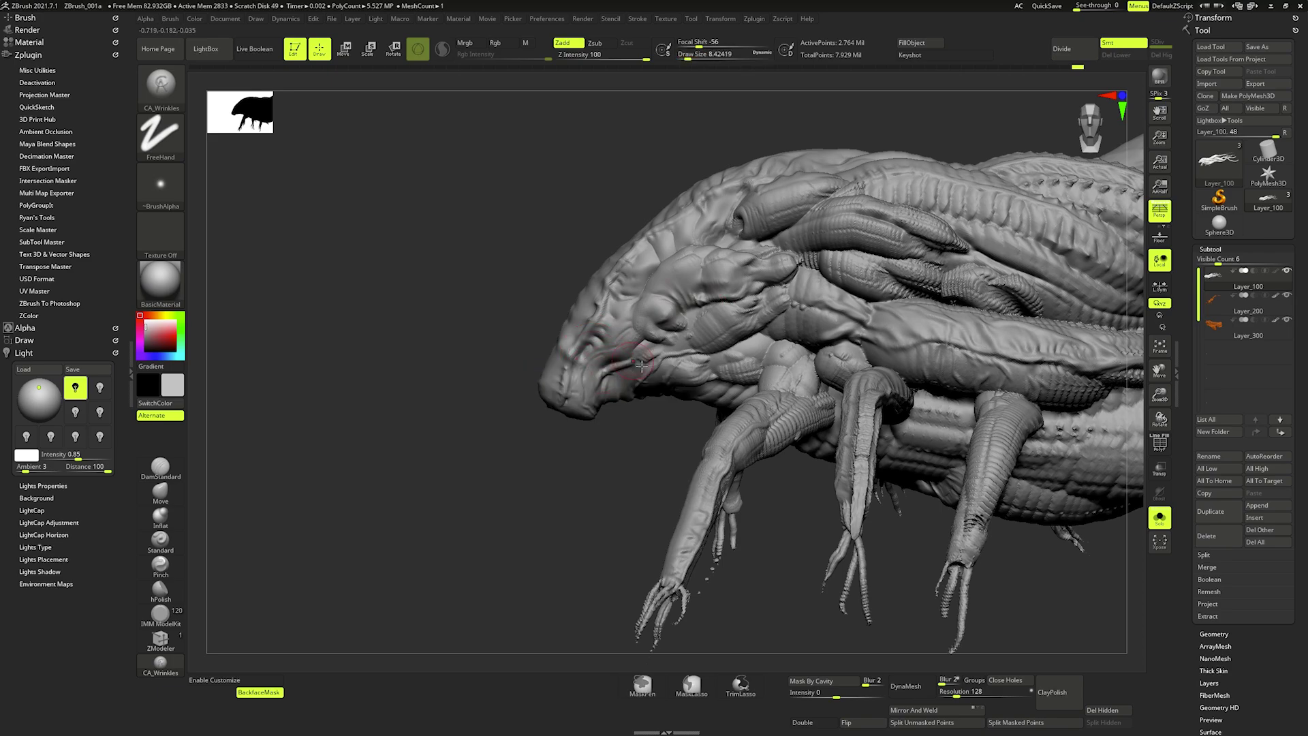
key("bracketleft")
key("bracketleft")
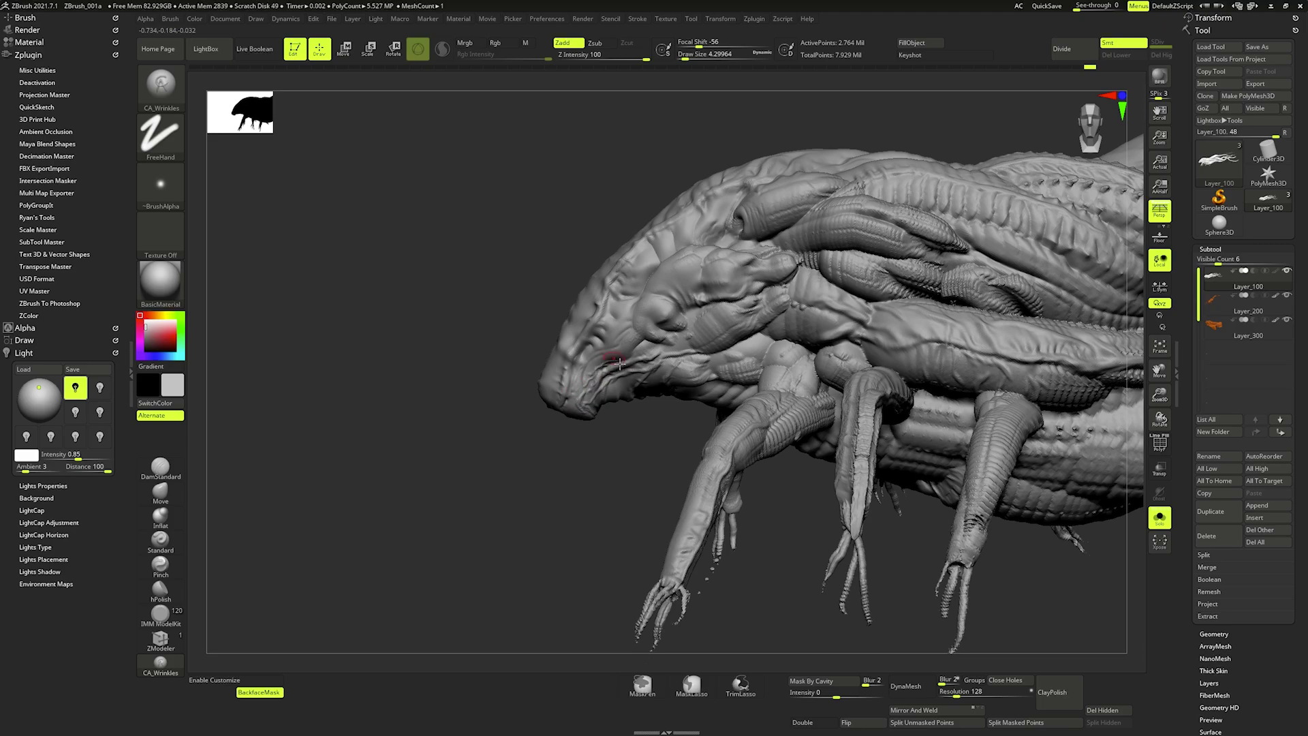
left_click_drag(651, 348, 687, 346)
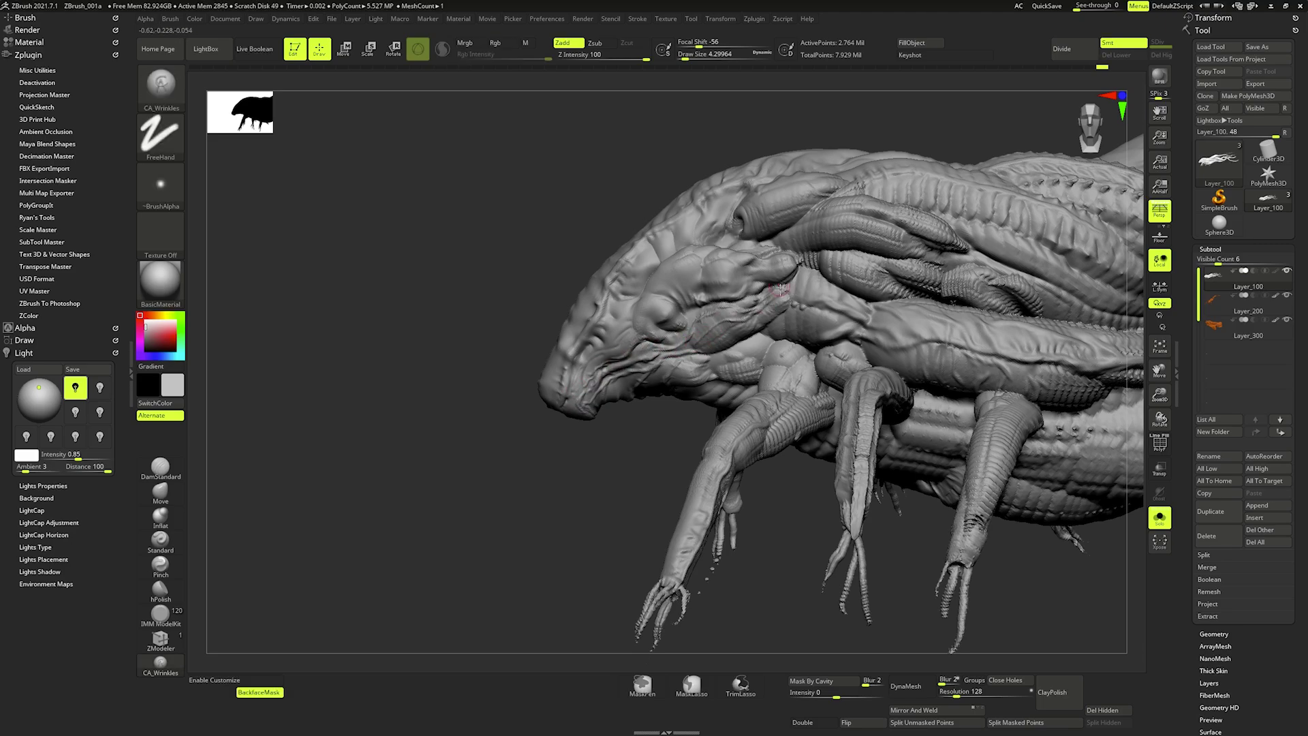
- Wrinkle the side tentacle's base behind the head using CA_Wrinkles at a draw size of about 12, smoothing at about 5
key("bracketright")
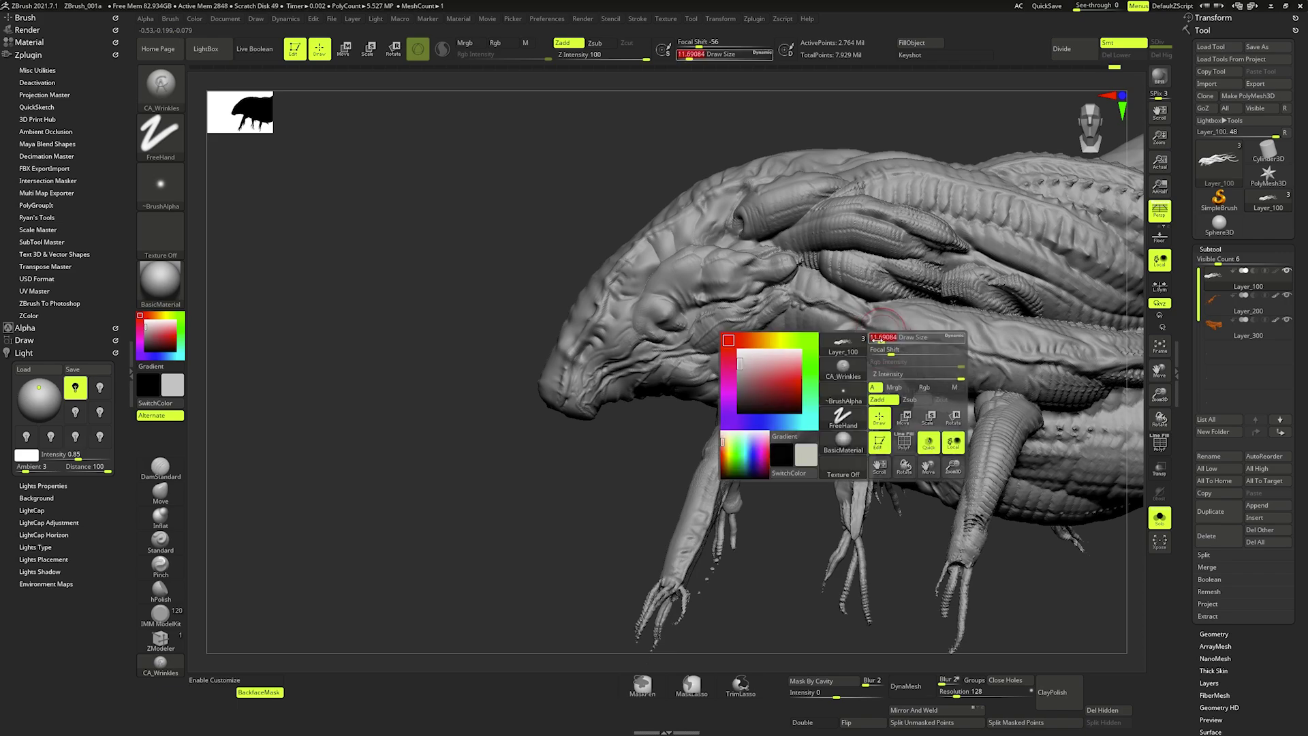
right_click_drag(824, 309, 851, 334)
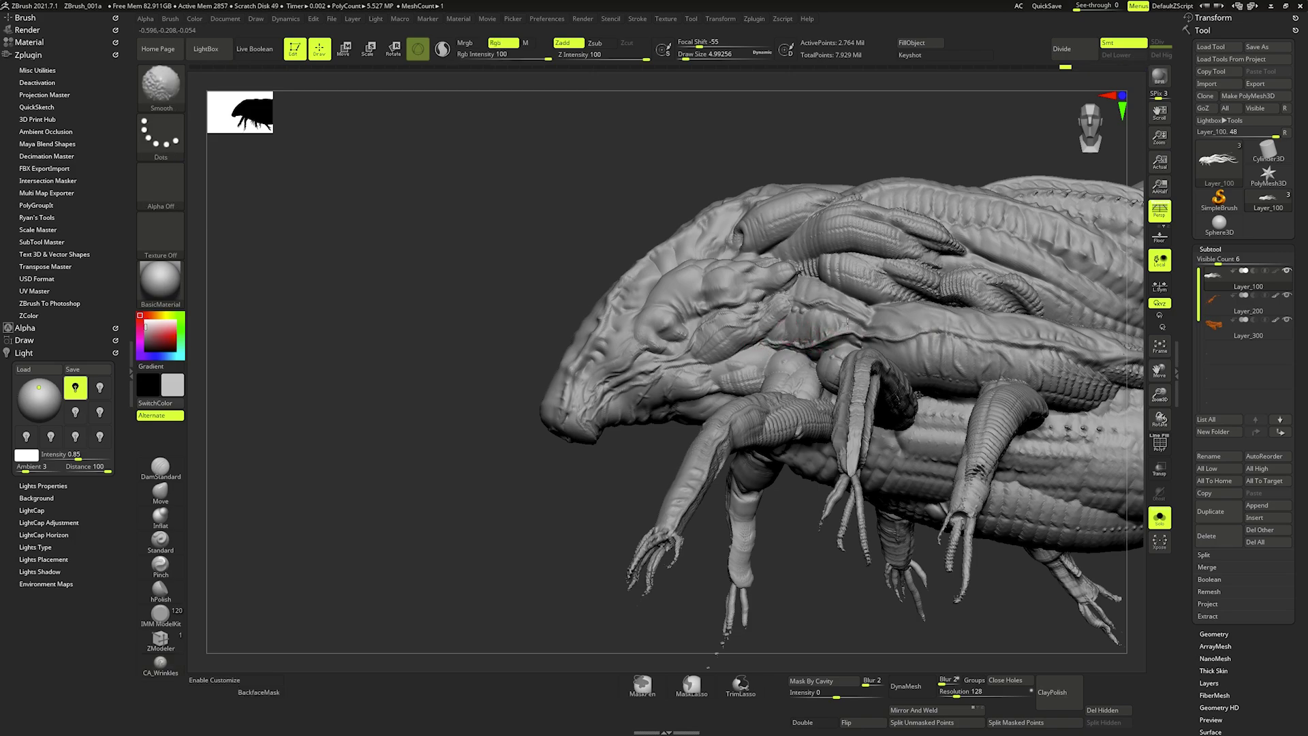
right_click_drag(840, 323, 808, 294, "shift")
key("space")
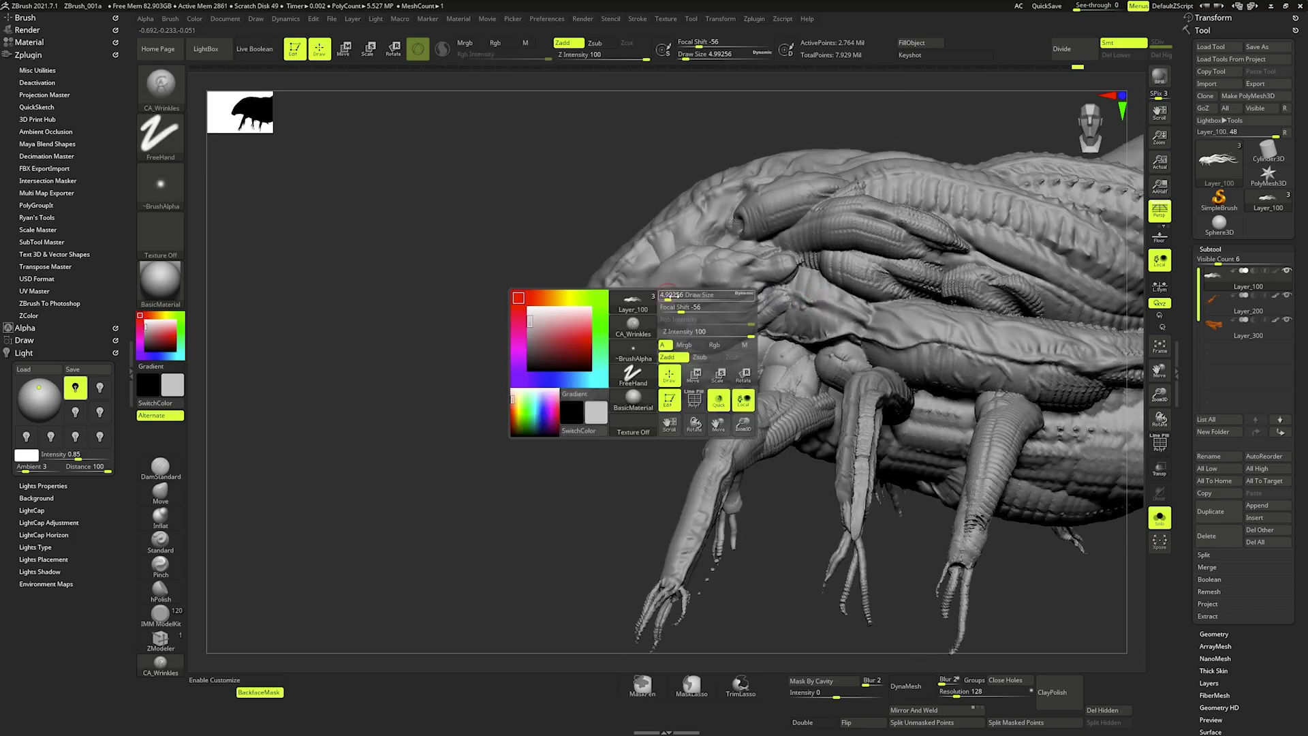
- Add wrinkles to the brow and eye area of the head using CA_Wrinkles at a draw size of about 7
left_click_drag(664, 293, 645, 289)
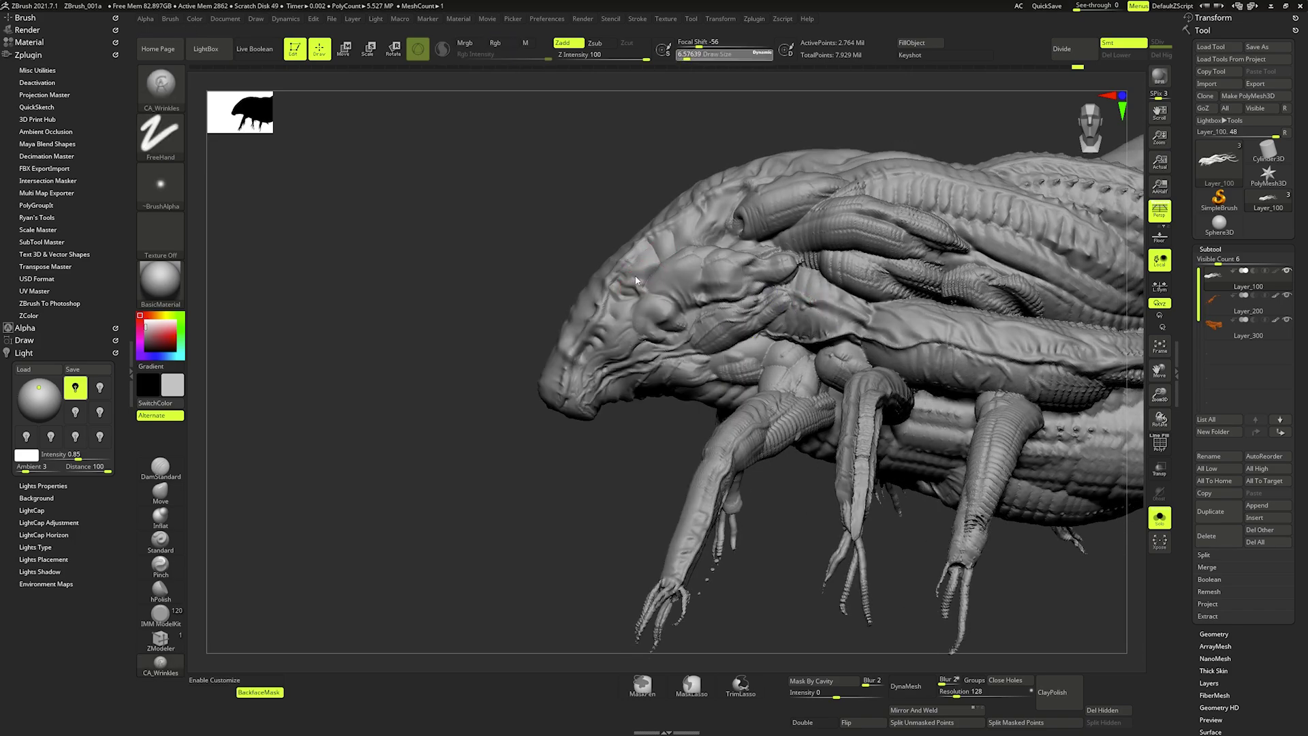
left_click(289, 47)
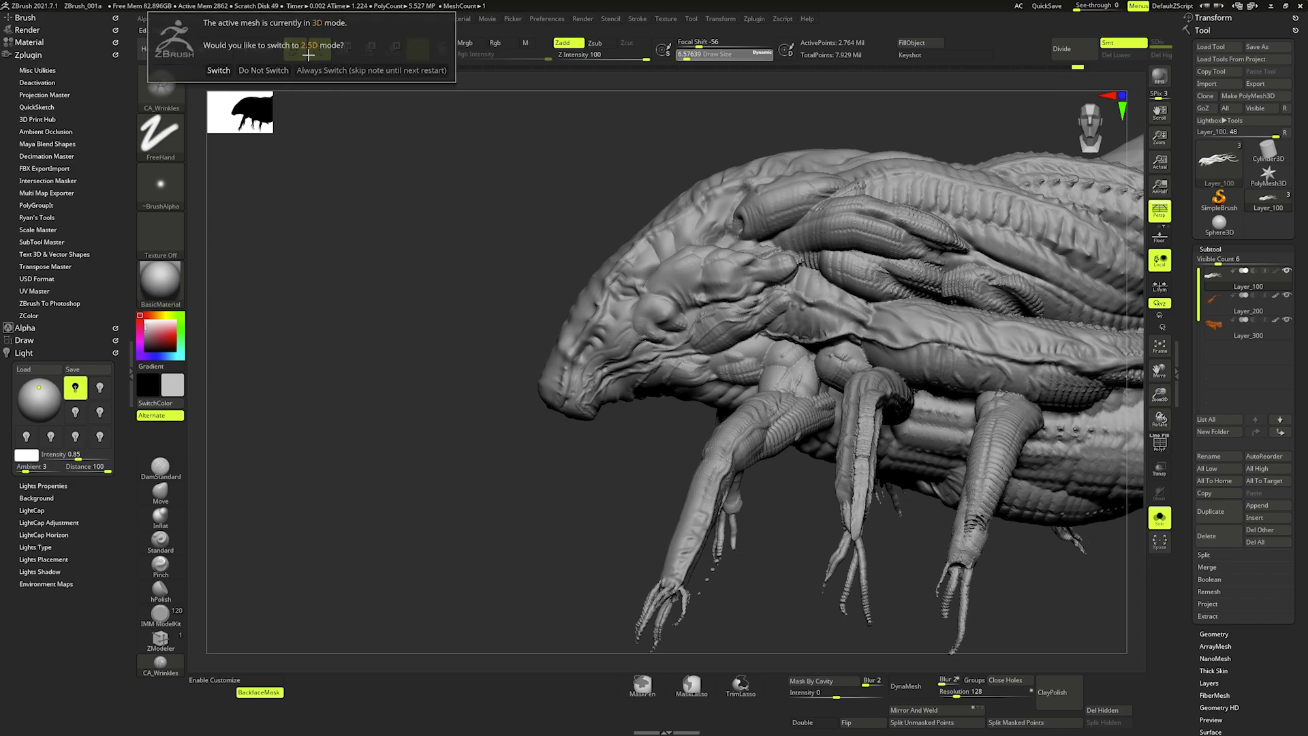
left_click_drag(718, 279, 590, 315, "alt")
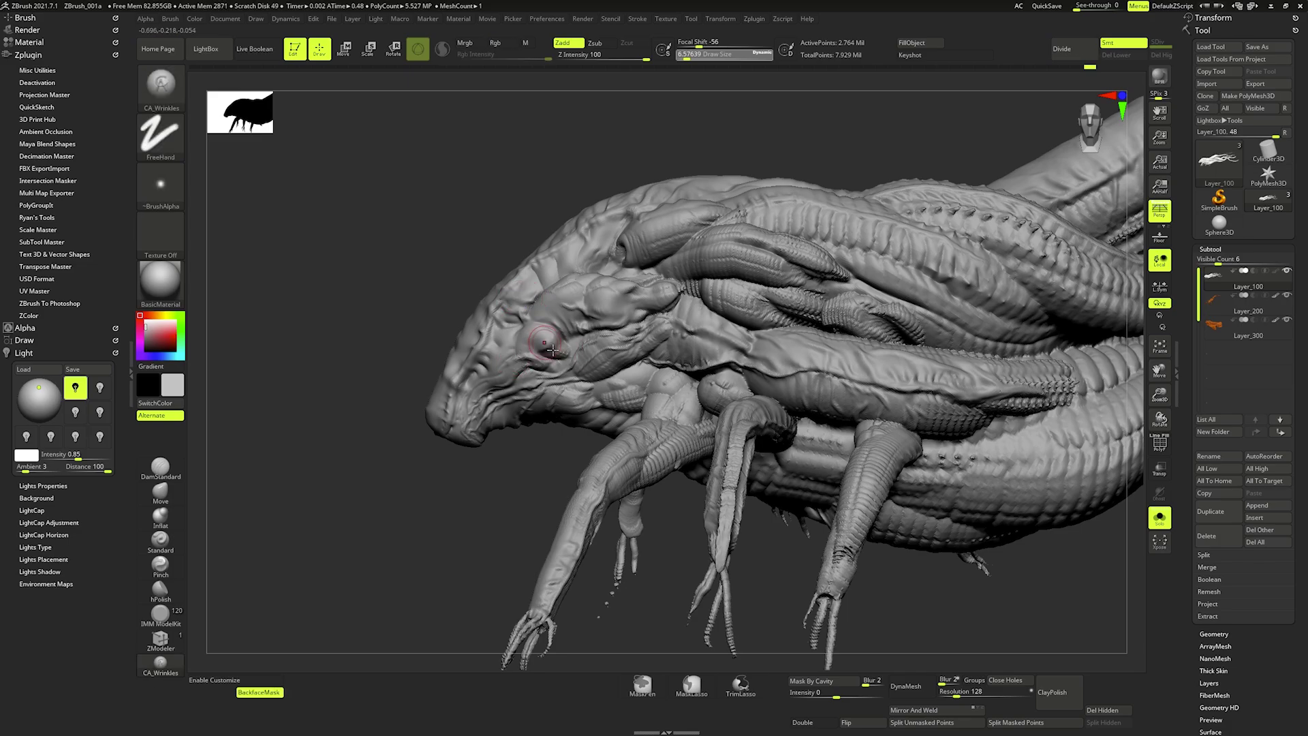
mouse_move(550, 347)
right_mouse_down()
mouse_move(522, 269)
mouse_move(668, 300)
mouse_move(628, 248)
mouse_move(593, 381)
mouse_move(555, 378)
right_mouse_up()
right_click(595, 388)
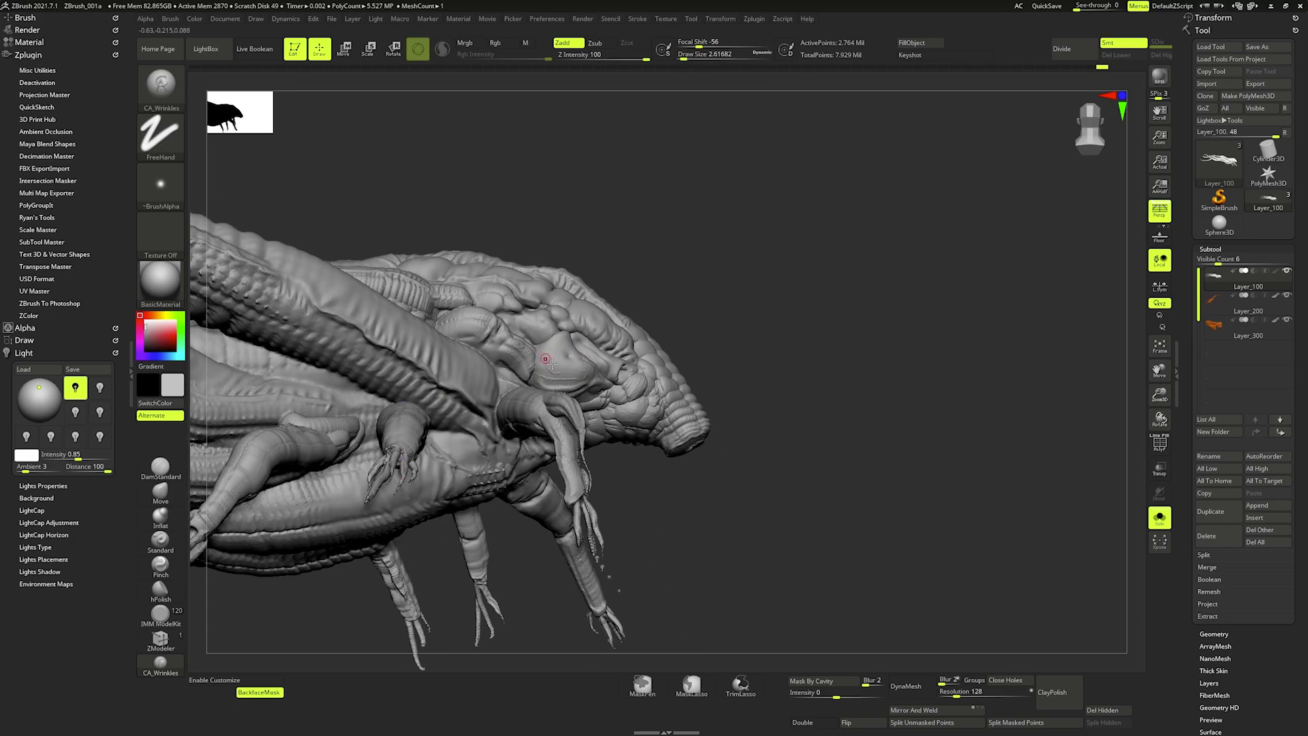
- Wrinkle and smooth the thick tentacle's base on the opposite side of the head at draw sizes of about 7 and 5
right_click_drag(600, 375, 463, 382)
right_click(462, 383)
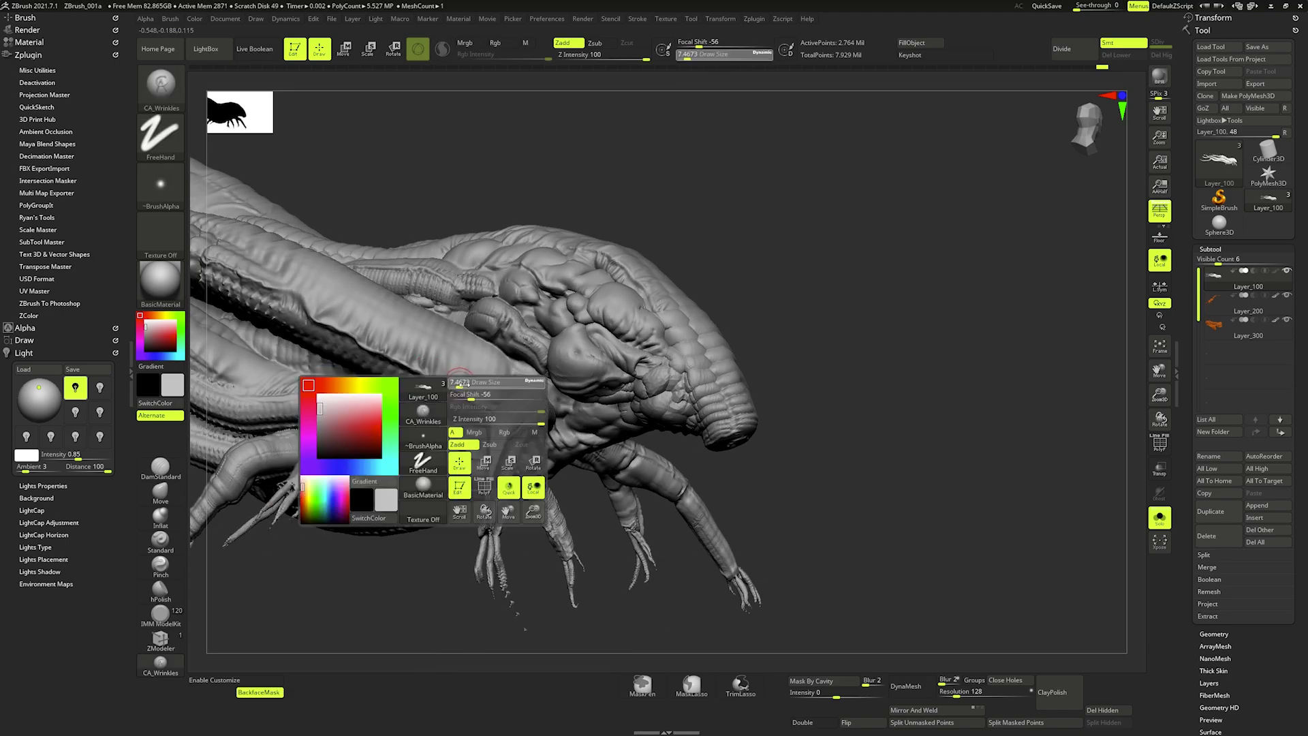
left_click_drag(464, 384, 466, 393)
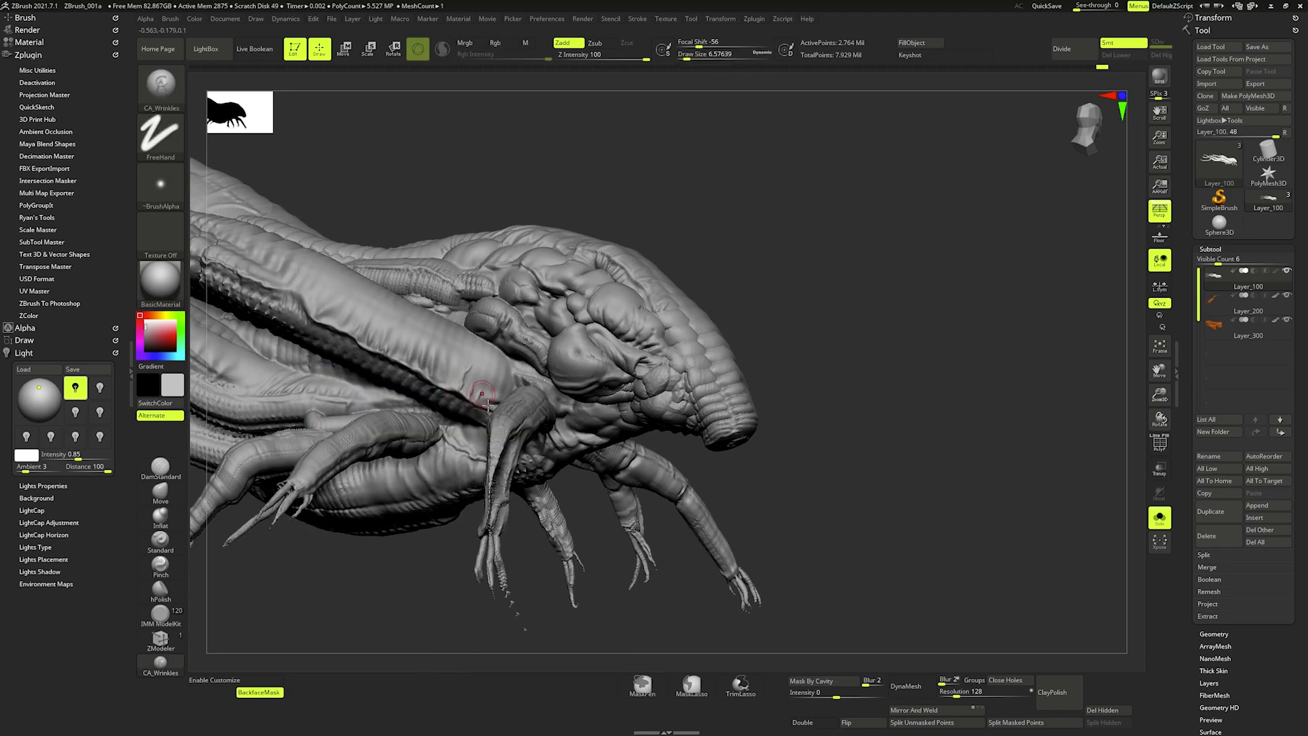
mouse_move(477, 361)
right_mouse_down()
mouse_move(466, 320)
mouse_move(485, 344)
right_mouse_up()
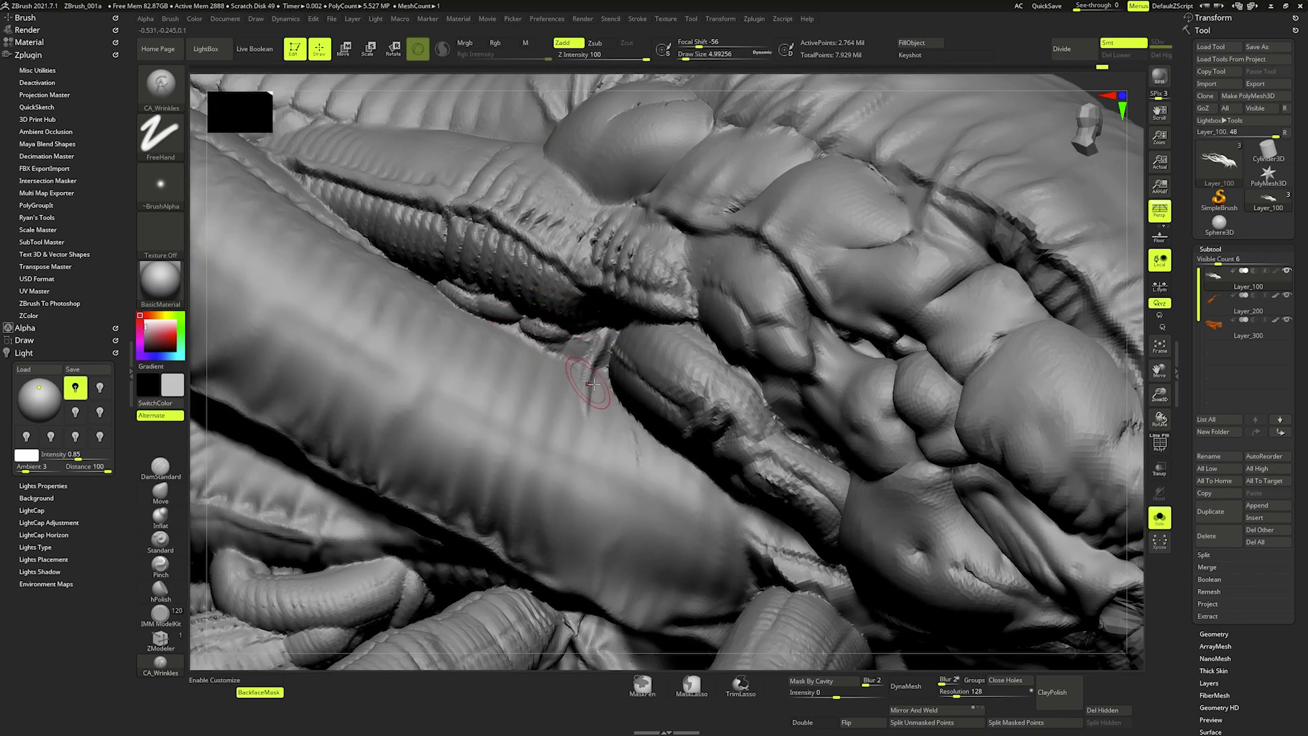
key("shift")
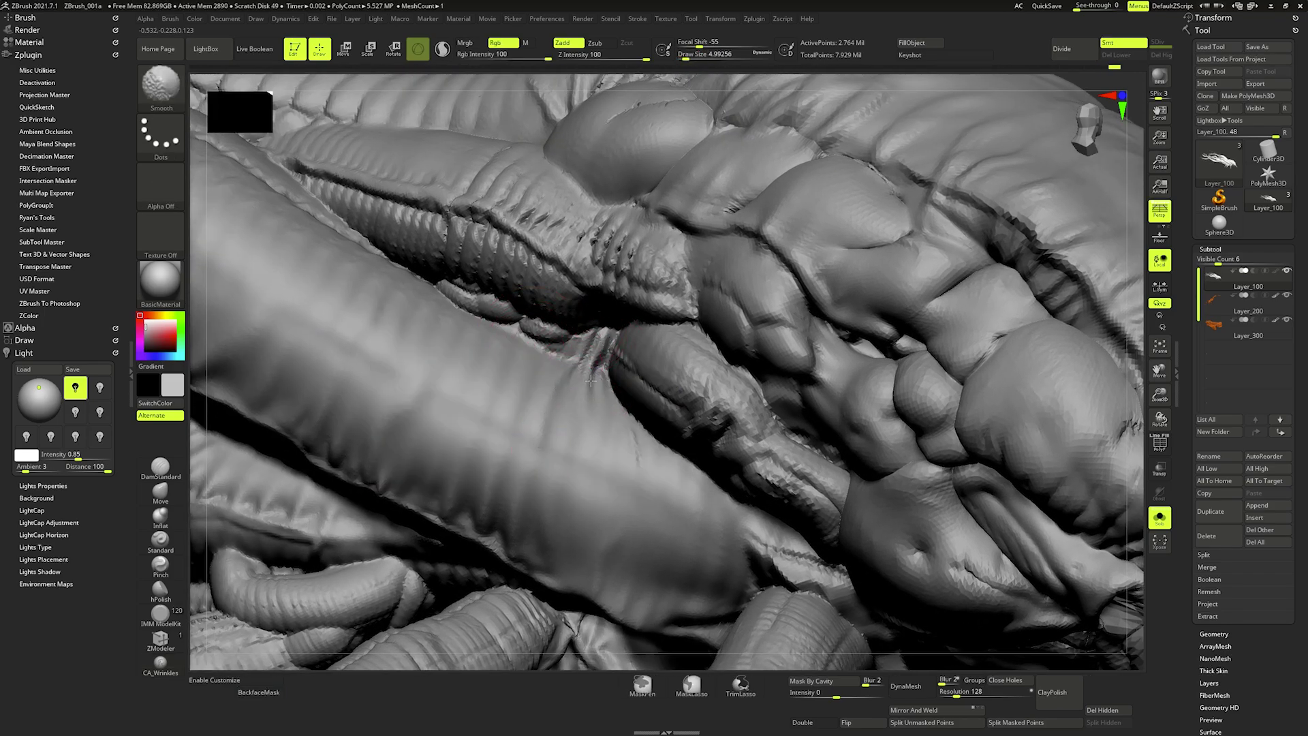
- Wrinkle the tentacles running along the body's opposite side using CA_Wrinkles at a draw size of about 6
right_click_drag(590, 380, 633, 300)
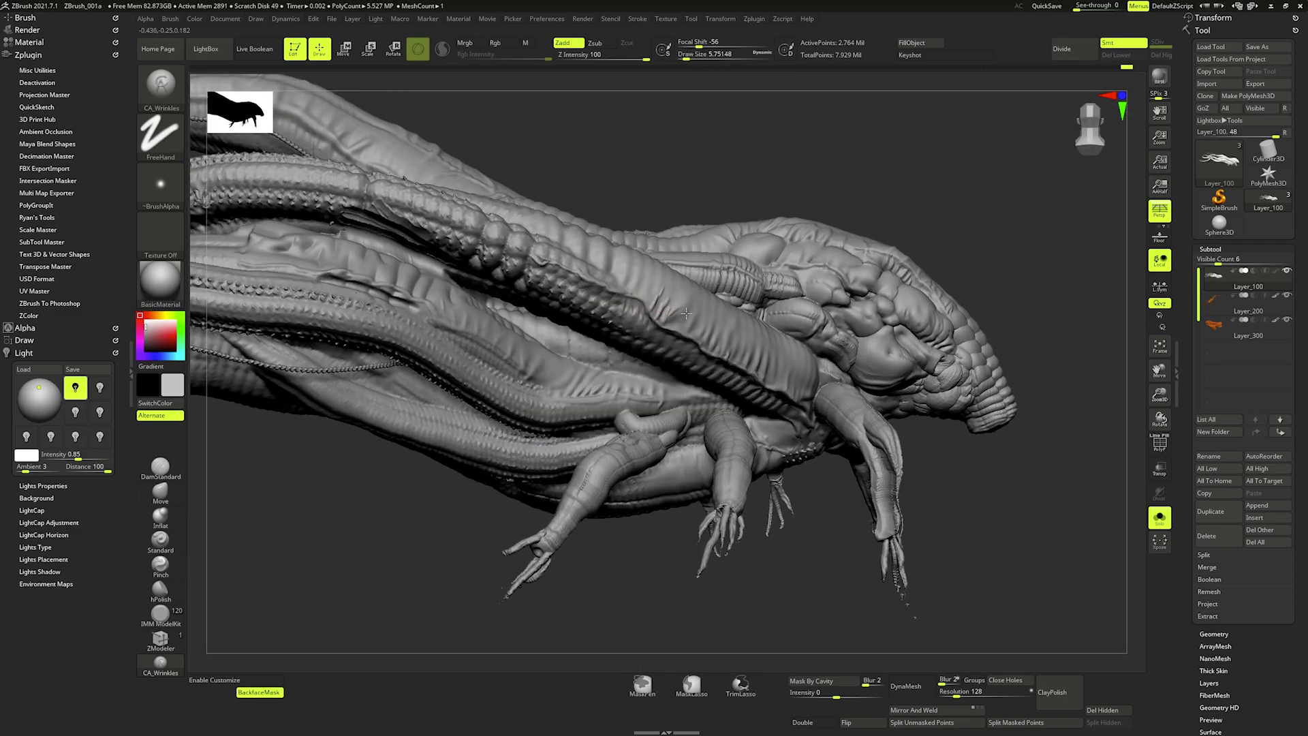
key("shift")
right_click_drag(635, 295, 622, 379)
mouse_move(622, 379)
left_mouse_down()
mouse_move(607, 401)
mouse_move(682, 423)
mouse_move(605, 399)
mouse_move(605, 368)
mouse_move(581, 372)
mouse_move(660, 407)
mouse_move(617, 414)
left_mouse_up()
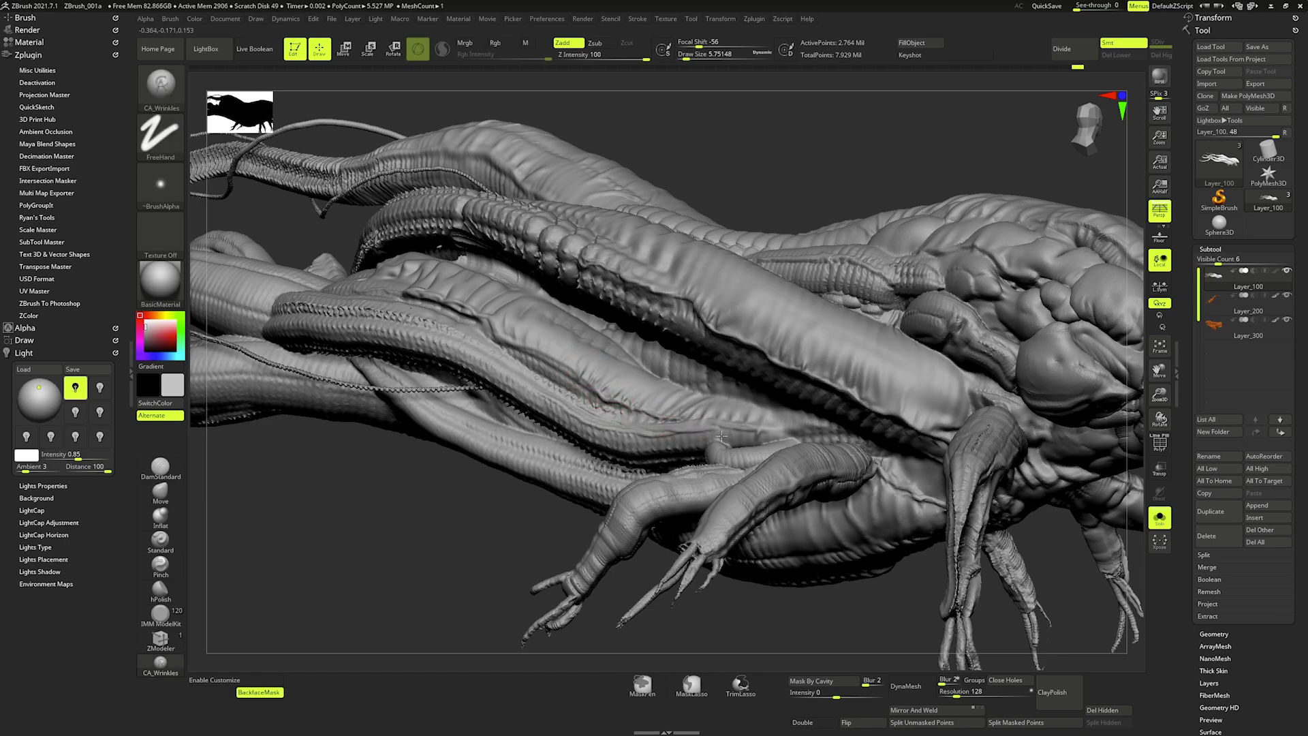
right_click_drag(654, 426, 684, 436, "ctrl")
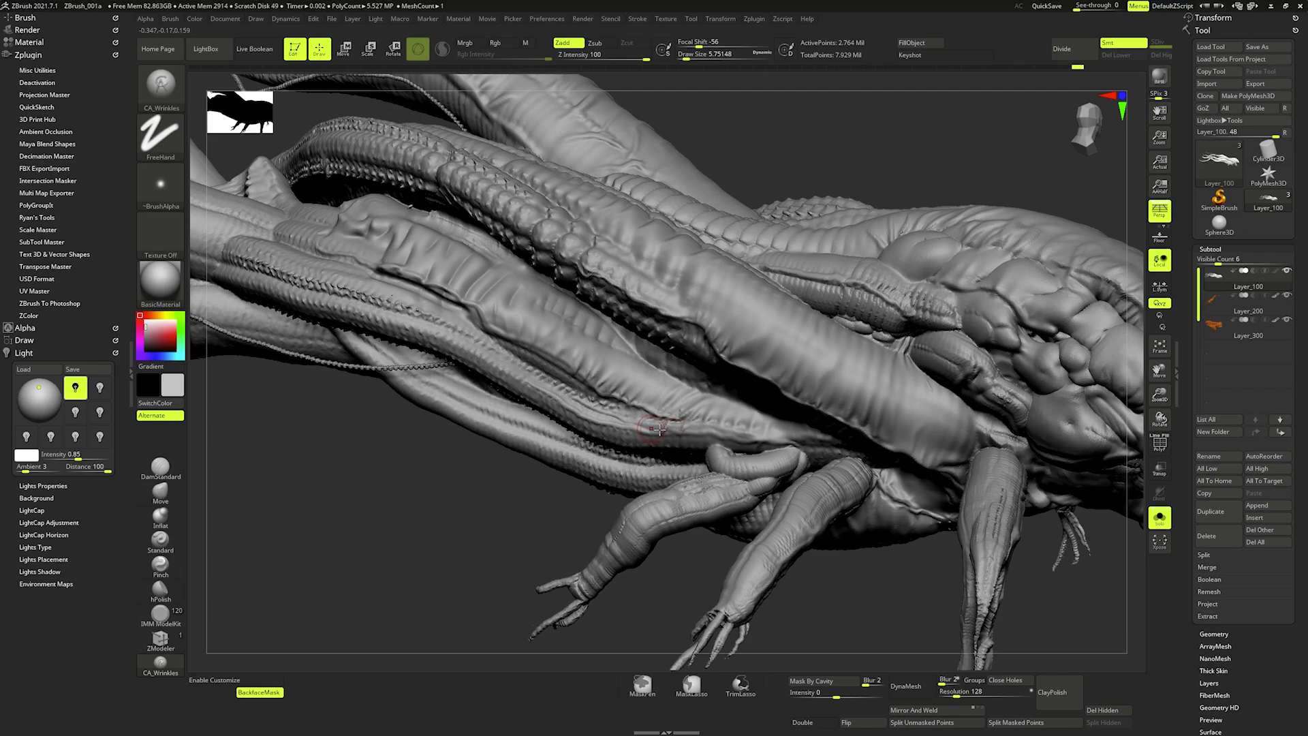
left_click_drag(660, 428, 681, 417)
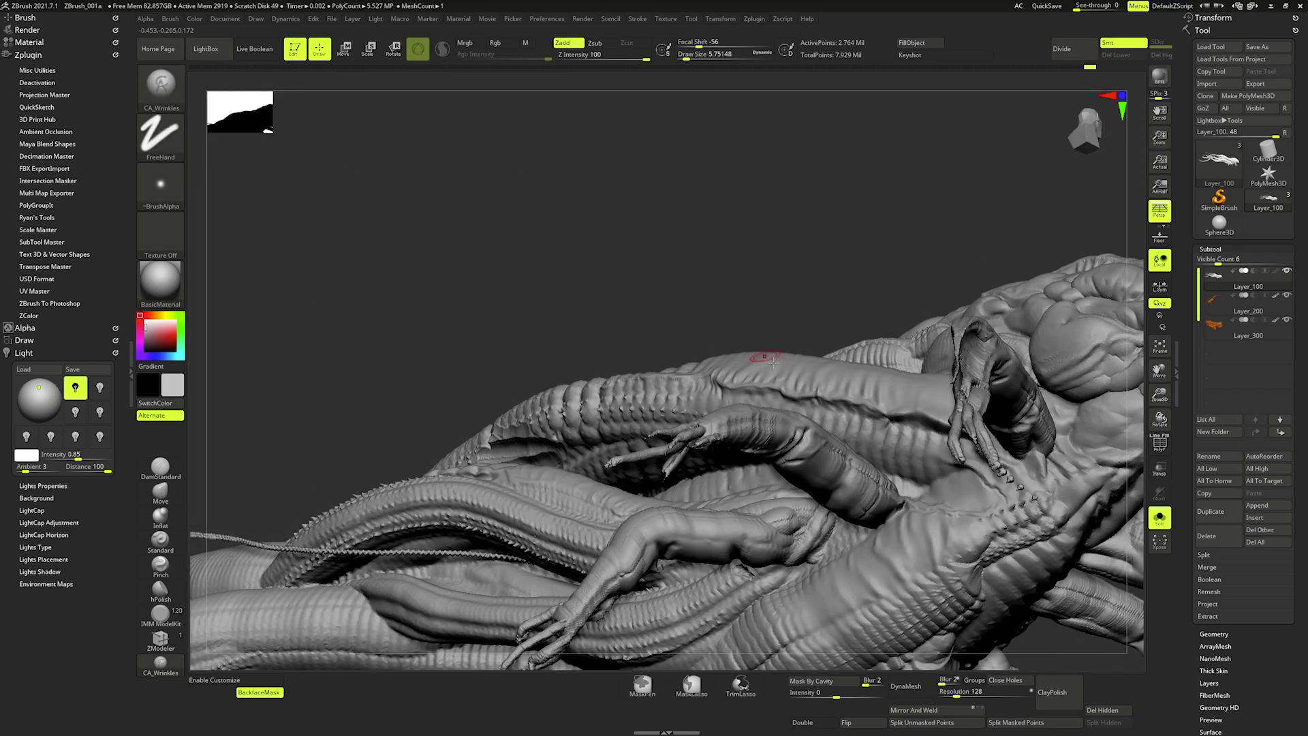
- Wrinkle the underside around the leg bases using CA_Wrinkles at a draw size of about 8
mouse_move(793, 371)
right_mouse_down()
mouse_move(824, 407)
mouse_move(695, 401)
right_mouse_up()
key("f")
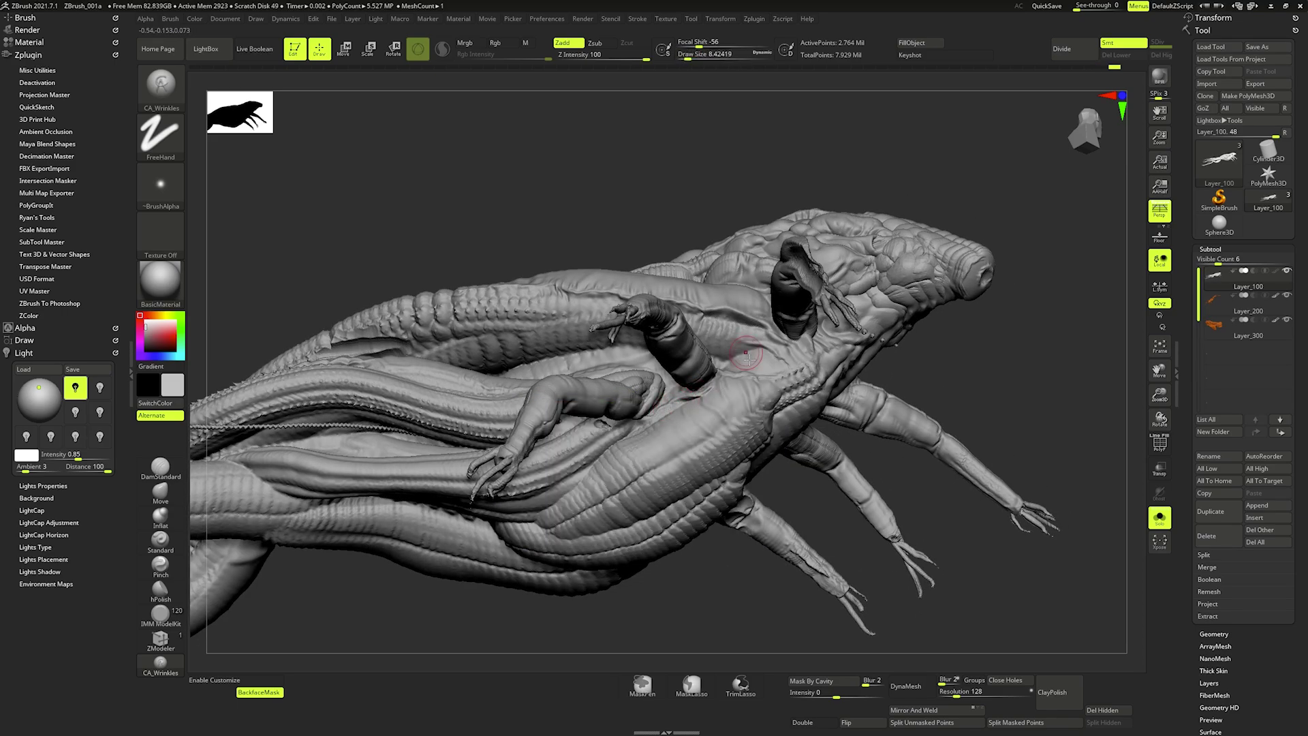
key("space")
left_click_drag(748, 356, 739, 358)
- Isolate the crescent opening in the belly with an inverted mask and reshape it using Move at a draw size of about 17
mouse_move(735, 360)
right_mouse_down("ctrl")
mouse_move(764, 368)
mouse_move(746, 444)
mouse_move(709, 458)
mouse_move(743, 500)
right_mouse_up("ctrl")
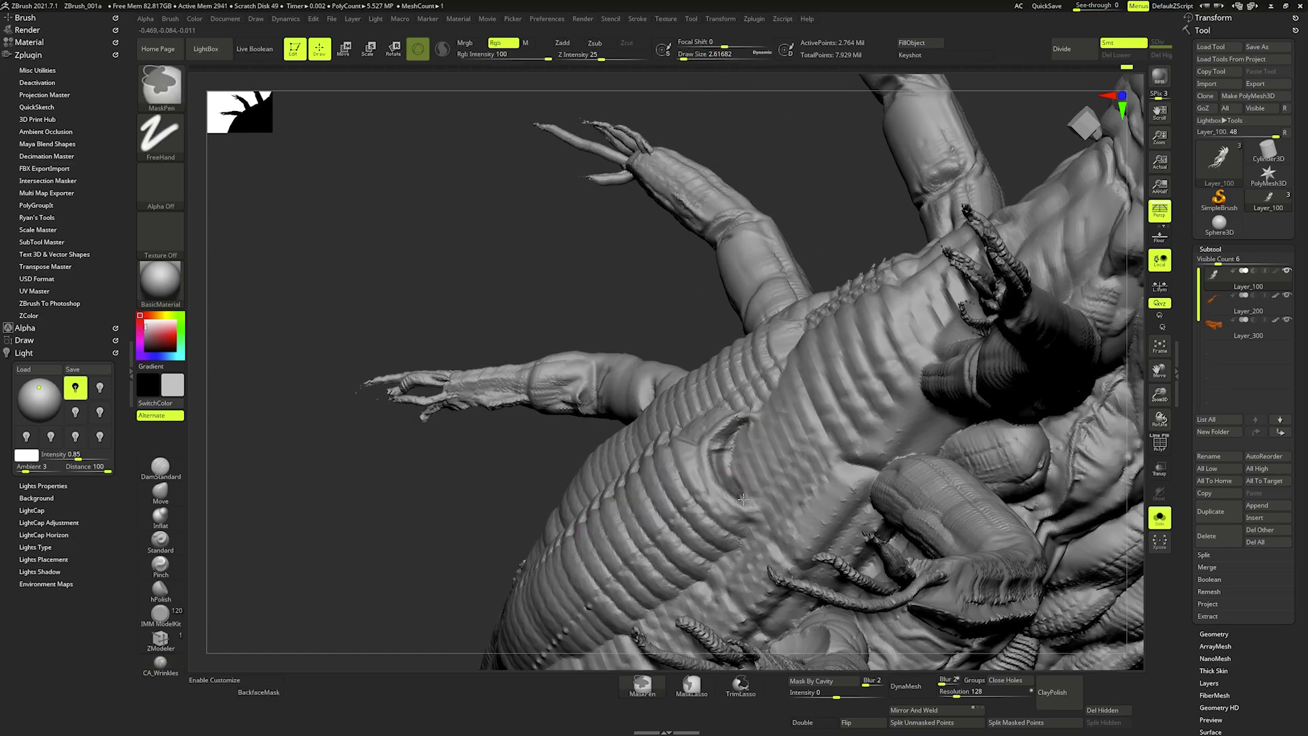
left_click(668, 305, "ctrl")
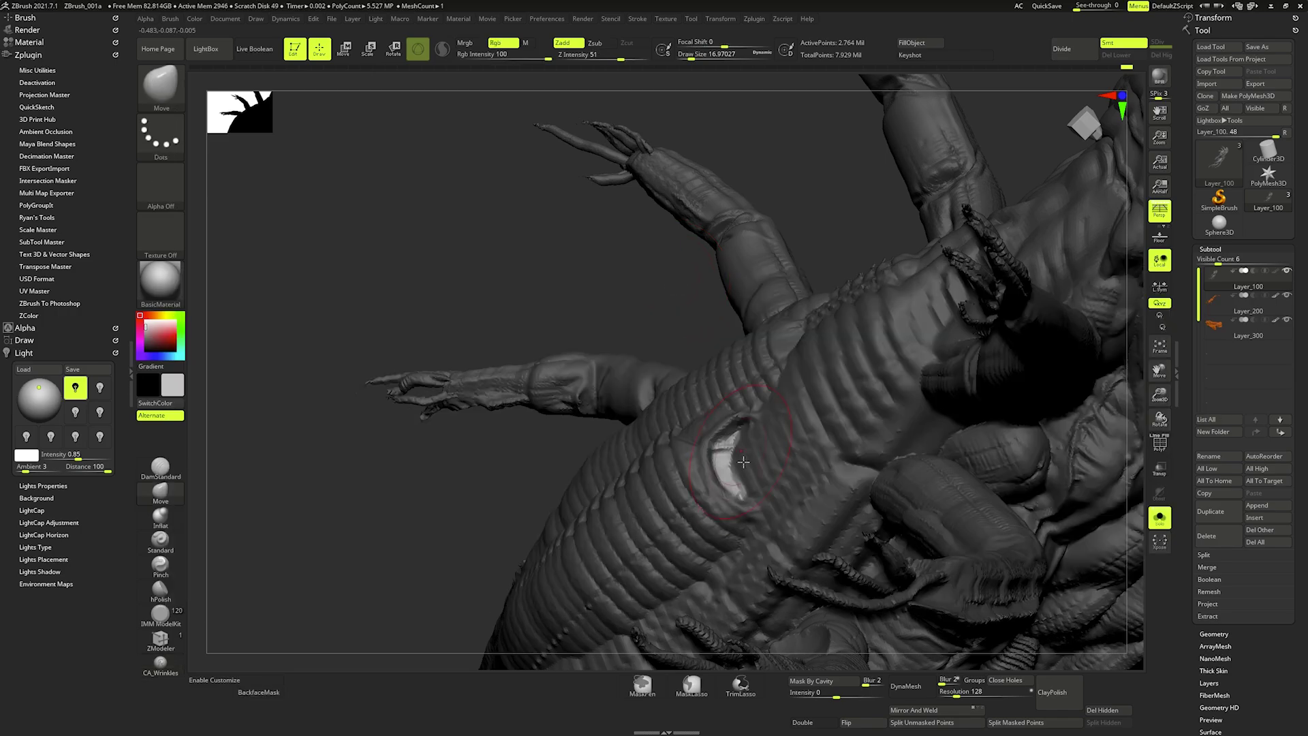
mouse_move(672, 299)
right_mouse_down()
mouse_move(715, 497)
mouse_move(689, 534)
mouse_move(703, 385)
mouse_move(685, 450)
right_mouse_up()
left_click(699, 554)
key("shift")
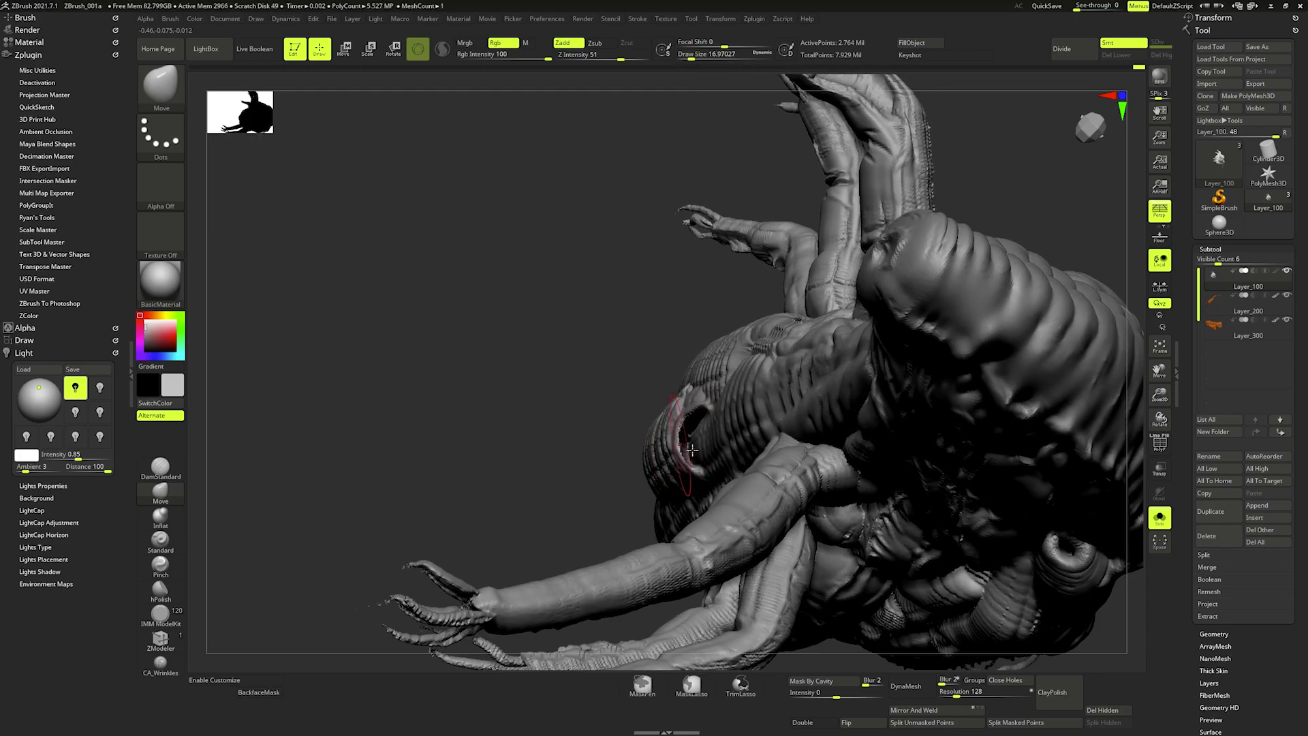
- Inflate the rim of the belly opening using Inflat at a draw size of about 6 and Z Intensity 10
key("b")
key("i")
key("n")
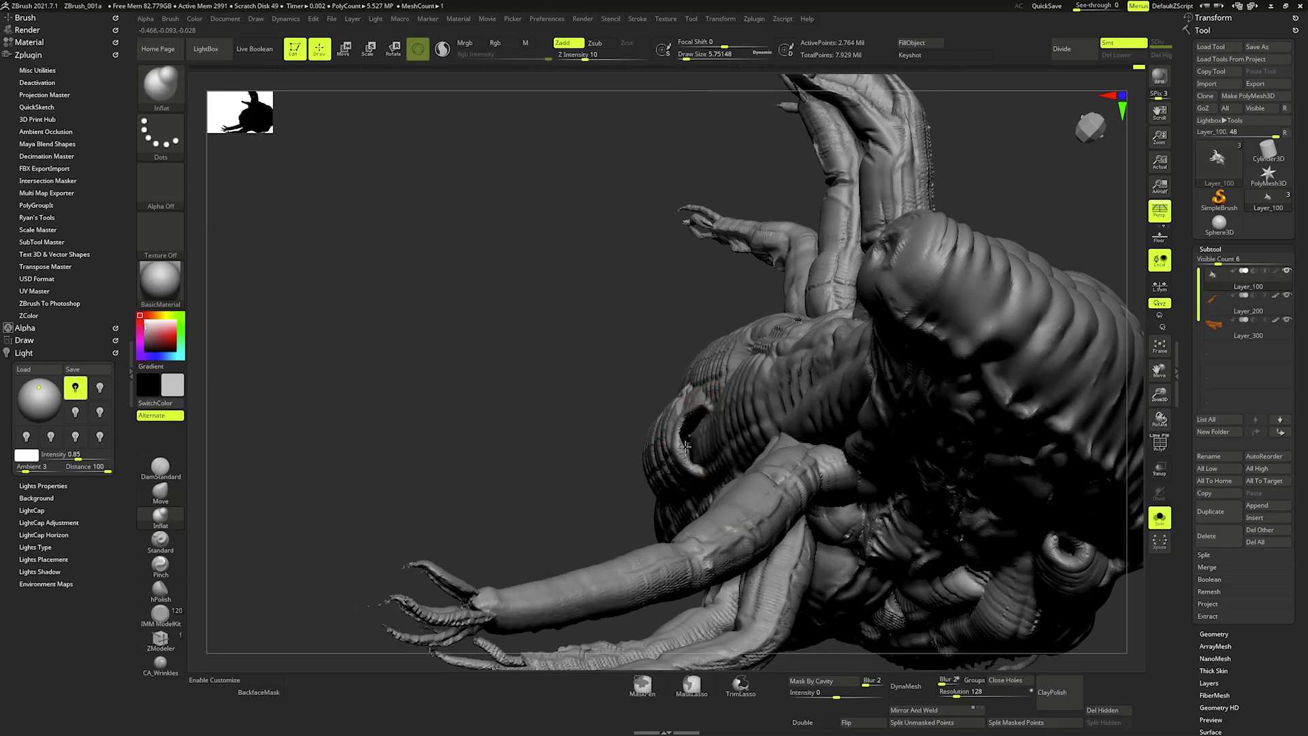
- Crease the underside where the legs join the body using DamStandard at draw sizes of about 8 and 4
right_click_drag(711, 320, 756, 299)
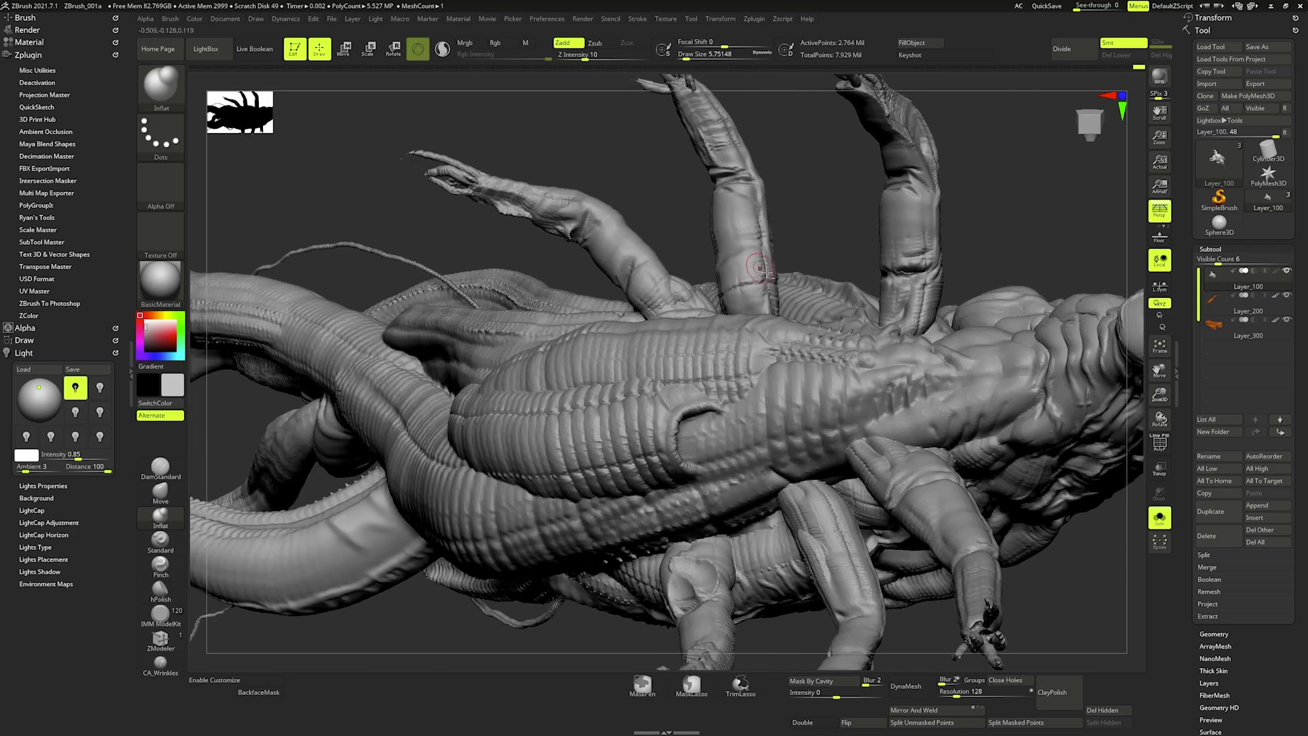
key("b")
key("d")
key("s")
key("s")
left_click_drag(763, 299, 764, 303)
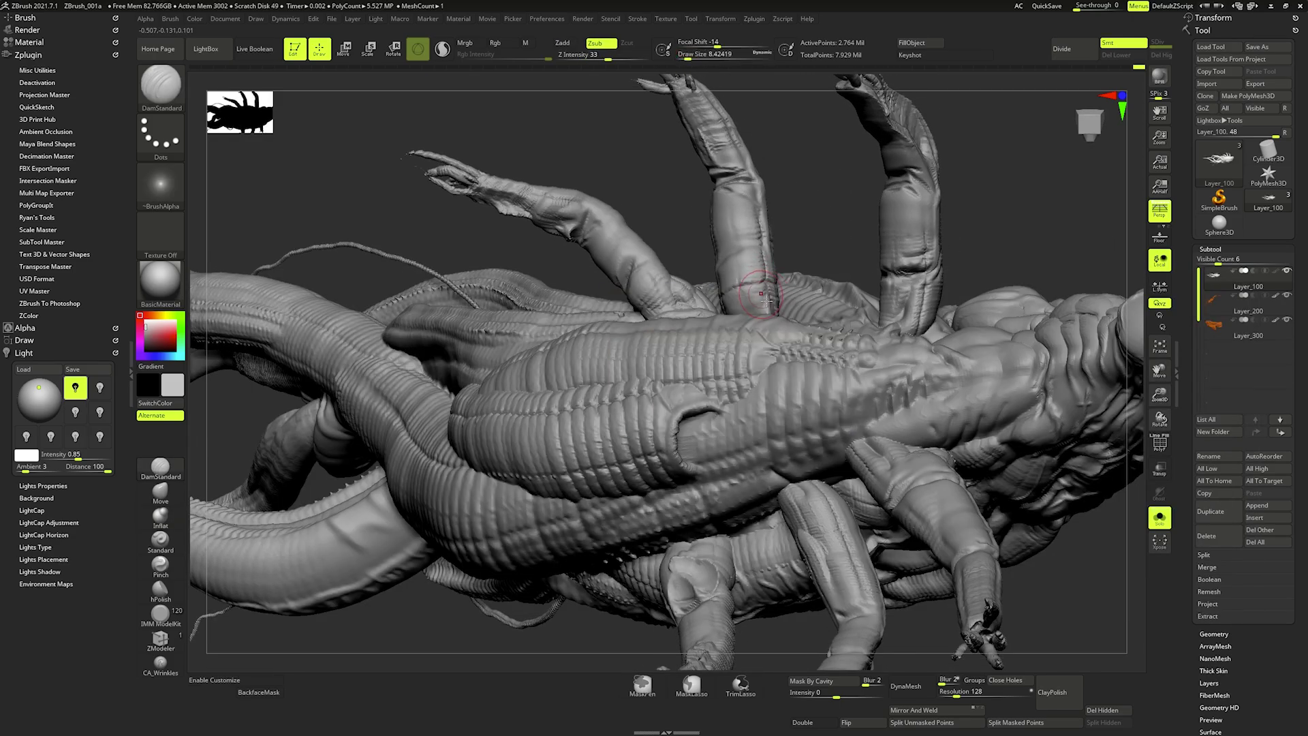
right_click_drag(755, 271, 851, 245)
key("space")
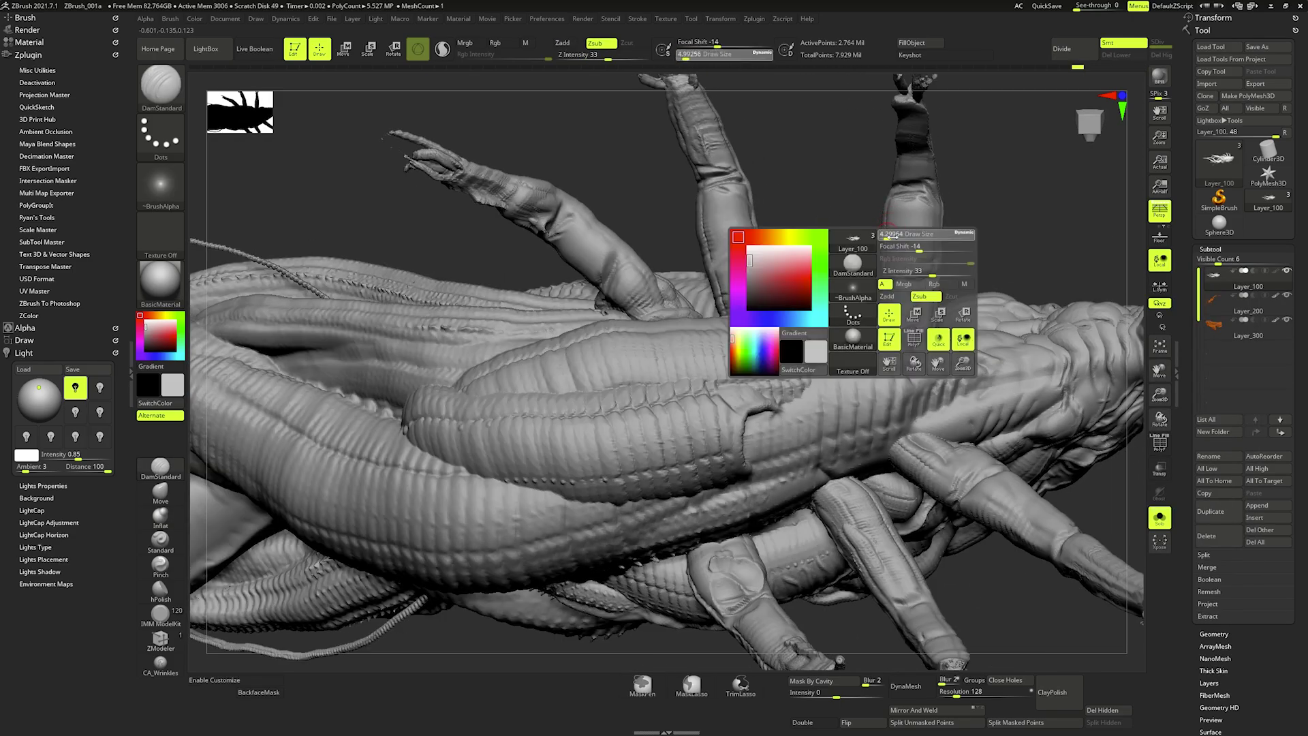
left_click_drag(916, 231, 901, 231)
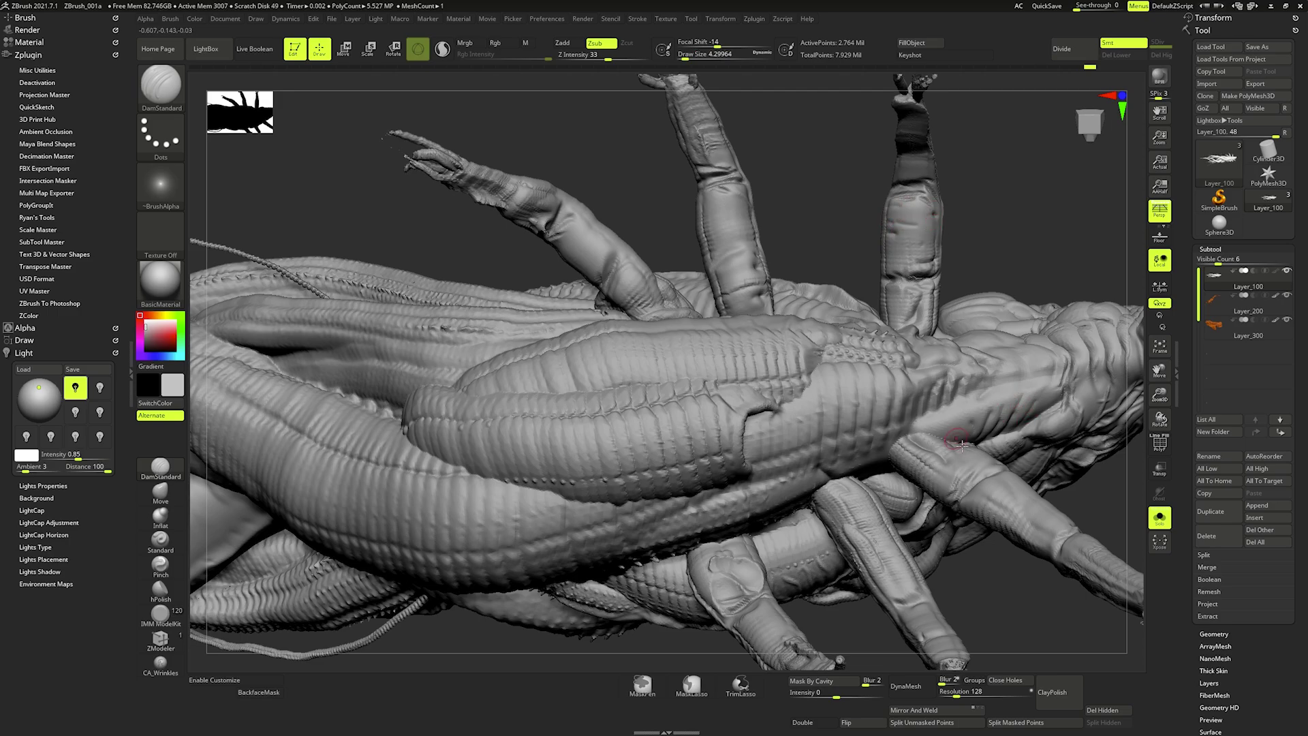
- Wrinkle and smooth the thick lower tentacle using CA_Wrinkles at draw sizes of about 12 and 17
key("f")
right_click_drag(712, 567, 693, 317)
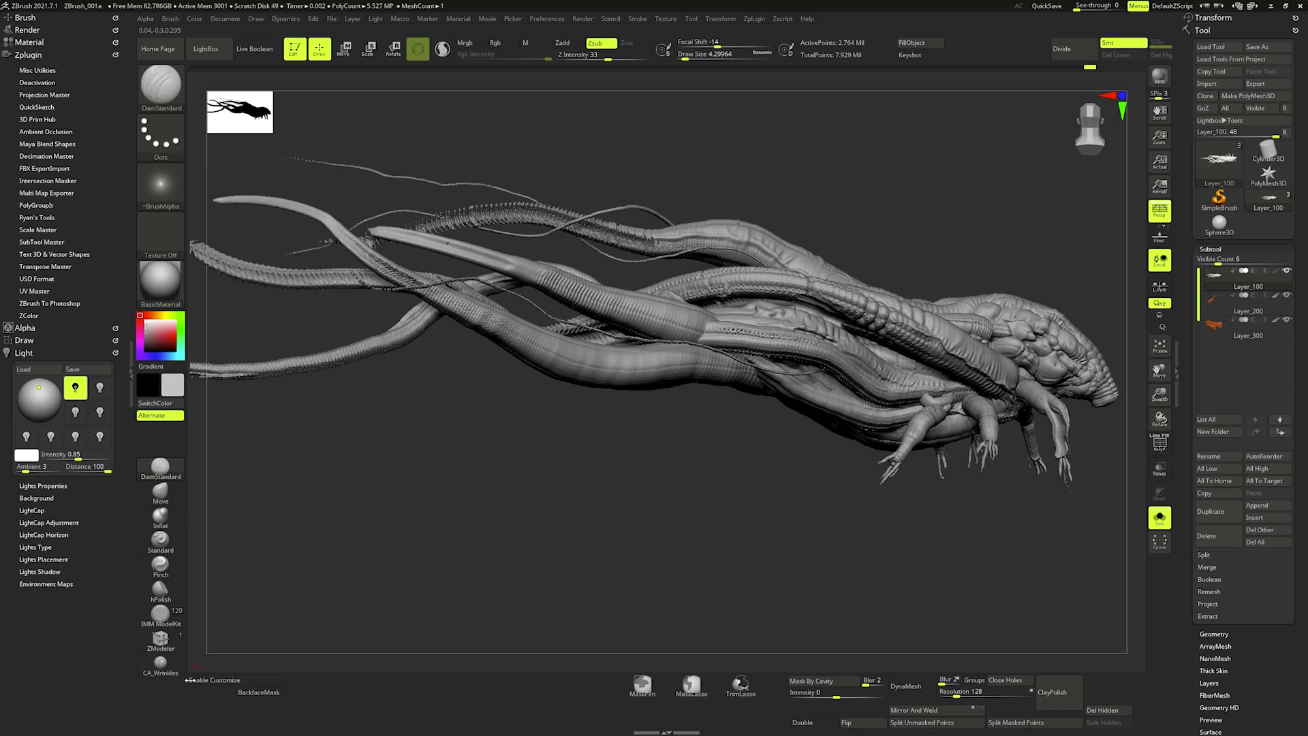
left_click(160, 664)
key("space")
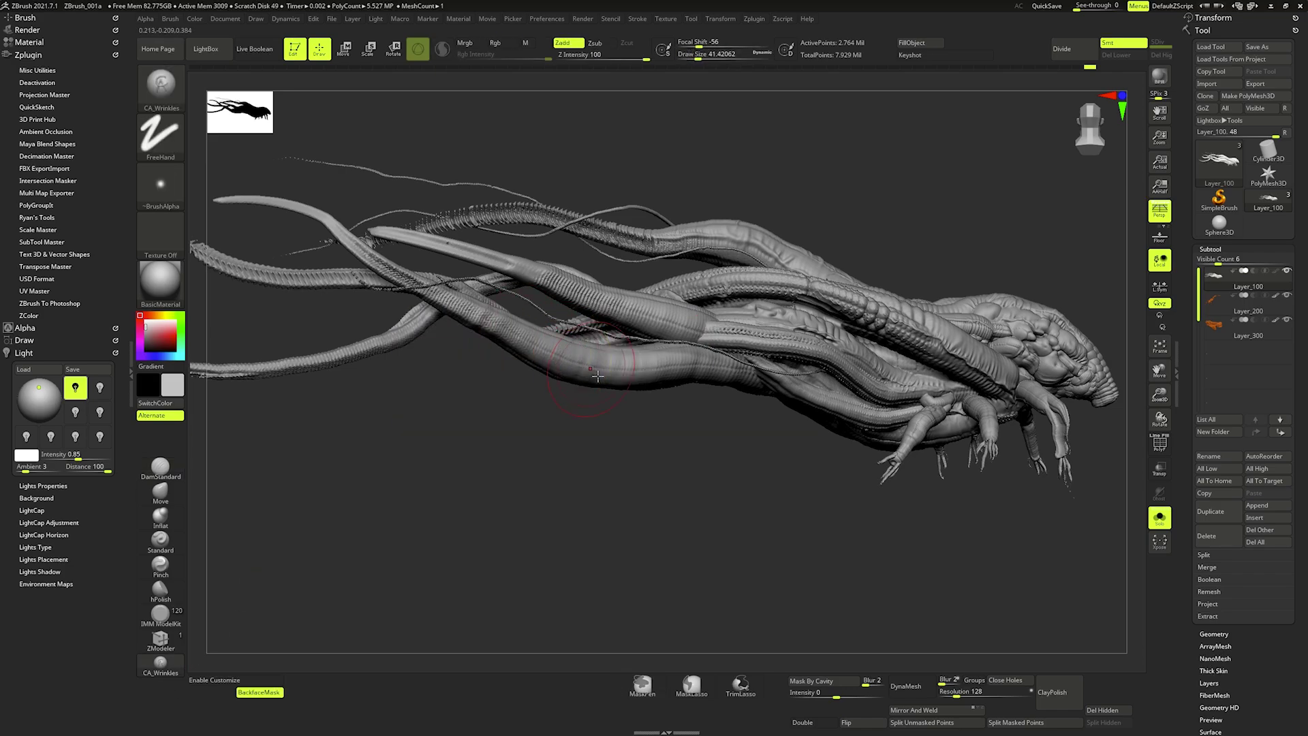
key("bracketleft")
key("bracketleft")
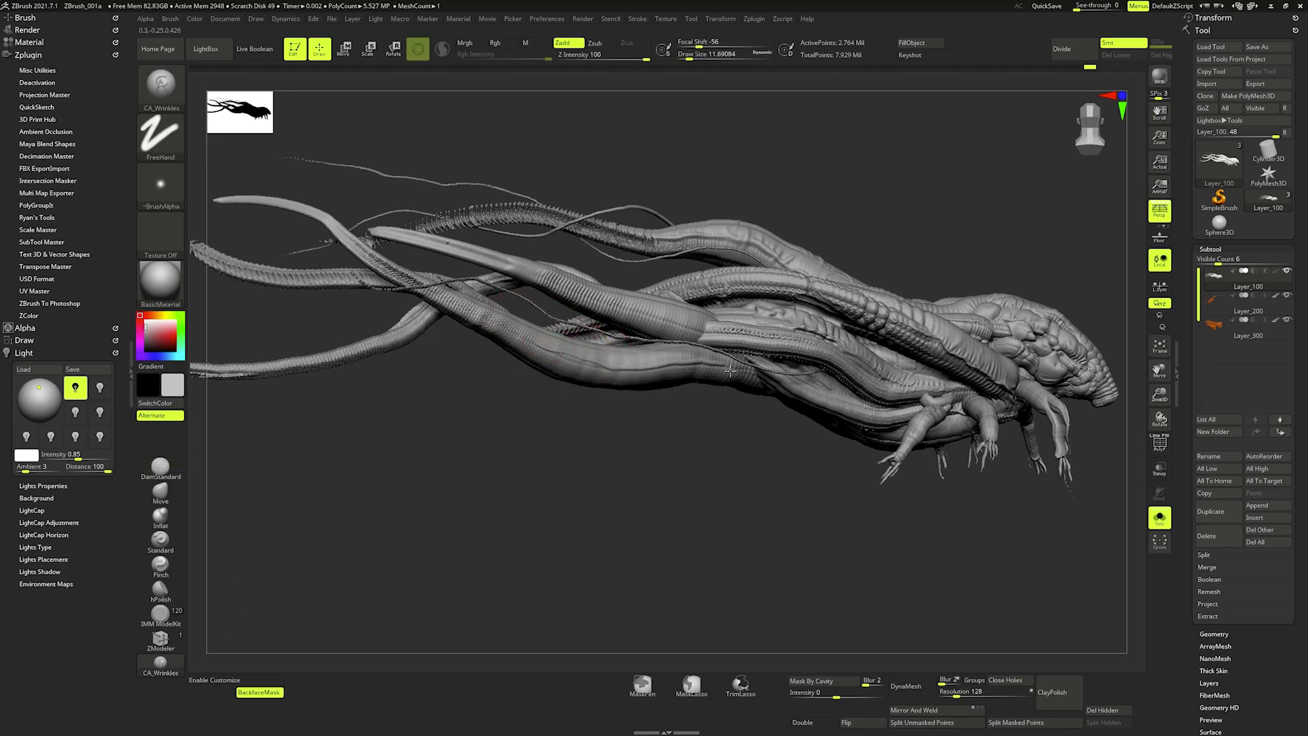
key("shift")
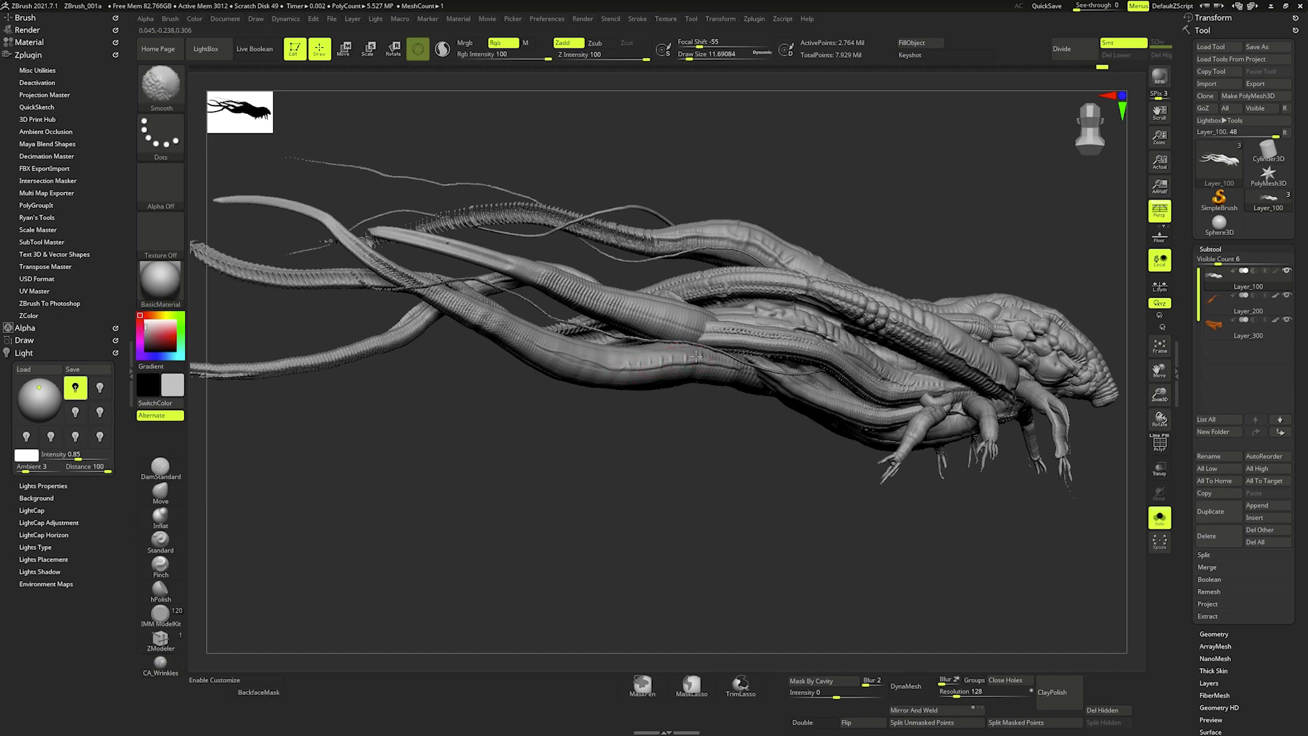
right_click_drag(712, 320, 709, 315, "ctrl")
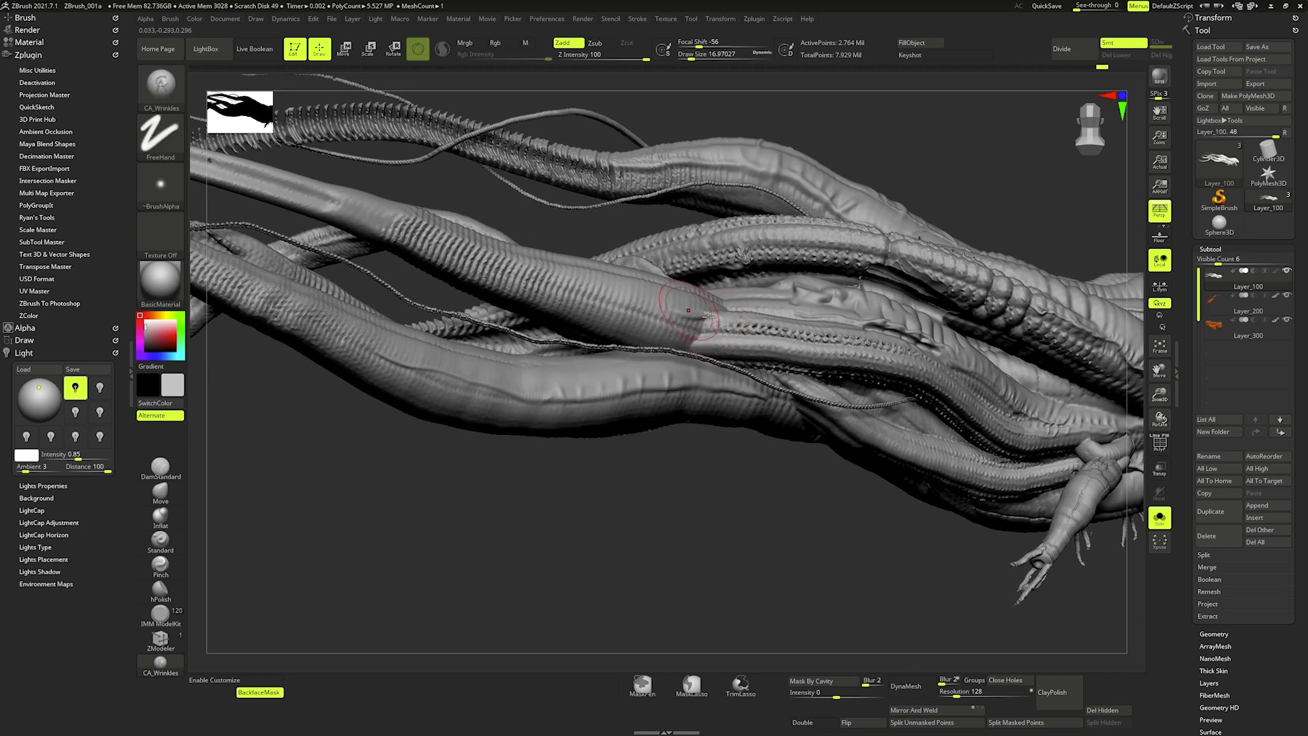
key("shift")
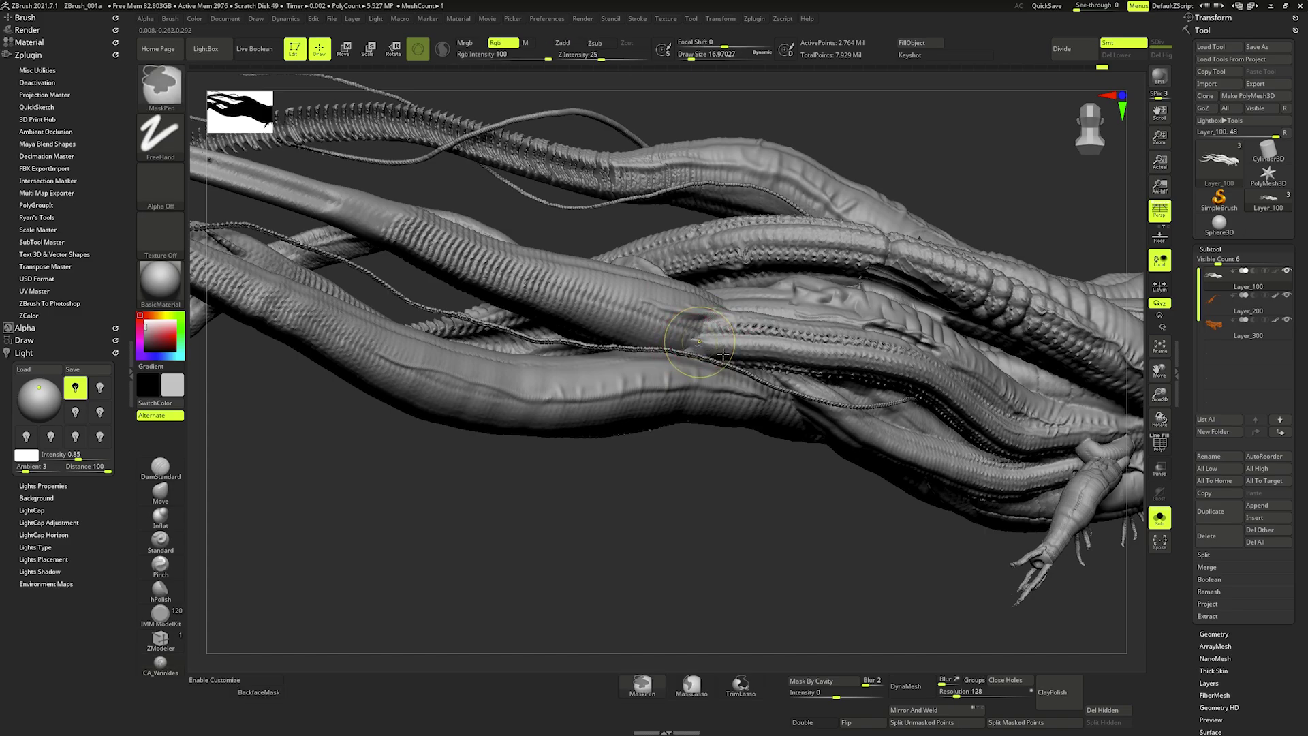
- Wrinkle the middle tentacle where it meets the body folds using CA_Wrinkles at draw sizes of about 13 and 11, smoothing where needed
right_click_drag(696, 346, 708, 351)
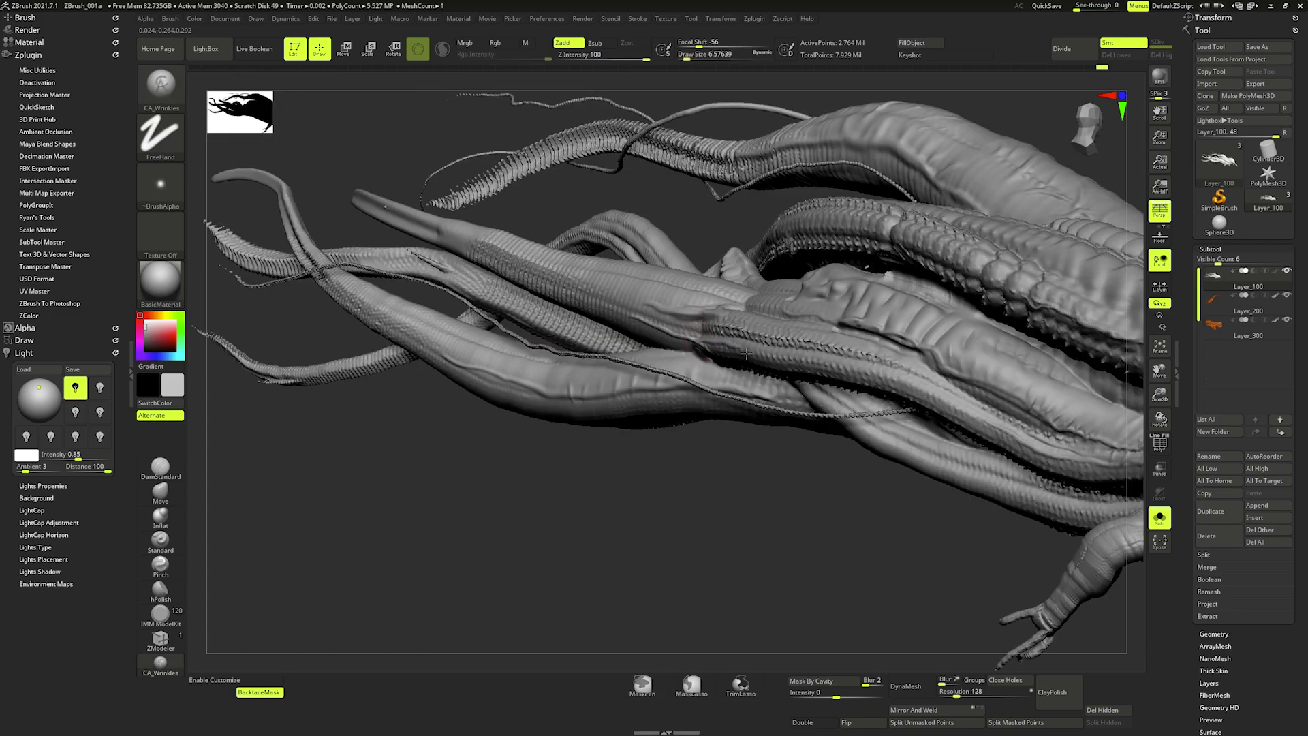
key("bracketright")
key("bracketright")
key("bracketright")
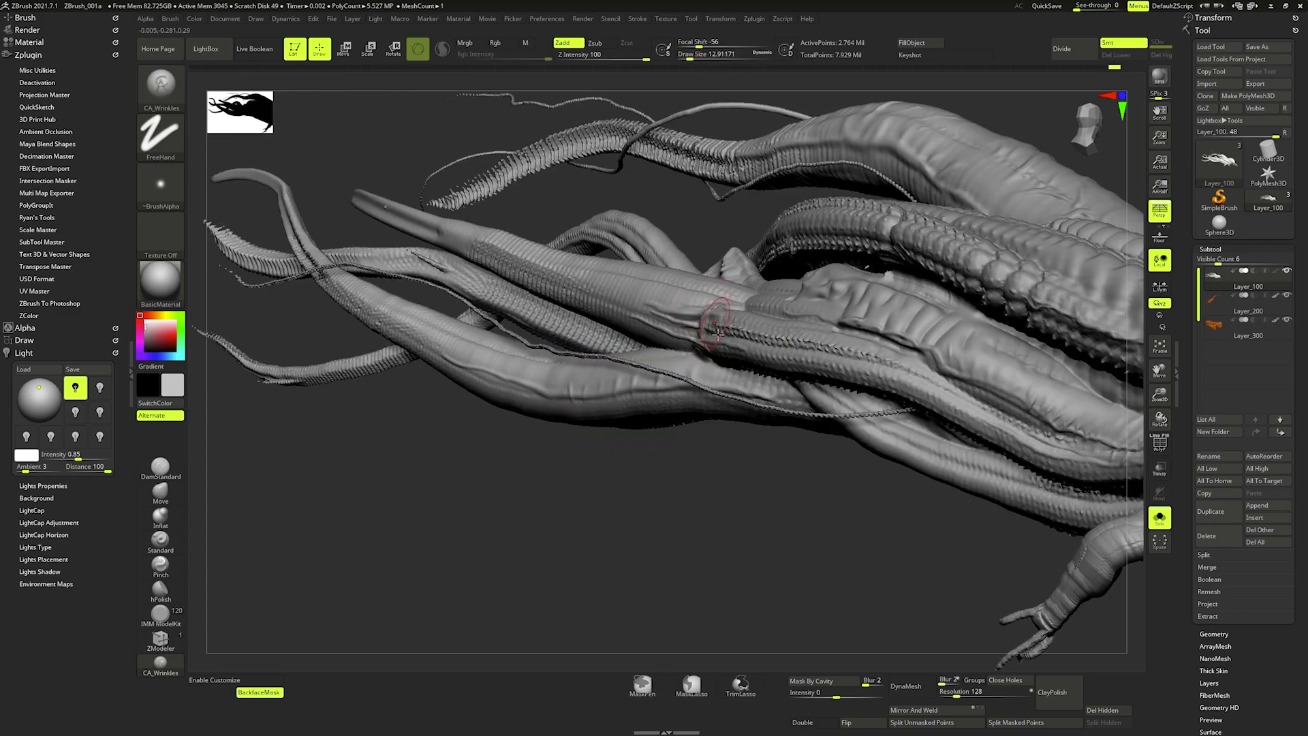
right_click_drag(734, 303, 721, 317)
key("shift")
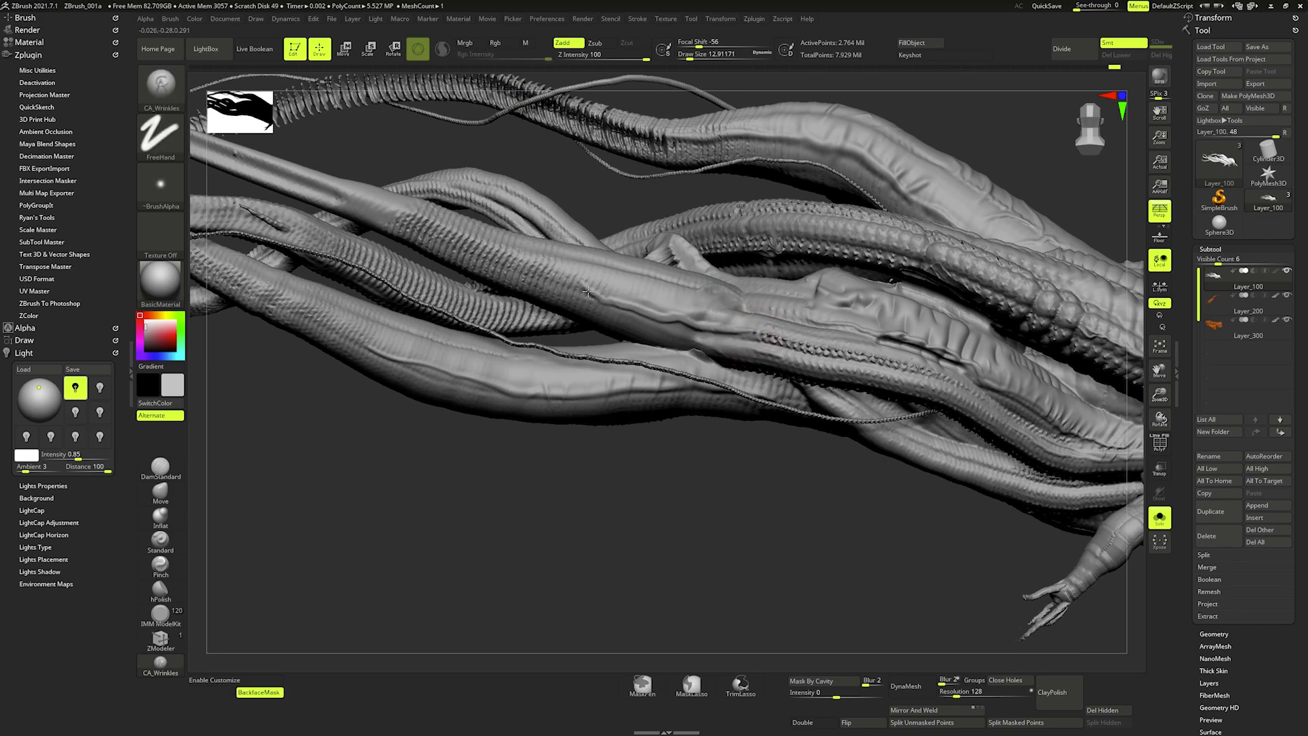
left_click_drag(616, 300, 657, 293)
key("space")
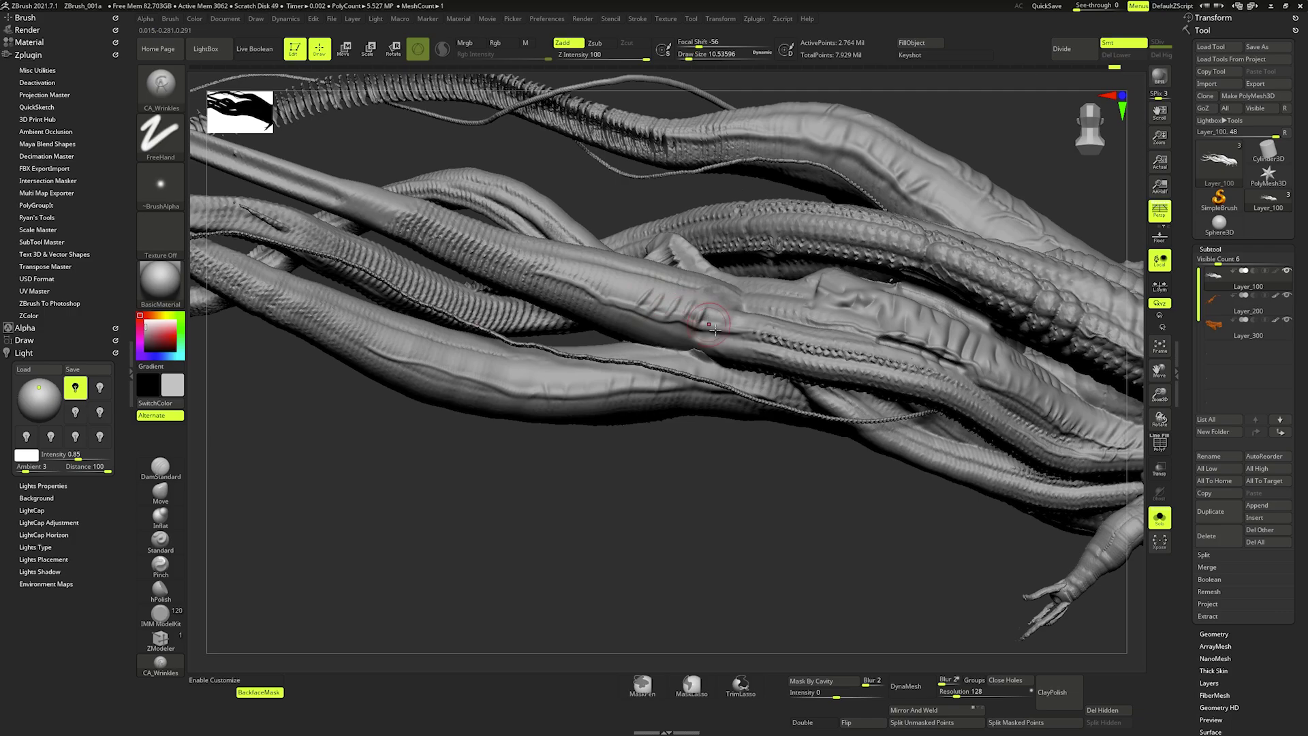
right_click_drag(766, 325, 694, 301)
key("shift")
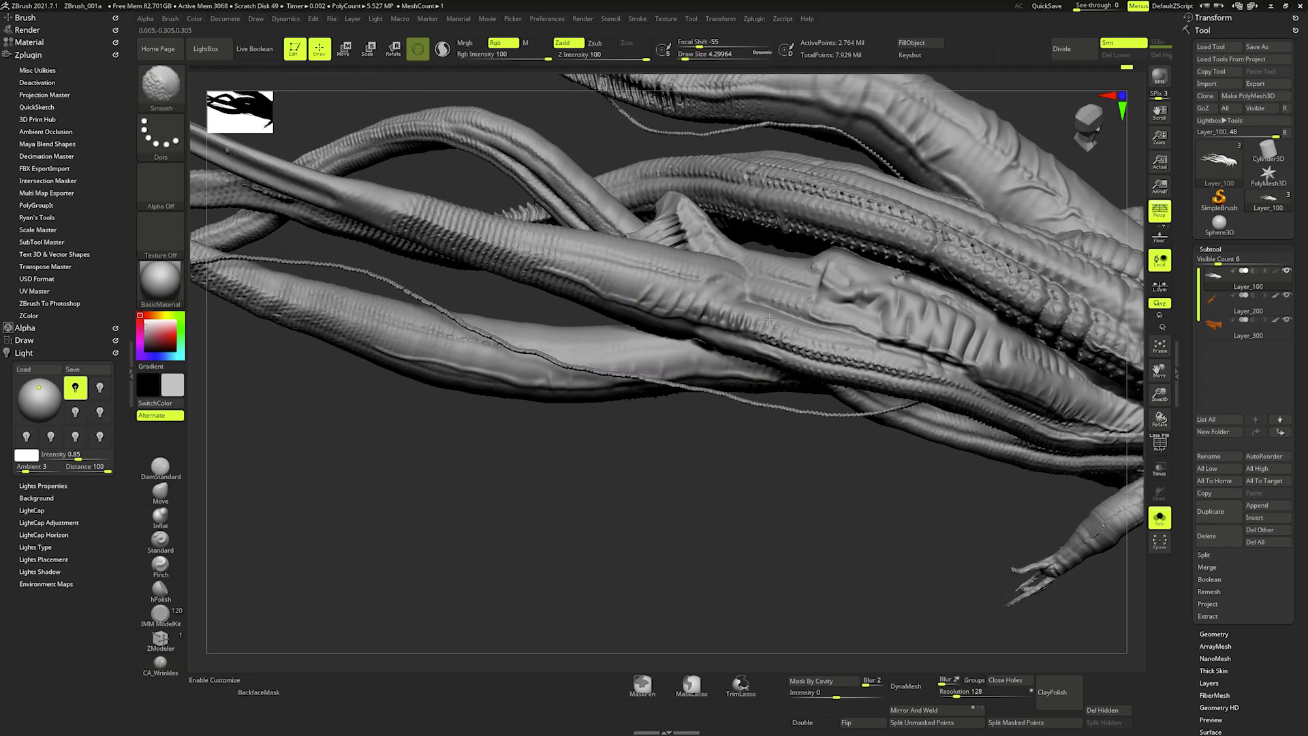
- Switch to the Move brush and turn off perspective with the creature's head and belly in view
mouse_move(769, 318)
right_mouse_down()
mouse_move(668, 195)
mouse_move(736, 259)
mouse_move(749, 320)
mouse_move(688, 423)
mouse_move(652, 345)
mouse_move(890, 260)
mouse_move(1038, 300)
right_mouse_up()
key("b")
key("m")
key("v")
key("space")
key("space")
mouse_move(1286, 327)
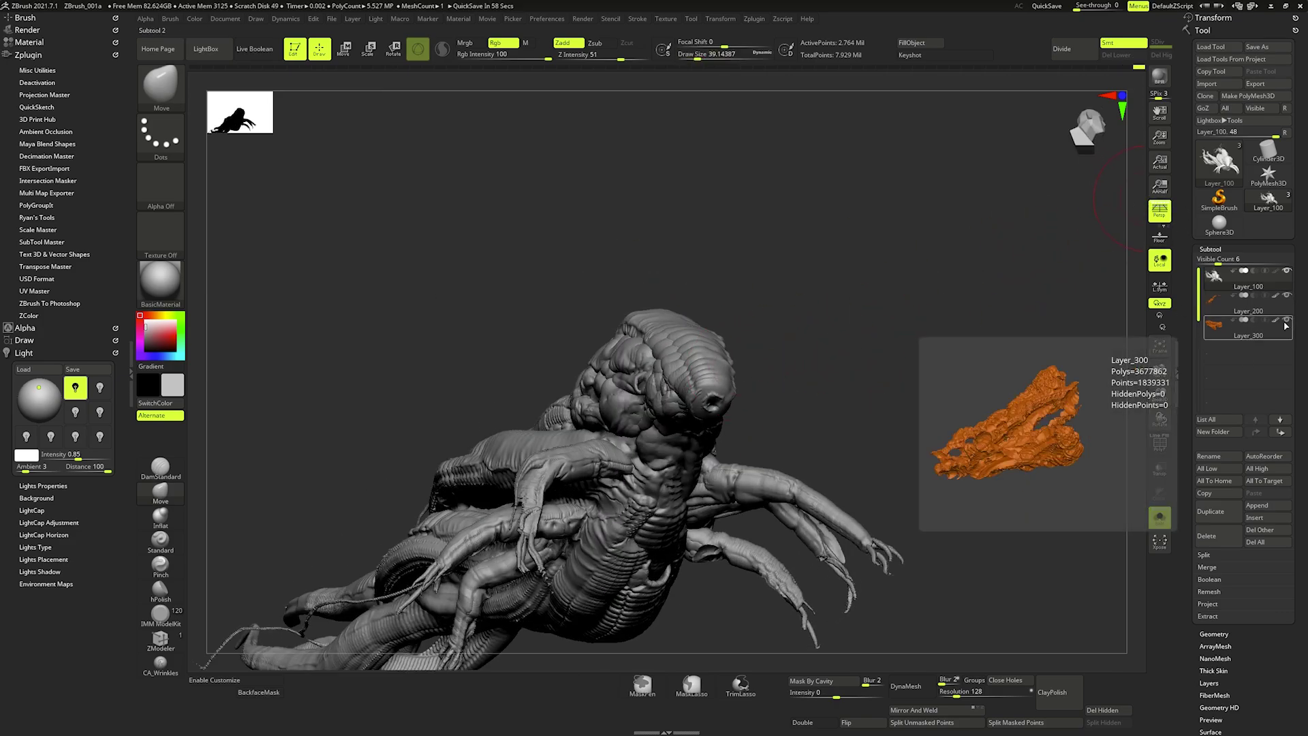
mouse_move(833, 387)
right_mouse_down()
mouse_move(879, 327)
mouse_move(673, 270)
right_mouse_up()
left_click(1159, 210)
right_click_drag(753, 246, 738, 246)
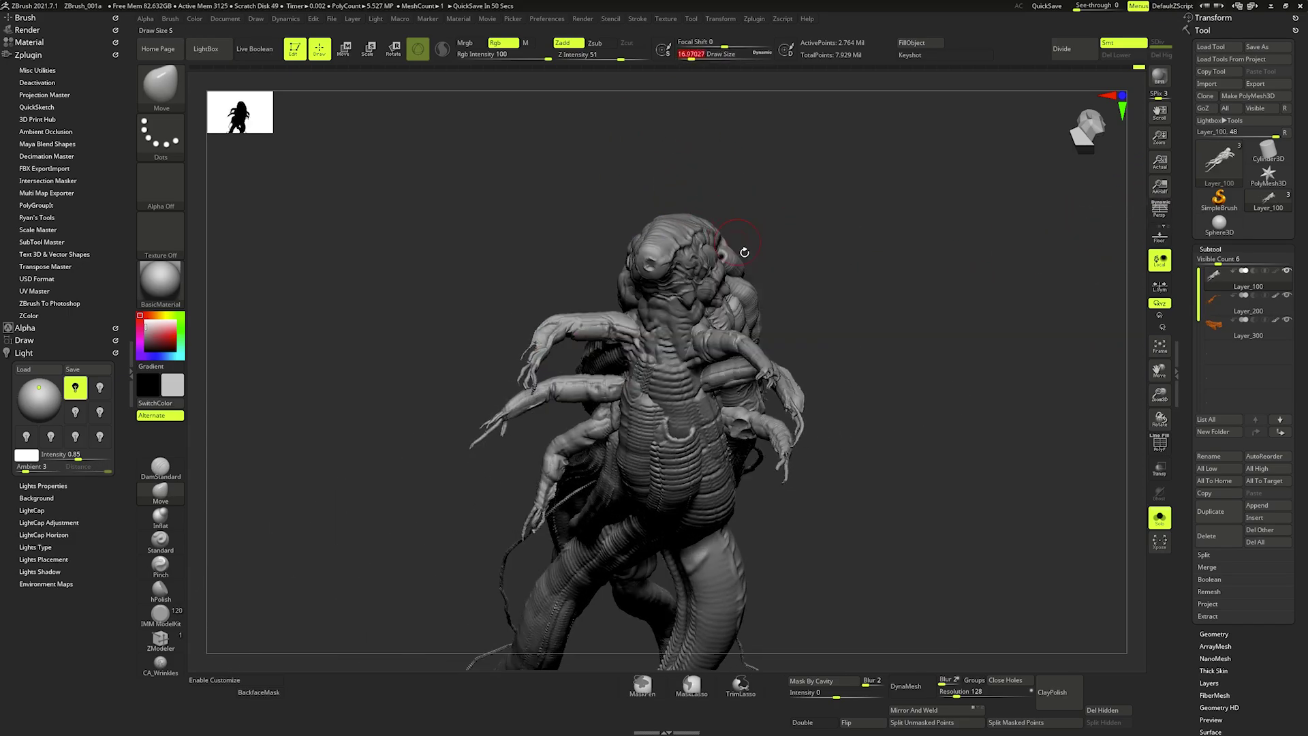
- Adjust the shape of the creature's head and neck using Move at draw sizes of about 20 and 31
key("bracketleft")
key("bracketleft")
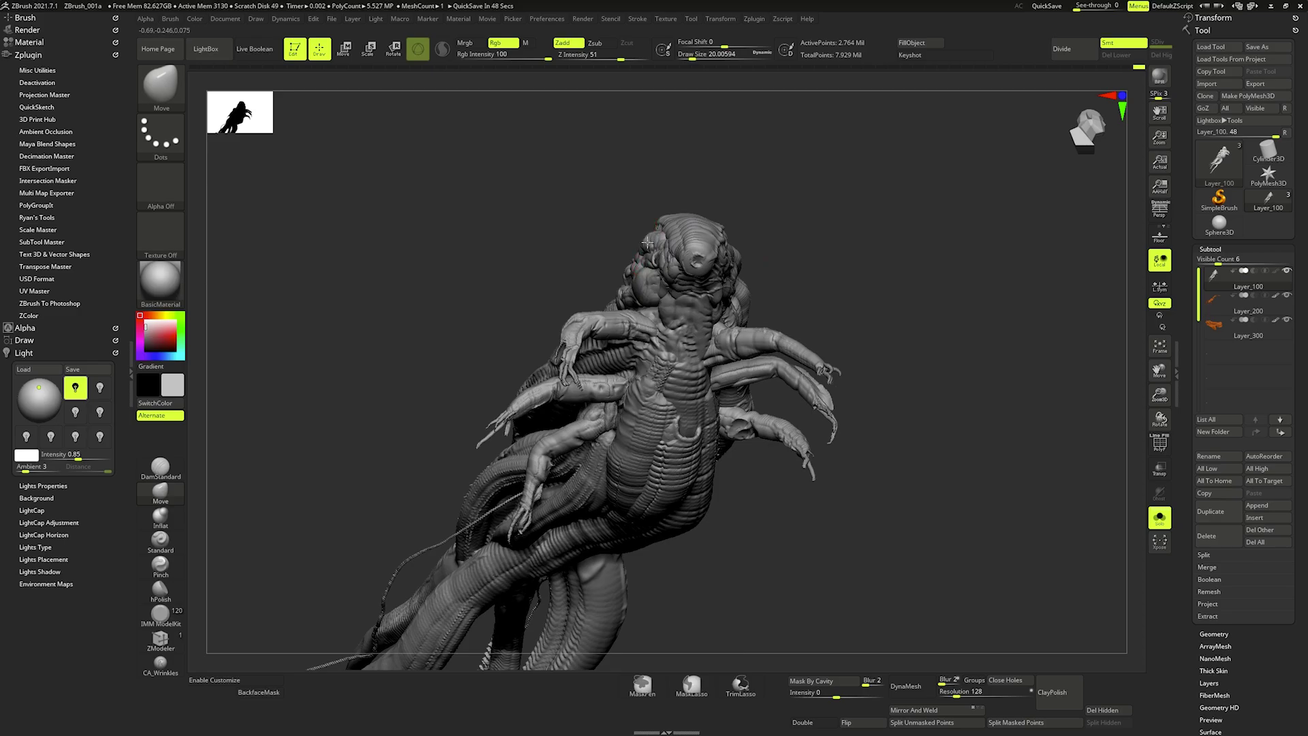
mouse_move(658, 252)
right_mouse_down()
mouse_move(626, 261)
mouse_move(641, 254)
mouse_move(656, 198)
right_mouse_up()
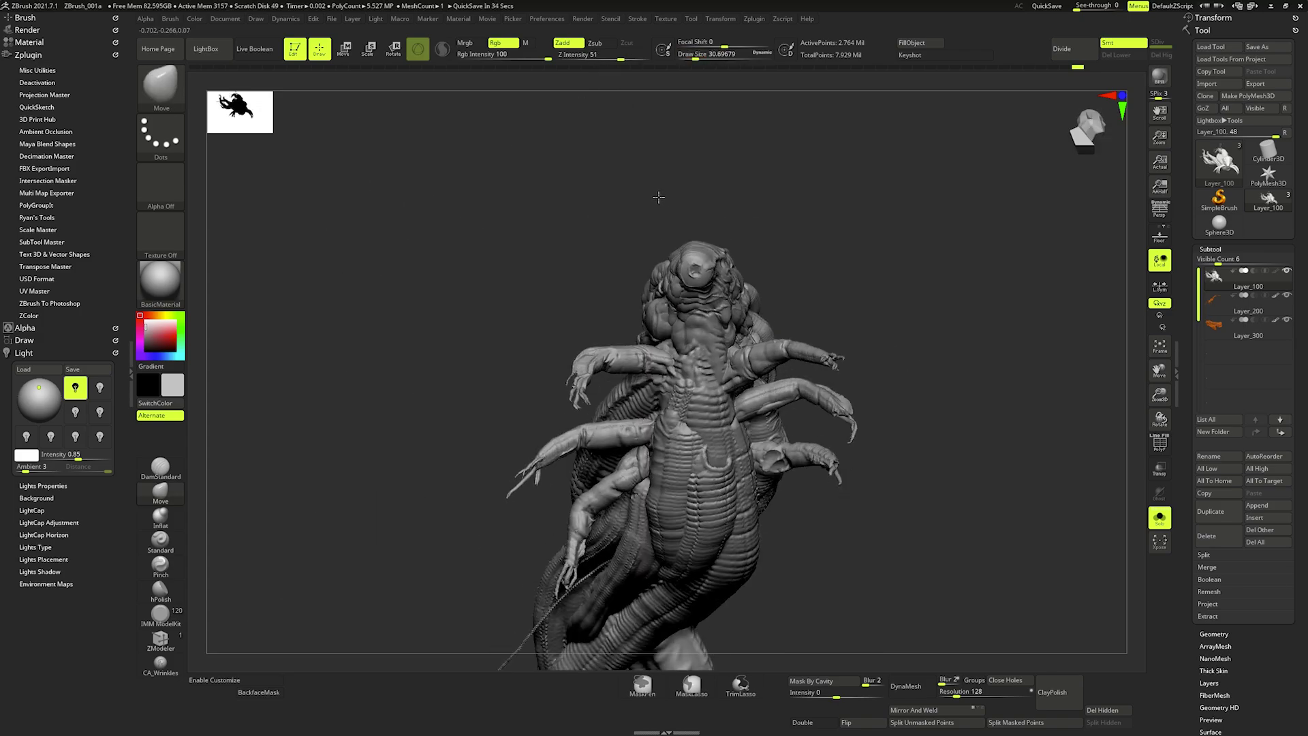
left_click_drag(655, 240, 654, 279)
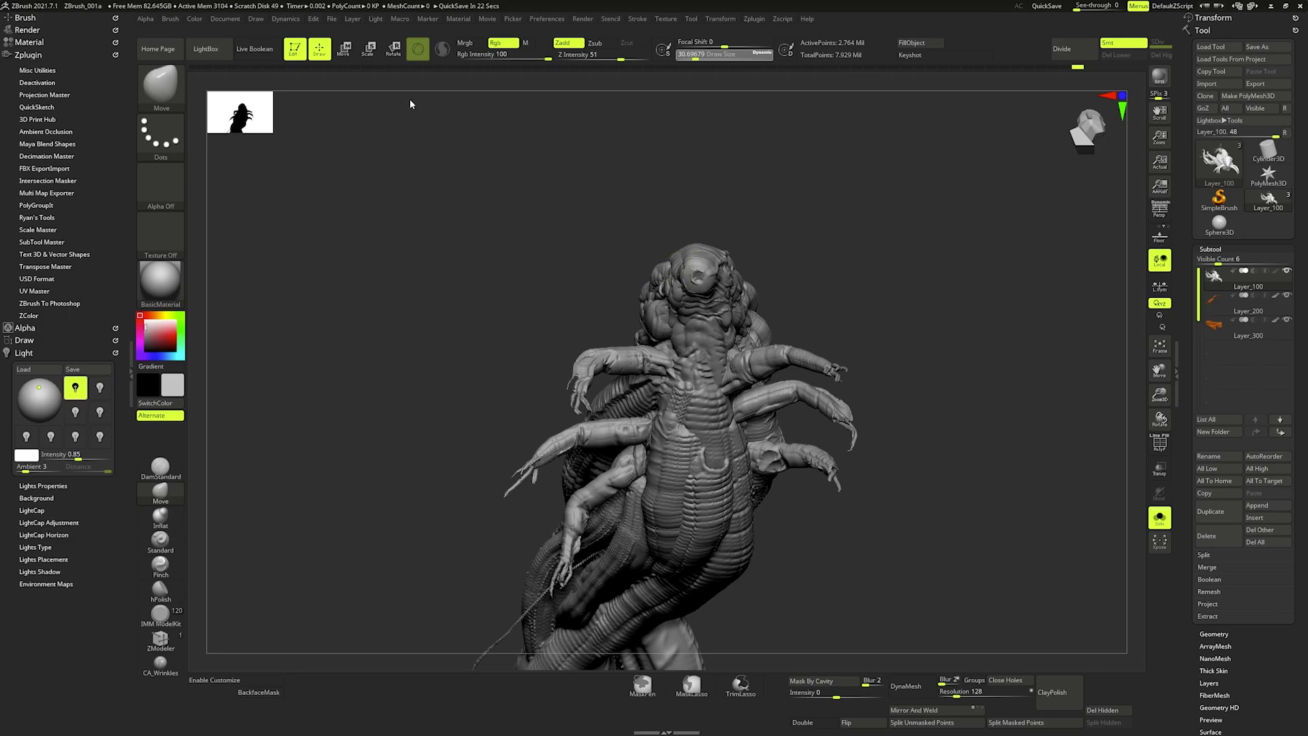
right_click_drag(598, 271, 586, 285)
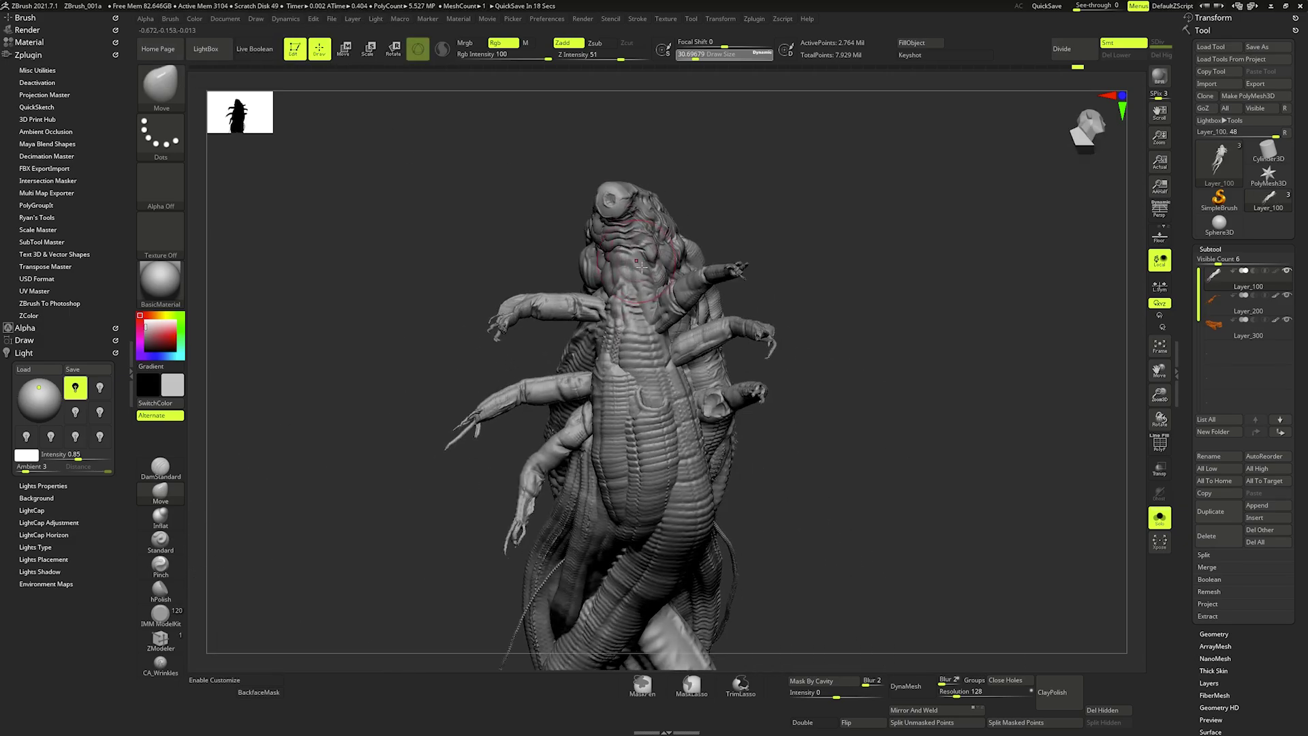
- Add wrinkles across the throat and upper chest using CA_Wrinkles at a draw size of about 11
key("b")
key("c")
key("a")
key("space")
left_click_drag(654, 343, 616, 342)
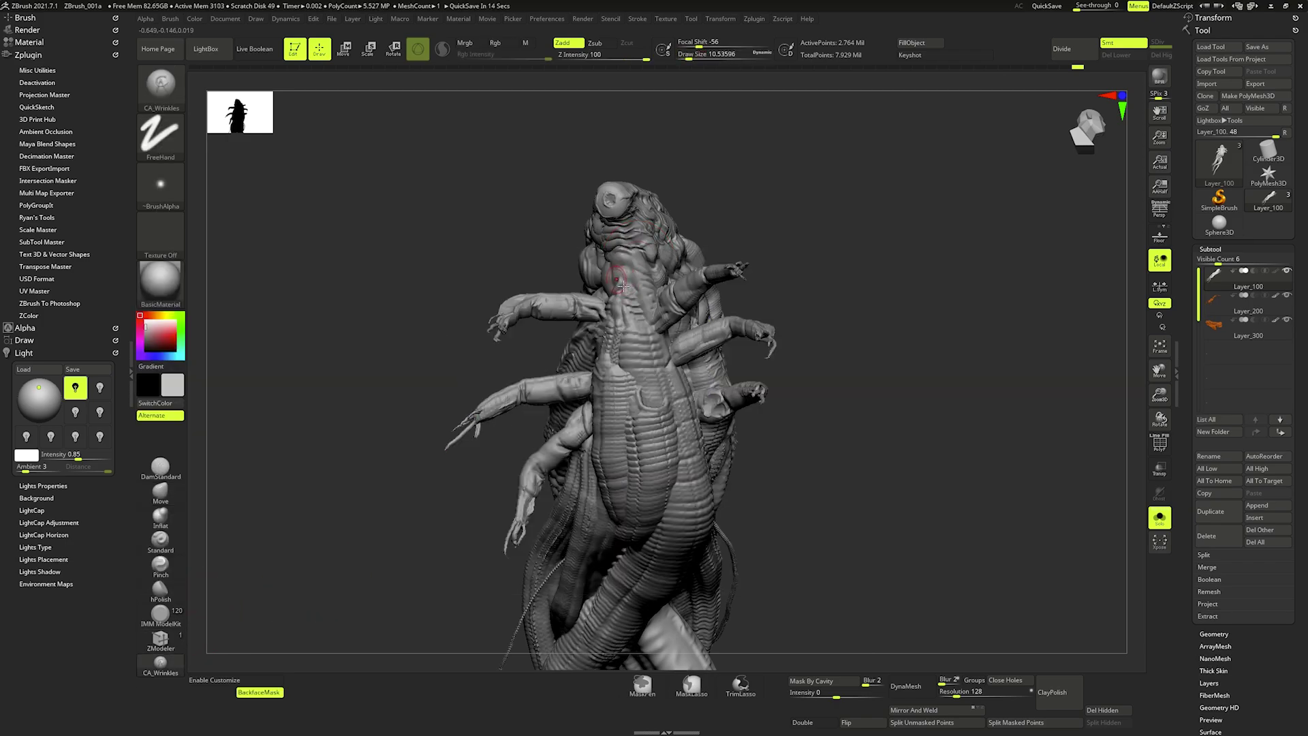
right_click_drag(617, 263, 658, 303)
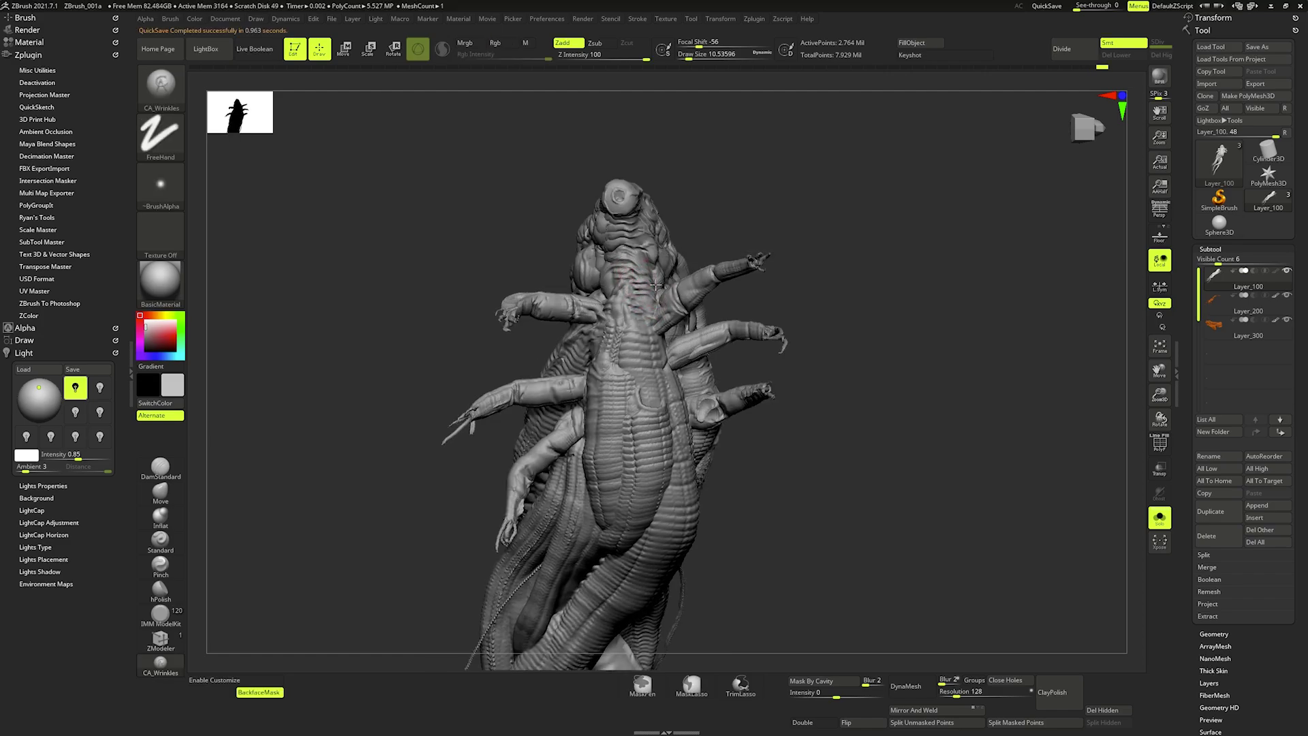
mouse_move(641, 236)
right_mouse_down()
mouse_move(644, 225)
mouse_move(566, 259)
right_mouse_up()
- Turn off Solo, make the tongue's subtool Layer_200 active and adjust the tongue with the Move brush
left_click(1160, 518)
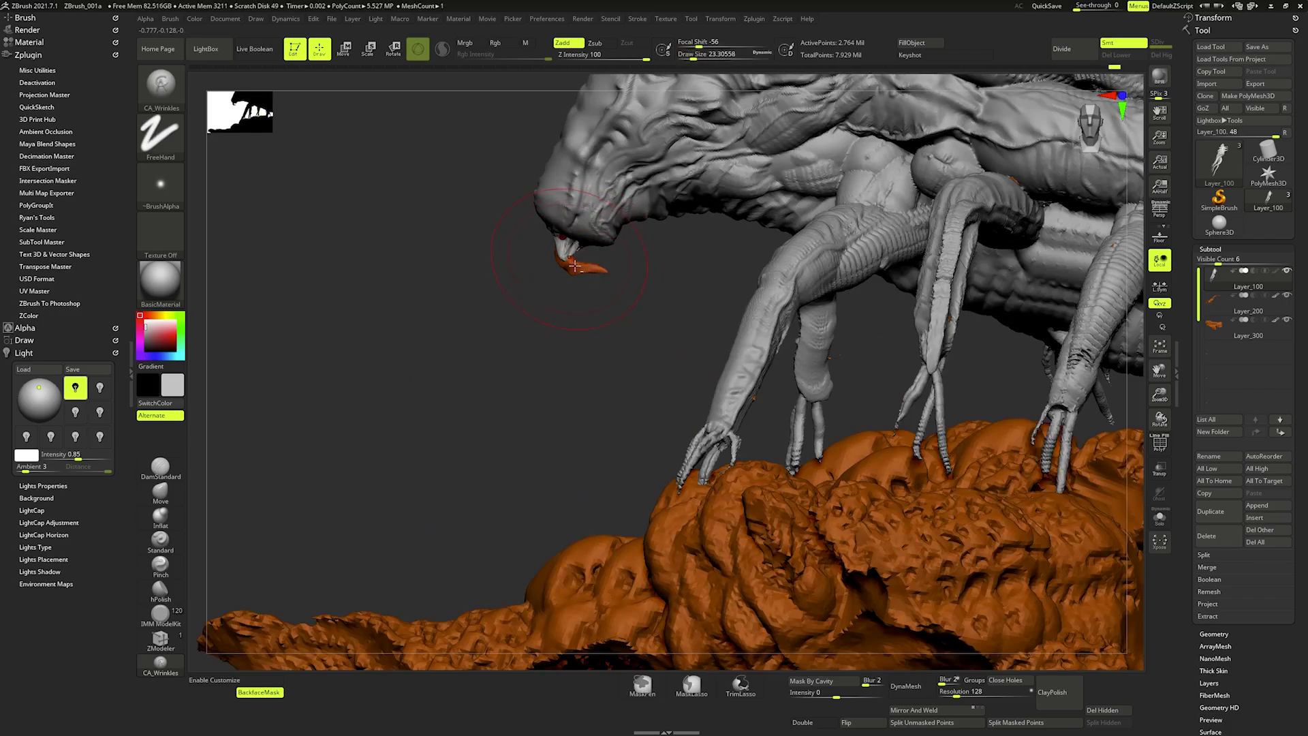
left_click(597, 284, "alt")
key("bracketright")
key("bracketright")
key("bracketright")
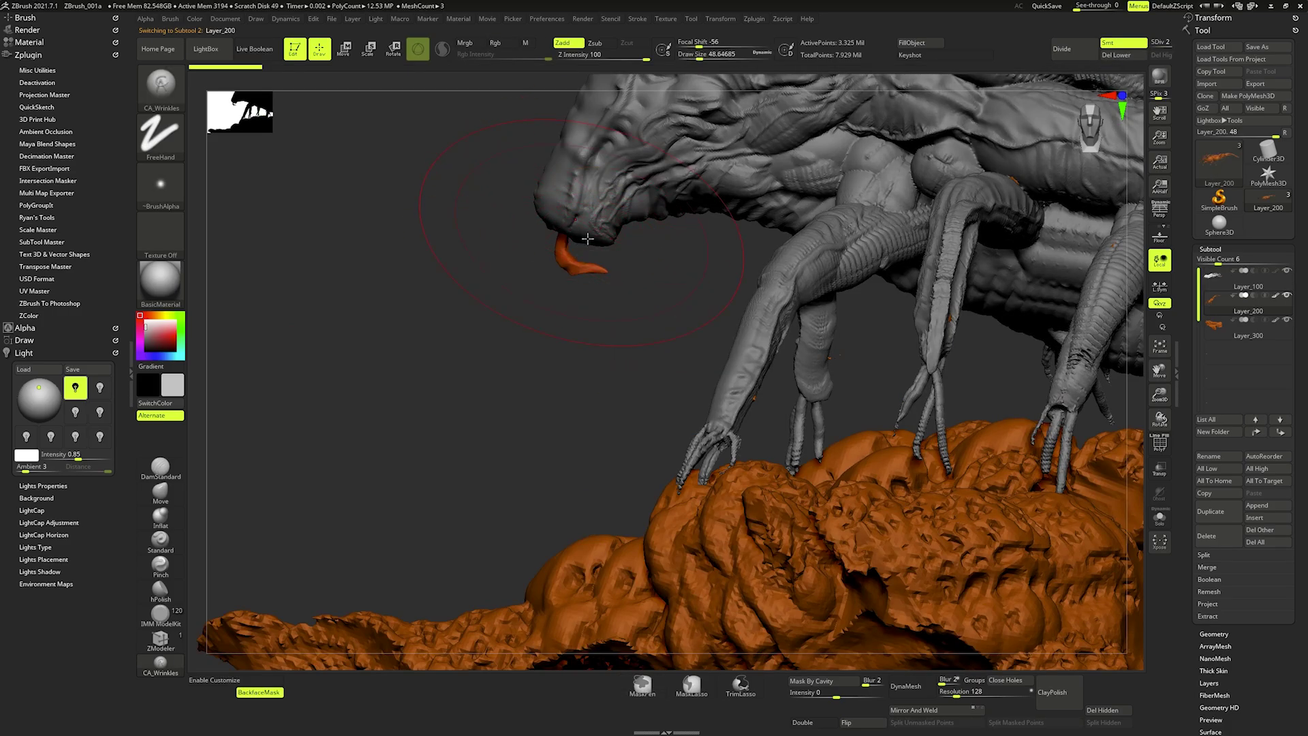
key("b")
key("m")
key("v")
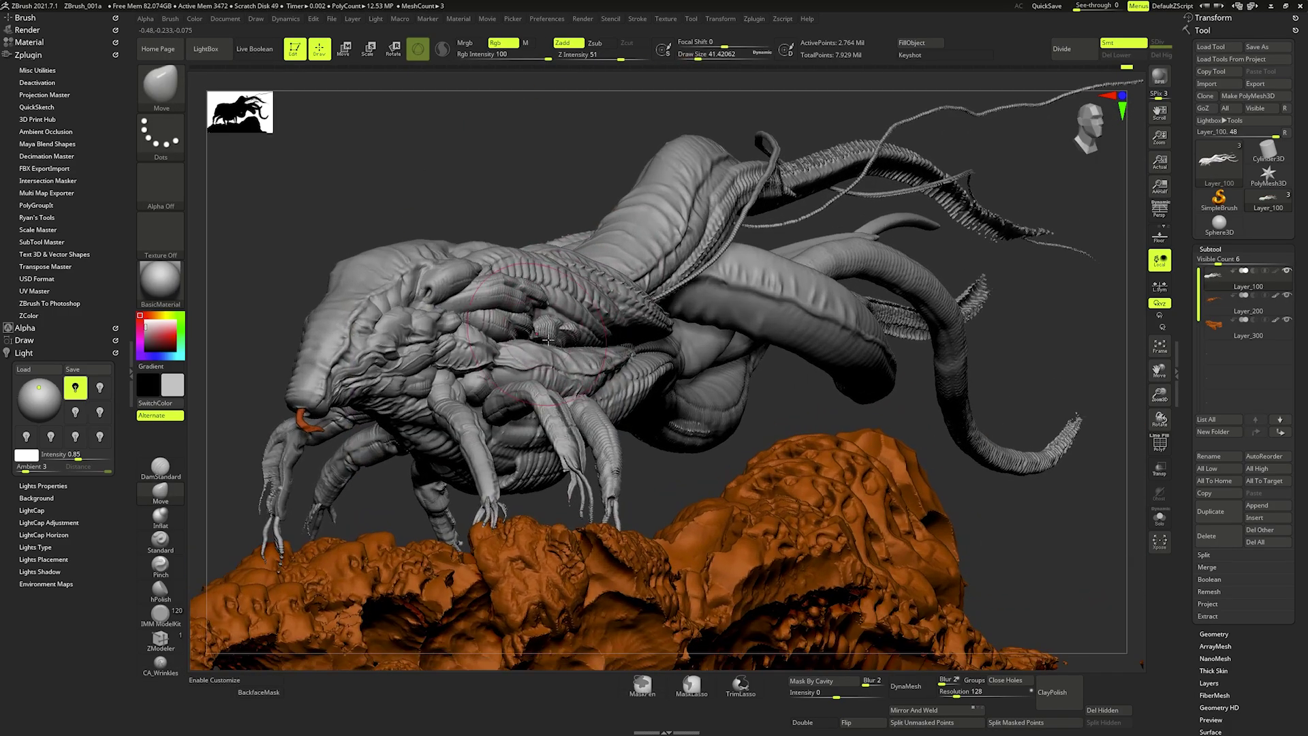
- Reshape the hump at the base of the upper tentacle in Layer_100 using Move at draw sizes of about 62 and 80
right_click_drag(548, 339, 768, 241)
key("bracketright")
key("bracketright")
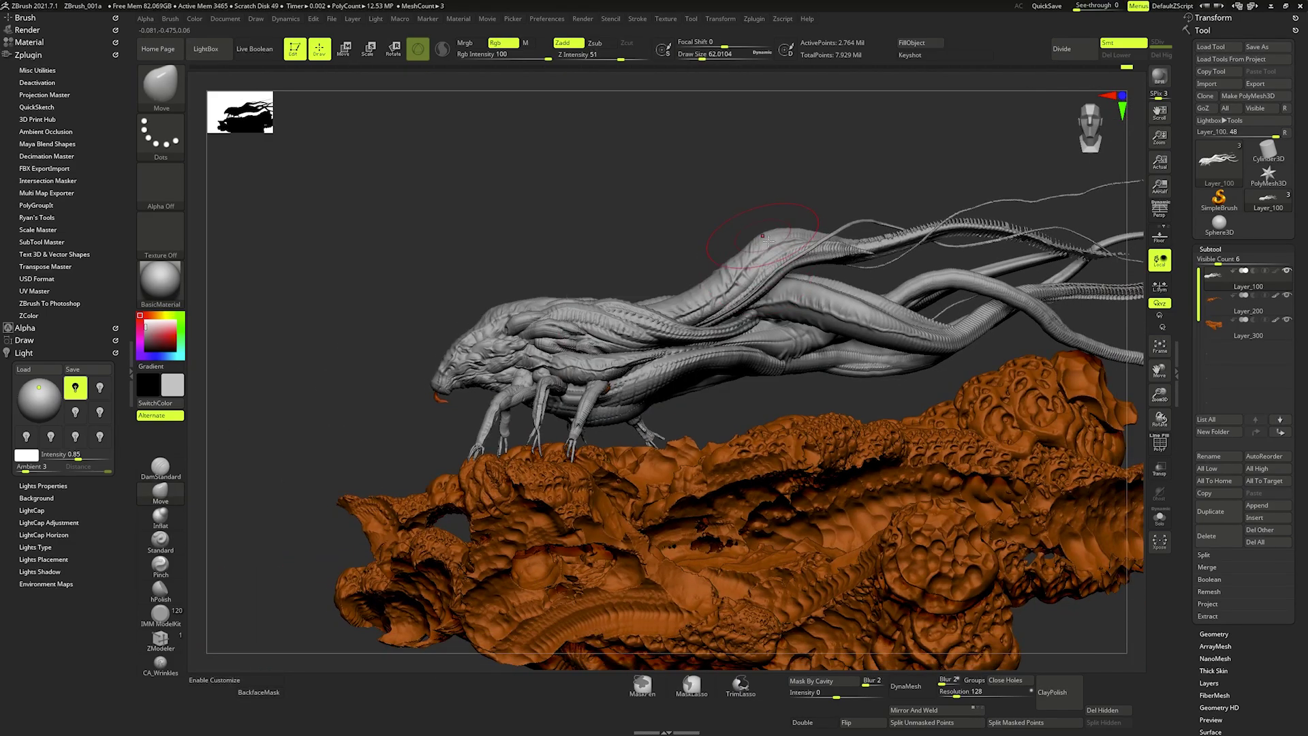
key("space")
key("bracketright")
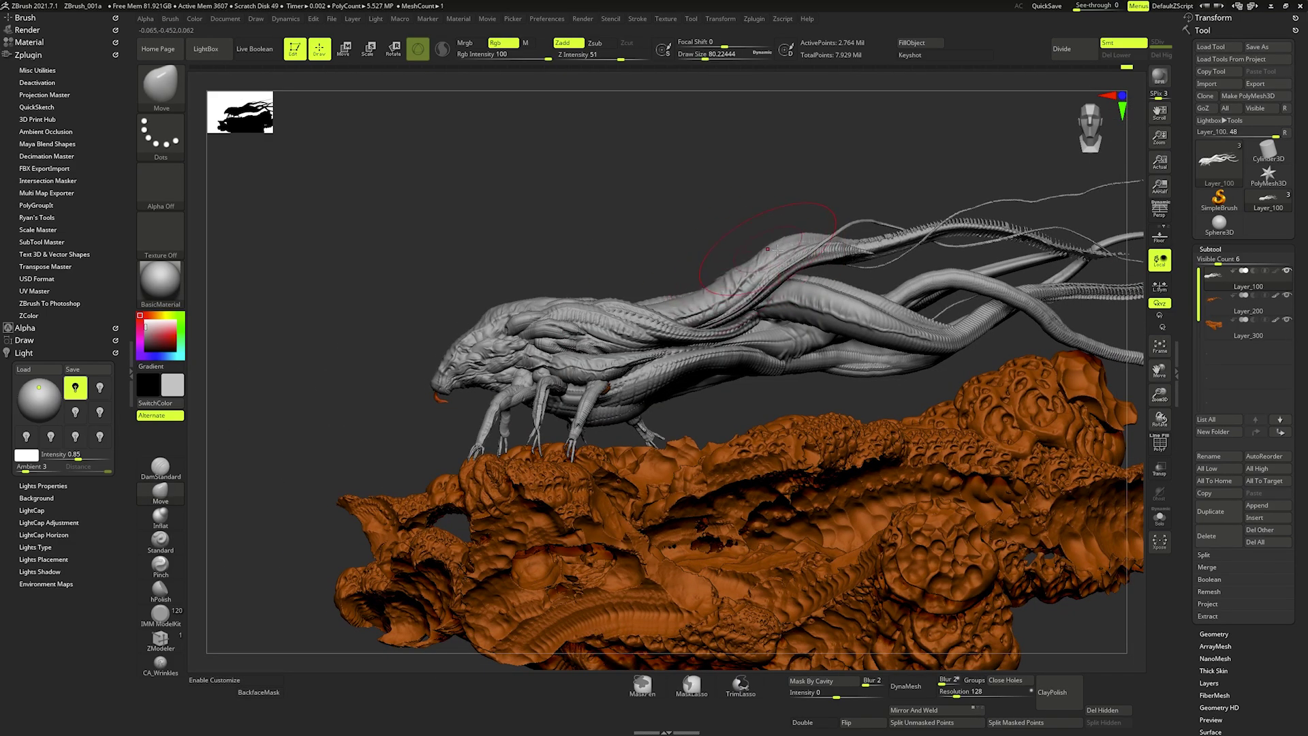
mouse_move(777, 251)
left_mouse_down()
mouse_move(795, 224)
mouse_move(803, 245)
mouse_move(757, 275)
mouse_move(771, 262)
left_mouse_up()
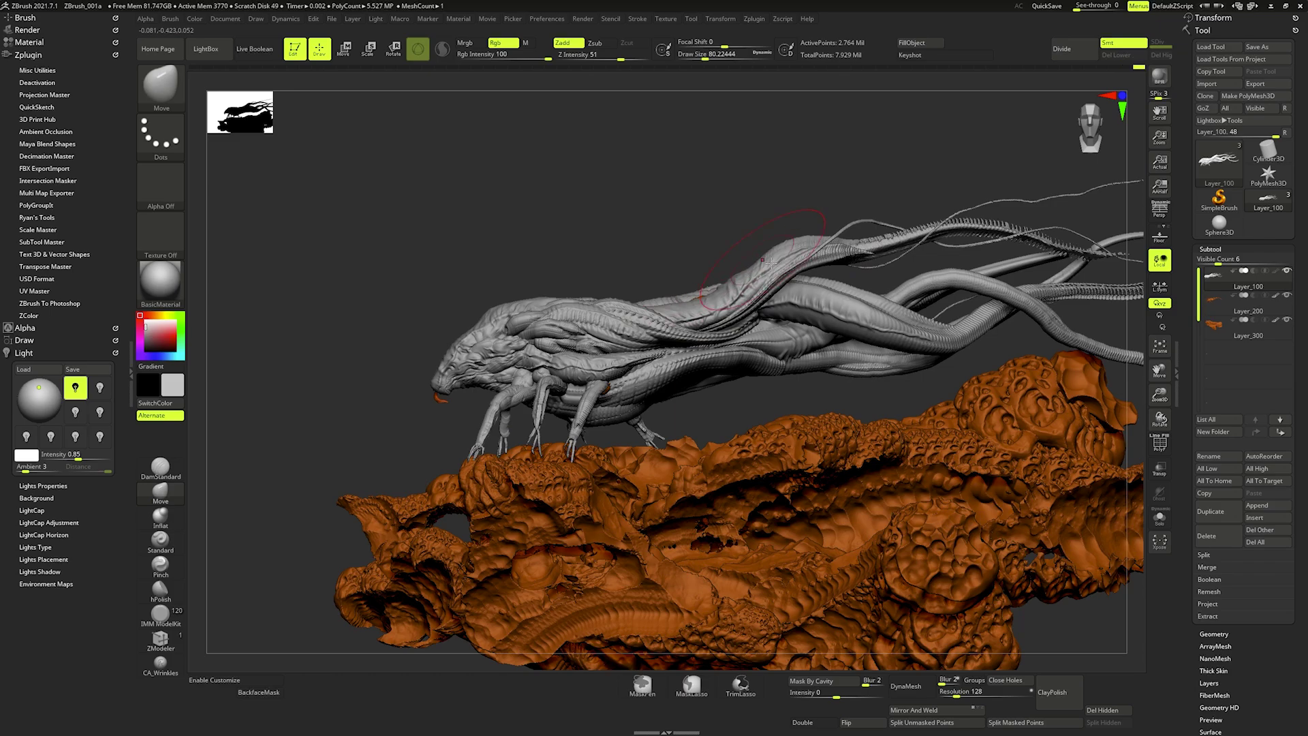
- Adjust the side of the body behind the front legs using Move at a draw size of about 29
mouse_move(770, 263)
right_mouse_down()
mouse_move(728, 386)
mouse_move(739, 365)
mouse_move(723, 310)
mouse_move(687, 426)
mouse_move(719, 388)
right_mouse_up()
key("space")
key("bracketleft")
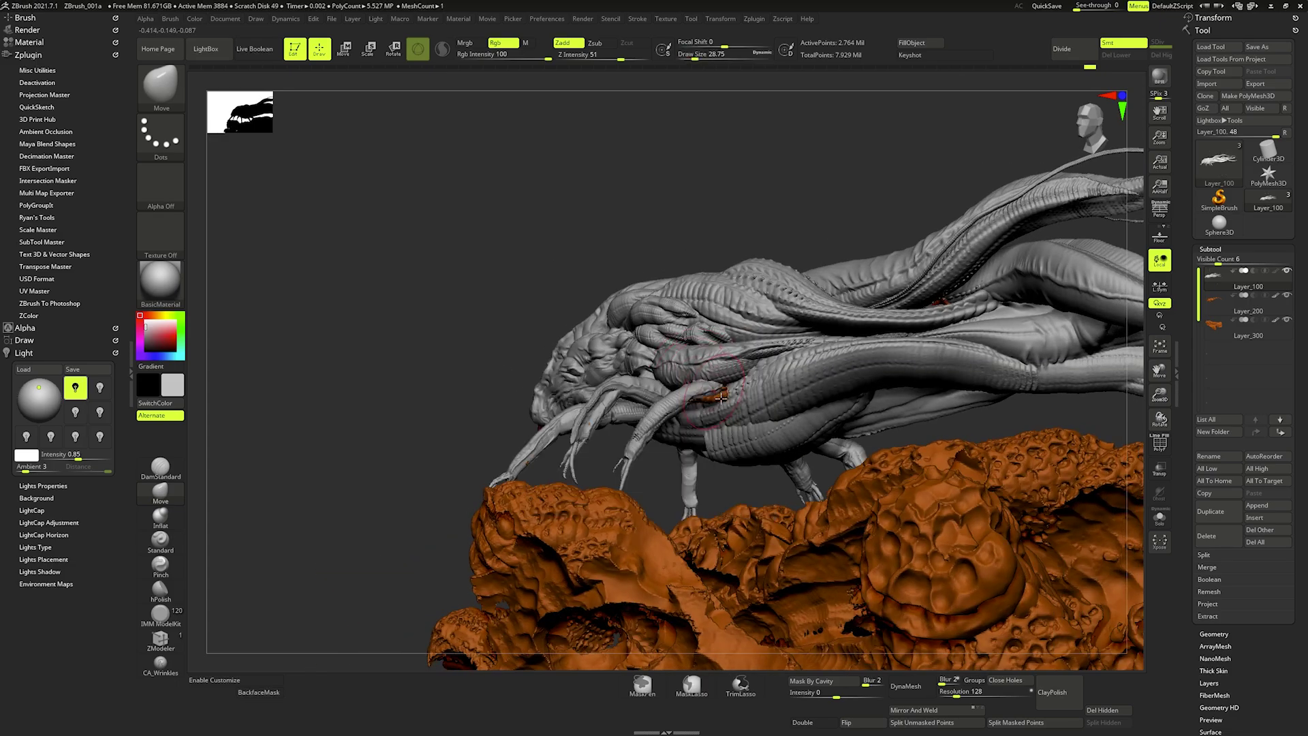